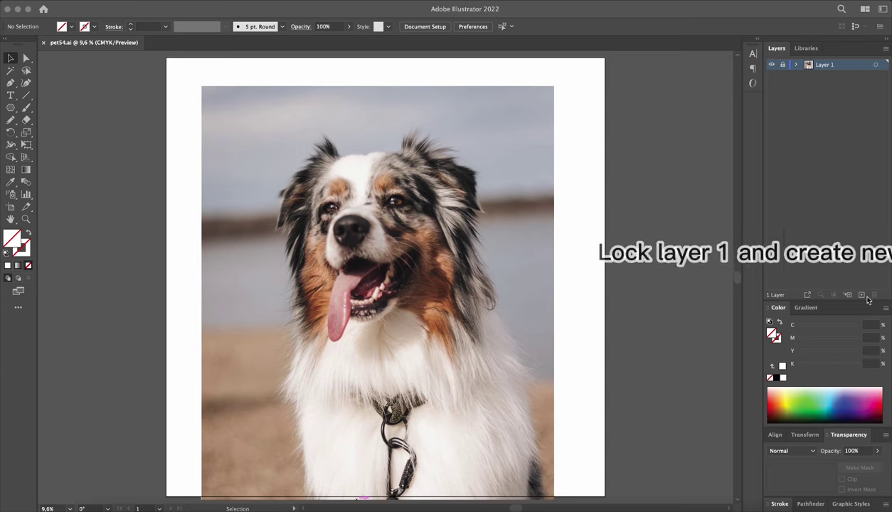
- Add an empty Layer 2 above the locked dog-photo Layer 1
left_click(861, 296)
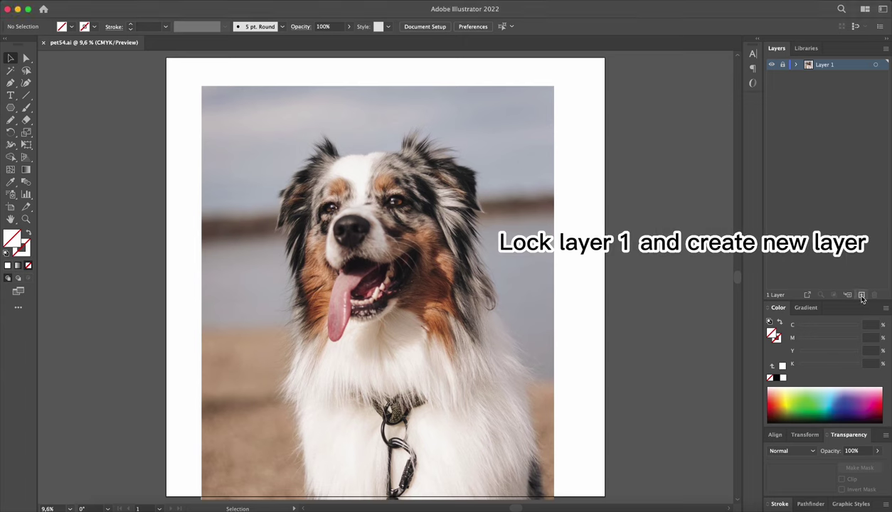
left_click(862, 296)
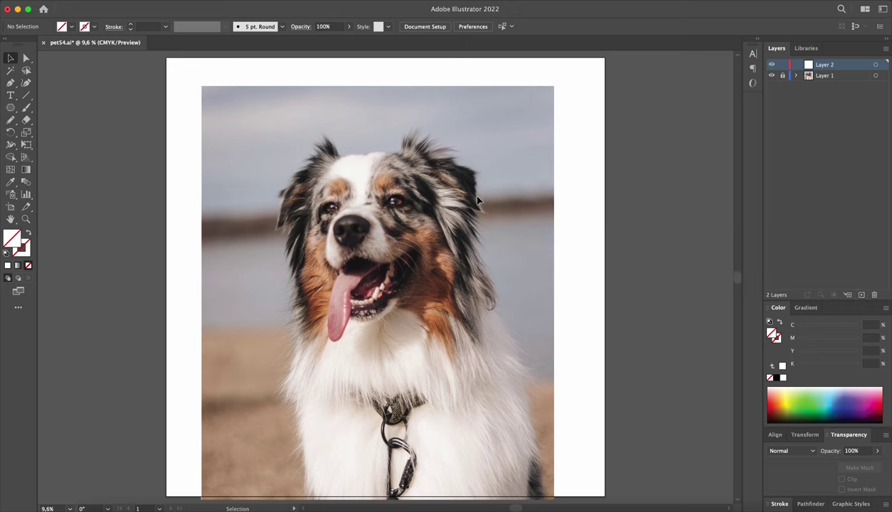
- Choose the Pencil tool from the toolbar flyout and undo a trial stroke on the photo
left_click(12, 121)
left_click(11, 121)
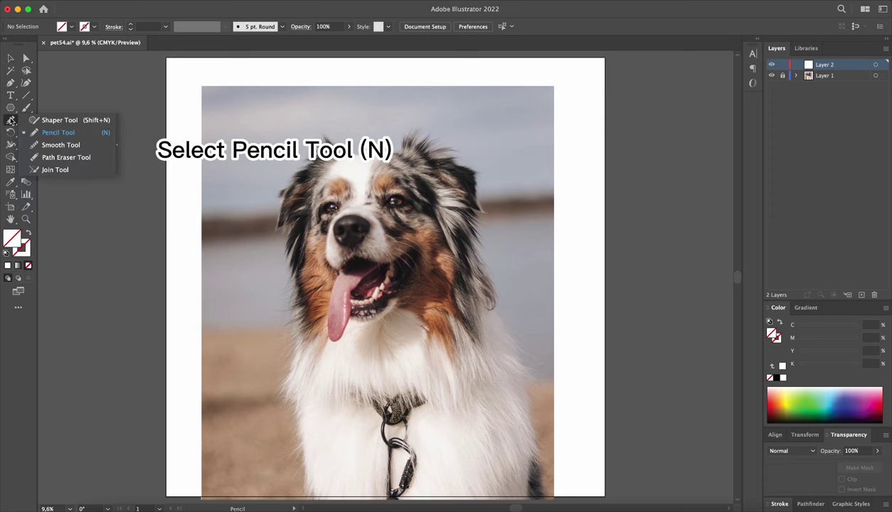
left_click(102, 132)
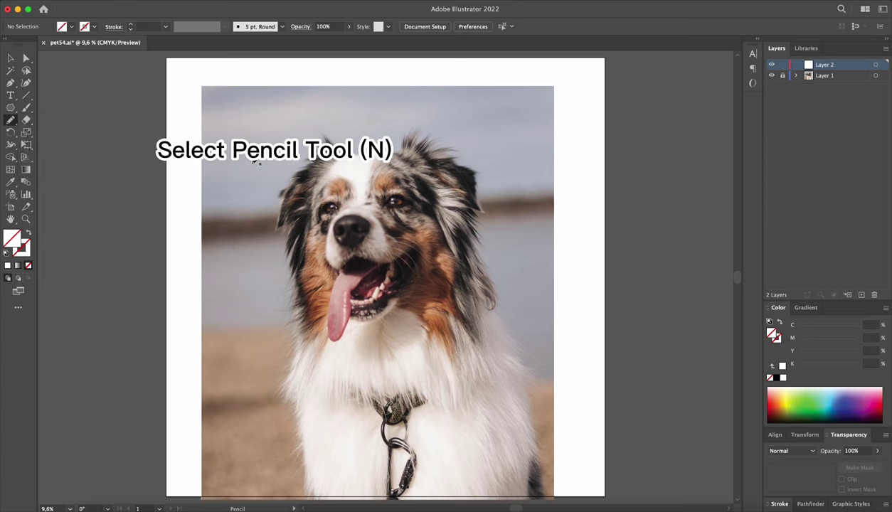
left_click_drag(249, 131, 282, 141)
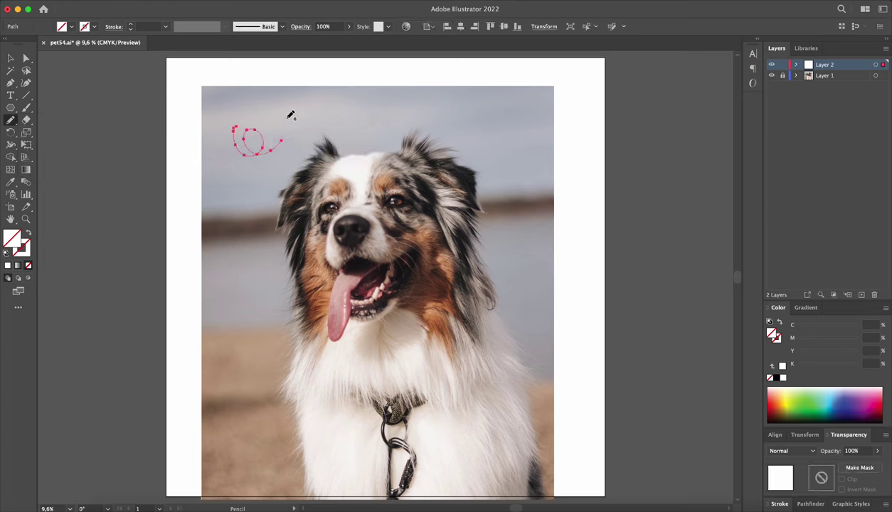
key("ctrl+z")
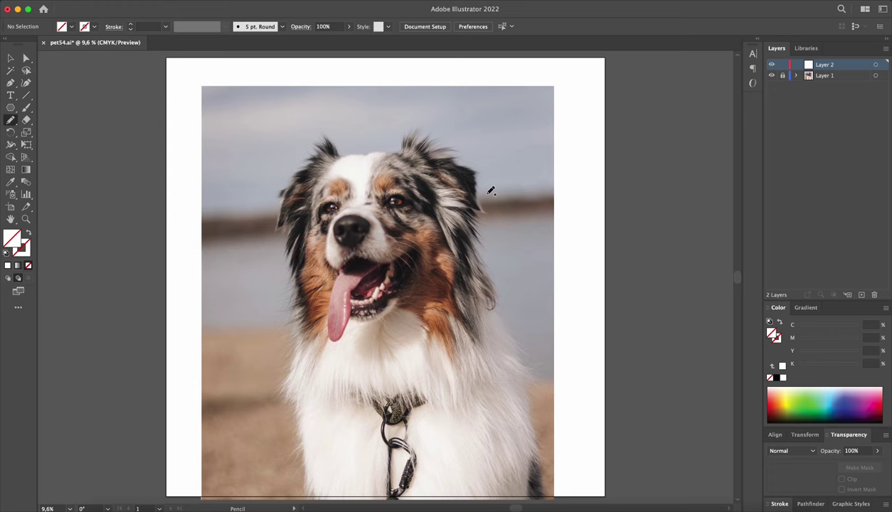
- Zoom in on the dark ear fur and trace the first pointed fur strand
key("ctrl+plus")
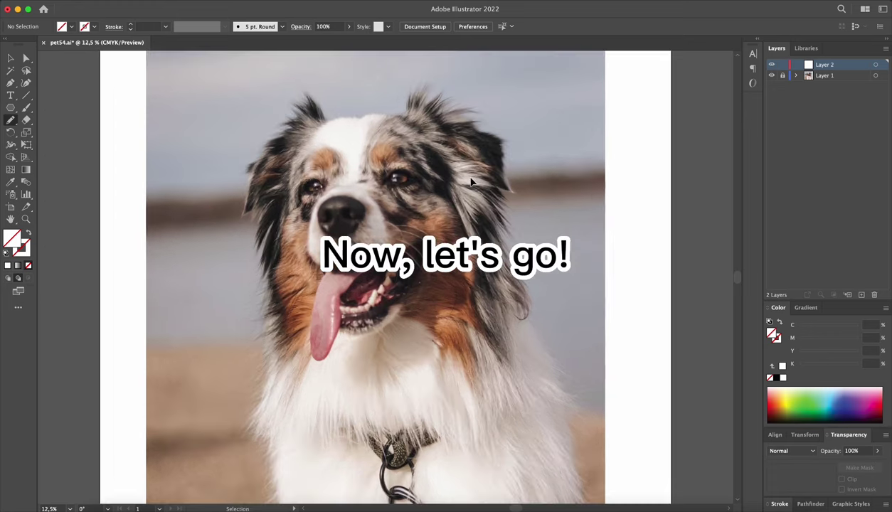
key("ctrl+plus")
key("ctrl+plus")
key("ctrl+plus")
mouse_move(251, 229)
left_mouse_down()
mouse_move(547, 226)
mouse_move(552, 304)
left_mouse_up()
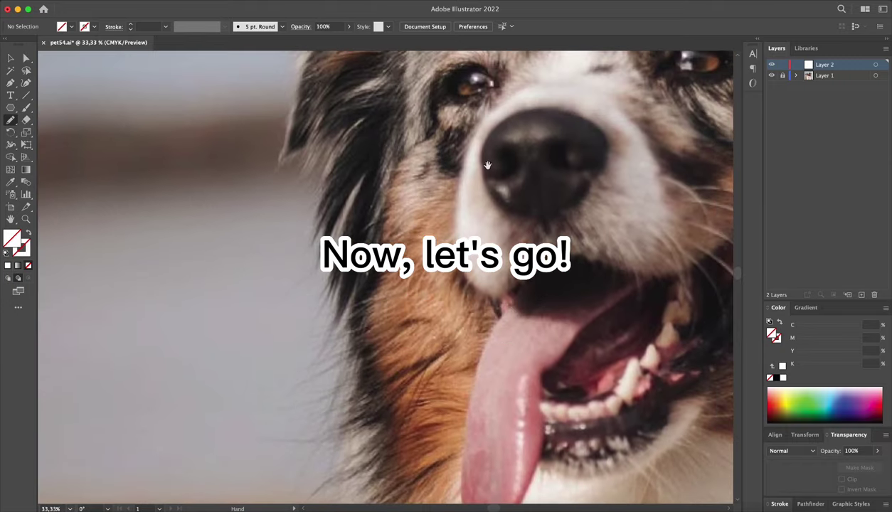
key("ctrl+plus")
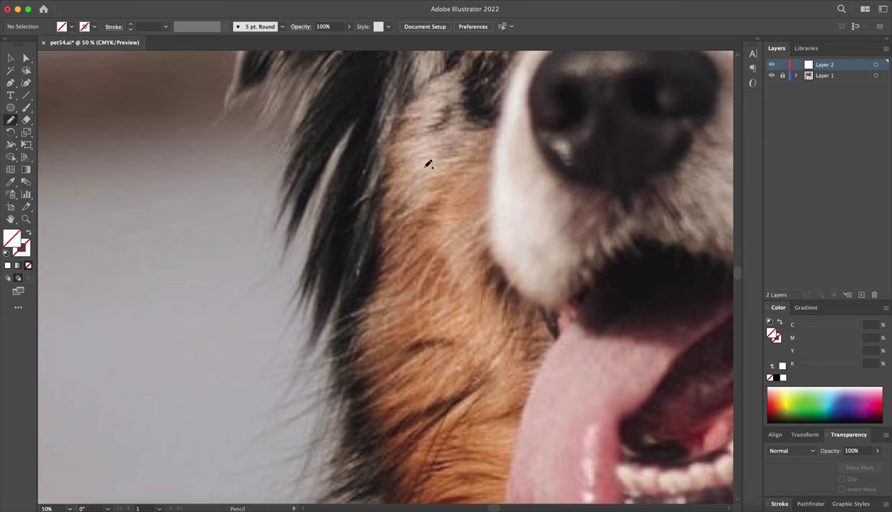
key("cmd+minus")
scroll(412, 171, "up", 1)
scroll(402, 160, "up", 1)
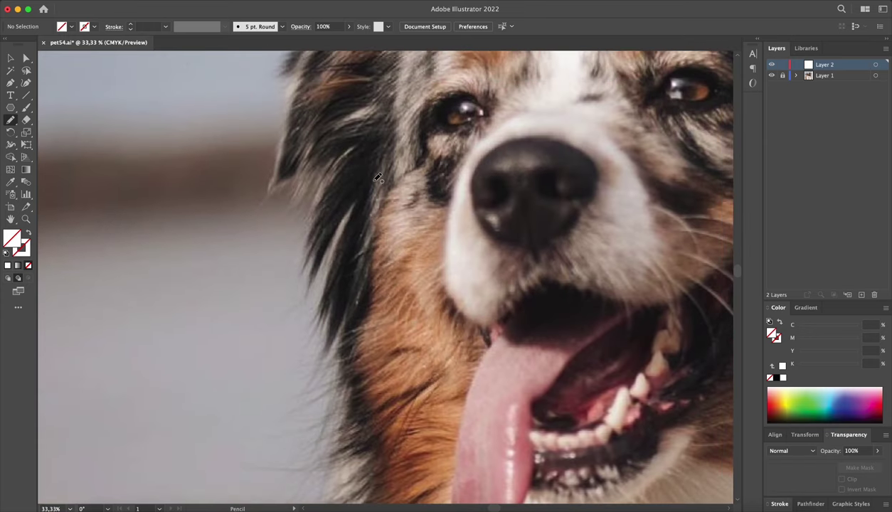
scroll(382, 160, "up", 1)
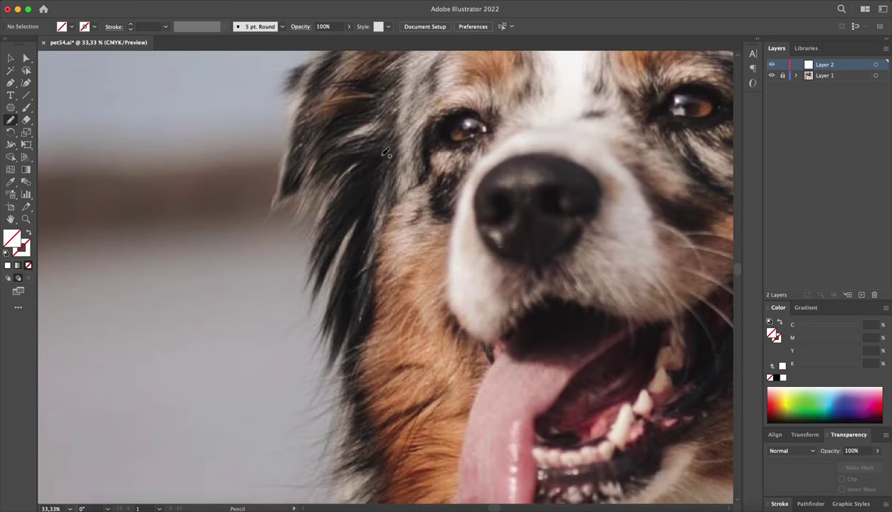
mouse_move(383, 155)
left_mouse_down()
mouse_move(339, 184)
mouse_move(349, 222)
mouse_move(378, 217)
left_mouse_up()
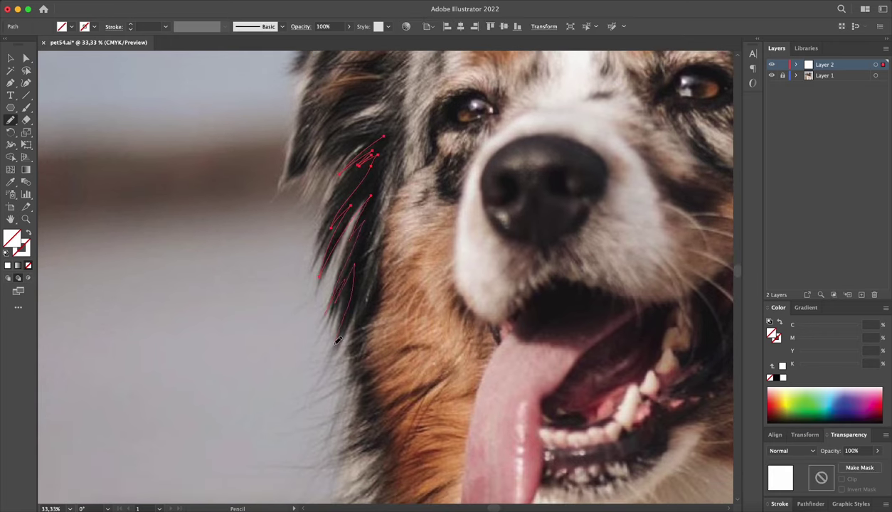
- Trace a second fur strand along the ear fur
scroll(394, 209, "up", 2)
scroll(378, 203, "up", 2)
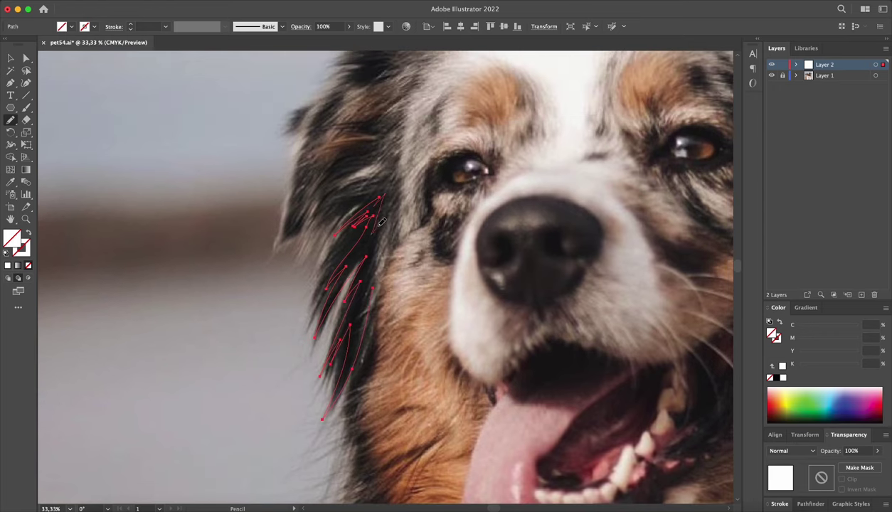
left_click_drag(371, 301, 382, 237)
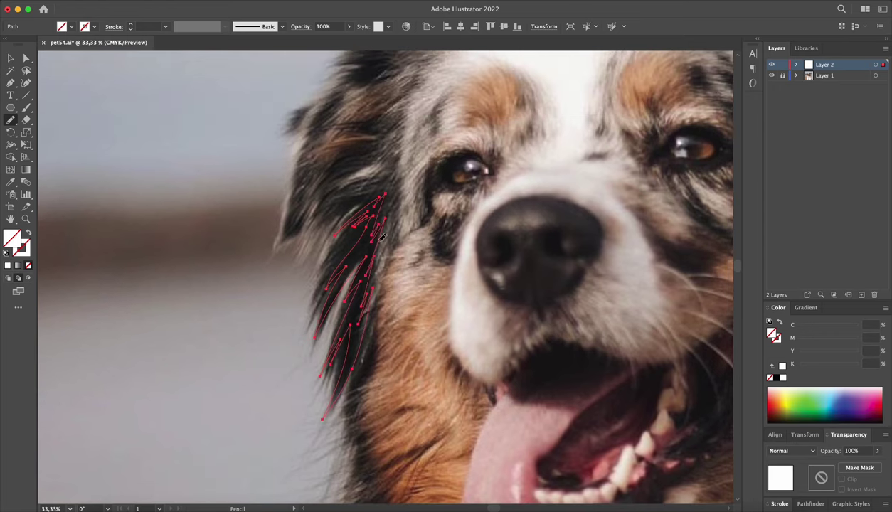
key("i")
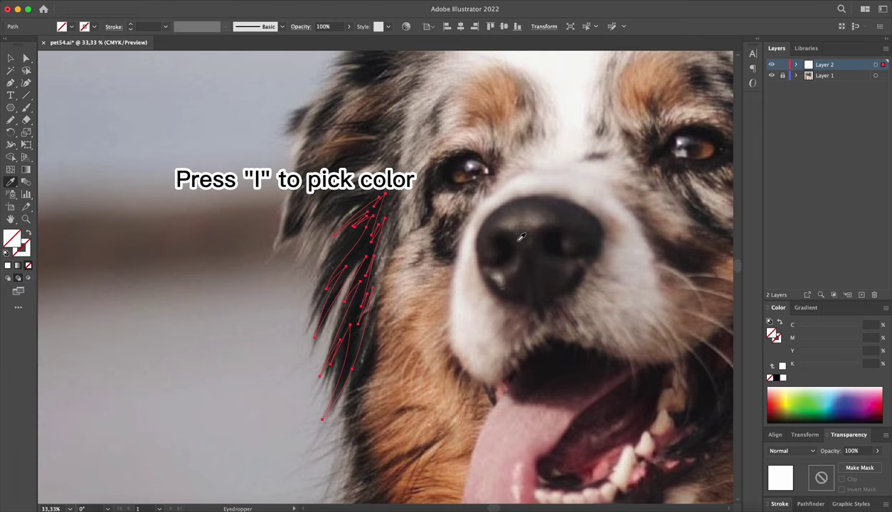
- Fill the traced strands with a near-black colour sampled from the ear fur, then deselect them
left_click(372, 248)
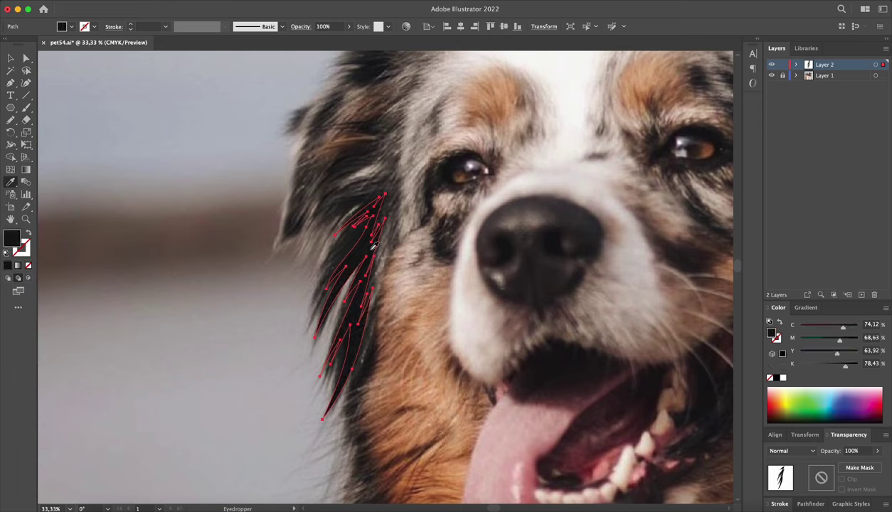
key("shift+x")
key("shift+x")
key("a")
left_click(418, 267)
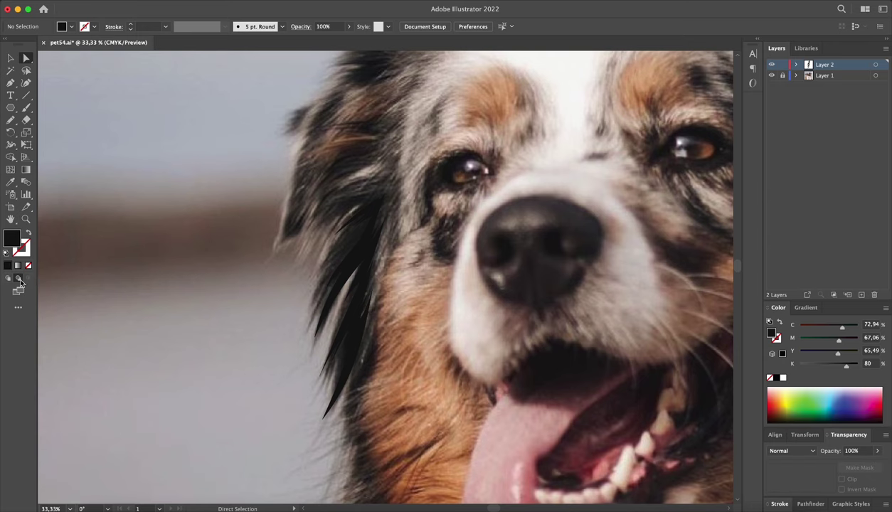
key("n")
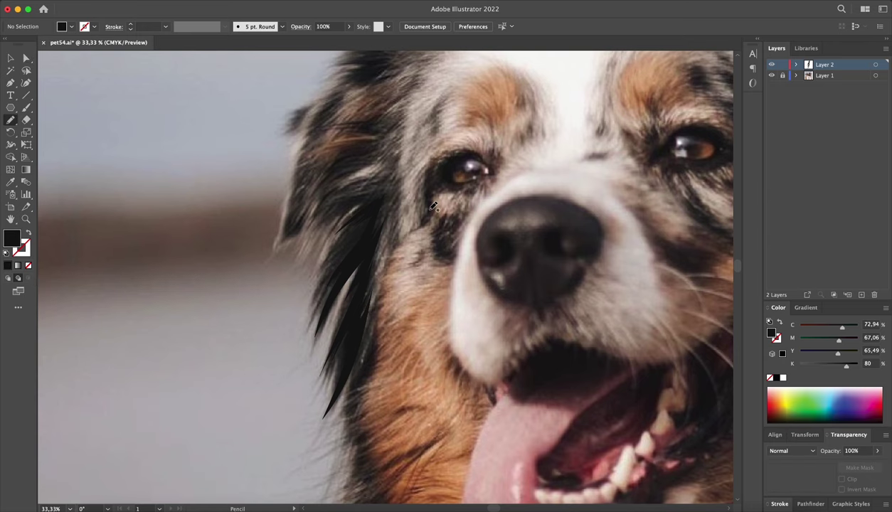
key("ctrl+equal")
- Draw a new strand in the ear fur and fill it with the sampled dark colour
left_click_drag(397, 257, 420, 282)
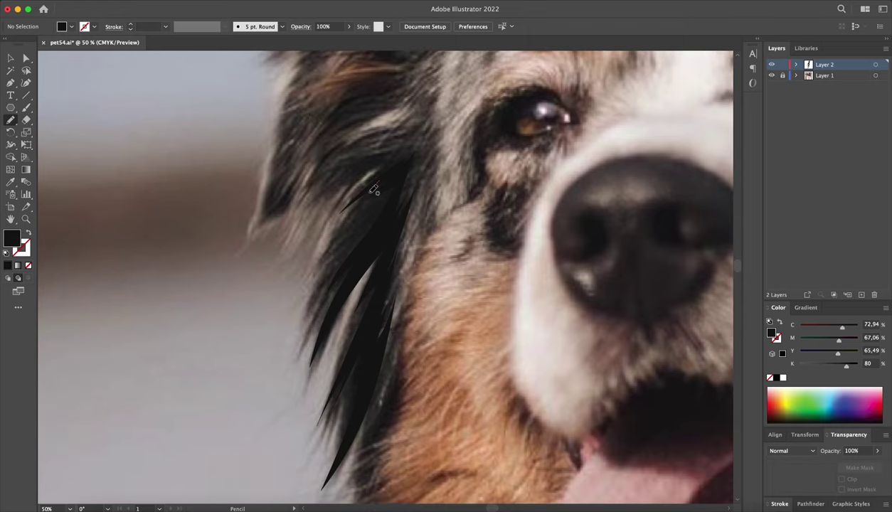
left_click_drag(370, 186, 395, 190)
key("a")
left_click(447, 165)
scroll(399, 192, "down", 3)
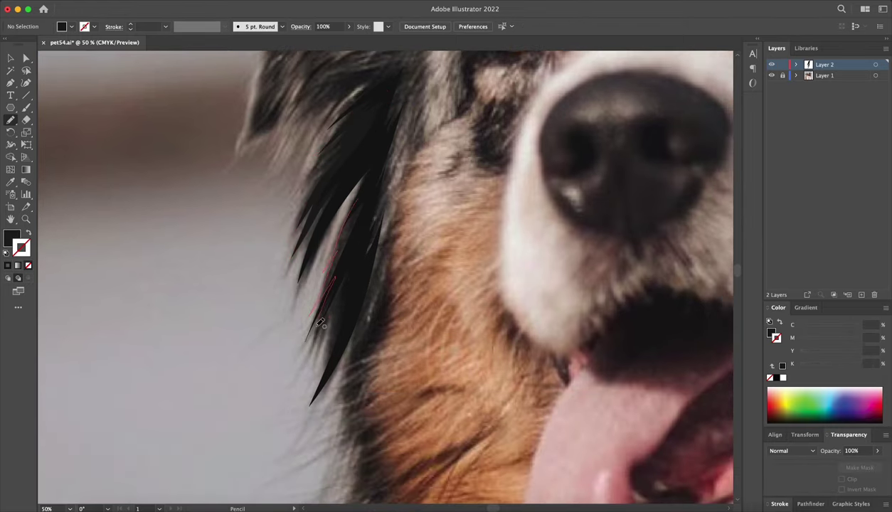
left_click(345, 290)
key("i")
left_click(344, 290)
- Draw another strand across the upper ear fur and give it the dark fill
key("a")
left_click(532, 231)
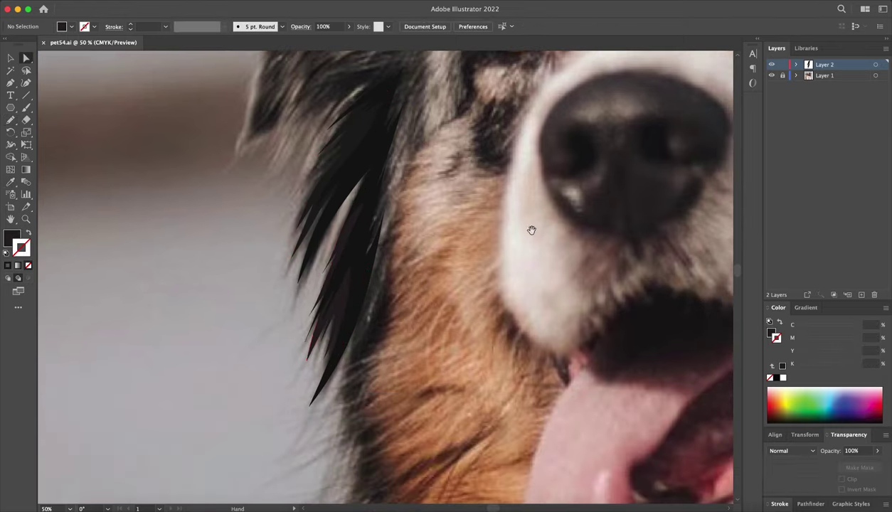
scroll(532, 232, "up", 5)
scroll(463, 279, "down", 1)
scroll(396, 249, "up", 1)
key("n")
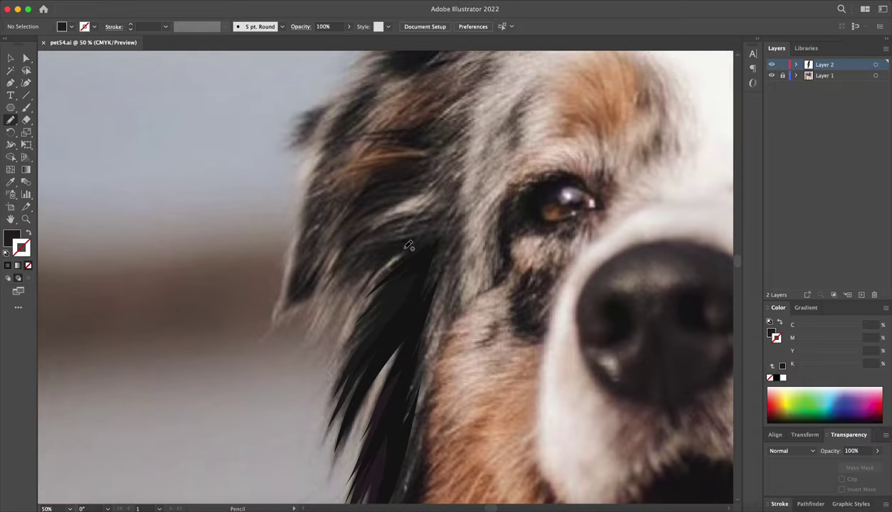
scroll(408, 249, "up", 1)
left_click_drag(429, 204, 354, 240)
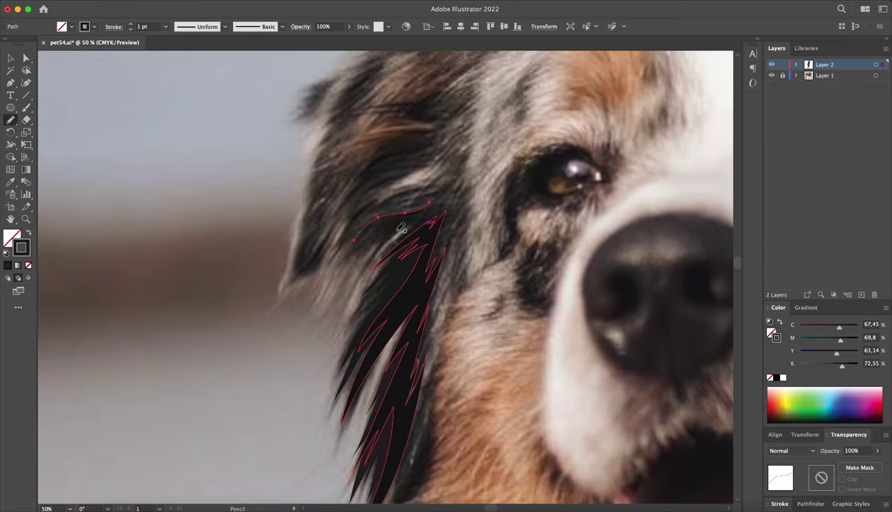
key("shift+x")
key("ctrl+shift+a")
- Trace further strands down the lower ear hair and fill them dark
scroll(460, 257, "up", 3)
mouse_move(450, 225)
left_mouse_down()
mouse_move(371, 302)
mouse_move(447, 226)
left_mouse_up()
scroll(562, 211, "down", 2)
mouse_move(503, 214)
left_mouse_down()
mouse_move(453, 285)
mouse_move(502, 246)
left_mouse_up()
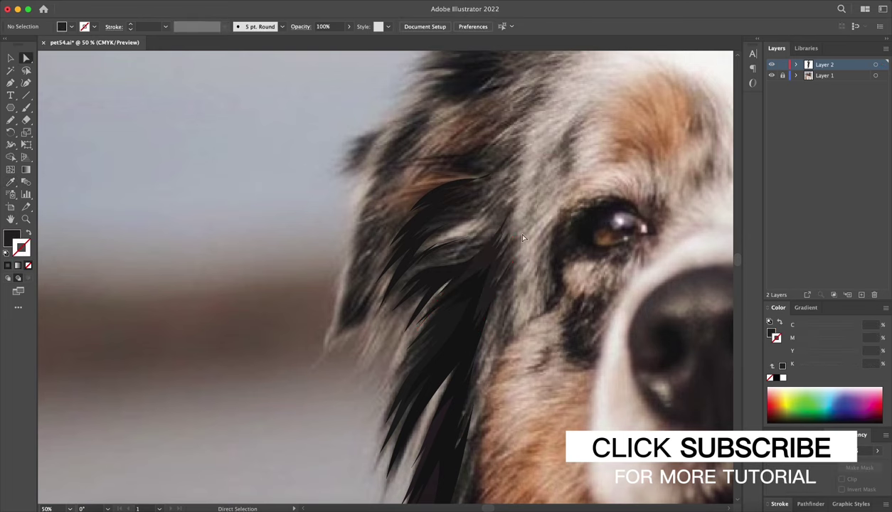
scroll(491, 254, "down", 2)
scroll(491, 254, "down", 2)
left_click_drag(423, 202, 436, 221)
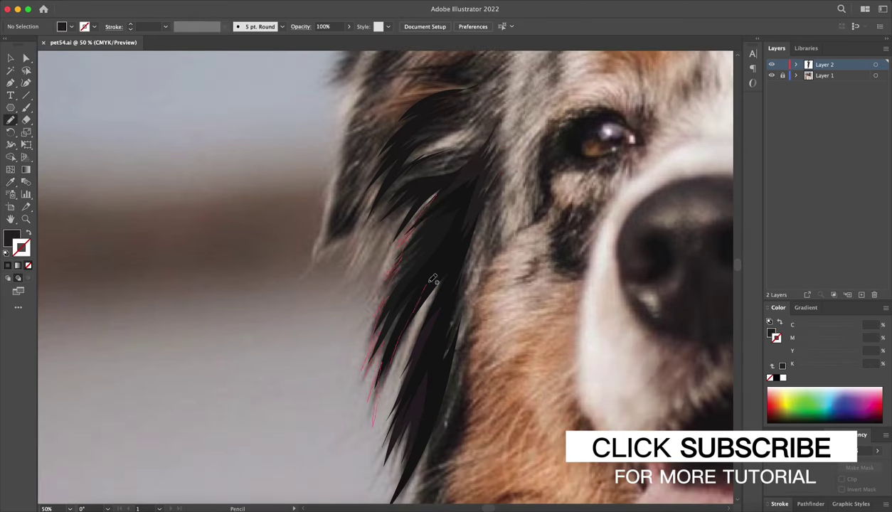
scroll(436, 220, "up", 1)
key("shift+x")
scroll(404, 255, "up", 2)
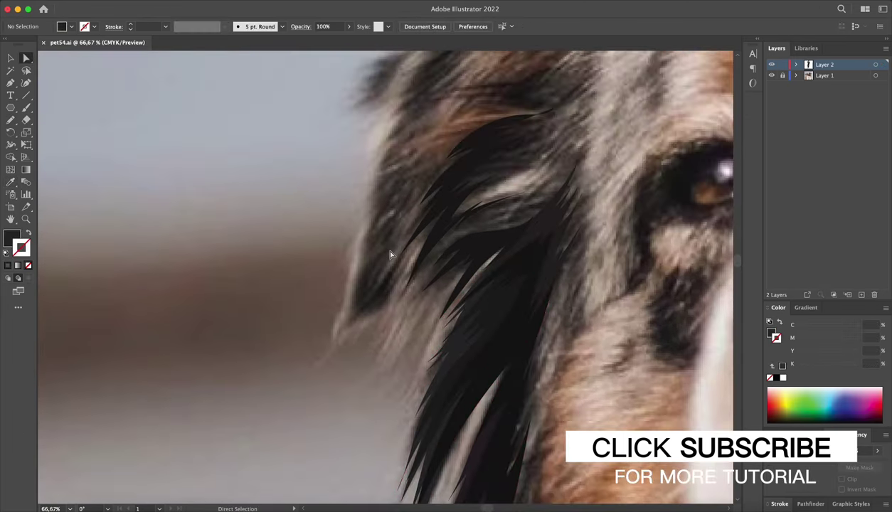
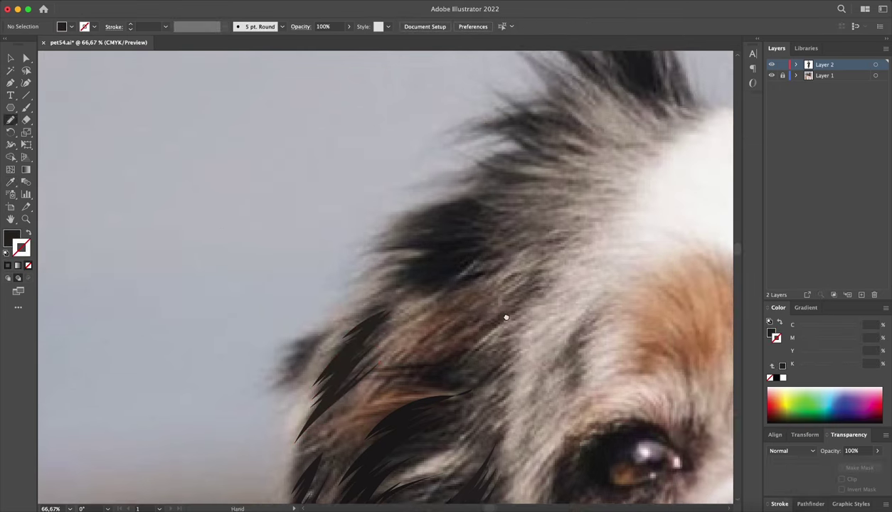
- Rotate the view to follow the fur and draw a solid black strand on the ear edge
scroll(217, 227, "right", 2)
left_click_drag(412, 256, 378, 213)
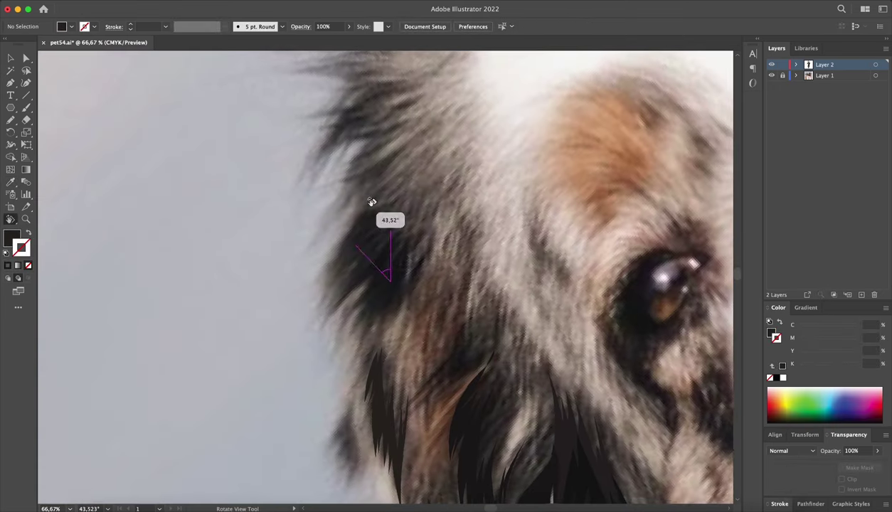
left_click_drag(379, 248, 384, 251)
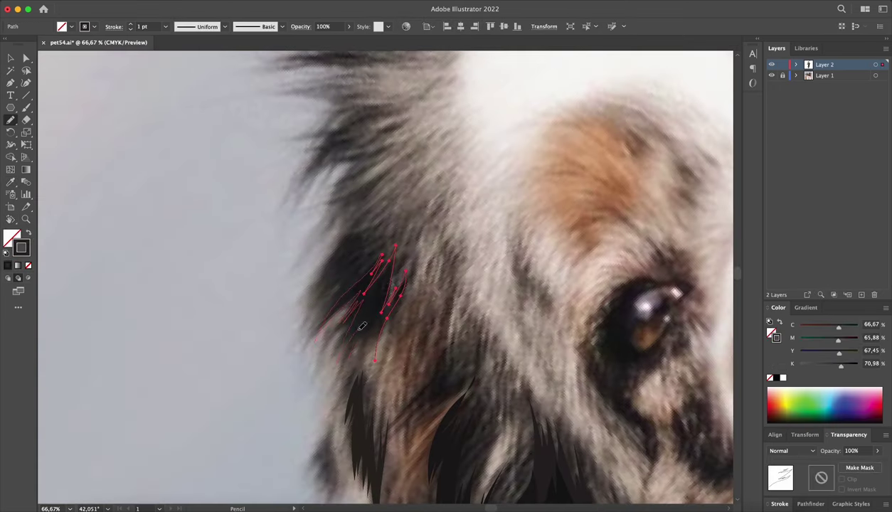
key("shift+x")
key("ctrl+shift+a")
- Add two more solid black strands along the ear's outer edge
scroll(363, 284, "up", 2)
left_click_drag(362, 242, 387, 265)
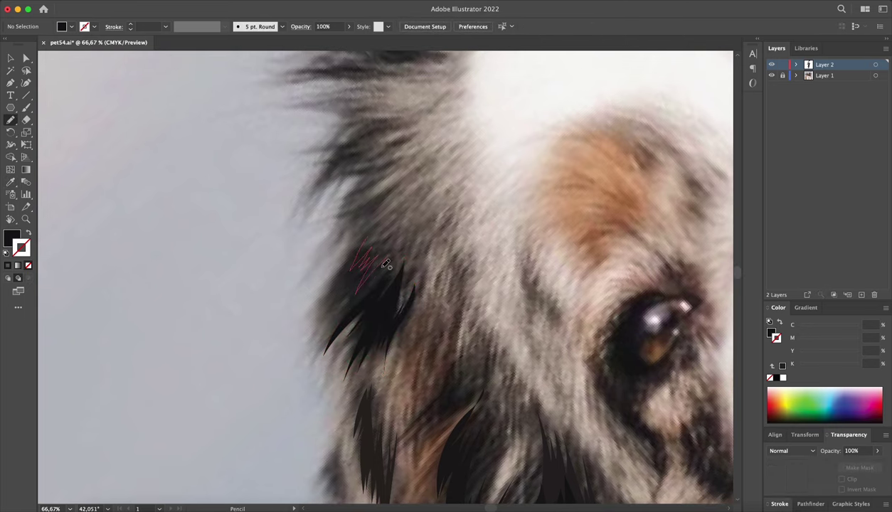
left_click_drag(368, 318, 329, 324)
key("shift+x")
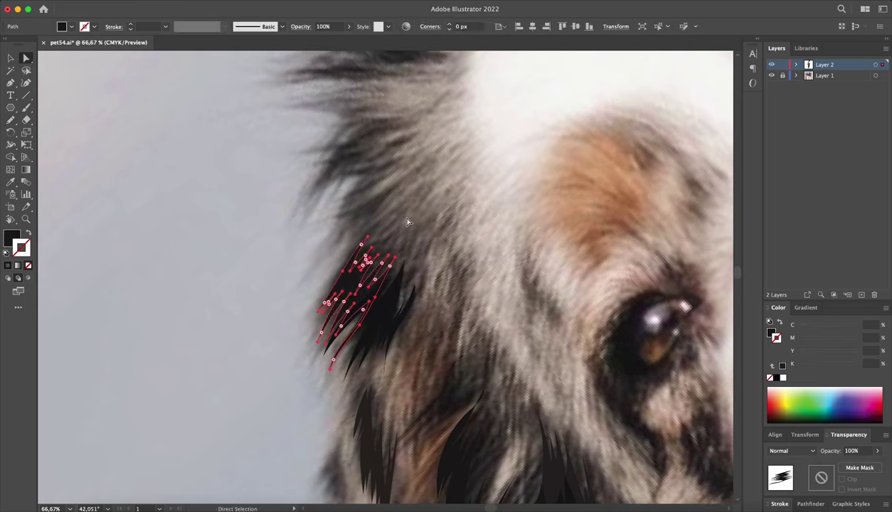
key("ctrl+shift+a")
- Reset the canvas rotation to 0° and zoom out to fit the whole portrait
key("ctrl+shift+1")
left_click_drag(540, 308, 533, 175)
key("n")
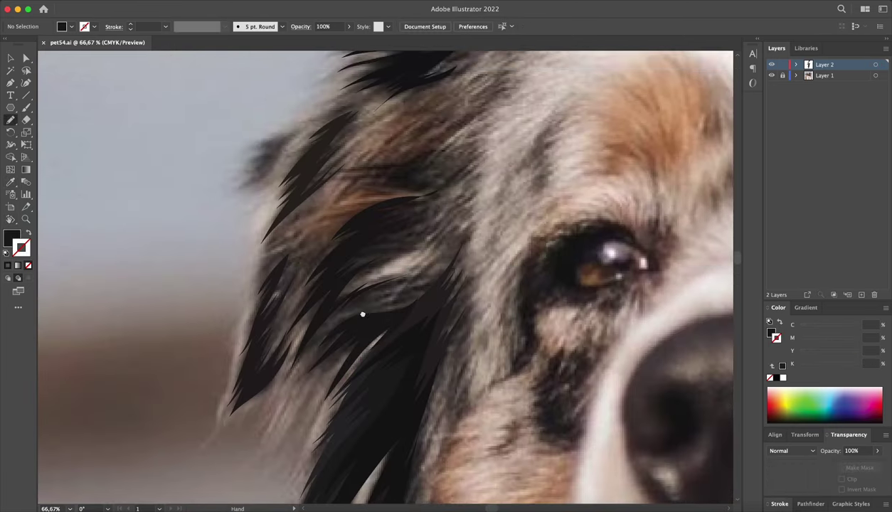
left_click_drag(362, 313, 291, 194)
key("ctrl+0")
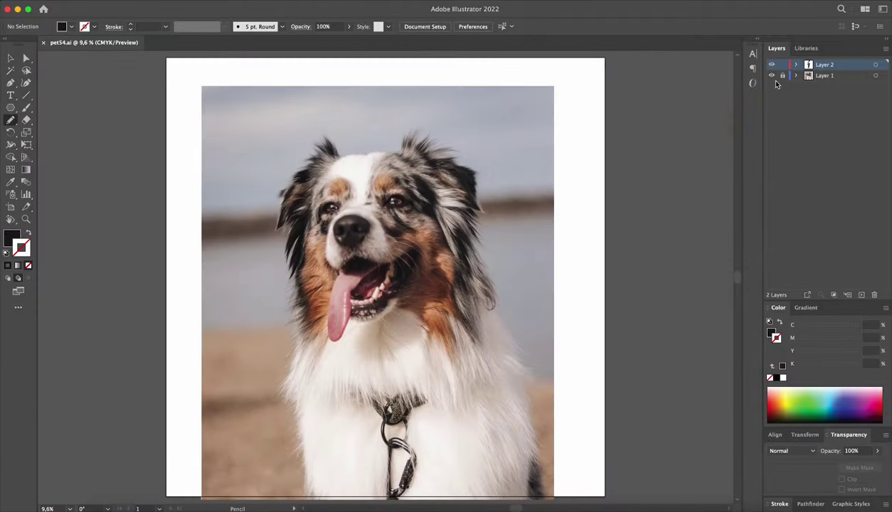
- Draw the first cheek strands beside the tongue and colour them dark brown from the photo
left_click(771, 75)
left_click(772, 75)
scroll(514, 247, "up", 5)
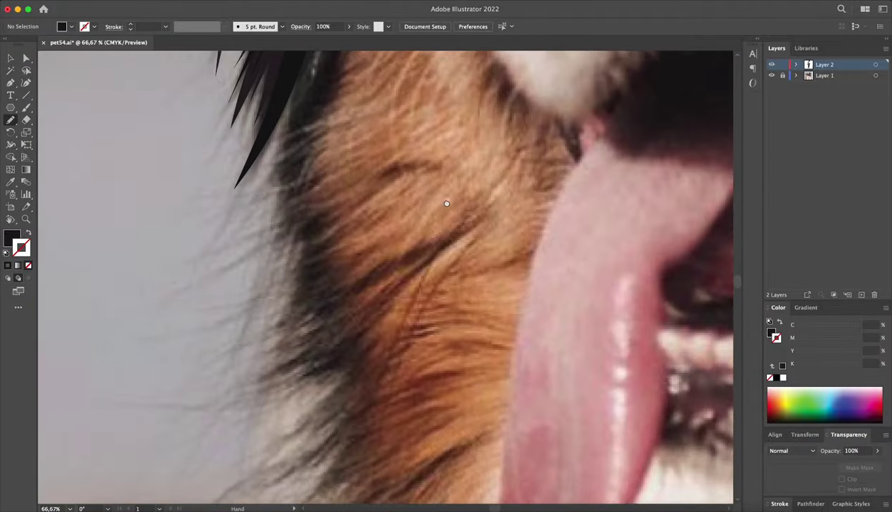
left_click_drag(326, 290, 464, 203)
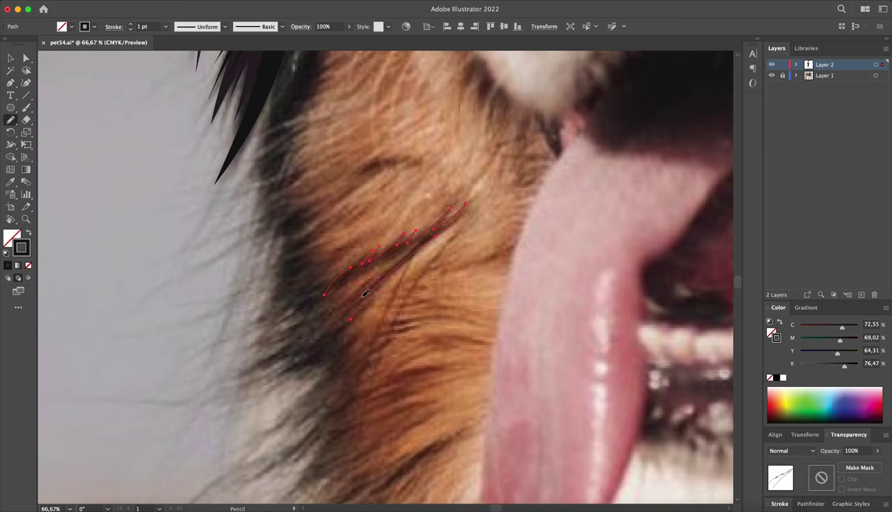
key("i")
left_click(522, 259)
key("ctrl+shift+a")
- Add a cluster of strands along the cheek edge, filled with sampled dark brown
key("n")
scroll(492, 232, "left", 3)
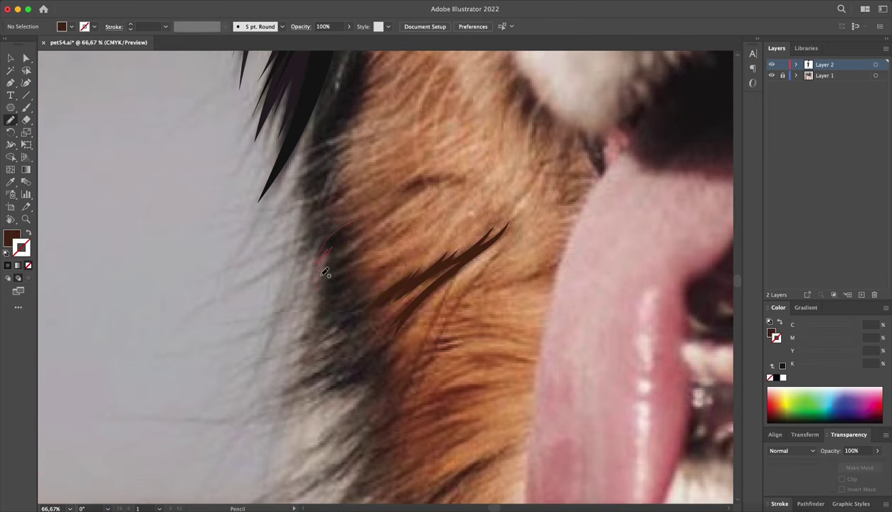
left_click_drag(325, 272, 309, 334)
key("i")
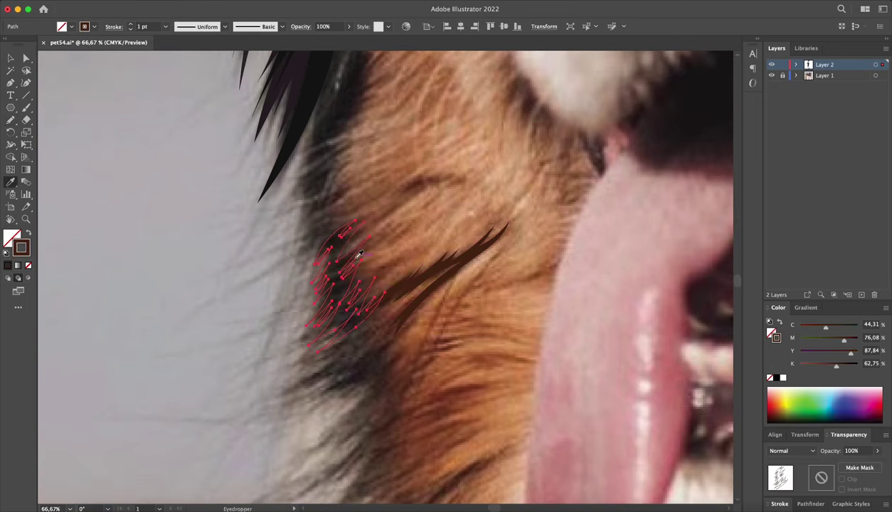
left_click(359, 254)
key("ctrl+shift+a")
- Draw more strands down the cheek's dark fur edge, coloured with sampled brown
key("n")
left_click_drag(418, 180, 350, 260)
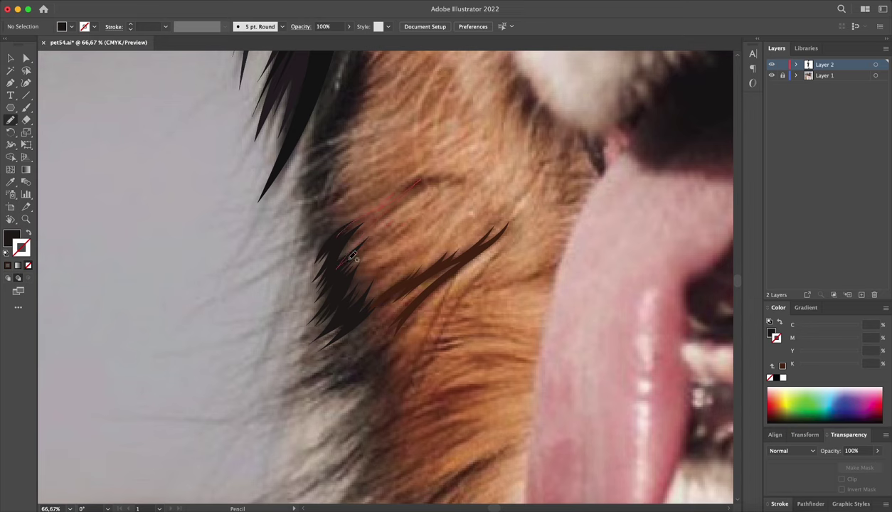
left_click_drag(348, 307, 347, 313)
key("i")
left_click(388, 213)
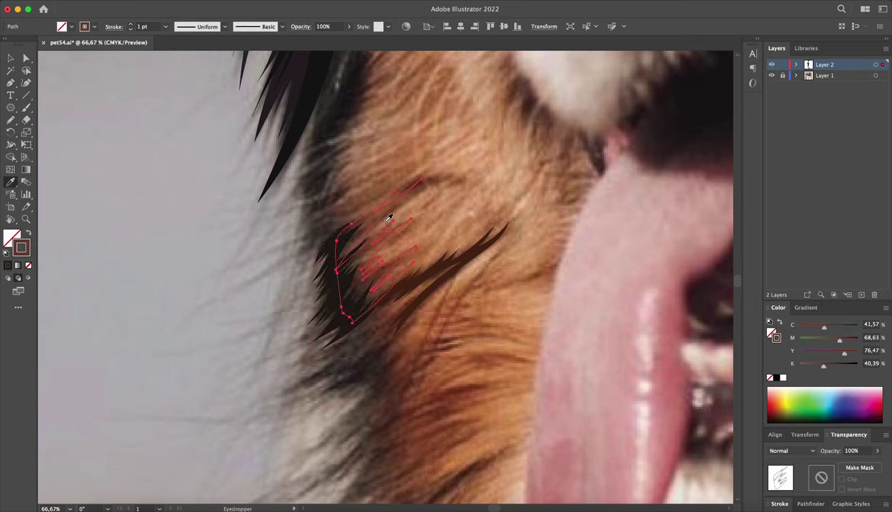
key("ctrl+shift+a")
- Recolour the strands below the ear with another dark brown sampled from the photo
mouse_move(393, 132)
left_mouse_down()
mouse_move(448, 249)
mouse_move(416, 413)
left_mouse_up()
left_click_drag(424, 272, 456, 216)
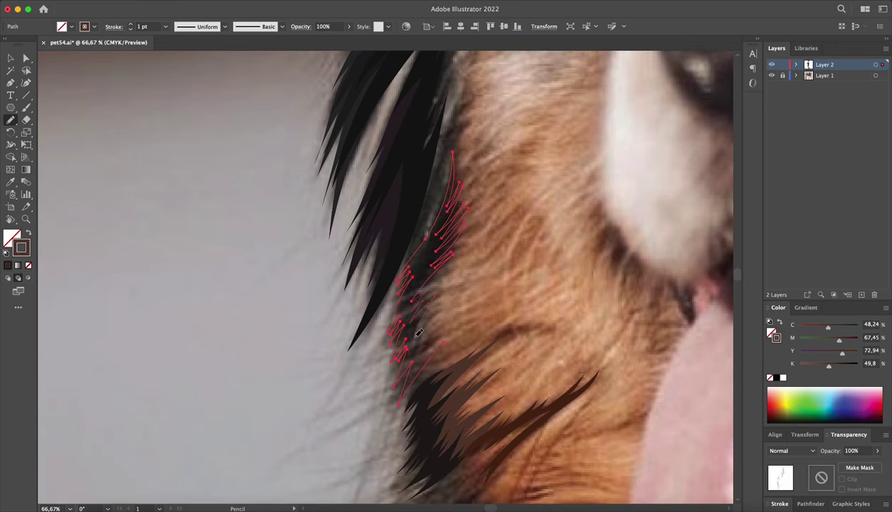
key("i")
left_click(410, 362)
key("ctrl+shift+a")
- Add a long dark brown strand along the cheek edge and zoom in to inspect it
left_click_drag(546, 249, 559, 334)
left_click_drag(427, 368, 478, 206)
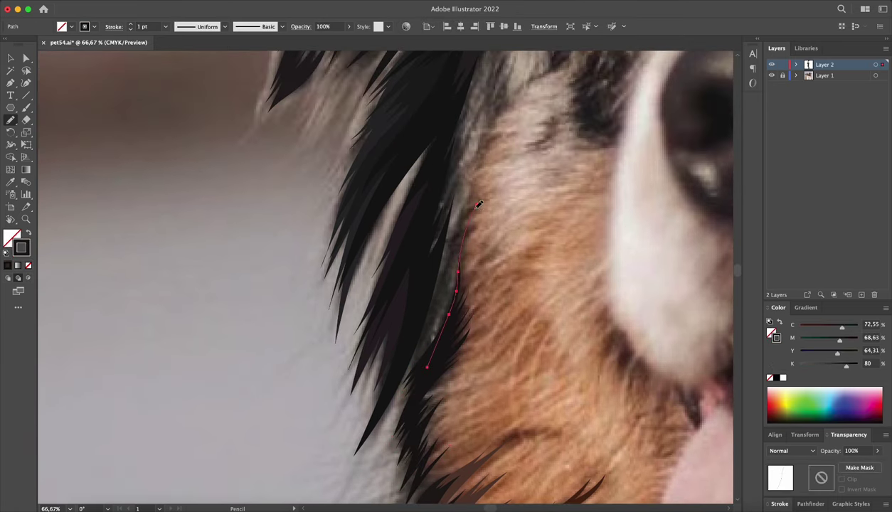
key("i")
left_click(466, 305)
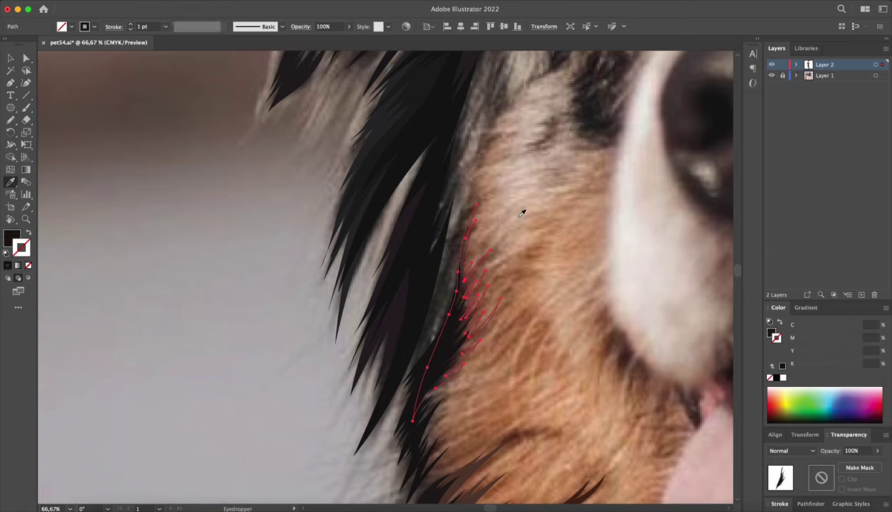
key("ctrl+plus")
key("ctrl+shift+a")
key("v")
key("ctrl+minus")
- Draw more strands along the upper cheek fur edge and check them up close
left_click_drag(492, 319, 478, 239)
key("n")
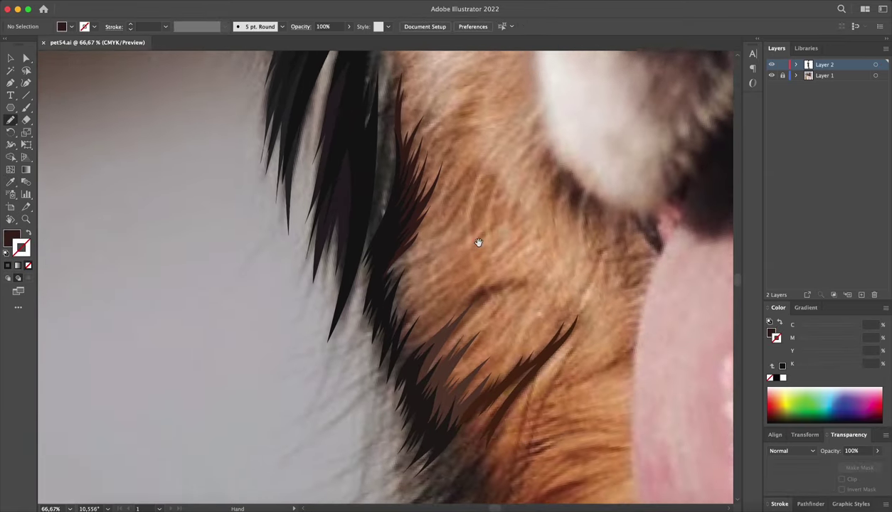
left_click_drag(456, 336, 574, 223)
left_click_drag(382, 318, 383, 320)
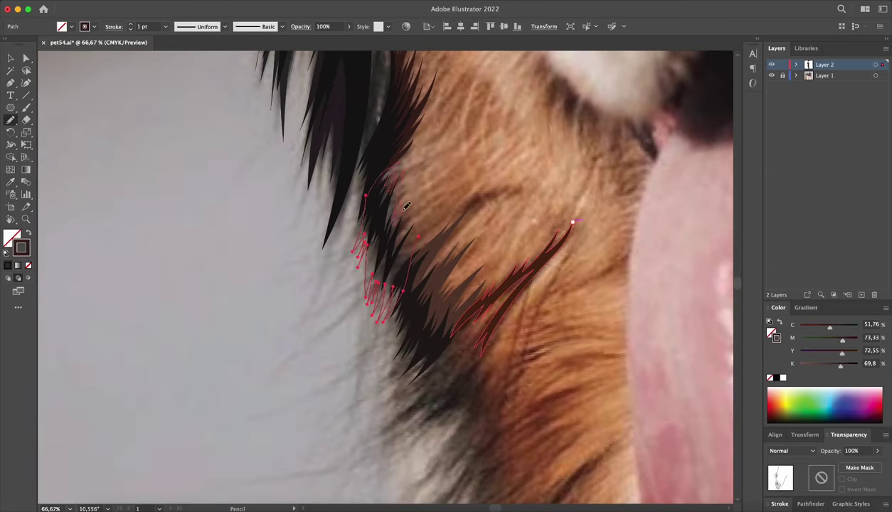
key("ctrl+plus")
key("ctrl+minus")
key("ctrl+shift+a")
key("v")
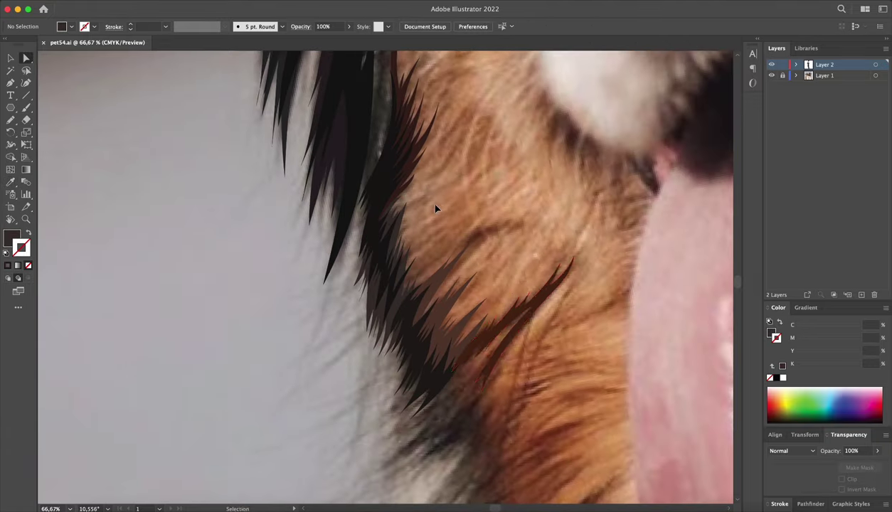
key("n")
- Add three filled strands where the lower cheek meets the neck
scroll(436, 209, "down", 5)
scroll(437, 208, "right", 3)
left_click_drag(387, 257, 335, 307)
left_click_drag(359, 260, 297, 331)
left_click_drag(399, 259, 367, 331)
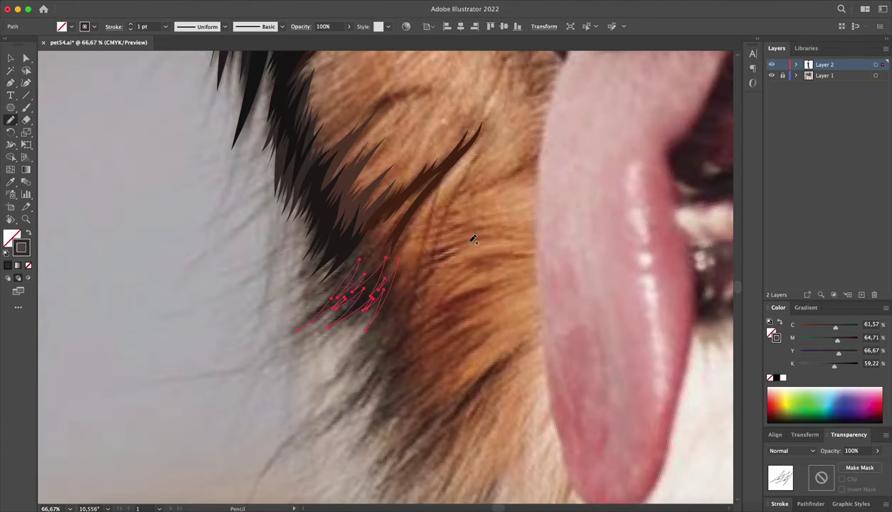
key("shift+x")
key("ctrl+shift+a")
- Draw one more brown strand on the cheek fur, undoing the last change
scroll(496, 233, "up", 5)
scroll(424, 311, "up", 3)
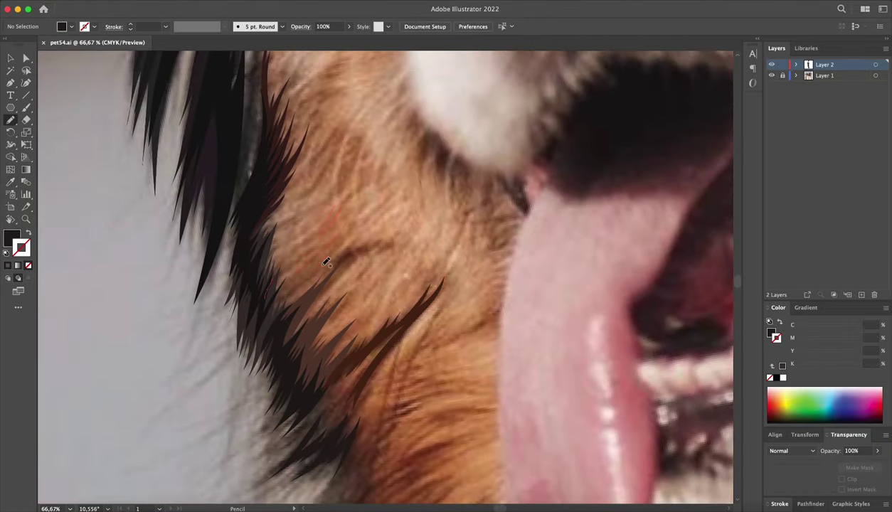
left_click_drag(349, 279, 285, 355)
key("ctrl+shift+a")
scroll(370, 265, "up", 5)
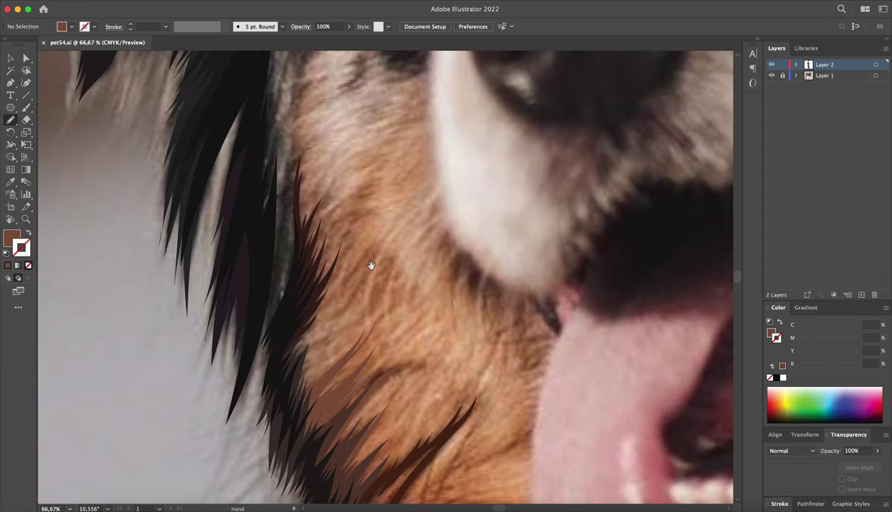
scroll(371, 266, "down", 2)
scroll(355, 331, "down", 3)
key("ctrl+z")
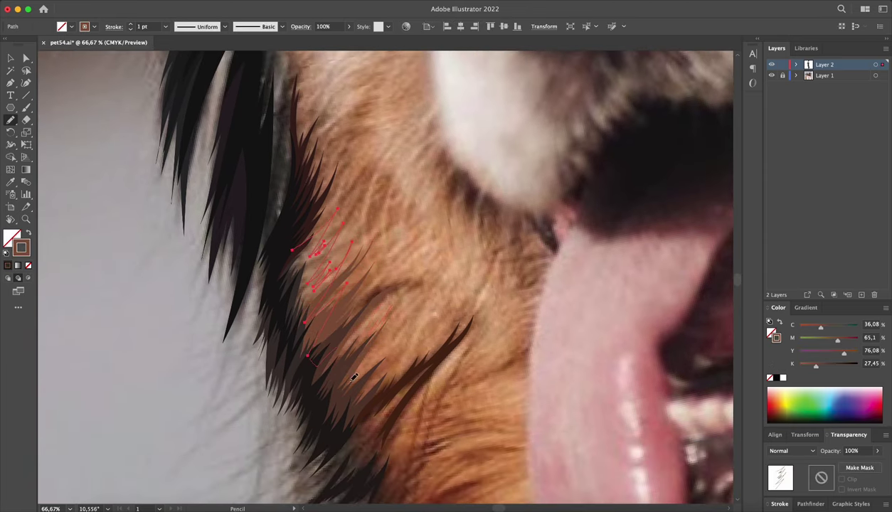
key("ctrl+shift+a")
- Draw more brown strands over the lower cheek
scroll(364, 305, "up", 3)
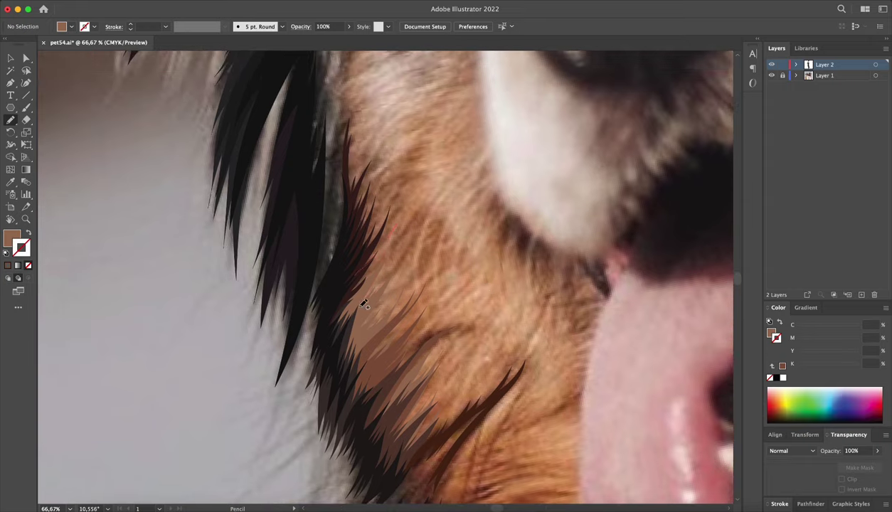
left_click_drag(420, 283, 381, 417)
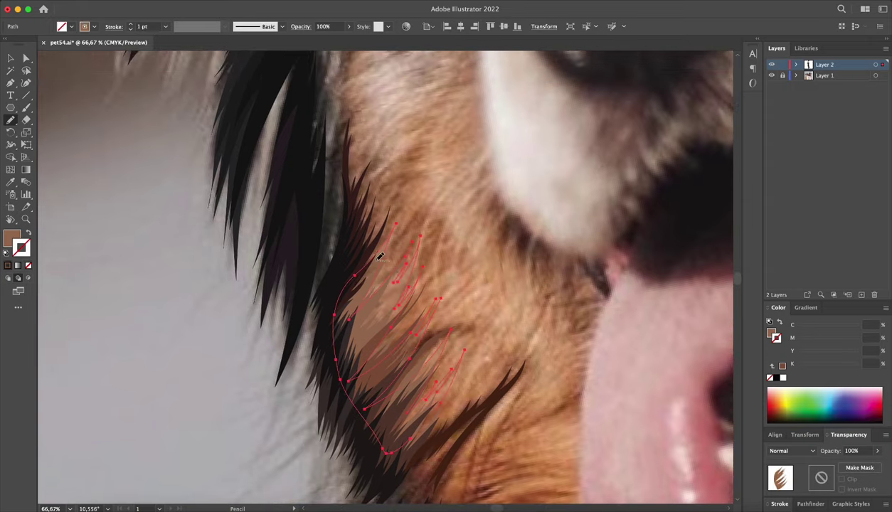
key("ctrl+shift+a")
scroll(351, 305, "up", 2)
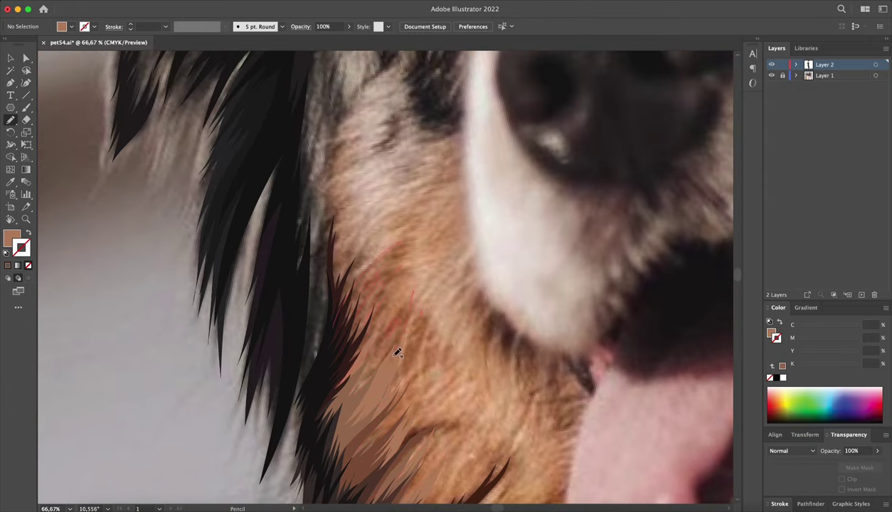
- Recolour the recent strands with a lighter tan brown sampled from the cheek fur
key("ctrl+a")
key("i")
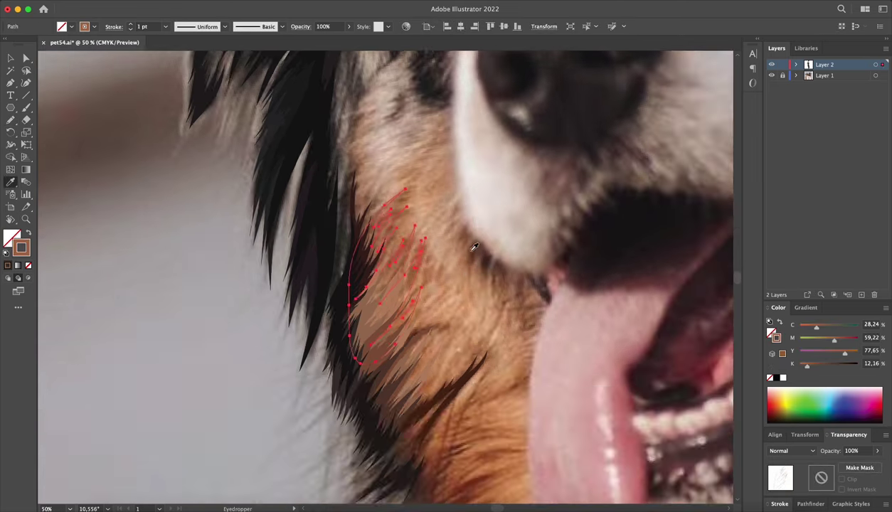
key("ctrl+1")
left_click(421, 231)
left_click(412, 143)
key("ctrl+shift+a")
key("v")
key("ctrl+minus")
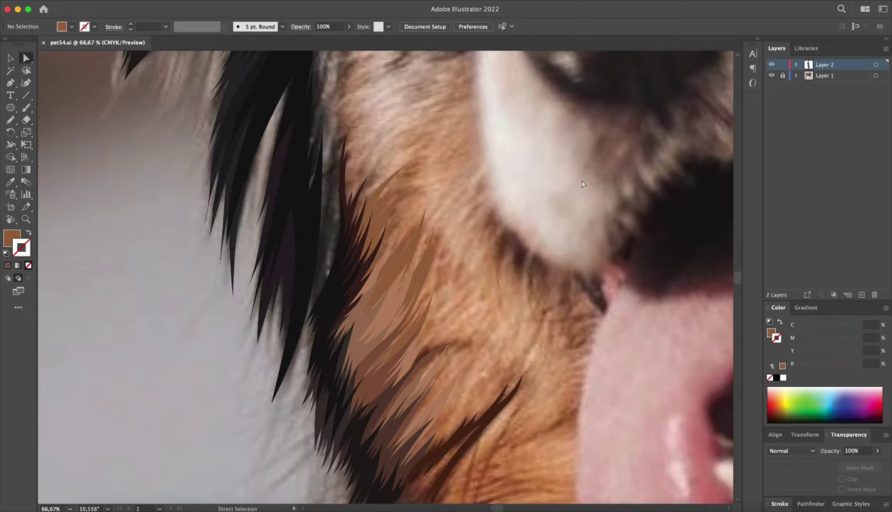
- Draw three more strand clusters on the cheek and colour them with photo-sampled brown
scroll(488, 220, "down", 1)
left_click_drag(488, 219, 482, 224)
key("n")
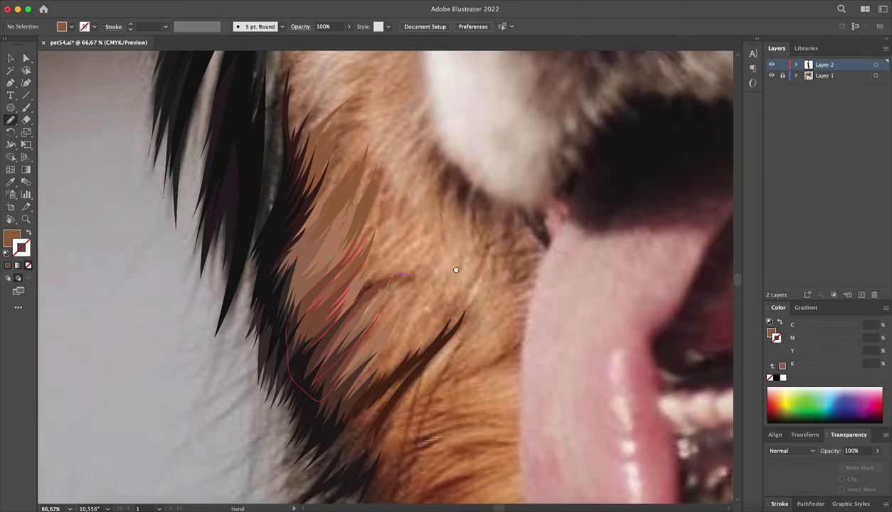
scroll(427, 270, "right", 1)
left_click_drag(408, 335, 389, 313)
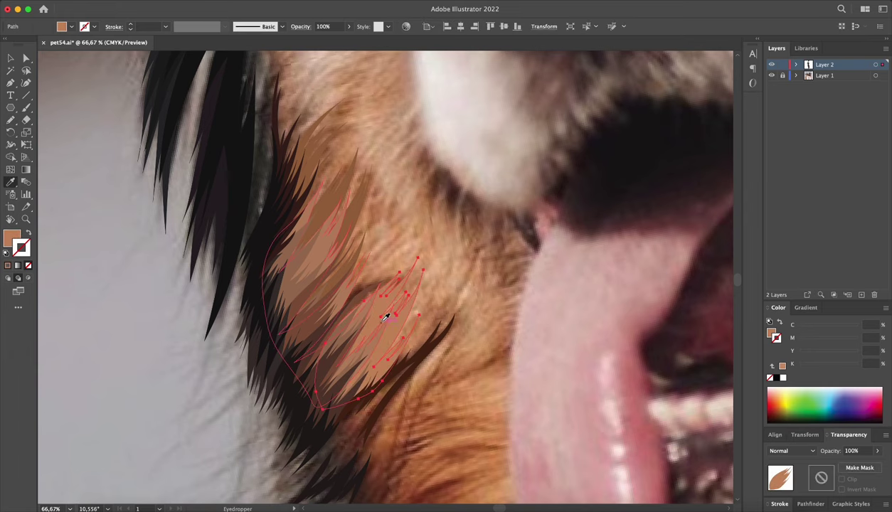
left_click_drag(419, 348, 438, 309)
left_click_drag(365, 279, 445, 153)
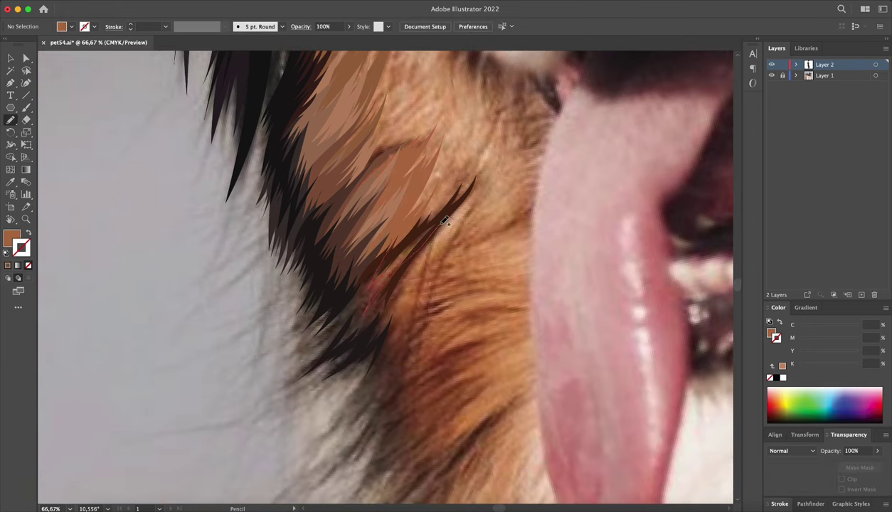
key("i")
left_click(444, 207)
left_click(444, 208)
key("ctrl+shift+a")
- Draw zig-zag dark brown strands over the neck fur beside the tongue
key("n")
key("ctrl+minus")
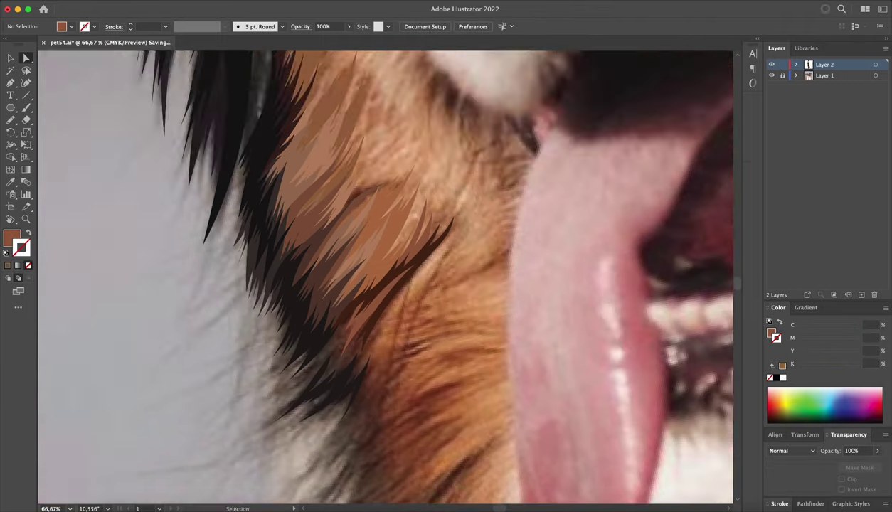
scroll(399, 293, "right", 2)
left_click_drag(361, 294, 355, 261)
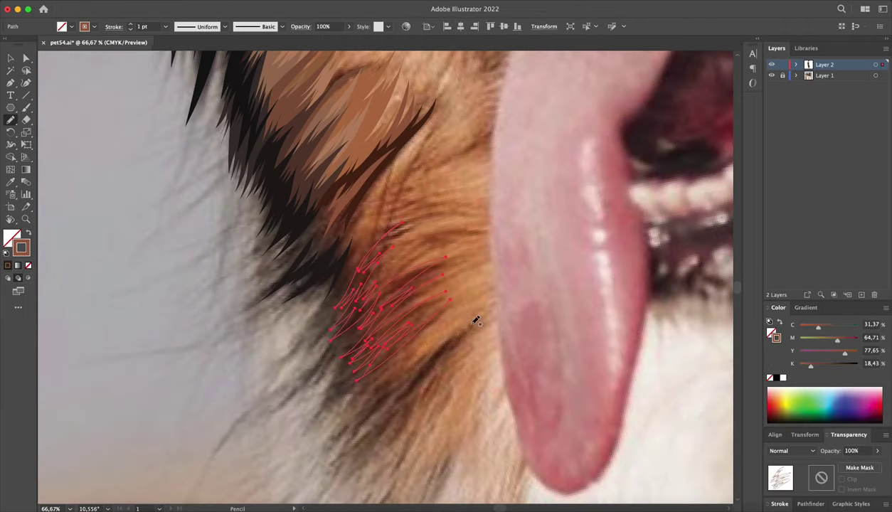
key("shift+x")
key("v")
left_click(446, 190)
key("n")
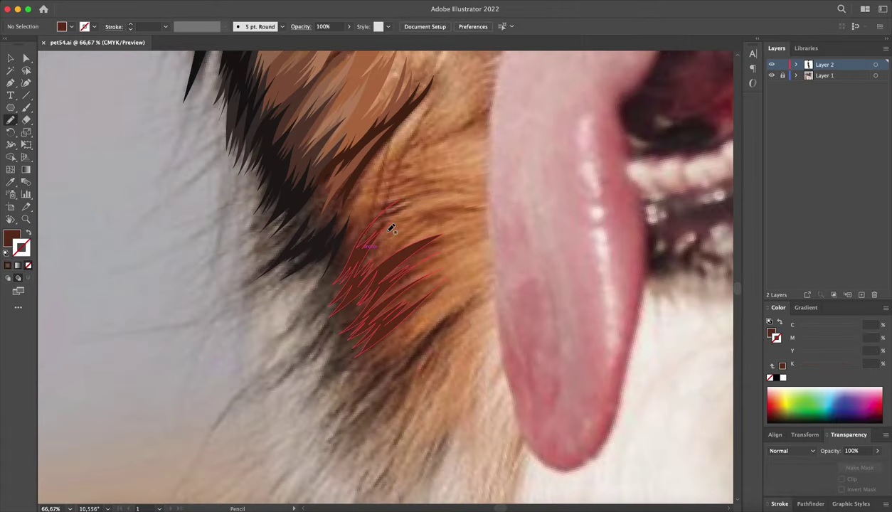
mouse_move(341, 217)
left_mouse_down()
mouse_move(382, 333)
mouse_move(364, 225)
left_mouse_up()
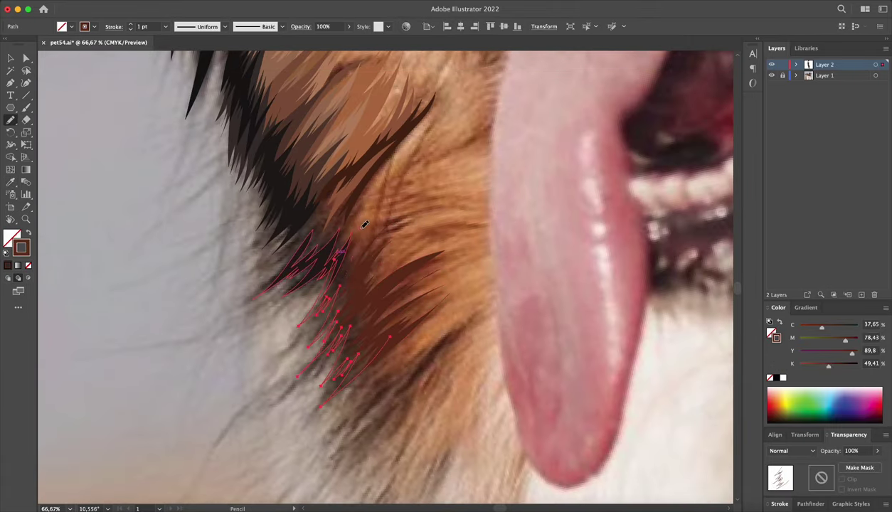
- Fill the zig-zag strands dark and add dark strands tracing the dark fur edge
key("shift+x")
key("ctrl+shift+a")
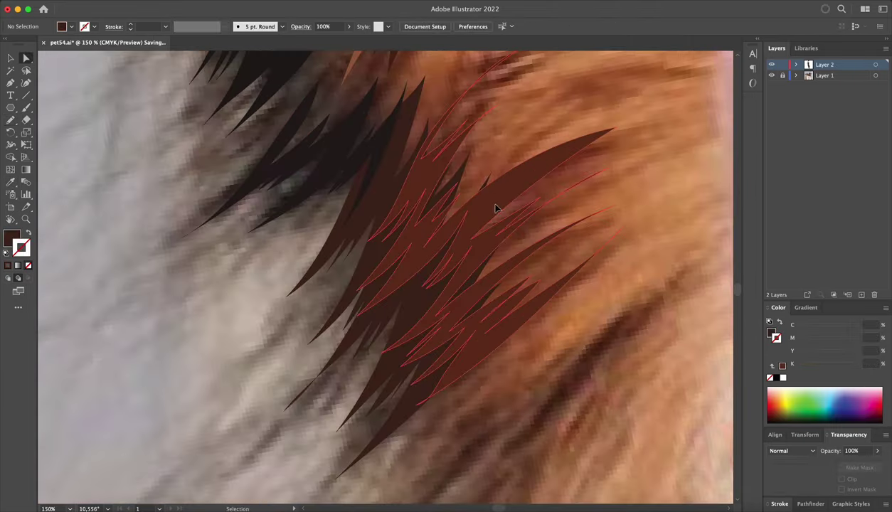
left_click_drag(332, 170, 355, 225)
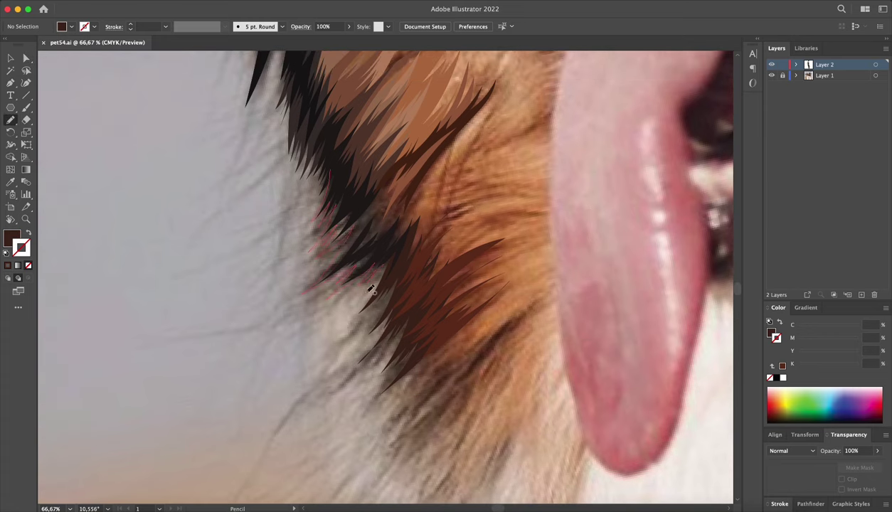
left_click_drag(370, 288, 370, 291)
scroll(392, 207, "up", 2)
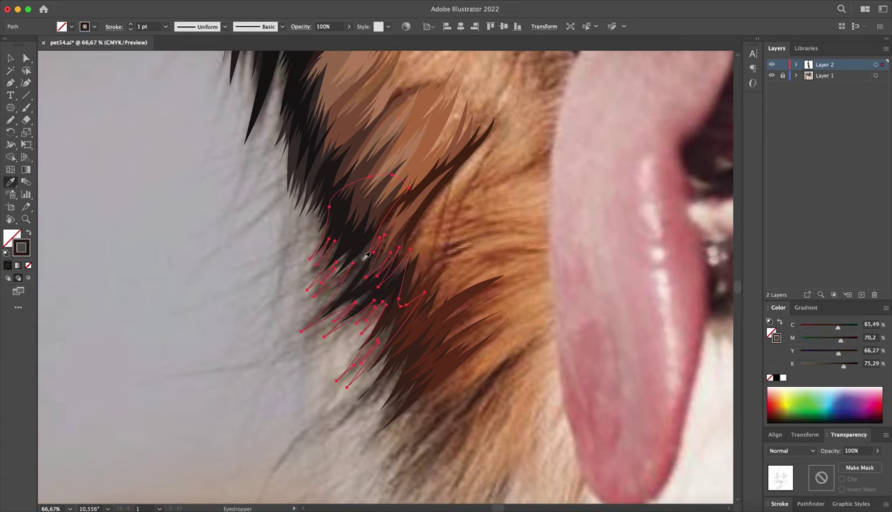
key("shift+x")
key("ctrl+shift+a")
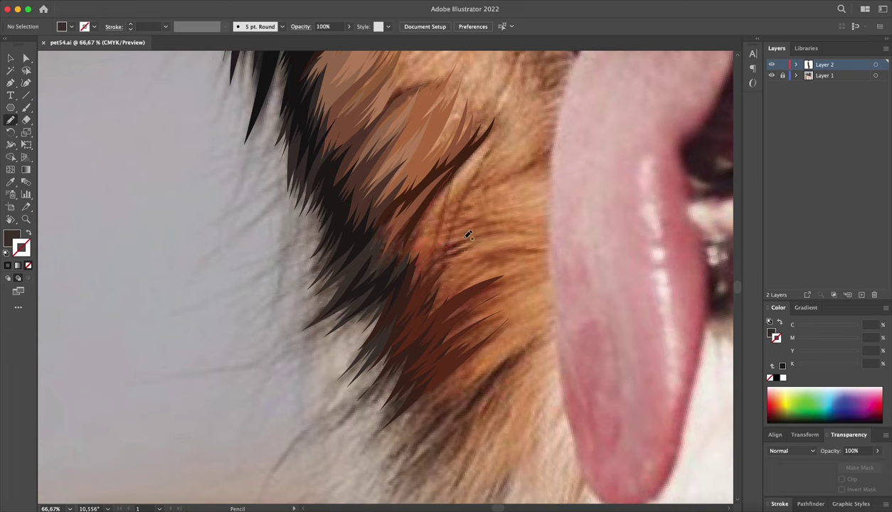
- Draw a strand down the orange fur and fill it dark brown from the photo
left_click_drag(466, 239, 416, 321)
left_click(492, 322, "ctrl")
key("i")
left_click(408, 243)
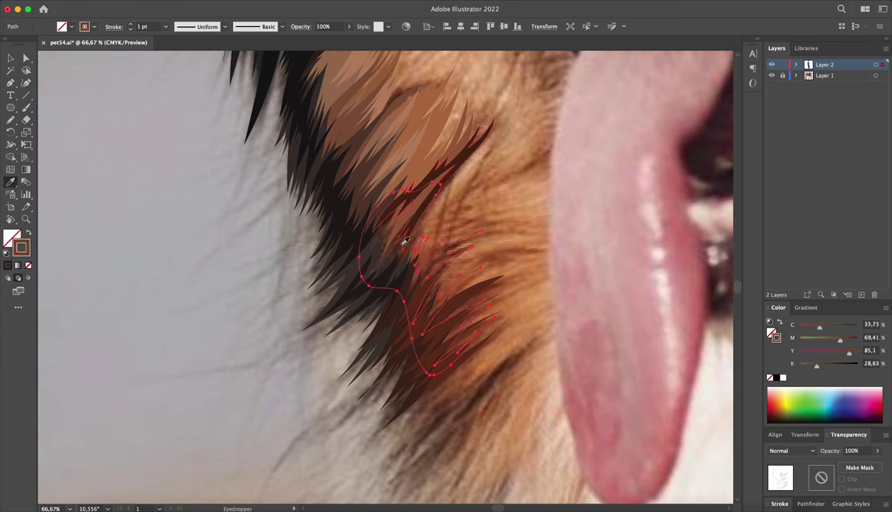
key("ctrl+equal")
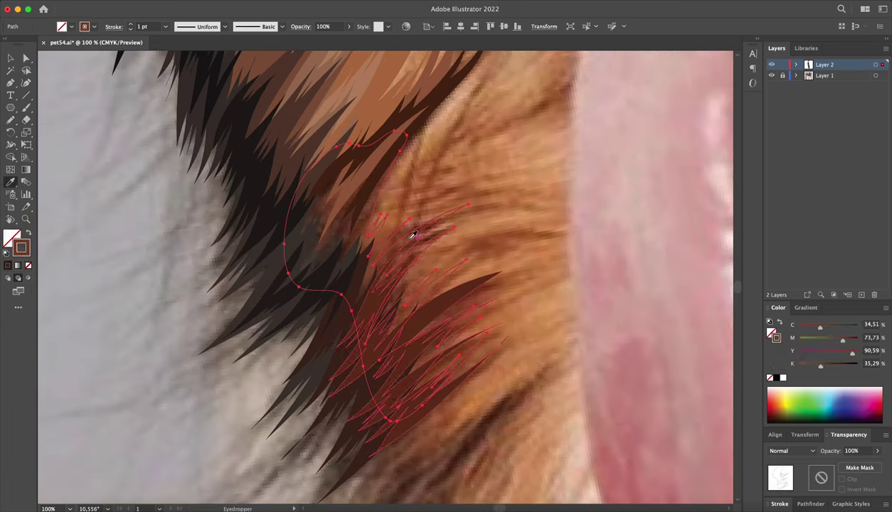
key("ctrl+shift+a")
key("a")
key("ctrl+minus")
scroll(598, 232, "up", 2)
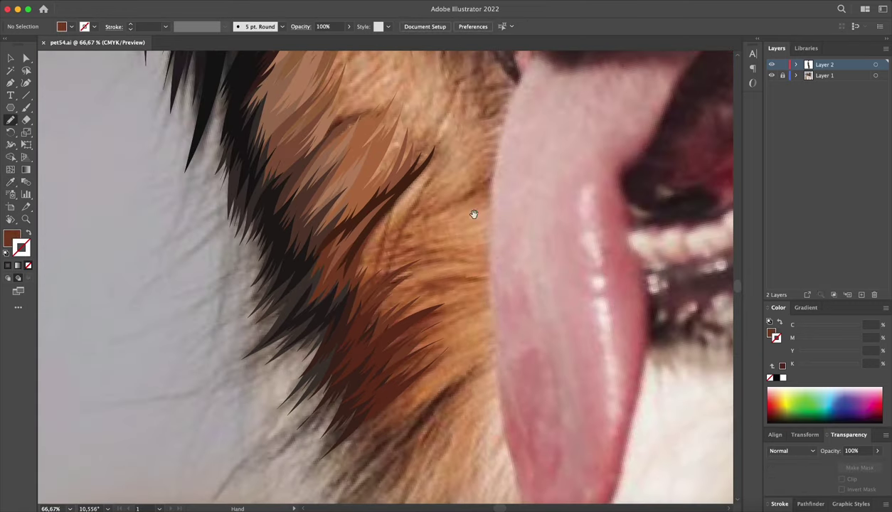
- Add more strands across the orange neck fur, filled with sampled medium brown
key("n")
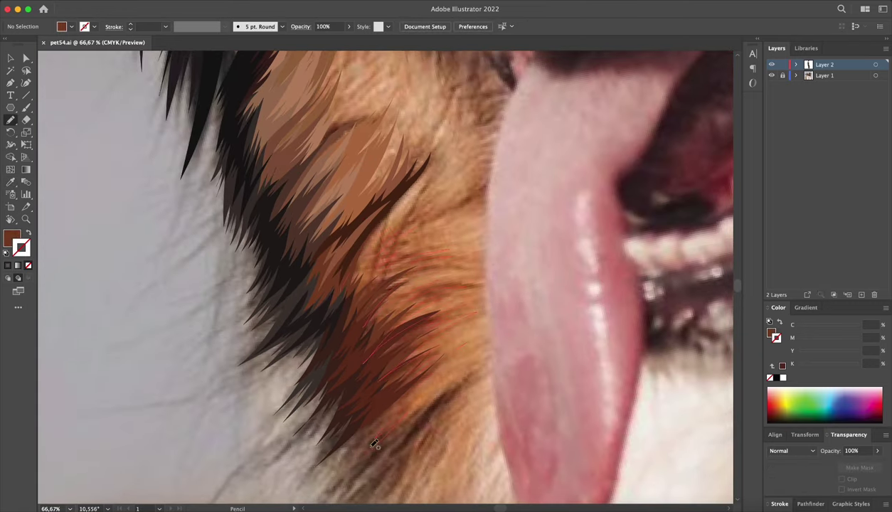
key("a")
left_click_drag(379, 393, 451, 235)
key("i")
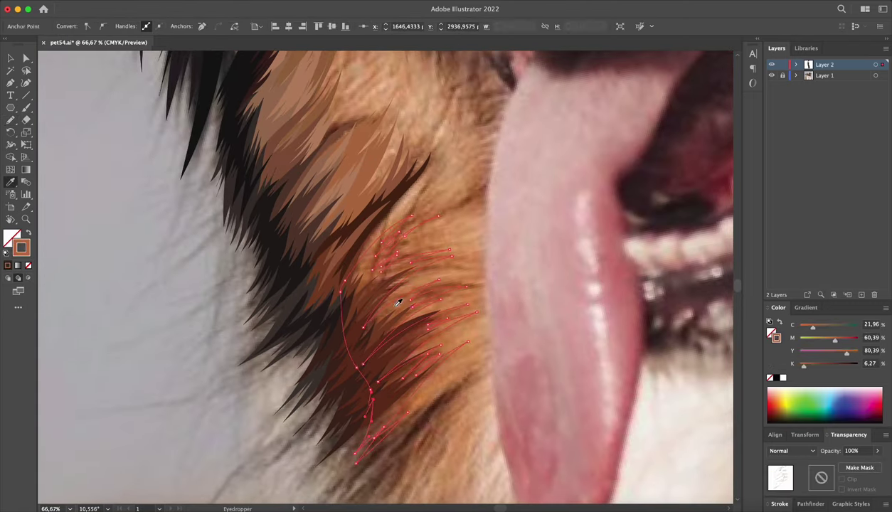
left_click(398, 302)
key("super+shift+a")
key("n")
scroll(429, 225, "up", 5)
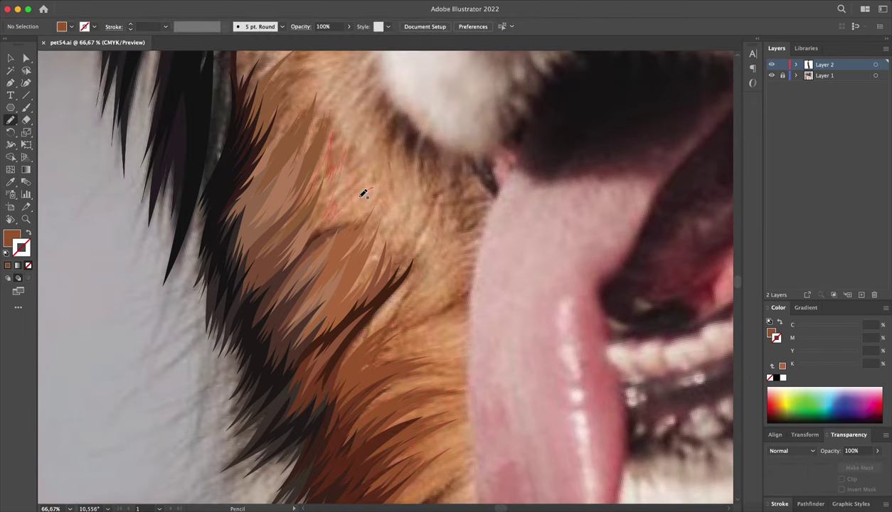
- Recolour the new strands tan brown sampled from the photo
key("super+a")
key("i")
left_click(332, 188)
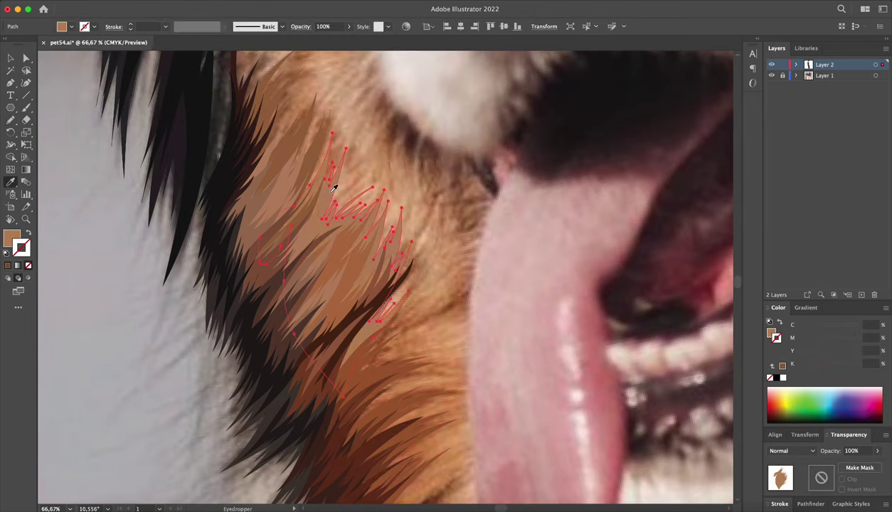
key("a")
key("super+shift+a")
scroll(498, 170, "left", 3)
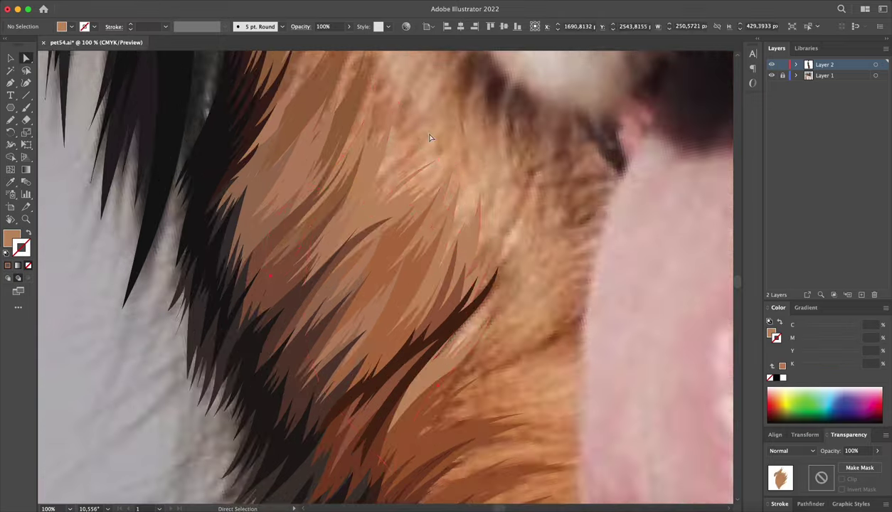
scroll(562, 164, "left", 2)
scroll(481, 254, "up", 5)
scroll(480, 254, "left", 2)
- Clear the selection, fit the whole artboard and straighten the rotated view
left_click(308, 306, "super")
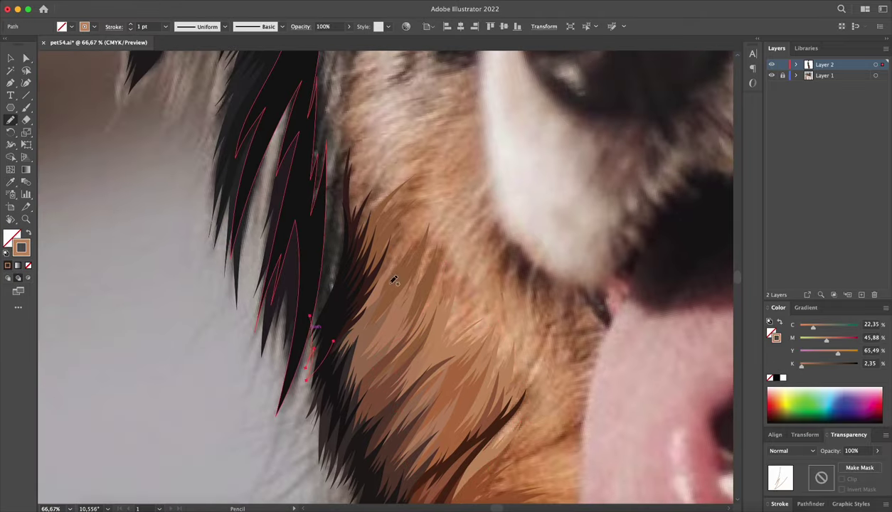
key("super+shift+a")
key("super+0")
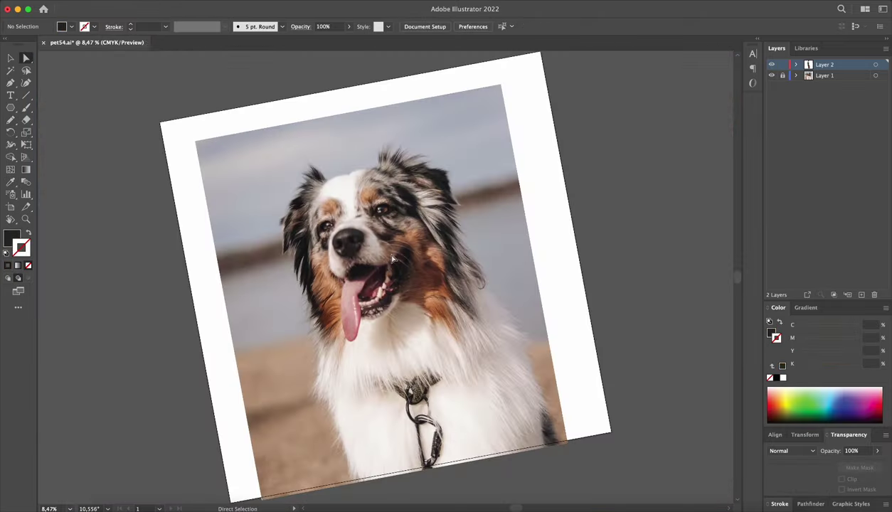
key("shift+h")
key("shift+super+1")
left_click(772, 75)
left_click(772, 76)
scroll(213, 242, "up", 5)
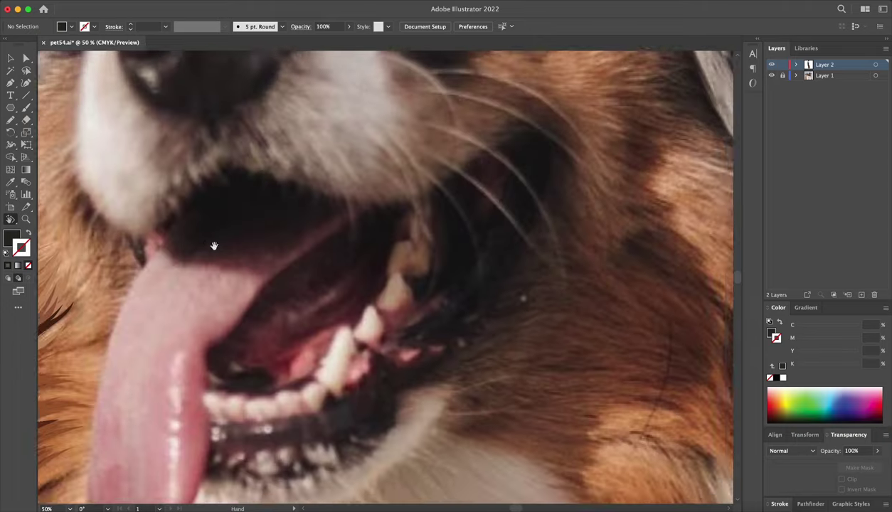
scroll(490, 243, "down", 2)
- Zoom in close on the ear fur beside the eye and save progress
key("n")
scroll(406, 244, "up", 3)
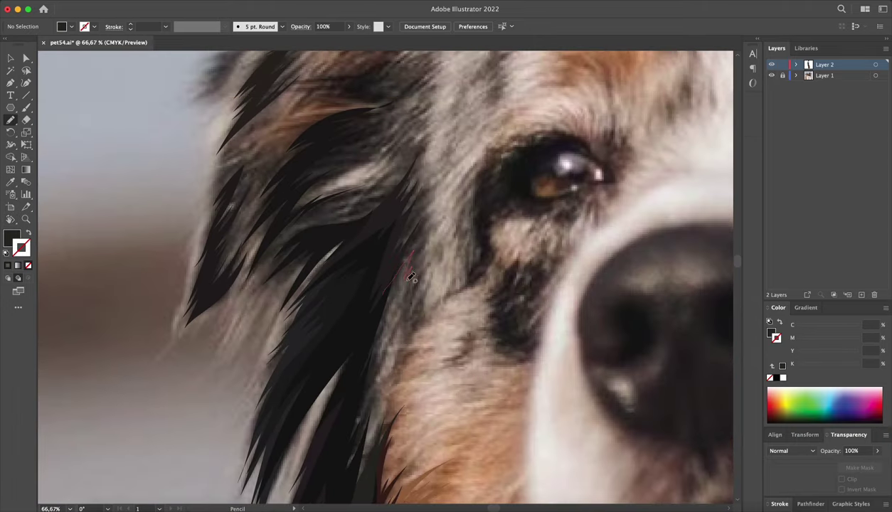
scroll(428, 303, "up", 3)
scroll(426, 284, "up", 3)
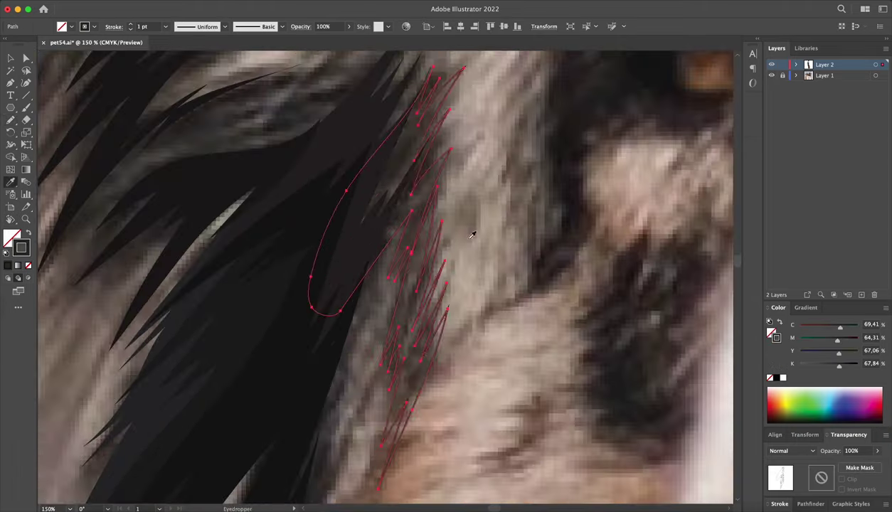
key("v")
key("super+s")
key("n")
scroll(450, 247, "down", 2)
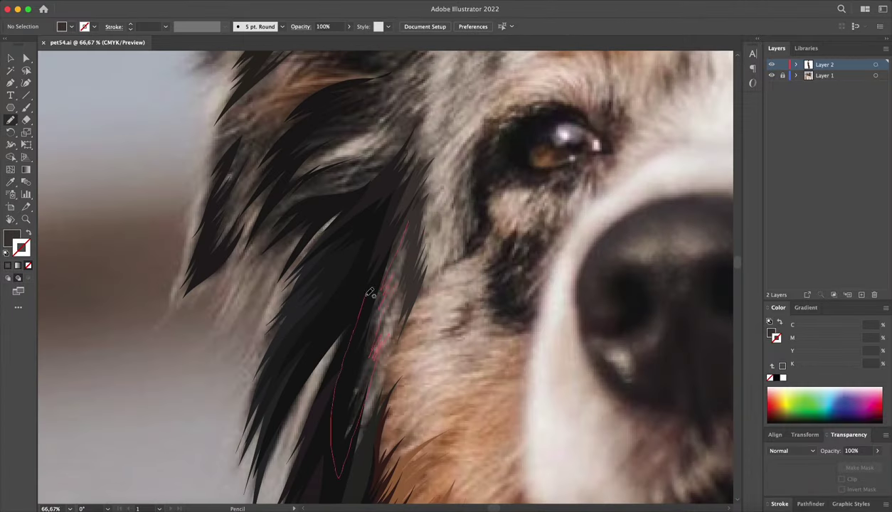
- Draw a long strand and zig-zag strands along the dark ear fur, sampling near-black
left_click_drag(370, 293, 426, 262)
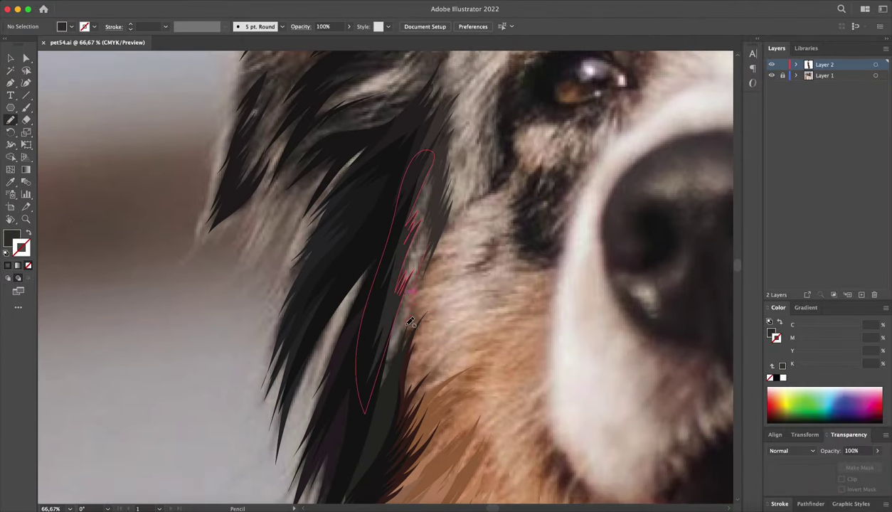
left_click_drag(410, 323, 430, 268)
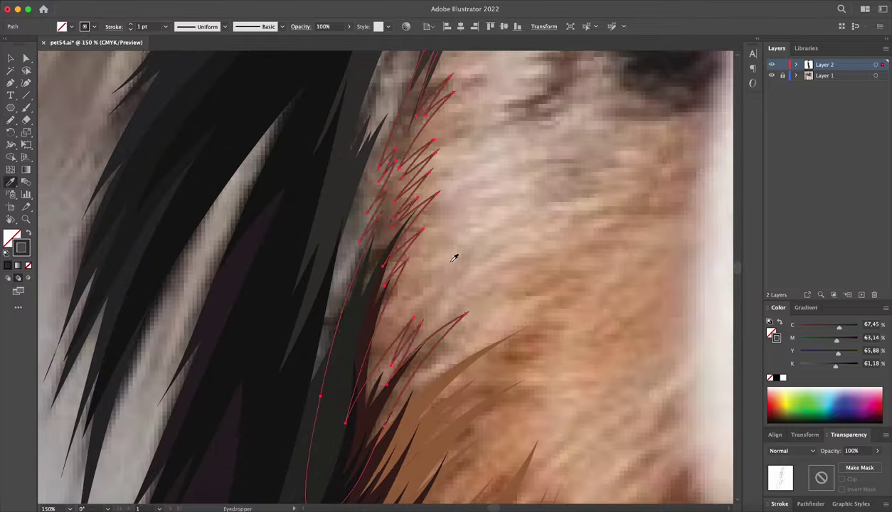
scroll(493, 252, "up", 3)
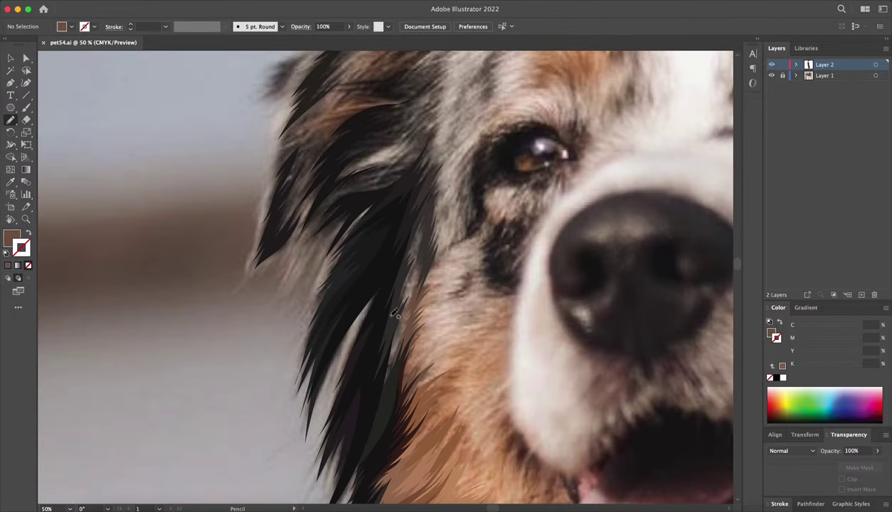
left_click_drag(389, 296, 391, 293)
key("ctrl+=")
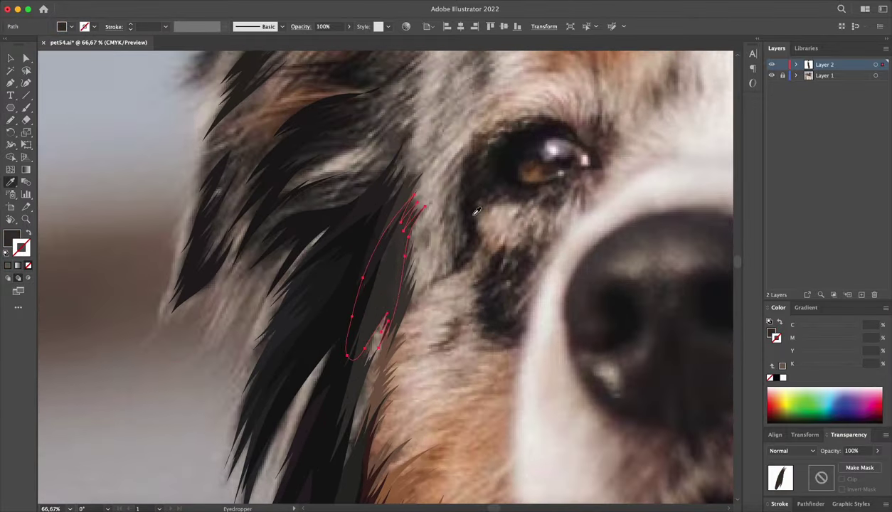
- Draw looping strands on the dark fur above the eye, filled with sampled dark brown
key("ctrl+shift+a")
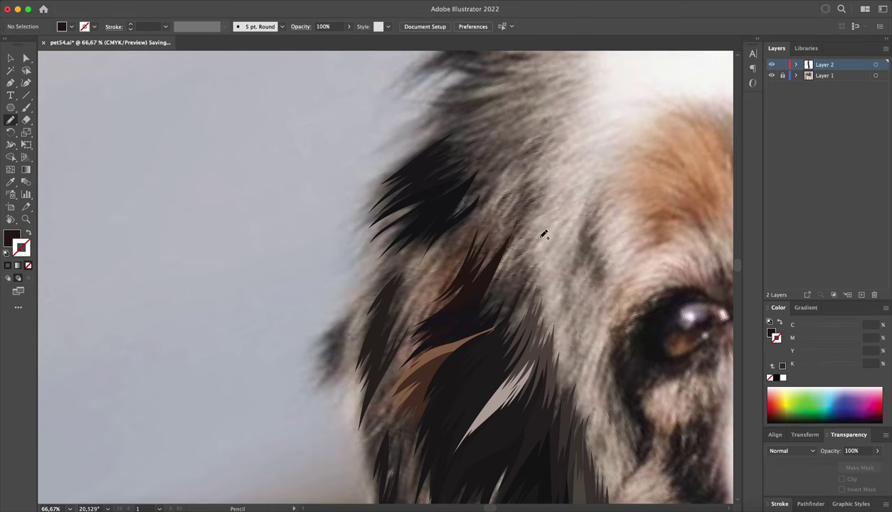
left_click_drag(460, 266, 480, 192)
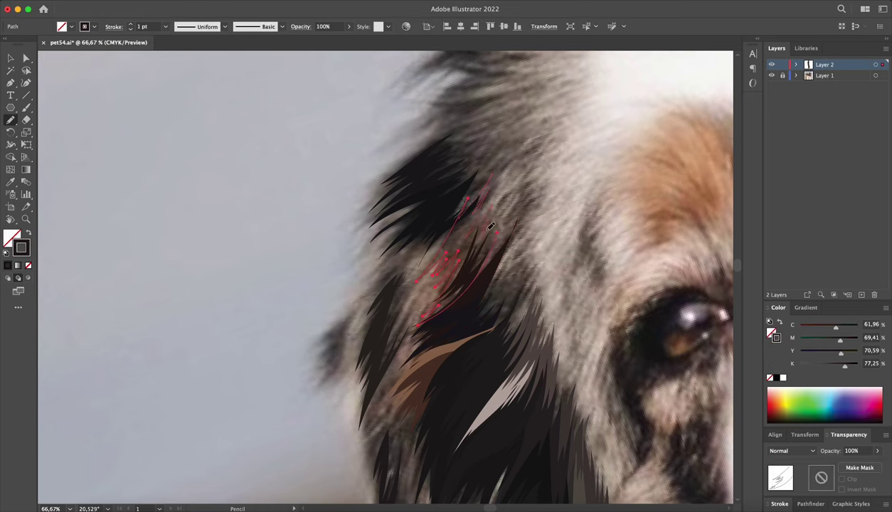
left_click(422, 244)
key("ctrl+shift+a")
key("n")
left_click_drag(390, 270, 454, 199)
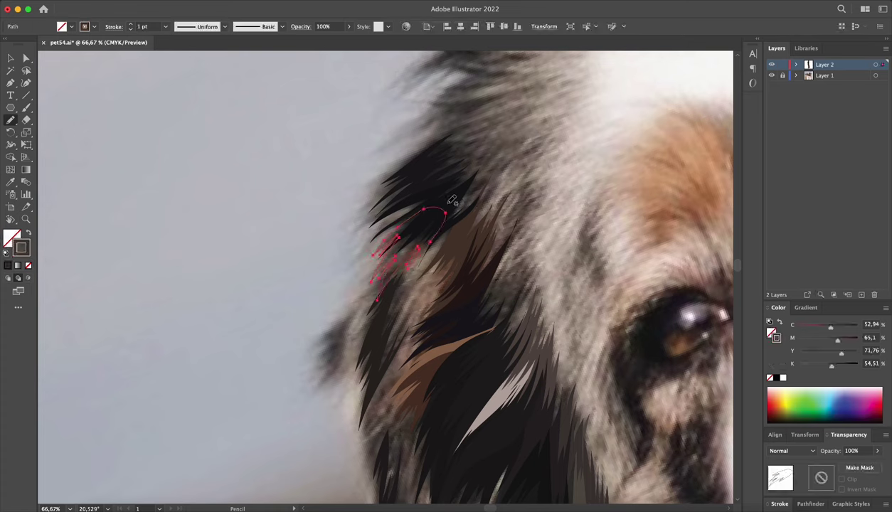
key("a")
- Add strands over the ear's brown hair with photo-sampled colour, undoing a stray stroke
left_click_drag(466, 309, 426, 270)
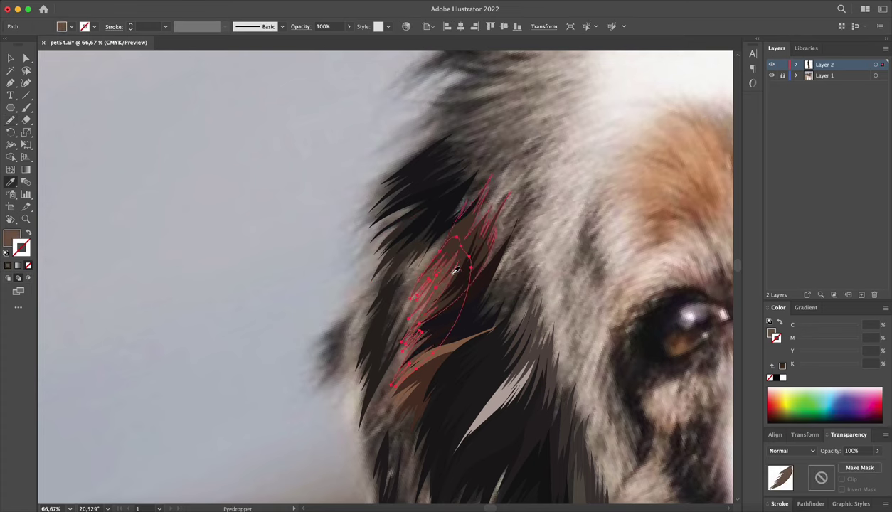
key("ctrl+plus")
left_click_drag(455, 335, 422, 205)
key("v")
key("ctrl+minus")
key("n")
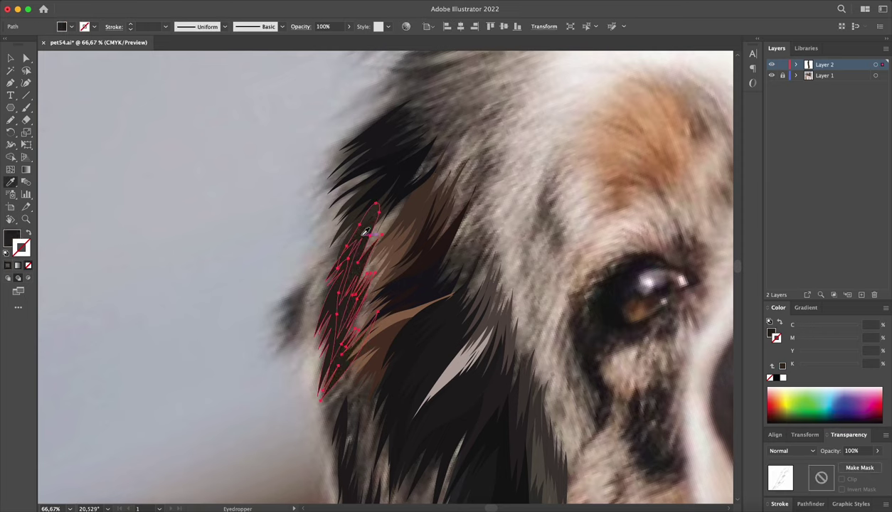
key("ctrl+z")
- Draw strands down the ear's outer hair, along its tip, left edge and lower hair
left_click_drag(388, 189, 337, 320)
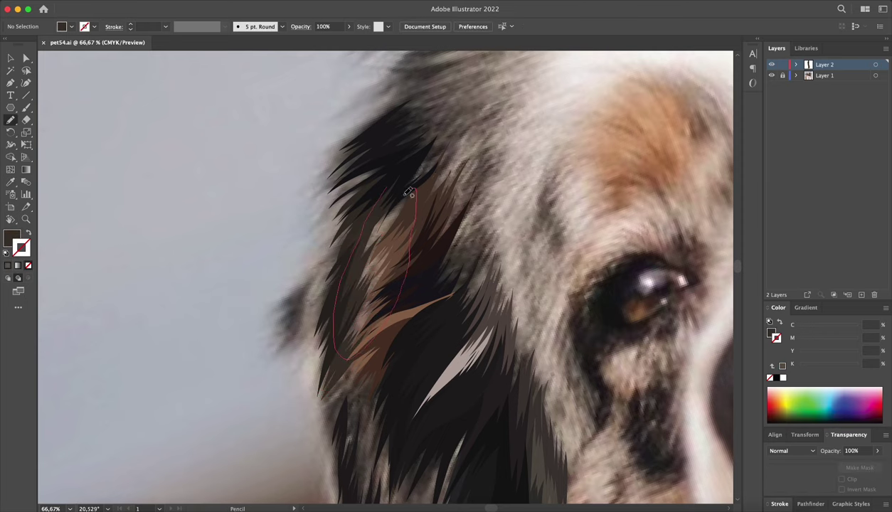
left_click_drag(409, 192, 407, 191)
scroll(368, 139, "up", 1)
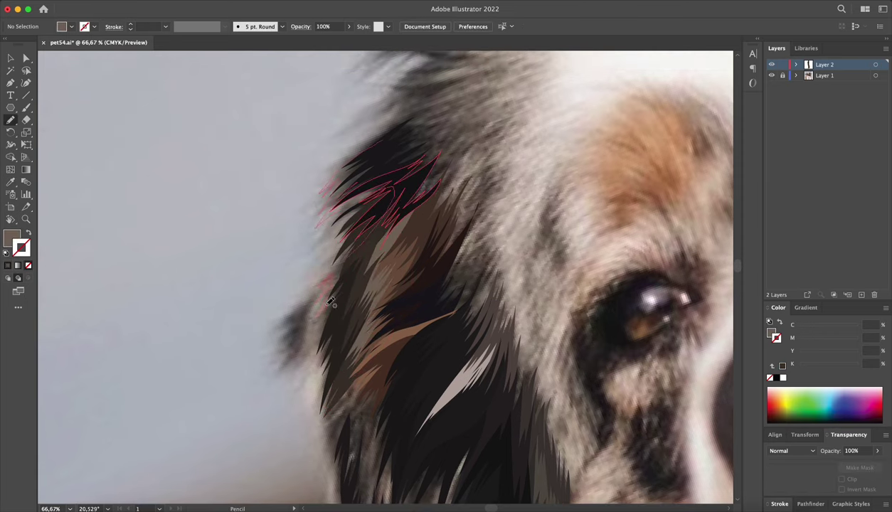
left_click_drag(331, 302, 408, 160)
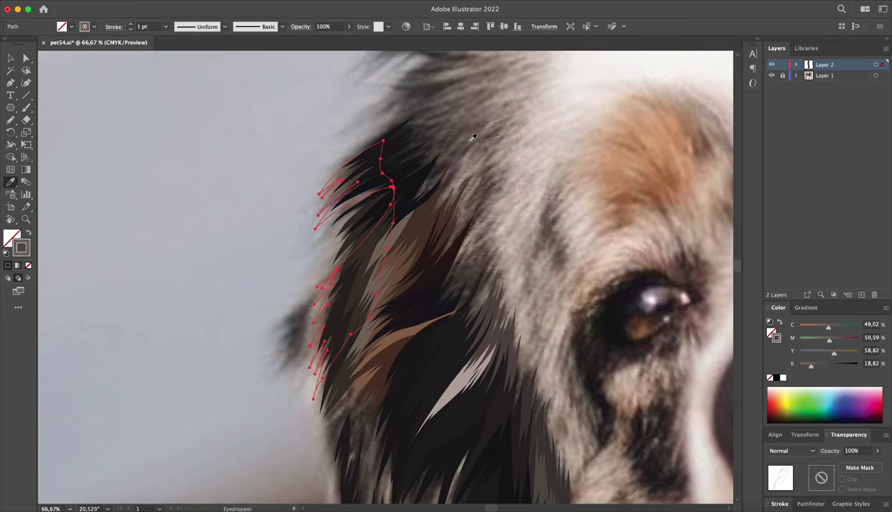
key("a")
key("ctrl+shift+a")
key("ctrl+minus")
key("n")
key("ctrl+plus")
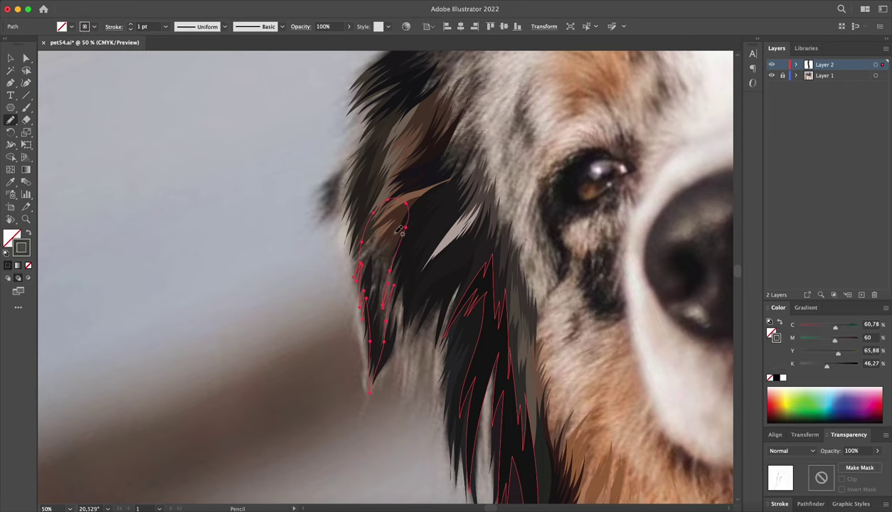
scroll(390, 207, "up", 1)
left_click_drag(354, 170, 347, 239)
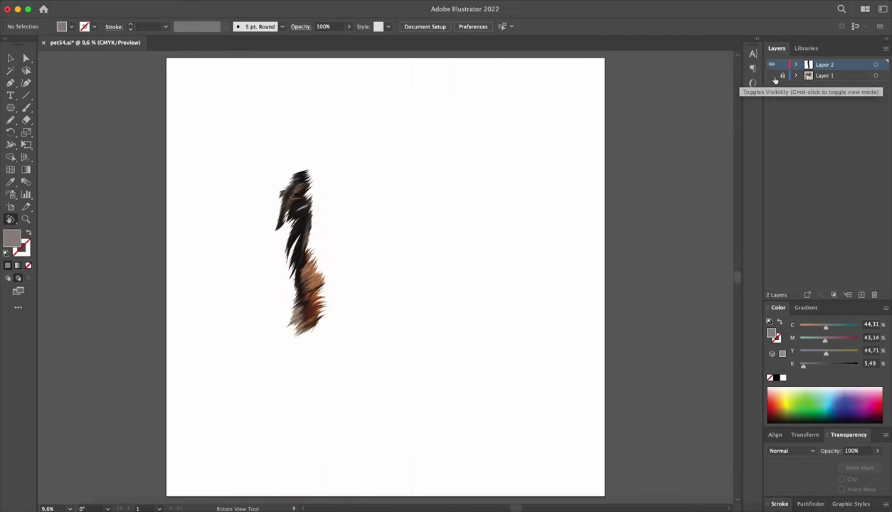
- Check the strands with the photo hidden, then add sampled-dark strands over the neck fur and fur tip
left_click(772, 75)
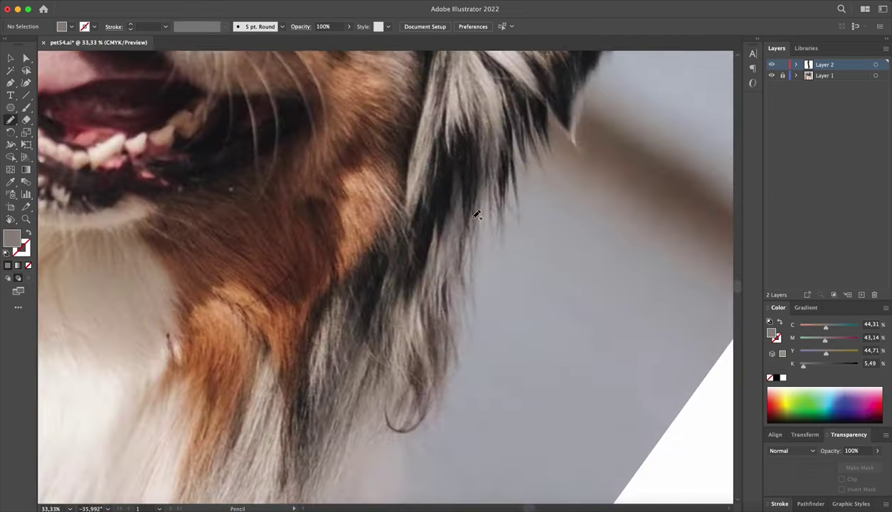
left_click_drag(466, 148, 472, 230)
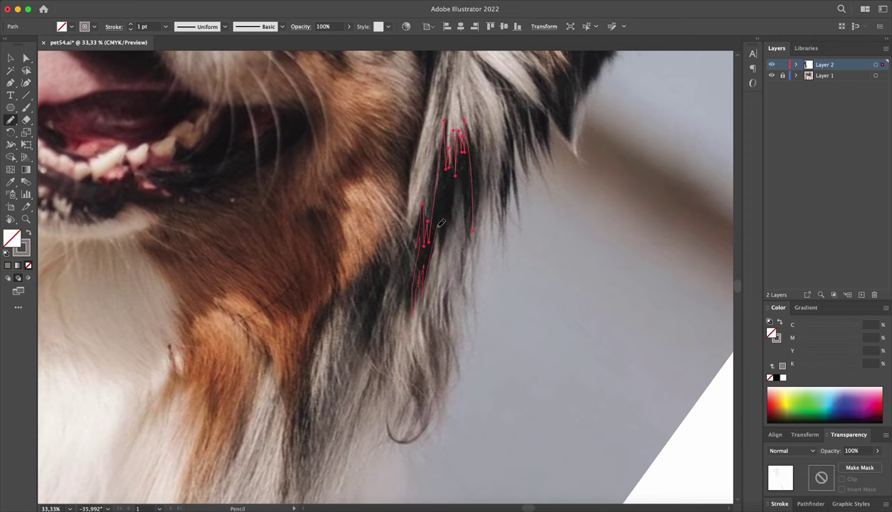
left_click(451, 192)
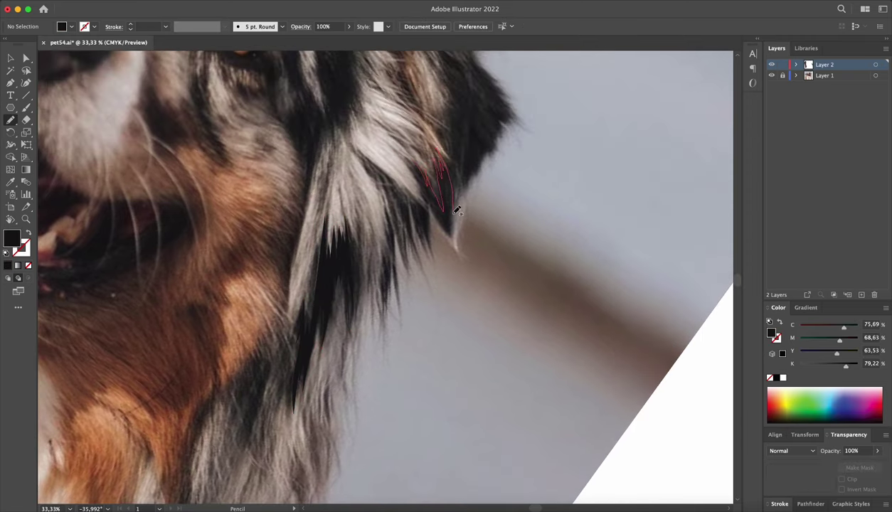
left_click_drag(456, 210, 428, 194)
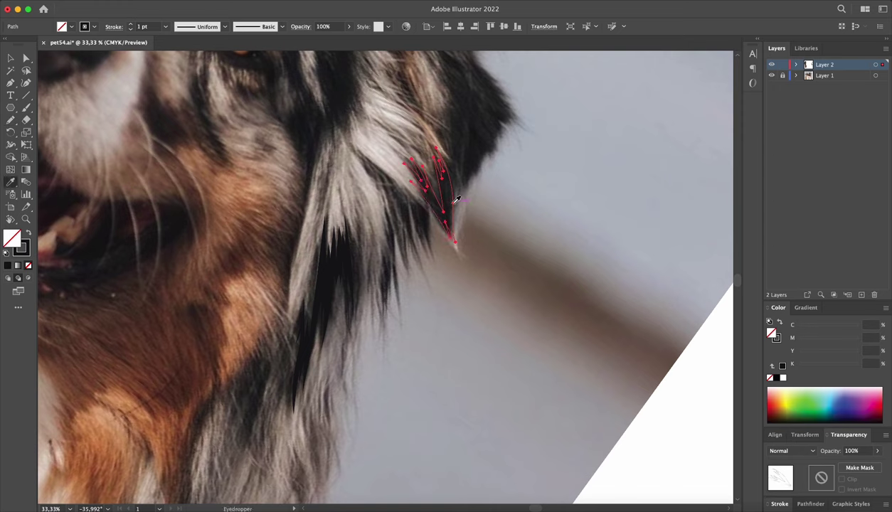
left_click(456, 201)
key("n")
scroll(441, 185, "down", 3)
- Add strands beside the fur tip and on the upper dark fur, filled with sampled dark colour
left_click_drag(424, 140, 441, 238)
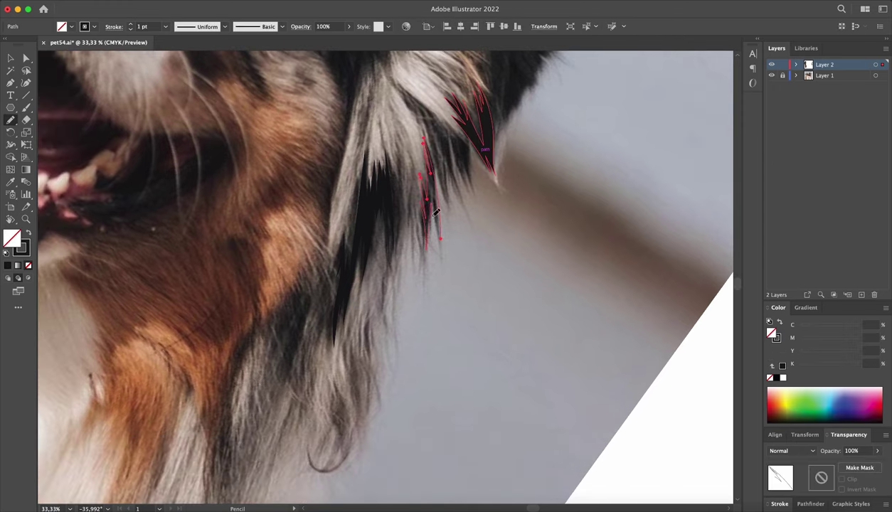
key("i")
left_click(486, 125)
key("n")
left_click_drag(455, 137, 441, 88)
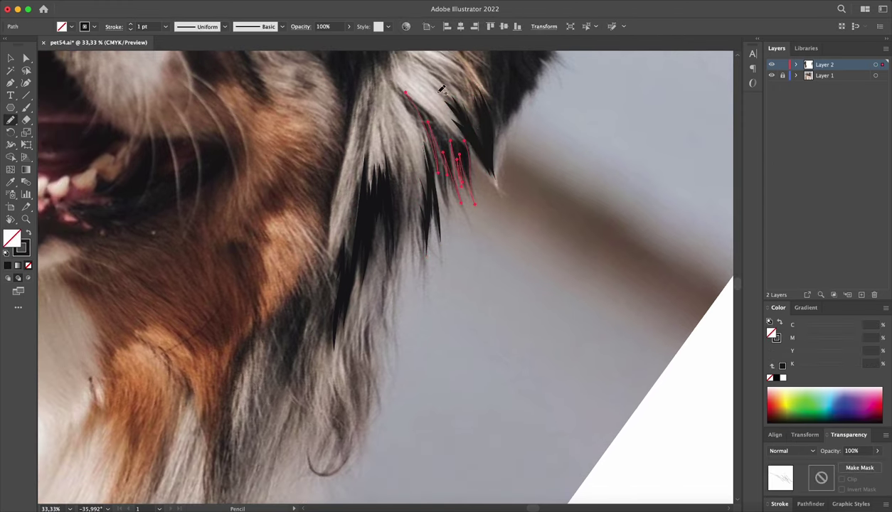
key("i")
left_click(403, 169)
key("n")
- Draw a long strand and a zigzag strand down the black fur, each sampled dark
scroll(403, 168, "down", 1)
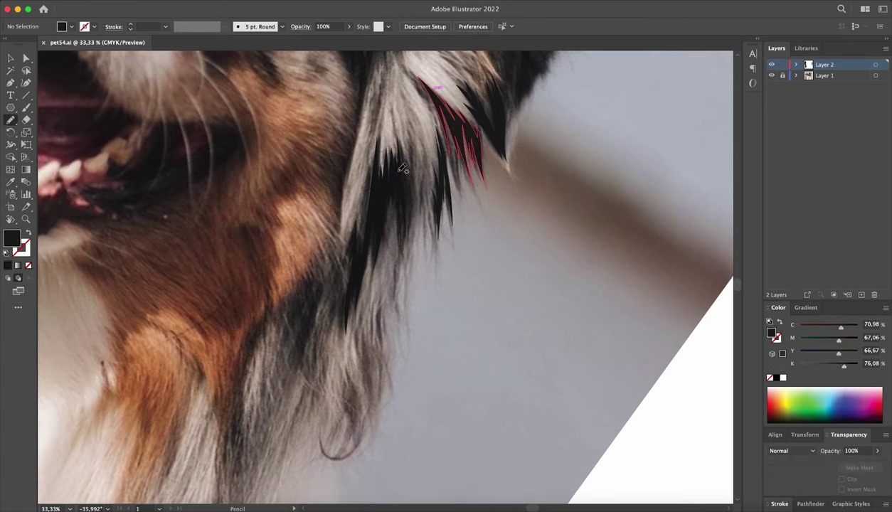
left_click_drag(404, 267, 404, 267)
key("i")
left_click(405, 196)
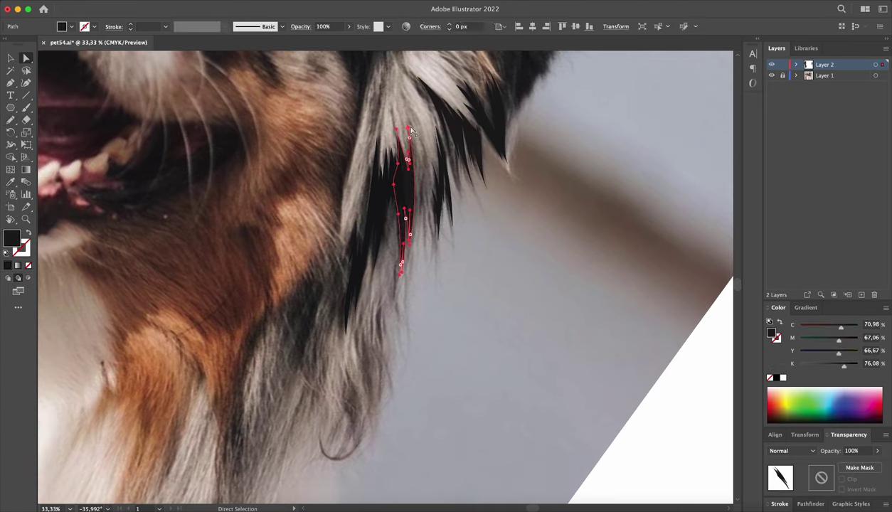
key("n")
scroll(406, 194, "down", 1)
left_click_drag(402, 147, 386, 194)
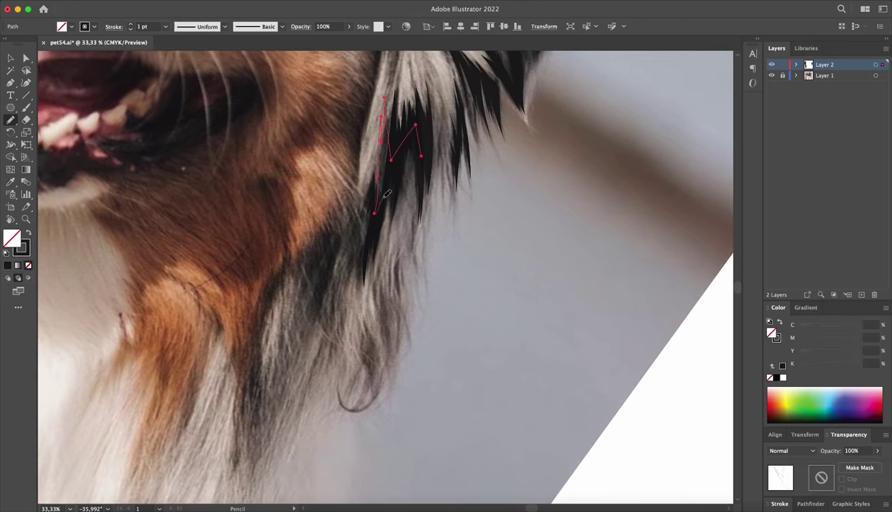
key("i")
left_click(410, 155)
- Zoom in to check the new strands, then draw strands in the dark patch behind the eye
key("ctrl+plus")
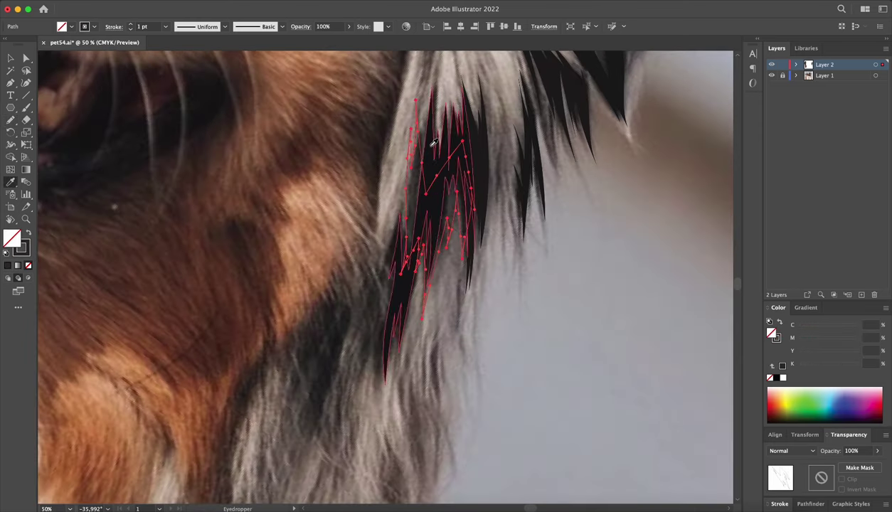
key("n")
key("ctrl+minus")
scroll(510, 215, "down", 2)
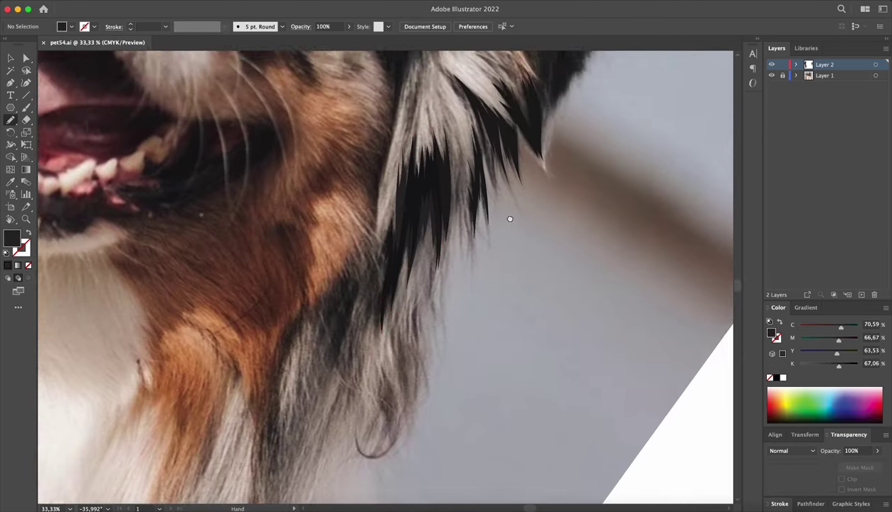
left_click_drag(375, 134, 355, 158)
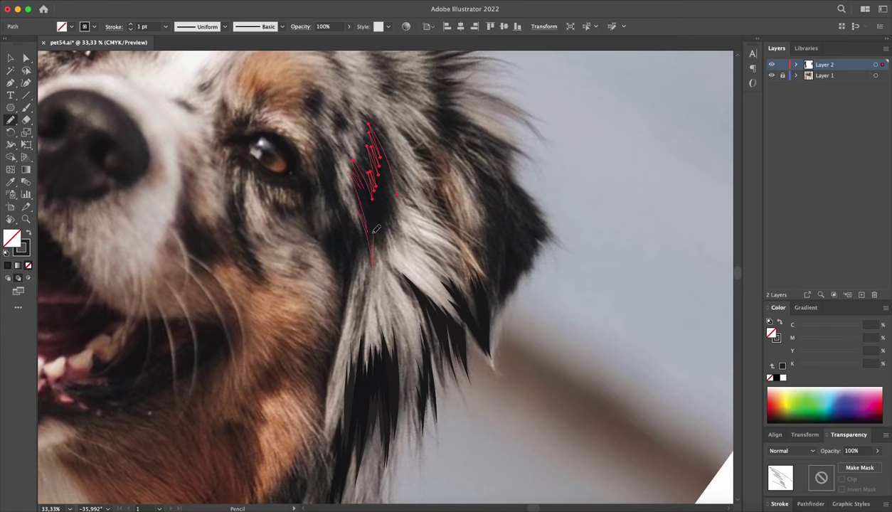
- Fill the previous strands with sampled dark colour and add a black-filled strand below the eye
left_click(382, 193)
key("ctrl+shift+a")
key("n")
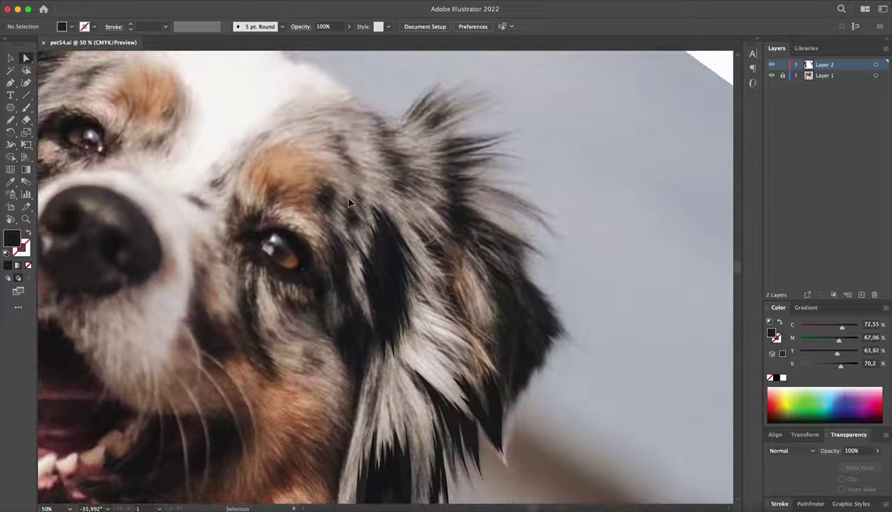
left_click_drag(377, 211, 396, 174)
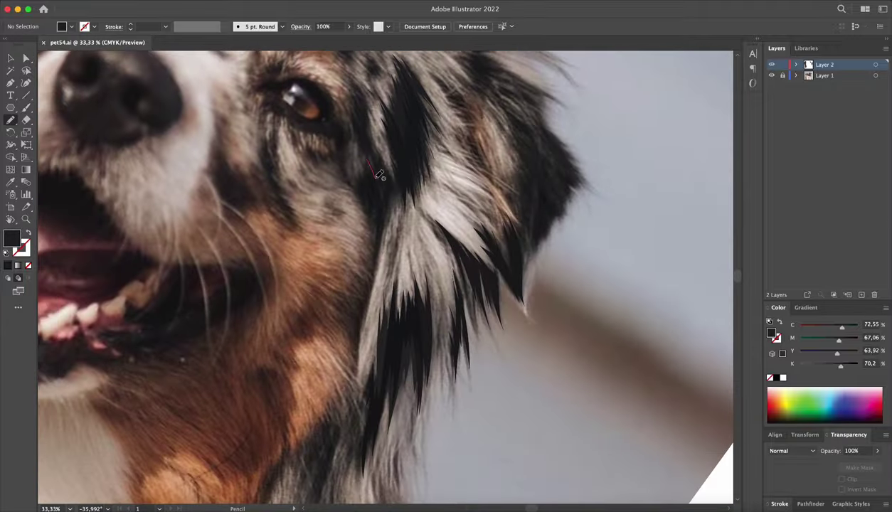
left_click_drag(388, 226, 373, 280)
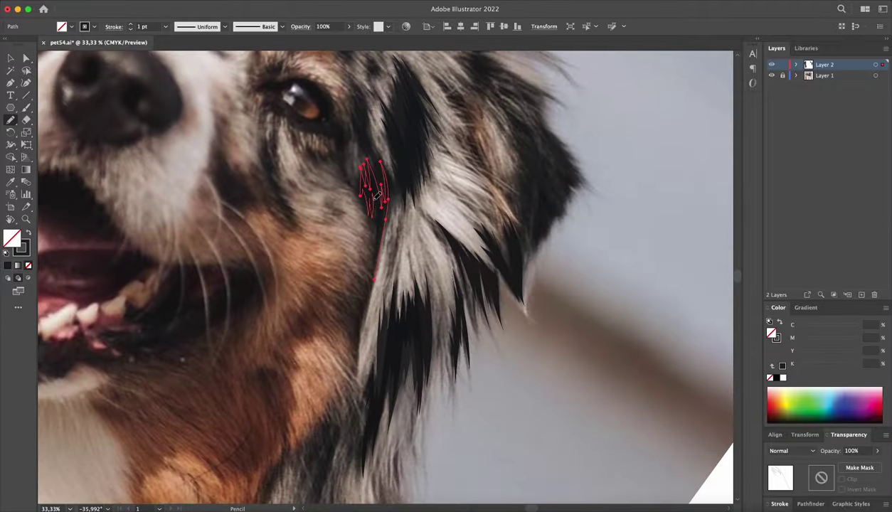
key("shift+x")
key("ctrl+shift+a")
- With the view rotated, add two more black-filled strands beside the eye, then hide the photo to check
left_click_drag(388, 214, 479, 132)
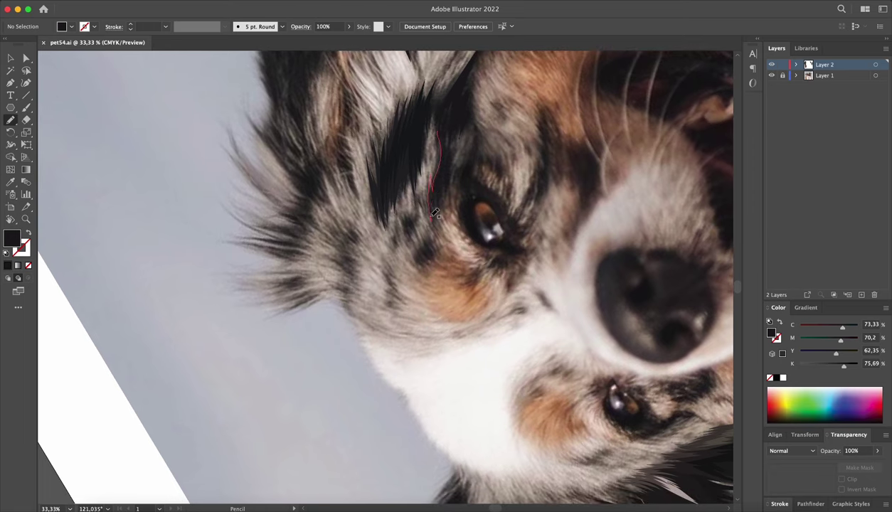
left_click_drag(435, 213, 444, 130)
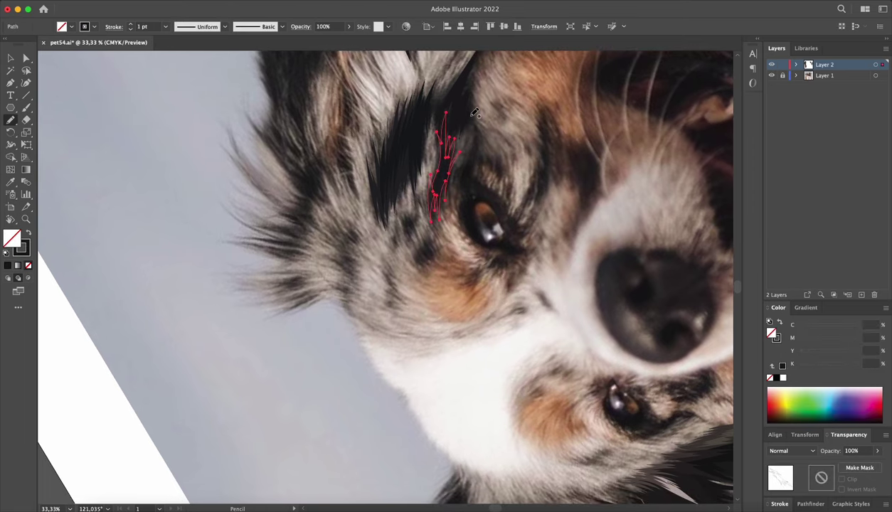
key("shift+x")
key("ctrl+shift+a")
scroll(424, 162, "up", 2)
left_click_drag(445, 206, 437, 181)
scroll(437, 181, "up", 1)
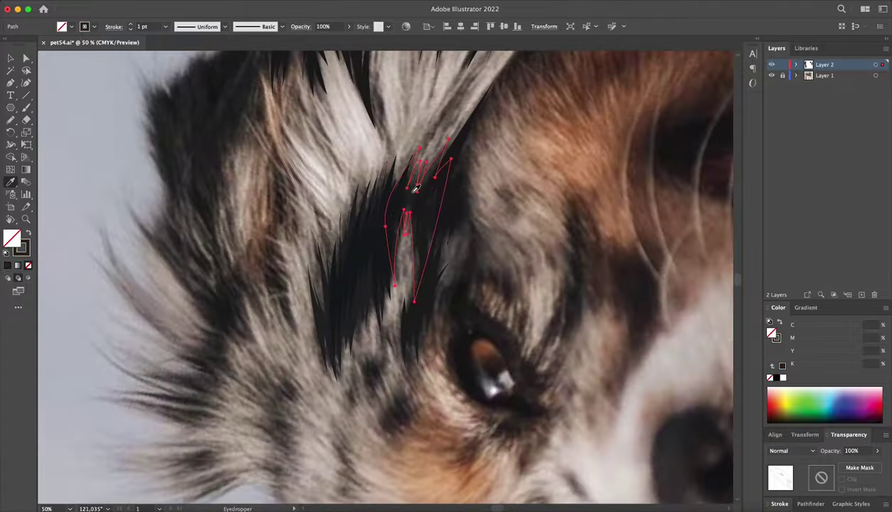
key("shift+x")
key("ctrl+shift+a")
left_click(772, 75)
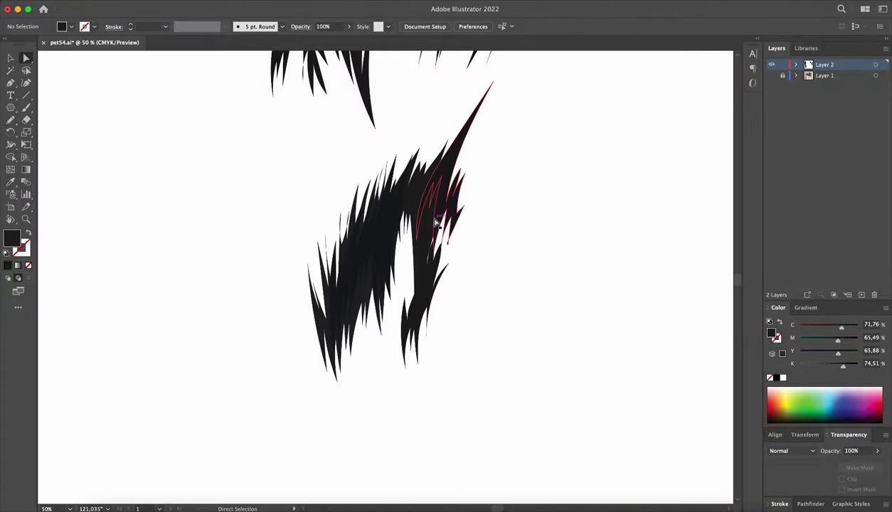
- Show the photo again, rotate the canvas, and draw a filled strand along the brow fur
left_click(772, 75)
scroll(494, 153, "up", 2)
mouse_move(494, 153)
left_mouse_down()
mouse_move(523, 84)
mouse_move(406, 168)
left_mouse_up()
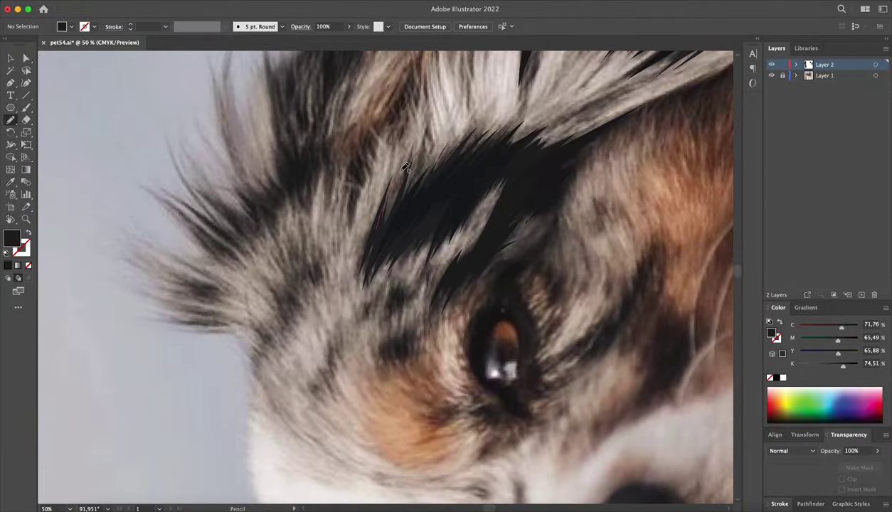
left_click_drag(416, 223, 377, 228)
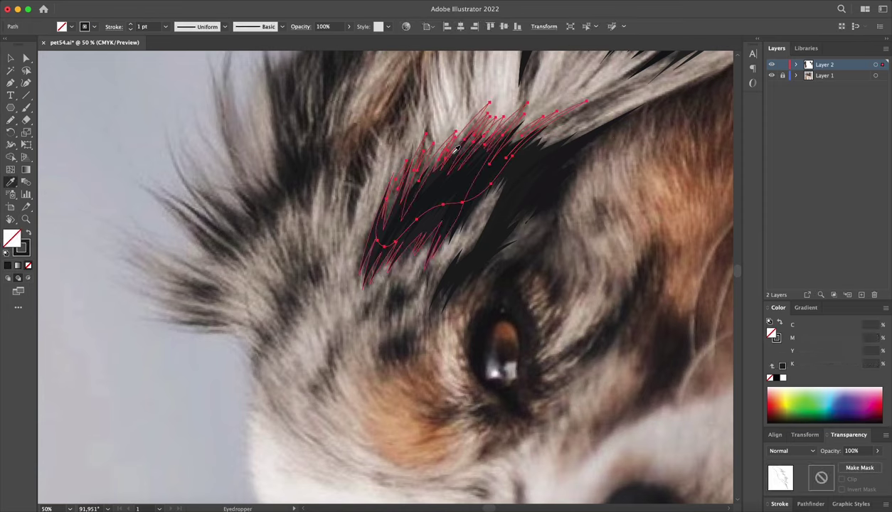
key("ctrl+shift+a")
- Rotate the canvas further and draw a strand over the top of the head
mouse_move(498, 214)
left_mouse_down()
mouse_move(584, 179)
mouse_move(450, 130)
left_mouse_up()
scroll(450, 130, "up", 2)
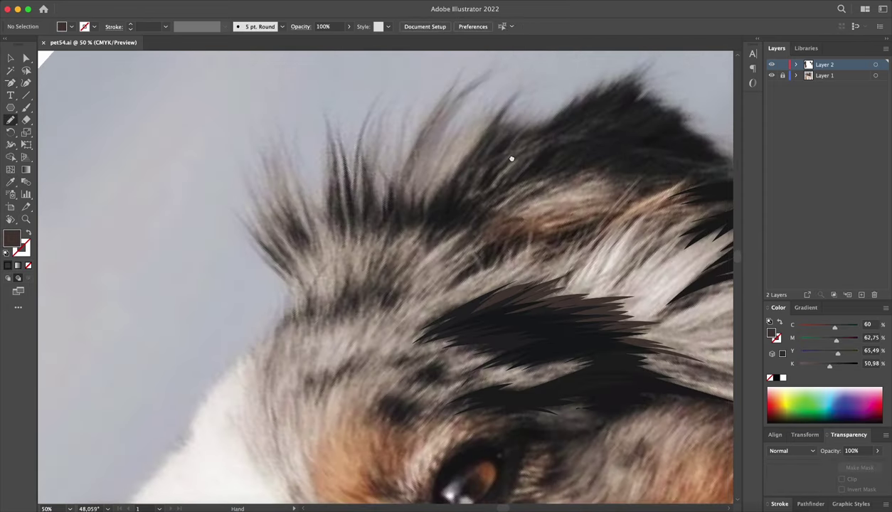
mouse_move(423, 231)
left_mouse_down()
mouse_move(463, 170)
mouse_move(448, 217)
mouse_move(558, 135)
mouse_move(463, 154)
left_mouse_up()
key("ctrl+shift+a")
- Draw a thin strand at the head's edge and a solid dark strand over the ear fur
scroll(463, 154, "up", 1)
left_click_drag(302, 224, 348, 169)
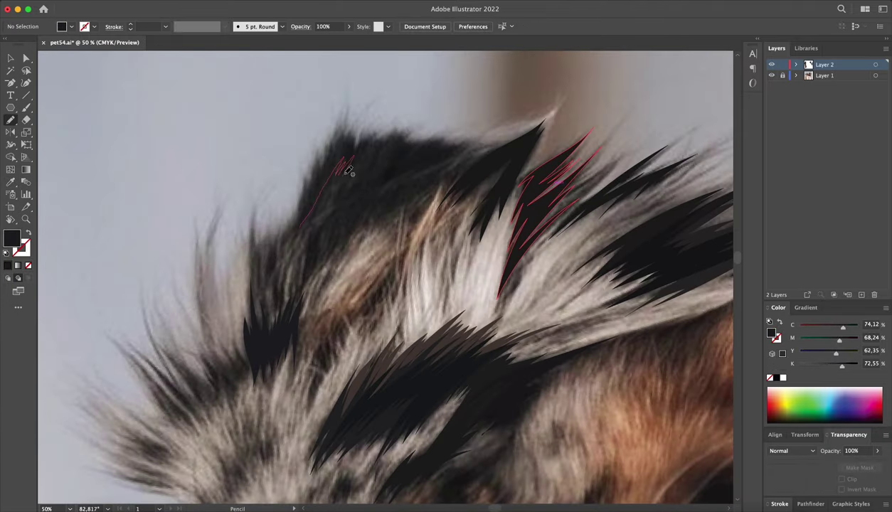
left_click_drag(411, 167, 313, 213)
left_click_drag(350, 123, 335, 158)
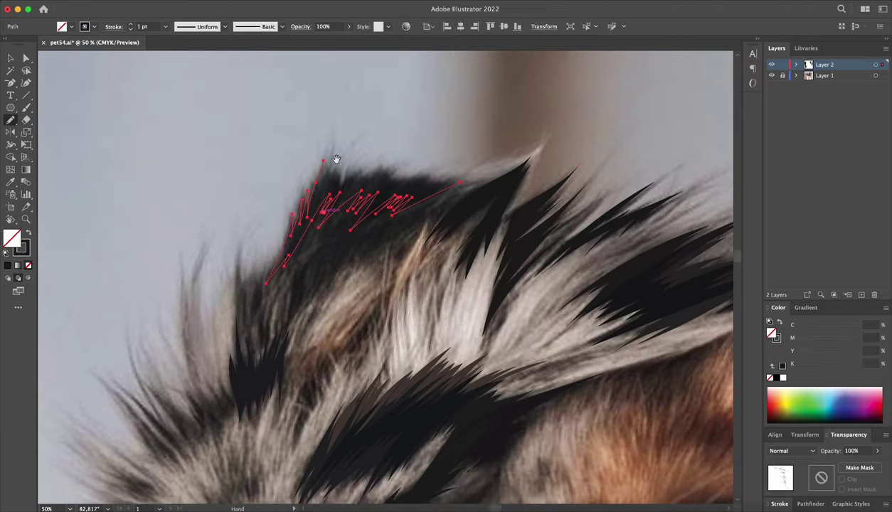
key("shift+x")
key("ctrl+shift+a")
- Add another solid dark strand along the ear, then rotate the view to follow it
left_click_drag(478, 144, 539, 76)
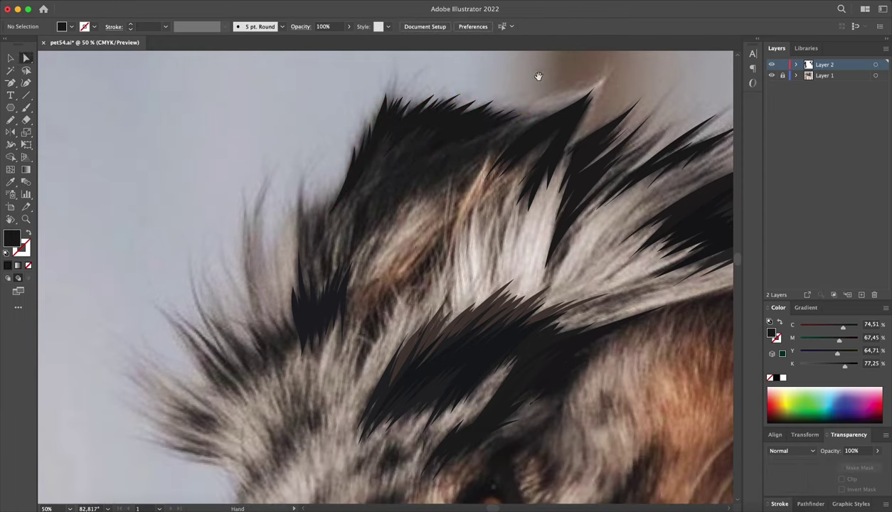
left_click_drag(409, 123, 426, 213)
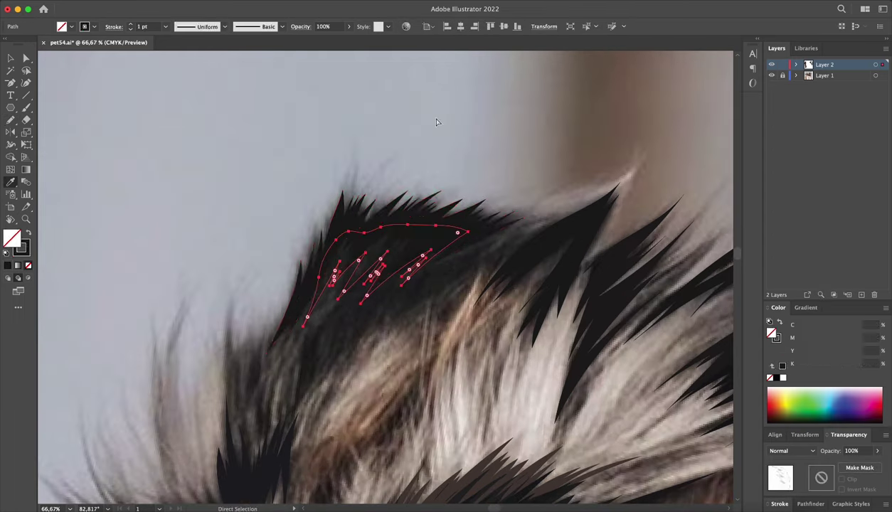
key("shift+x")
key("ctrl+shift+a")
key("shift+h")
mouse_move(470, 144)
left_mouse_down()
mouse_move(496, 184)
mouse_move(455, 214)
left_mouse_up()
- Draw spiky dark-filled strands along the ear tip
key("n")
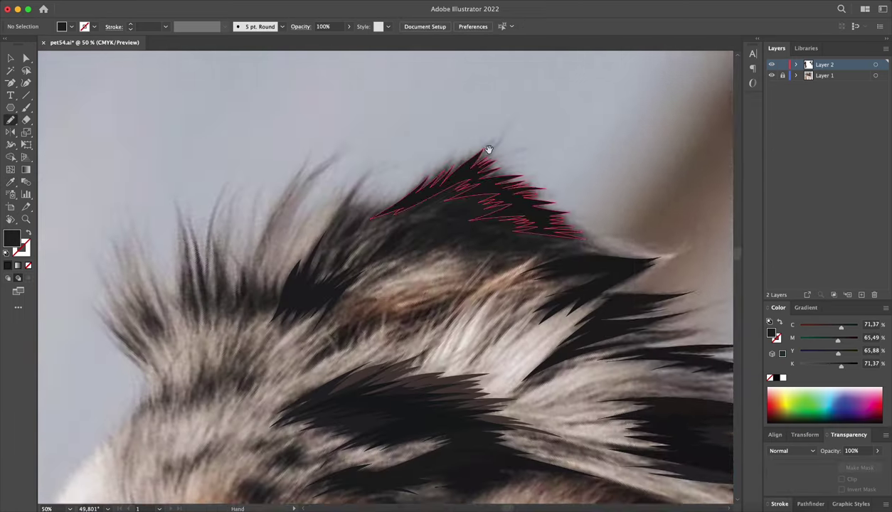
left_click_drag(424, 172, 415, 208)
mouse_move(473, 182)
left_mouse_down()
mouse_move(452, 195)
mouse_move(419, 196)
left_mouse_up()
key("shift+x")
key("ctrl+shift+a")
- Fill another strand dark and zoom in closer on the ear tuft
scroll(359, 253, "up", 3)
key("shift+x")
key("ctrl+shift+a")
key("ctrl+equal")
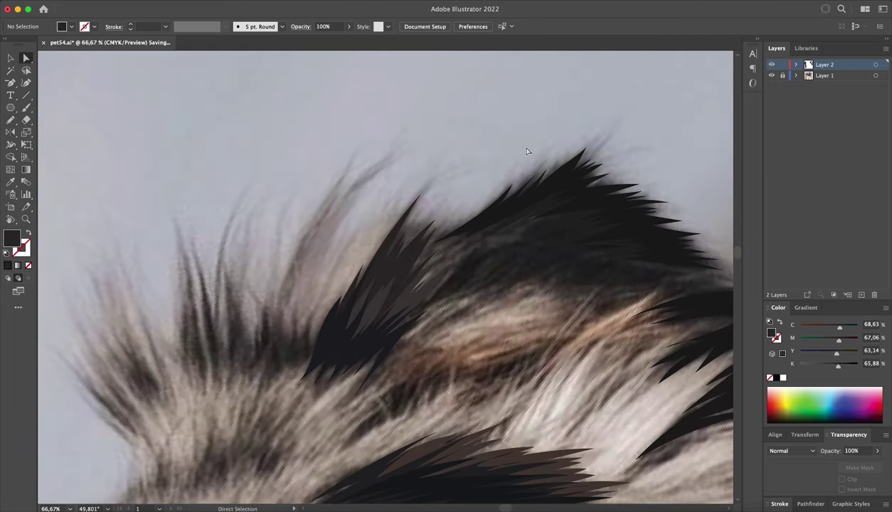
scroll(362, 175, "down", 2)
- Outline zigzag strands over the ear tuft and fill them with eyedropper-sampled dark fur colour
left_click_drag(509, 98, 365, 138)
scroll(365, 138, "up", 2)
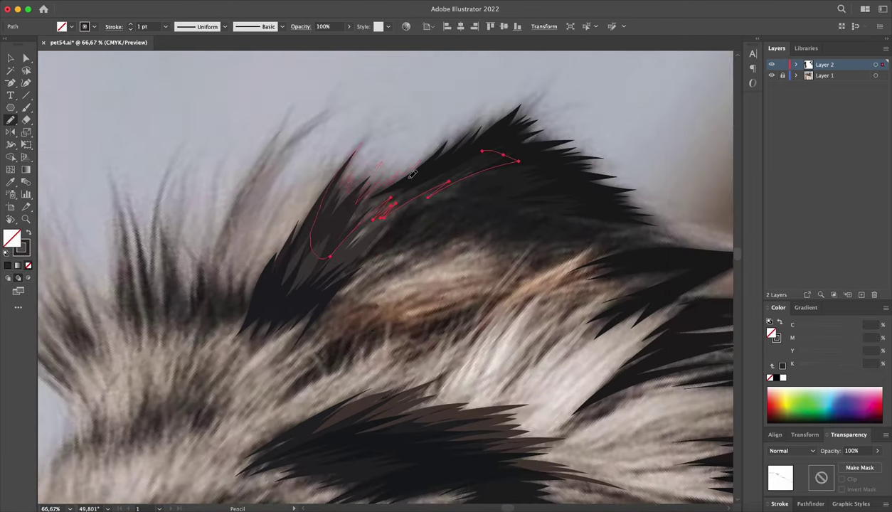
left_click_drag(413, 174, 407, 186)
key("i")
left_click(409, 135)
scroll(409, 135, "down", 2)
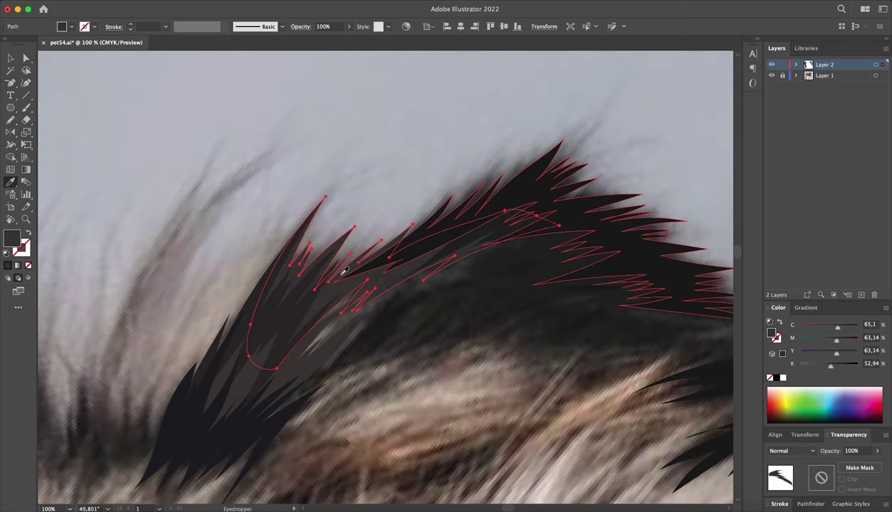
key("ctrl+shift+a")
key("a")
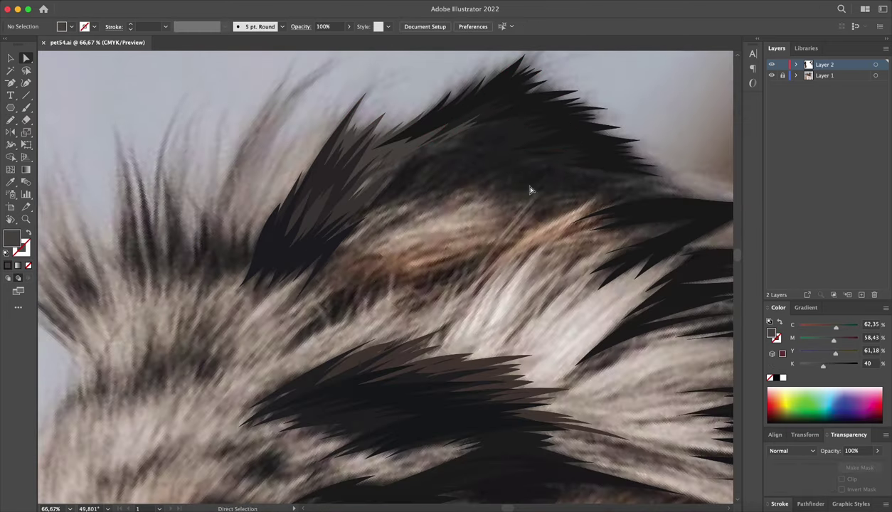
- Draw the next ear strand and fill it with colour sampled from the photo
key("n")
scroll(529, 190, "down", 1)
mouse_move(329, 206)
left_mouse_down()
mouse_move(411, 139)
mouse_move(418, 149)
left_mouse_up()
key("i")
left_click(458, 185)
key("ctrl+minus")
- Draw a strand down the fur edge at the head's side, filled with sampled dark colour
mouse_move(458, 185)
left_mouse_down()
mouse_move(524, 348)
mouse_move(490, 157)
mouse_move(493, 172)
left_mouse_up()
left_click_drag(383, 281, 420, 212)
left_click_drag(458, 137, 464, 246)
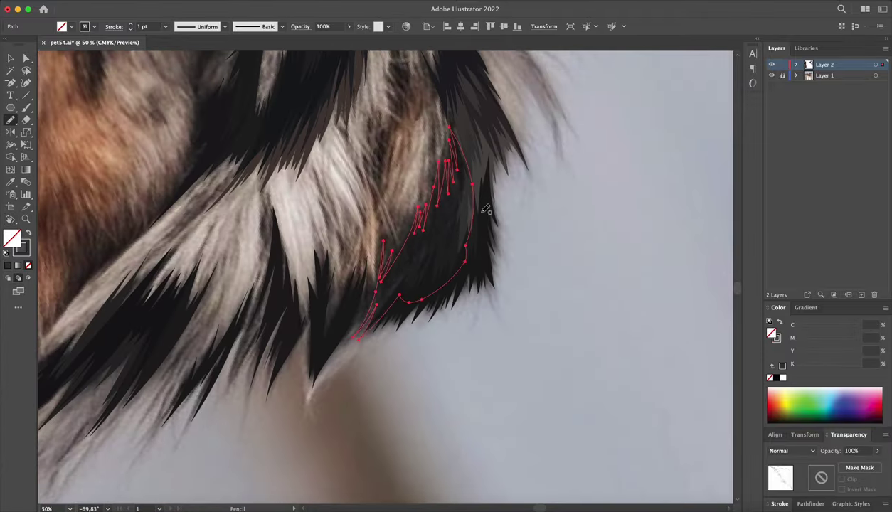
key("i")
left_click(472, 185)
key("ctrl+shift+a")
- Add two more strands on the upper fur edge, filling the first with sampled dark colour
left_click_drag(472, 229, 491, 205)
mouse_move(339, 303)
left_mouse_down()
mouse_move(373, 244)
mouse_move(363, 303)
left_mouse_up()
left_click(424, 209)
key("ctrl+shift+a")
key("n")
left_click_drag(415, 189, 438, 189)
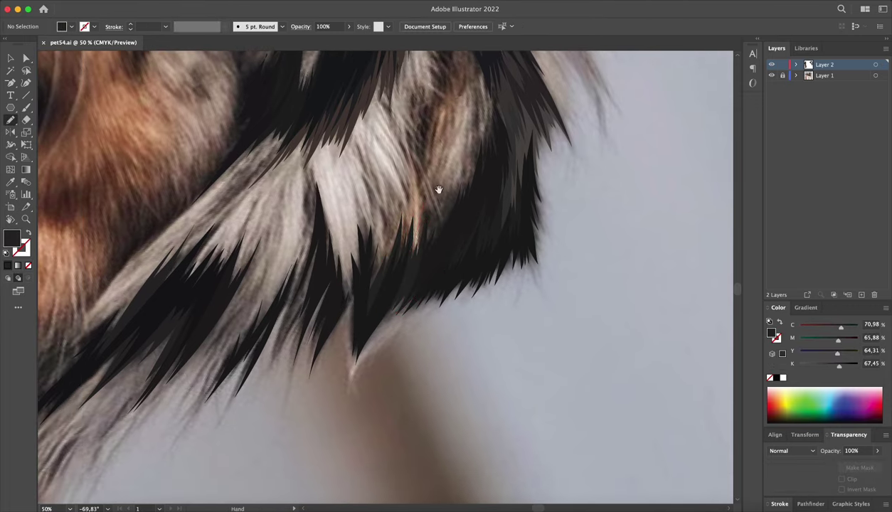
left_click_drag(406, 281, 401, 280)
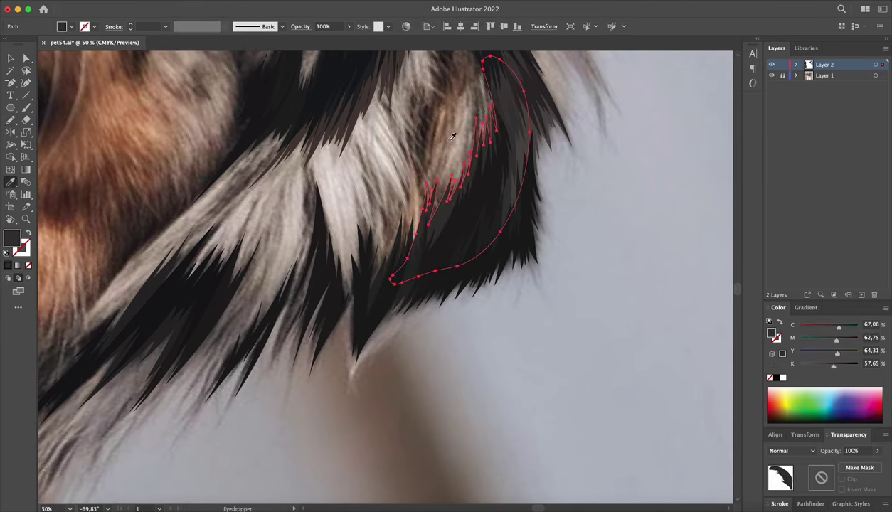
scroll(568, 135, "down", 3)
scroll(409, 124, "down", 2)
scroll(408, 124, "down", 5)
- Briefly hide the photo to review, then show it and bring the top of the head into view
left_click(773, 75)
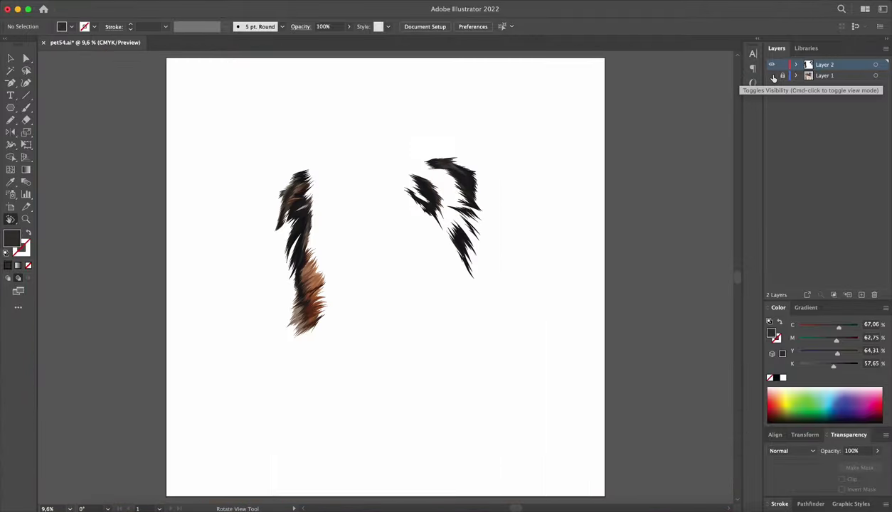
scroll(617, 199, "up", 3)
left_click(773, 76)
scroll(601, 205, "up", 3)
left_click_drag(552, 281, 521, 286)
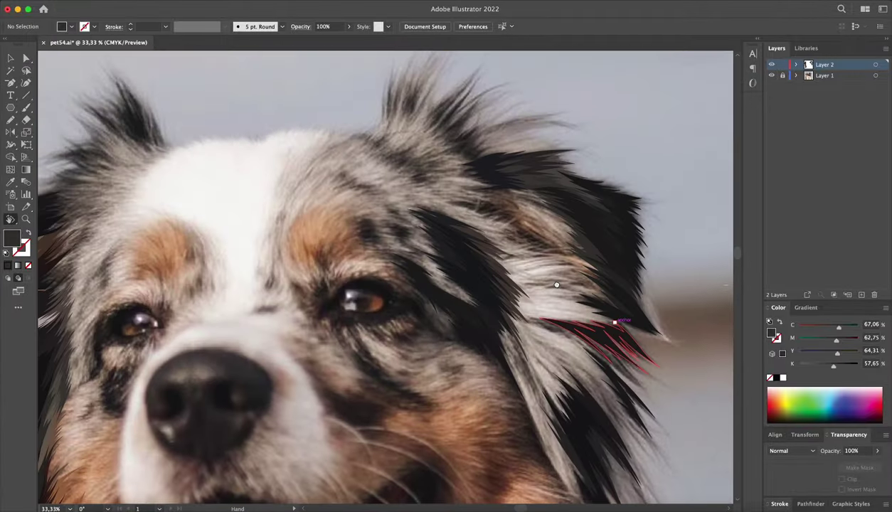
scroll(486, 313, "up", 2)
scroll(425, 170, "up", 2)
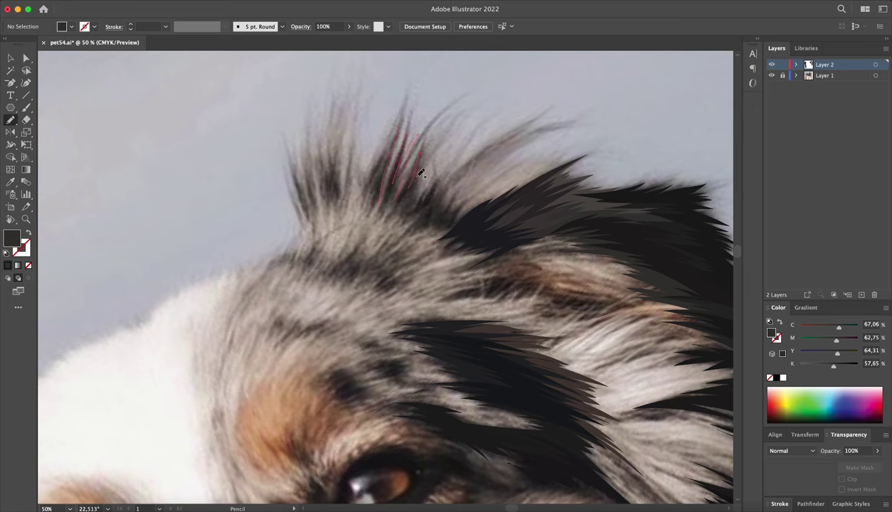
- Draw a thin dark-filled hair tuft and outline another strand on the head tuft
left_click_drag(436, 217, 397, 170)
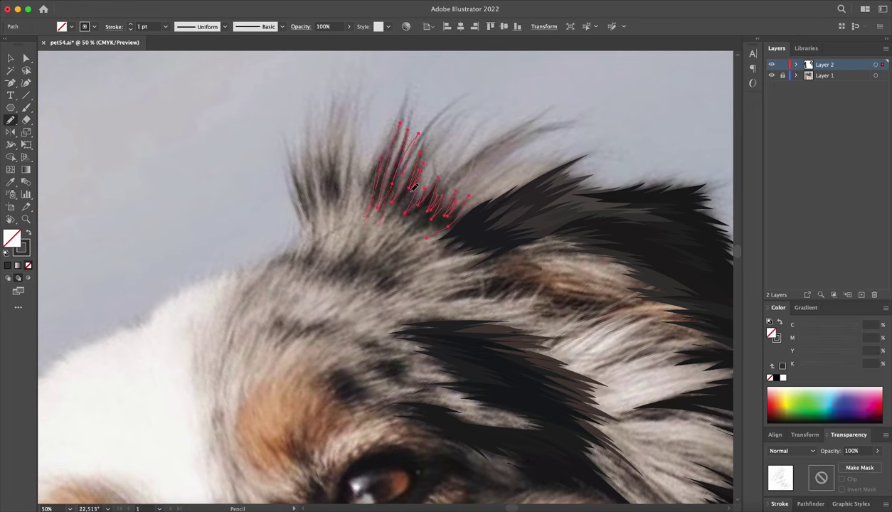
key("shift+x")
key("ctrl+shift+a")
scroll(453, 169, "down", 5)
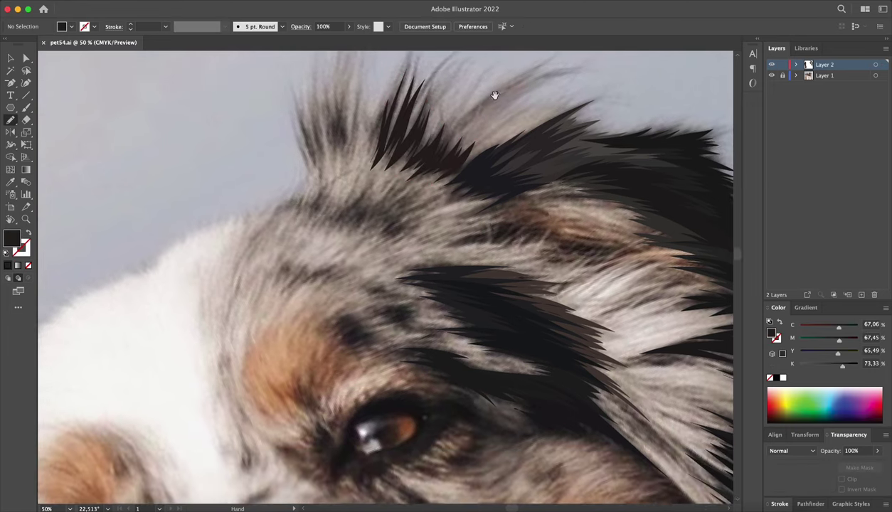
left_click_drag(500, 187, 512, 171)
scroll(355, 223, "up", 1)
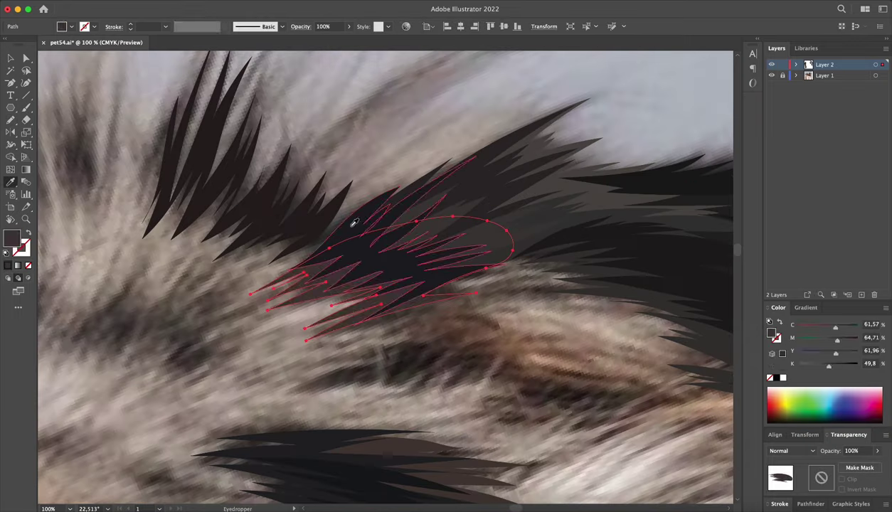
- Undo the last strand, then outline more head-tuft strands and fill them dark
key("ctrl+z")
scroll(425, 129, "up", 2)
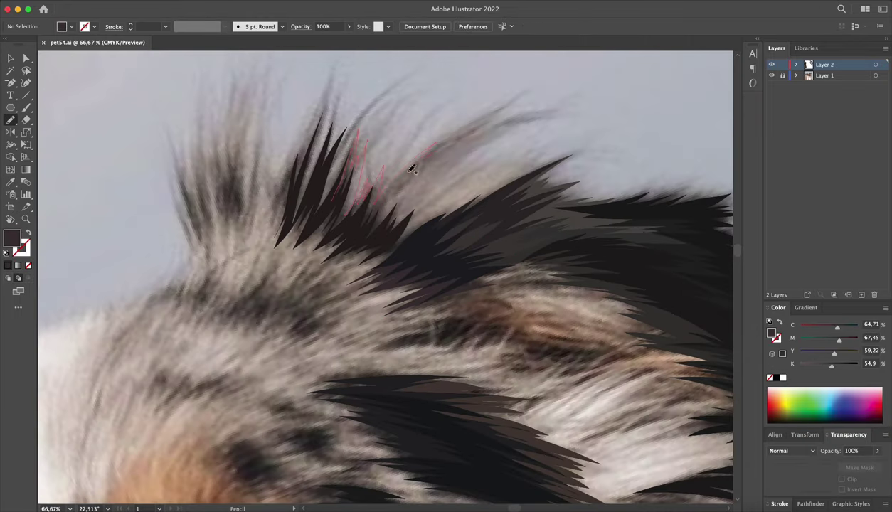
left_click_drag(420, 199, 346, 230)
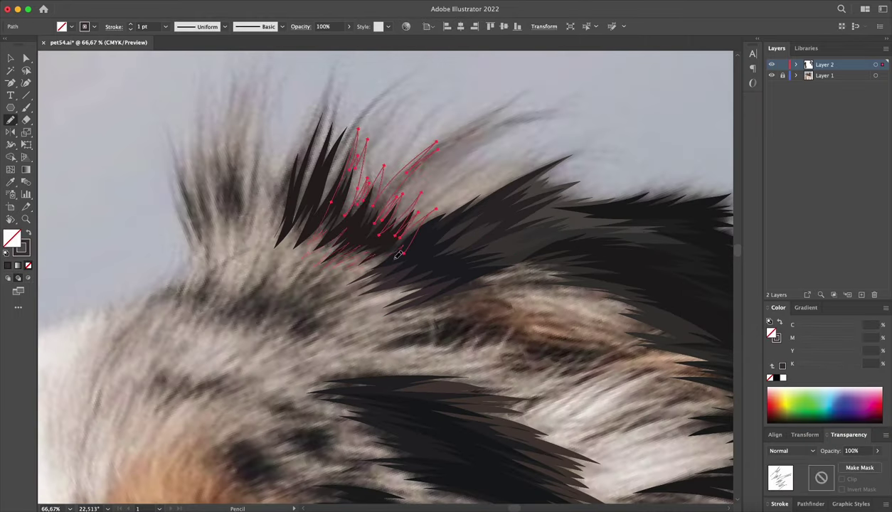
scroll(399, 256, "down", 1)
key("shift+x")
key("ctrl+shift+a")
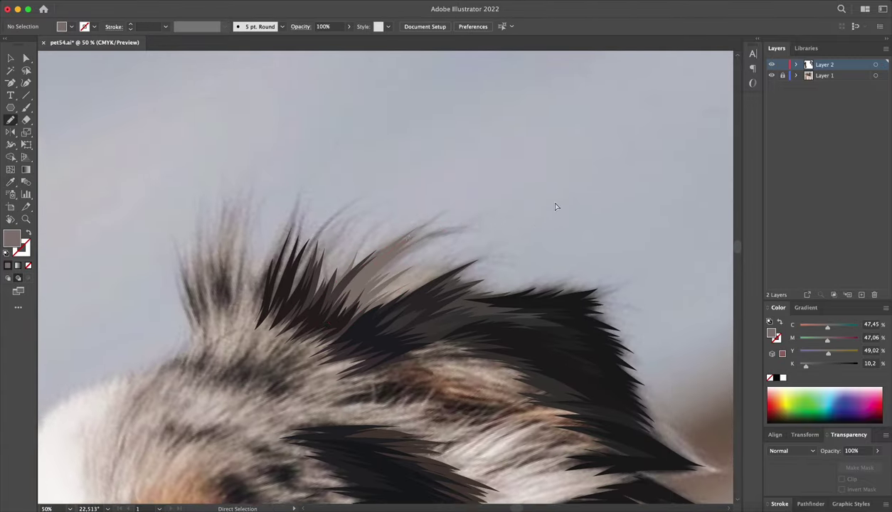
- Outline an unfilled cluster of lighter grey strands sweeping along the tall head tuft
left_click_drag(391, 236, 456, 220)
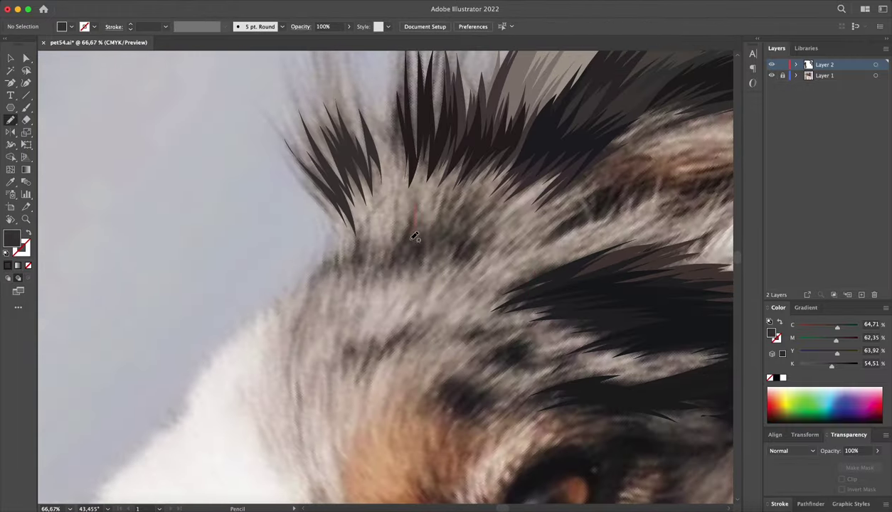
left_click_drag(415, 237, 448, 189)
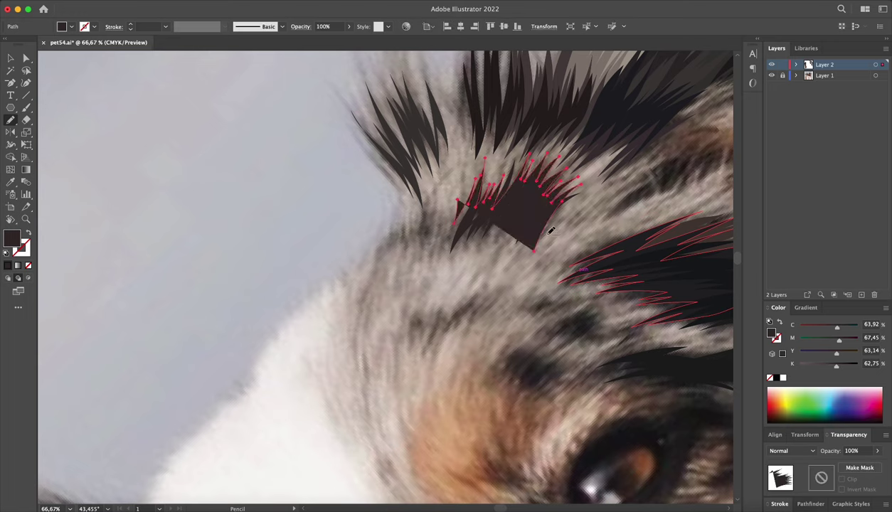
left_click_drag(563, 151, 469, 240)
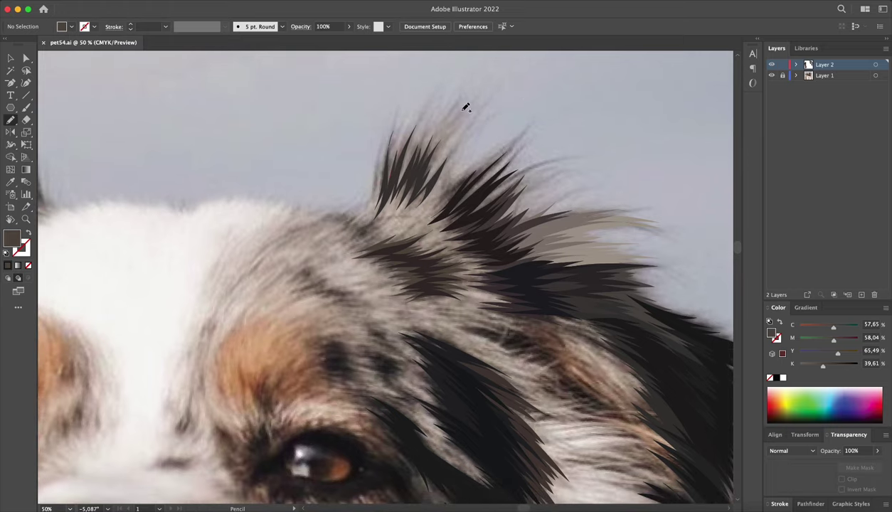
left_click_drag(440, 158, 385, 189)
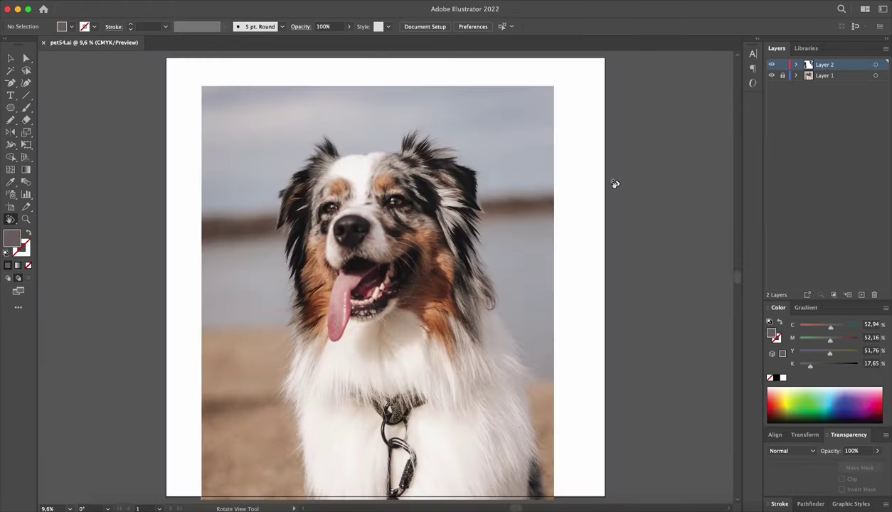
- Toggle the photo off and back on, then bring the neck fur into view
left_click(772, 75)
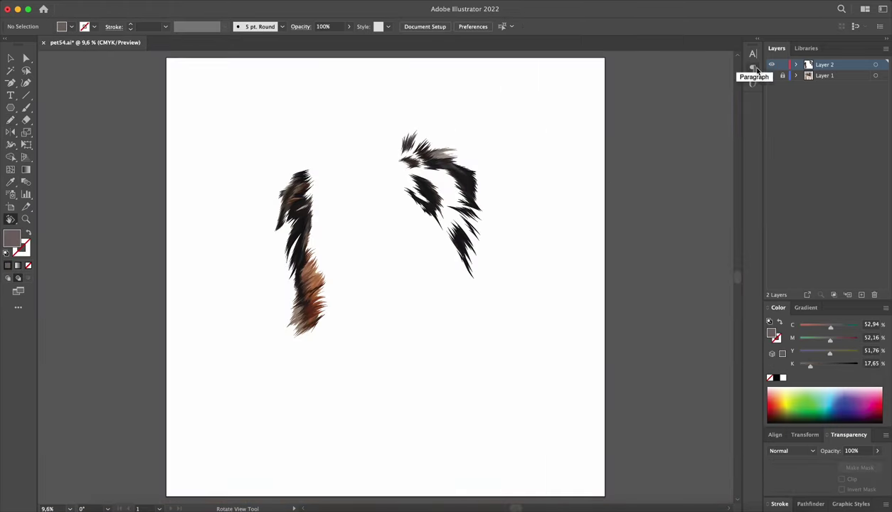
left_click(771, 75)
scroll(569, 259, "up", 5)
mouse_move(569, 259)
left_mouse_down()
mouse_move(412, 146)
mouse_move(444, 129)
mouse_move(360, 188)
left_mouse_up()
- Outline thin strands up the neck fur and along the chest fur edge
left_click_drag(402, 147, 391, 183)
left_click_drag(403, 187, 425, 161)
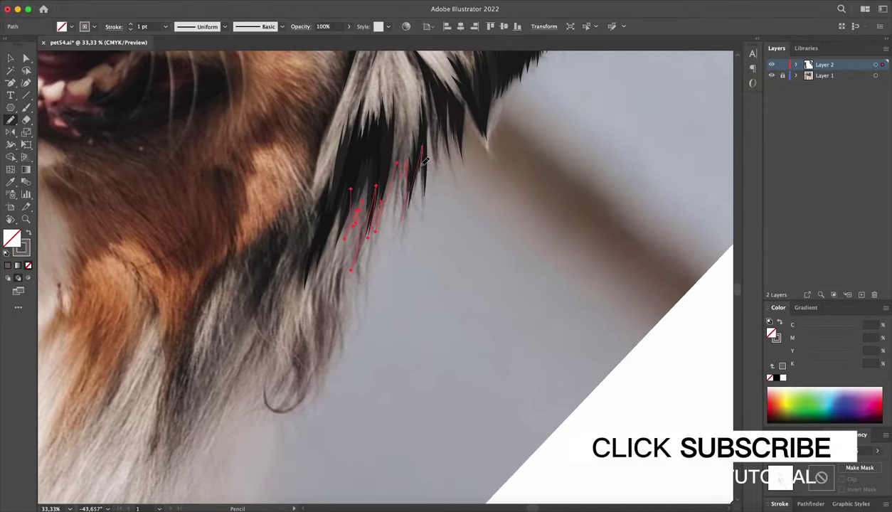
left_click_drag(445, 94, 457, 151)
left_click_drag(363, 249, 413, 155)
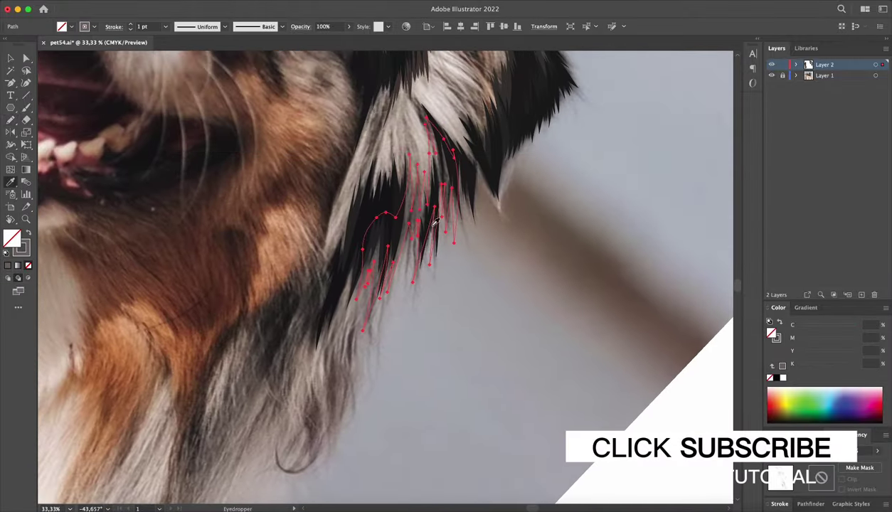
left_click_drag(435, 223, 562, 110)
- Draw two strands through the brown neck fur and fill them with a sampled dark colour
key("n")
left_click_drag(301, 356, 342, 215)
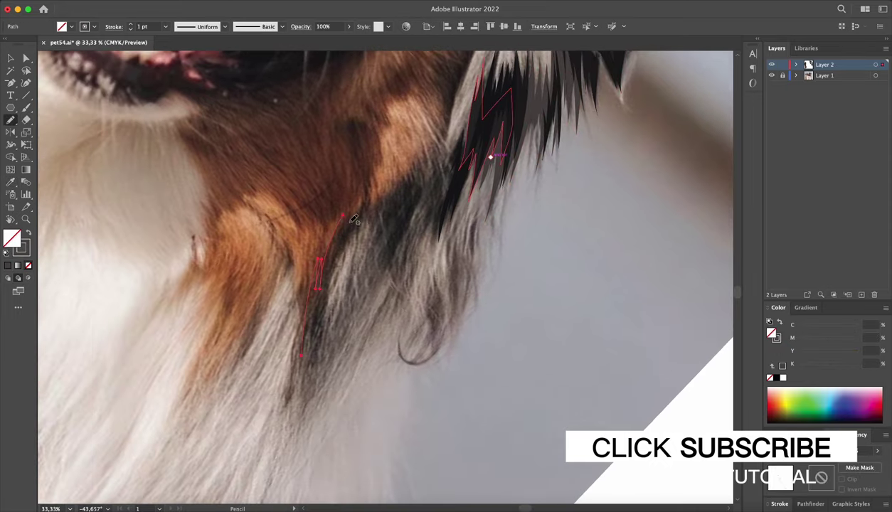
left_click_drag(311, 376, 355, 226)
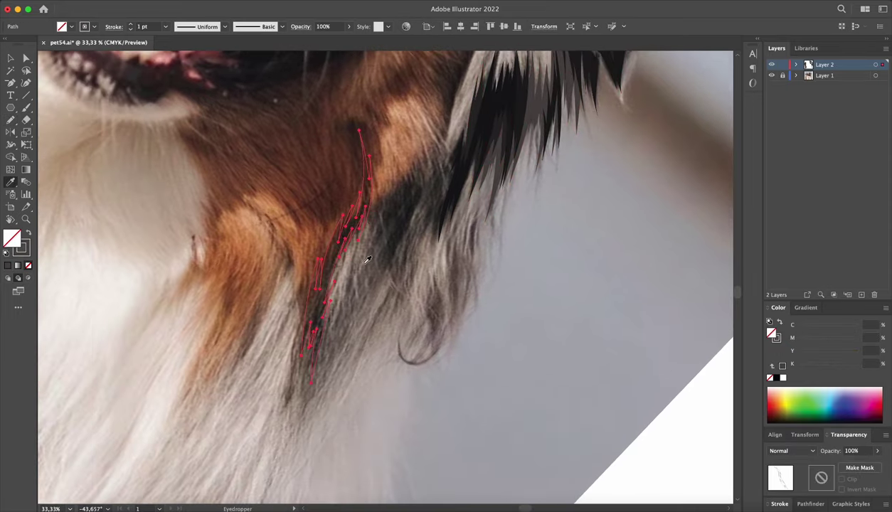
left_click(399, 178)
key("ctrl+shift+a")
- Draw a grey strand along the lower neck fur edge and a short strand at its tip
key("n")
left_click_drag(426, 172, 318, 192)
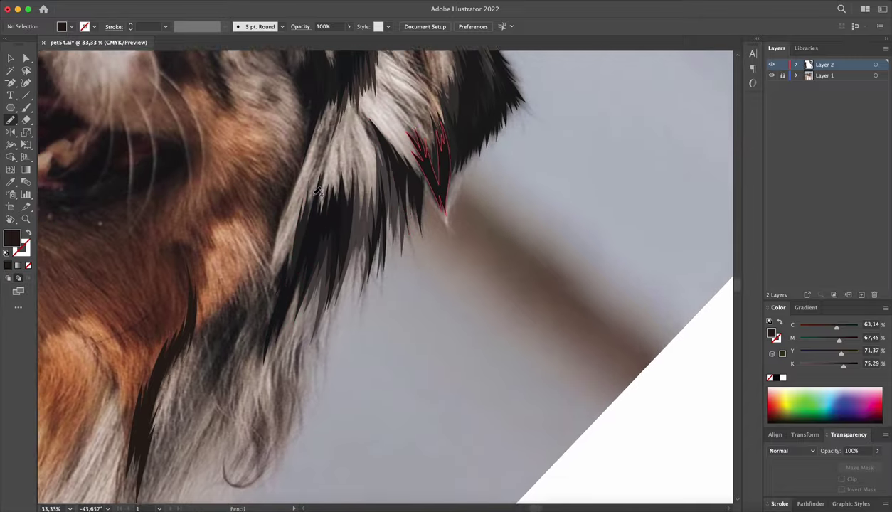
scroll(318, 192, "up", 2)
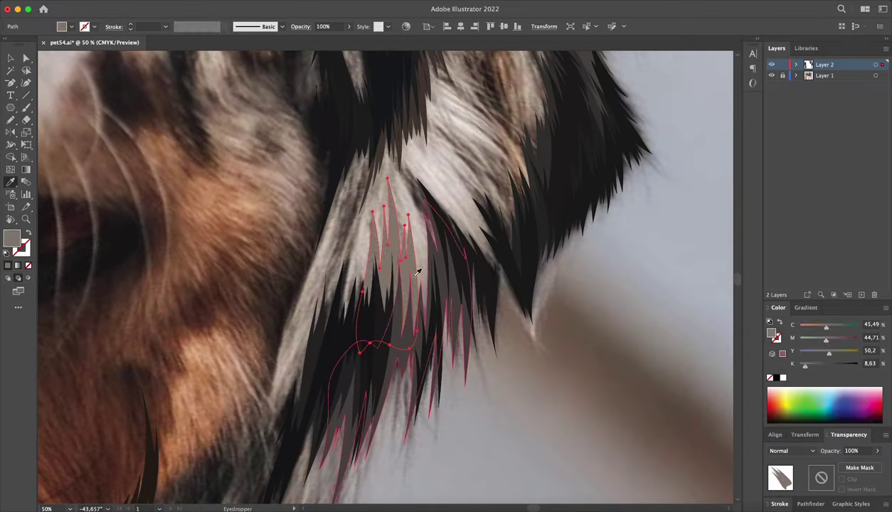
left_click_drag(386, 133, 422, 69)
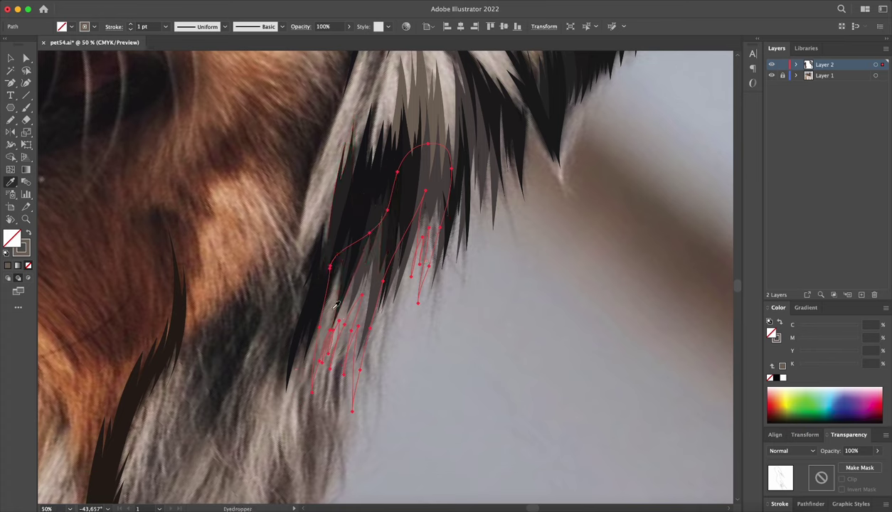
left_click_drag(427, 199, 412, 285)
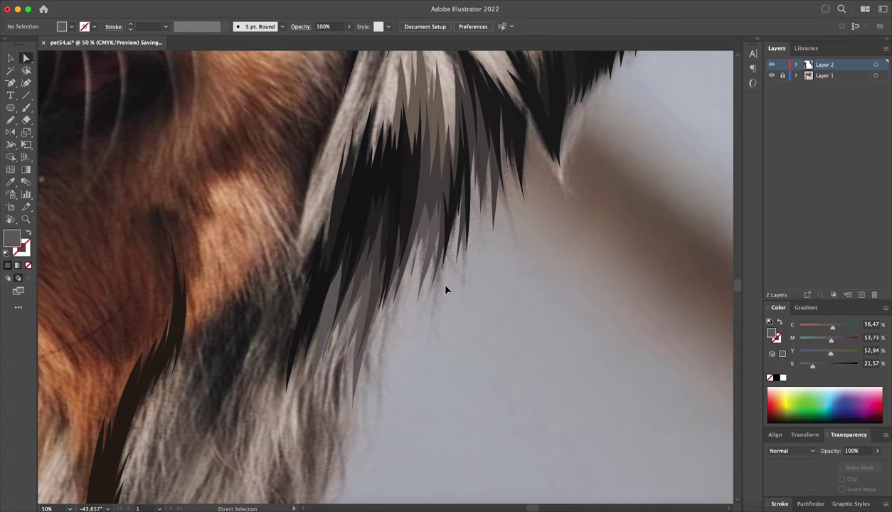
scroll(435, 279, "up", 2)
scroll(454, 186, "right", 3)
left_click_drag(339, 219, 353, 242)
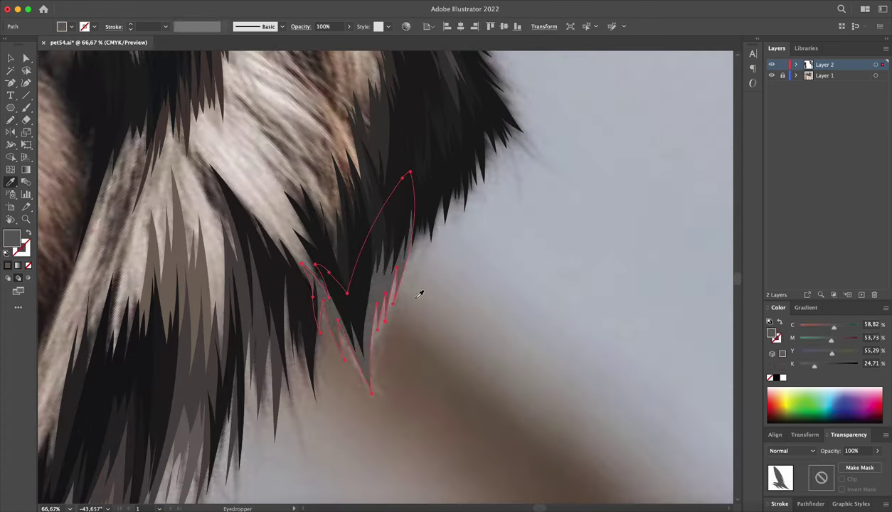
- Tilt the view about 15° to follow the fur, then reset and fit the whole artboard
key("shift+h")
left_click_drag(413, 284, 412, 121)
key("ctrl+0")
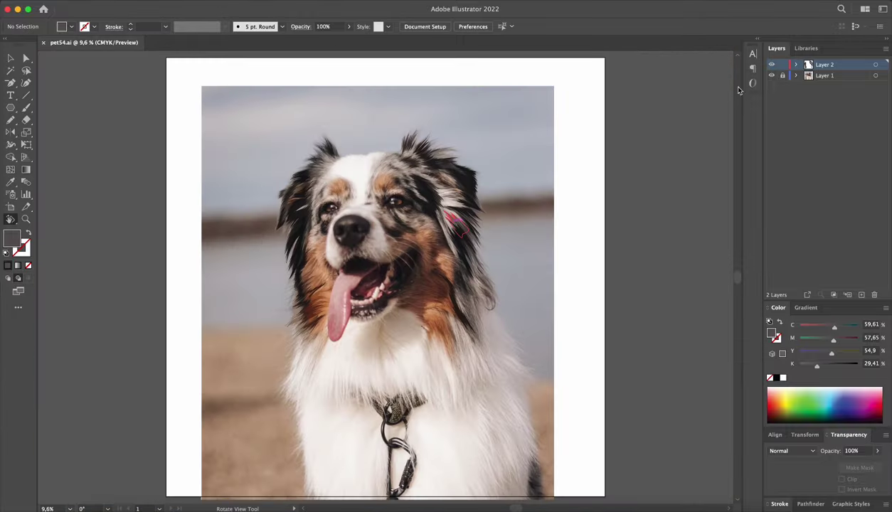
- Hide the dog photo layer and zoom in close on the dark fur strands
left_click(772, 75)
key("a")
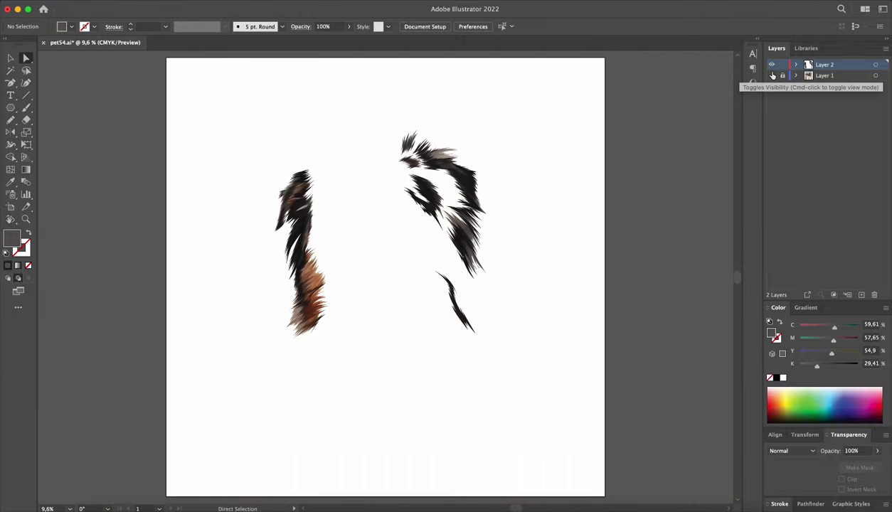
scroll(671, 226, "up", 10)
left_click(541, 213)
scroll(309, 274, "up", 5)
scroll(308, 274, "down", 3)
key("n")
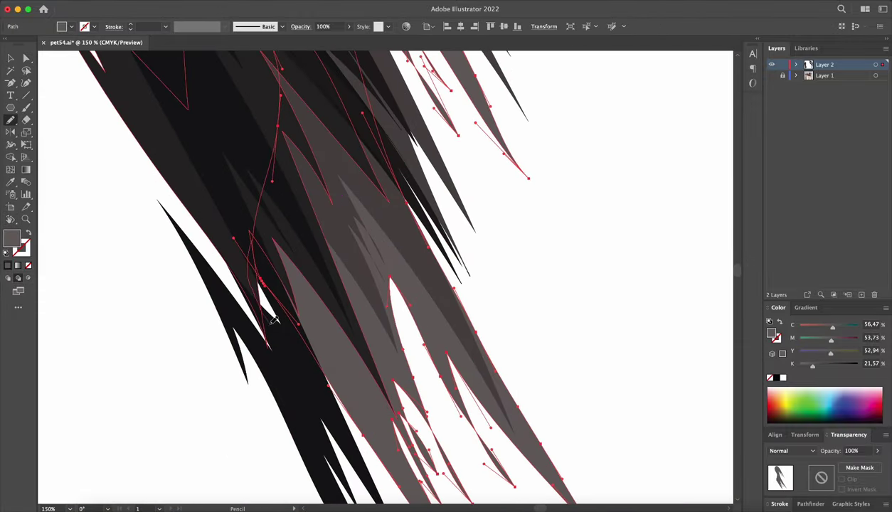
- Move a dark strand's tip anchor with Direct Selection, fit the artboard, and show the photo again
key("a")
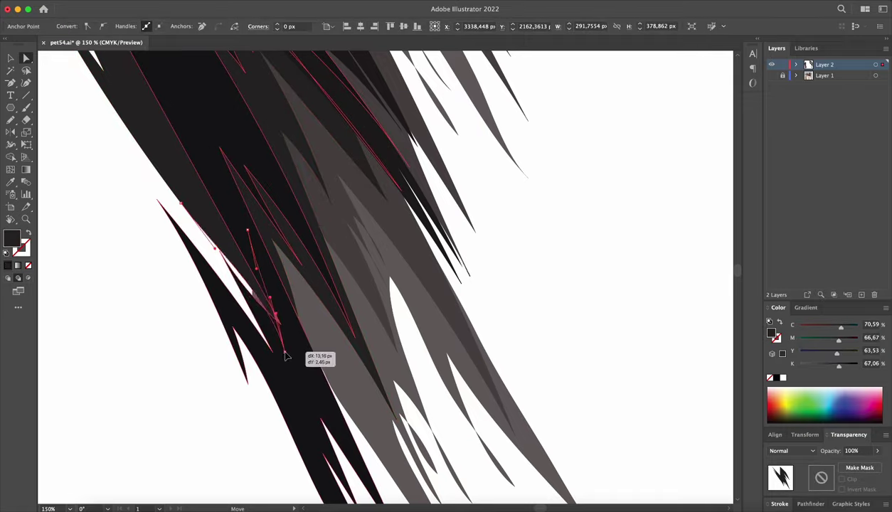
left_click(304, 368)
left_click(551, 296)
scroll(551, 295, "down", 5)
key("ctrl+0")
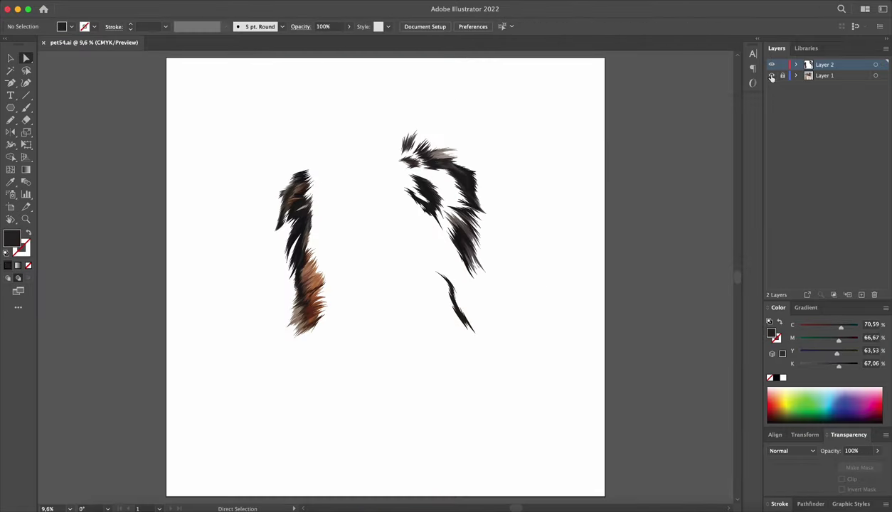
left_click(772, 75)
key("n")
scroll(609, 175, "up", 3)
- Draw two zigzag fur tufts along the neck fur and fill them
scroll(379, 223, "up", 3)
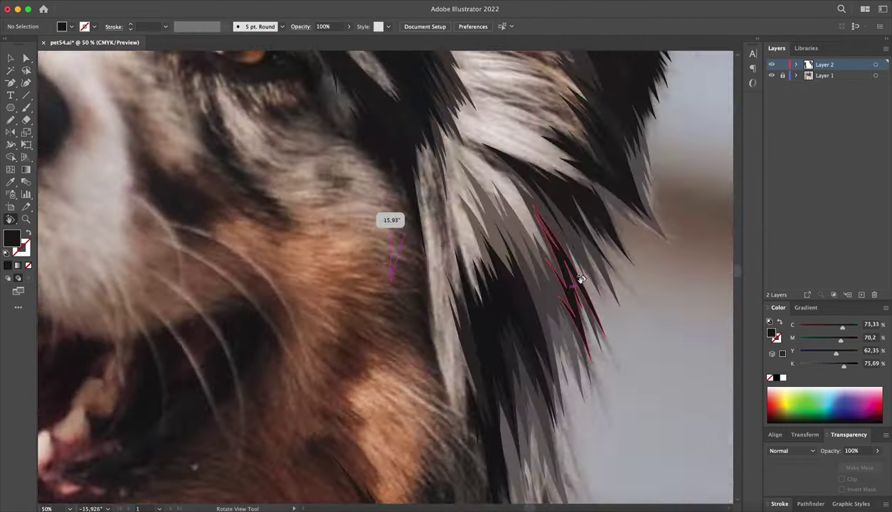
scroll(436, 244, "up", 3)
left_click_drag(478, 229, 506, 184)
scroll(519, 225, "up", 1)
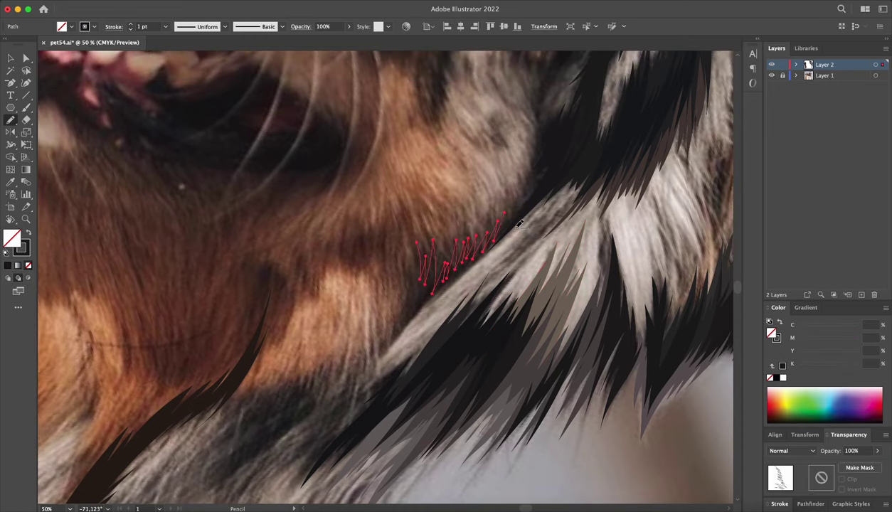
key("shift+x")
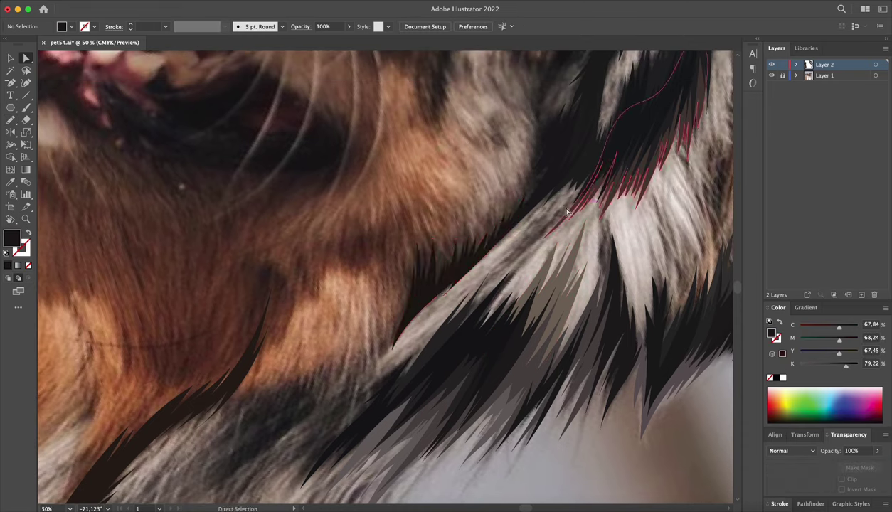
key("ctrl+shift+a")
left_click_drag(441, 252, 462, 223)
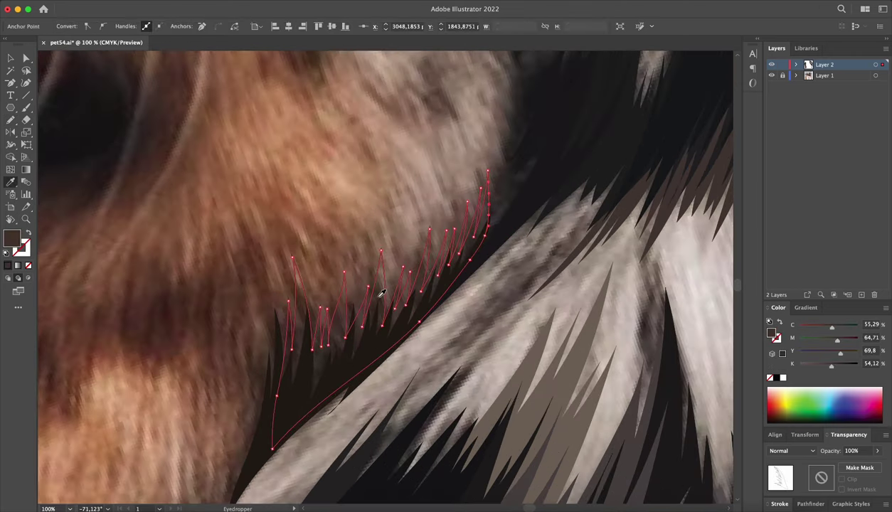
key("shift+x")
key("ctrl+shift+a")
- Draw a zigzag fur strand in the lower neck fur and fill it black
left_click_drag(440, 240, 527, 112)
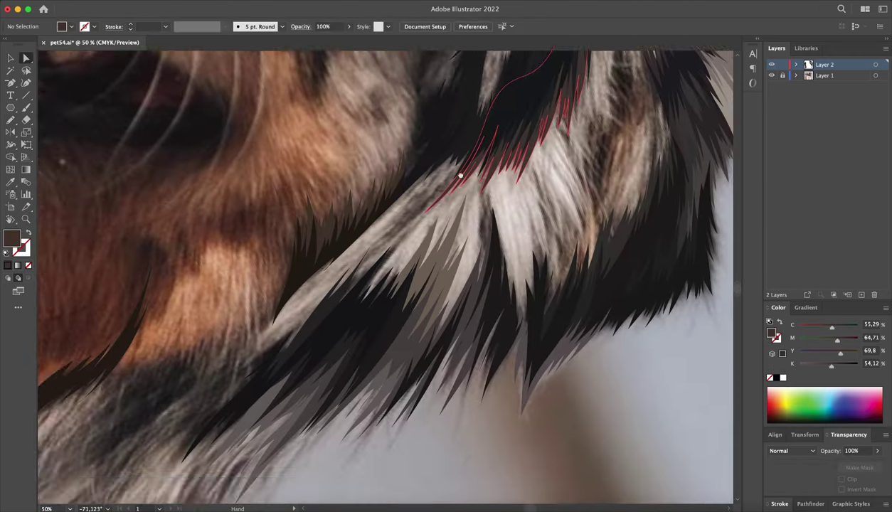
key("ctrl+minus")
left_click_drag(427, 178, 277, 238)
left_click_drag(354, 265, 368, 244)
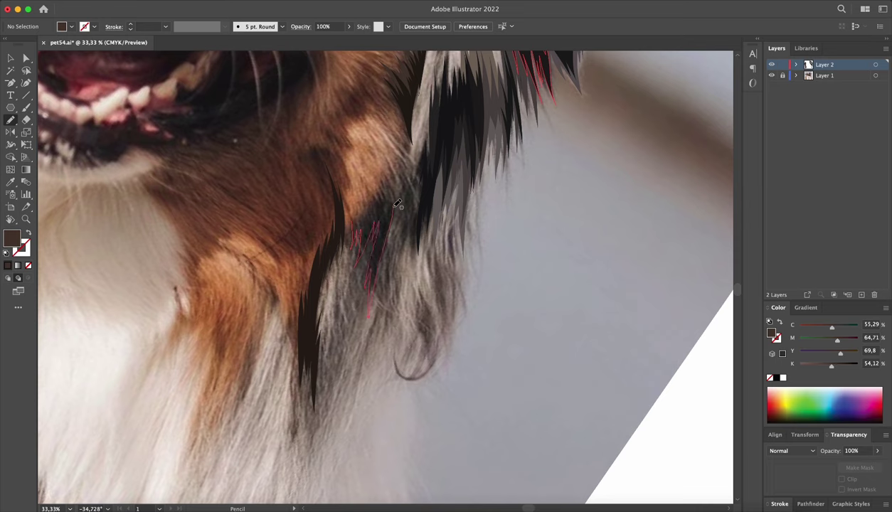
mouse_move(397, 205)
left_mouse_down()
mouse_move(393, 195)
mouse_move(389, 225)
left_mouse_up()
key("shift+x")
key("ctrl+shift+a")
- Add two more dark zigzag strands over the neck fur, each filled black
scroll(391, 207, "right", 2)
left_click_drag(410, 149, 402, 131)
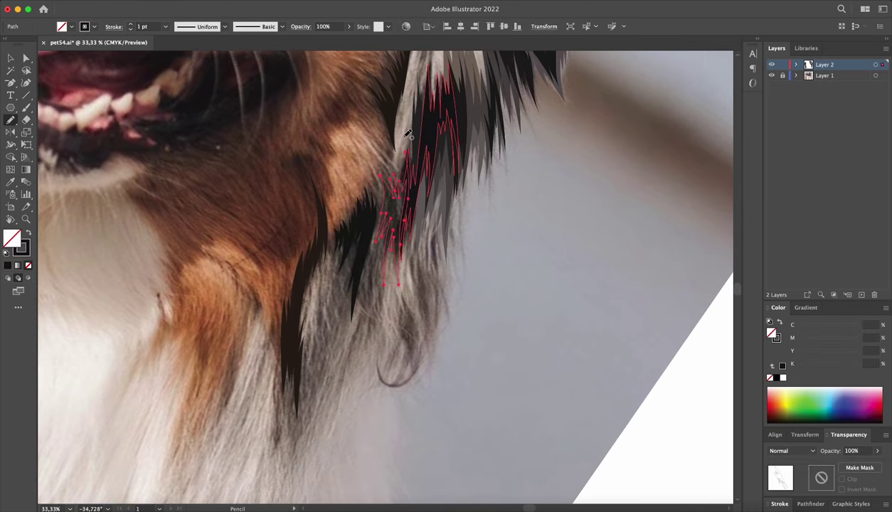
key("shift+x")
key("ctrl+shift+a")
scroll(354, 212, "down", 2)
left_click_drag(364, 237, 394, 214)
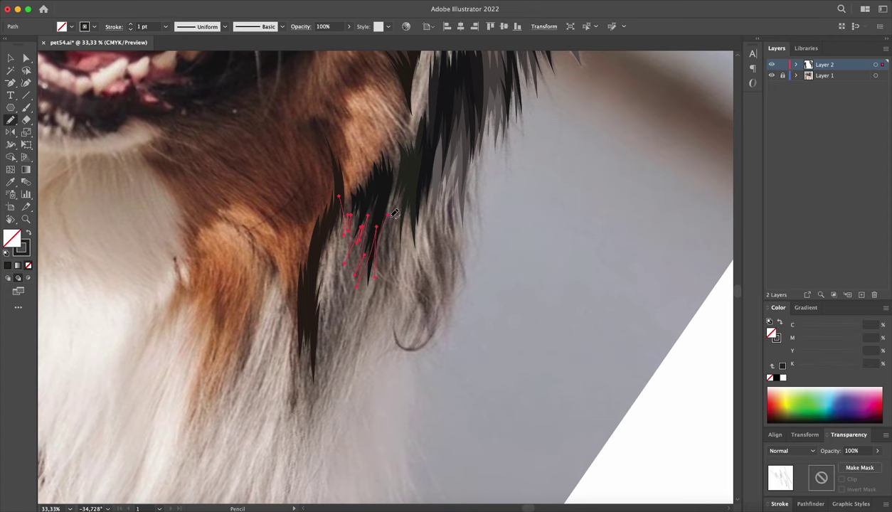
scroll(400, 173, "up", 2)
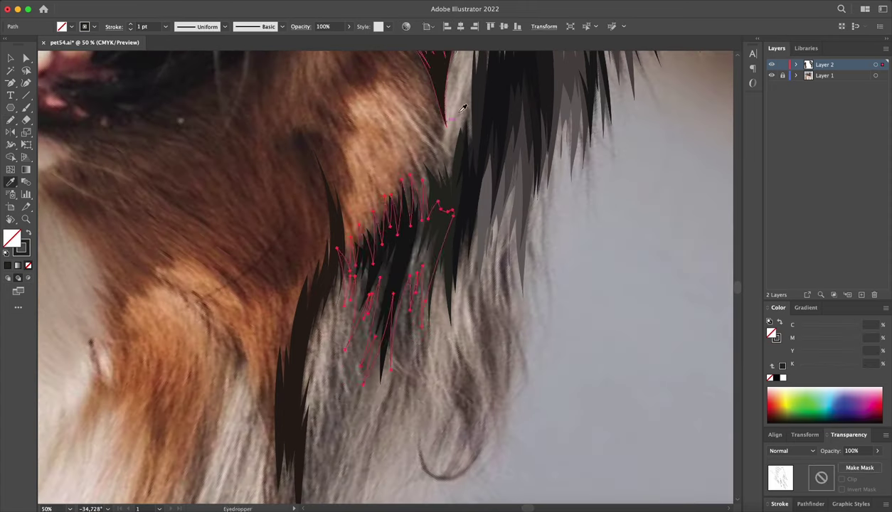
key("shift+x")
key("ctrl+shift+a")
- Sample a light brown from the photo and draw a strand over the grey neck fur
mouse_move(400, 173)
left_mouse_down()
mouse_move(413, 151)
mouse_move(335, 277)
left_mouse_up()
key("i")
left_click(387, 234)
scroll(387, 234, "right", 2)
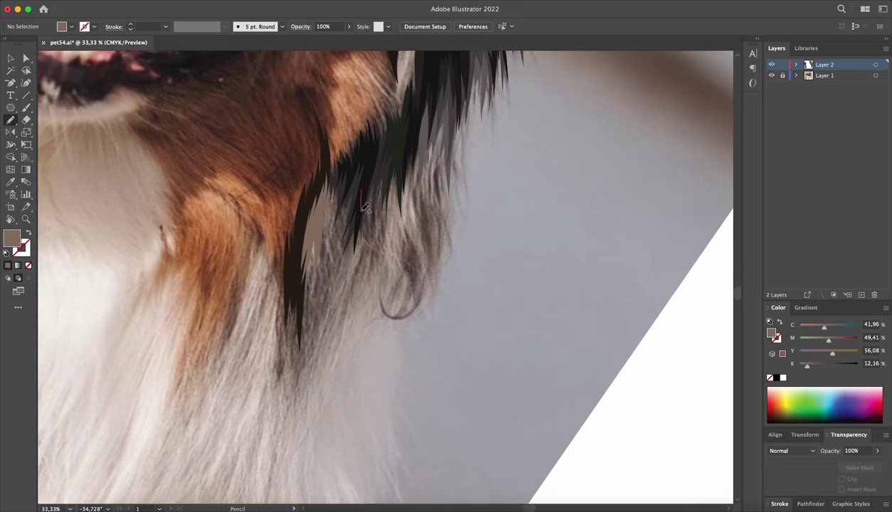
left_click_drag(382, 259, 403, 144)
scroll(382, 177, "up", 2)
scroll(382, 177, "right", 2)
- Fill the strand with the photo's grey-brown and draw another light strand in the wisps
key("i")
left_click(384, 282)
key("ctrl+shift+a")
scroll(310, 249, "right", 2)
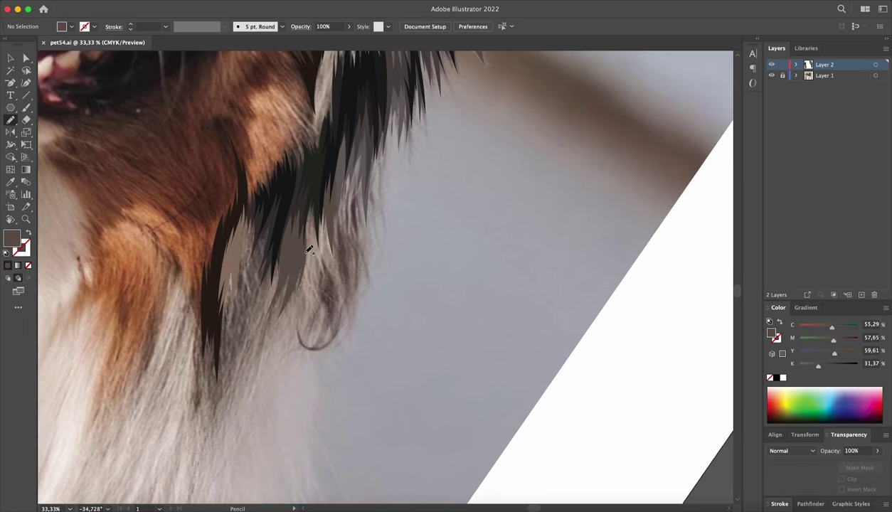
left_click_drag(327, 258, 358, 198)
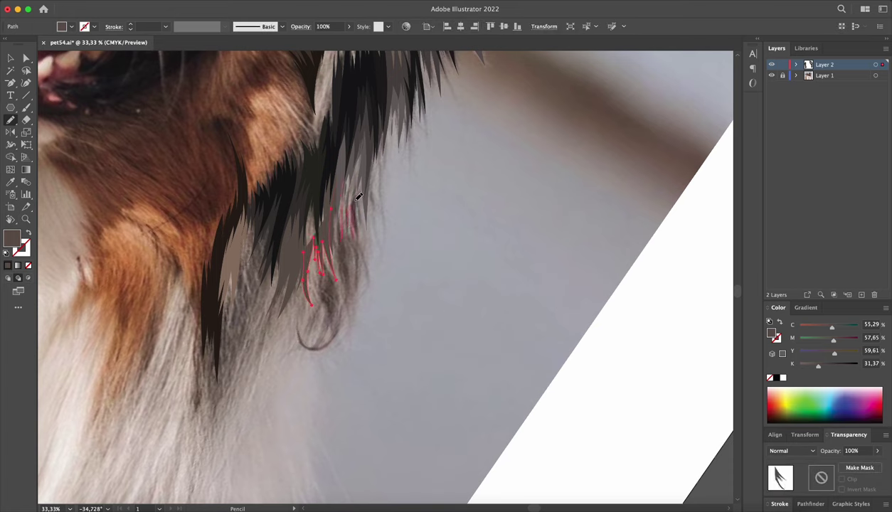
key("ctrl+shift+a")
- Nudge the small inner fur strand slightly upward with Direct Selection
key("ctrl+1")
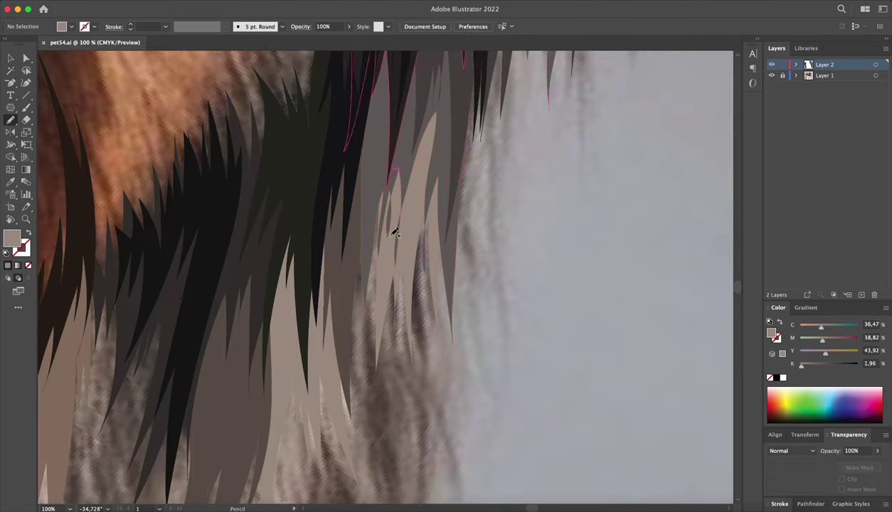
key("a")
left_click(401, 222)
left_click_drag(400, 222, 402, 214)
key("ctrl+shift+a")
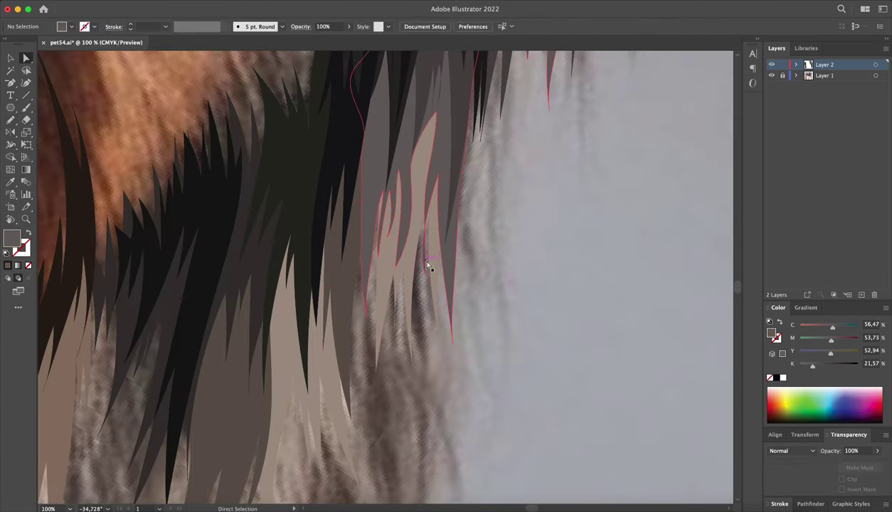
scroll(485, 238, "down", 5)
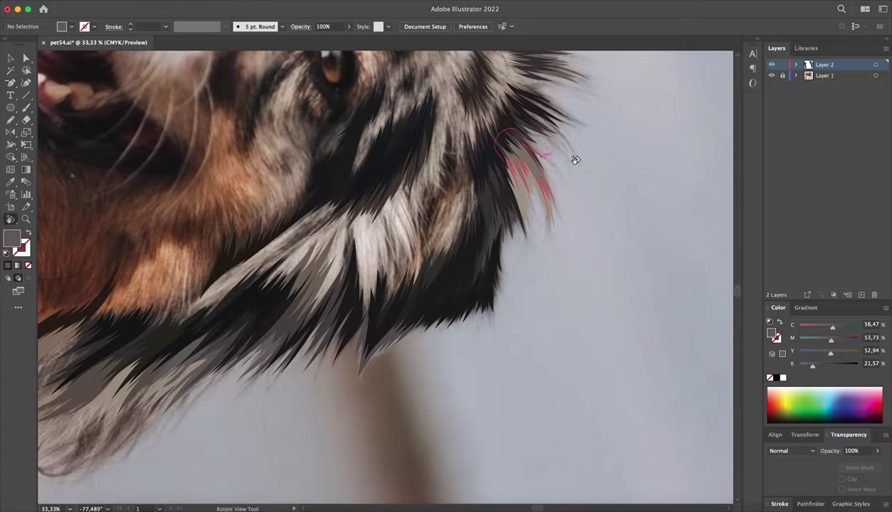
key("n")
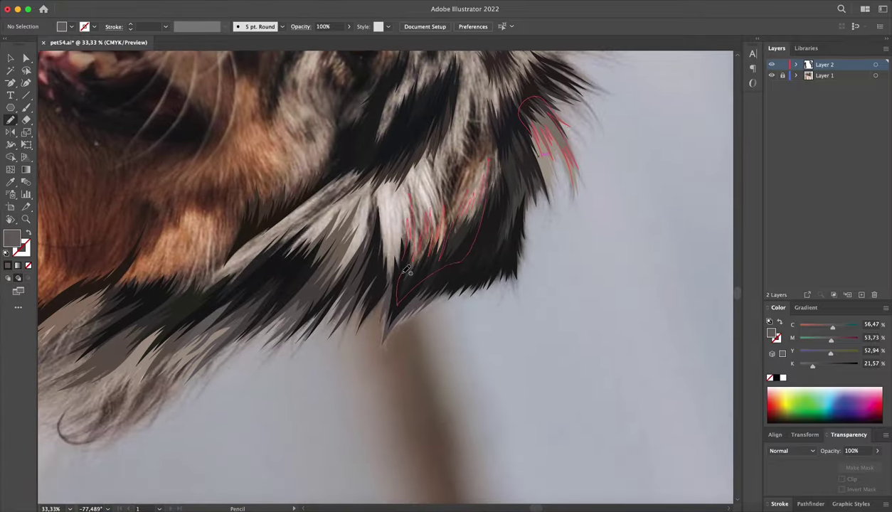
scroll(406, 270, "up", 3)
- Complete the tan fur shape and draw a looping strand filled with sampled brown
left_click(469, 157, "ctrl")
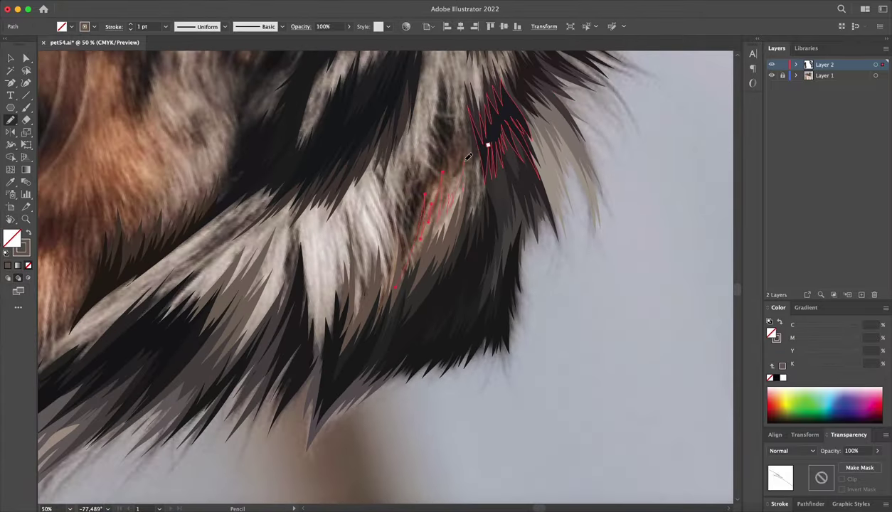
left_click_drag(399, 258, 400, 262)
scroll(403, 299, "up", 1)
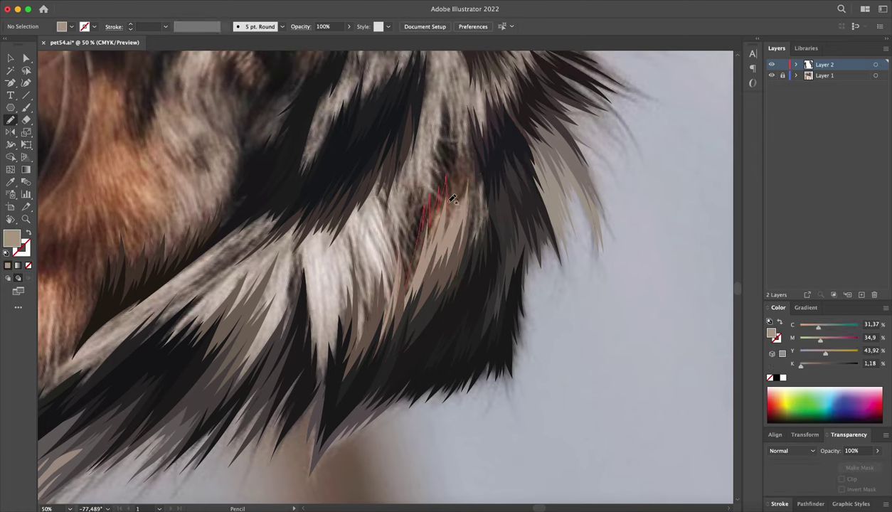
left_click_drag(453, 200, 466, 258)
key("i")
left_click(358, 277)
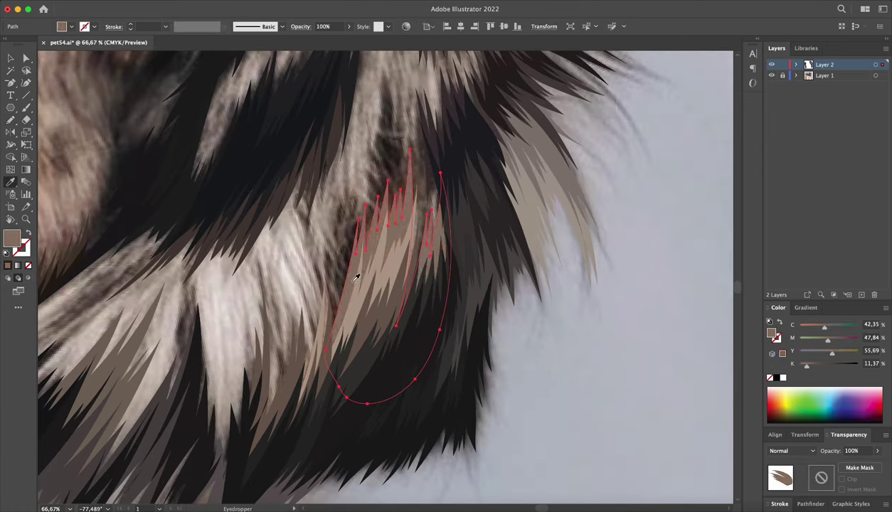
- Draw another brown fur strand and fill it with a sampled brown
scroll(380, 324, "up", 1)
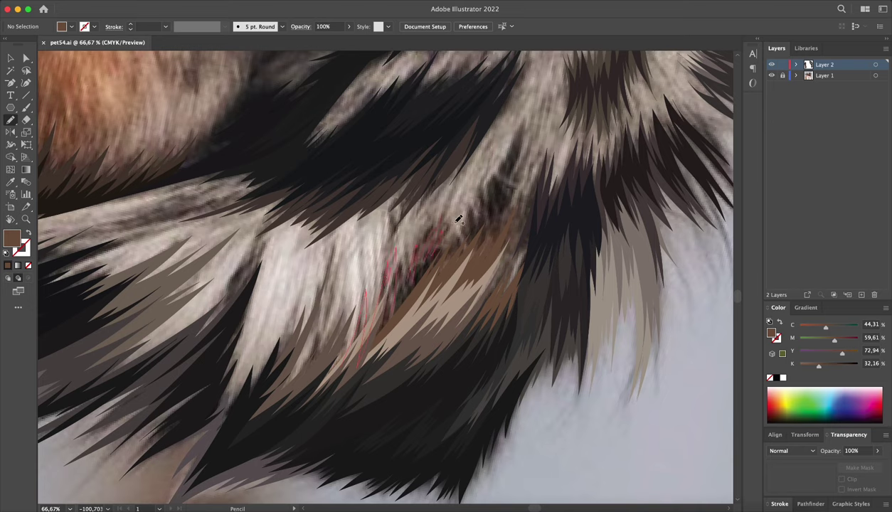
left_click_drag(457, 218, 473, 189)
scroll(478, 235, "up", 1)
left_click(495, 219)
left_click_drag(496, 220, 477, 241)
key("n")
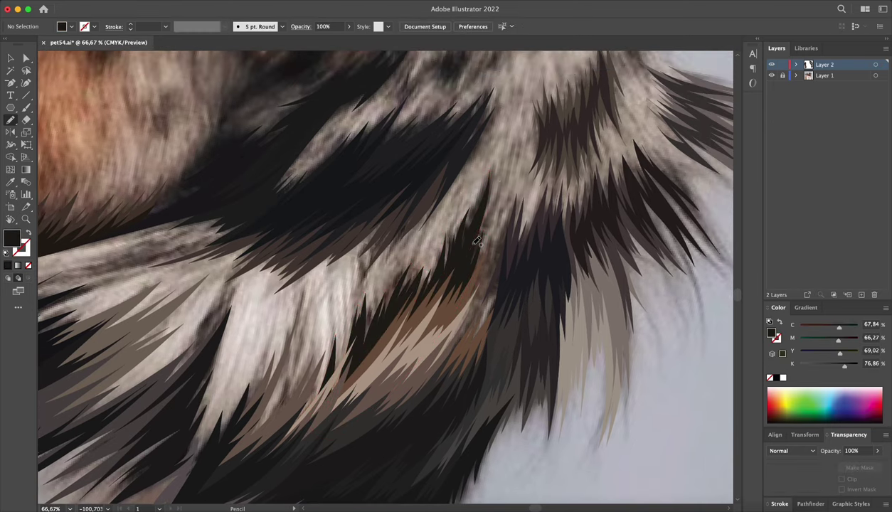
- Draw a looping fur strand higher up and fill it with sampled photo colour
left_click_drag(510, 319, 455, 384)
scroll(494, 199, "down", 3)
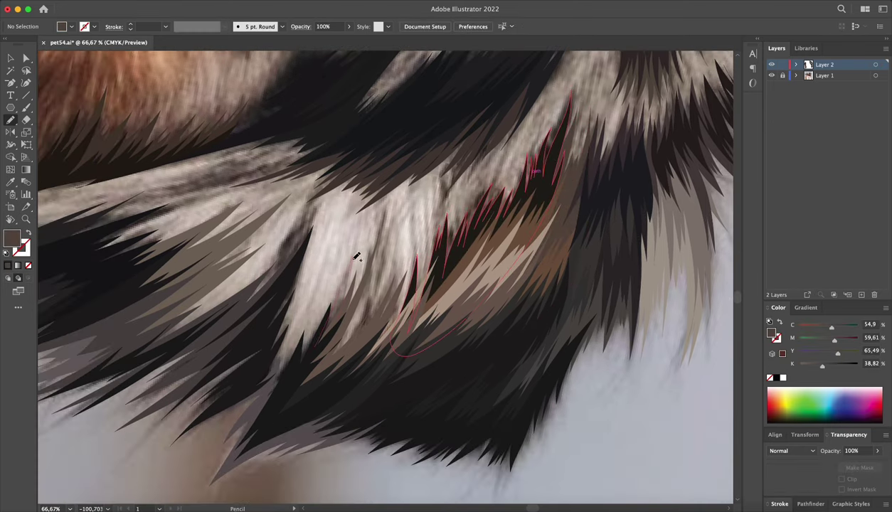
key("i")
left_click(418, 209)
key("n")
key("ctrl+minus")
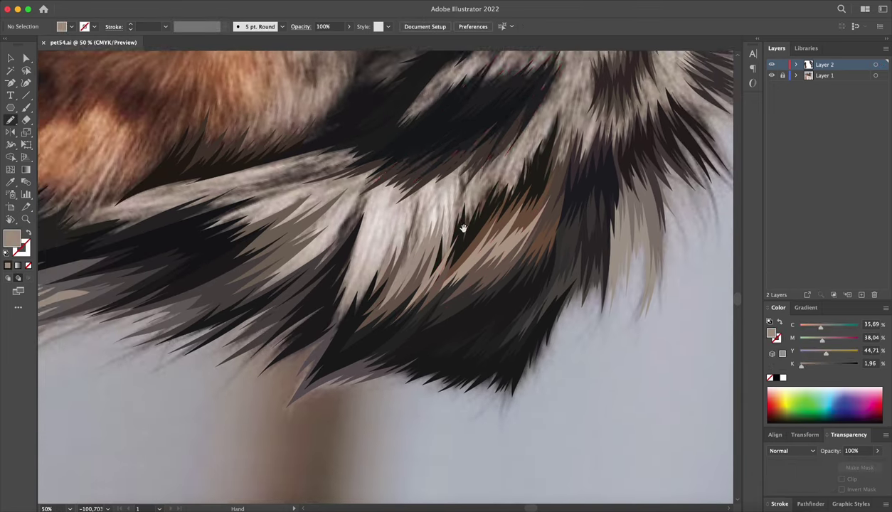
key("ctrl+plus")
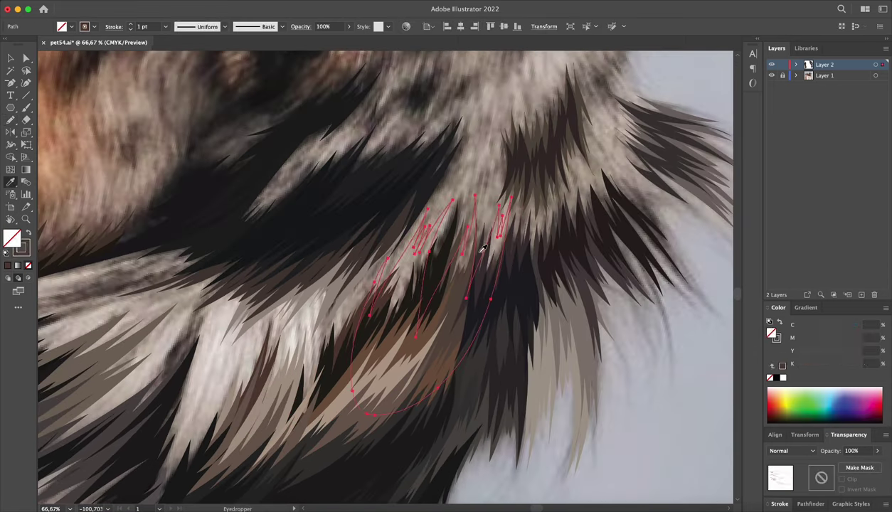
- Fill the fur strokes and a new closed fur clump with sampled beige
key("i")
left_click(354, 320)
left_click_drag(330, 321, 339, 299)
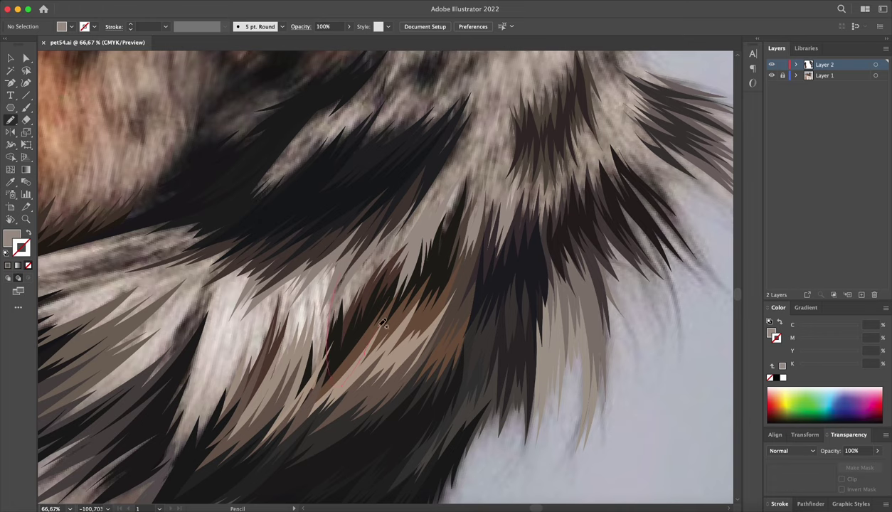
left_click_drag(382, 323, 399, 200)
key("i")
left_click(425, 238)
- Fill another fur outline with a colour sampled from the photo
mouse_move(462, 260)
left_mouse_down()
mouse_move(393, 224)
mouse_move(446, 169)
left_mouse_up()
key("i")
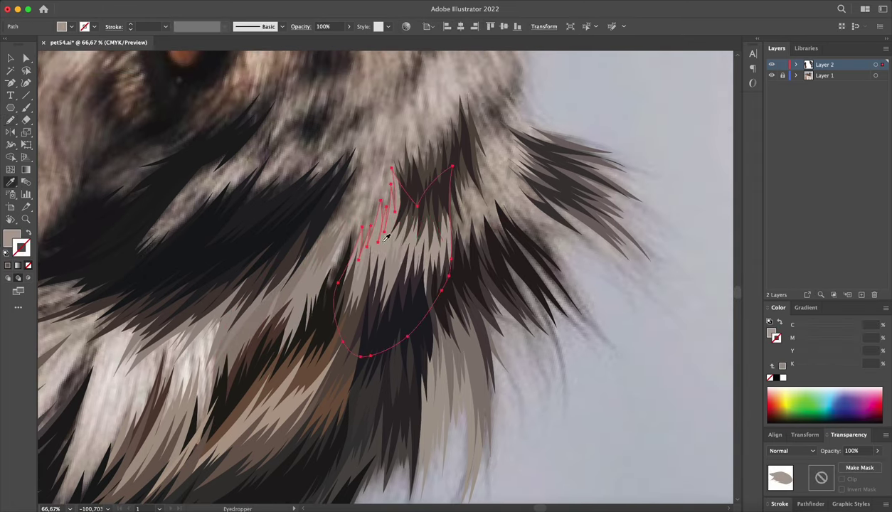
left_click(398, 213)
key("ctrl+shift+a")
- Draw spiky strands along the ear edge and a clump filled with sampled fur colour
left_click_drag(324, 238, 313, 259)
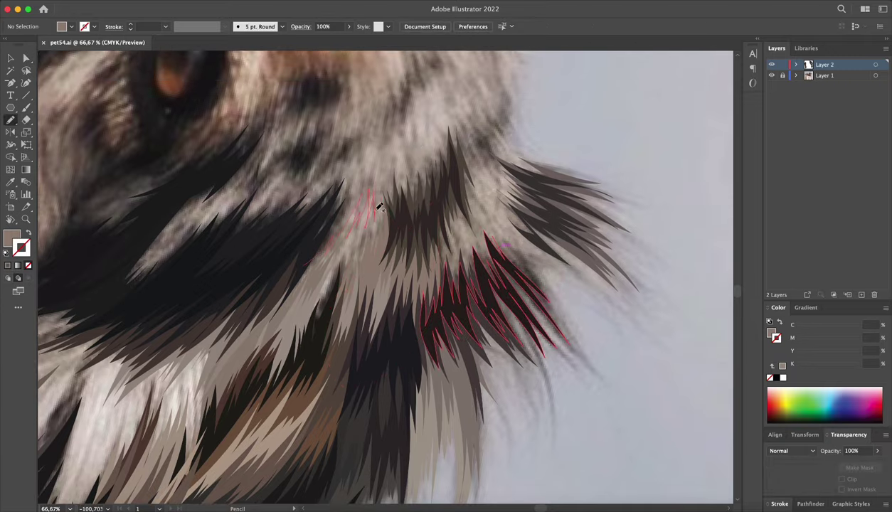
left_click_drag(379, 207, 373, 226)
key("i")
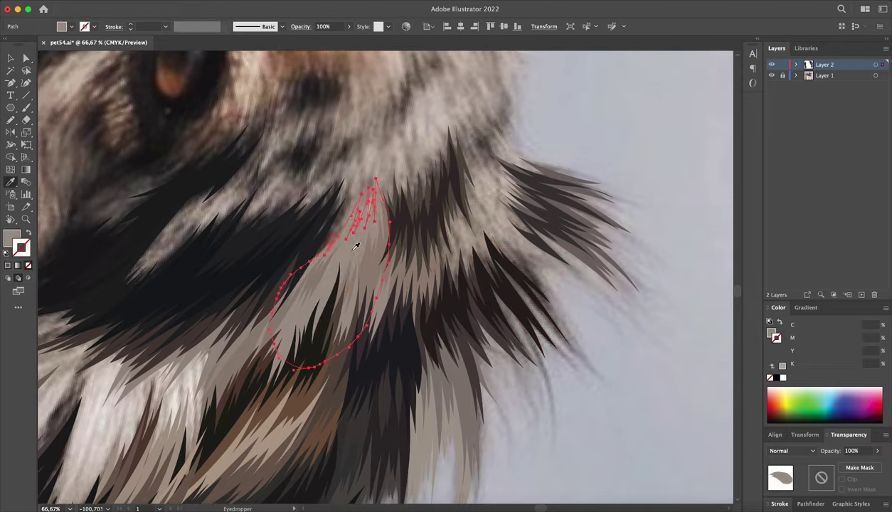
left_click(365, 227)
key("ctrl+shift+a")
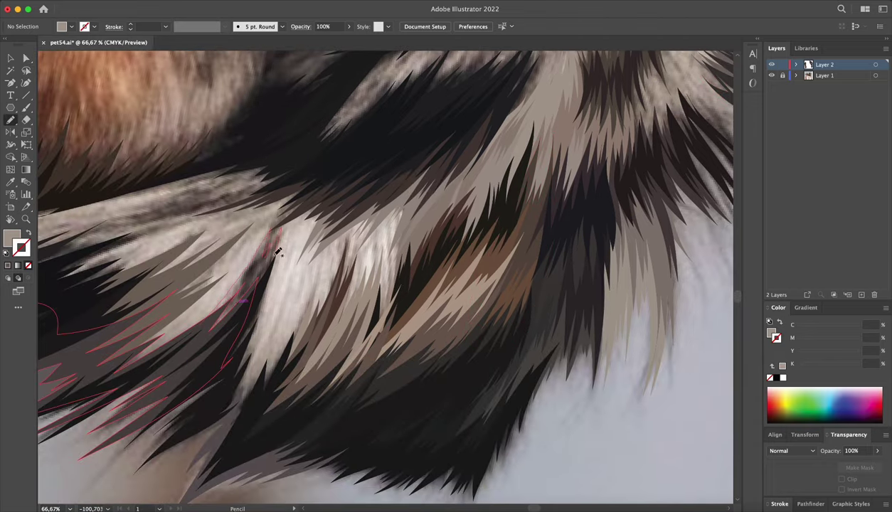
- Draw a clump outline in the lower fur and a pale fur shape, then save
mouse_move(275, 253)
left_mouse_down()
mouse_move(206, 370)
mouse_move(273, 235)
left_mouse_up()
key("i")
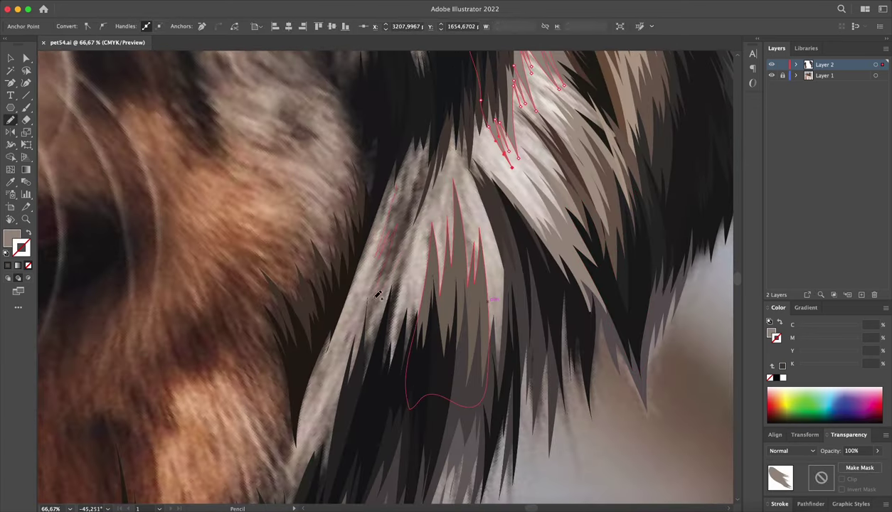
left_click_drag(377, 294, 416, 142)
key("a")
key("ctrl+s")
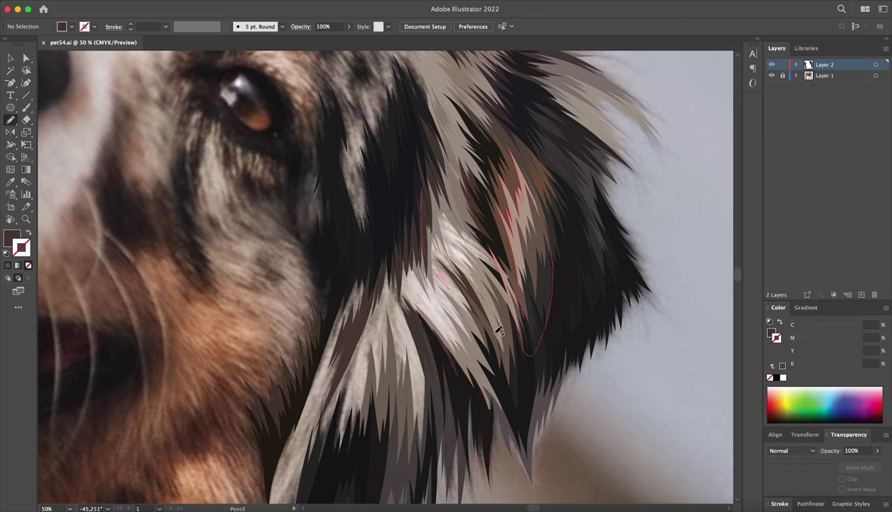
- Outline fur at the ear's upper right and the central pale fur, filling it with sampled colour
left_click_drag(523, 93, 598, 162)
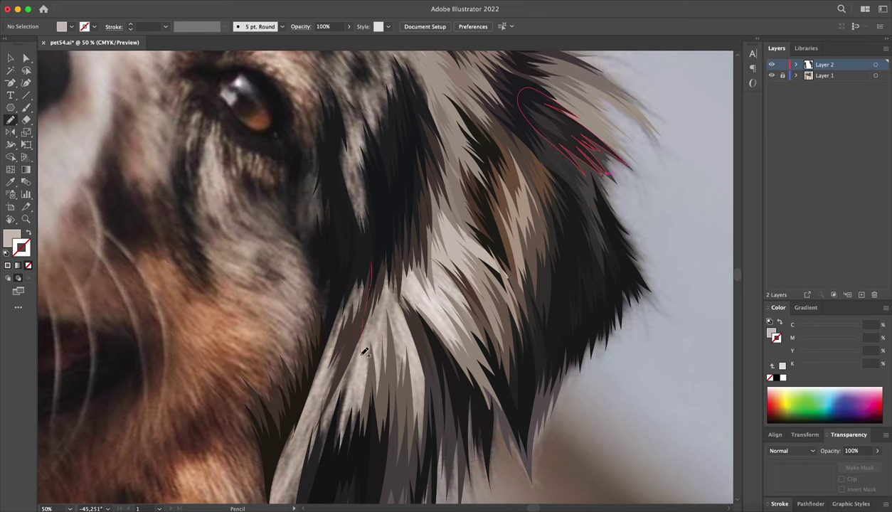
left_click_drag(379, 235, 487, 348)
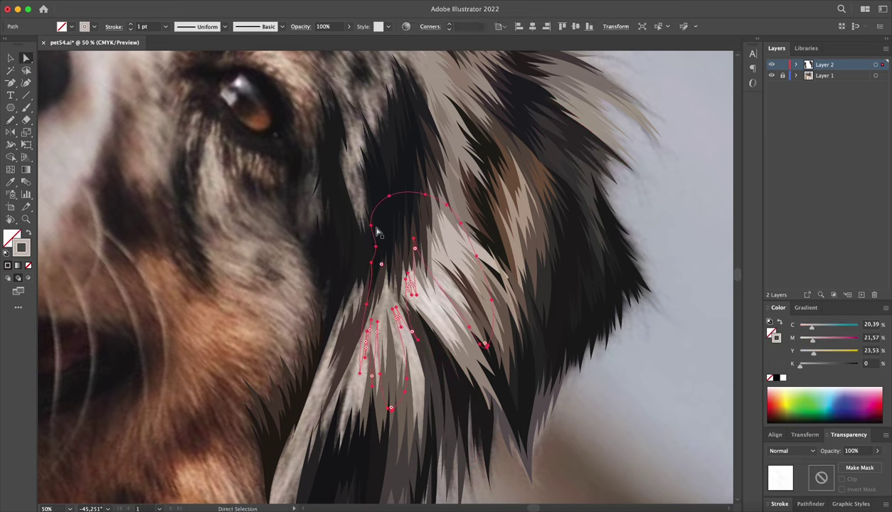
key("i")
left_click(425, 299)
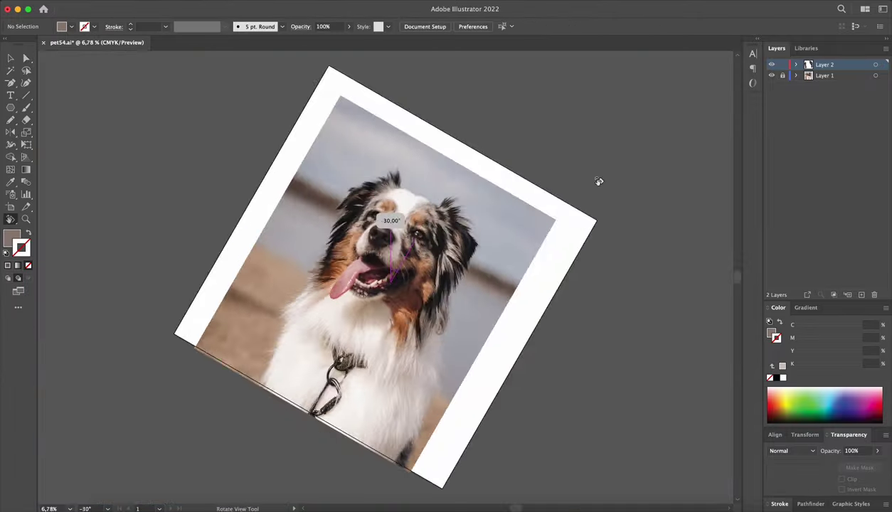
- Hide and reshow the dog photo layer to check the vector fur
key("shift+super+1")
left_click(772, 76)
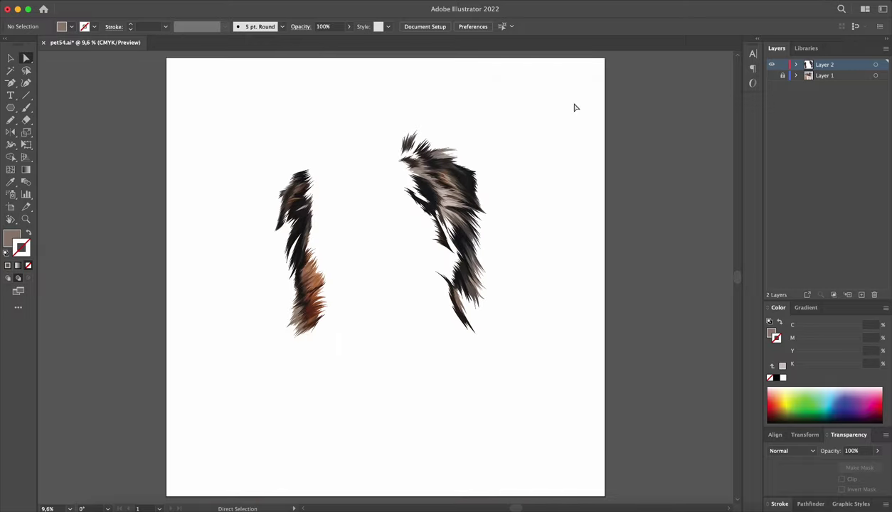
left_click(772, 76)
scroll(498, 289, "up", 5, "alt")
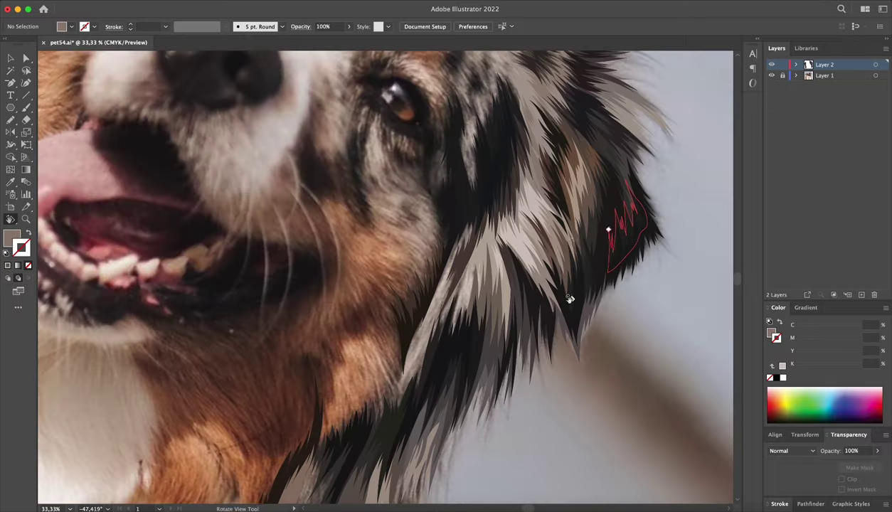
key("shift+h")
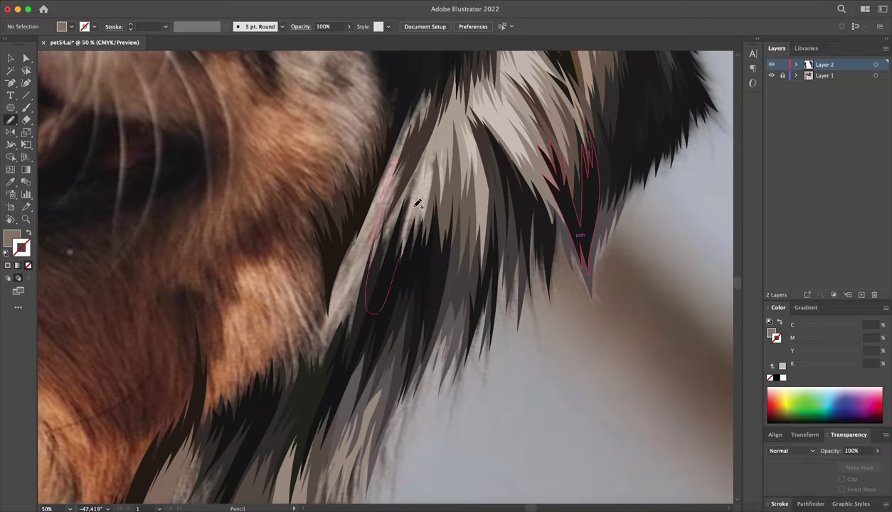
- Draw a fur outline over the pale strand and fill it with sampled fur colour
left_click_drag(396, 138, 420, 89)
key("super+z")
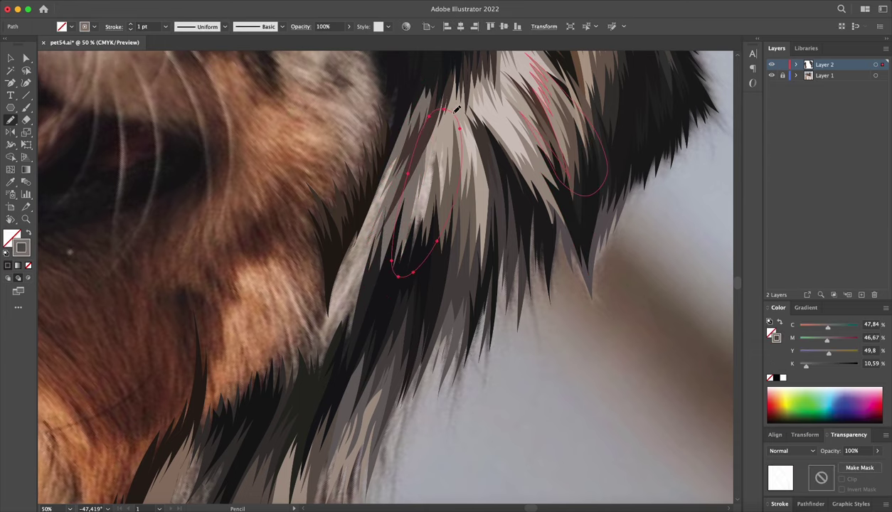
left_click_drag(427, 234, 428, 216)
key("i")
left_click(429, 215)
key("n")
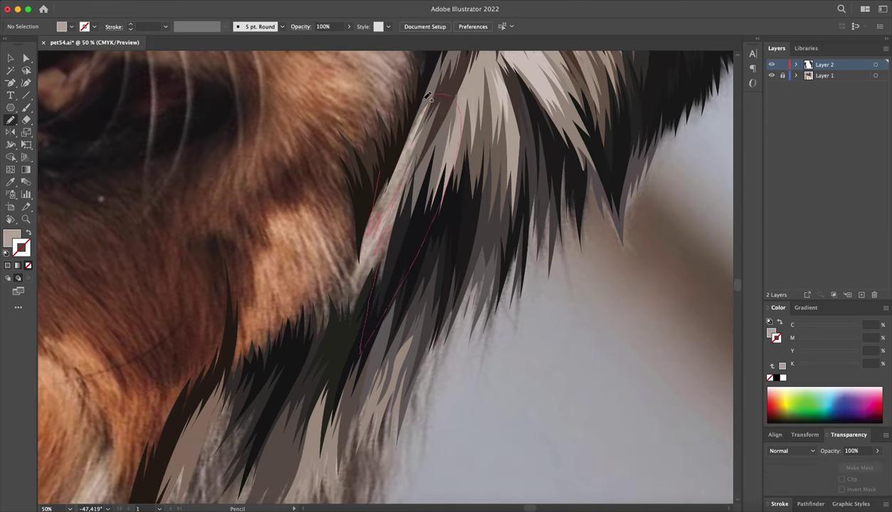
- Draw a fur outline along the pale strand and a brown strand along the cheek edge
left_click_drag(428, 96, 429, 99)
scroll(453, 184, "down", 3)
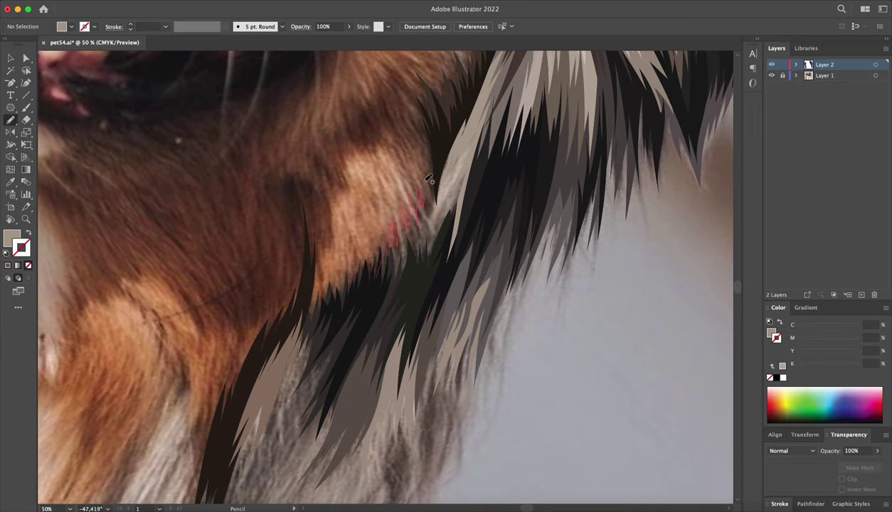
left_click_drag(436, 220, 390, 277)
key("a")
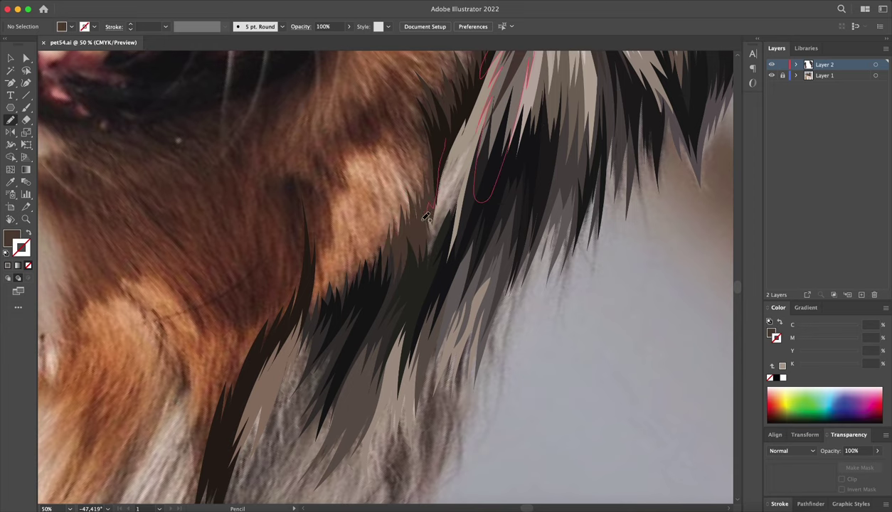
left_click_drag(425, 217, 431, 206)
scroll(457, 212, "down", 3)
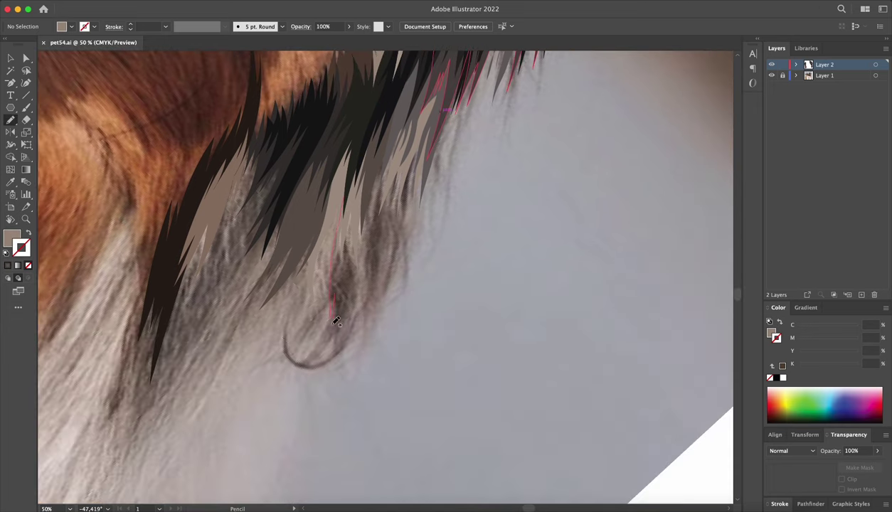
- Draw wispy strands filled with sampled brown, plus more dark strands along the fur edge
left_click_drag(362, 240, 382, 225)
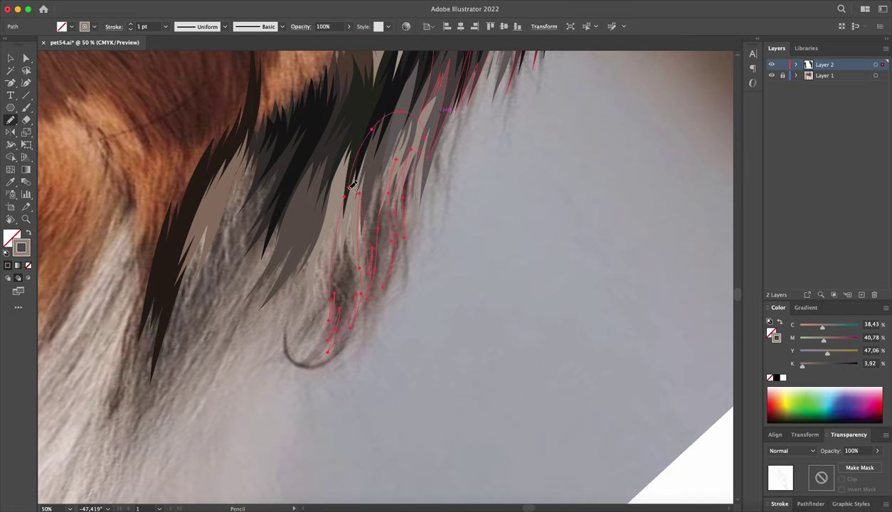
left_click(358, 285)
key("n")
scroll(381, 207, "down", 2)
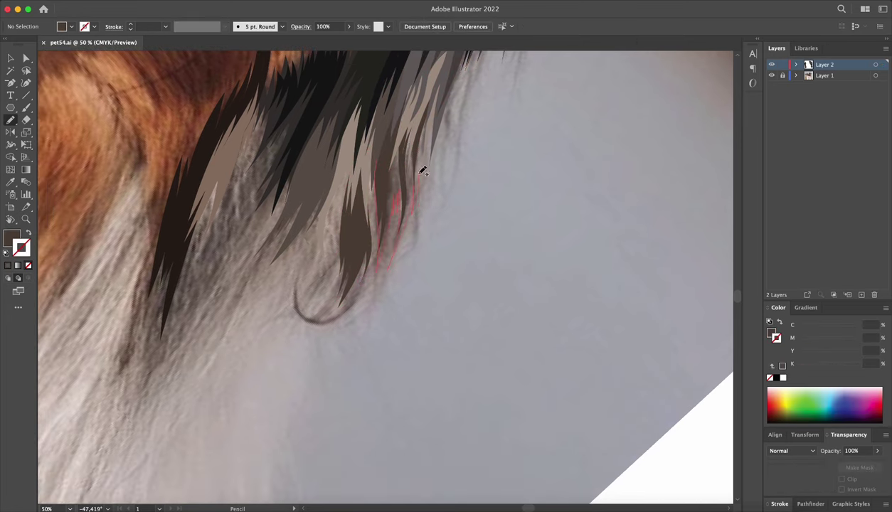
left_click_drag(423, 171, 412, 206)
scroll(384, 284, "up", 5)
scroll(384, 285, "right", 3)
- Draw thin strands at the neck edge and pull a spike tip upward with Direct Selection
left_click_drag(298, 316, 319, 236)
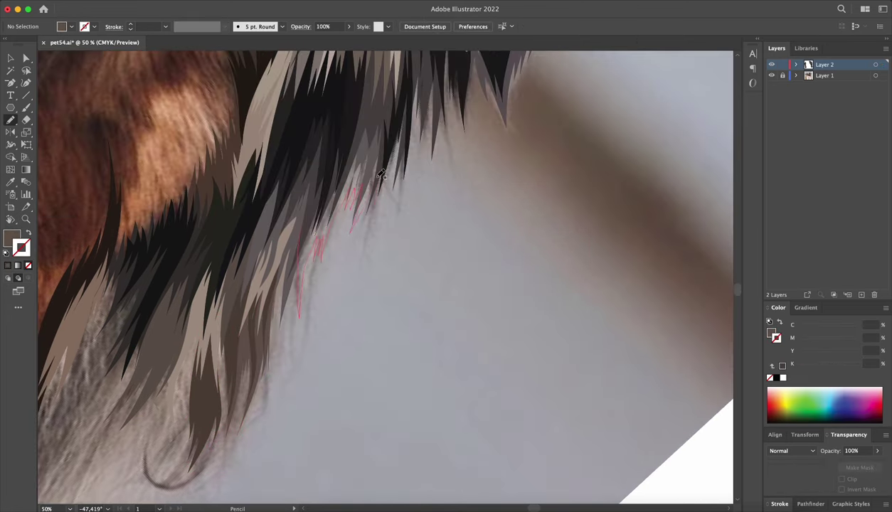
left_click_drag(380, 175, 382, 172)
key("a")
key("ctrl+plus")
key("ctrl+plus")
key("ctrl+plus")
left_click_drag(404, 231, 417, 166)
left_click(446, 162)
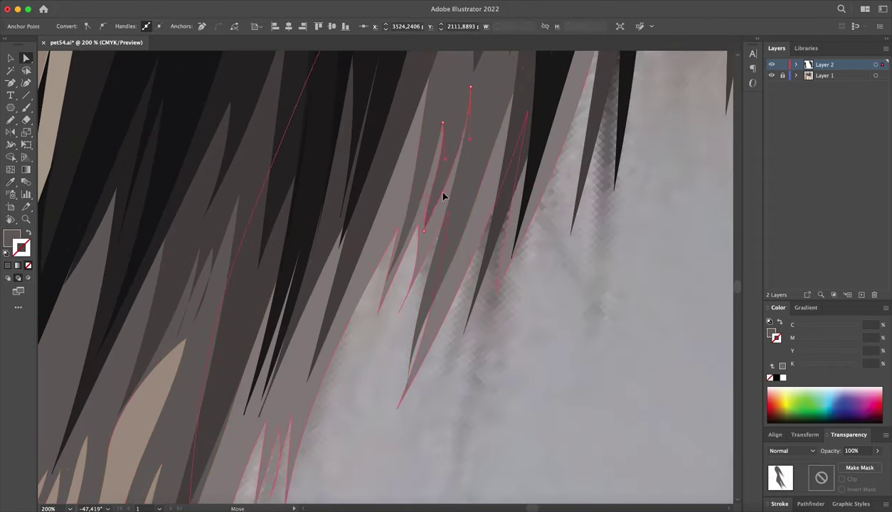
key("n")
key("ctrl+minus")
key("ctrl+minus")
key("ctrl+minus")
key("ctrl+plus")
key("ctrl+plus")
- Select the new neck strand group and fill it with brown sampled from the photo
scroll(497, 176, "up", 2)
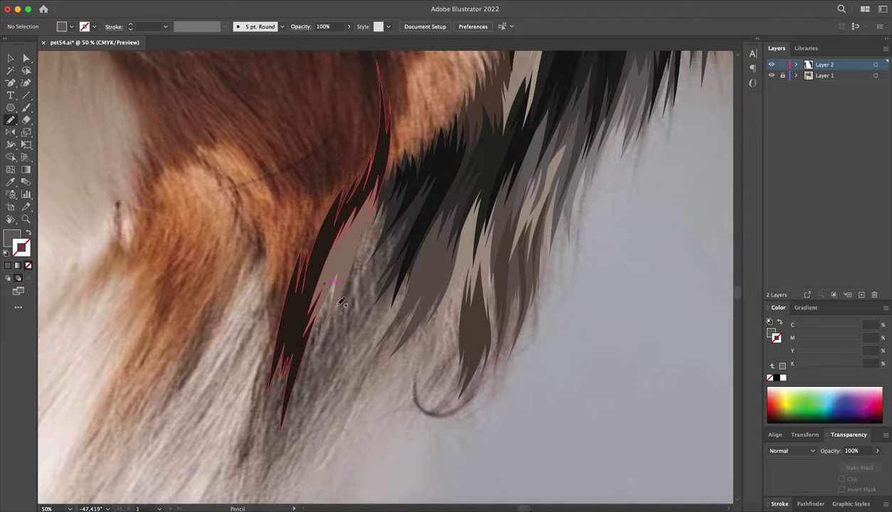
key("a")
left_click(517, 249)
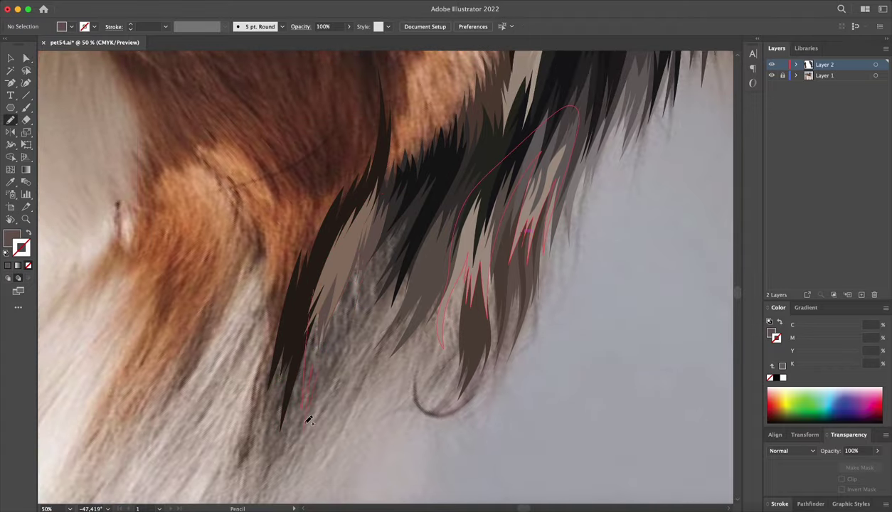
scroll(449, 302, "down", 3)
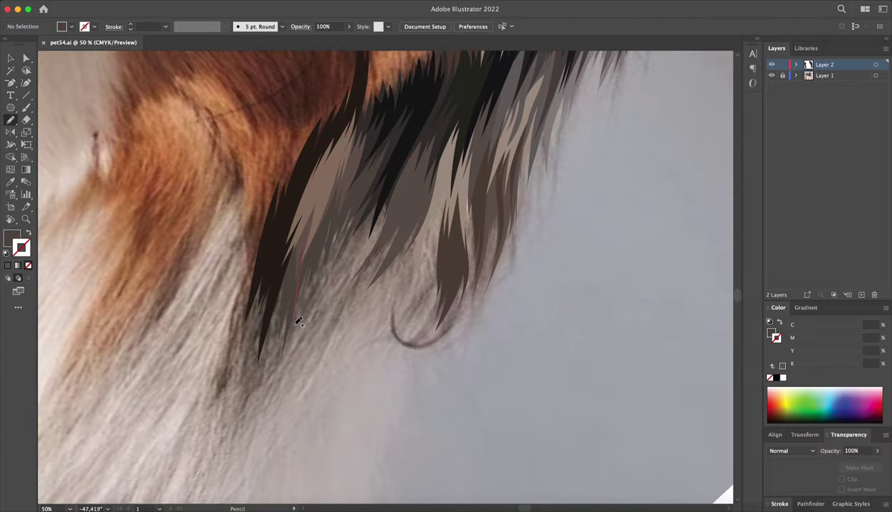
left_click(355, 245, "ctrl")
key("ctrl+plus")
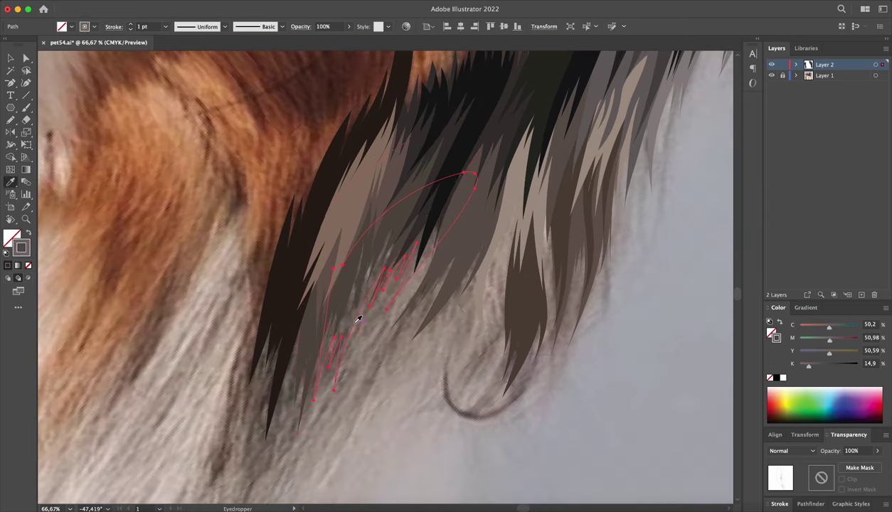
key("i")
left_click(353, 323)
scroll(441, 296, "up", 5)
scroll(441, 297, "left", 3)
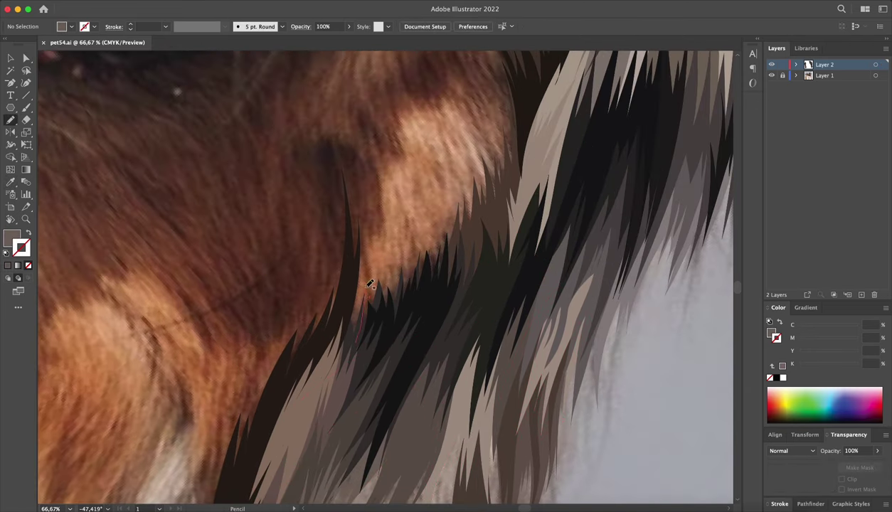
- Fill the new fur strand with brown sampled from the photo and save pet54.ai
key("n")
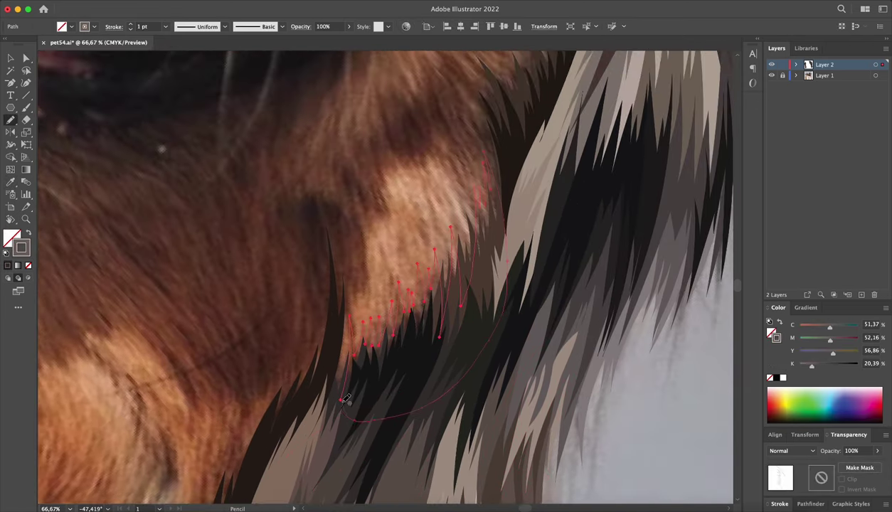
key("i")
left_click(418, 245)
left_click(429, 220, "ctrl")
key("ctrl+s")
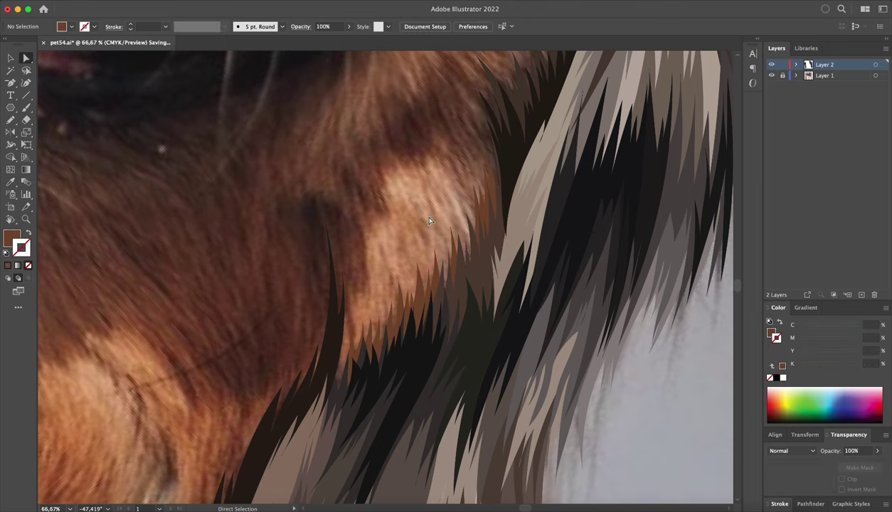
- Draw a zigzag strand over the lighter neck fur and fill it with a photo-sampled colour
key("n")
left_click_drag(429, 221, 537, 206)
mouse_move(471, 222)
left_mouse_down()
mouse_move(515, 242)
mouse_move(500, 238)
left_mouse_up()
key("i")
left_click(489, 213)
left_click(491, 229, "ctrl")
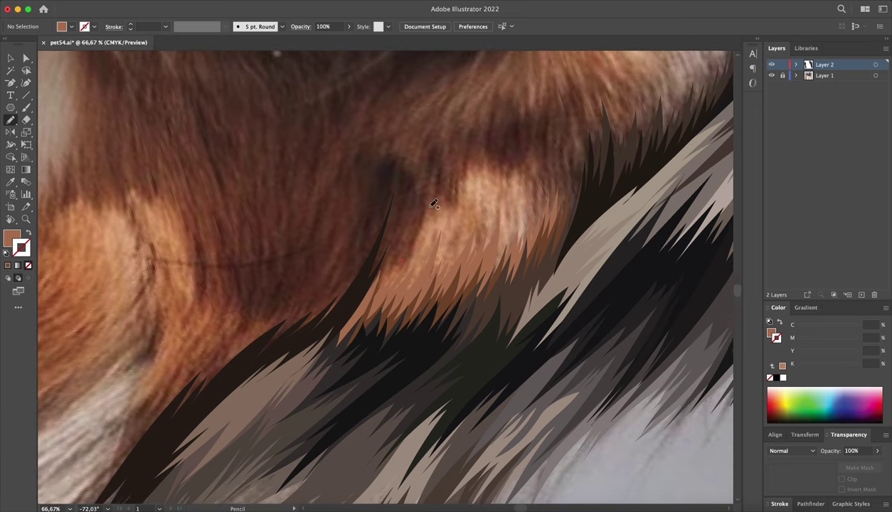
- Add more strands into the light patch, filled with the photo's tan and brown
left_click_drag(434, 201, 367, 308)
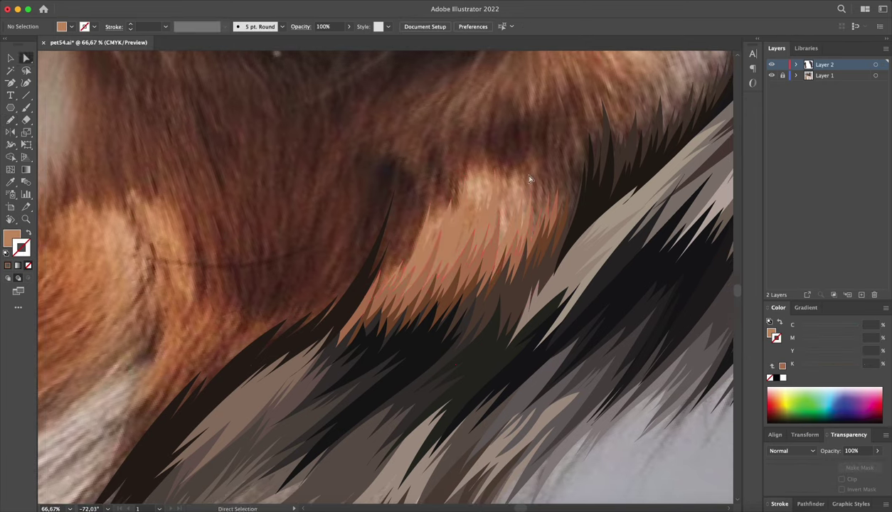
scroll(528, 183, "up", 1)
left_click_drag(454, 227, 498, 182)
key("shift+x")
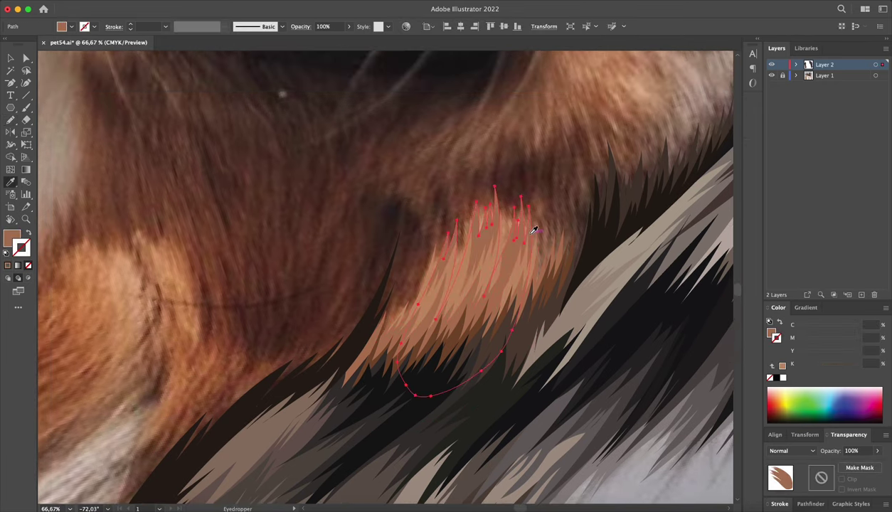
left_click(538, 155, "ctrl")
left_click_drag(599, 188, 446, 291)
key("i")
left_click(482, 284)
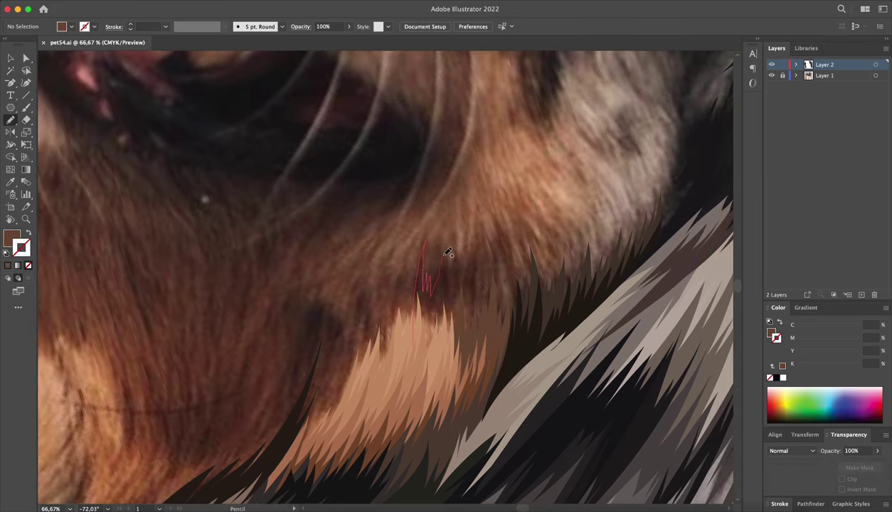
- Sketch a spiky dark fur shape, the left nostril loop, a centre sliver and the nose's bottom rim
left_click_drag(494, 243, 541, 254)
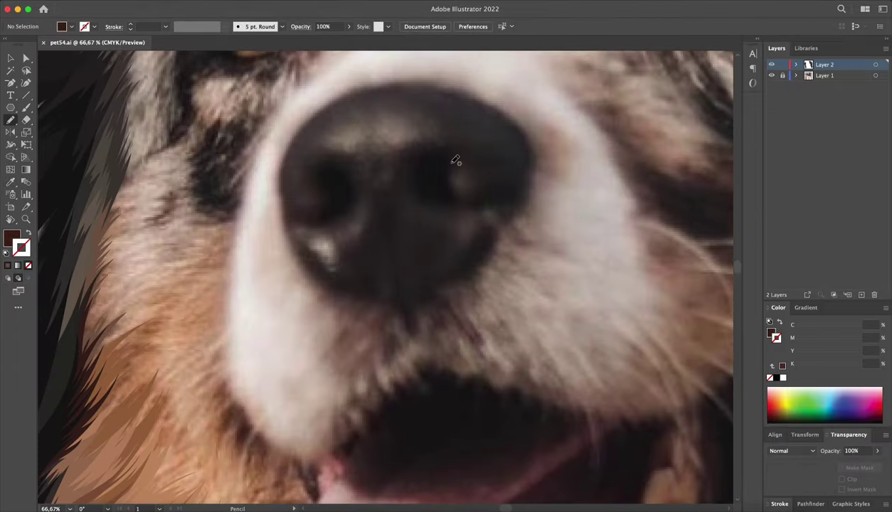
left_click_drag(451, 182, 438, 158)
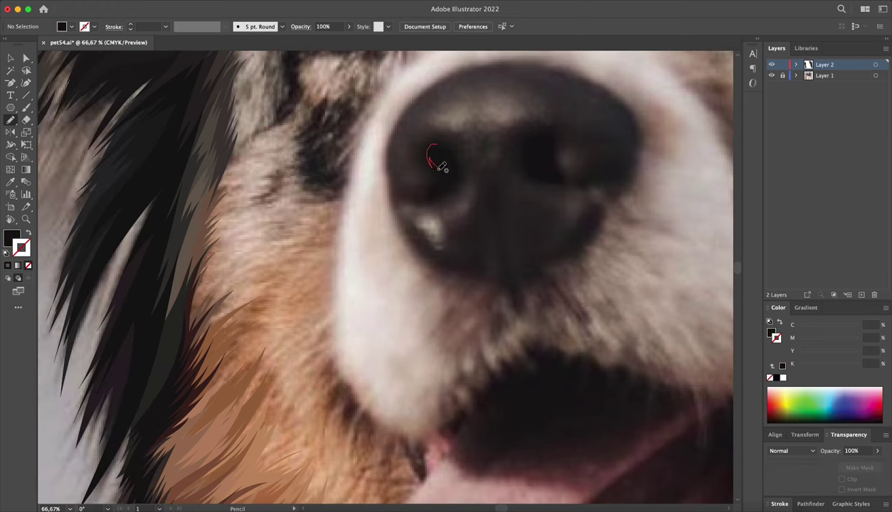
mouse_move(429, 149)
left_mouse_down()
mouse_move(432, 158)
mouse_move(430, 151)
left_mouse_up()
left_click_drag(556, 171, 432, 150)
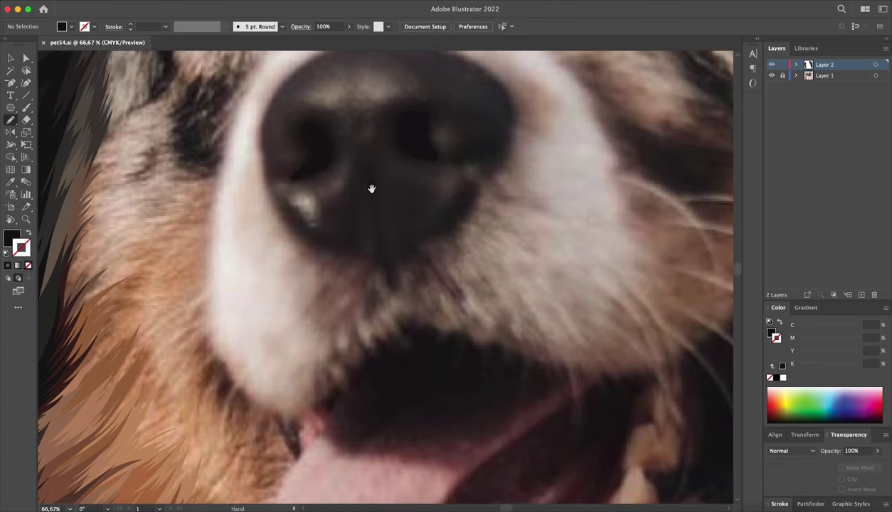
left_click_drag(389, 261, 371, 171)
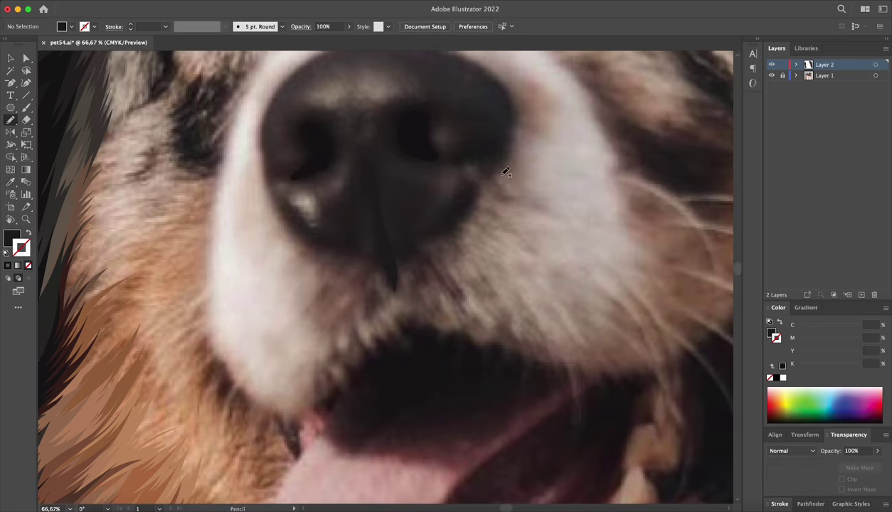
left_click_drag(467, 223, 463, 225)
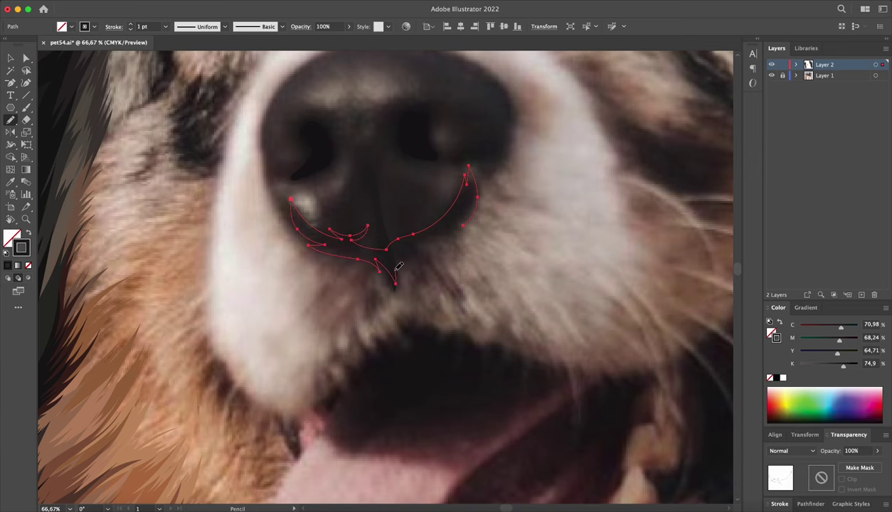
- Fill the bottom rim shape with dark brown sampled from the photo's nose
left_click_drag(453, 225, 462, 225)
key("i")
left_click(484, 187)
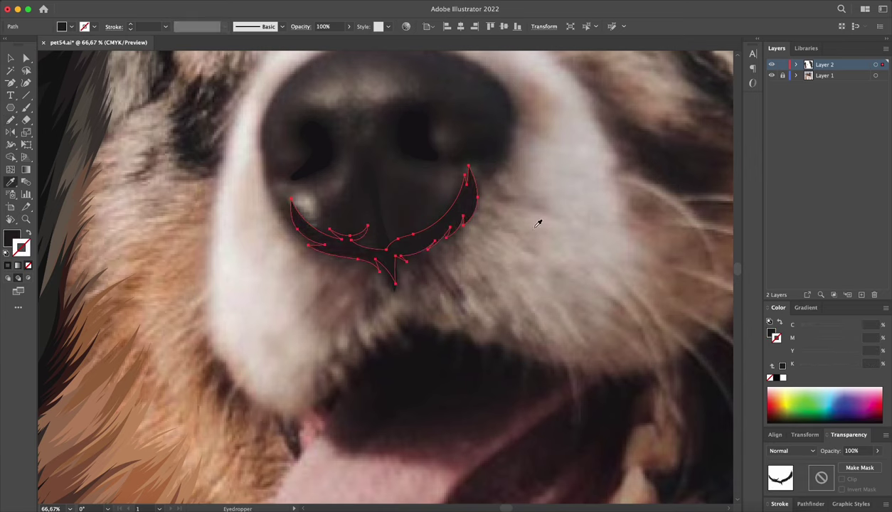
key("ctrl+shift+a")
key("n")
scroll(427, 214, "up", 3)
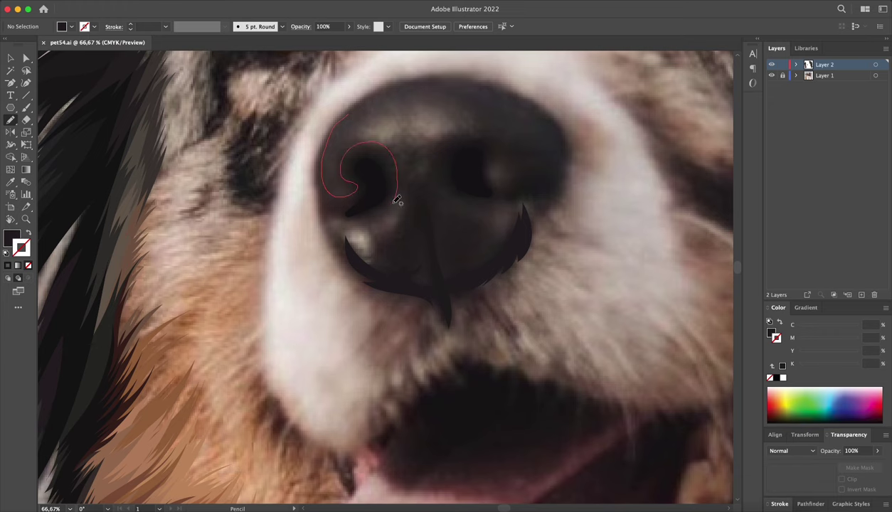
- Draw a swirl inside the left nostril and fill it with dark brown
left_click_drag(331, 222, 323, 156)
key("i")
left_click(349, 156)
key("ctrl+shift+a")
key("n")
scroll(327, 152, "right", 5)
- Fill the left nostril loop with dark brown sampled from the nose
key("i")
left_click(395, 256)
key("ctrl+shift+a")
key("n")
left_click_drag(488, 134, 446, 148)
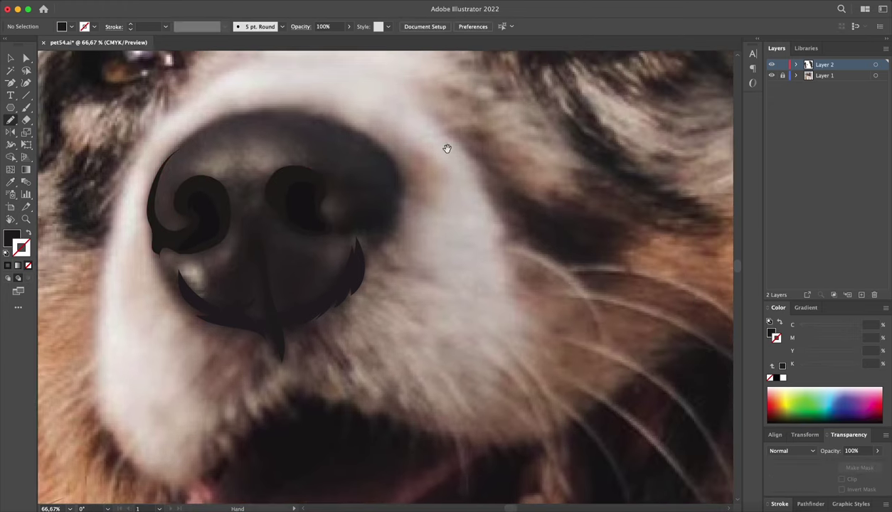
- Trace a curve around the right nostril and fill it with dark brown
left_click_drag(396, 171, 310, 129)
scroll(365, 145, "up", 5)
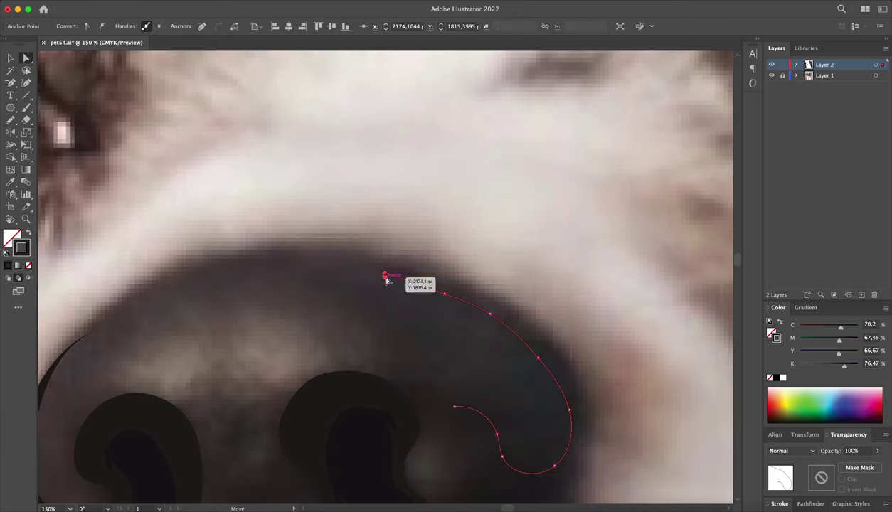
scroll(388, 275, "down", 5)
scroll(436, 223, "down", 2)
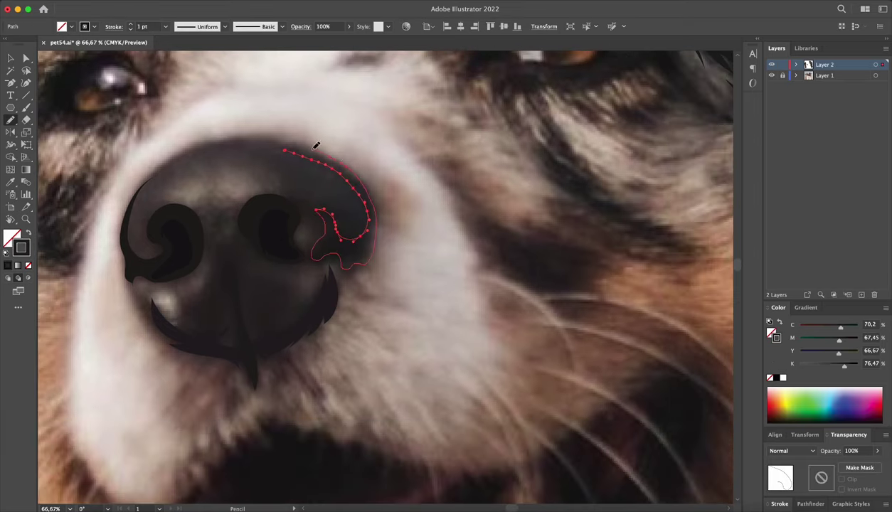
key("i")
left_click(334, 242)
key("ctrl+shift+a")
key("n")
- Draw the upper-right rim and a stroke left of centre, filled dark brown
scroll(493, 207, "down", 2)
left_click_drag(212, 318, 206, 304)
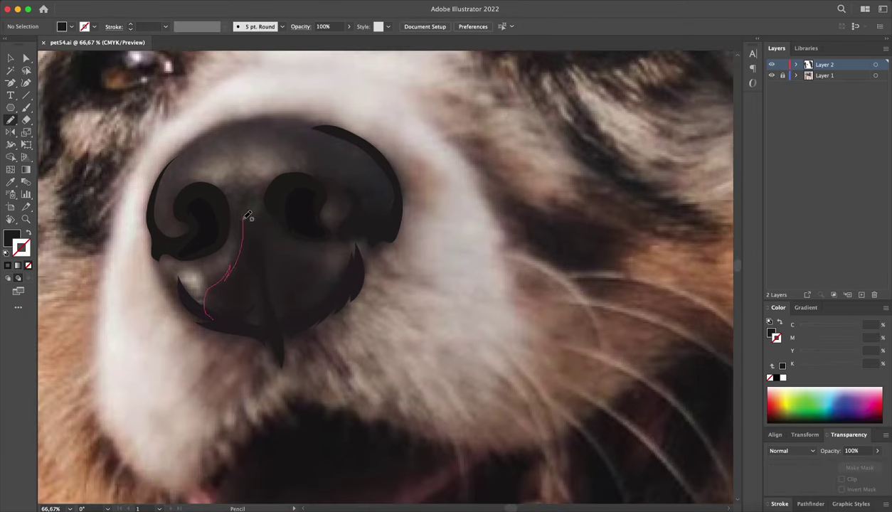
mouse_move(321, 305)
left_mouse_down()
mouse_move(213, 318)
mouse_move(272, 313)
left_mouse_up()
key("i")
left_click(299, 313)
key("ctrl+shift+a")
key("n")
scroll(257, 236, "up", 1)
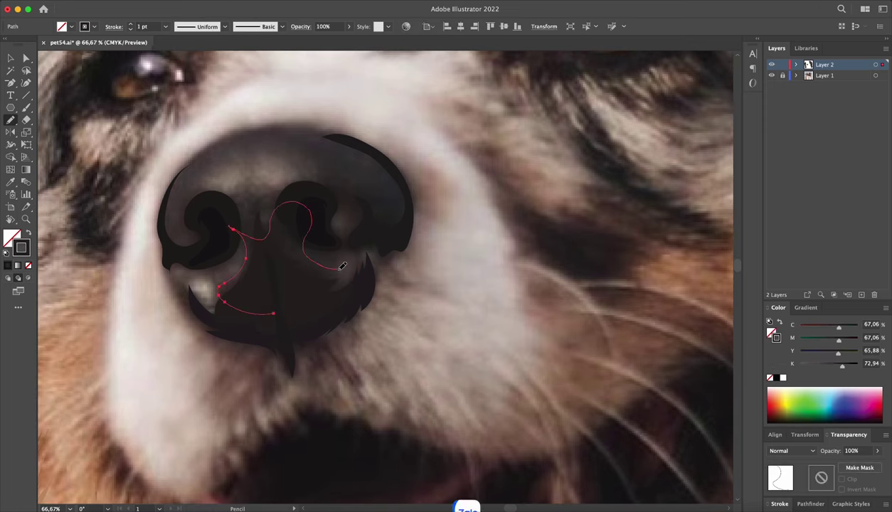
- Outline the dark area between the nostrils and fill it with dark brown
left_click_drag(342, 266, 274, 311)
key("i")
left_click(349, 159)
key("ctrl+shift+a")
key("n")
- Draw the centre nose shape across the upper nose and fill it dark brown
left_click_drag(221, 199, 237, 192)
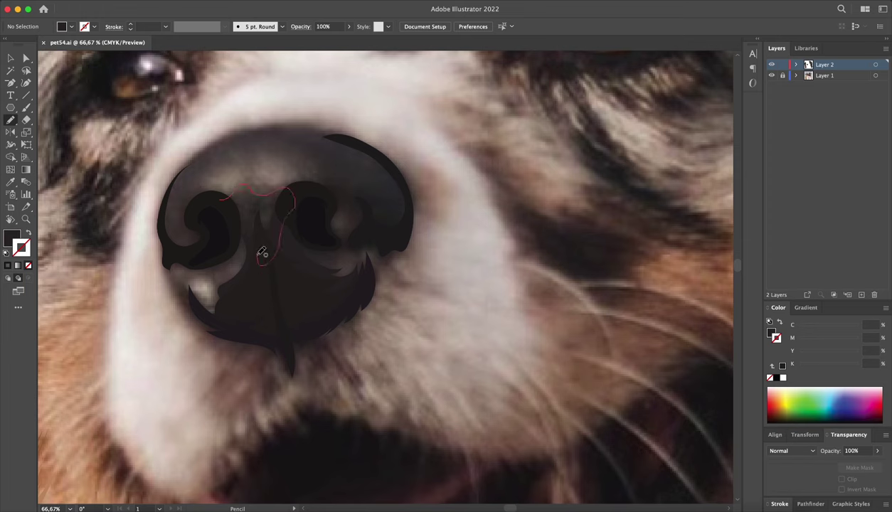
left_click_drag(262, 253, 222, 201)
key("i")
left_click(318, 145)
key("ctrl+shift+a")
key("n")
scroll(222, 196, "up", 1)
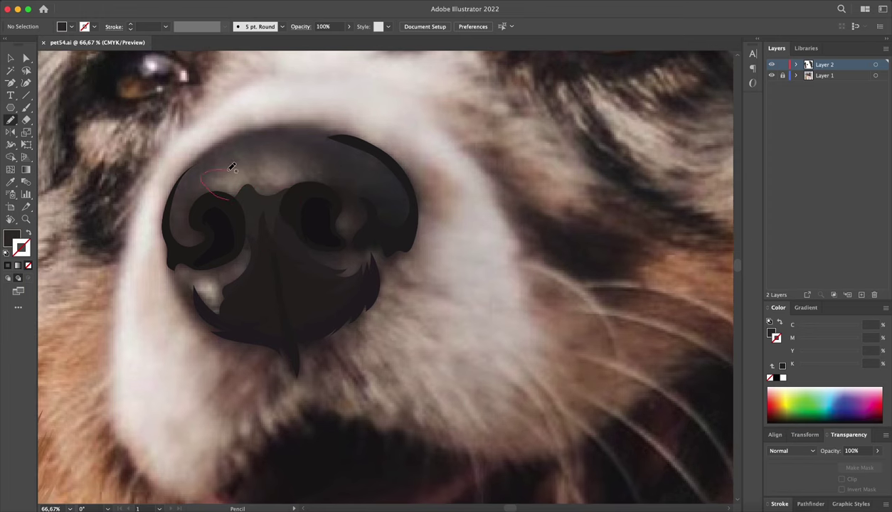
scroll(232, 168, "up", 1)
- Outline a light patch on top of the nose filled with the photo's grey-brown
left_click_drag(228, 210, 234, 229)
key("i")
left_click(313, 169)
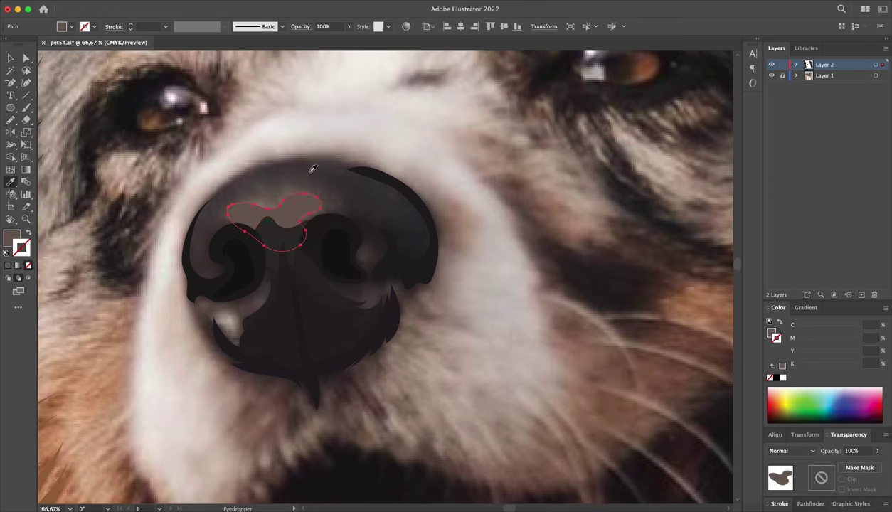
key("ctrl+shift+a")
key("n")
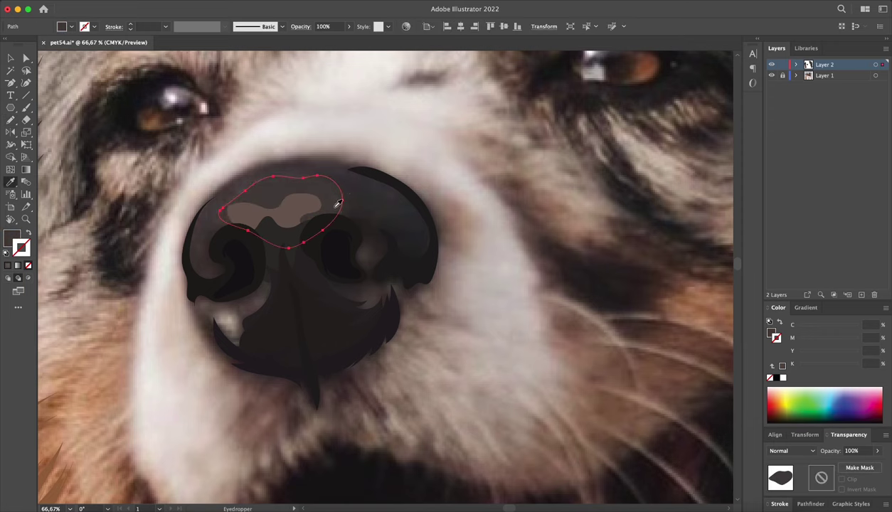
- Add a wider upper-nose highlight and fill a small lower-left shape with light grey
scroll(318, 209, "down", 2)
mouse_move(221, 269)
left_mouse_down()
mouse_move(216, 251)
mouse_move(220, 269)
left_mouse_up()
key("i")
left_click(187, 244)
key("n")
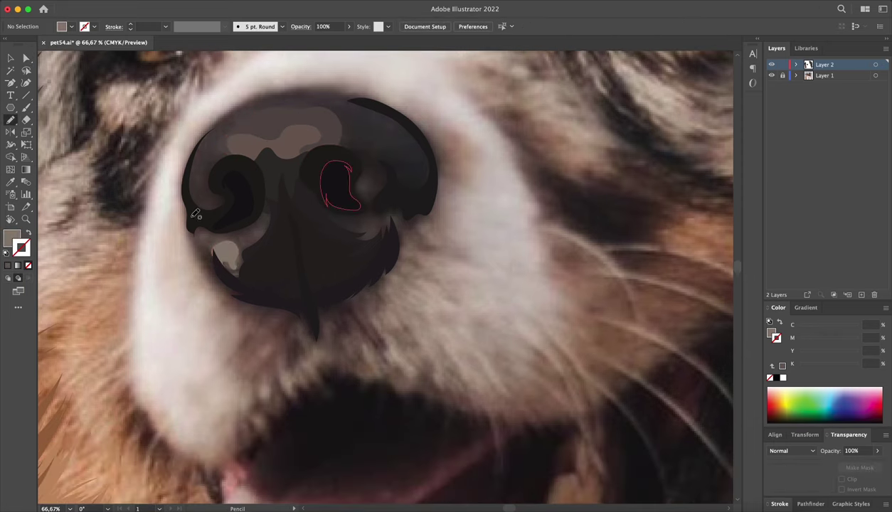
- Draw shading inside the right nostril, a light brown patch and dark shading shapes
left_click_drag(199, 212, 192, 220)
left_click_drag(417, 182, 350, 167)
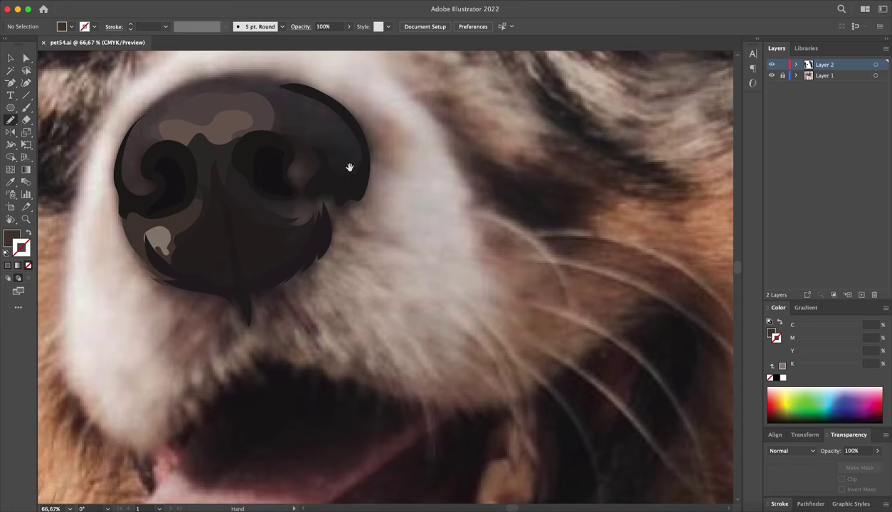
left_click_drag(289, 187, 284, 192)
left_click_drag(253, 133, 296, 132)
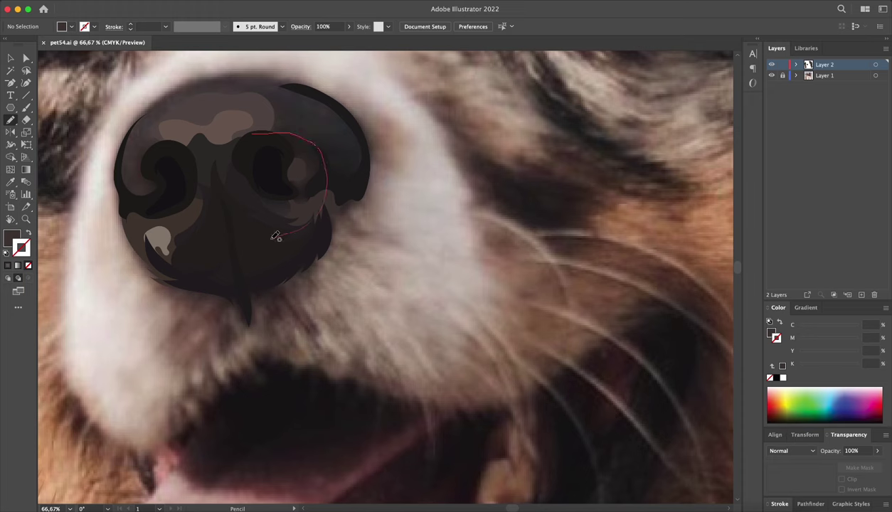
left_click_drag(276, 236, 256, 135)
key("ctrl+minus")
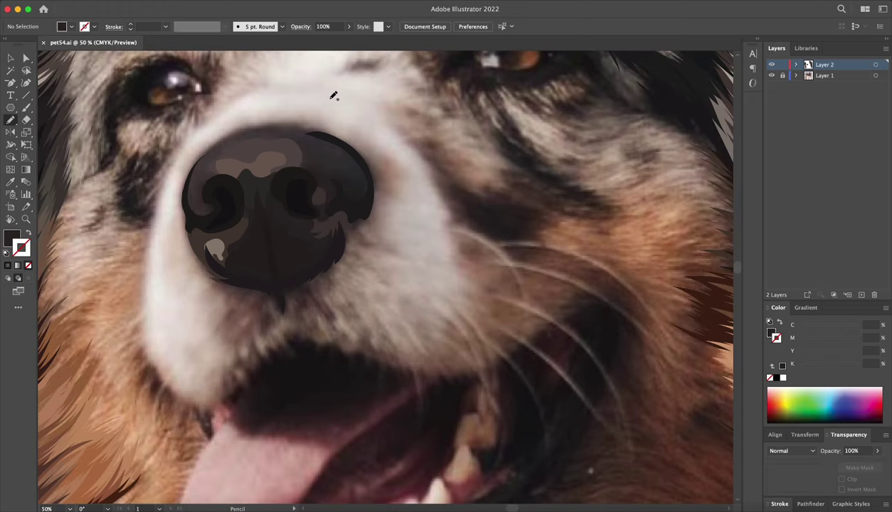
- Add dark shading along the nose's sides and top, then hide the photo to preview
mouse_move(375, 198)
left_mouse_down()
mouse_move(351, 135)
mouse_move(446, 173)
left_mouse_up()
left_click_drag(239, 217, 279, 173)
key("ctrl+plus")
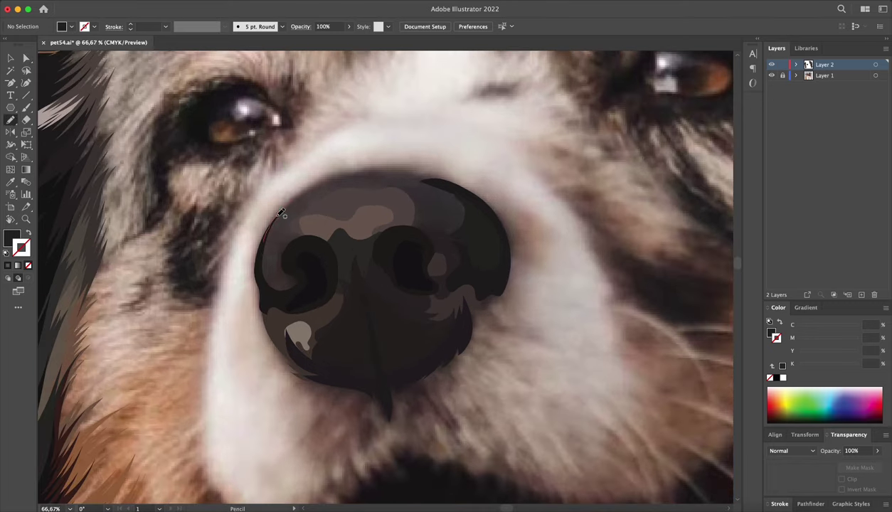
left_click_drag(462, 268, 309, 185)
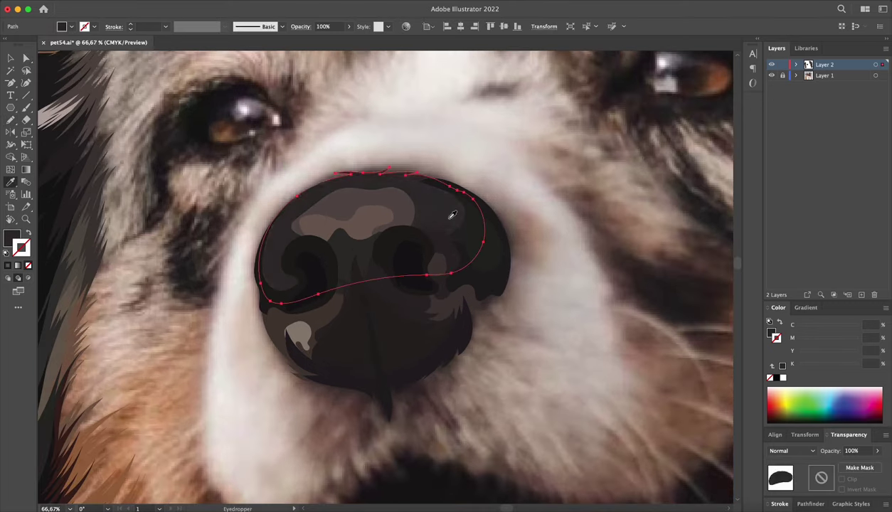
key("v")
key("ctrl+0")
left_click(772, 76)
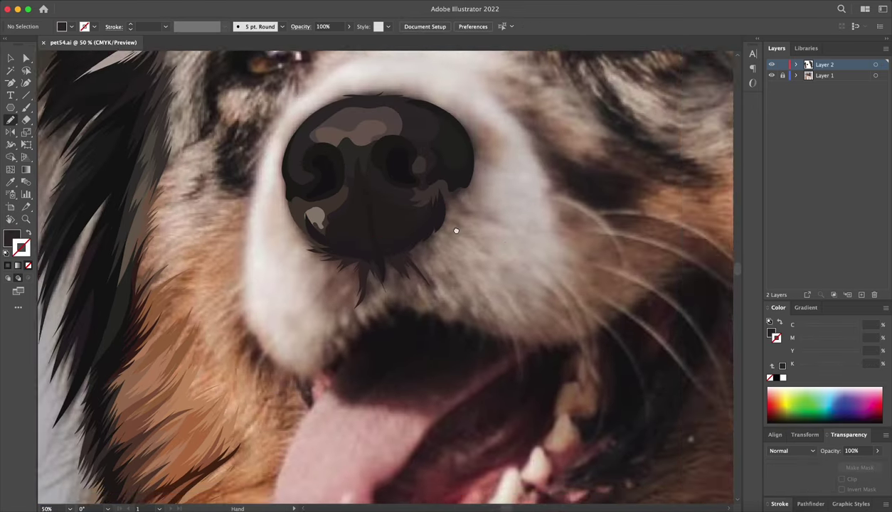
- With the canvas rotated to about -30°, draw curling strands around the left nostril
left_click_drag(456, 230, 422, 195)
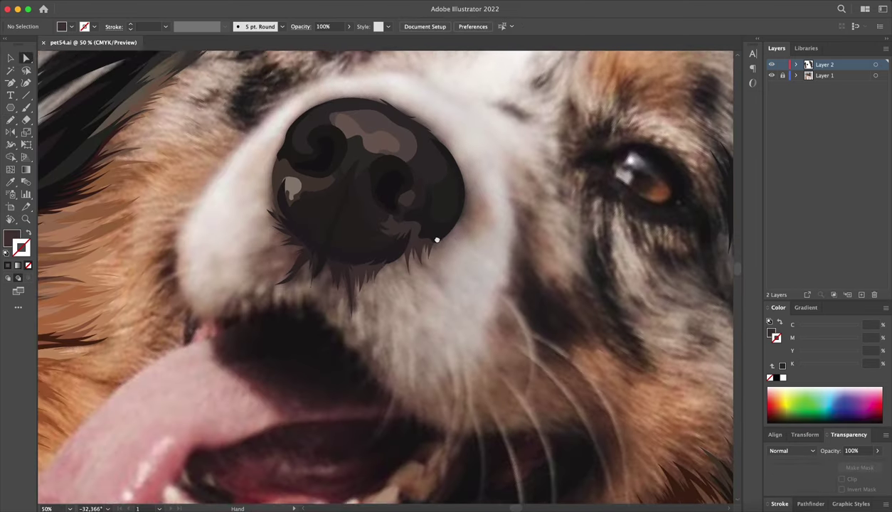
key("shift+h")
left_click_drag(434, 239, 446, 194)
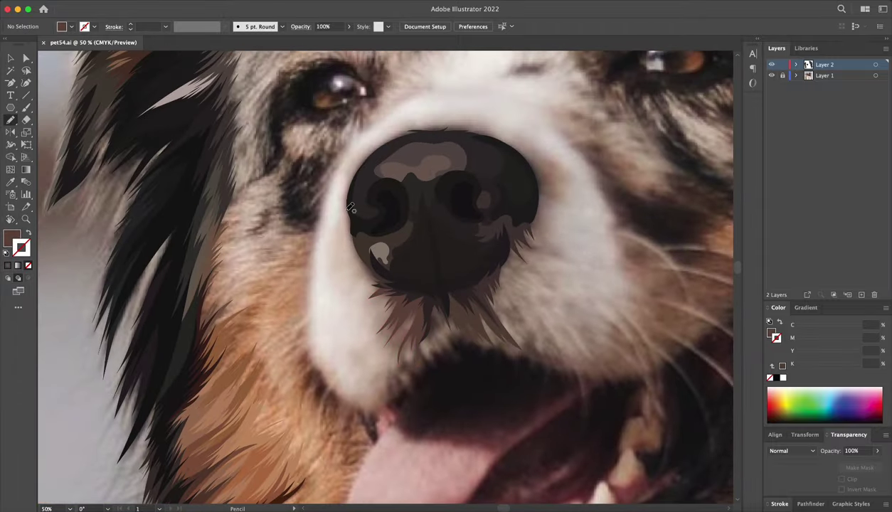
left_click_drag(350, 208, 351, 233)
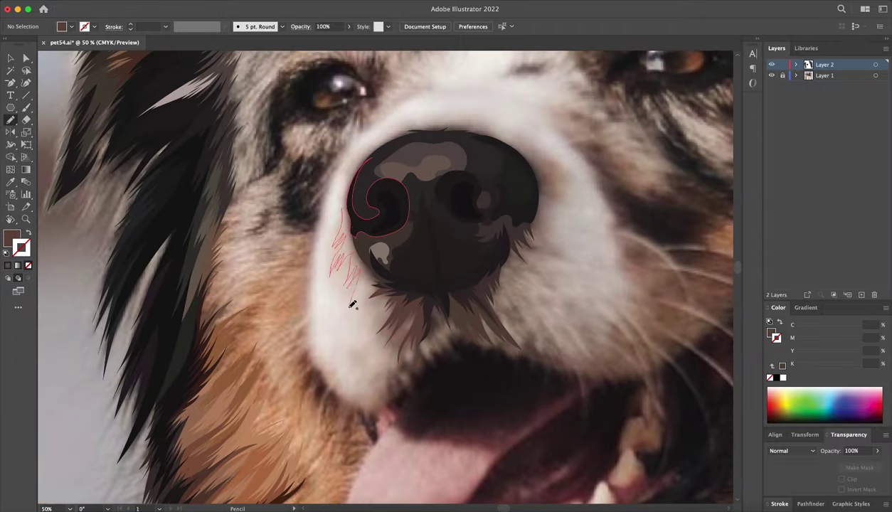
left_click_drag(352, 305, 363, 342)
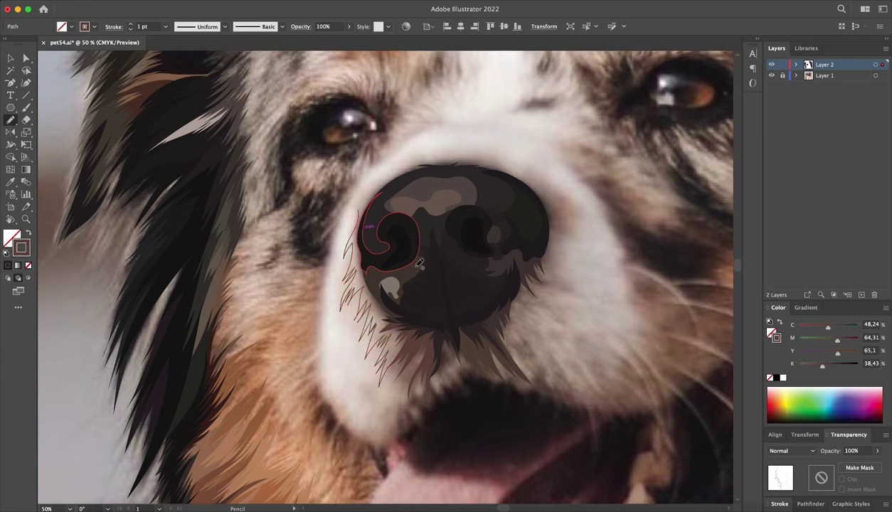
key("ctrl+shift+a")
left_click_drag(384, 309, 402, 267)
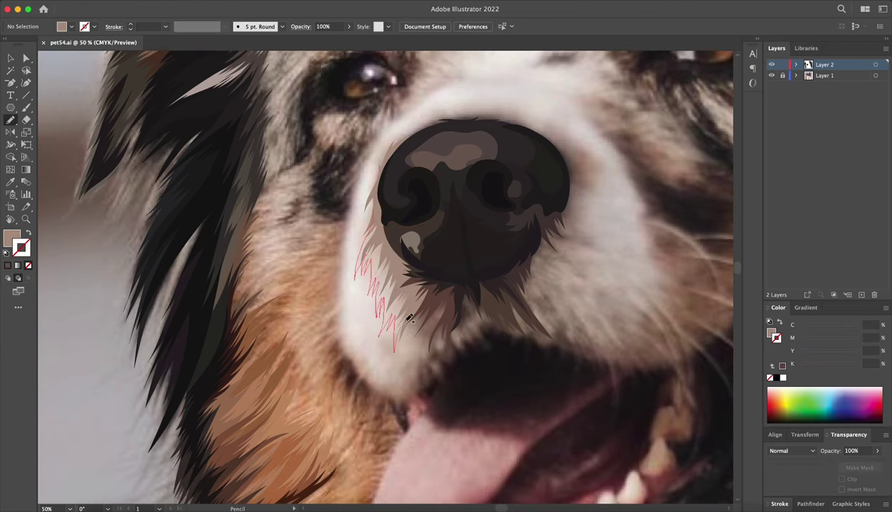
- Draw zigzag fur strands left of and hanging below the nose, and save the file
left_click_drag(409, 318, 399, 303)
scroll(347, 217, "down", 3)
left_click_drag(372, 243, 367, 249)
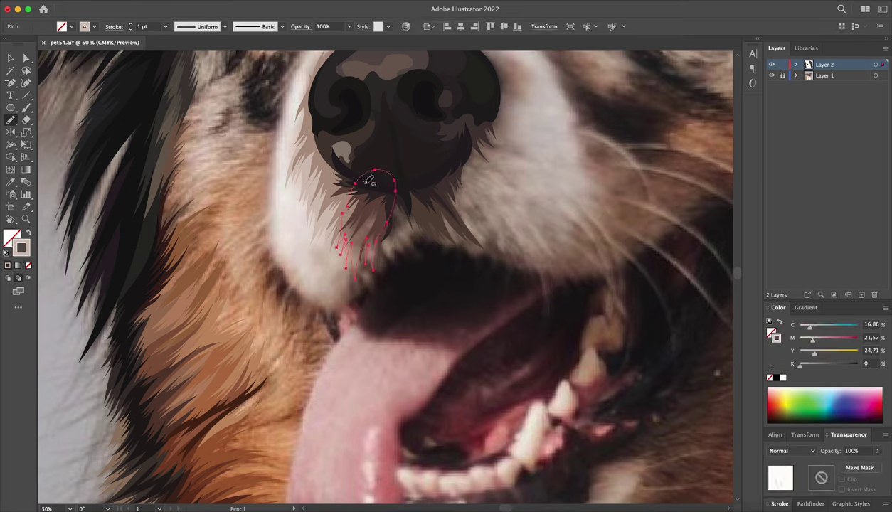
scroll(369, 236, "down", 3)
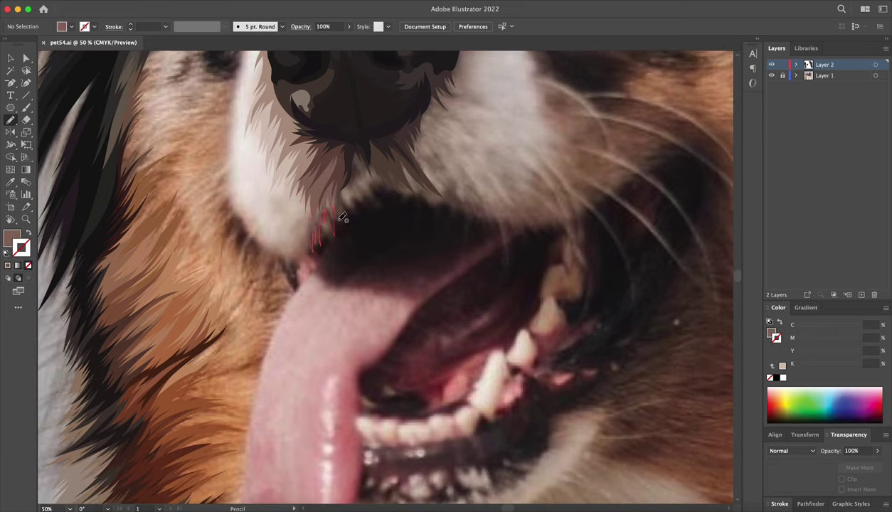
left_click_drag(367, 118, 367, 117)
key("ctrl+1")
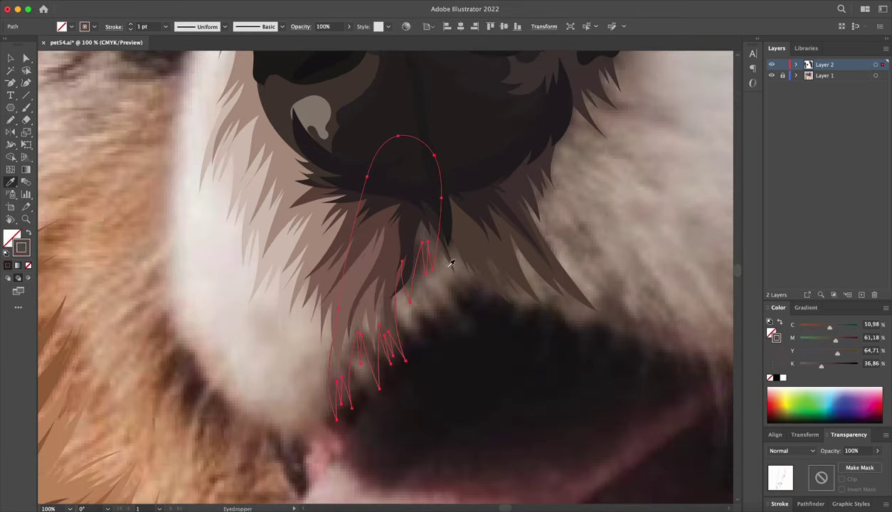
key("ctrl+shift+a")
key("ctrl+s")
key("ctrl+minus")
key("ctrl+minus")
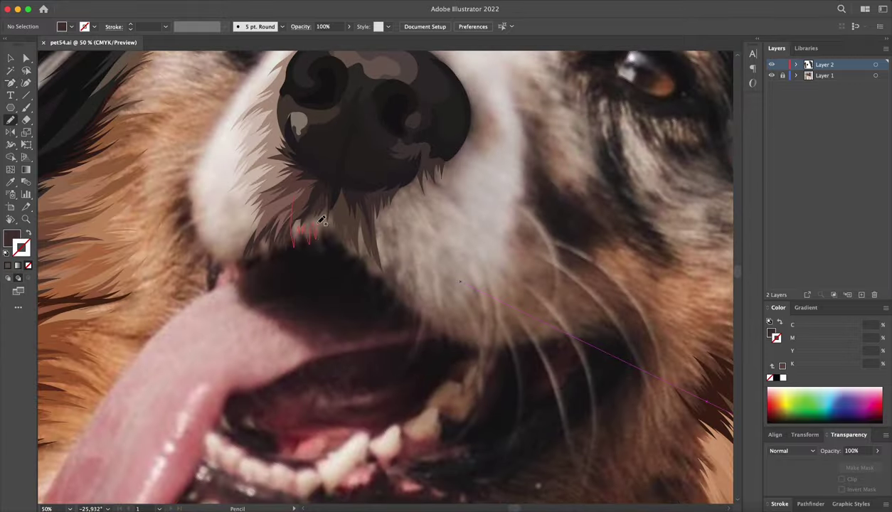
- Draw zigzag fur strands down the white muzzle and chin
left_click_drag(282, 175, 302, 179)
scroll(494, 334, "up", 3)
scroll(483, 372, "down", 4)
scroll(469, 90, "up", 2)
scroll(470, 90, "down", 2)
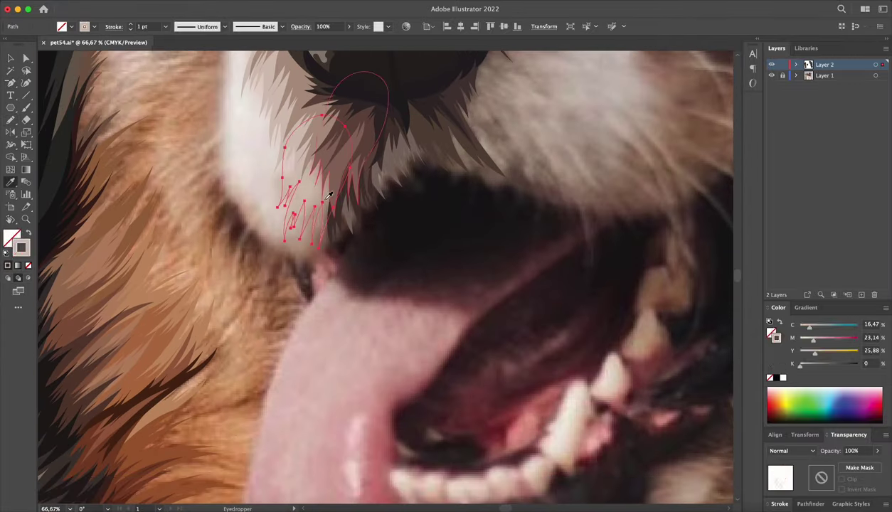
scroll(261, 143, "down", 3)
left_click_drag(301, 167, 331, 123)
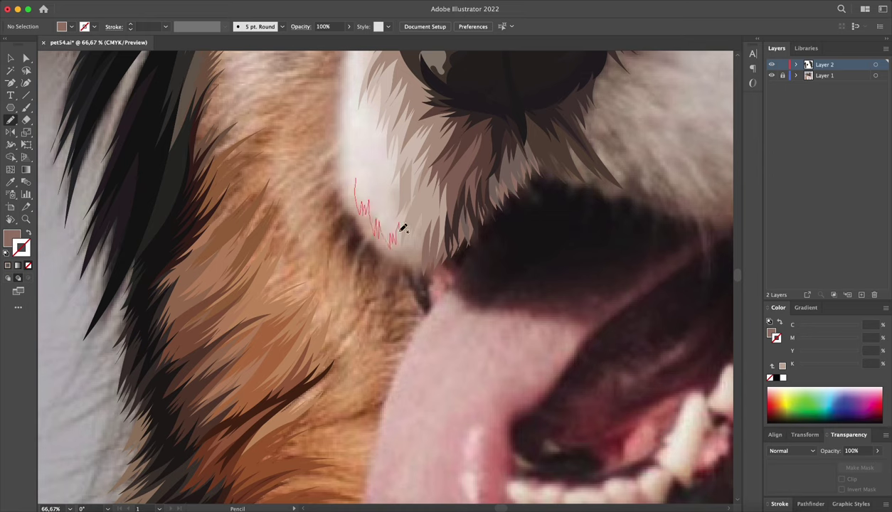
left_click_drag(403, 227, 444, 161)
- Fill the muzzle strands with tan fur colour sampled from the photo
key("i")
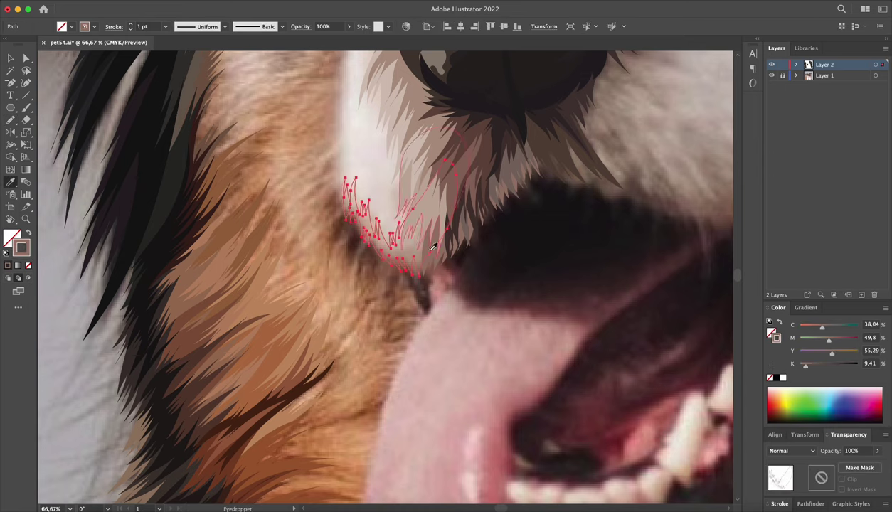
left_click(398, 178)
key("n")
key("ctrl+shift+a")
- Draw a fresh set of spiky fur strands on the white chin
scroll(354, 169, "up", 2)
left_click_drag(371, 107, 377, 149)
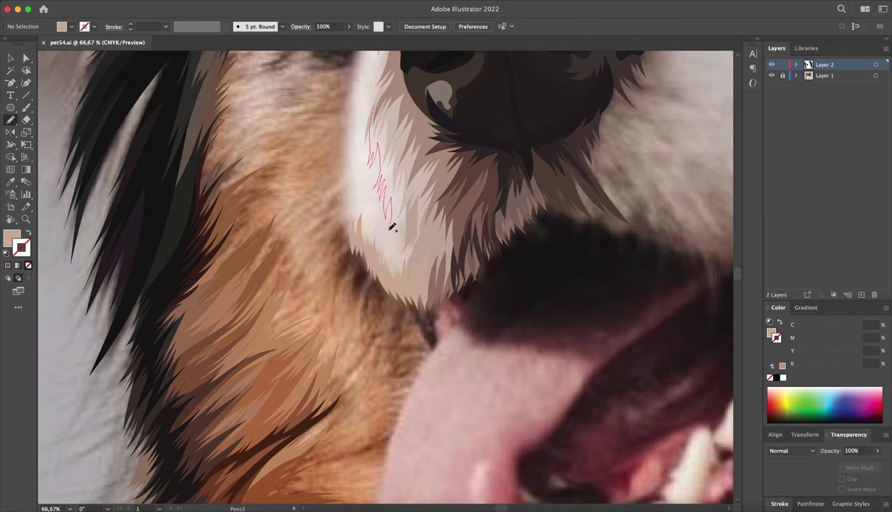
left_click_drag(402, 114, 372, 107)
key("ctrl+shift+a")
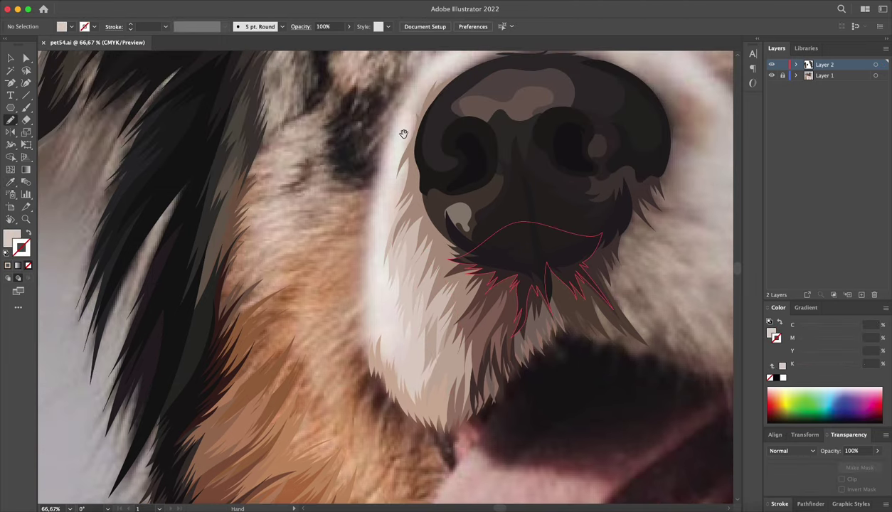
- Draw dark brown zigzag fur spikes along the white muzzle's left edge
key("a")
left_click_drag(404, 125, 372, 213)
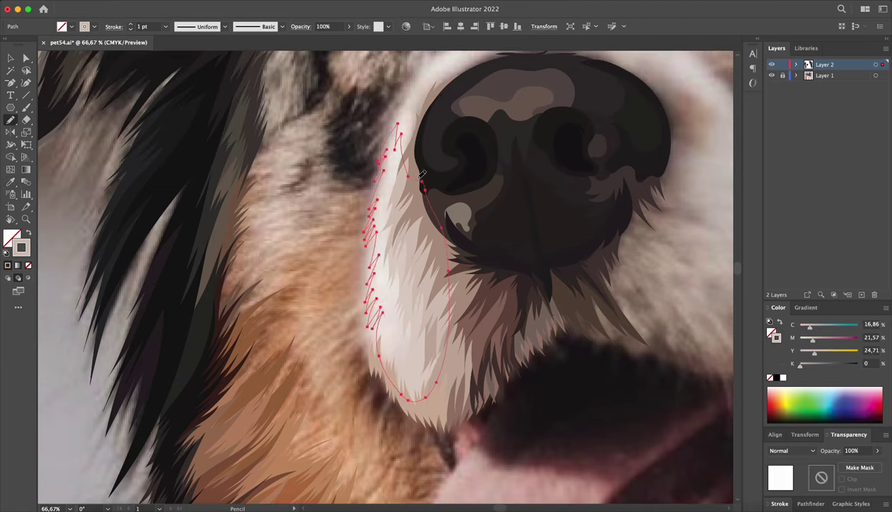
left_click_drag(384, 357, 390, 150)
key("ctrl+shift+a")
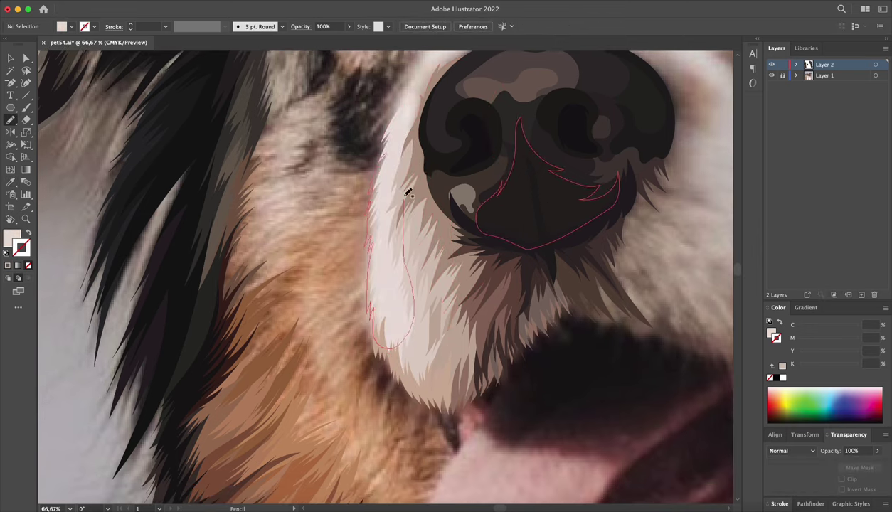
scroll(408, 193, "up", 5)
scroll(321, 278, "down", 5)
scroll(320, 365, "down", 3)
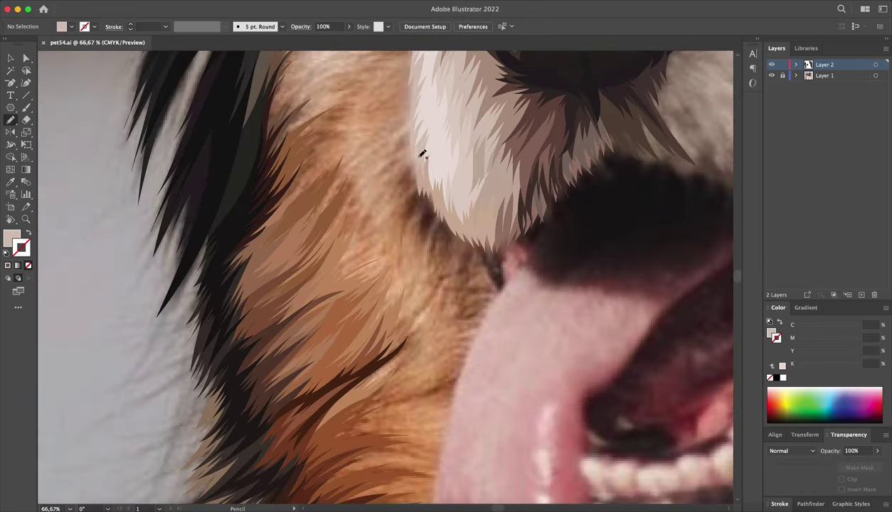
- Add zigzag fur strands in the white chin fur beside the tongue
left_click_drag(452, 240, 430, 206)
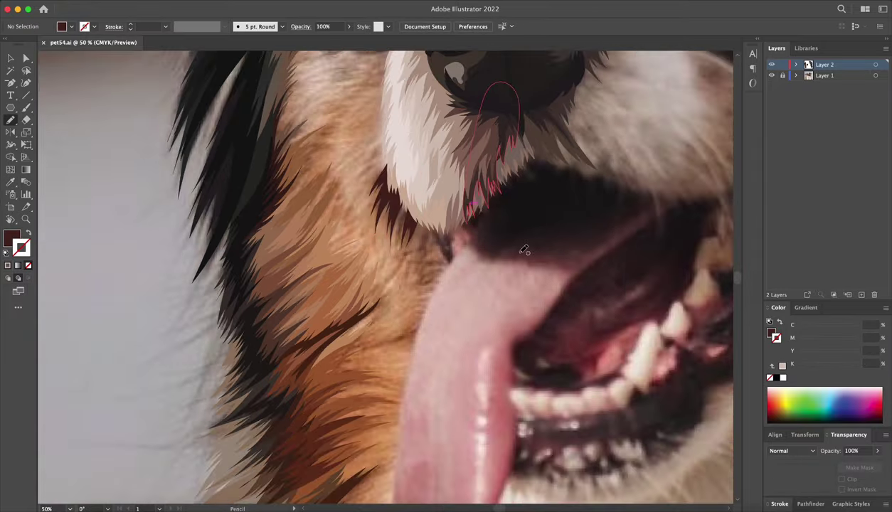
scroll(470, 213, "down", 3)
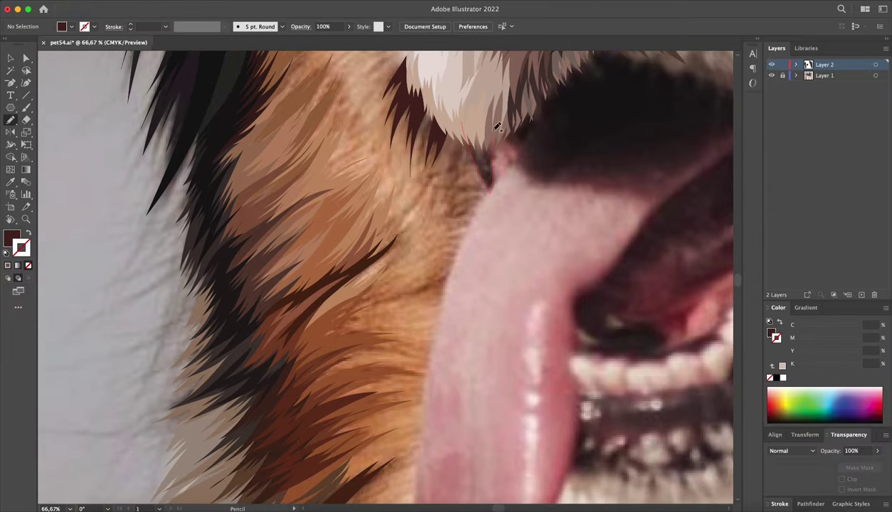
left_click_drag(497, 127, 418, 86)
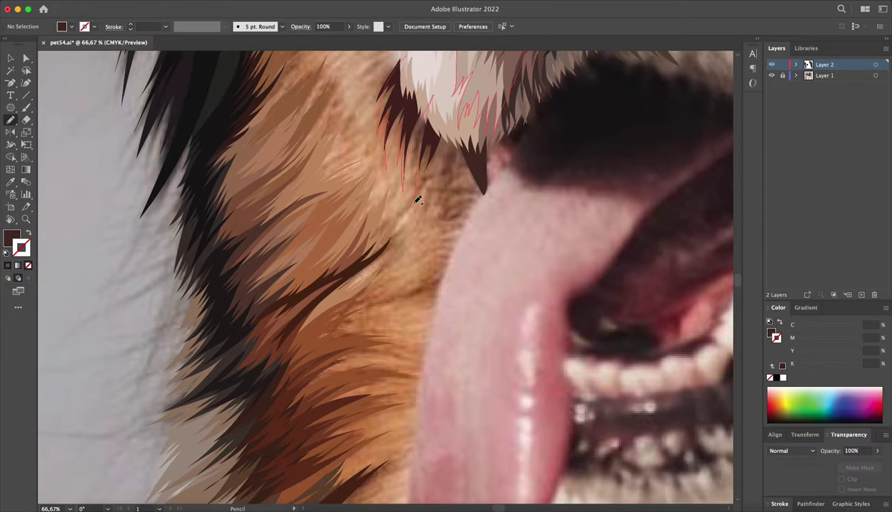
left_click_drag(449, 57, 441, 68)
scroll(427, 99, "down", 1)
scroll(407, 121, "up", 1)
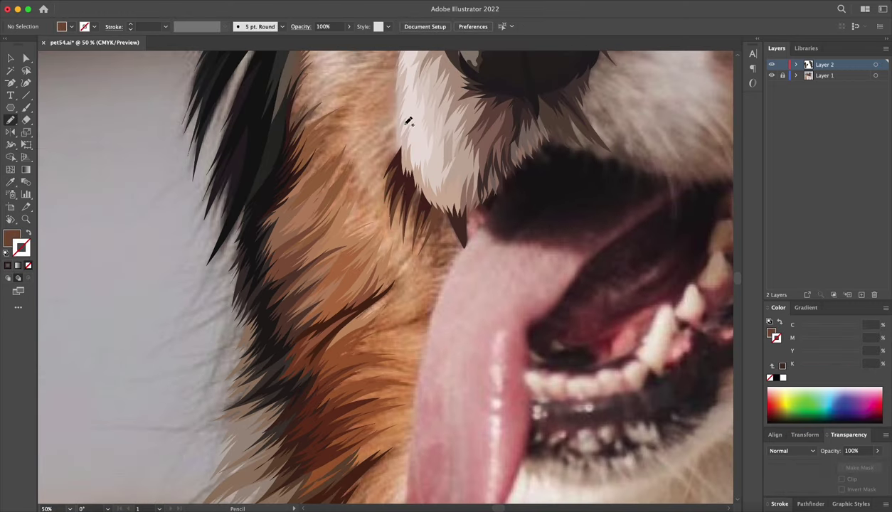
scroll(396, 224, "up", 1)
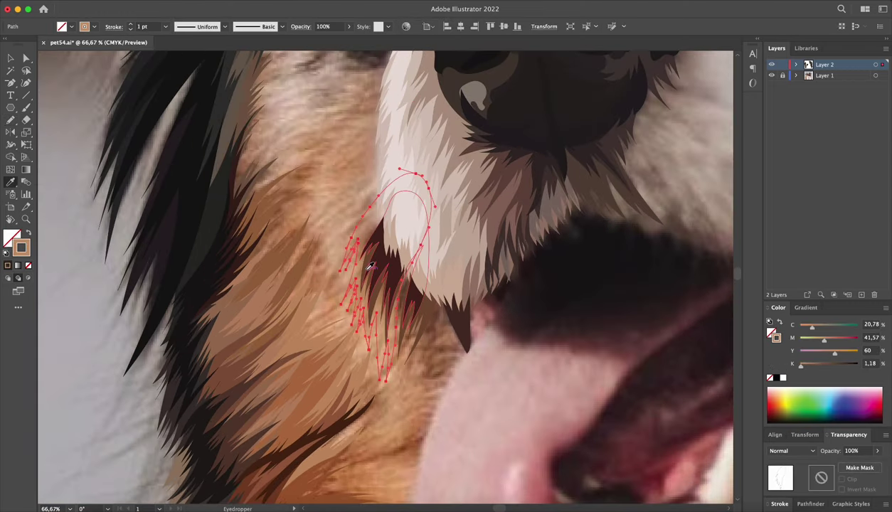
- Draw sampled tan fur strands across the brown cheek near the mouth corner
mouse_move(418, 262)
left_mouse_down()
mouse_move(454, 191)
mouse_move(468, 206)
left_mouse_up()
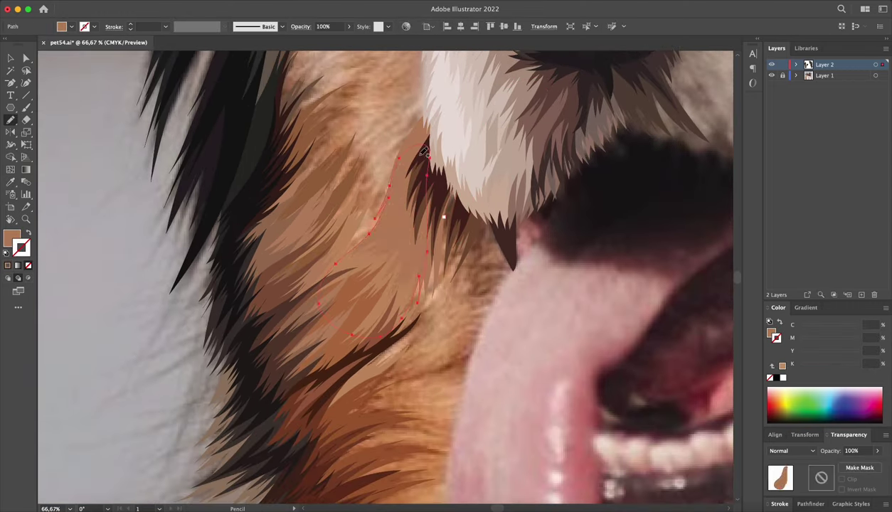
scroll(388, 111, "down", 5)
scroll(437, 165, "up", 3)
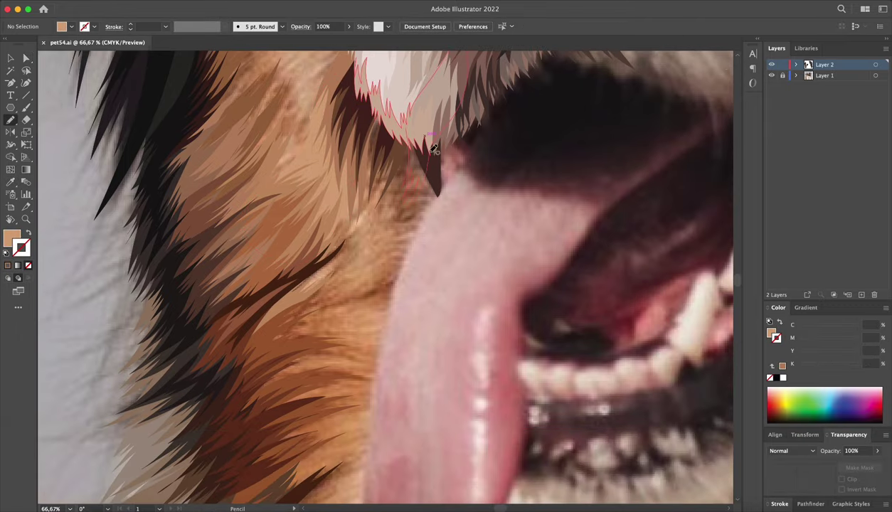
key("a")
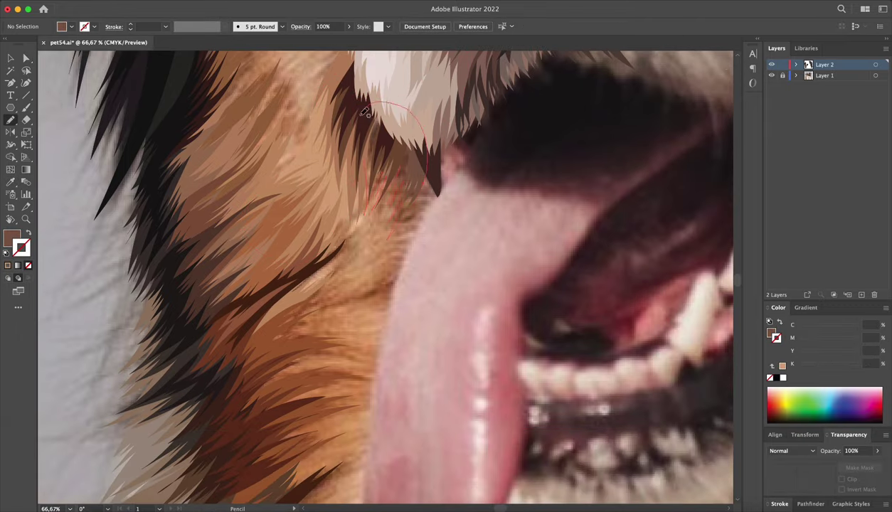
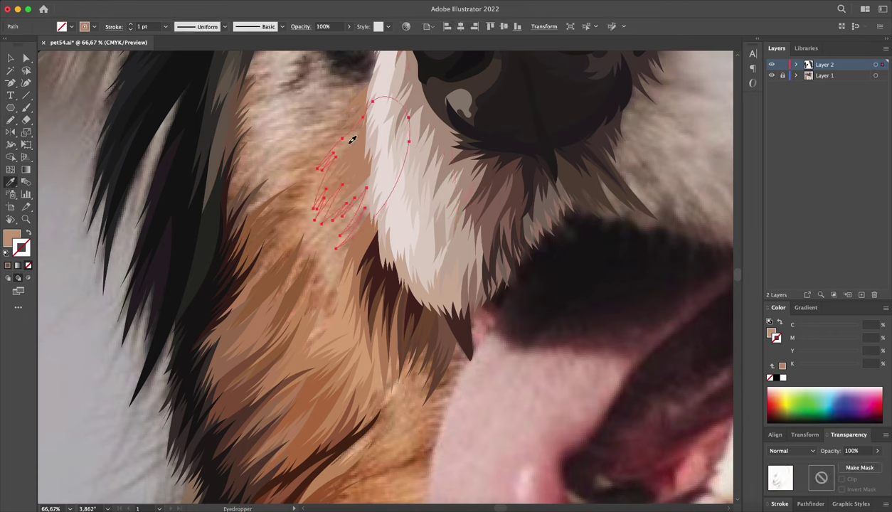
- Pencil-draw four jagged fur shapes beside, below and at the edge of the nose
scroll(346, 154, "down", 3)
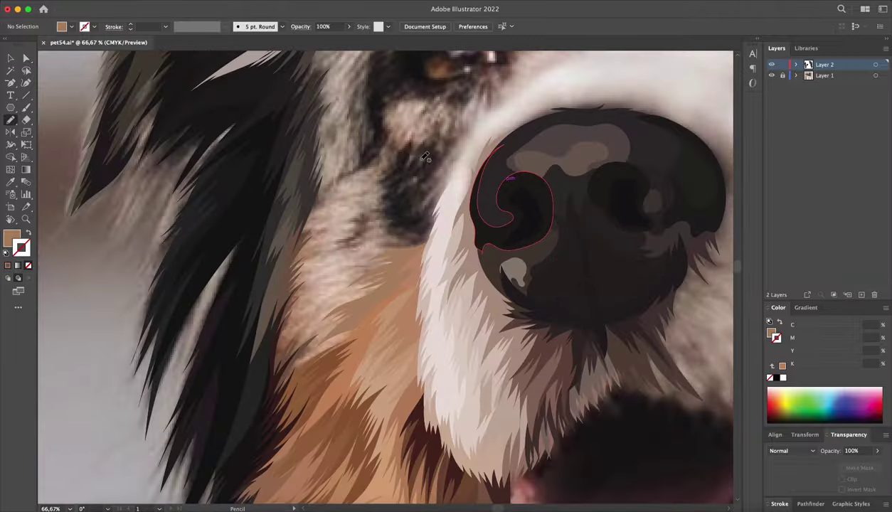
left_click_drag(456, 145, 457, 205)
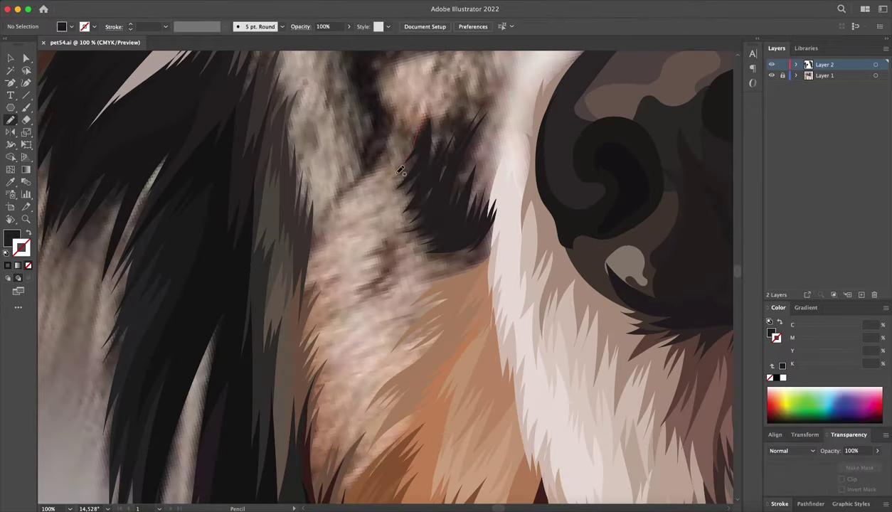
left_click_drag(437, 273, 441, 138)
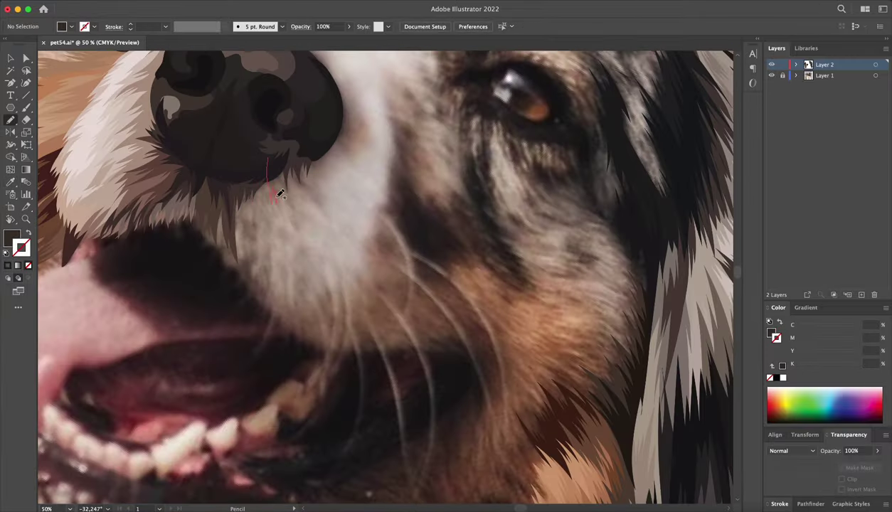
left_click_drag(279, 194, 296, 220)
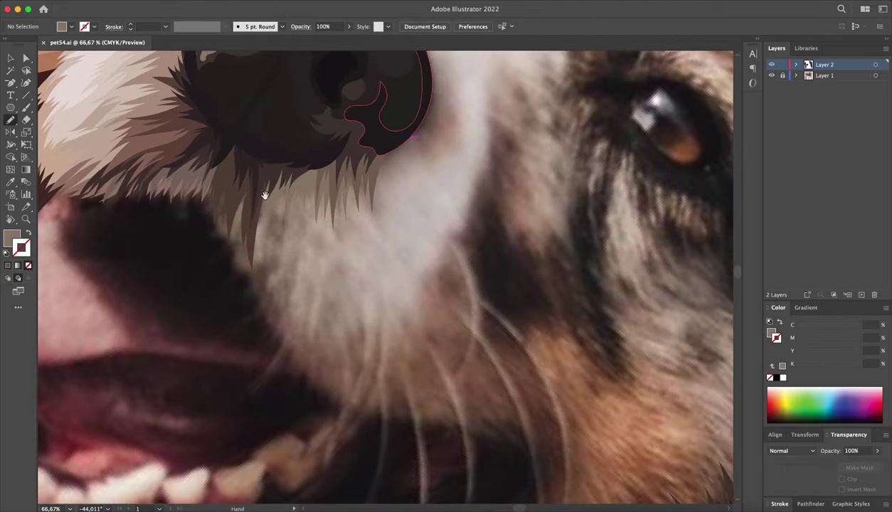
left_click_drag(257, 238, 285, 229)
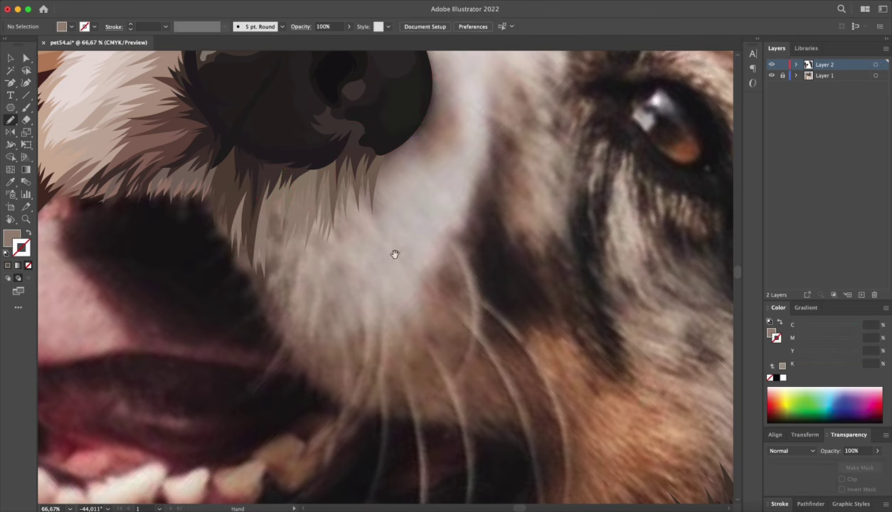
- Draw a zigzag fur shape along the lower lip
left_click_drag(395, 254, 414, 228)
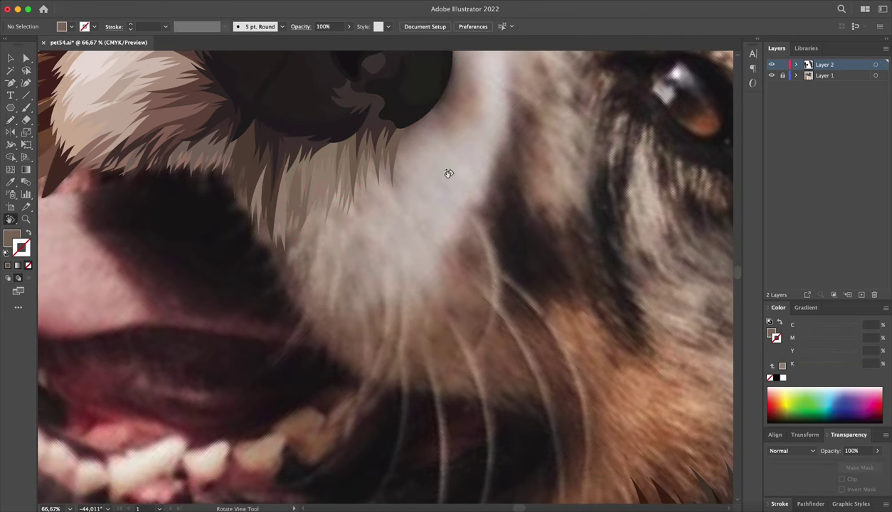
mouse_move(448, 175)
left_mouse_down()
mouse_move(390, 258)
mouse_move(412, 206)
left_mouse_up()
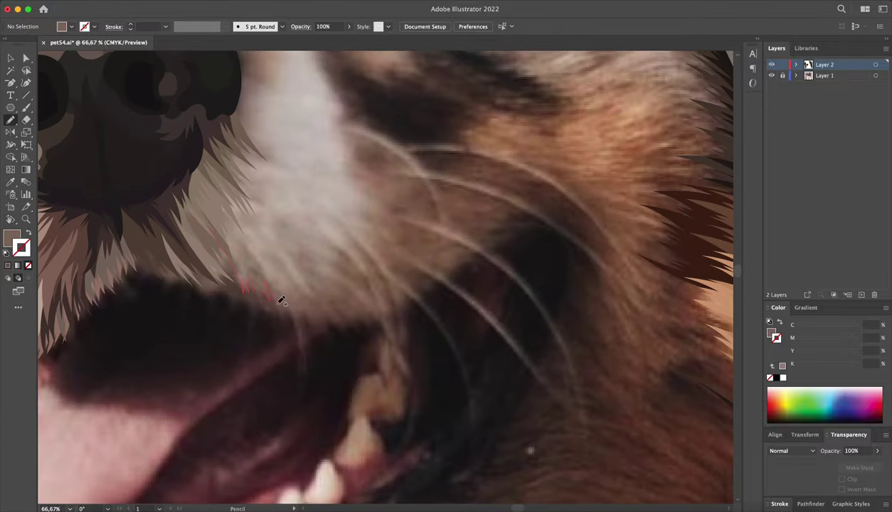
left_click_drag(281, 301, 174, 241)
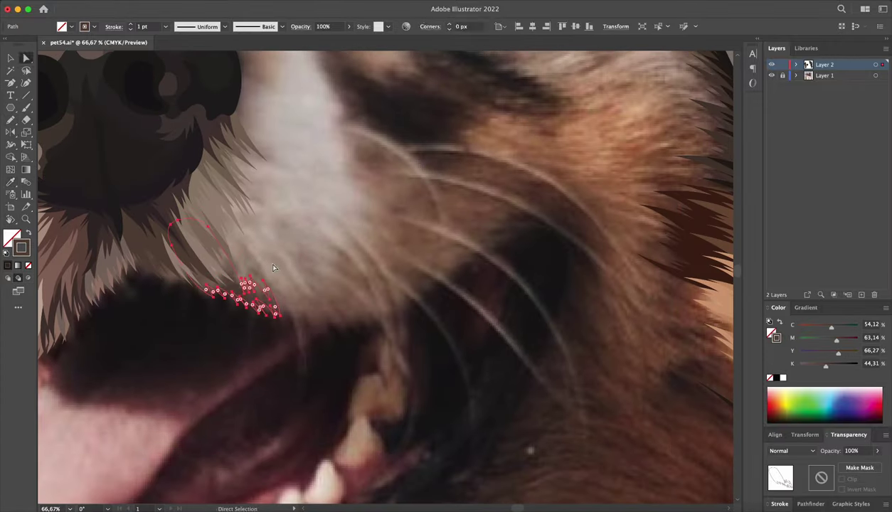
key("ctrl+z")
- Draw a zigzag fur shape along the lower jaw and fill it with sampled brown
scroll(374, 229, "left", 2)
scroll(235, 262, "down", 2)
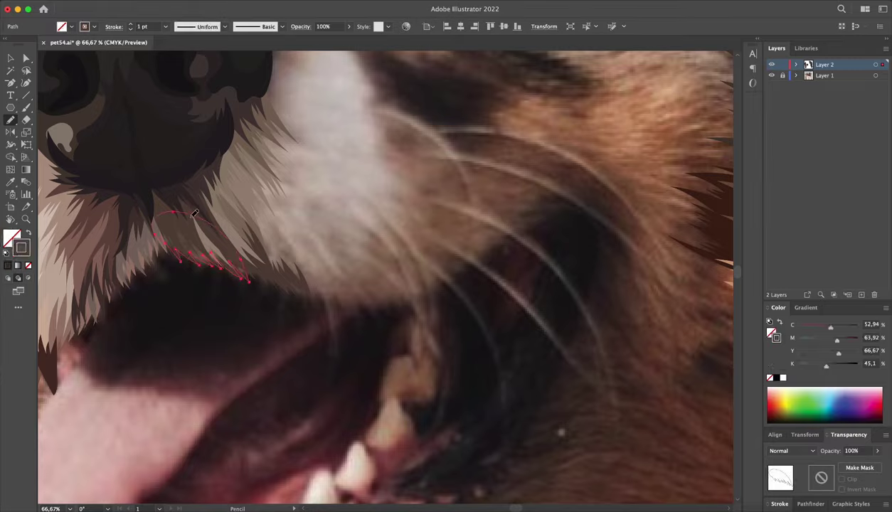
scroll(364, 279, "up", 4)
scroll(411, 314, "down", 5)
scroll(456, 185, "right", 2)
scroll(455, 185, "down", 2)
scroll(427, 142, "right", 1)
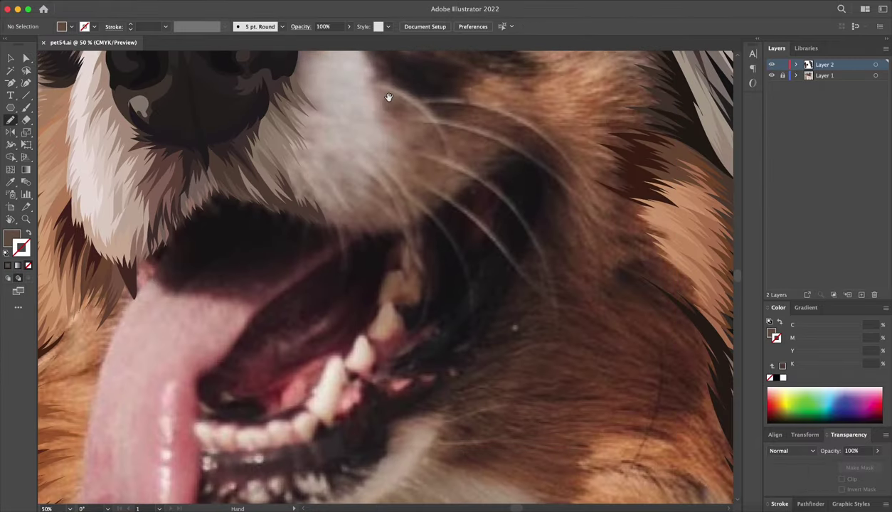
scroll(354, 139, "right", 2)
scroll(313, 189, "right", 1)
left_click_drag(254, 221, 311, 226)
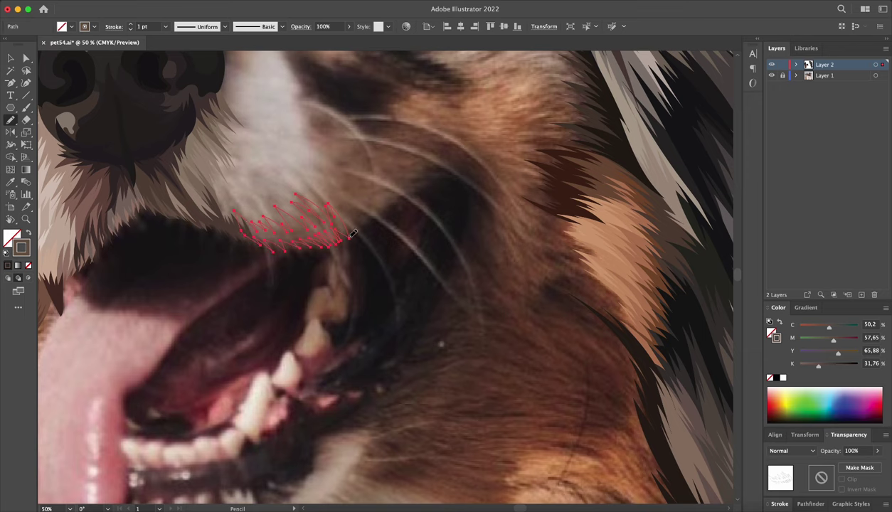
key("i")
left_click(299, 229)
key("ctrl+shift+a")
- Add a small fur shape on the lower lip filled with sampled fur colour
key("a")
left_click_drag(232, 189, 262, 179)
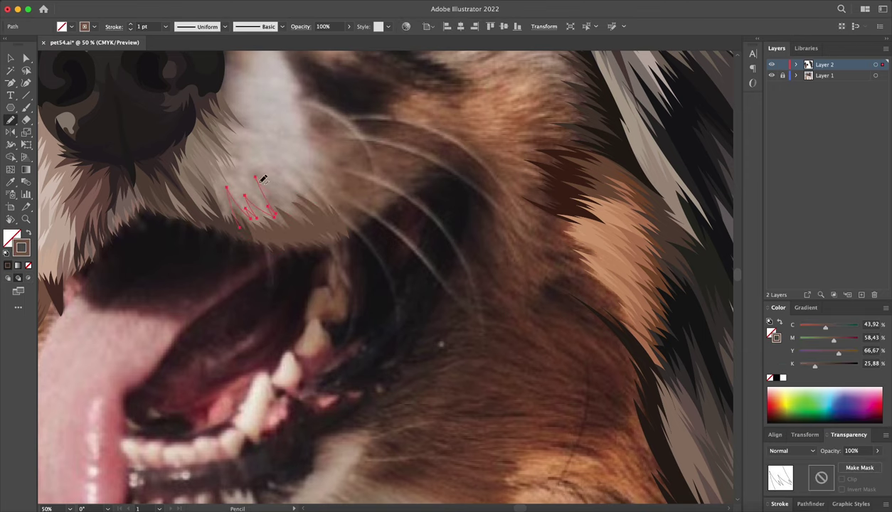
scroll(262, 231, "up", 5)
key("i")
left_click(384, 231)
key("ctrl+shift+a")
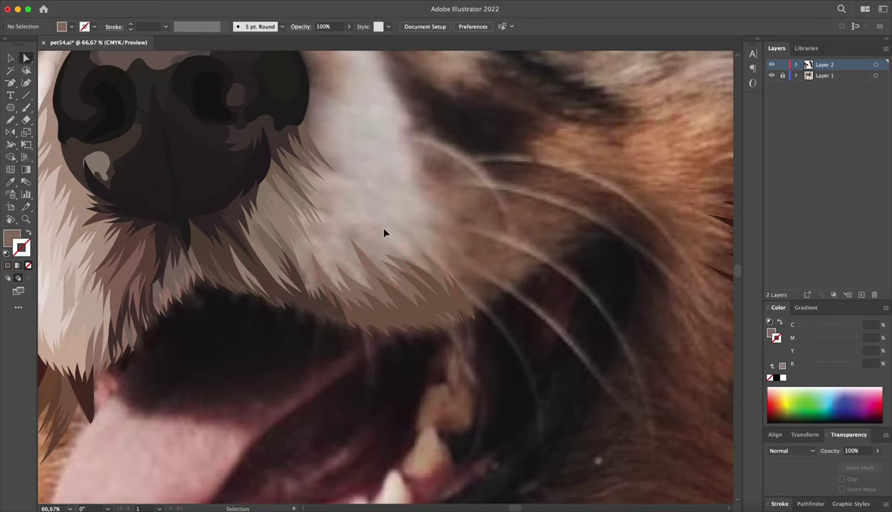
- Draw a fur shape below the nose and fill it with sampled colour
scroll(384, 231, "up", 3)
left_click_drag(473, 151, 347, 242)
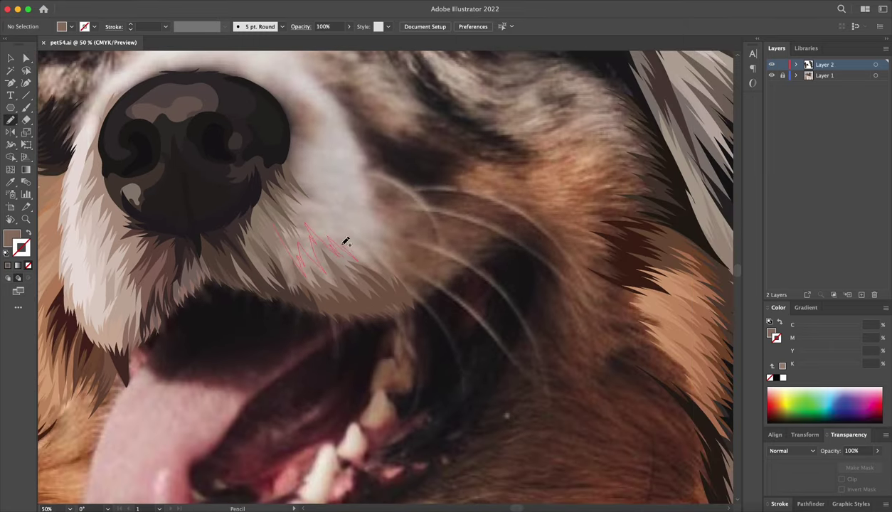
left_click_drag(267, 251, 267, 250)
key("i")
left_click(329, 235)
key("ctrl+shift+a")
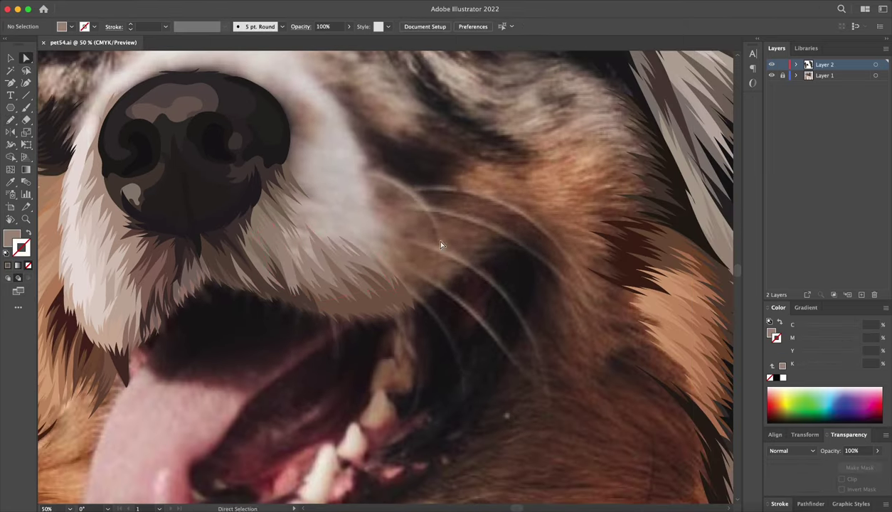
- Draw another zigzag fur stroke below the nose
scroll(371, 203, "down", 2)
scroll(371, 203, "down", 2)
scroll(372, 203, "left", 3)
left_click_drag(484, 235, 242, 263)
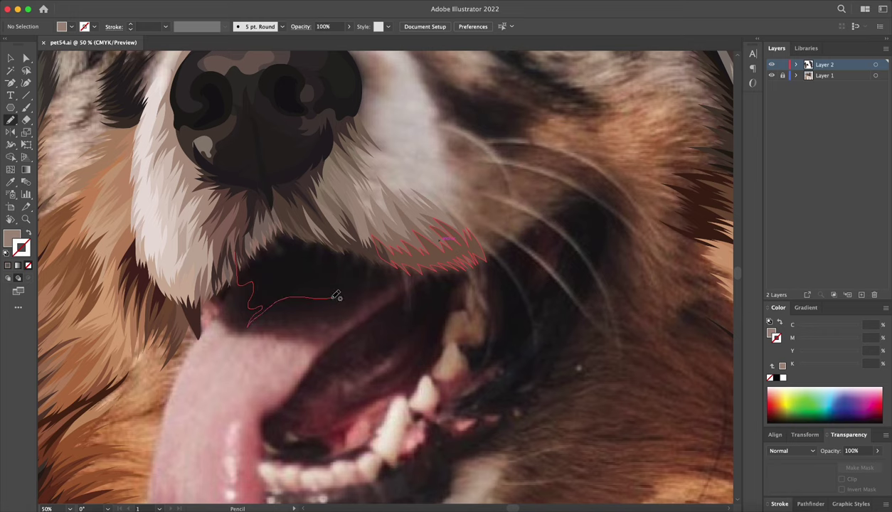
- Trace the open mouth outline, a small corner piece and the dark mouth interior
left_click_drag(315, 198, 239, 232)
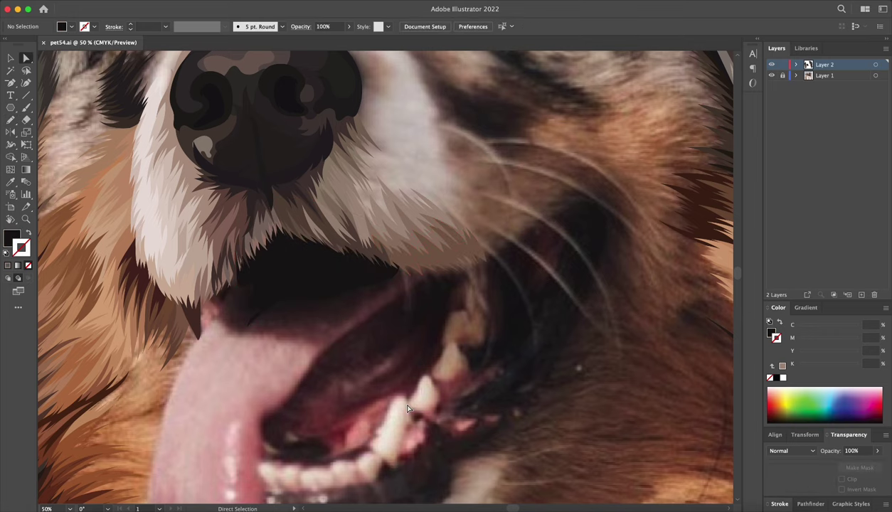
key("super+equal")
key("n")
left_click_drag(201, 342, 202, 317)
left_click_drag(172, 266, 169, 299)
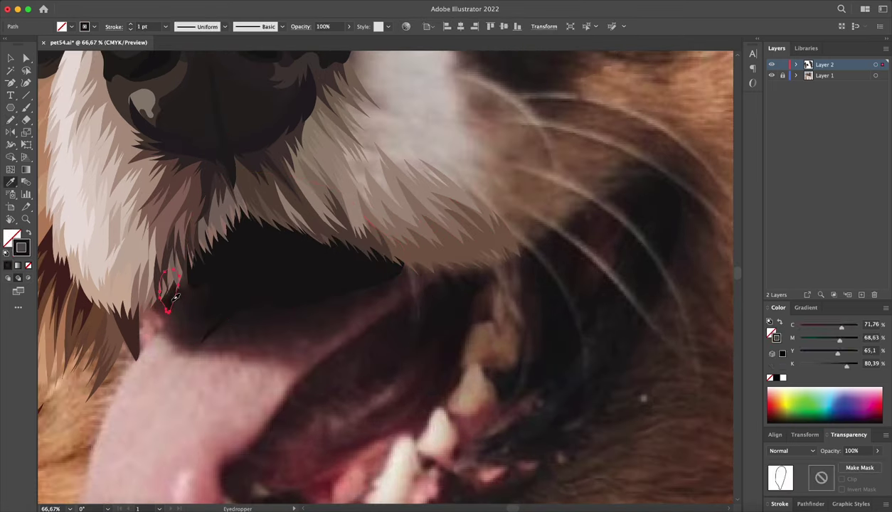
left_click_drag(211, 280, 233, 233)
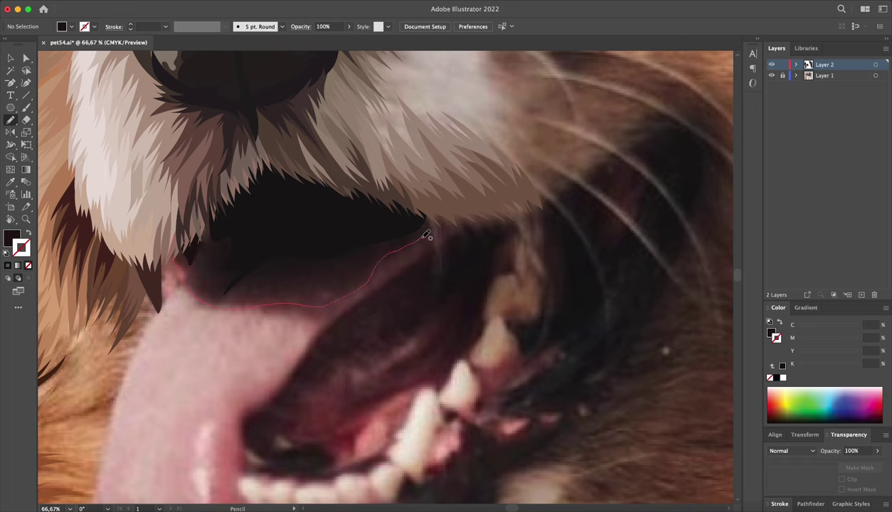
left_click_drag(429, 188, 182, 281)
- Fill the mouth shape with sampled dark colour and toggle the layer visibility to compare
key("i")
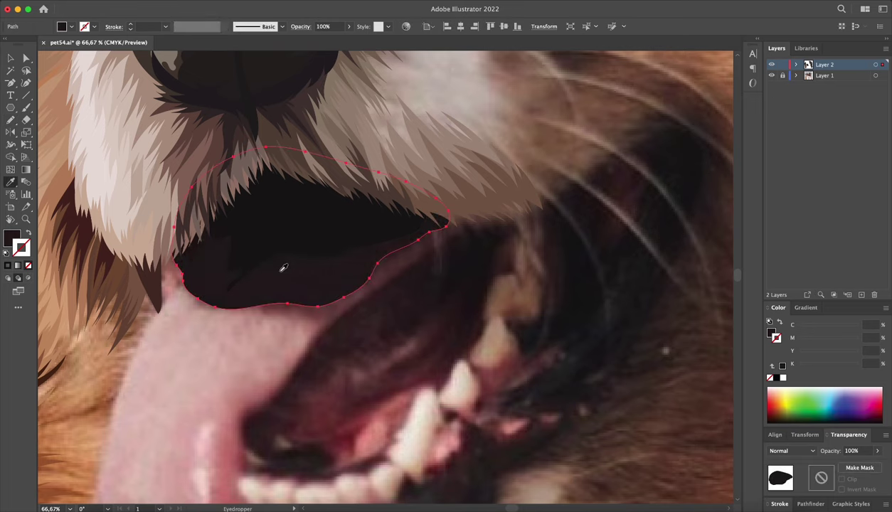
left_click(369, 360)
key("super+0")
key("a")
left_click(772, 75)
left_click(772, 75)
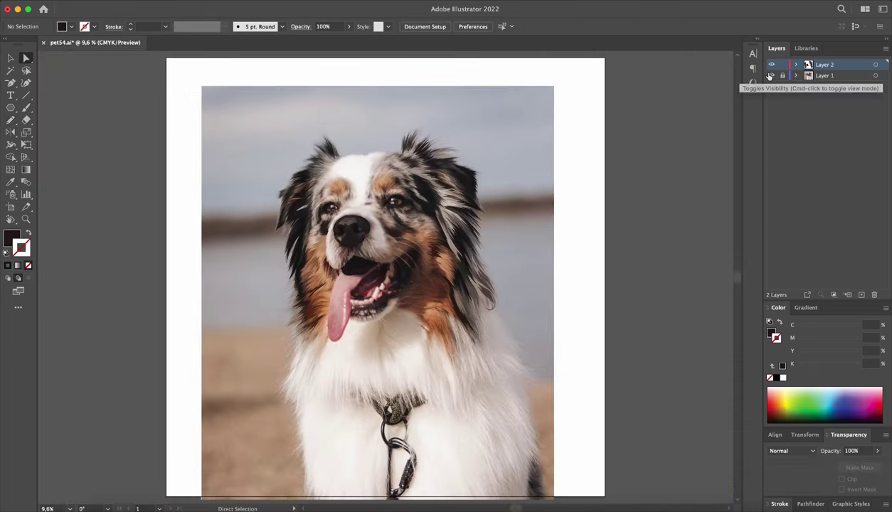
- Trace the lower mouth loop, give it a dark fill, then check the mouth corner
key("n")
scroll(226, 269, "up", 10)
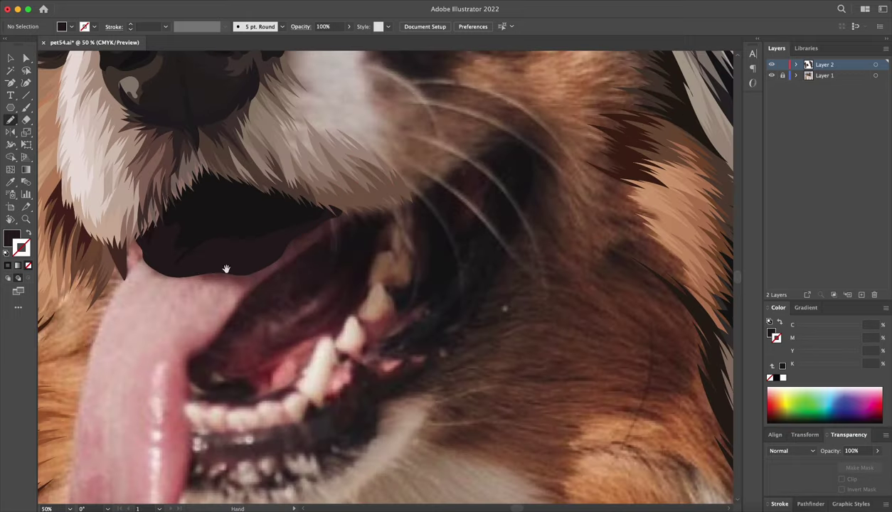
left_click_drag(231, 279, 228, 277)
key("a")
left_click(647, 293)
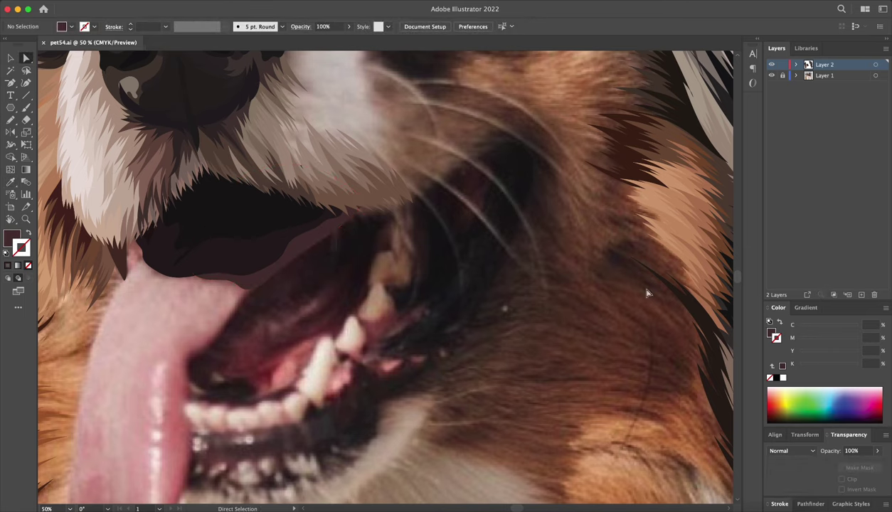
key("n")
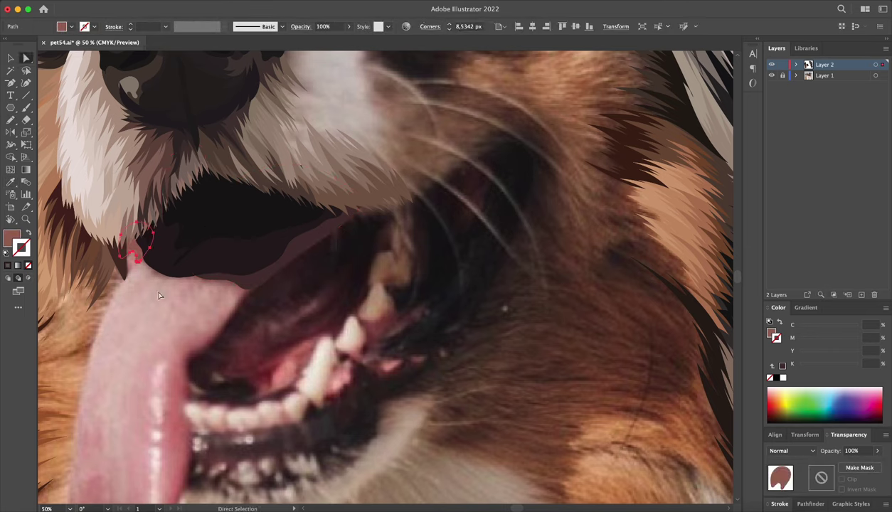
key("ctrl+equal")
key("a")
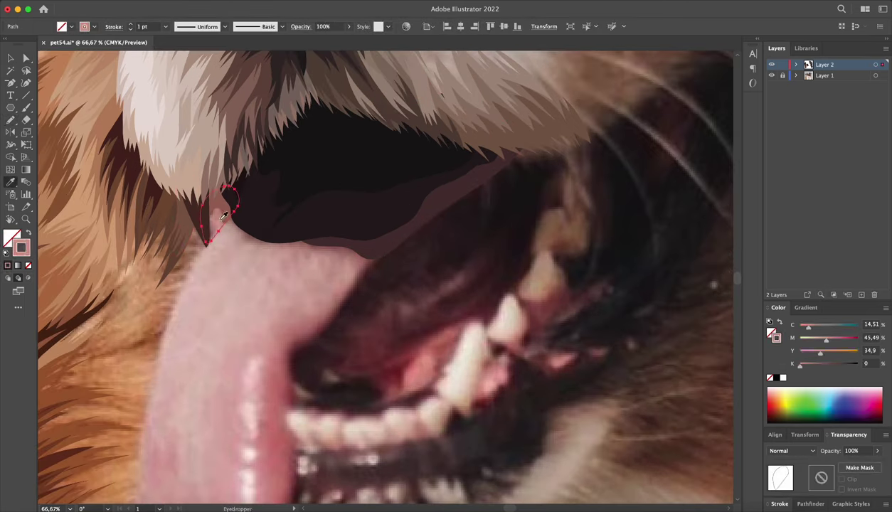
key("ctrl+0")
scroll(398, 318, "up", 3)
- Try two fur strokes beside the nose and undo both
key("n")
left_click_drag(257, 238, 288, 253)
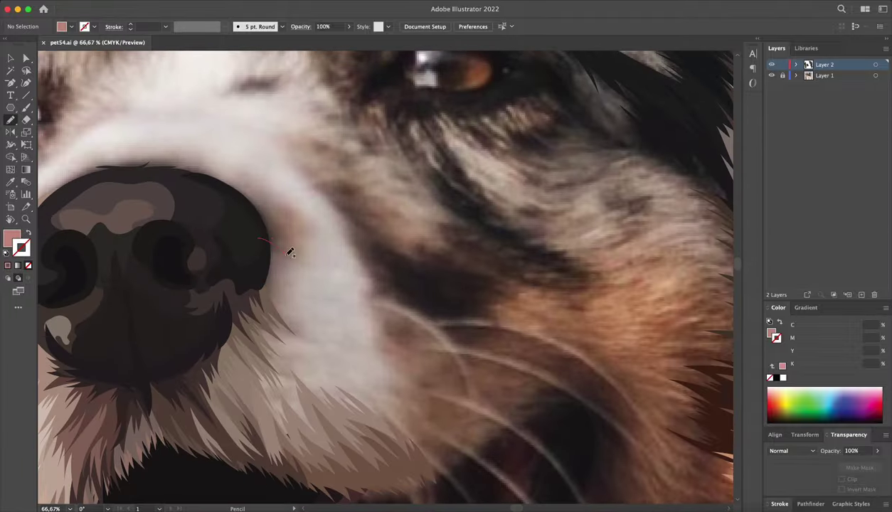
key("ctrl+z")
scroll(271, 284, "down", 1)
left_click_drag(276, 303, 271, 284)
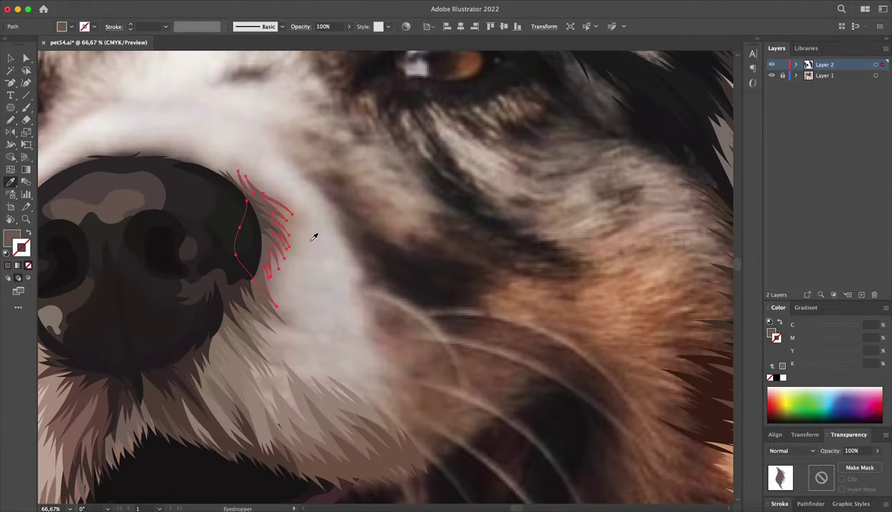
key("ctrl+z")
scroll(267, 269, "down", 1)
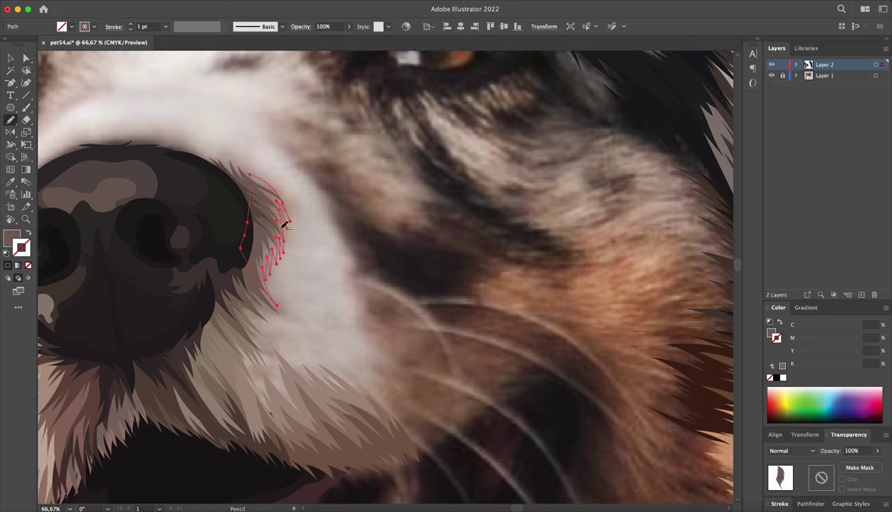
scroll(398, 206, "down", 5)
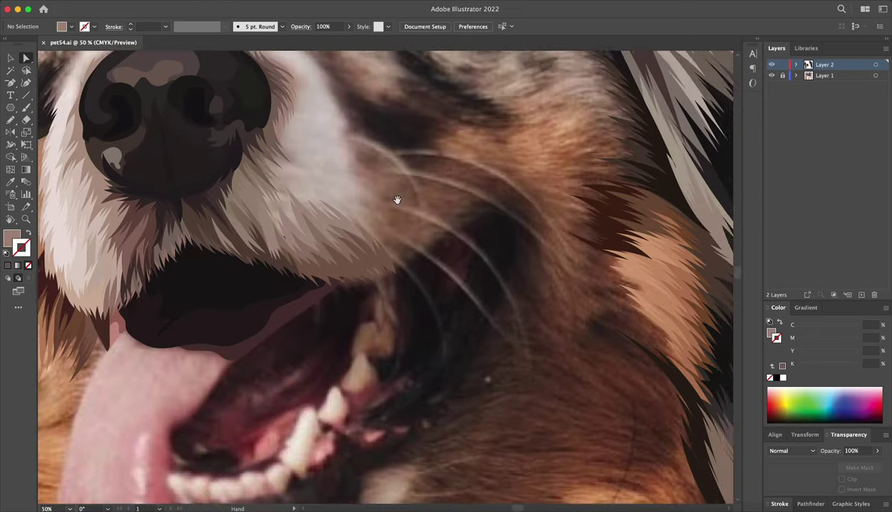
scroll(399, 203, "down", 2)
- Draw the dark shape inside the open mouth
key("n")
mouse_move(336, 233)
left_mouse_down()
mouse_move(362, 259)
mouse_move(363, 290)
left_mouse_up()
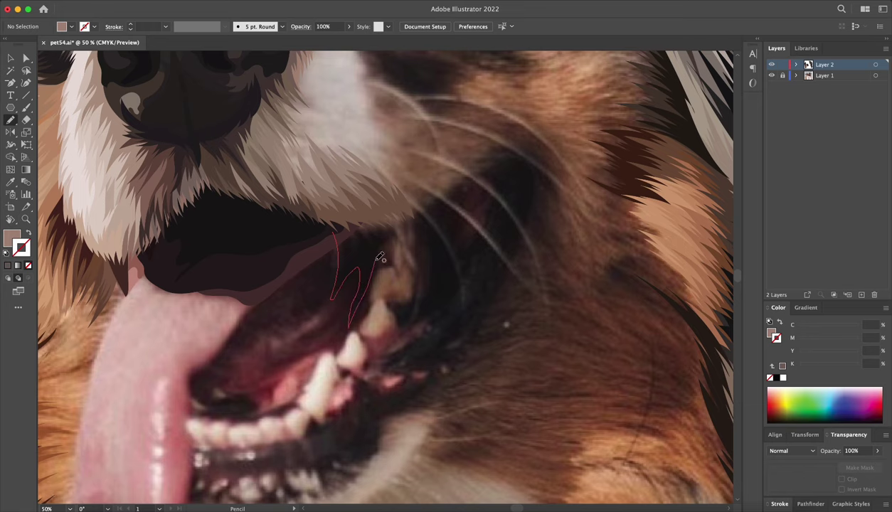
left_click_drag(379, 258, 370, 223)
left_click_drag(298, 273, 311, 234)
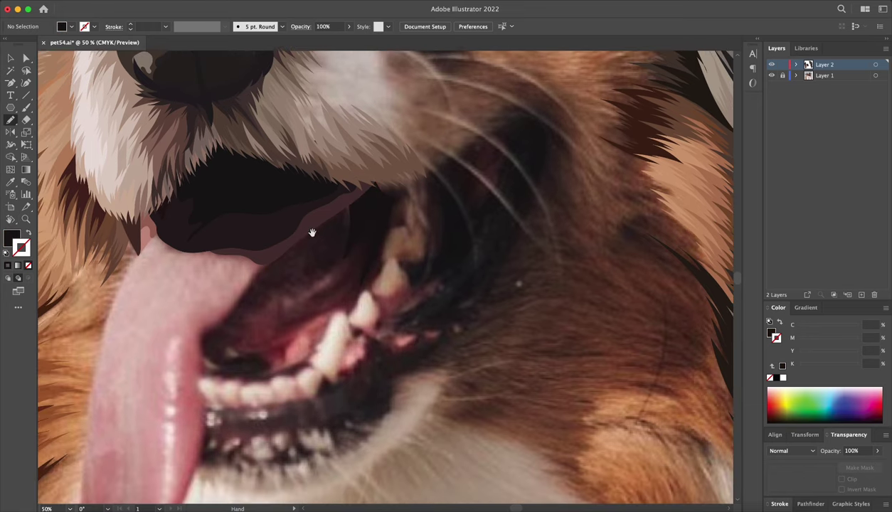
scroll(274, 229, "down", 3)
scroll(389, 259, "up", 5)
scroll(356, 263, "up", 1)
- Trace cheek-edge fur, a dark mouth-corner shape and zigzag lower-cheek strokes
left_click_drag(263, 273, 328, 270)
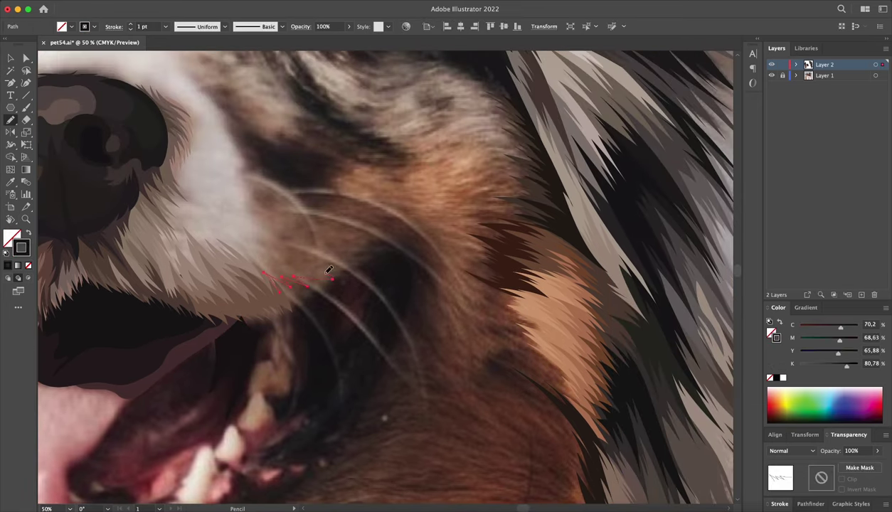
scroll(381, 254, "up", 1, "alt")
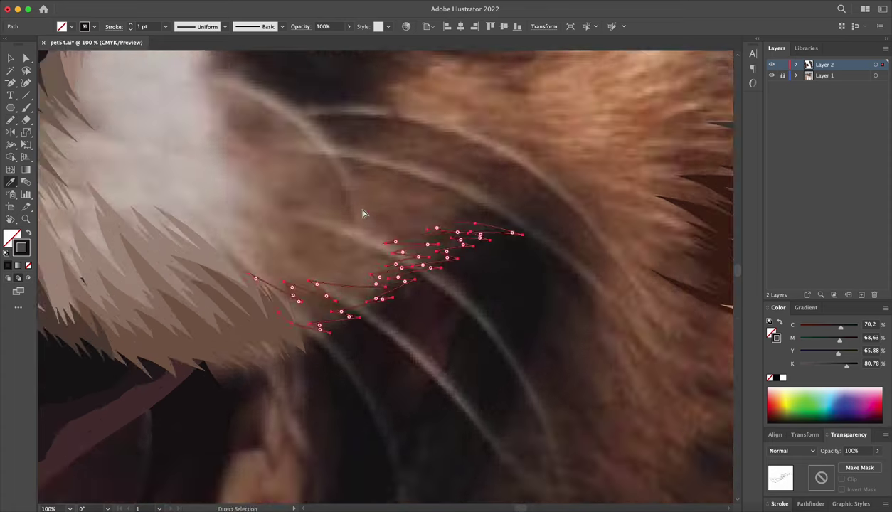
key("ctrl+shift+a")
left_click_drag(306, 291, 429, 202)
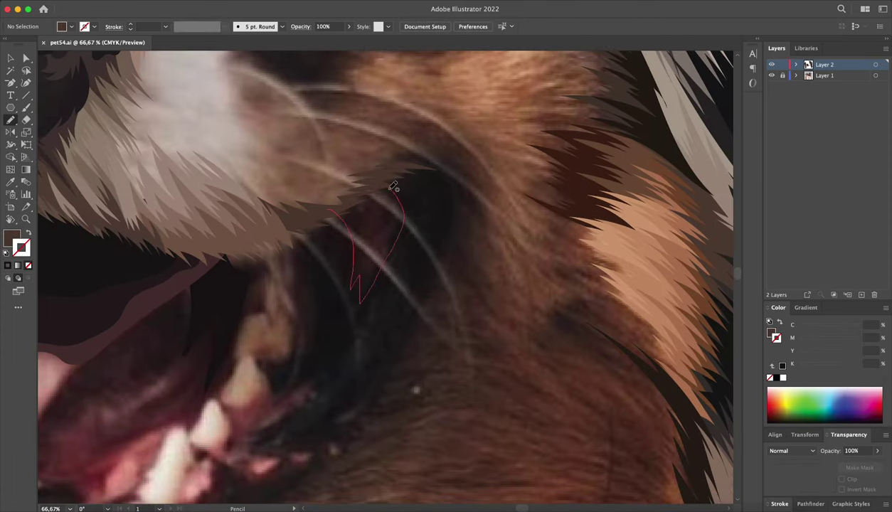
left_click_drag(345, 205, 334, 210)
scroll(441, 192, "down", 3)
scroll(441, 192, "right", 4)
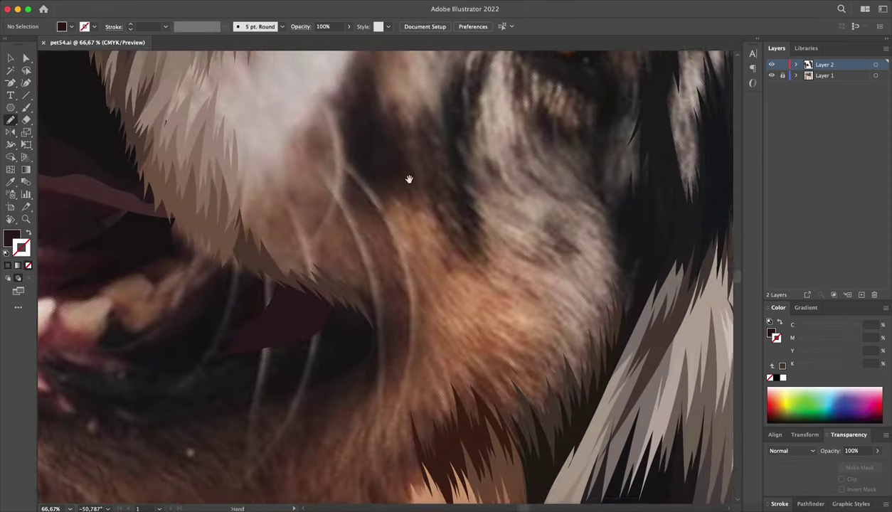
left_click_drag(265, 220, 249, 227)
scroll(249, 227, "down", 1, "alt")
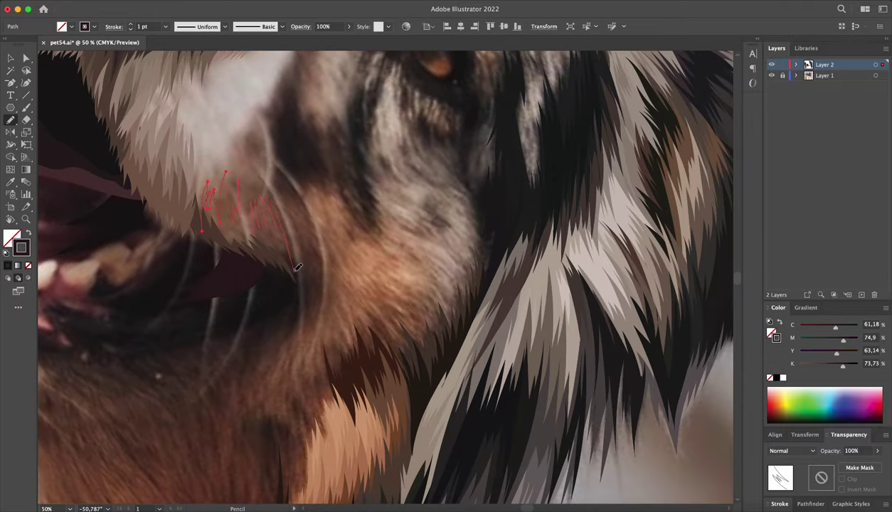
key("ctrl+shift+a")
- Draw small fur strokes below the nose and give them a fur-coloured fill
mouse_move(269, 202)
left_mouse_down()
mouse_move(278, 287)
mouse_move(235, 245)
mouse_move(284, 279)
left_mouse_up()
key("ctrl+shift+a")
scroll(290, 255, "up", 2)
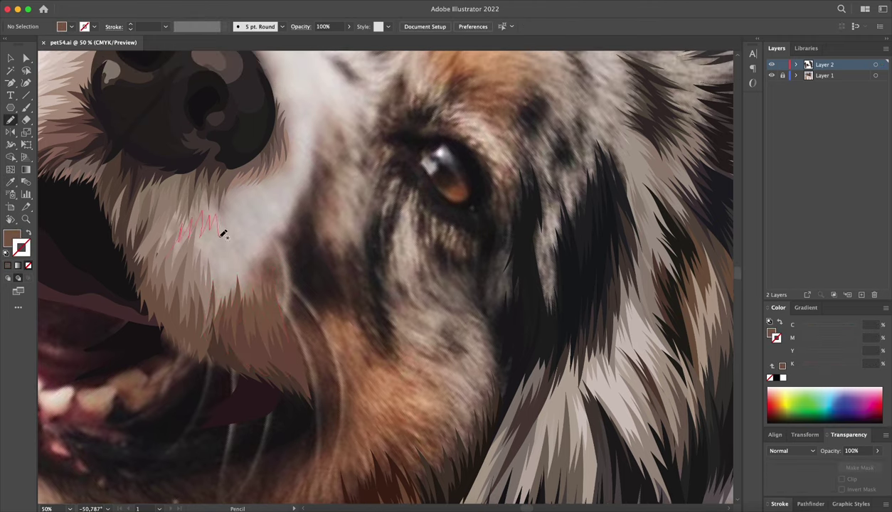
left_click_drag(222, 233, 219, 213)
key("ctrl+equal")
key("ctrl+equal")
key("a")
key("ctrl+shift+a")
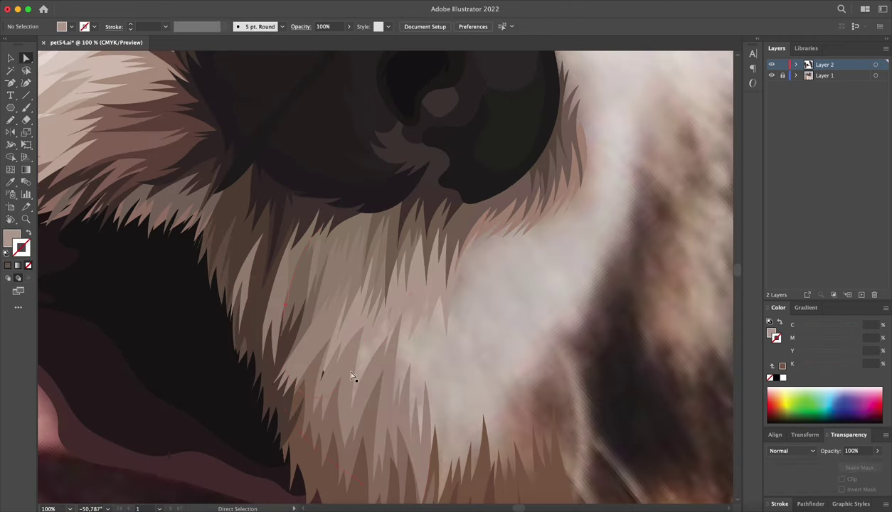
left_click(294, 374)
key("ctrl+shift+a")
key("v")
key("ctrl+minus")
key("ctrl+minus")
key("ctrl+minus")
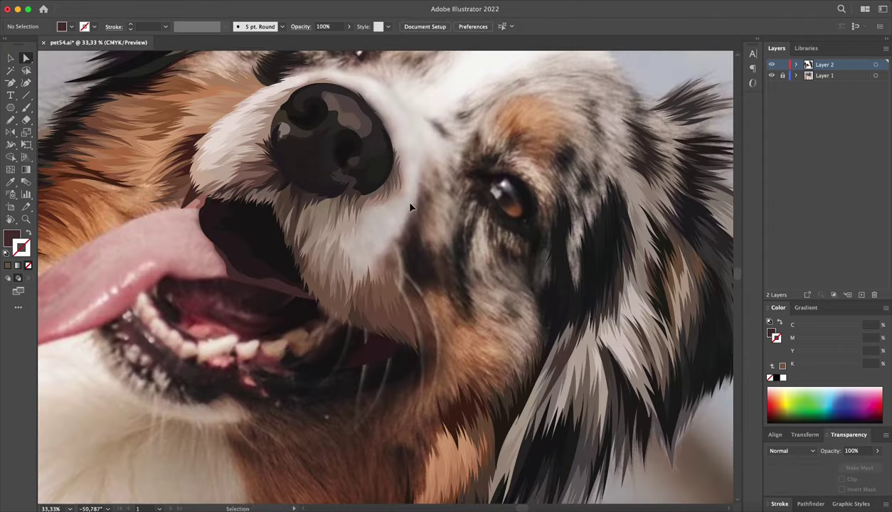
scroll(410, 207, "right", 3)
- Fill the new jaw shape dark, straighten the canvas, and toggle the photo layer to check
key("n")
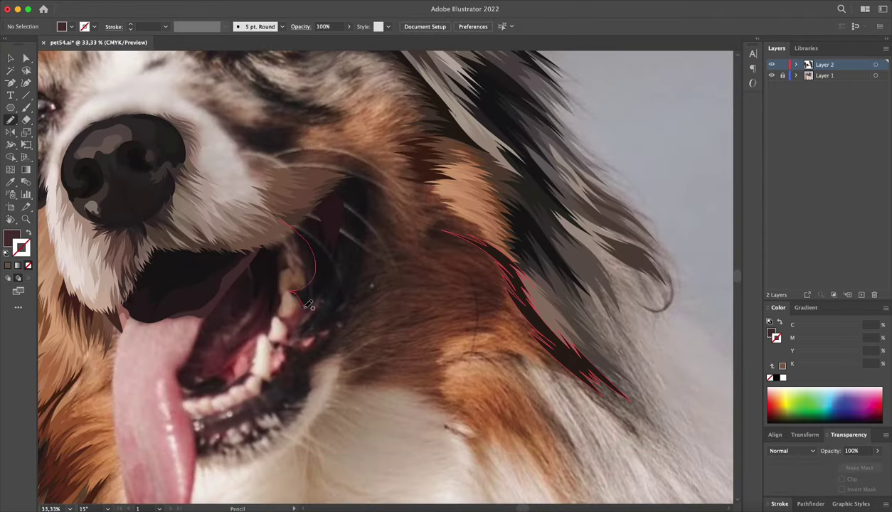
key("a")
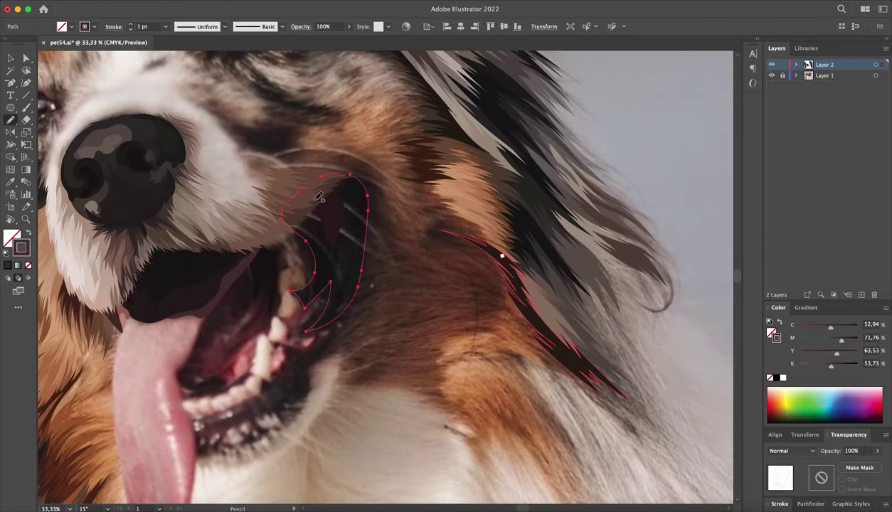
key("ctrl+shift+a")
key("ctrl+0")
key("shift+h")
key("ctrl+shift+1")
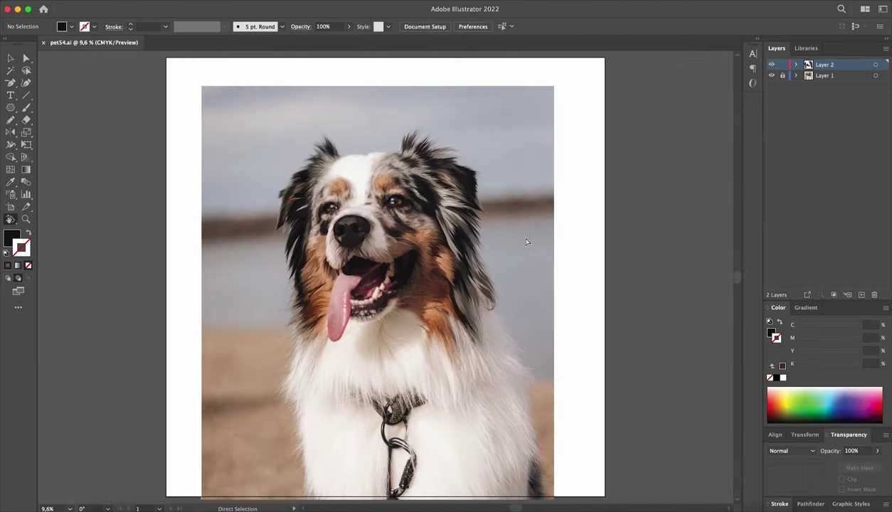
left_click(771, 75)
double_click(770, 77)
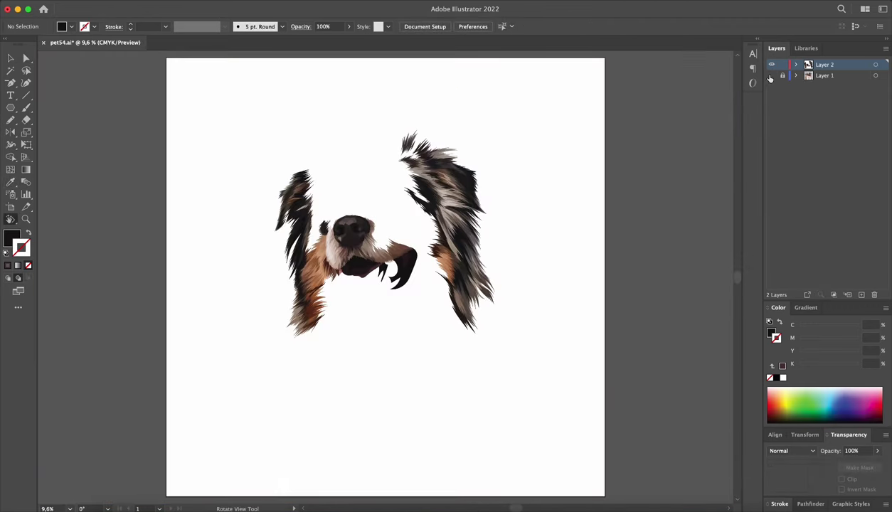
key("ctrl+plus")
key("ctrl+plus")
left_click(771, 75)
- Draw and close a dark curved shape along the inner jaw
key("n")
left_click_drag(306, 183, 327, 201)
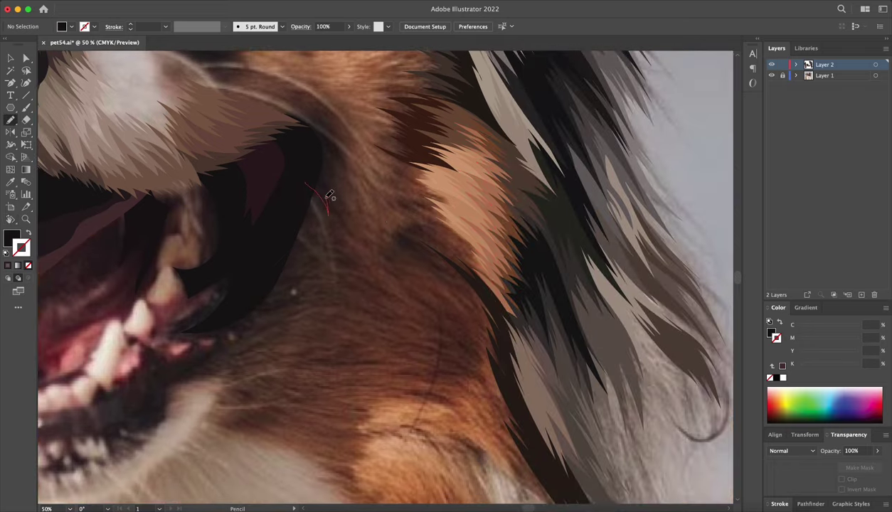
left_click_drag(356, 165, 338, 209)
mouse_move(434, 180)
left_mouse_down()
mouse_move(477, 167)
mouse_move(399, 43)
left_mouse_up()
scroll(285, 142, "down", 2)
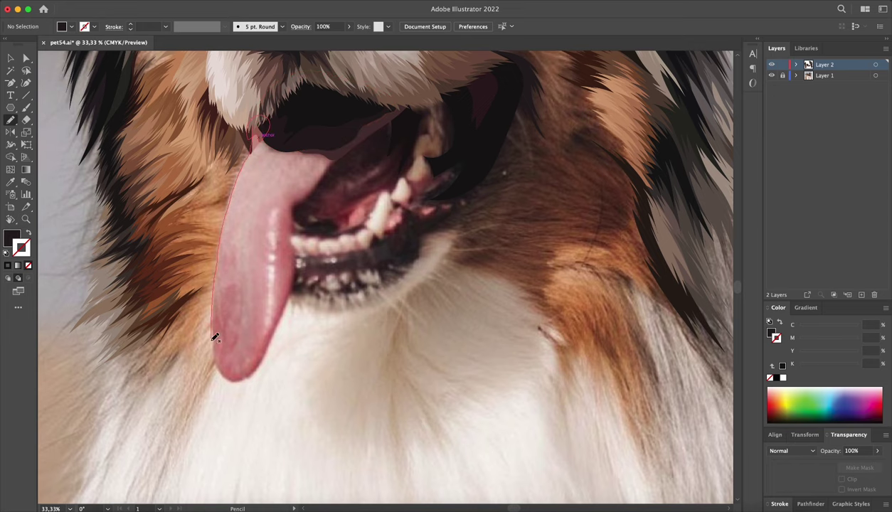
- Trace the tongue outline and fill it with pink sampled from the photo
left_click_drag(319, 98, 258, 134)
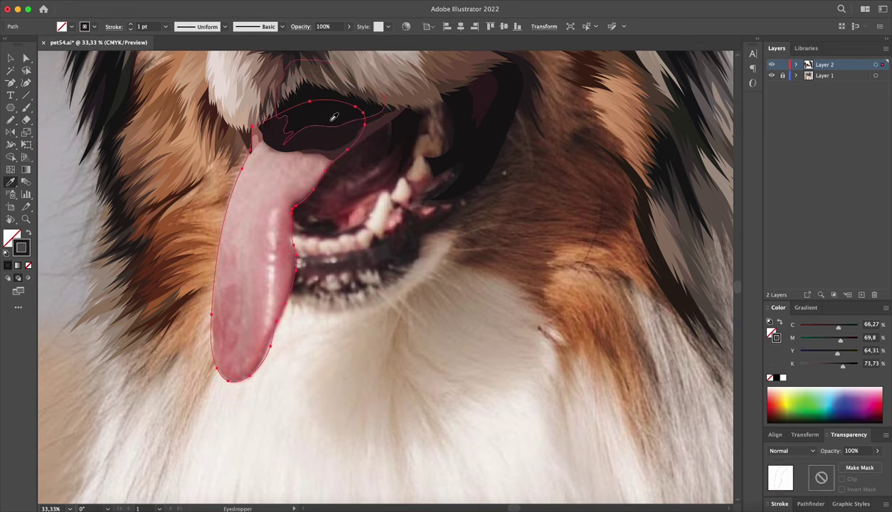
key("v")
left_click(377, 299)
key("n")
key("ctrl+plus")
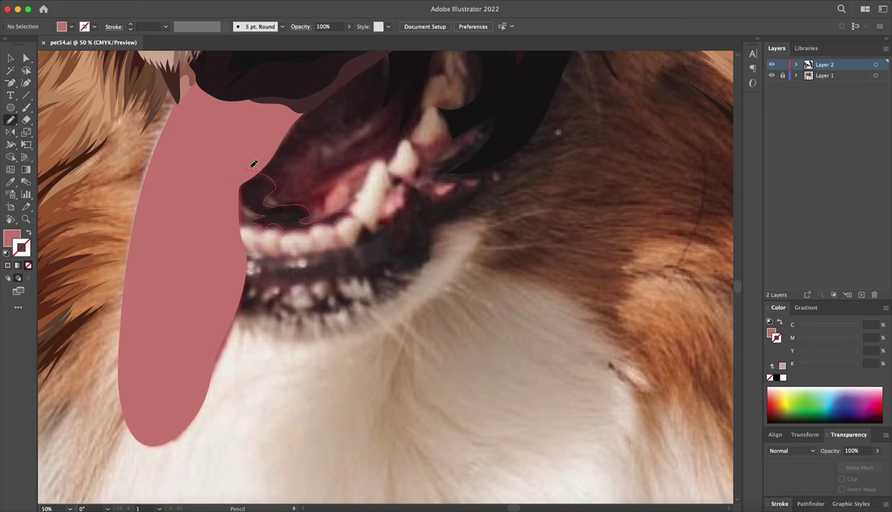
- Trace the dark lip edge beside the tongue and the gum shapes inside the mouth
left_click_drag(254, 165, 249, 170)
left_click_drag(313, 160, 282, 207)
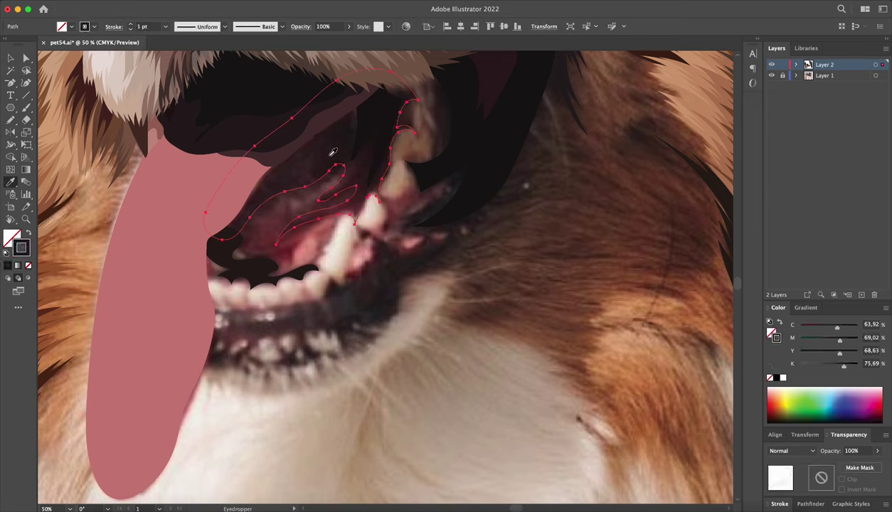
mouse_move(444, 74)
left_mouse_down()
mouse_move(430, 89)
mouse_move(426, 177)
left_mouse_up()
- Draw dark Pencil shapes by the lower teeth and along the jaw line, dark-filled with no outline
key("n")
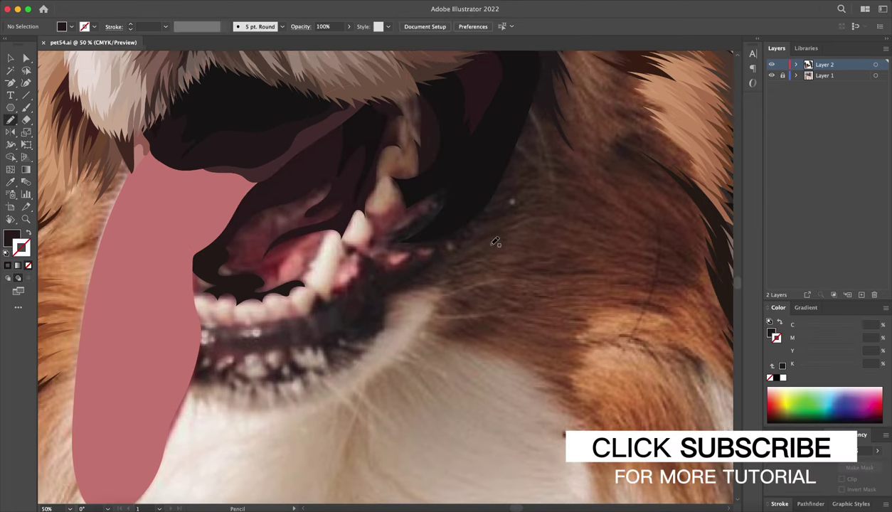
left_click_drag(227, 325, 237, 246)
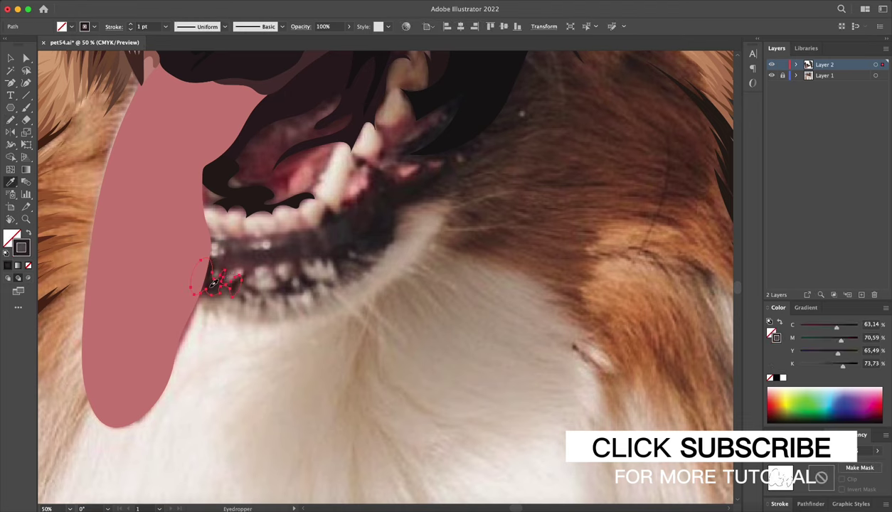
left_click_drag(340, 257, 291, 266)
left_click_drag(241, 298, 243, 299)
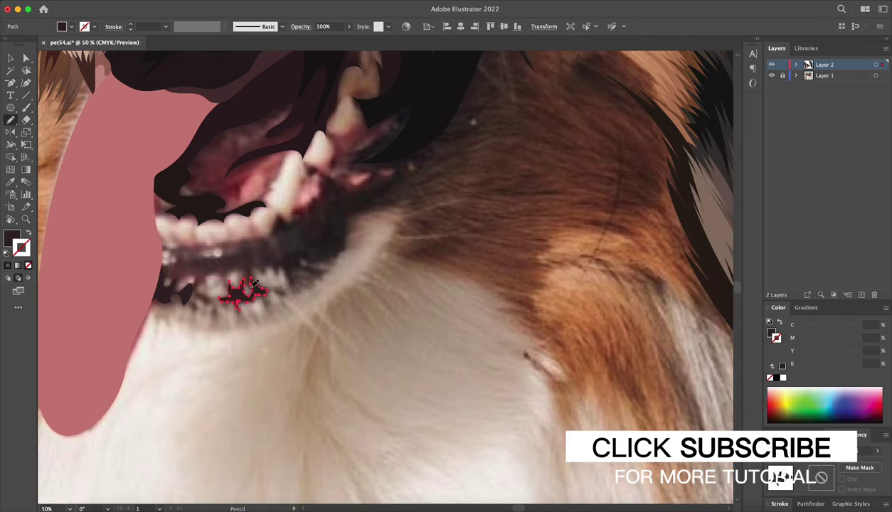
left_click_drag(301, 297, 269, 375)
left_click_drag(321, 304, 370, 252)
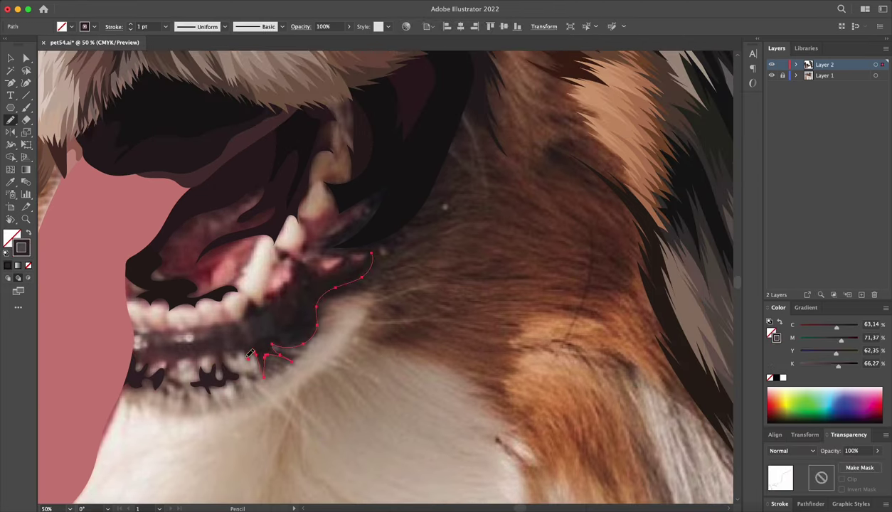
key("shift+x")
key("super+shift+a")
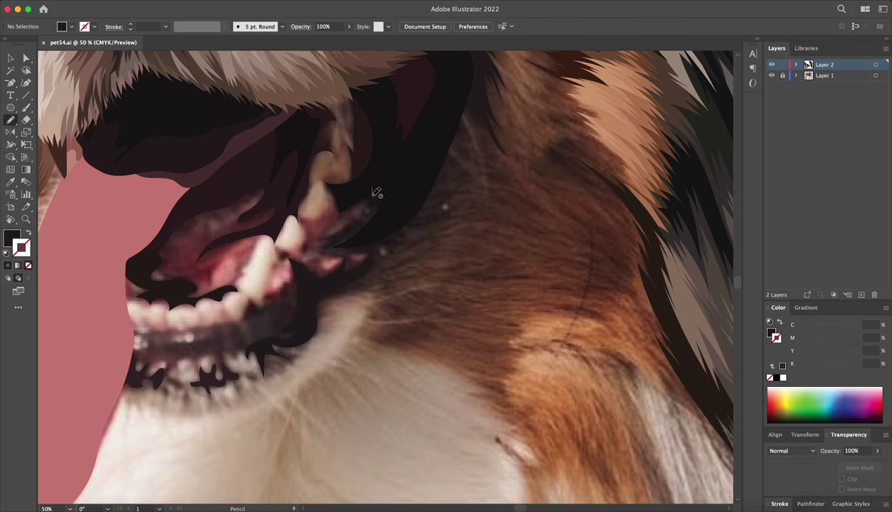
- Trace dark shapes along the lower tooth edge and below the canine
left_click_drag(341, 168, 344, 170)
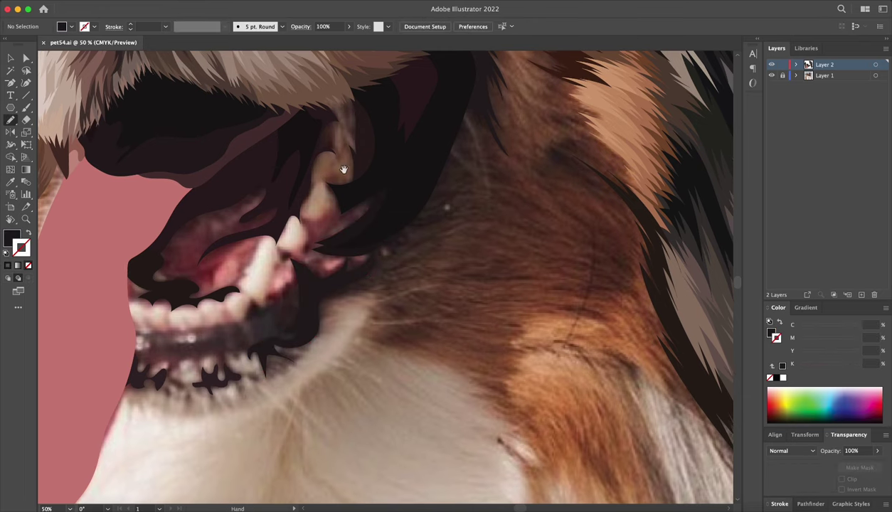
scroll(207, 311, "down", 2)
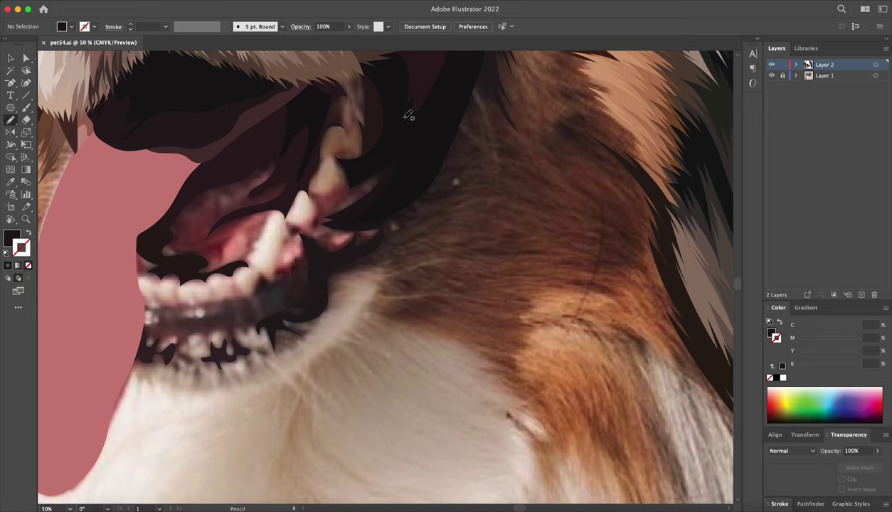
left_click_drag(305, 254, 287, 274)
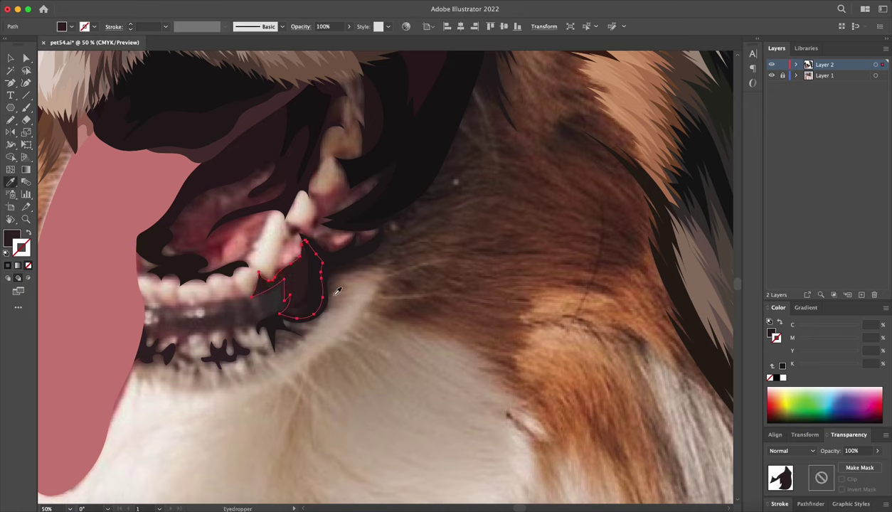
left_click_drag(333, 291, 349, 222)
scroll(273, 295, "down", 2)
- Add a small shape over a lower tooth, filled with a pink sampled from the photo
key("ctrl+equal")
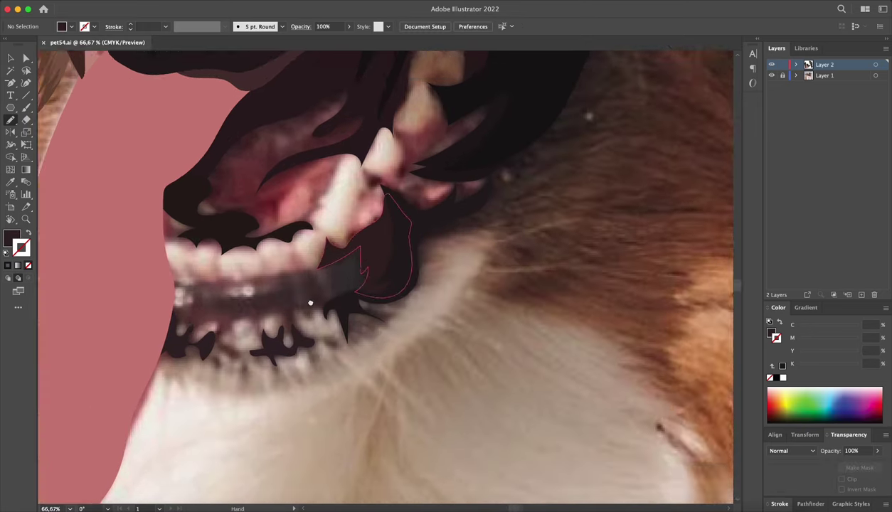
left_click_drag(232, 293, 242, 299)
key("i")
left_click(250, 292)
key("ctrl+shift+a")
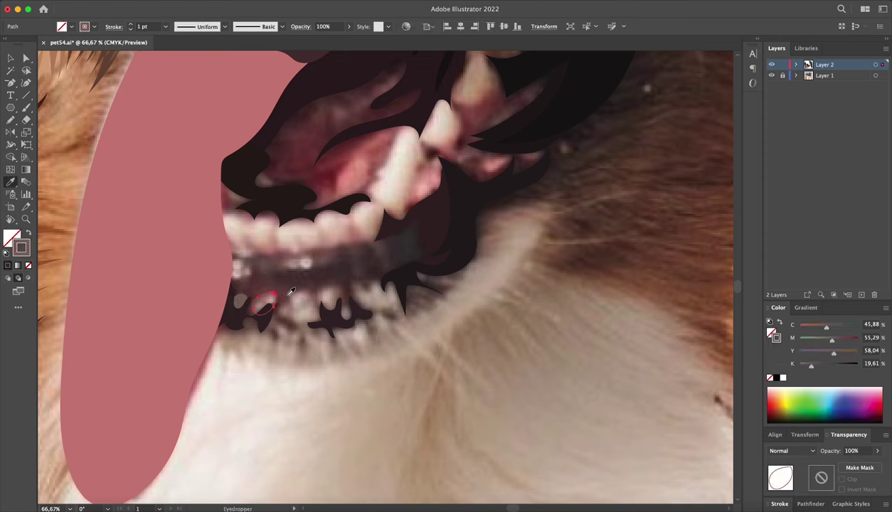
- Draw a pink blob on the lower gum and small light pink tooth shapes
key("n")
scroll(234, 284, "down", 2)
left_click_drag(242, 296, 233, 284)
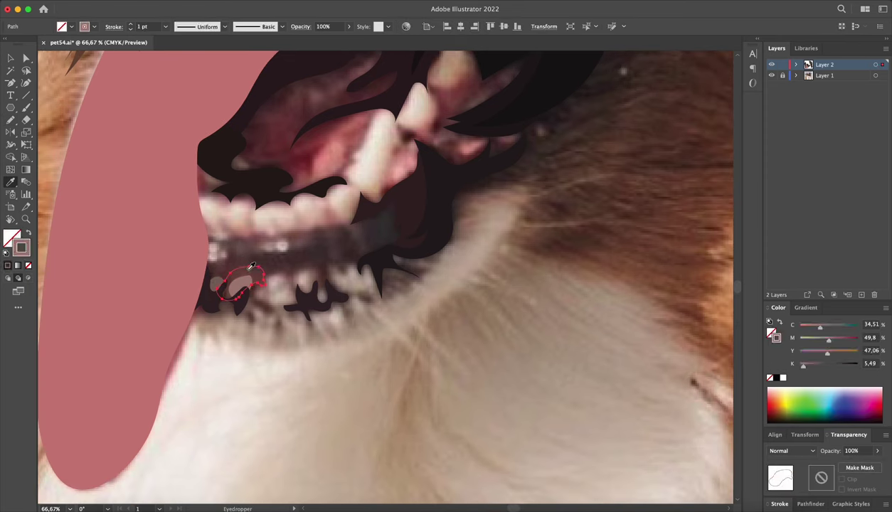
mouse_move(269, 247)
left_mouse_down()
mouse_move(281, 244)
mouse_move(246, 260)
mouse_move(242, 251)
left_mouse_up()
left_click_drag(362, 231, 413, 238)
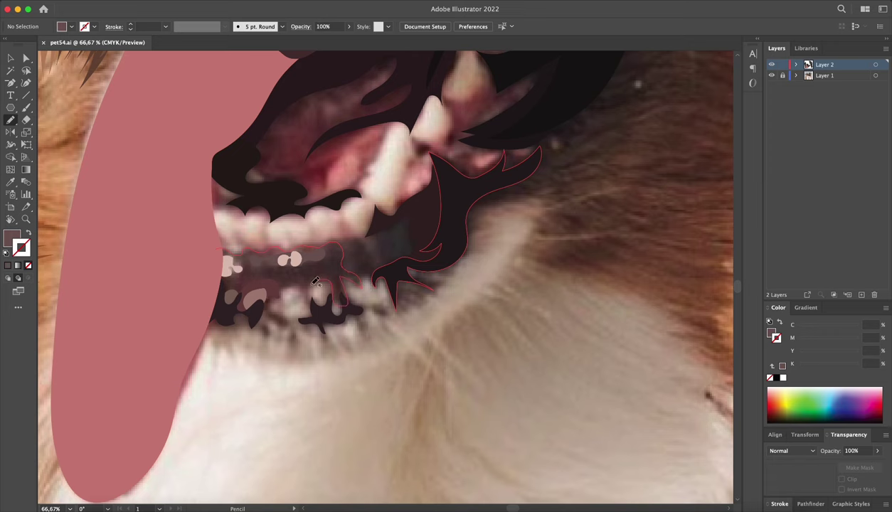
- Add a dark fur spike below the teeth and a tan shape over the lower teeth
mouse_move(355, 253)
left_mouse_down()
mouse_move(292, 299)
mouse_move(297, 324)
left_mouse_up()
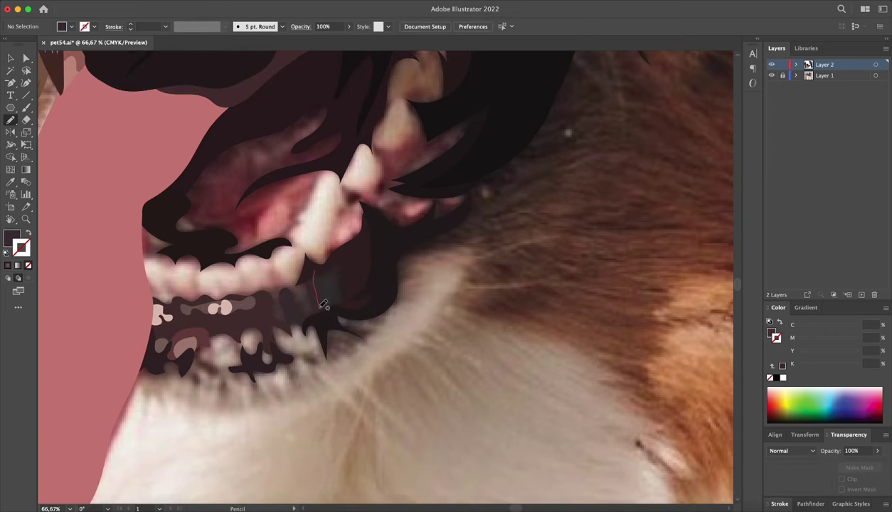
left_click_drag(334, 299, 341, 324)
left_click_drag(368, 352, 350, 337)
mouse_move(240, 278)
left_mouse_down()
mouse_move(272, 276)
mouse_move(264, 306)
left_mouse_up()
left_click_drag(252, 305, 234, 292)
left_click_drag(288, 318, 231, 293)
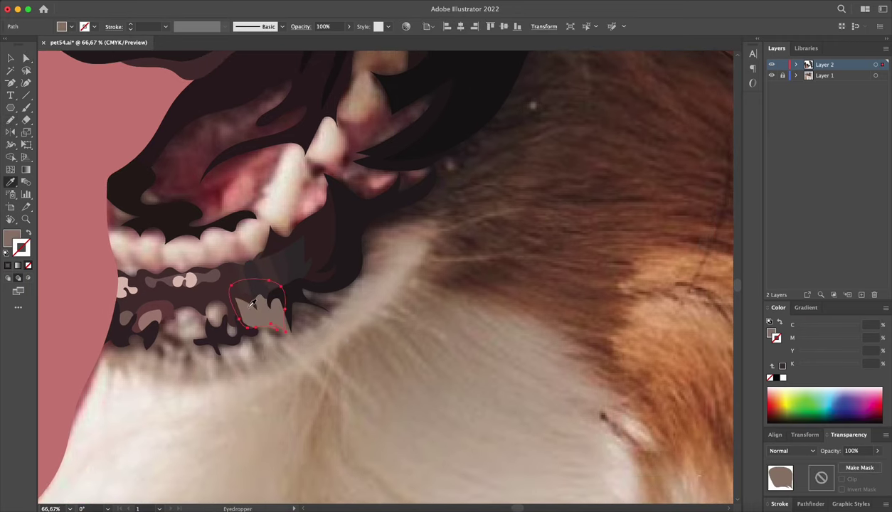
left_click_drag(185, 313, 223, 314)
- Add a small tan shape between the teeth, reshape the dark fur shape, and zoom out
scroll(408, 271, "left", 5)
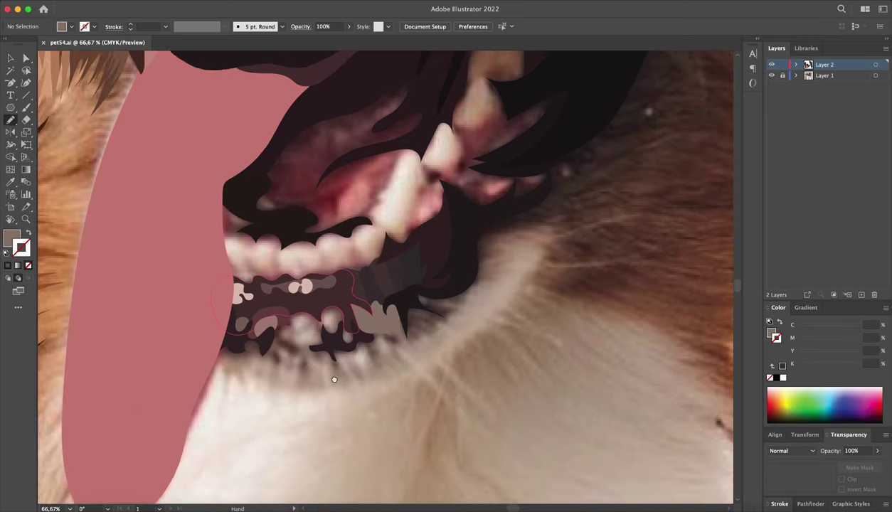
key("super+equal")
key("super+equal")
scroll(381, 341, "right", 5)
key("n")
left_click_drag(359, 251, 370, 231)
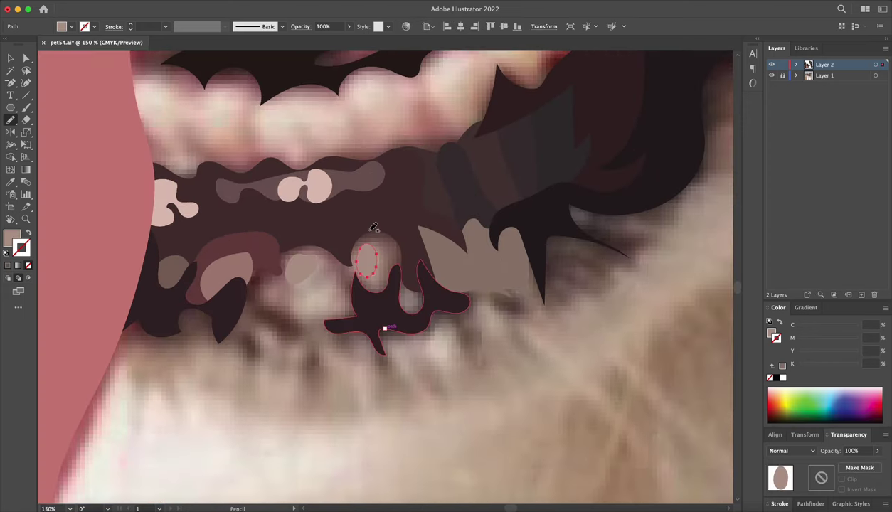
left_click_drag(292, 290, 276, 261)
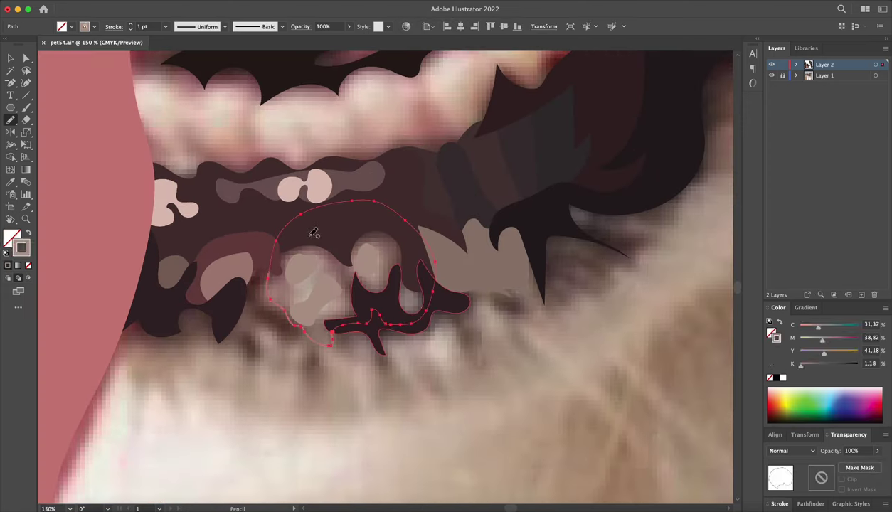
left_click_drag(365, 321, 364, 393)
key("a")
key("super+0")
- Preview without the photo, then reshape the dark shape under the canine and add a light pink tooth shape
left_click(771, 74)
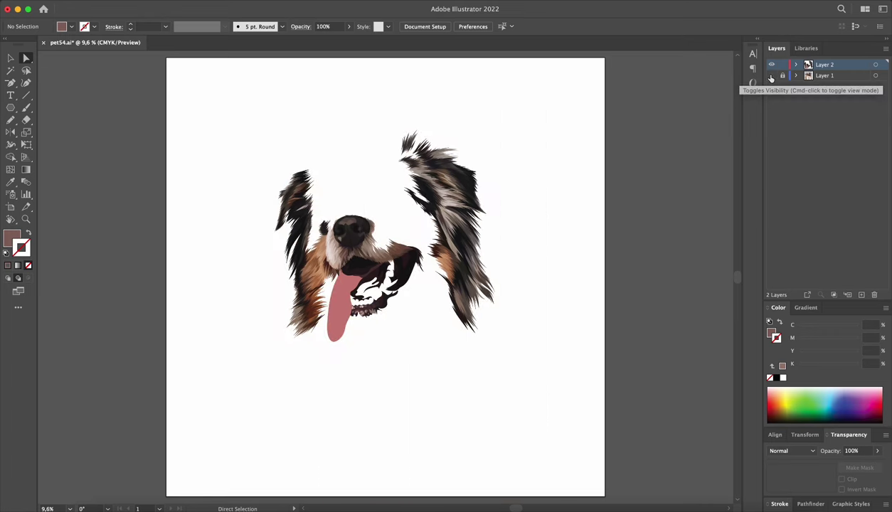
left_click(771, 74)
key("super+plus")
key("super+plus")
key("super+plus")
key("n")
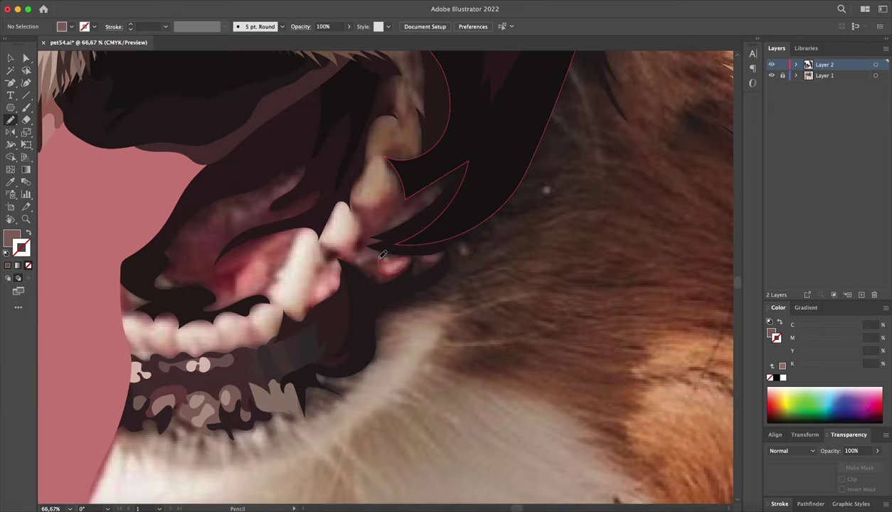
left_click(382, 255, "super")
left_click_drag(334, 258, 318, 305)
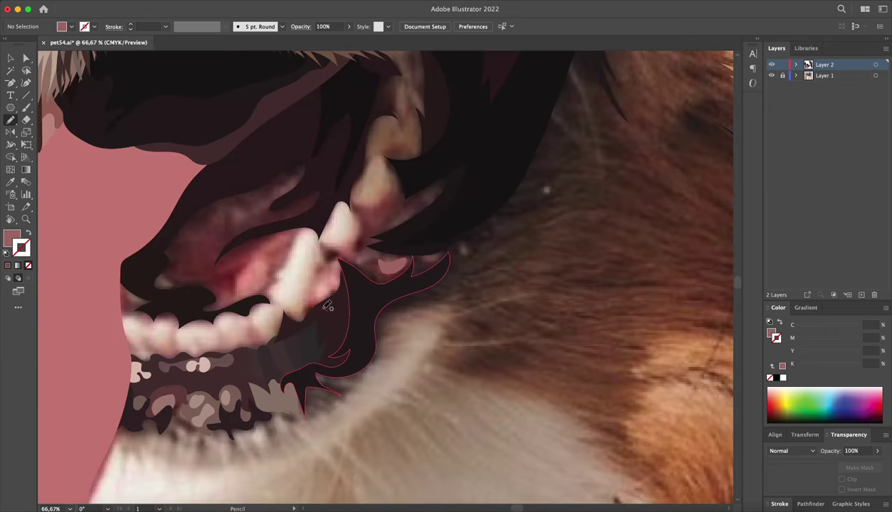
left_click_drag(333, 265, 326, 298)
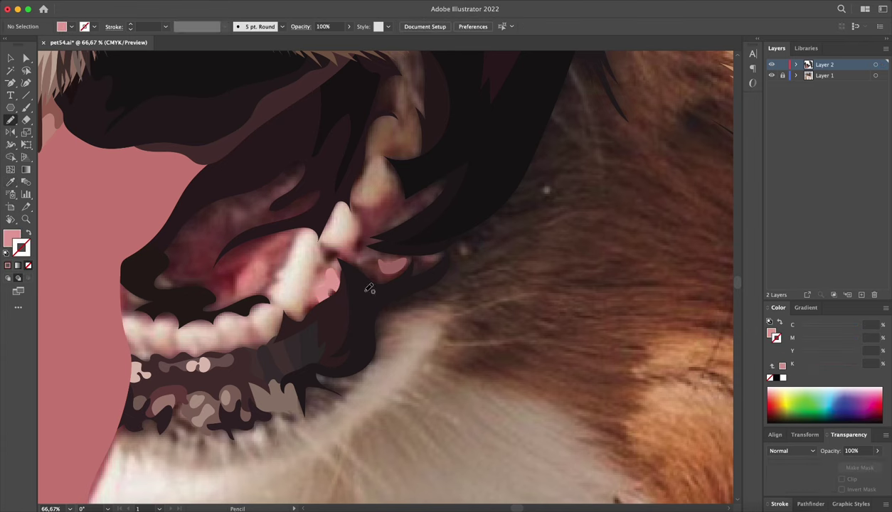
left_click(340, 256, "super")
- Extend the large dark shape upward and add a brown patch above the canine
left_click_drag(370, 209, 347, 244)
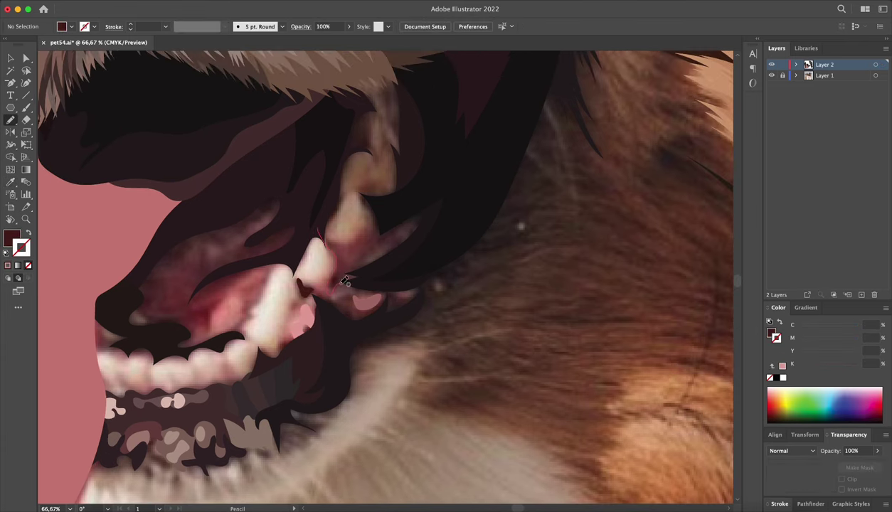
left_click_drag(378, 197, 451, 261)
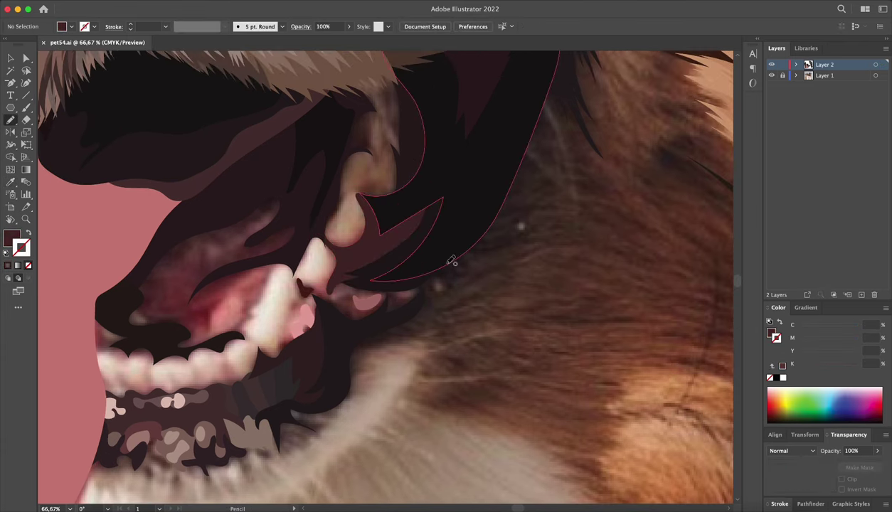
left_click_drag(326, 209, 354, 195)
left_click_drag(382, 154, 377, 164)
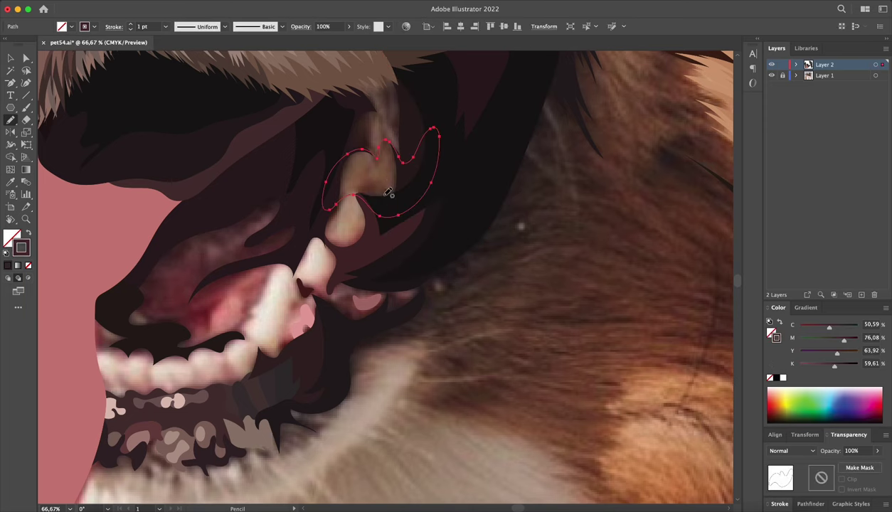
left_click(361, 182, "super")
scroll(370, 156, "up", 3)
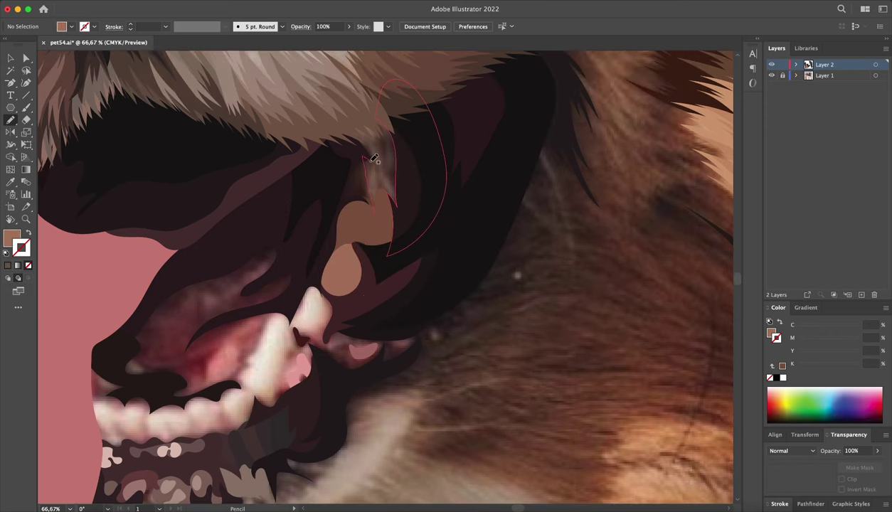
left_click(377, 178, "super")
left_click(377, 184, "super")
left_click(377, 185, "super")
- Trace new shapes along the lower teeth and the jaw
key("n")
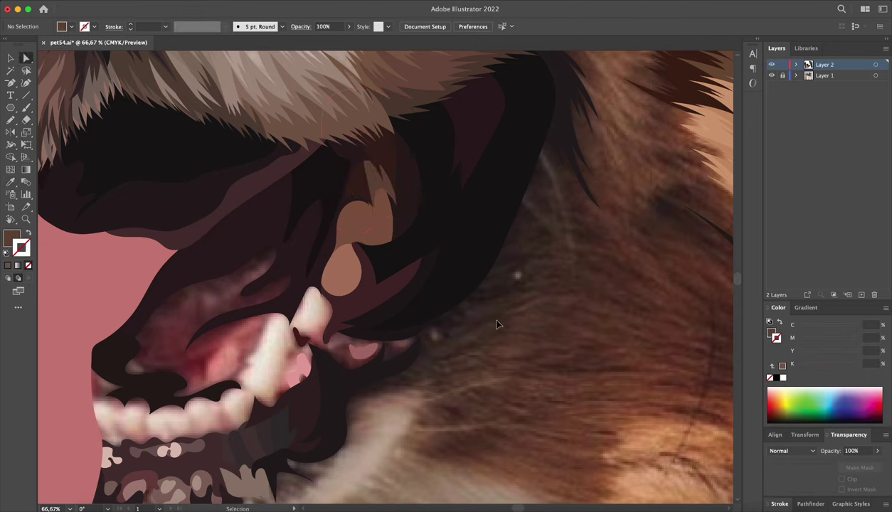
left_click_drag(249, 357, 355, 182)
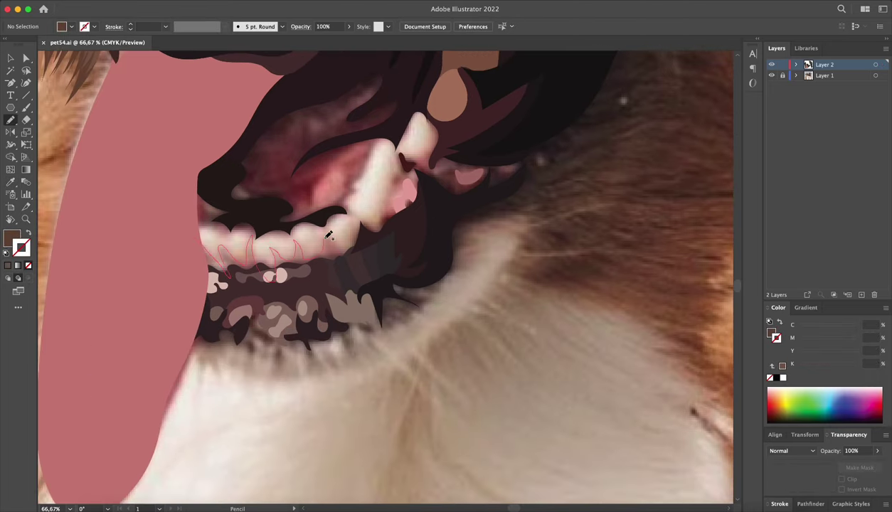
left_click_drag(388, 250, 385, 242)
left_click(408, 169, "super")
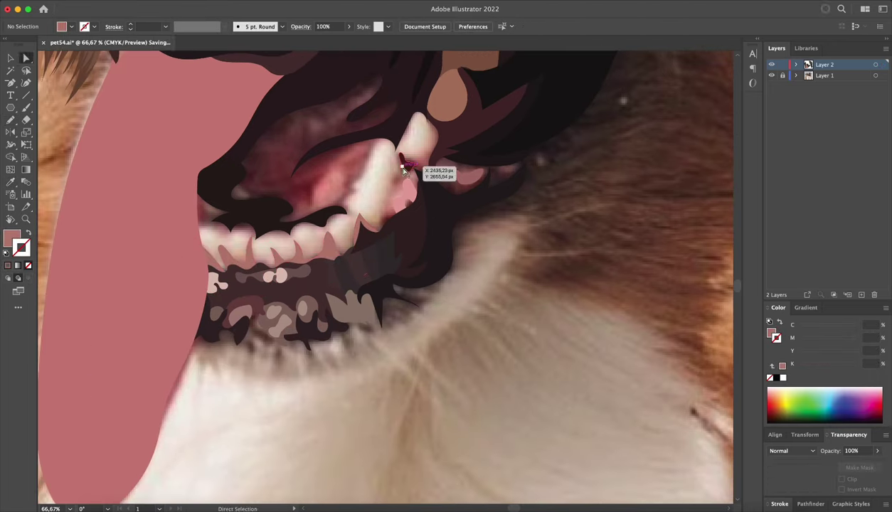
scroll(225, 175, "right", 2)
left_click_drag(227, 209, 191, 180)
left_click(259, 179, "super")
scroll(263, 182, "right", 2)
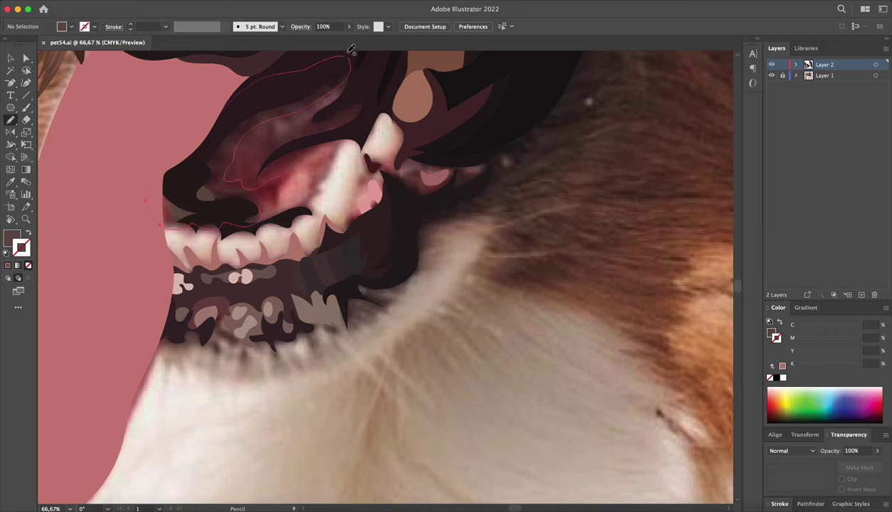
- Add a dark upper-lip shape, a light pink tooth fill, and a tan outline around the upper teeth
left_click_drag(351, 50, 352, 55)
left_click(237, 223, "super")
mouse_move(236, 224)
left_mouse_down()
mouse_move(231, 207)
mouse_move(267, 208)
left_mouse_up()
left_click(318, 151, "super")
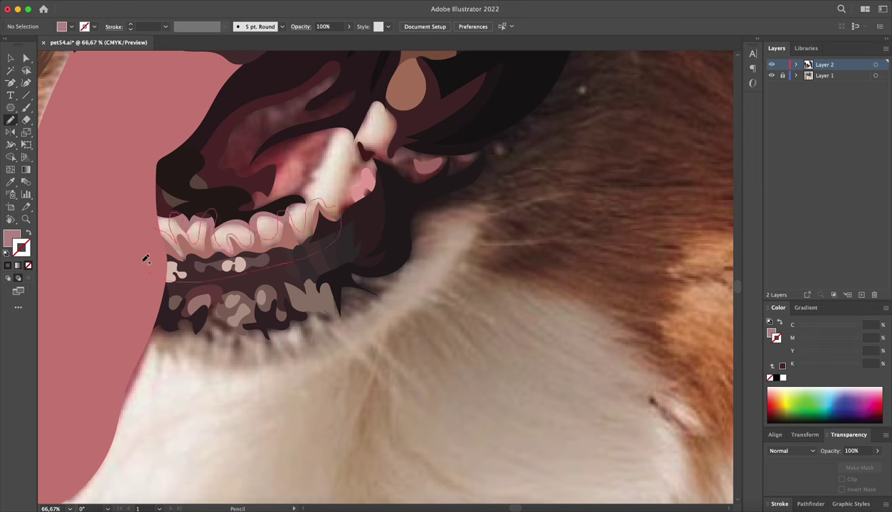
left_click_drag(146, 260, 143, 249)
left_click(339, 179, "super")
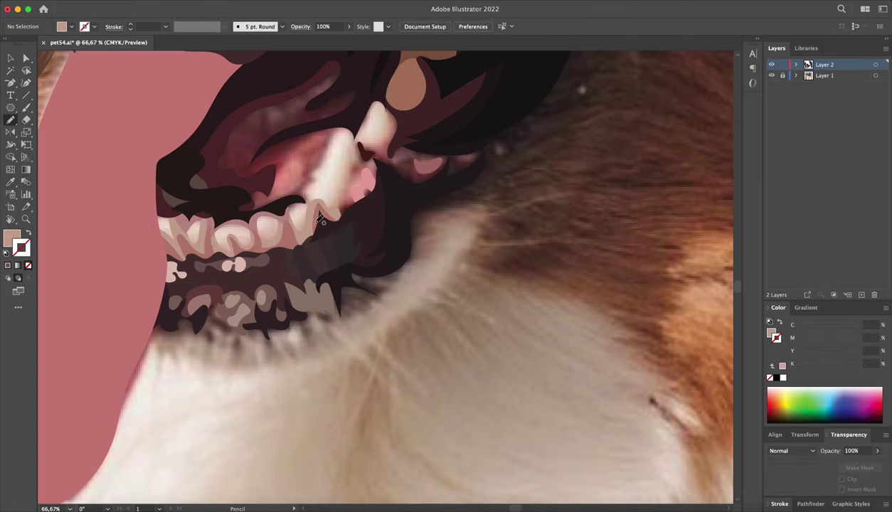
- Zoom out to the whole artboard and briefly hide the reference photo to preview
key("super+0")
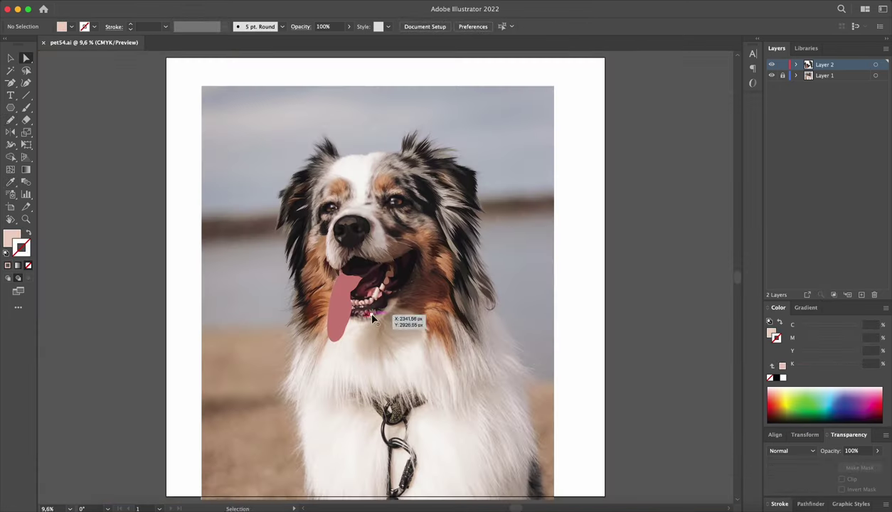
left_click(771, 76)
left_click(771, 75)
scroll(327, 294, "up", 5)
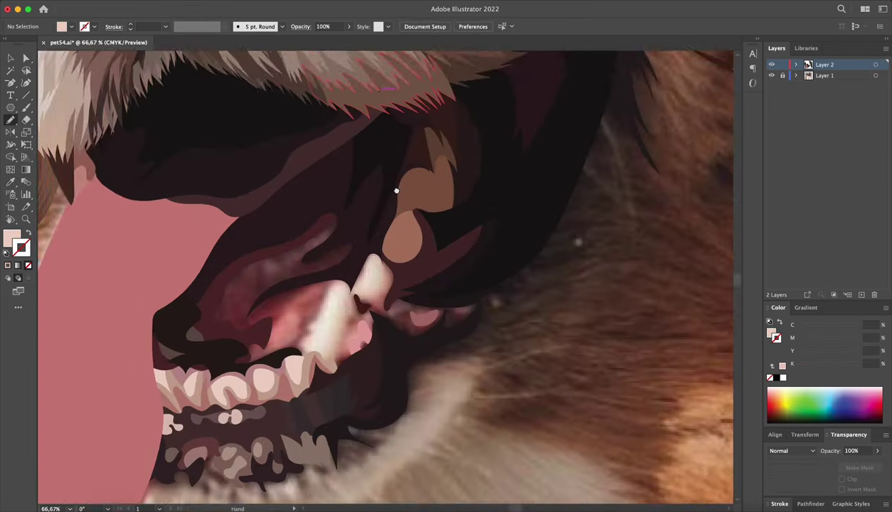
- Trace two dark shapes along and beside the upper canine
key("n")
mouse_move(377, 255)
left_mouse_down()
mouse_move(306, 274)
mouse_move(249, 339)
left_mouse_up()
scroll(292, 299, "up", 2)
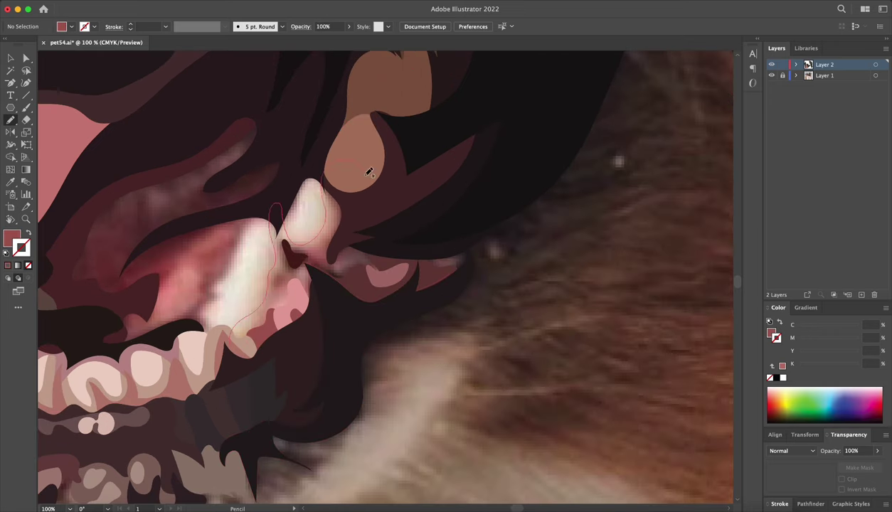
left_click_drag(242, 352, 245, 363)
scroll(285, 291, "up", 2)
scroll(284, 291, "left", 2)
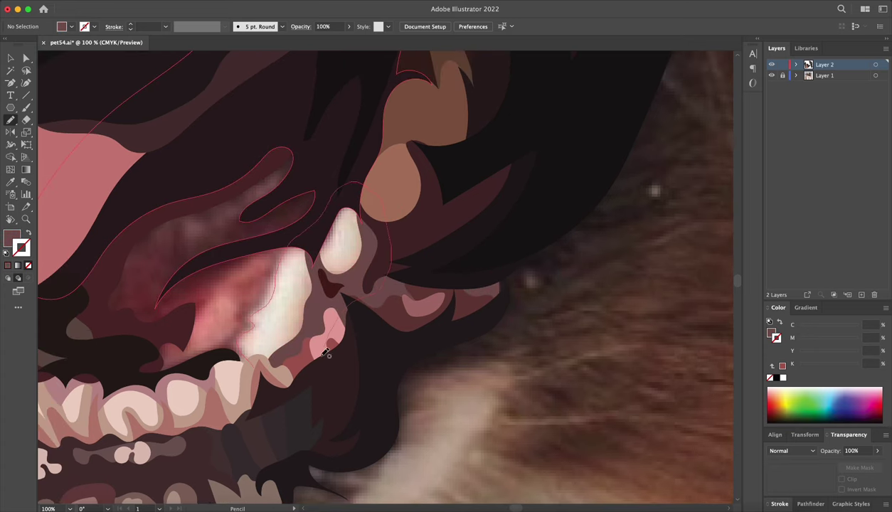
- Trace the canine in beige and the pink gum, then fill a new loop with dark red
left_click_drag(325, 352, 231, 334)
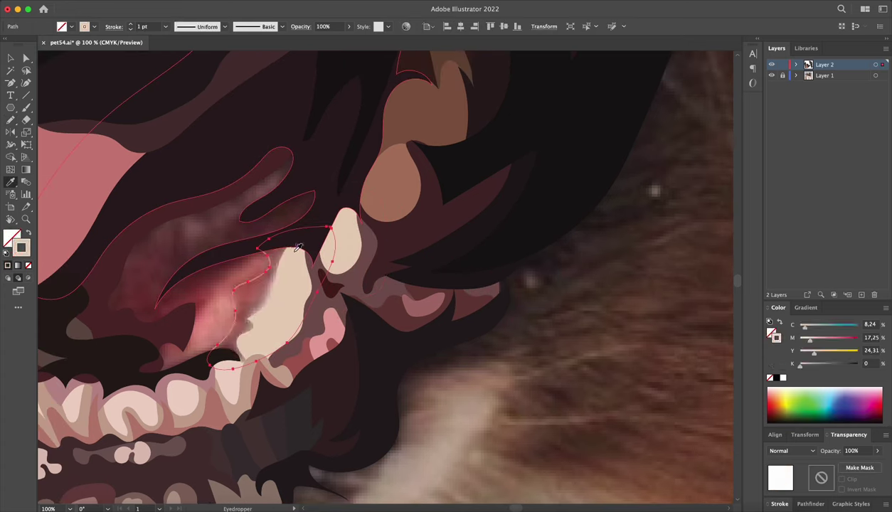
left_click_drag(280, 233, 175, 249)
key("shift+x")
key("super+shift+a")
key("i")
left_click(245, 203)
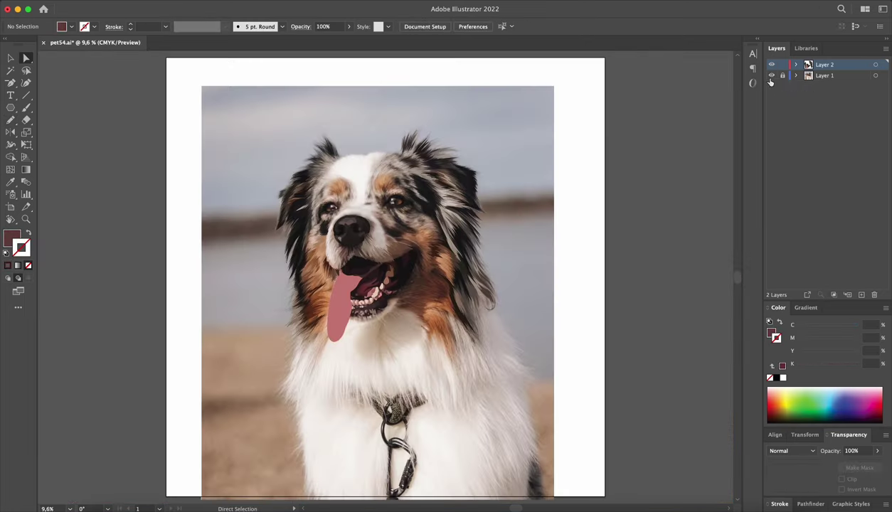
- Sketch a fur strand beside the tongue and undo the stray pencil marks
key("n")
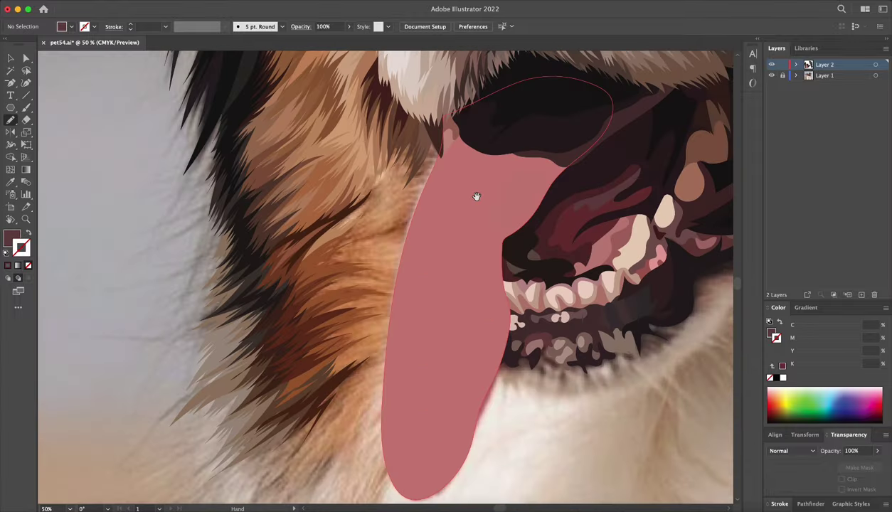
left_click_drag(496, 275, 349, 171)
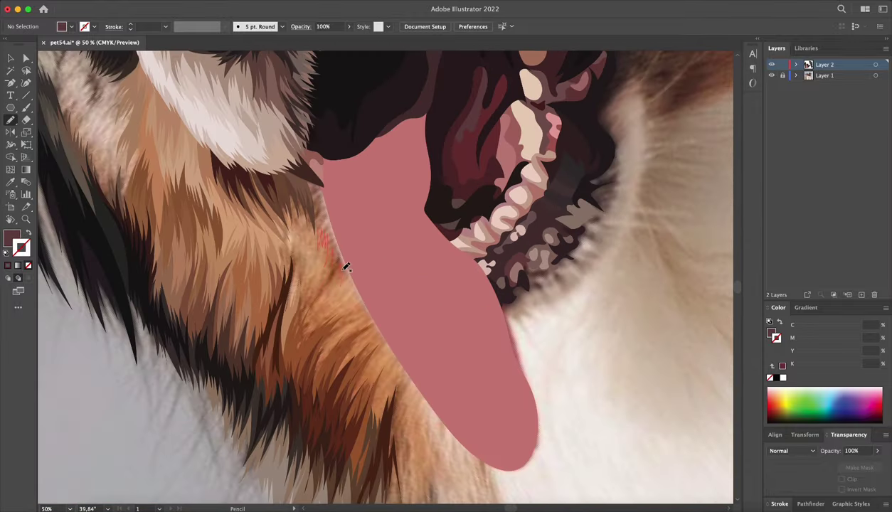
left_click_drag(346, 267, 319, 208)
scroll(313, 256, "down", 1)
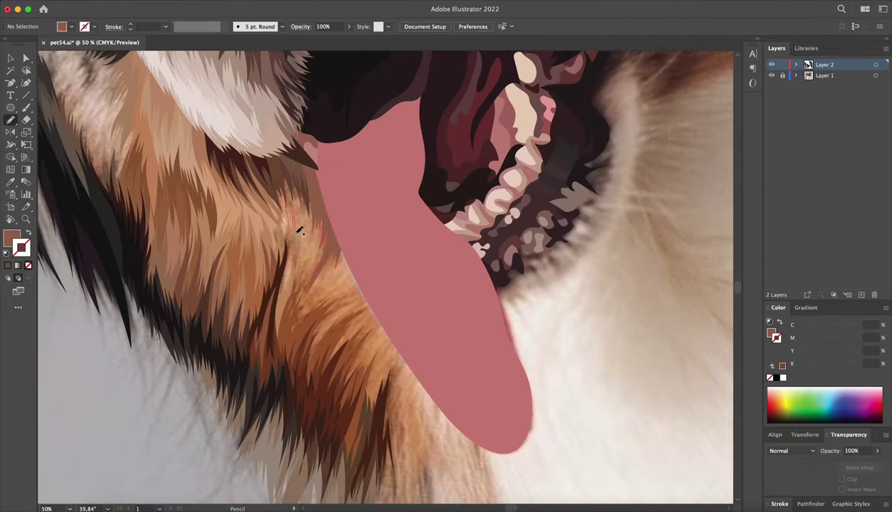
key("ctrl+z")
left_click_drag(333, 229, 324, 201)
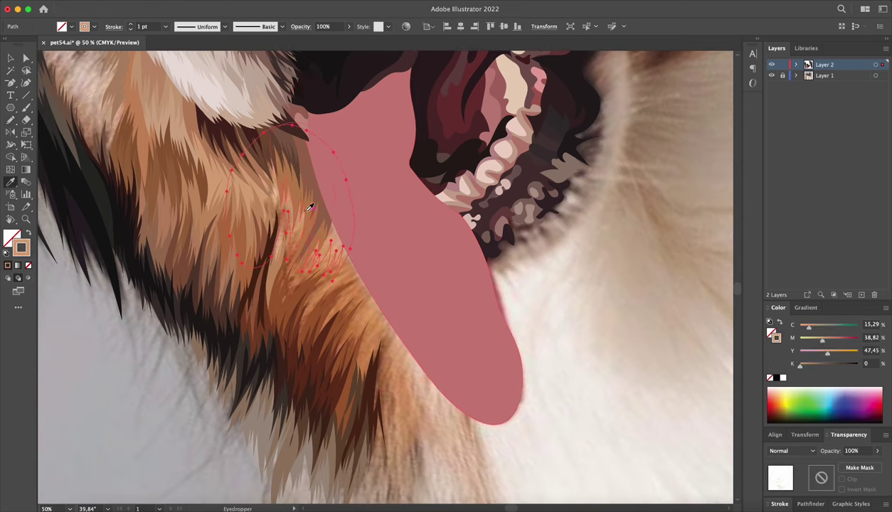
scroll(264, 298, "right", 3)
scroll(264, 299, "down", 2)
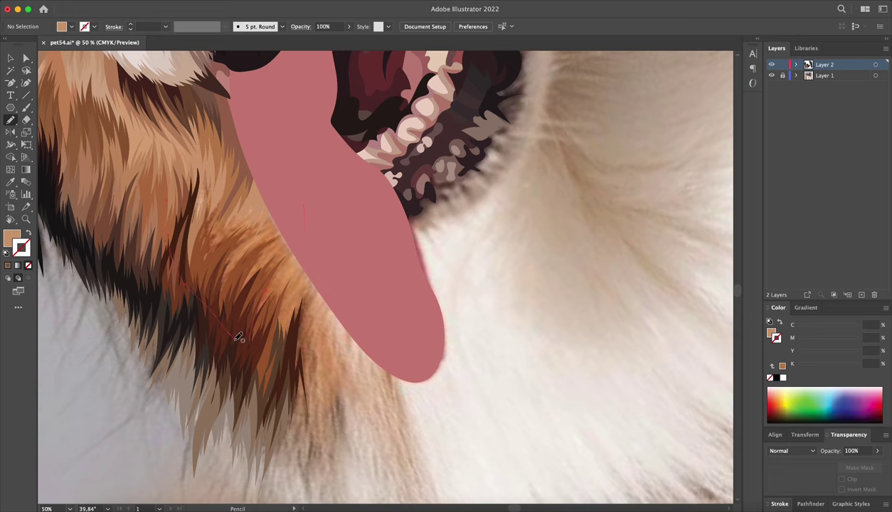
- Sample a darker orange-brown fur colour from the photo for the cheek strands
key("i")
left_click(229, 225)
key("n")
scroll(213, 270, "right", 5)
scroll(214, 271, "down", 2)
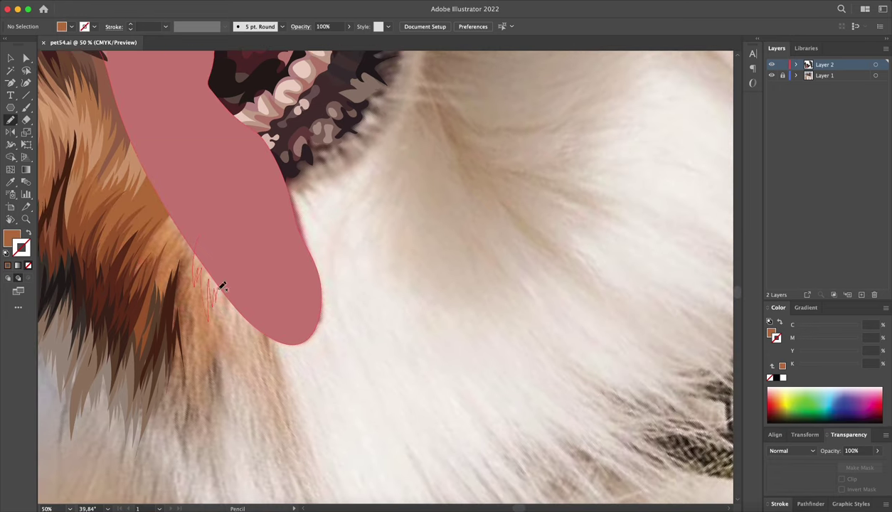
key("ctrl+z")
key("ctrl+z")
scroll(175, 315, "down", 2)
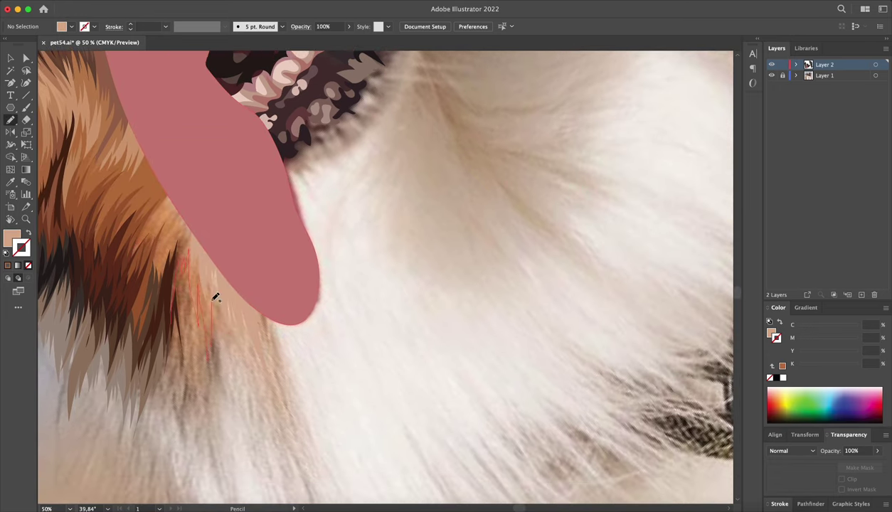
- Draw brown fur strands along the cheek fur beside the tongue
left_click_drag(215, 297, 187, 242)
scroll(167, 263, "down", 4)
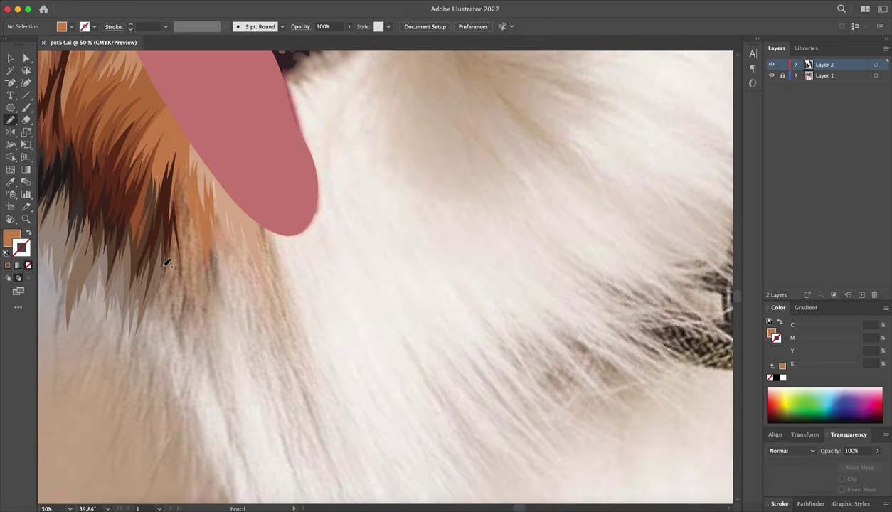
scroll(167, 263, "down", 1)
left_click_drag(169, 311, 186, 225)
key("n")
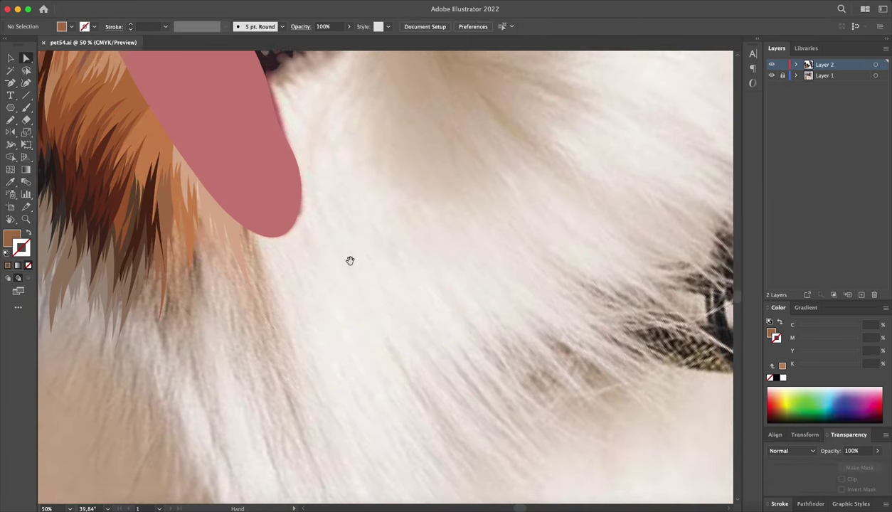
scroll(351, 259, "up", 10)
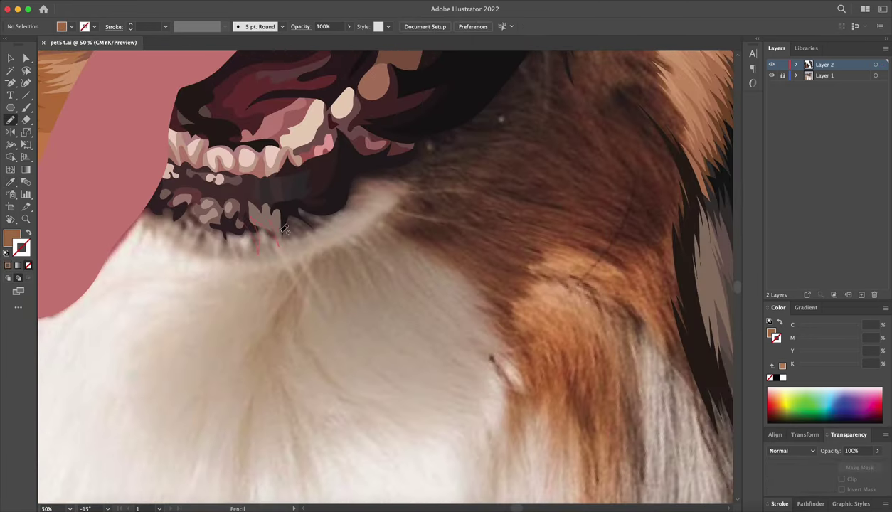
- Draw light zigzag fur strokes along the underside of the lower lip
left_click_drag(284, 229, 321, 223)
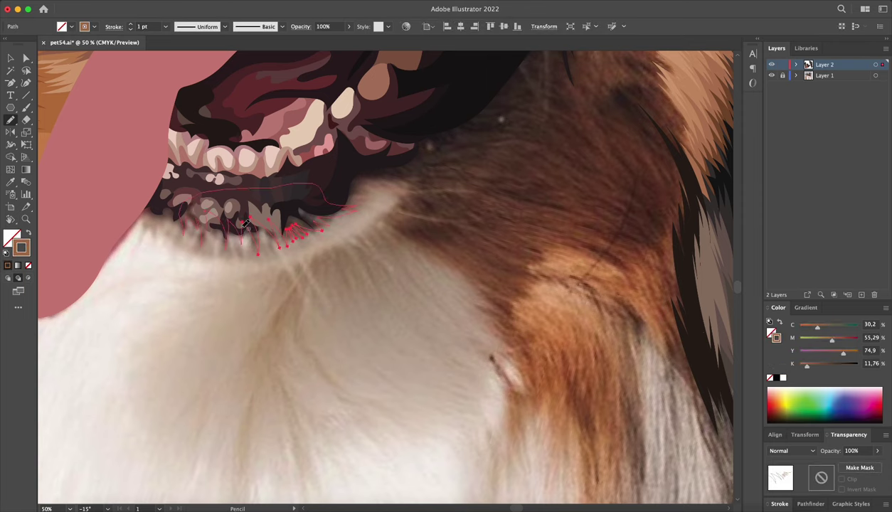
key("ctrl+plus")
key("ctrl+plus")
key("ctrl+shift+a")
scroll(377, 270, "down", 2)
left_click_drag(195, 233, 282, 269)
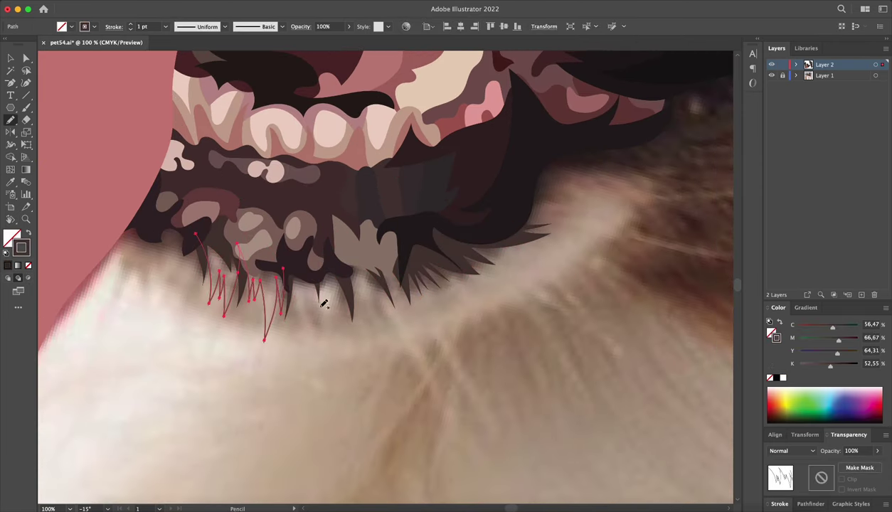
left_click_drag(367, 307, 356, 317)
key("ctrl+shift+a")
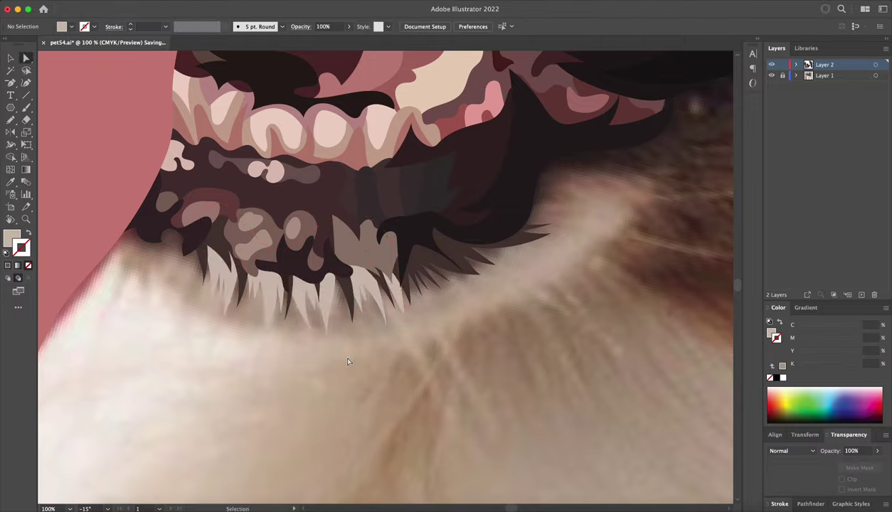
- Add another zigzag fur shape under the lower lip and save pet54.ai
key("ctrl+minus")
key("ctrl+minus")
key("ctrl+minus")
key("ctrl+plus")
left_click_drag(196, 256, 239, 251)
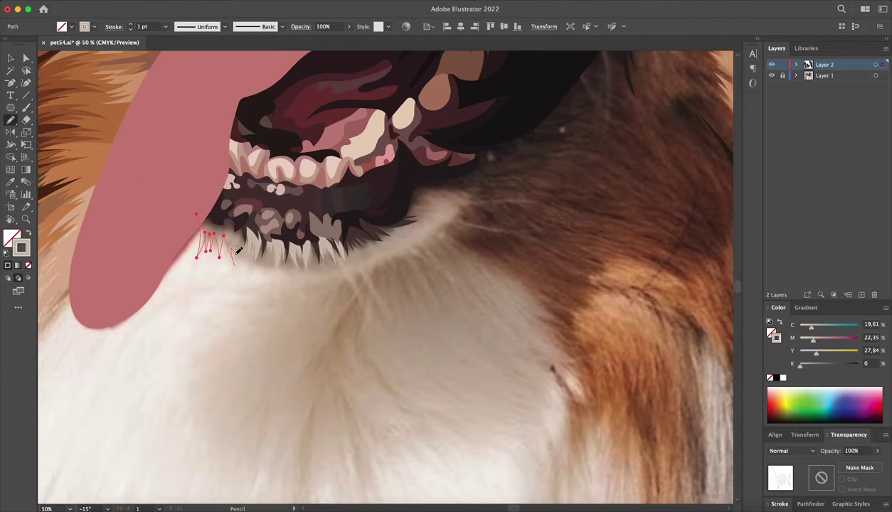
key("v")
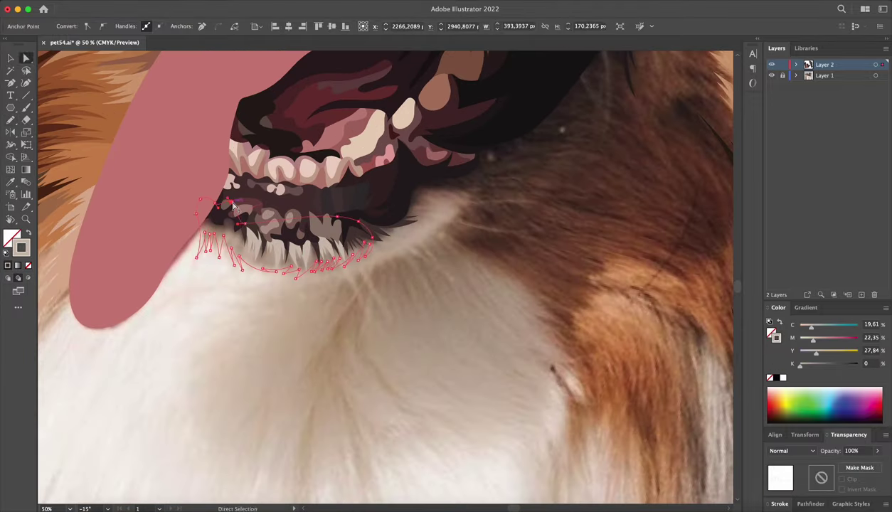
key("ctrl+shift+a")
key("ctrl+s")
- Reset the view with the photo shown and redraw a small fur scribble at the mouth corner
key("ctrl+0")
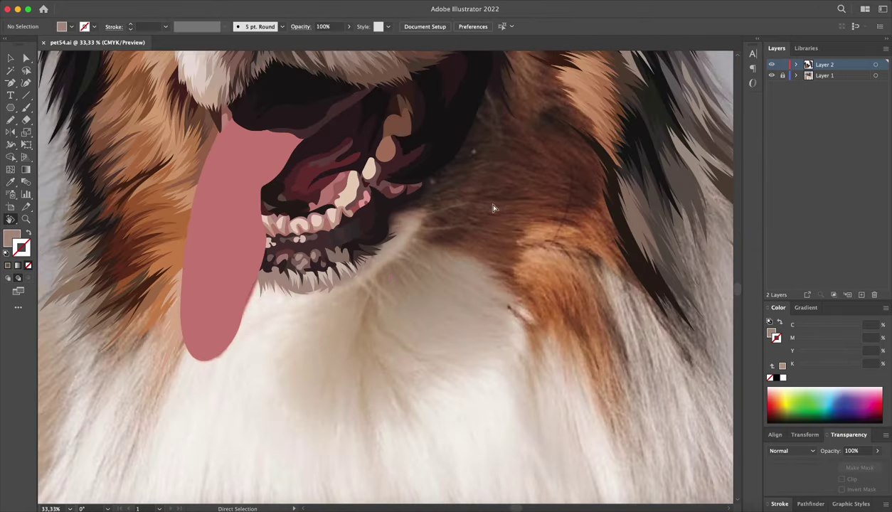
key("shift+h")
left_click(773, 75)
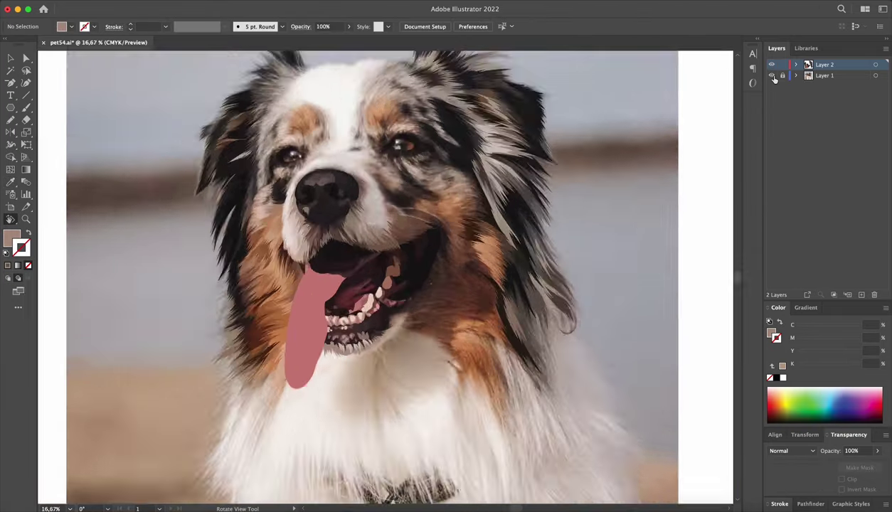
key("ctrl+plus")
key("ctrl+plus")
key("ctrl+plus")
left_click_drag(398, 306, 437, 244)
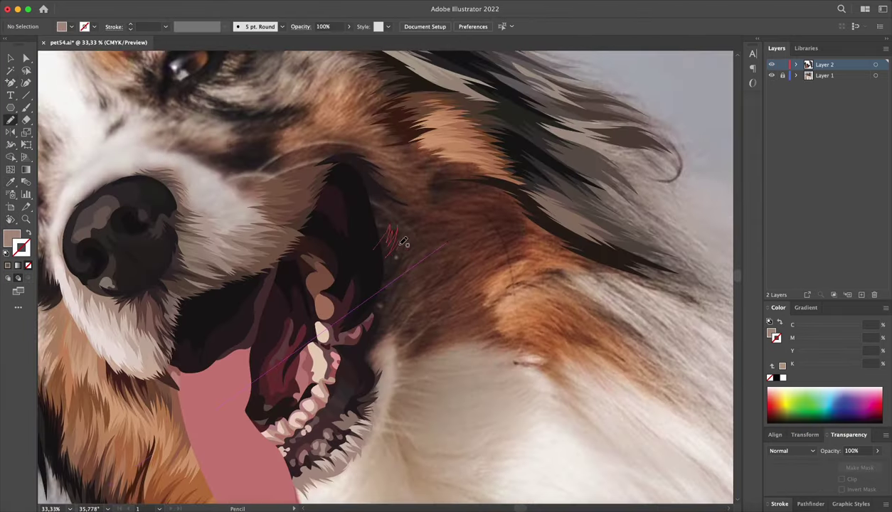
key("ctrl+z")
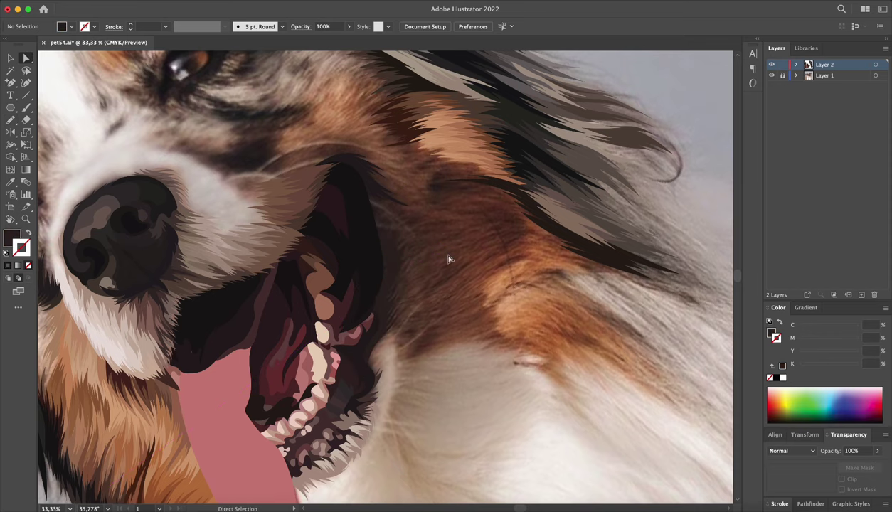
scroll(462, 242, "down", 5)
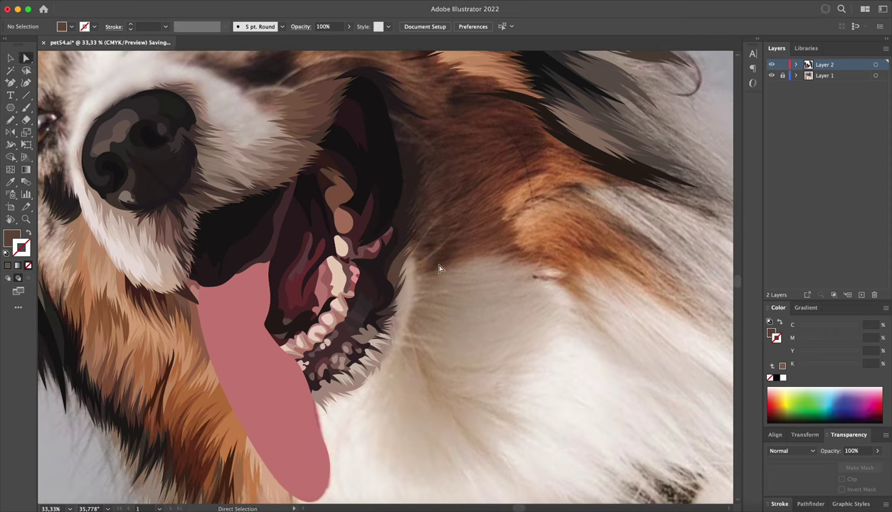
scroll(398, 285, "down", 2)
mouse_move(383, 327)
left_mouse_down()
mouse_move(399, 313)
mouse_move(510, 282)
left_mouse_up()
- Level the view and draw a long tan fur strand on the white chest
key("shift+h")
left_click_drag(468, 229, 473, 217)
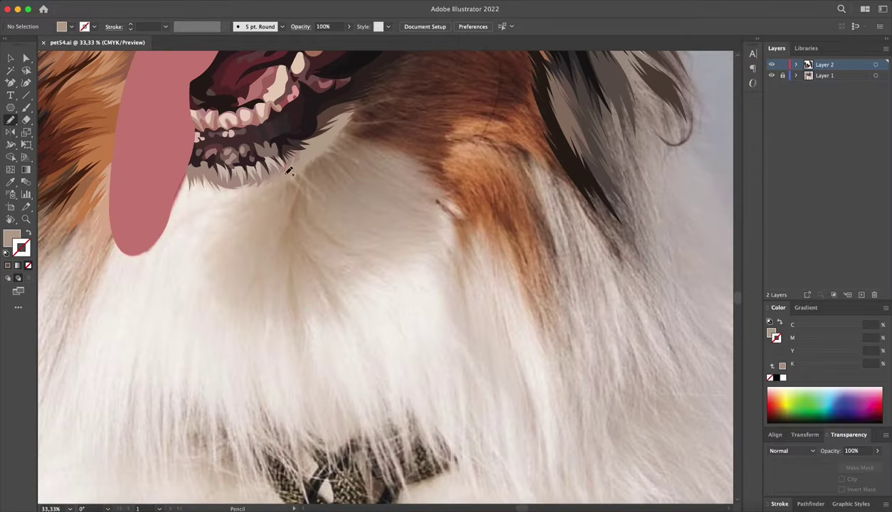
key("ctrl+a")
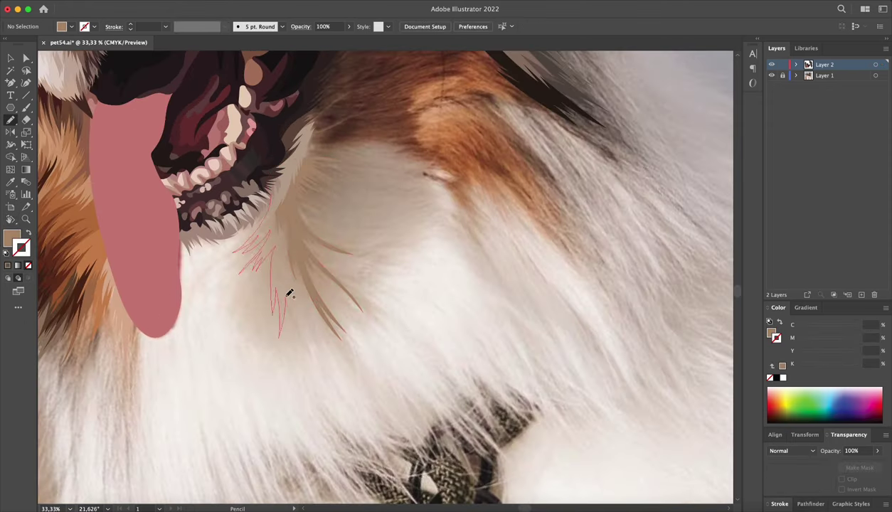
key("ctrl+a")
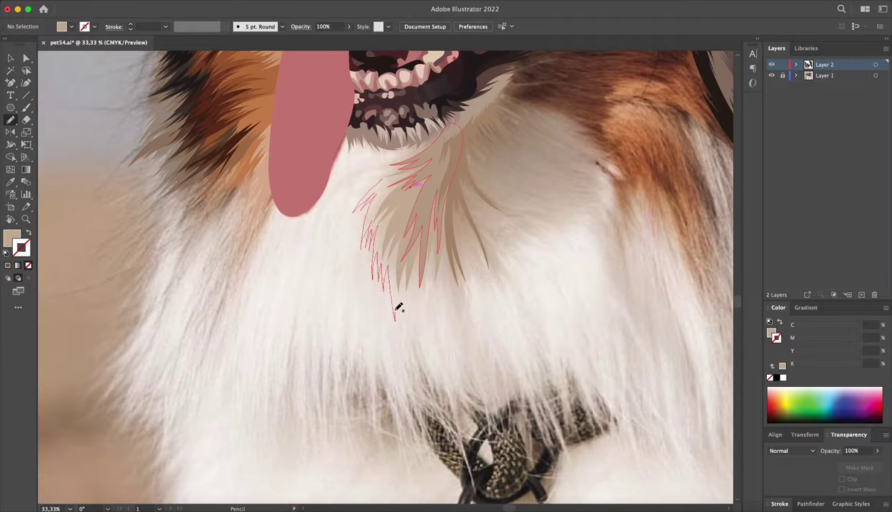
left_click_drag(398, 307, 439, 172)
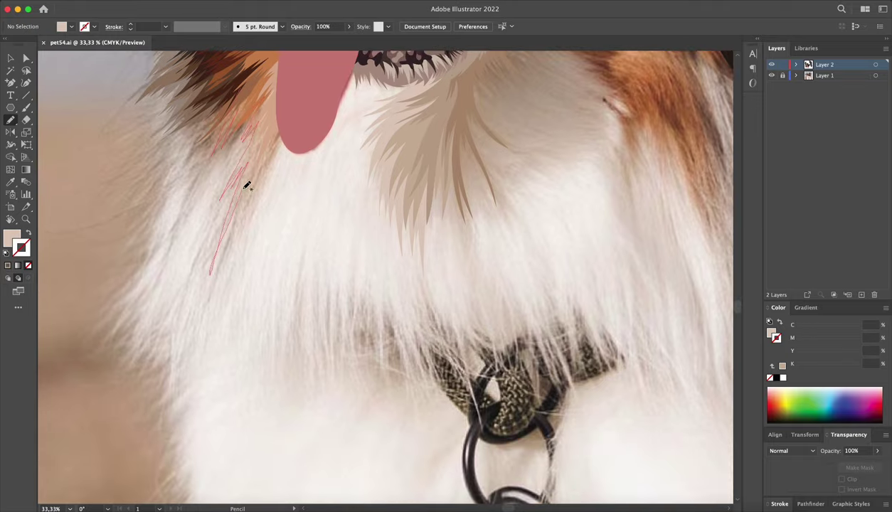
- Draw jagged brown fur strands to the left of the tongue
left_click_drag(247, 186, 277, 69)
left_click(260, 181, "super")
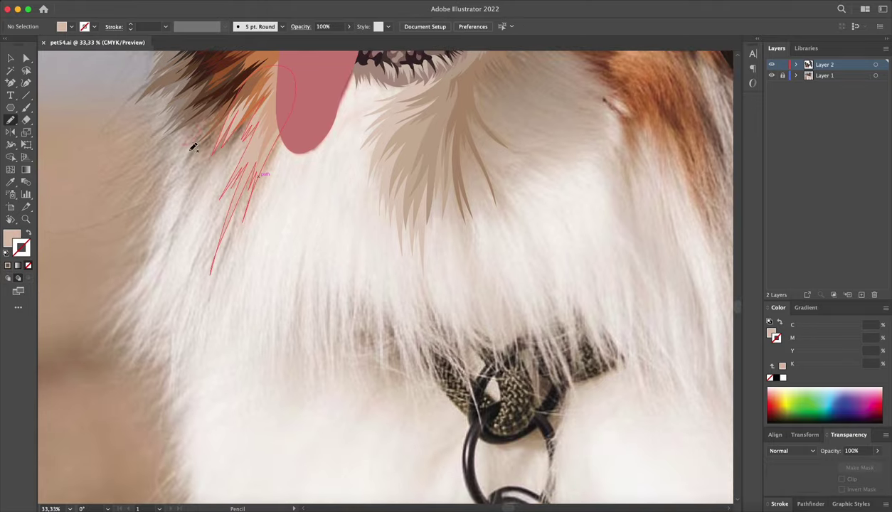
left_click_drag(193, 147, 186, 198)
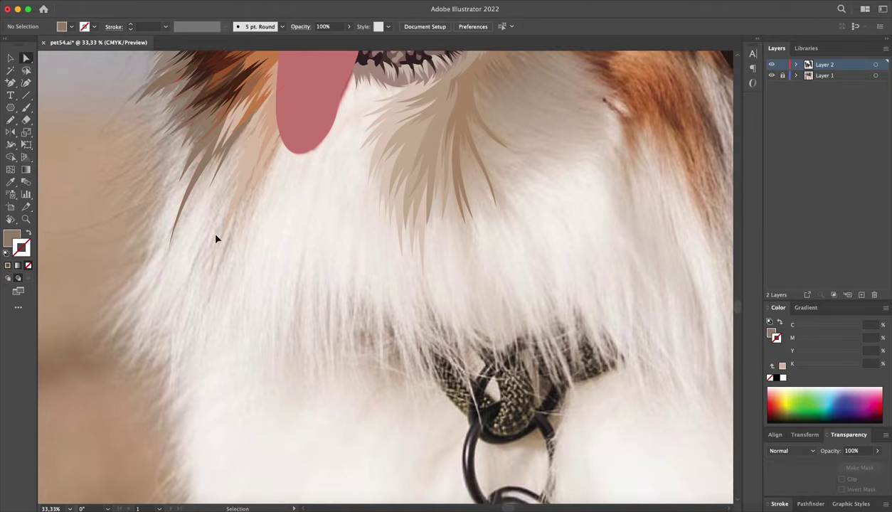
key("shift+h")
left_click_drag(448, 117, 496, 238)
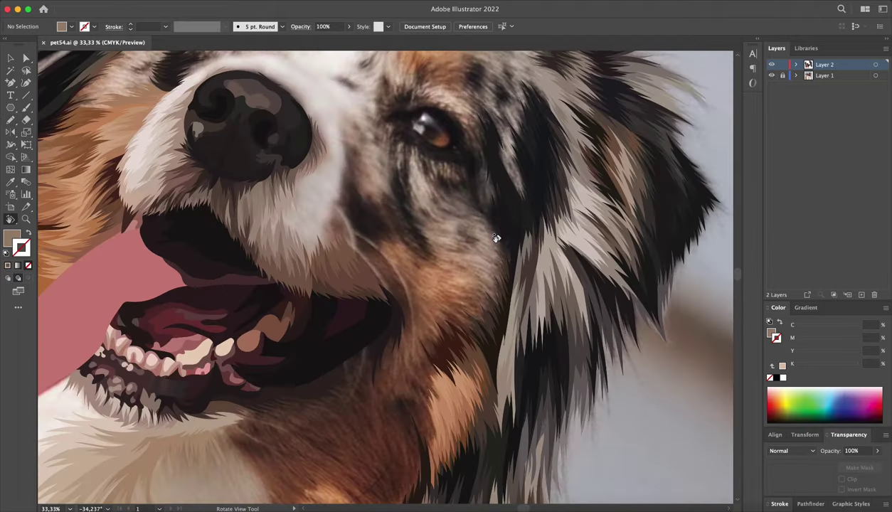
- Draw a jagged fur stroke near the ear and a short fur shape above the nose
key("n")
left_click_drag(419, 165, 434, 279)
left_click_drag(259, 163, 287, 197)
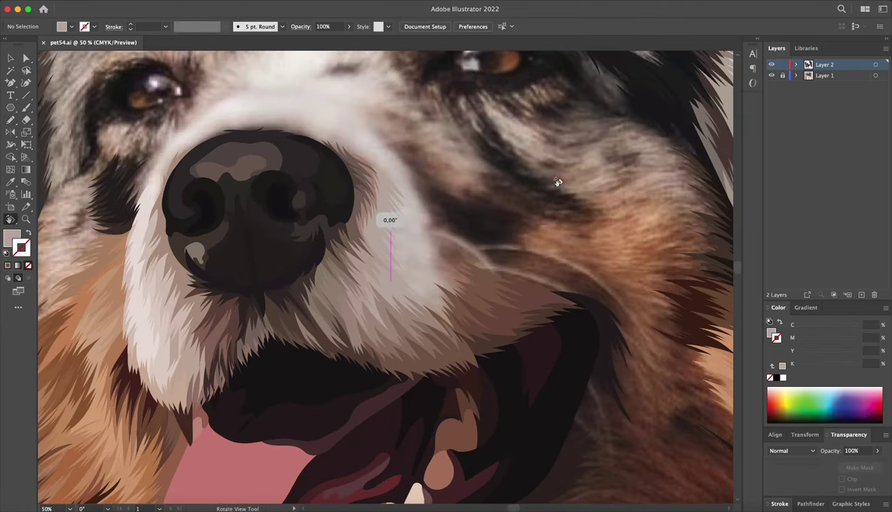
key("n")
left_click_drag(228, 202, 297, 161)
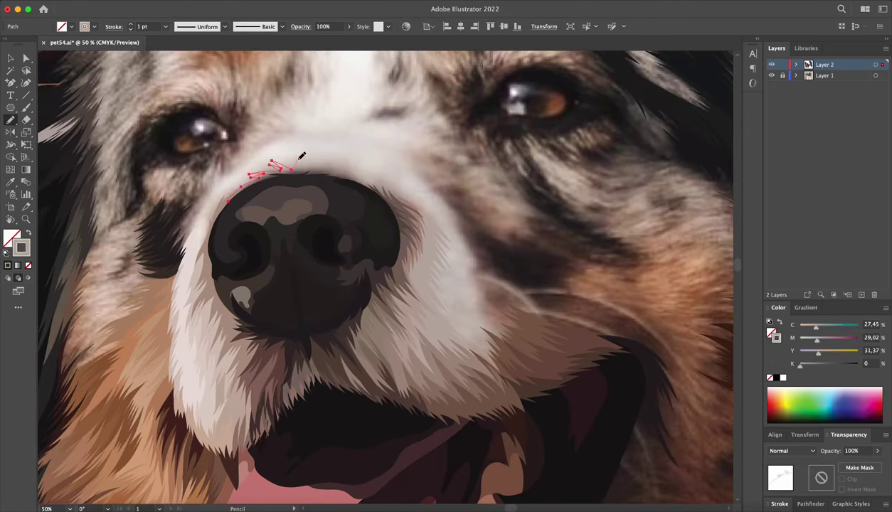
key("a")
left_click(341, 129)
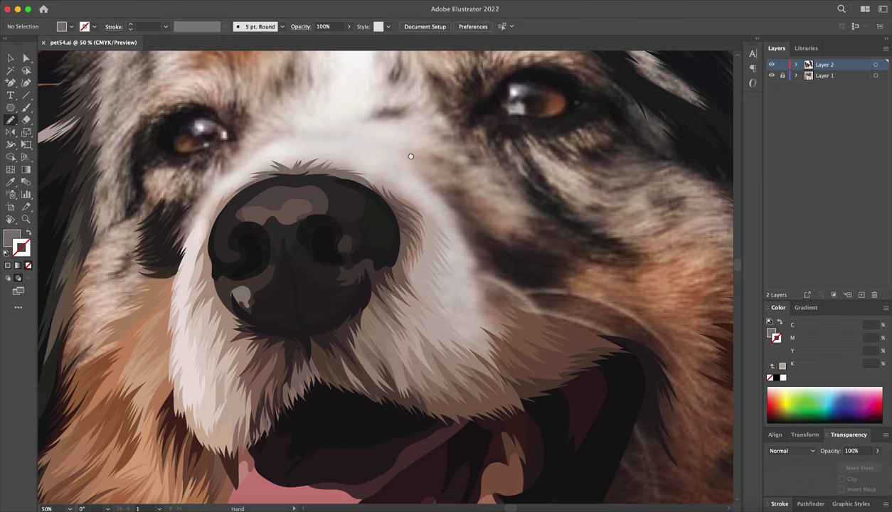
- Draw a zigzag fur edge across the top of the nose
left_click_drag(411, 156, 438, 176)
left_click_drag(320, 182, 408, 176)
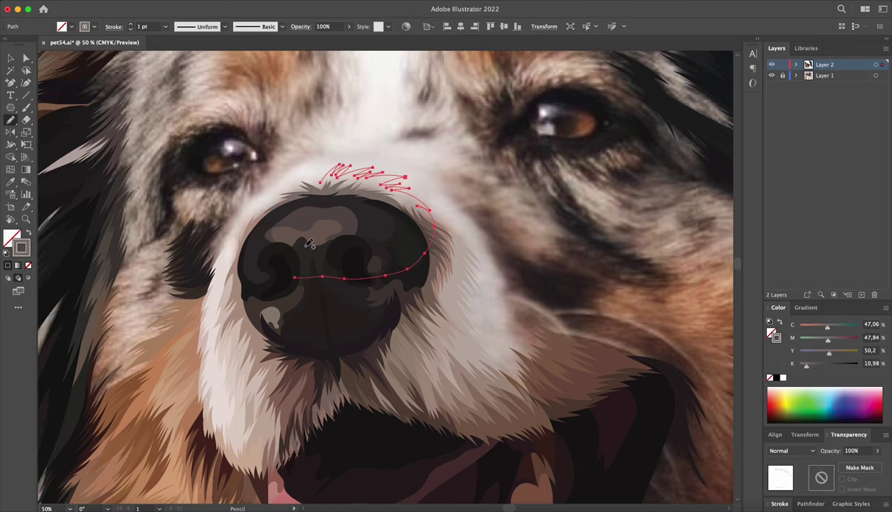
left_click_drag(284, 182, 285, 182)
key("ctrl+shift+a")
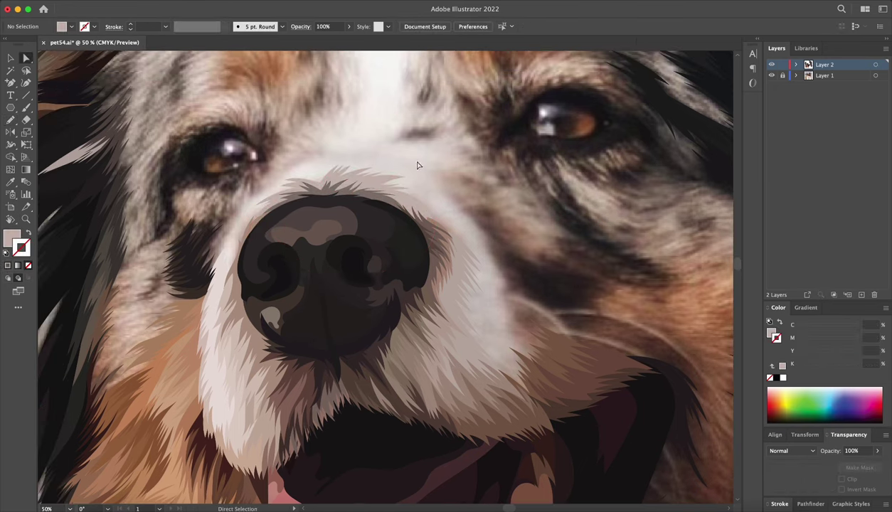
scroll(418, 164, "up", 2)
- Add short fur strands between the eyes and down the forehead
left_click_drag(389, 152, 446, 128)
key("ctrl+shift+a")
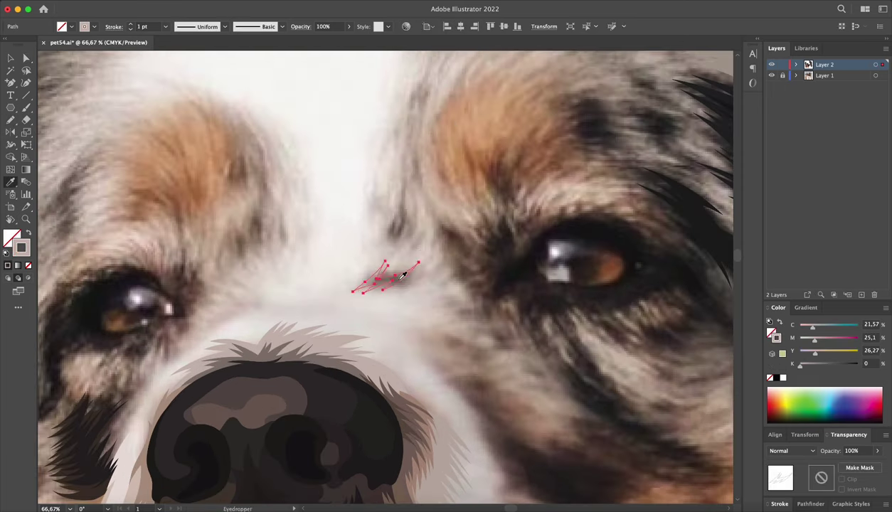
scroll(389, 232, "up", 4)
left_click_drag(390, 211, 382, 262)
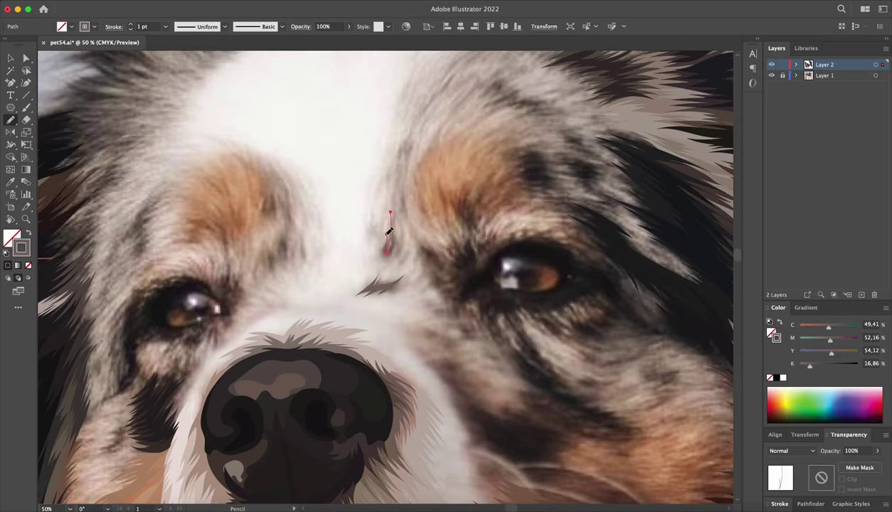
key("ctrl+shift+a")
scroll(398, 213, "down", 3)
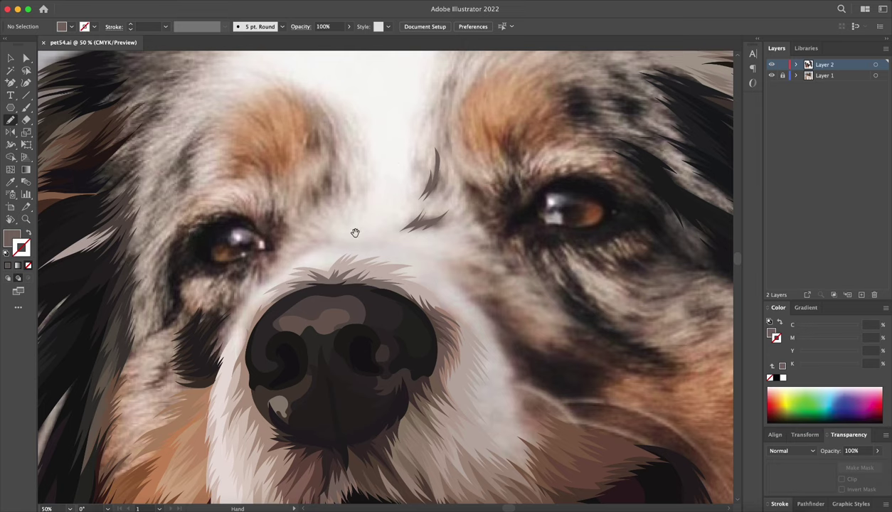
left_click_drag(355, 233, 382, 201)
- Trace a fur outline wrapping the nose and fill it with light fur colour from the photo
left_click_drag(303, 356, 317, 242)
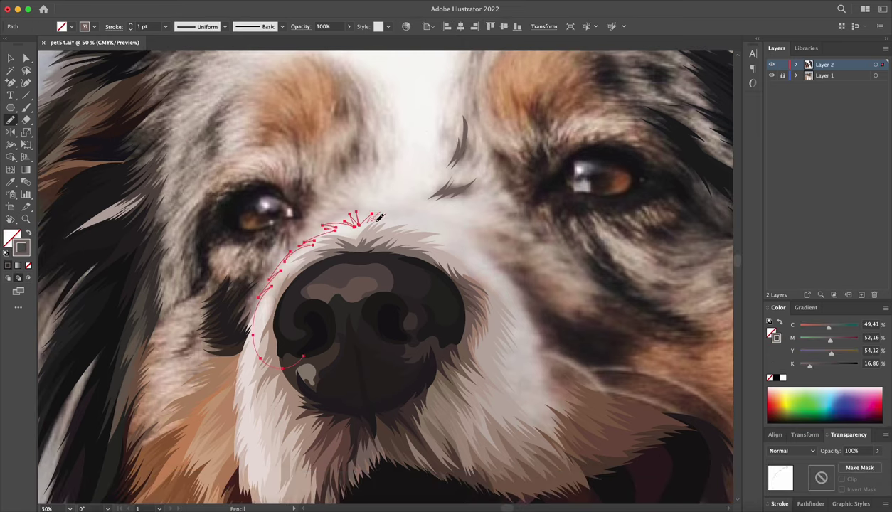
left_click_drag(361, 221, 461, 235)
left_click_drag(496, 262, 407, 264)
left_click_drag(263, 305, 334, 259)
key("i")
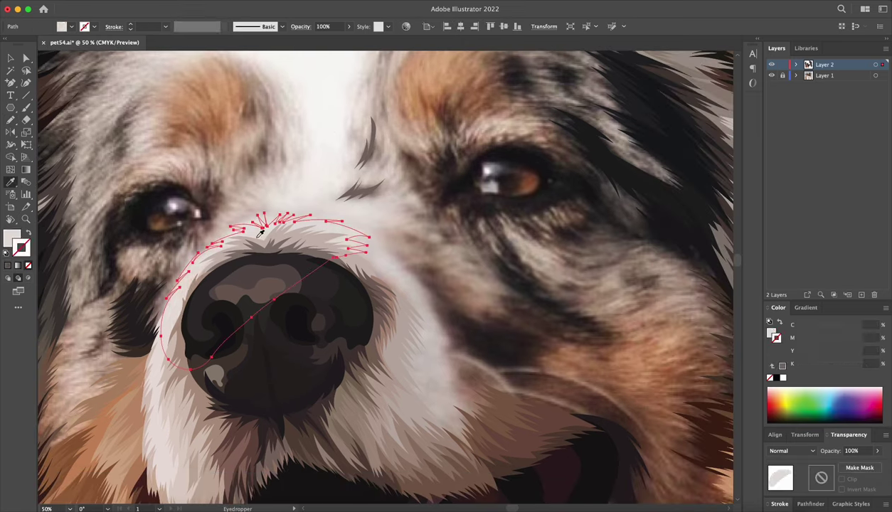
left_click(266, 225)
key("ctrl+shift+a")
key("n")
- Draw fur shapes beside the right of the nose and on the adjacent cheek, then view the whole artboard
left_click_drag(493, 326, 417, 255)
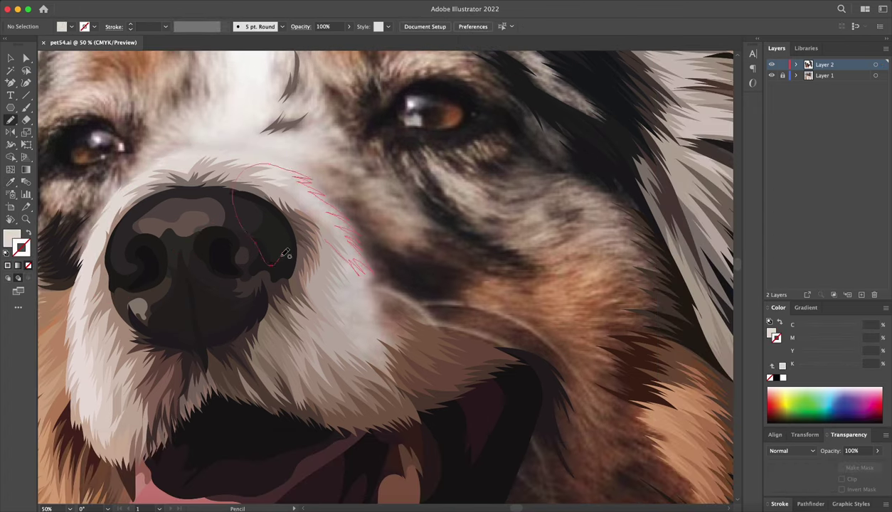
left_click_drag(285, 254, 281, 265)
left_click_drag(310, 327, 285, 199)
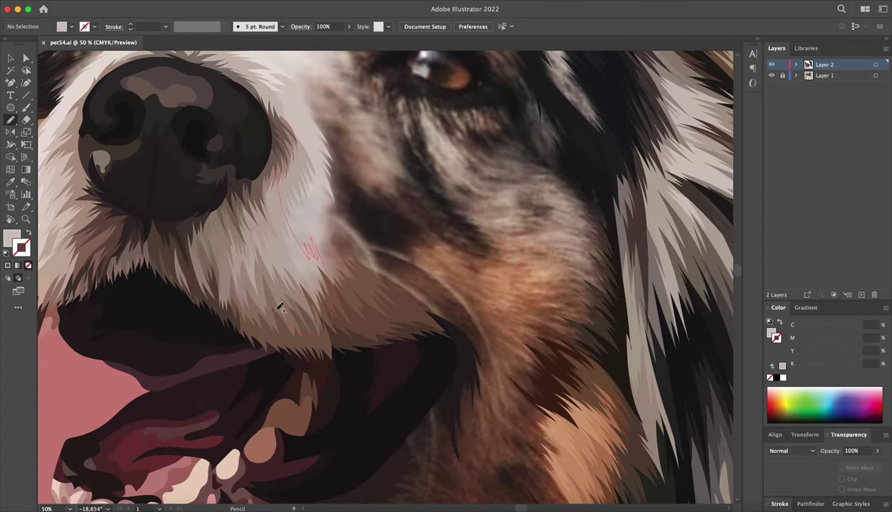
left_click_drag(280, 307, 309, 249)
left_click_drag(333, 187, 299, 149)
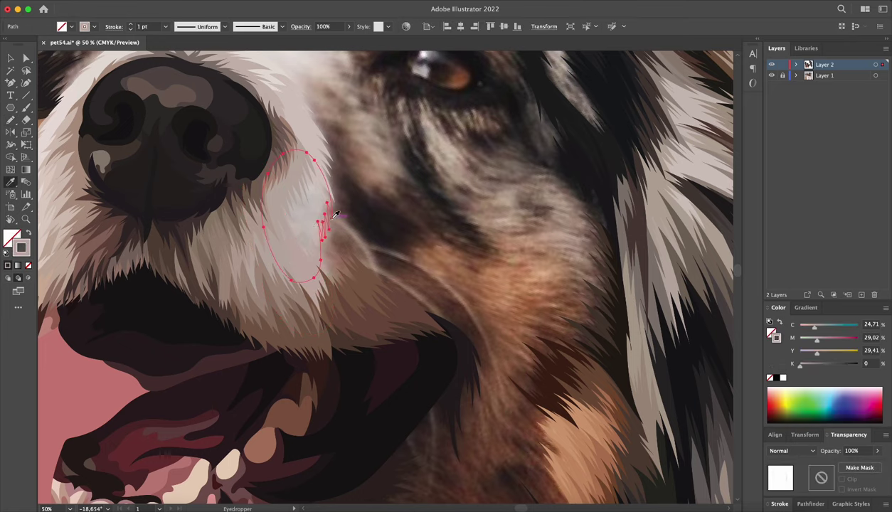
key("a")
key("ctrl+0")
- Toggle the photo layer off and back on, then zoom in on the mouth area
left_click(771, 76)
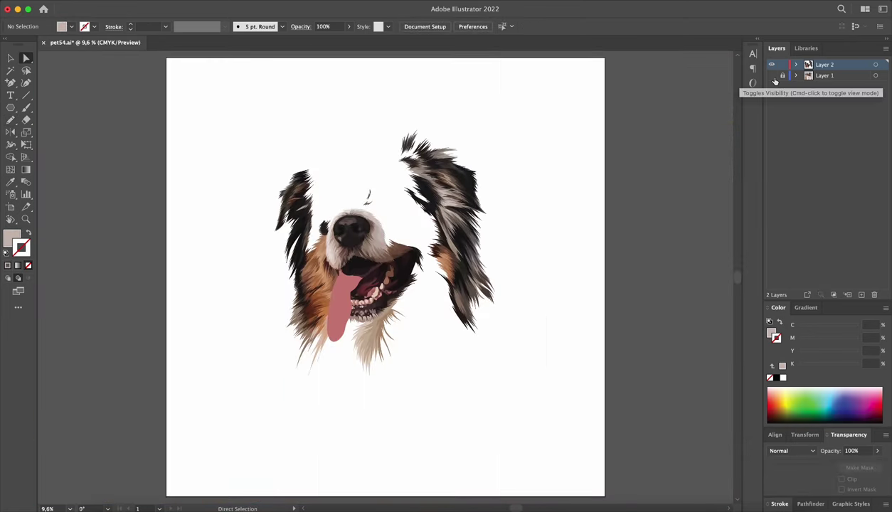
left_click(772, 76)
key("n")
scroll(403, 317, "up", 5)
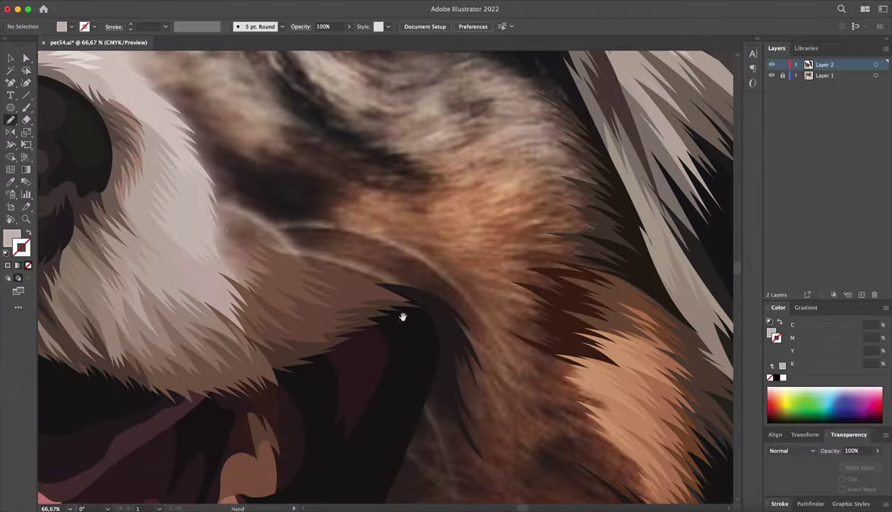
- Draw fur strands along the cheek edge on a rotated view and fill them with dark fur colour
left_click_drag(169, 204, 202, 190)
key("ctrl+minus")
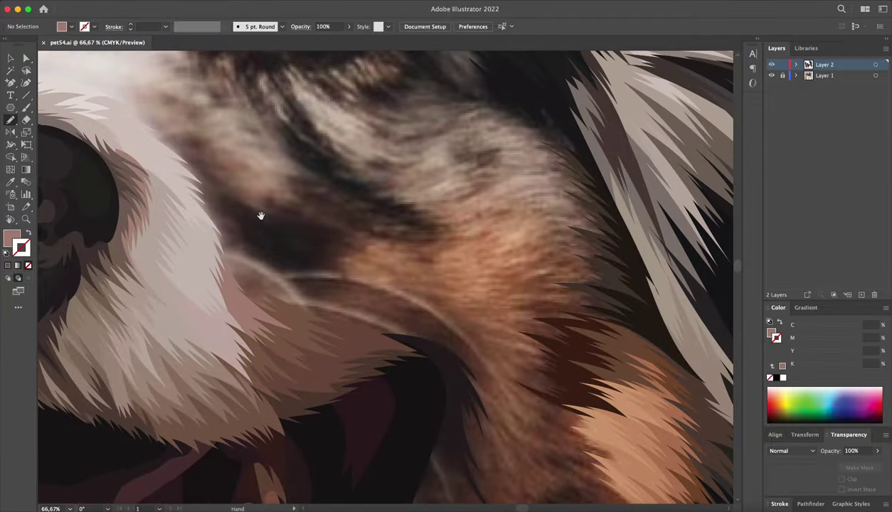
key("ctrl+minus")
key("shift+h")
mouse_move(418, 259)
left_mouse_down()
mouse_move(458, 212)
mouse_move(324, 147)
mouse_move(360, 112)
left_mouse_up()
key("ctrl+plus")
left_click(348, 151)
key("n")
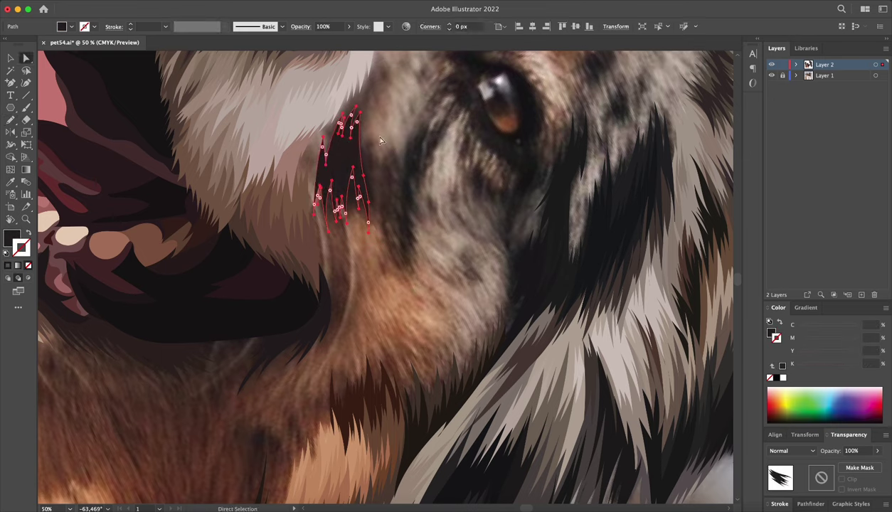
- Draw a fur strand along the muzzle edge and make it a dark filled shape
scroll(356, 142, "down", 3)
scroll(359, 137, "up", 5)
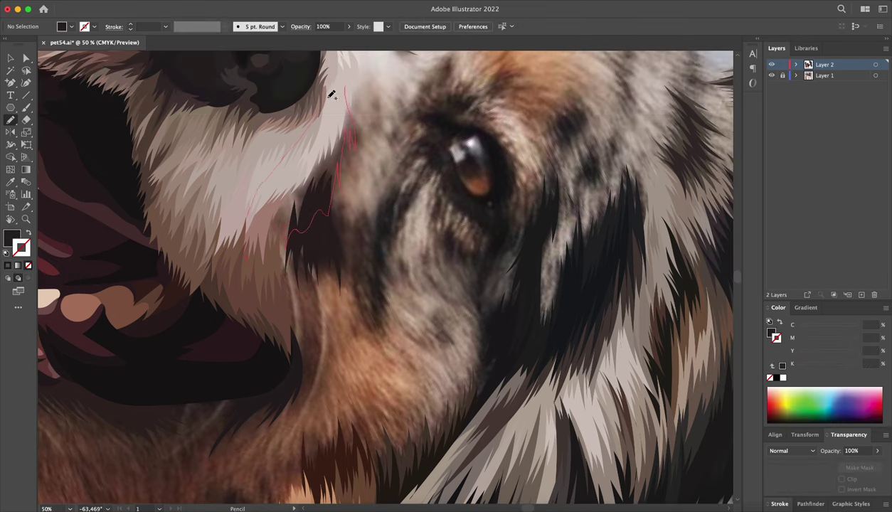
left_click_drag(331, 95, 335, 99)
scroll(341, 171, "down", 5)
scroll(335, 214, "up", 1)
mouse_move(324, 241)
left_mouse_down()
mouse_move(341, 156)
mouse_move(340, 271)
left_mouse_up()
key("shift+x")
key("super+shift+a")
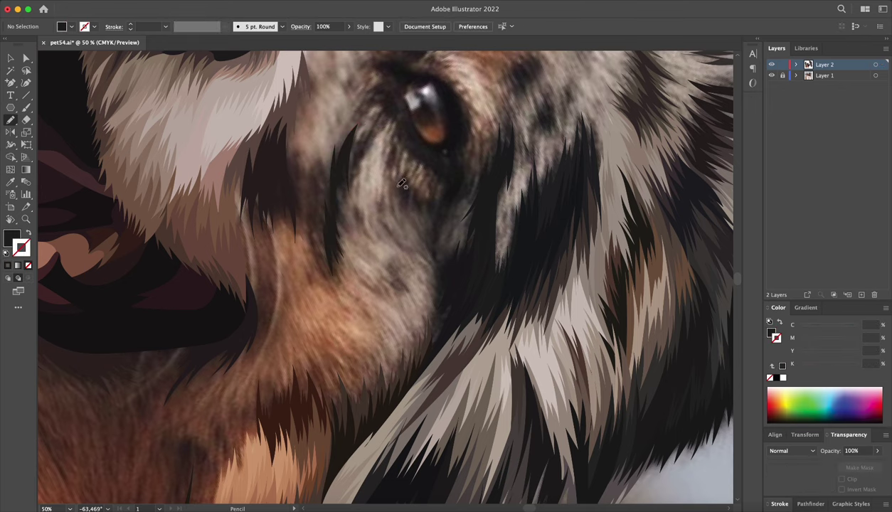
- Add dark fur strands below the eye and near the mouth corner
left_click_drag(340, 192, 322, 151)
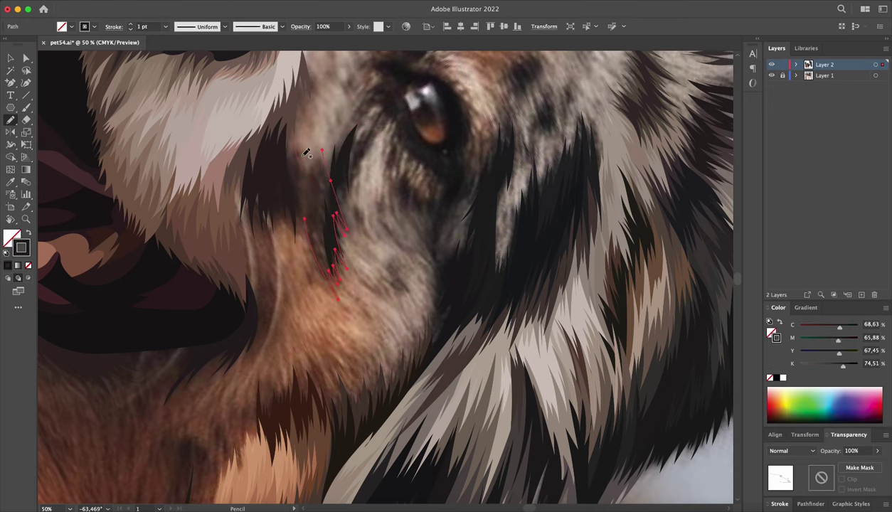
key("shift+x")
key("super+shift+a")
key("shift+h")
left_click_drag(306, 220, 439, 285)
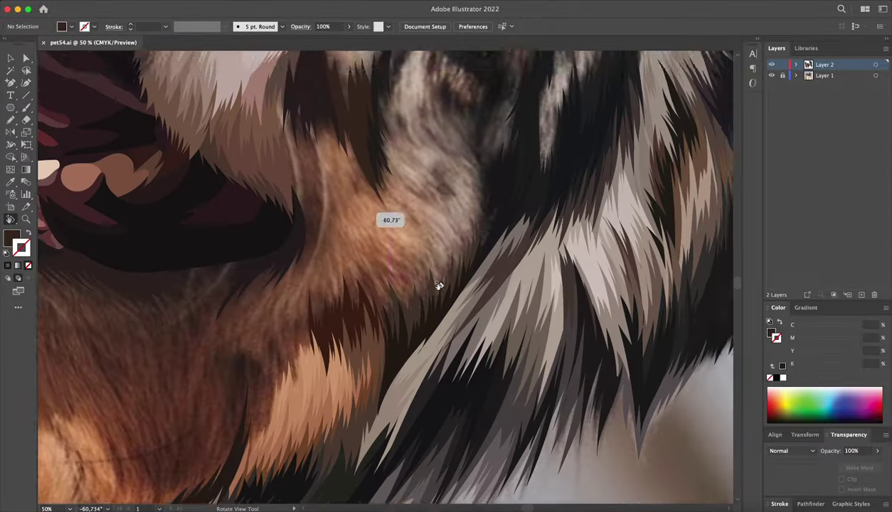
key("n")
left_click_drag(308, 199, 322, 151)
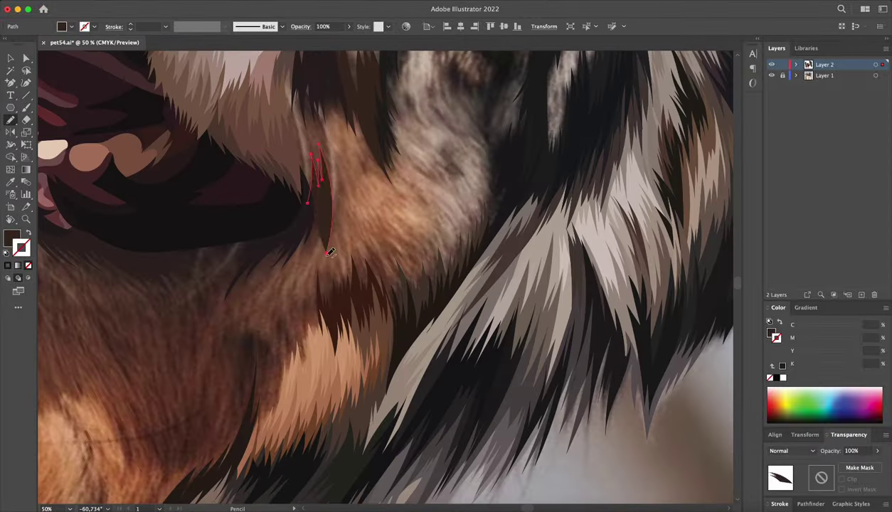
left_click_drag(320, 185, 324, 247)
- Reset colours to defaults, refit the view, and rotate the canvas toward the neck fur
key("i")
key("super+shift+a")
key("d")
key("v")
key("super+shift+1")
key("super+0")
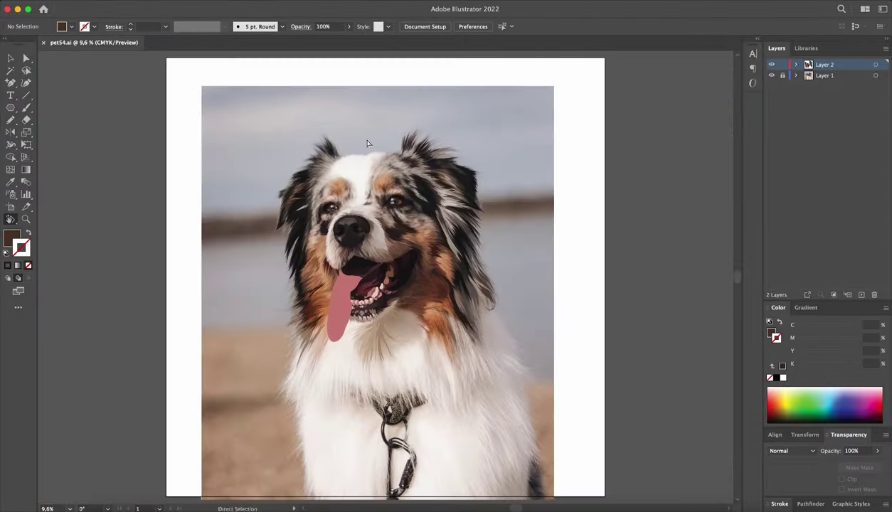
scroll(358, 279, "up", 5)
key("super+minus")
key("shift+h")
left_click_drag(441, 213, 392, 219)
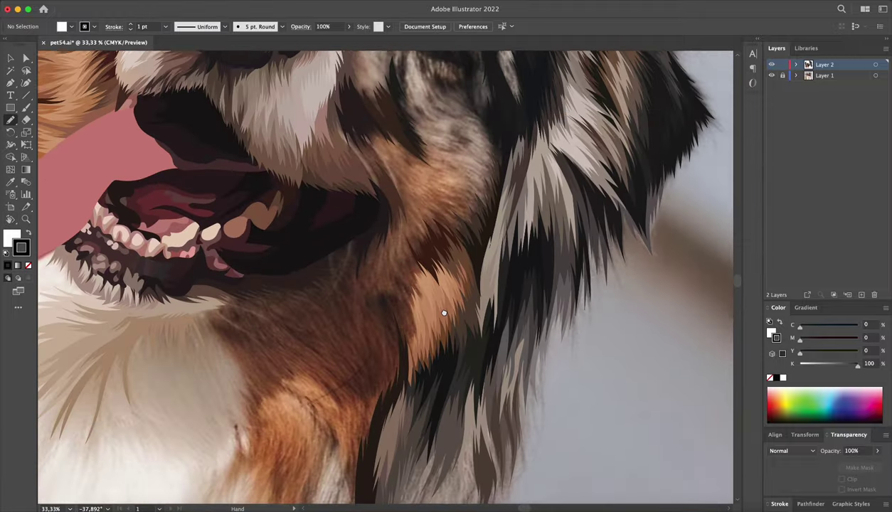
key("n")
- Draw fur strands behind the mouth corner filled with brown sampled from the photo
left_click_drag(411, 248, 397, 202)
key("i")
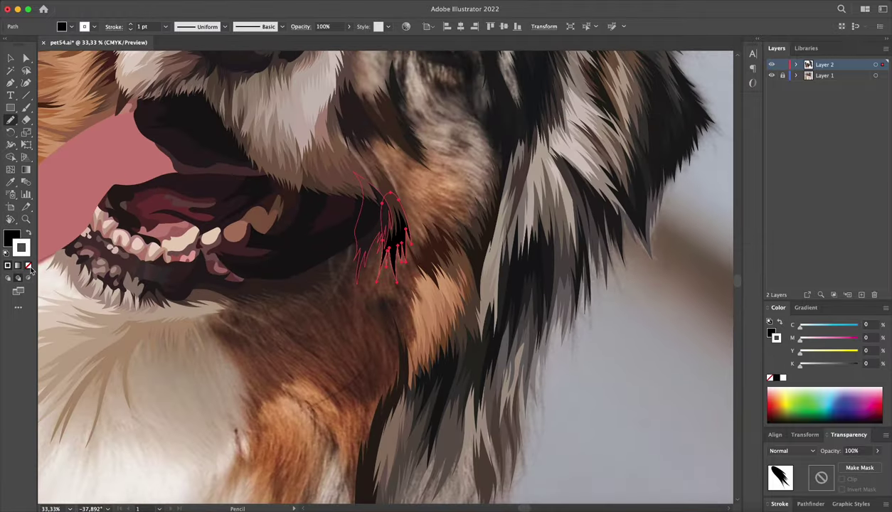
left_click(415, 228)
key("super+plus")
key("super+shift+a")
key("n")
key("shift+h")
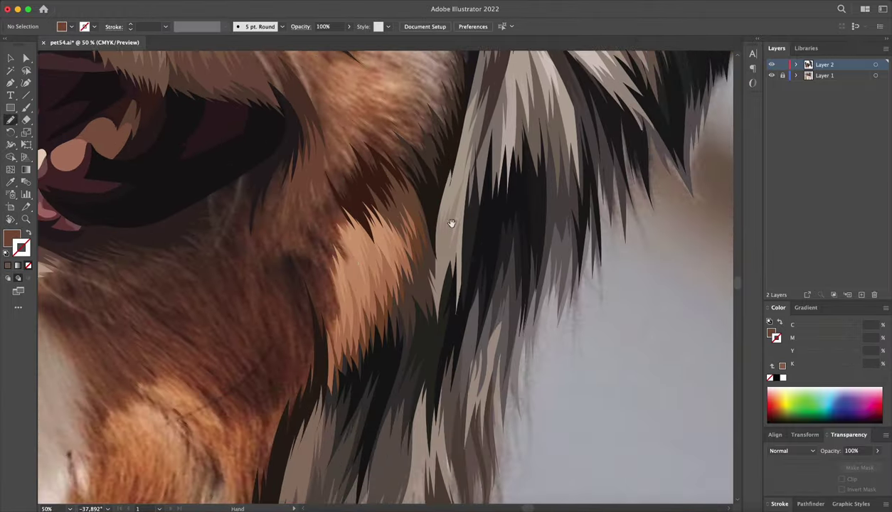
left_click_drag(453, 225, 419, 245)
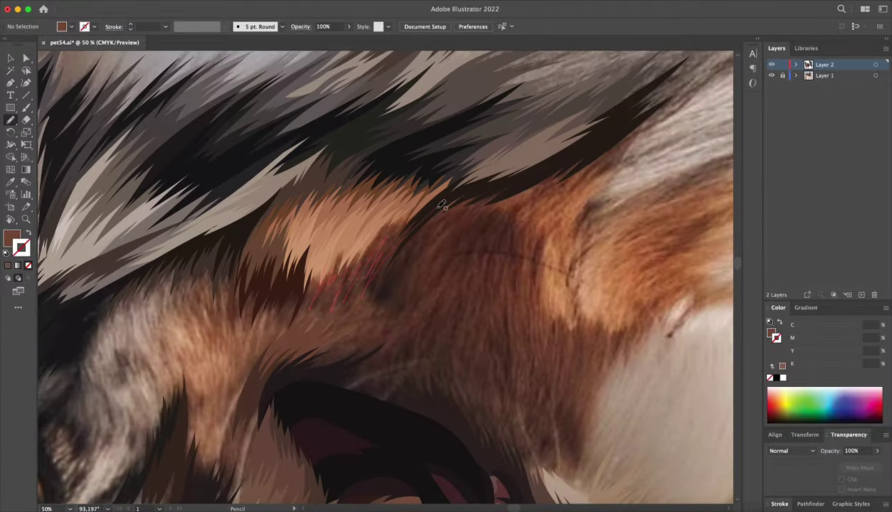
key("super+shift+a")
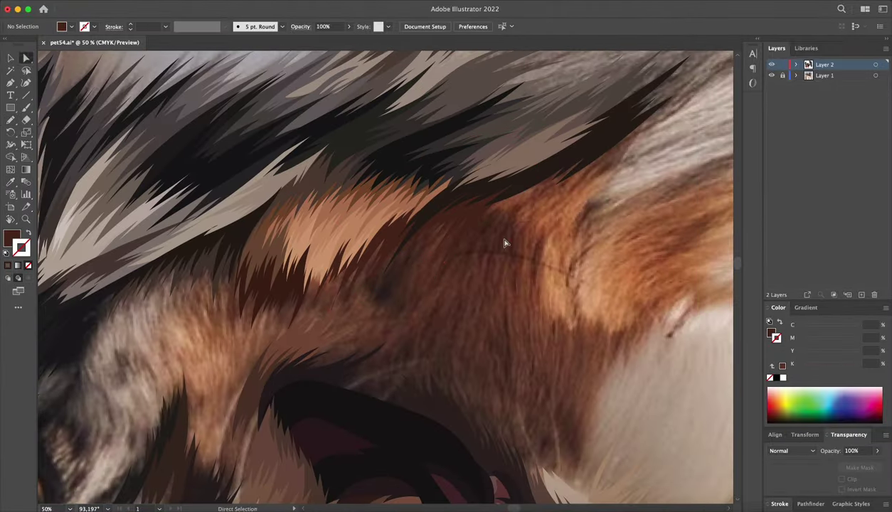
- Draw fur strands across the orange neck patch
scroll(504, 241, "down", 3)
scroll(489, 224, "down", 2)
left_click_drag(370, 178, 357, 245)
left_click_drag(447, 154, 387, 228)
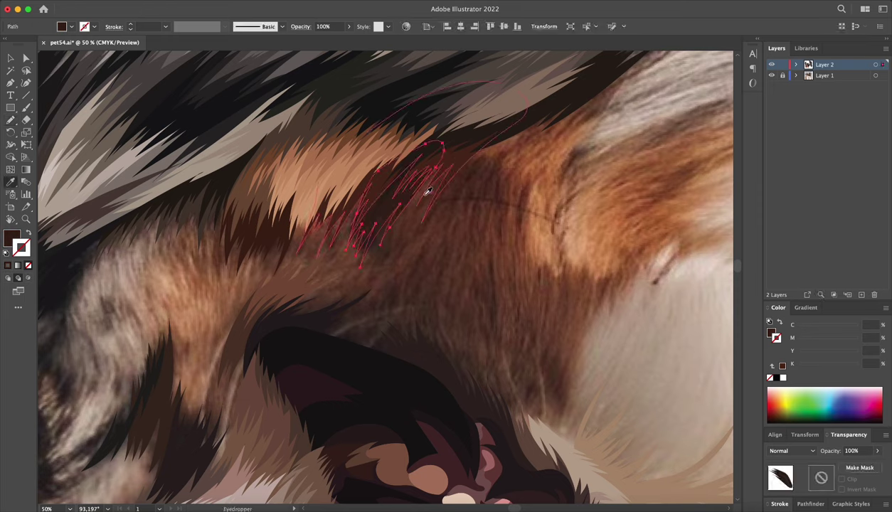
key("super+shift+a")
scroll(296, 197, "down", 2)
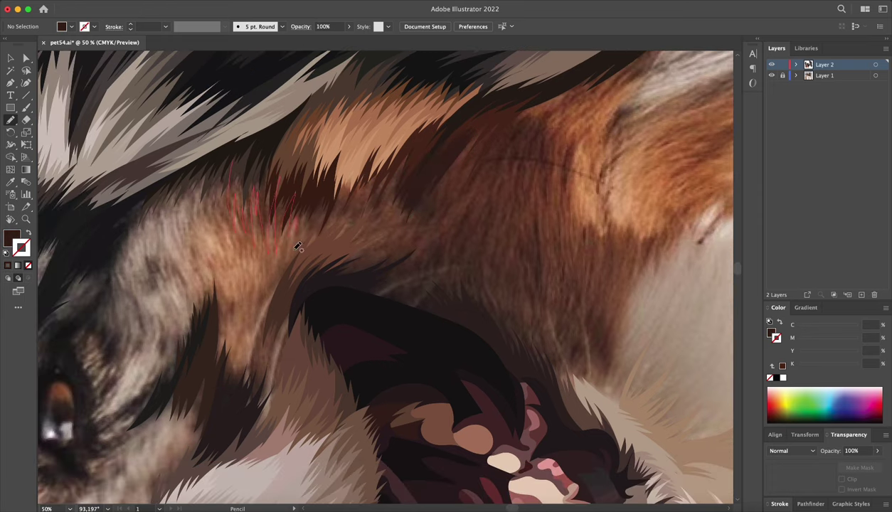
key("super+shift+a")
key("a")
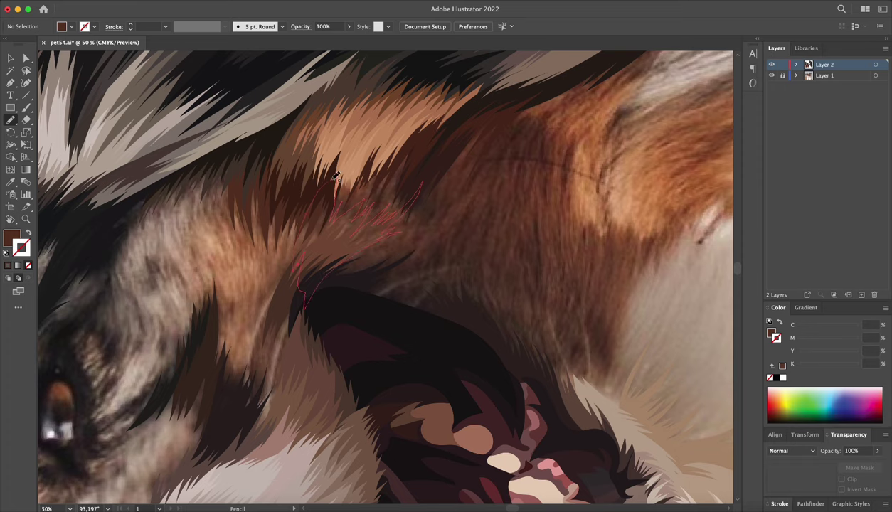
scroll(410, 246, "down", 5)
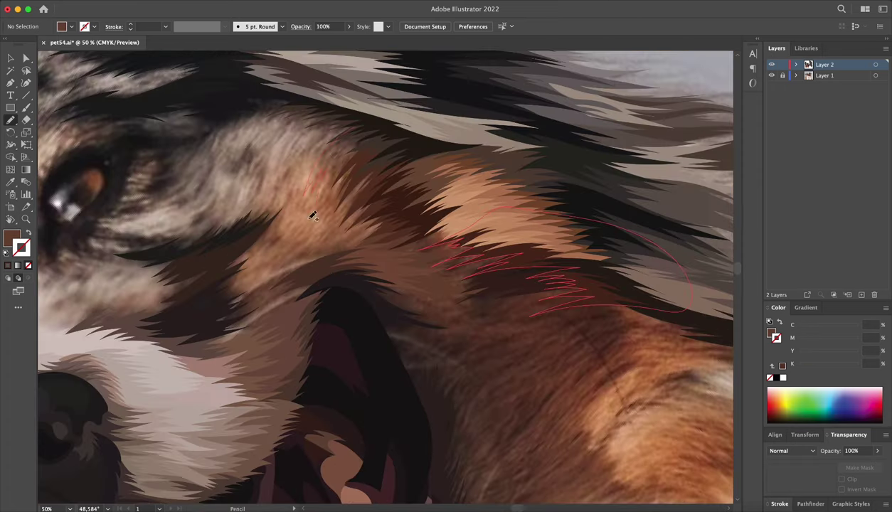
scroll(498, 292, "down", 5)
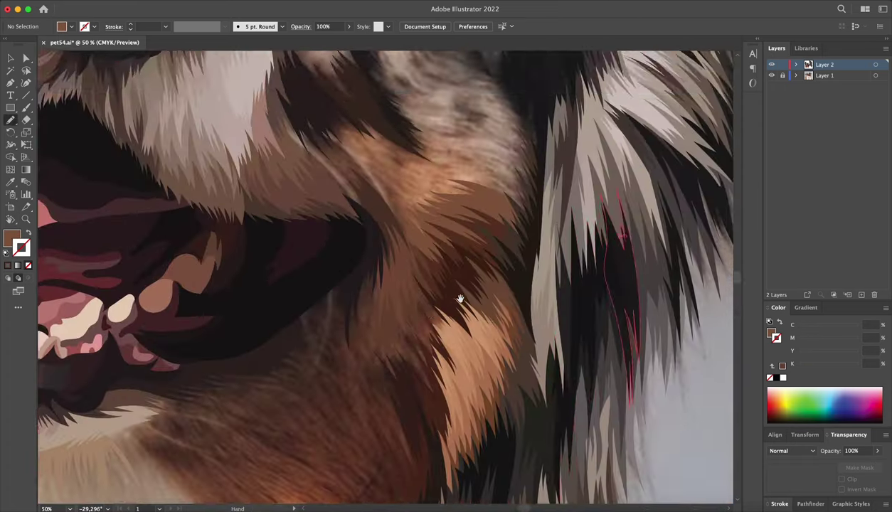
- Draw a dark fur shape under the mouth corner
left_click_drag(346, 267, 334, 303)
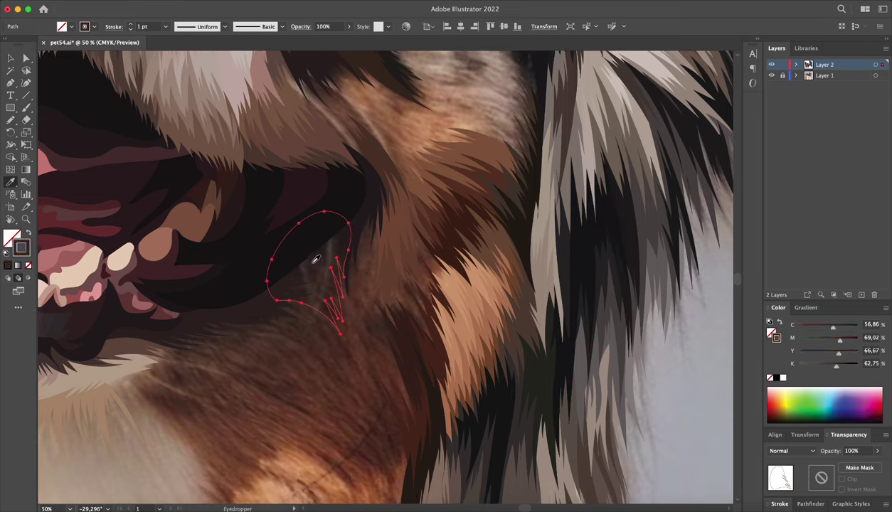
key("super+shift+a")
key("a")
- Save pet54.ai and reframe the view on the muzzle and grey fur
key("super+s")
scroll(322, 333, "down", 3)
key("n")
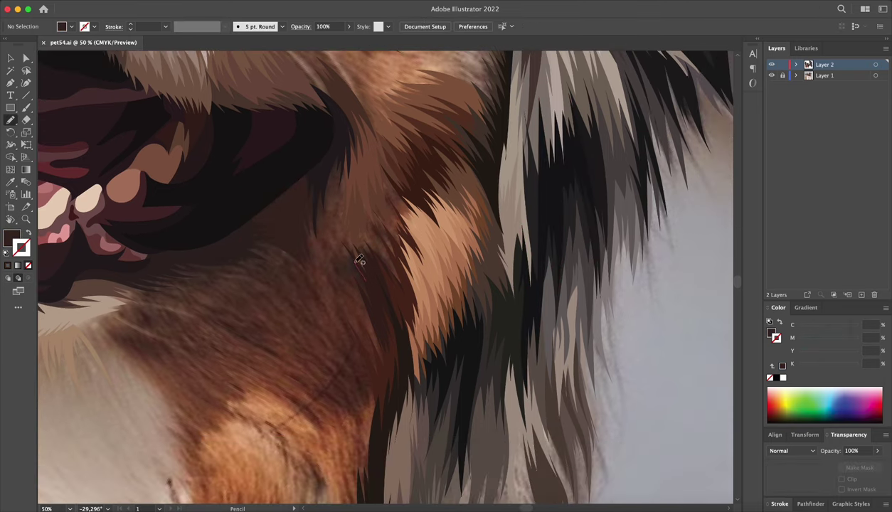
left_click_drag(384, 243, 388, 299)
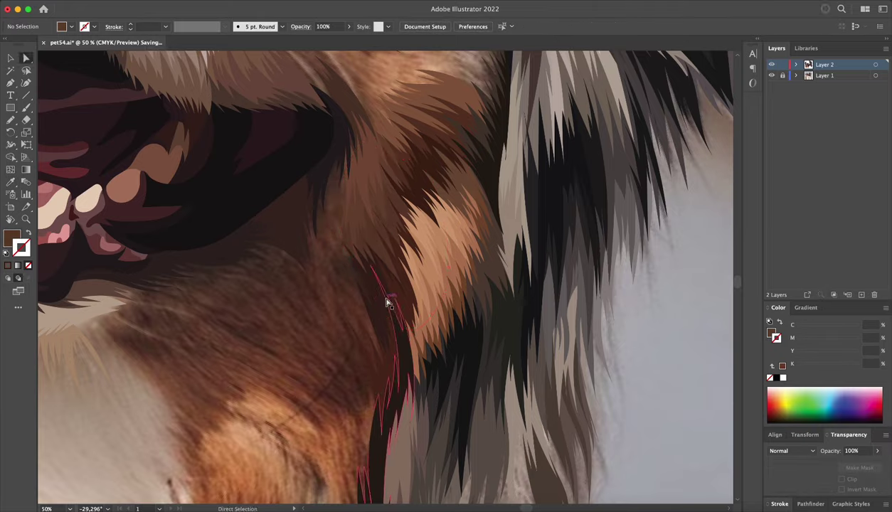
key("super+minus")
- Draw a fur strand where orange meets white and spiky fur tufts beside the mouth
mouse_move(517, 229)
left_mouse_down()
mouse_move(478, 189)
mouse_move(488, 259)
left_mouse_up()
key("shift+h")
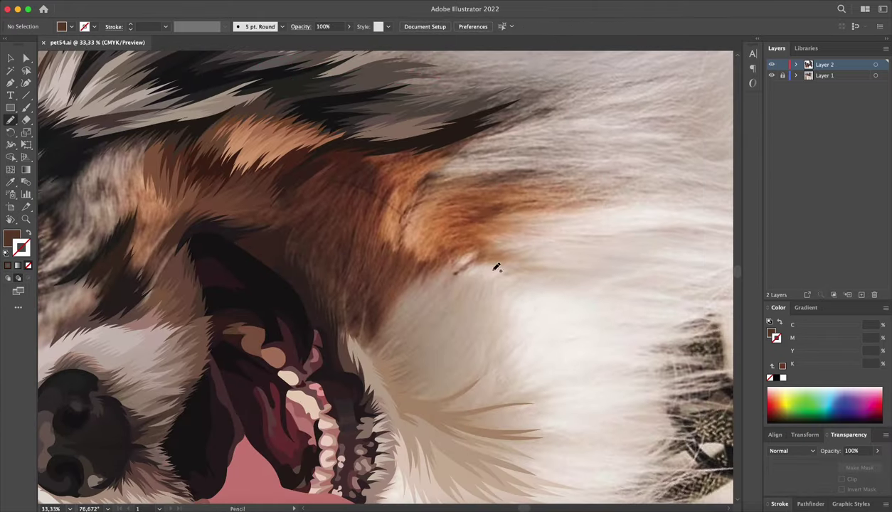
left_click_drag(329, 269, 370, 233)
left_click_drag(395, 318, 397, 322)
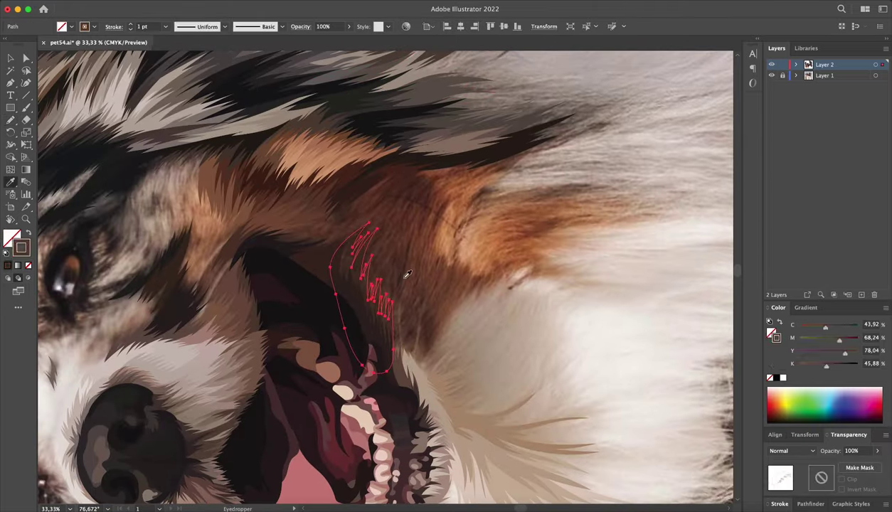
left_click_drag(497, 262, 492, 285)
left_click_drag(398, 359, 397, 356)
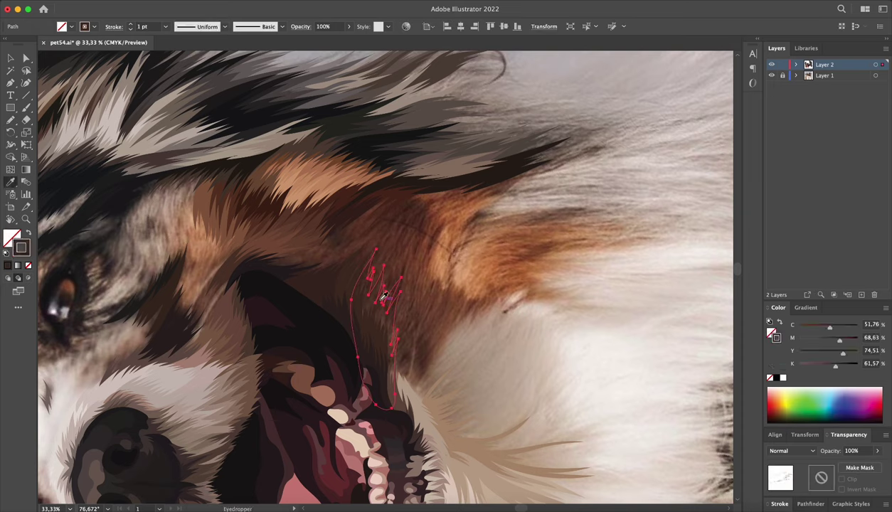
- Outline another cheek fur tuft and a fur stroke from the mouth corner along the cheek
left_click_drag(479, 349, 458, 281)
left_click_drag(370, 295, 389, 260)
left_click_drag(394, 321, 390, 259)
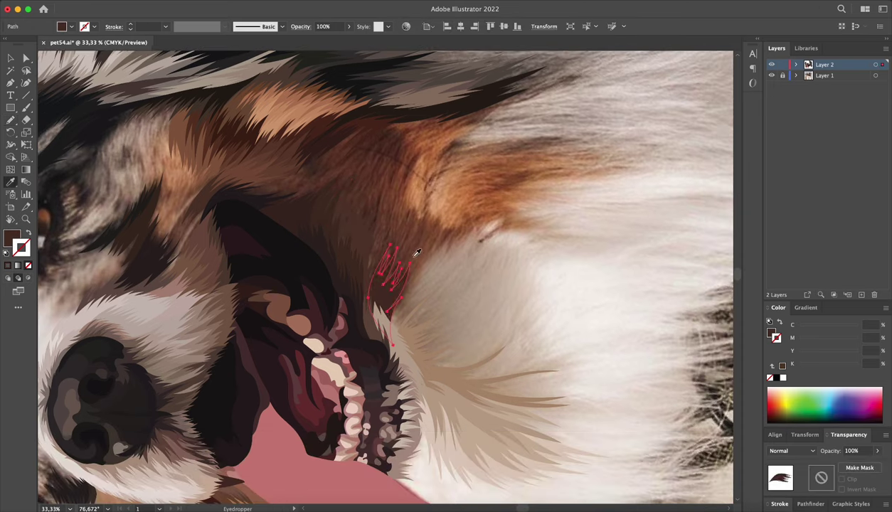
left_click_drag(398, 206, 417, 261)
left_click_drag(331, 200, 329, 222)
left_click_drag(247, 248, 316, 232)
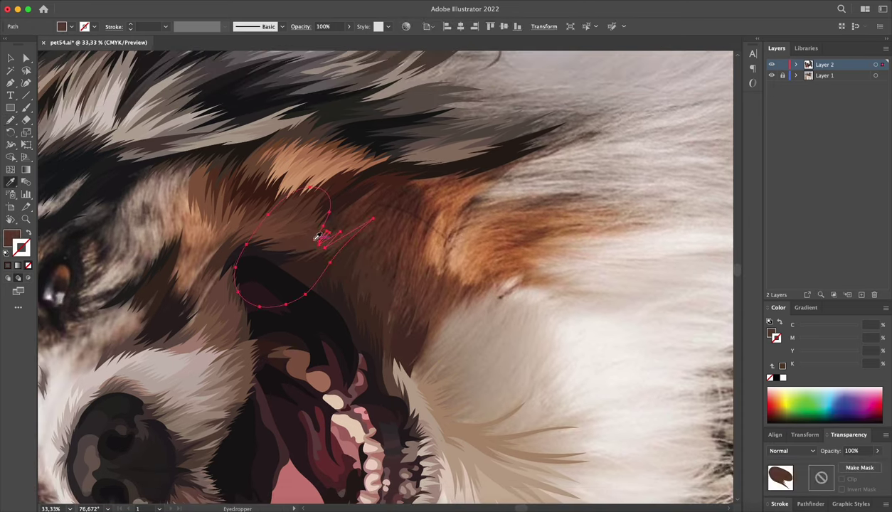
mouse_move(500, 205)
left_mouse_down()
mouse_move(465, 225)
mouse_move(419, 214)
left_mouse_up()
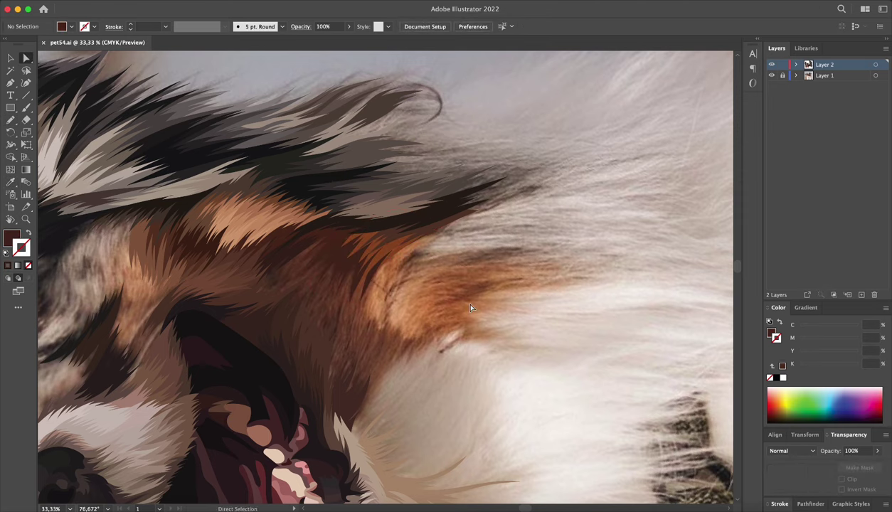
scroll(345, 263, "down", 2)
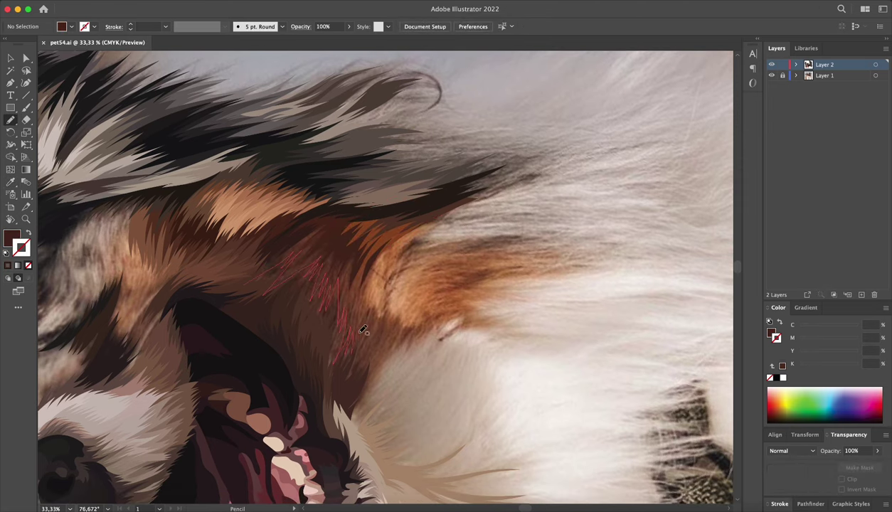
- Fill the new cheek fur paths with brown colours sampled from the photo
left_click(277, 254, "ctrl")
key("ctrl+plus")
key("i")
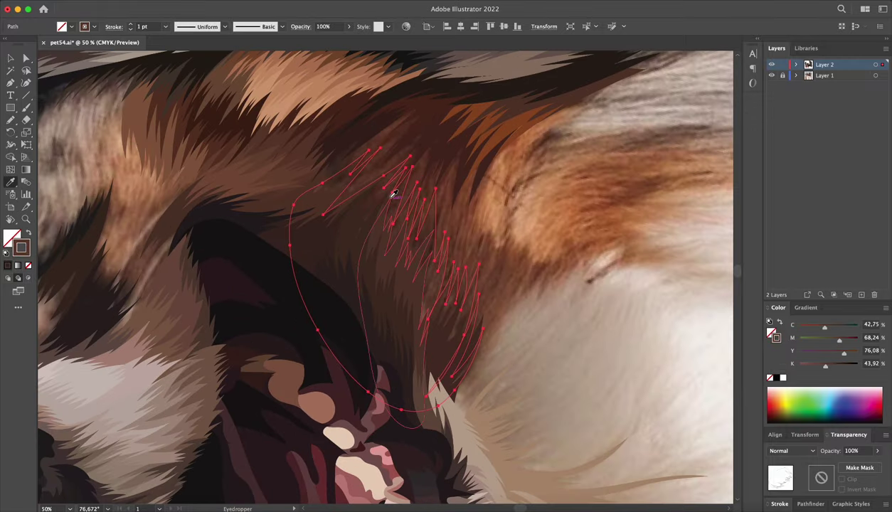
key("n")
key("ctrl+shift+a")
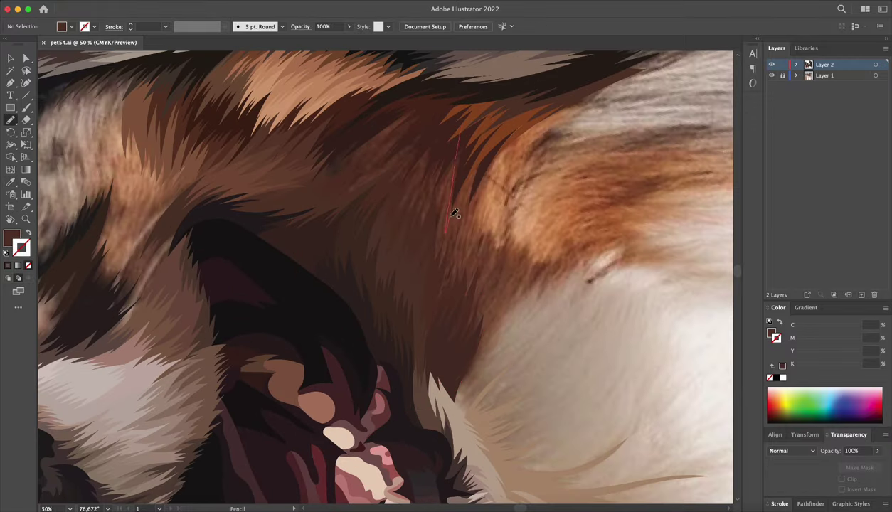
left_click(469, 104, "ctrl")
key("i")
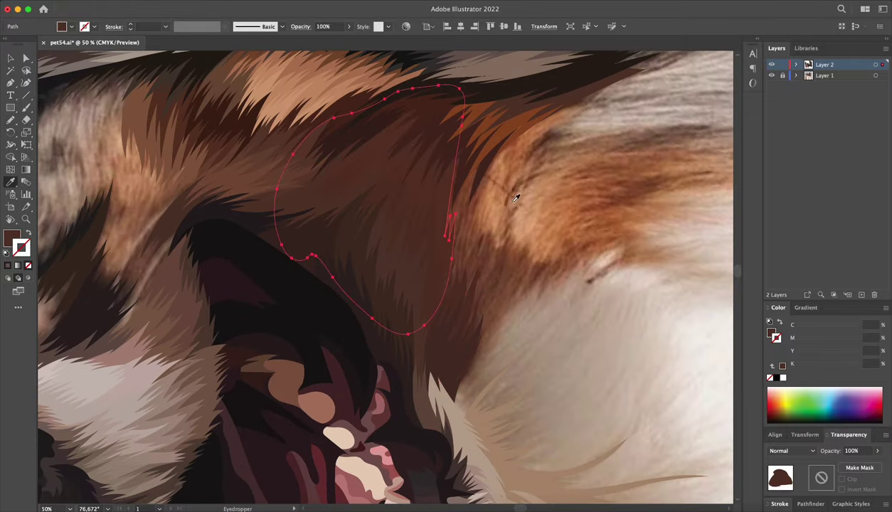
key("ctrl+shift+a")
- Draw a fur outline along the cheek edge filled with dark brown from the photo
mouse_move(517, 198)
left_mouse_down()
mouse_move(474, 184)
mouse_move(453, 247)
mouse_move(461, 263)
left_mouse_up()
key("n")
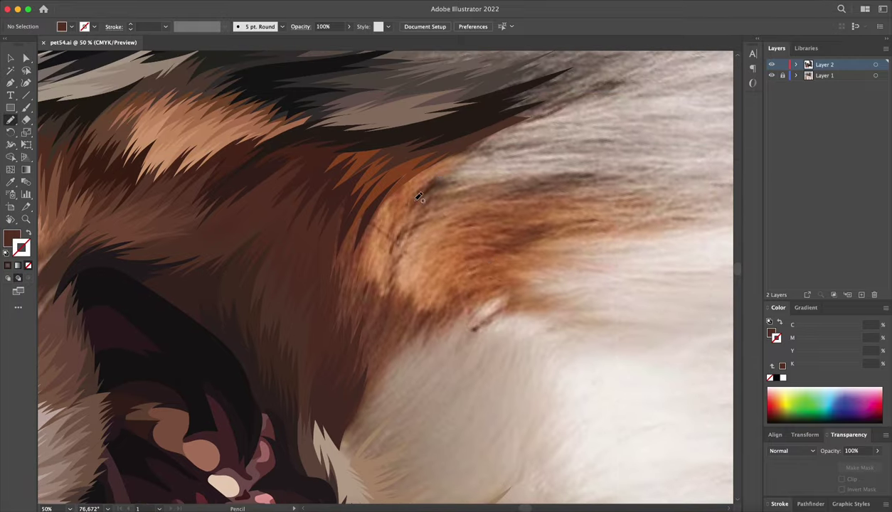
left_click_drag(420, 193, 439, 178)
left_click(449, 187)
key("ctrl+minus")
key("ctrl+shift+a")
key("n")
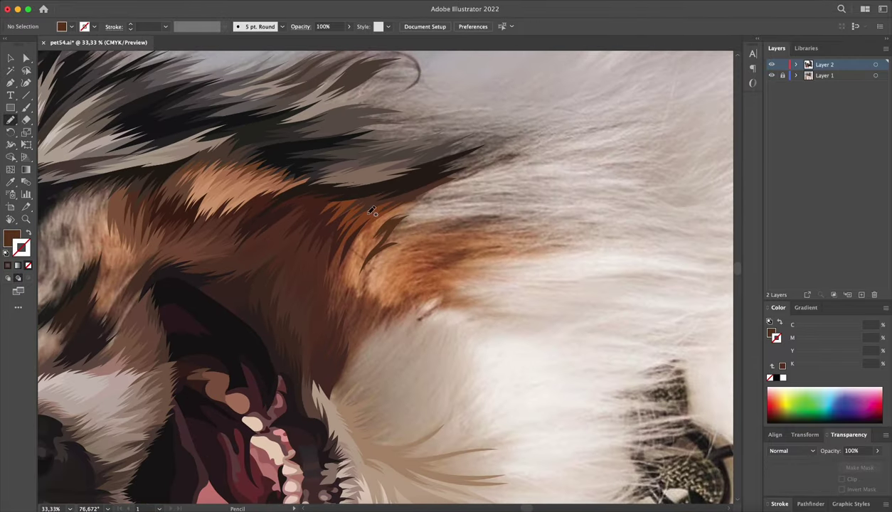
key("shift+h")
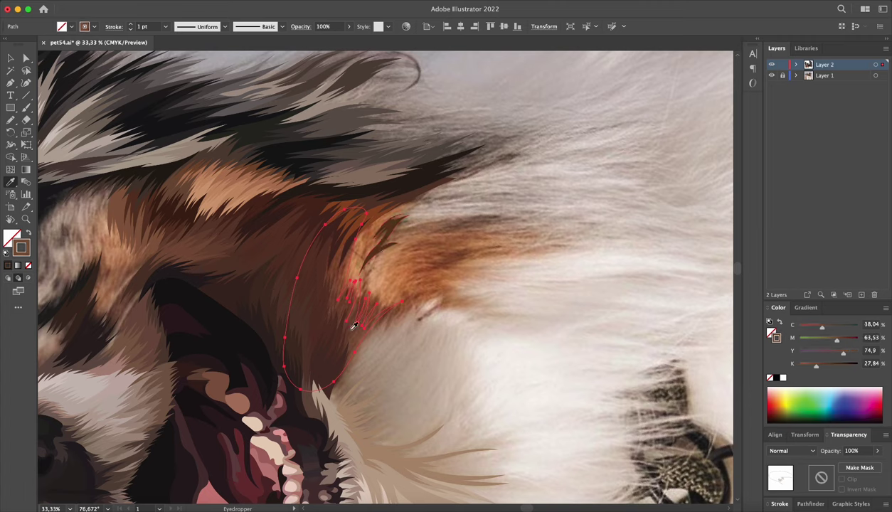
mouse_move(338, 378)
left_mouse_down()
mouse_move(453, 454)
mouse_move(444, 247)
mouse_move(315, 189)
left_mouse_up()
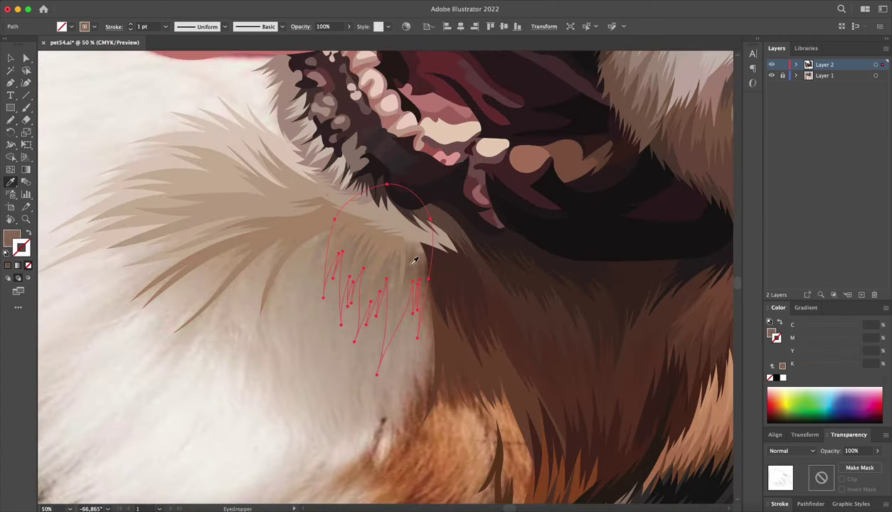
- Pencil-draw three spiky fur paths along the neck edge below the jaw, swapped to brown fill
key("a")
key("ctrl+minus")
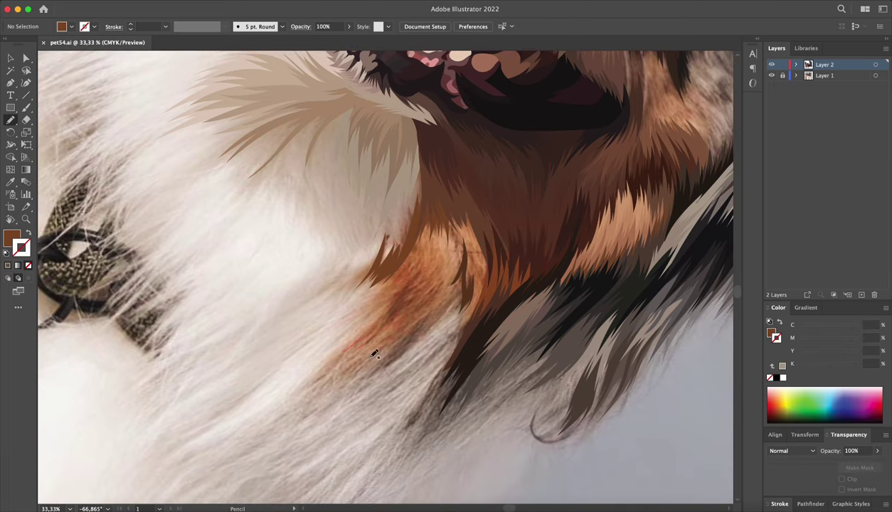
left_click_drag(375, 353, 411, 257)
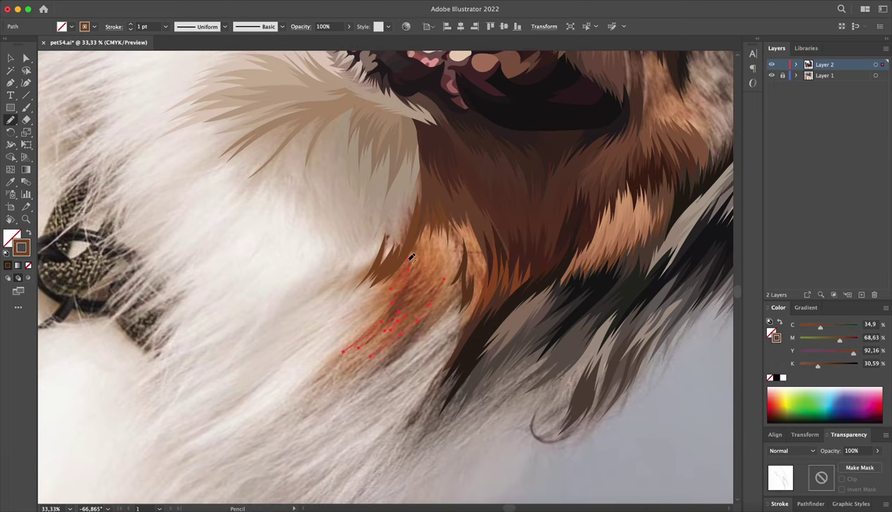
left_click_drag(462, 334, 461, 268)
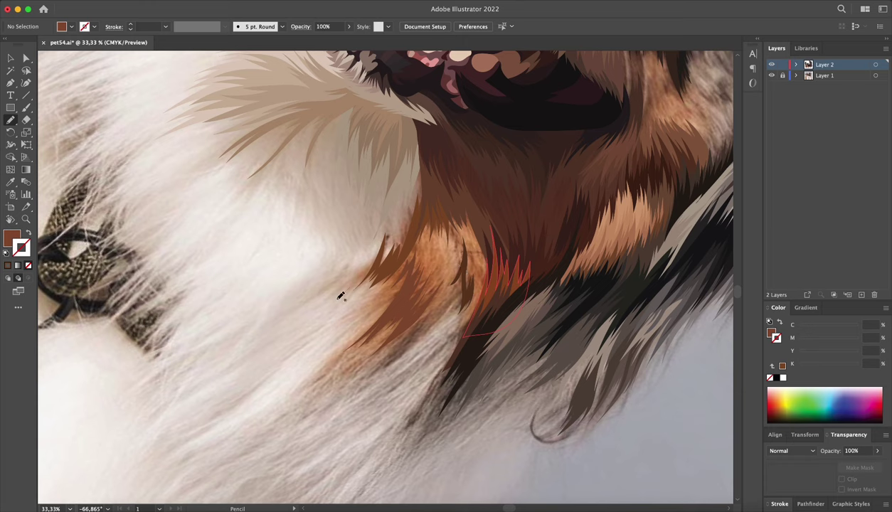
mouse_move(377, 348)
left_mouse_down()
mouse_move(459, 250)
mouse_move(467, 327)
left_mouse_up()
key("shift+x")
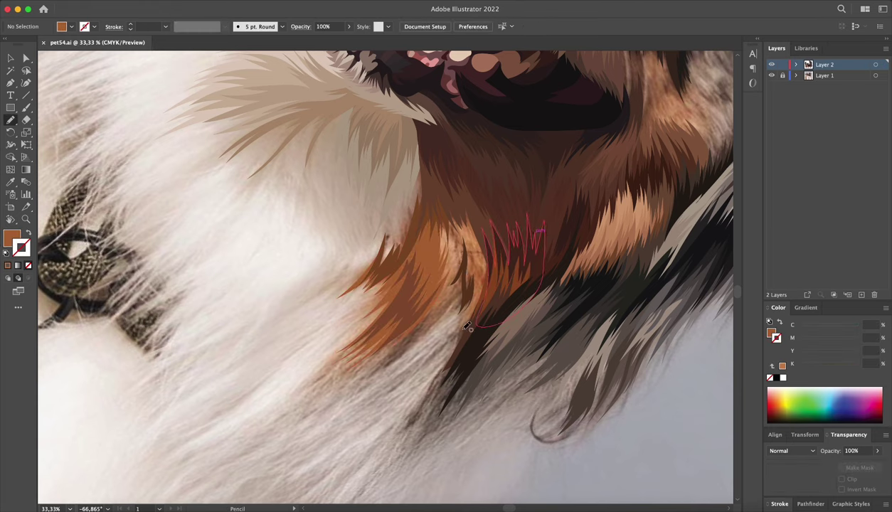
- Add a fur tuft at the neck edge filled with orange sampled from the photo
left_click_drag(421, 287, 474, 254)
key("i")
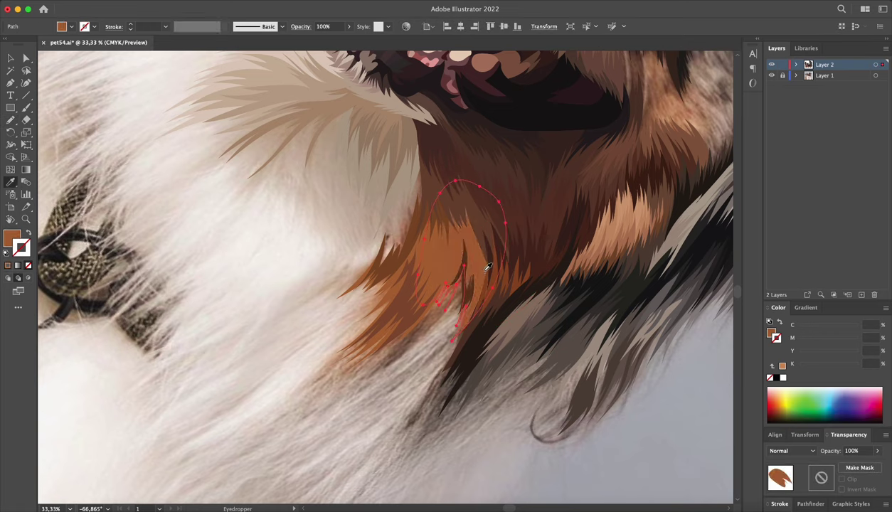
left_click(480, 256)
key("n")
scroll(420, 317, "down", 2)
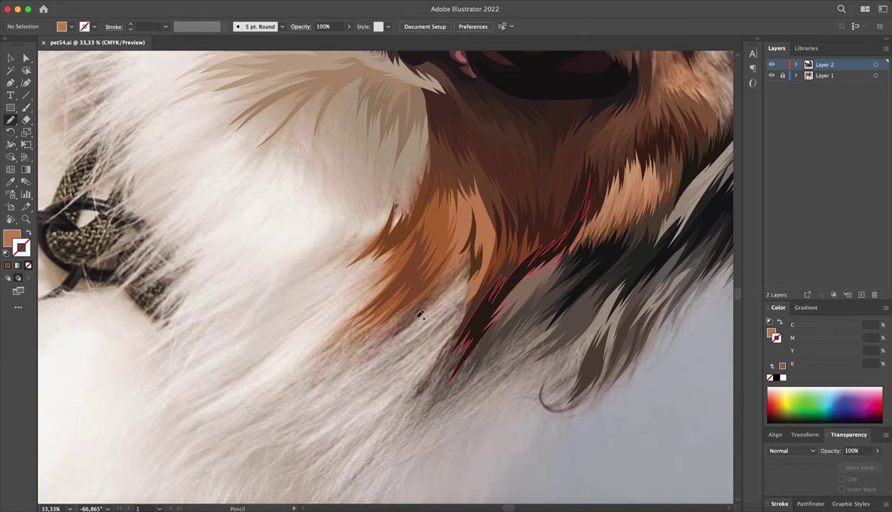
- Draw long dark fur strands along the neck and swap their fill and stroke
left_click_drag(443, 414, 504, 235)
key("shift+x")
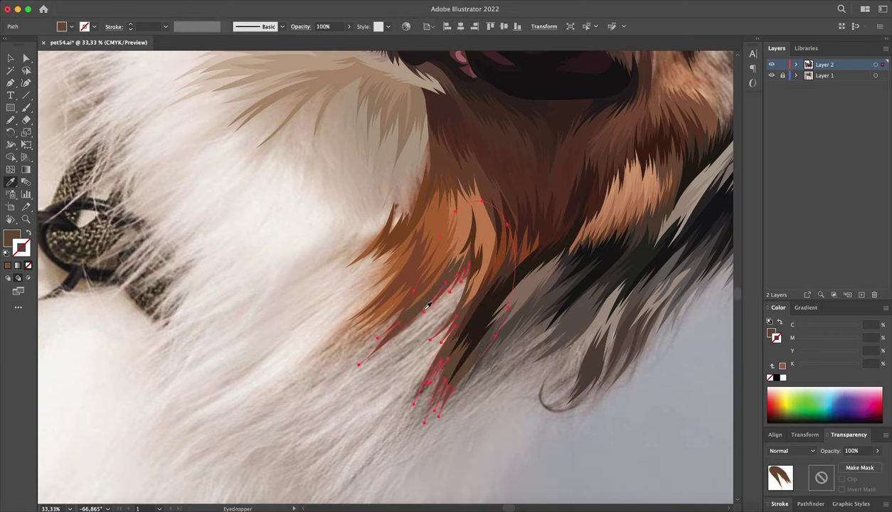
scroll(366, 315, "down", 3)
scroll(366, 314, "right", 3)
- Add a zigzag fur shape lower on the neck, filled with a darker sampled colour
left_click_drag(281, 298, 269, 326)
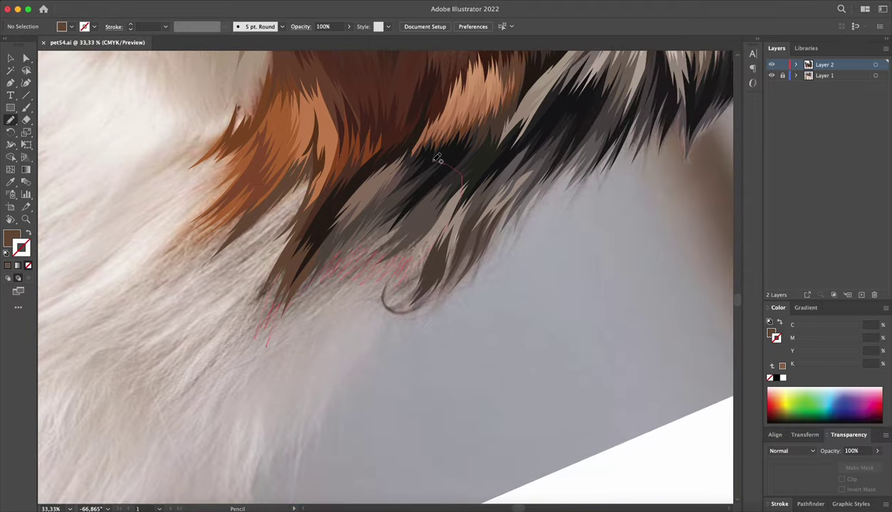
left_click_drag(438, 158, 439, 238)
key("ctrl+plus")
key("i")
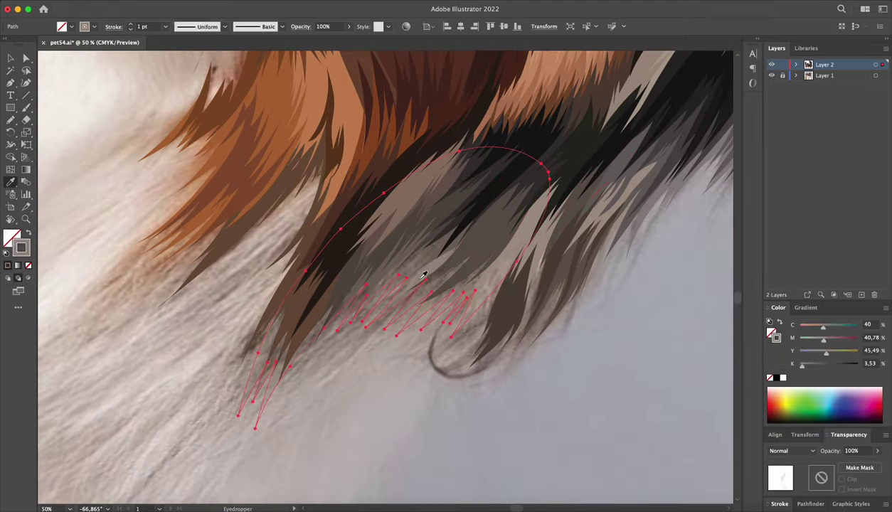
left_click(423, 275)
key("ctrl+shift+a")
key("shift+h")
left_click_drag(423, 274, 490, 211)
- Fit the upright artboard and toggle the reference photo layer to check the vector artwork
key("ctrl+shift+1")
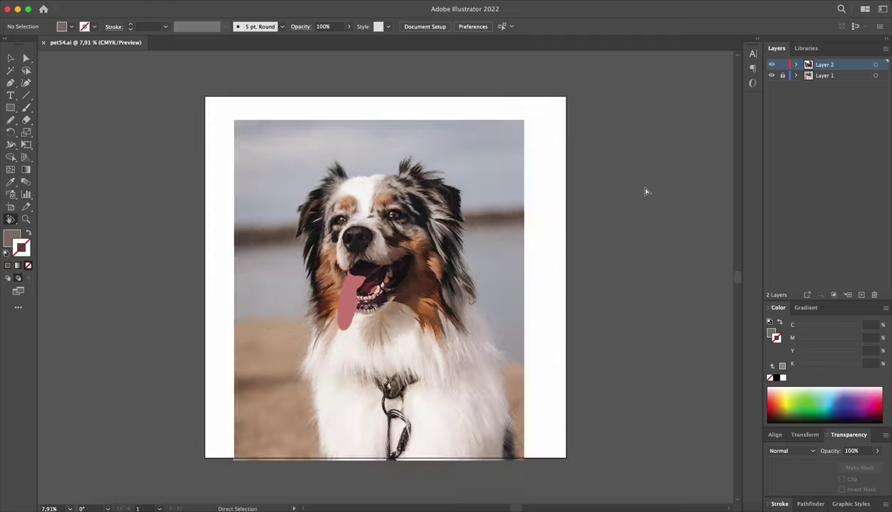
key("ctrl+0")
left_click(772, 75)
left_click(772, 75)
left_click(772, 75)
left_click(772, 75)
left_click(772, 75)
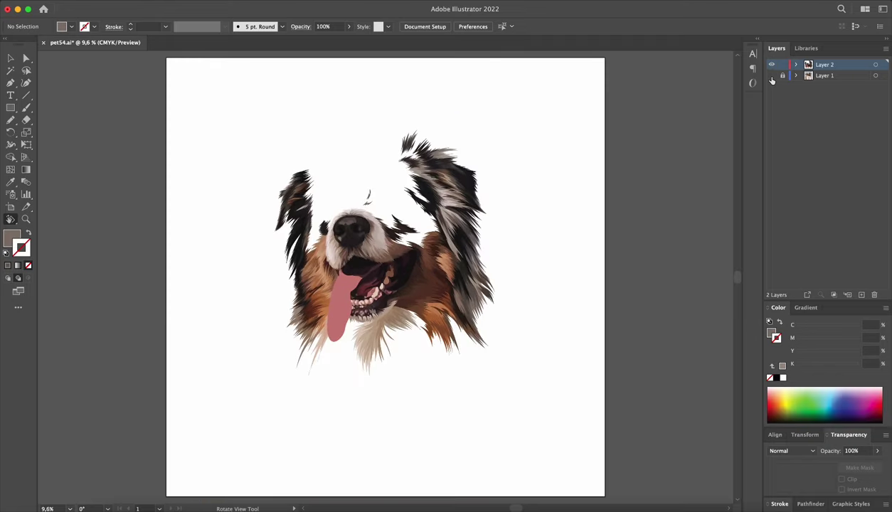
left_click(772, 76)
scroll(608, 235, "up", 5)
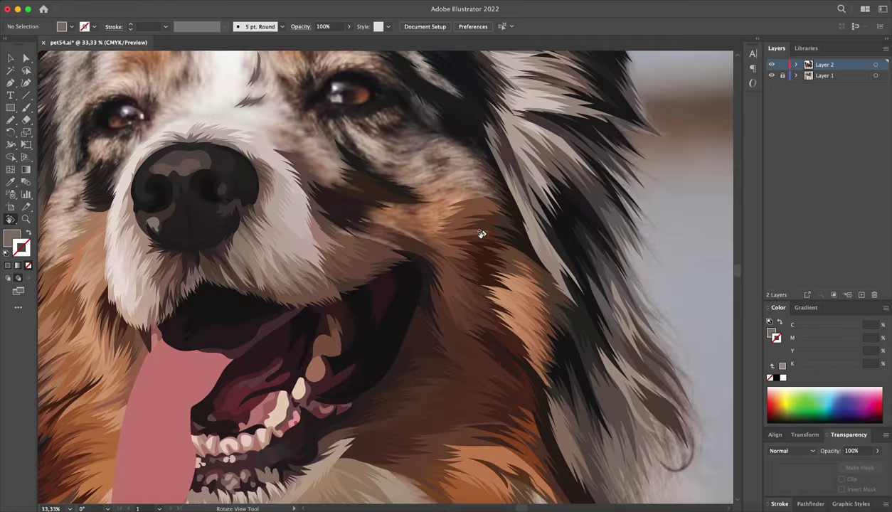
scroll(484, 244, "up", 3)
- Draw two dark spiky fur tufts between the mouth and the eye
left_click_drag(427, 282, 420, 174)
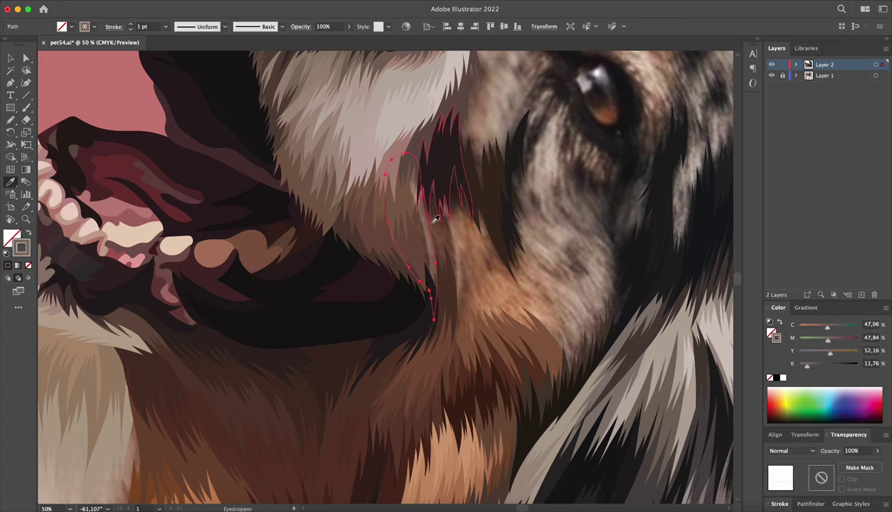
left_click_drag(455, 114, 496, 197)
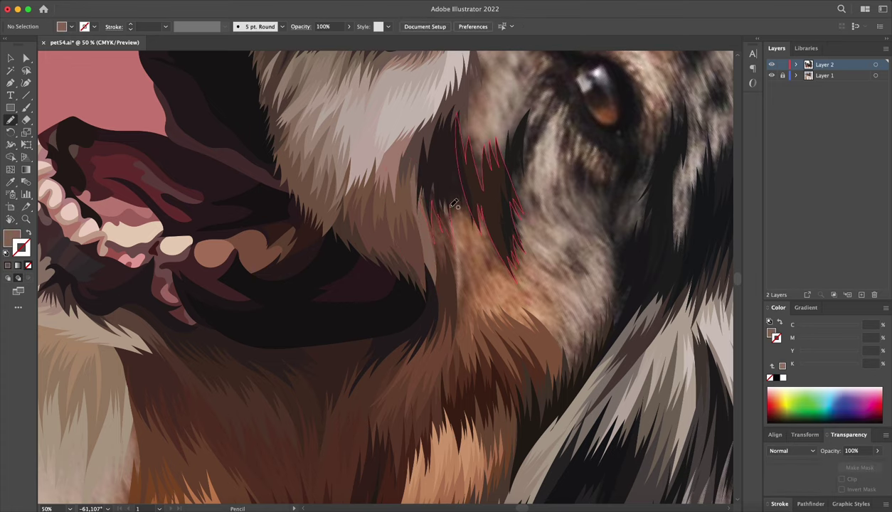
left_click_drag(442, 157, 431, 78)
key("ctrl+minus")
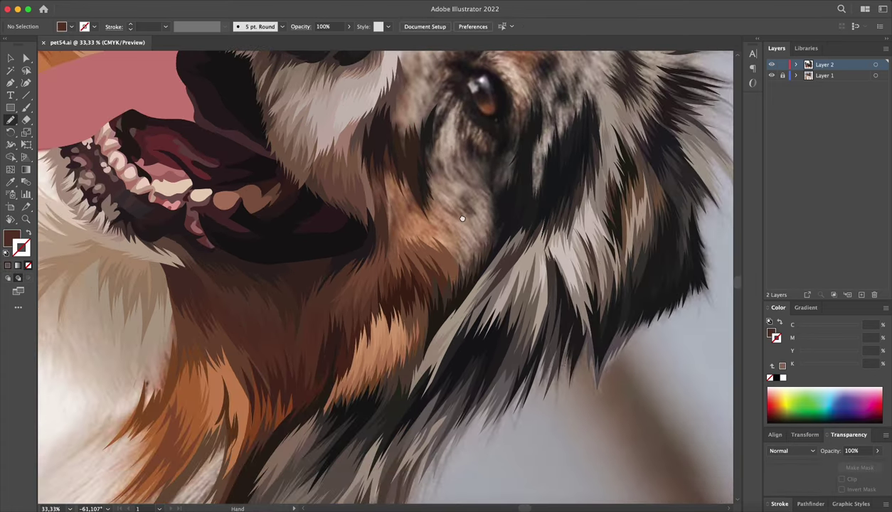
mouse_move(459, 222)
left_mouse_down()
mouse_move(483, 343)
mouse_move(405, 216)
left_mouse_up()
key("shift+h")
key("ctrl+plus")
key("ctrl+plus")
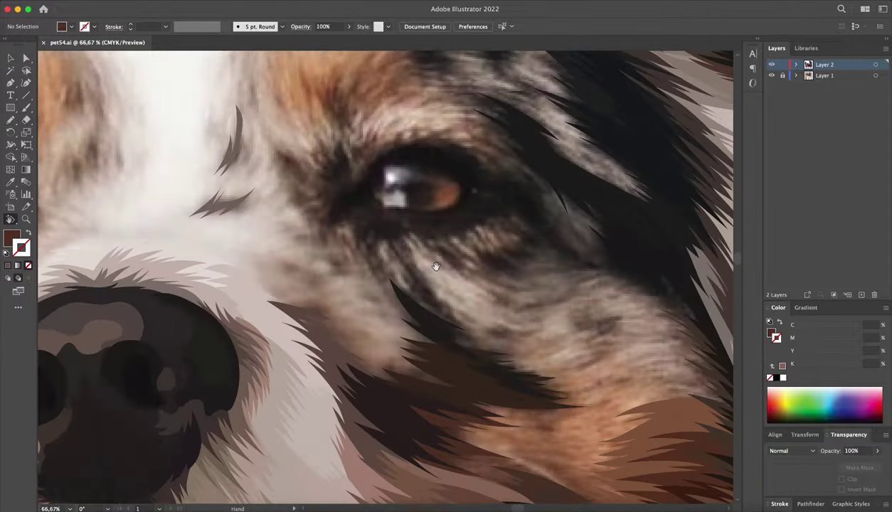
- Trace the eye outline with the Pen as a closed, unfilled oval path
key("p")
left_click(395, 239)
left_click_drag(422, 267, 461, 269)
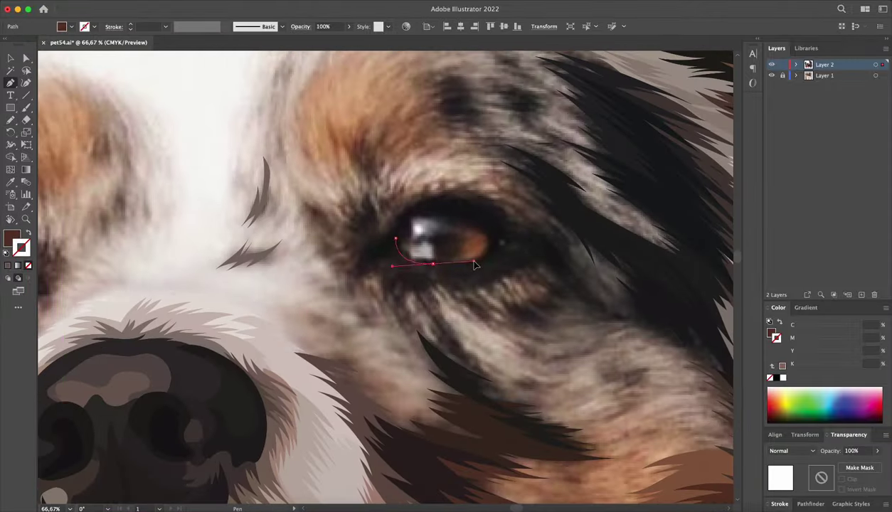
key("shift+x")
left_click_drag(495, 242, 483, 223)
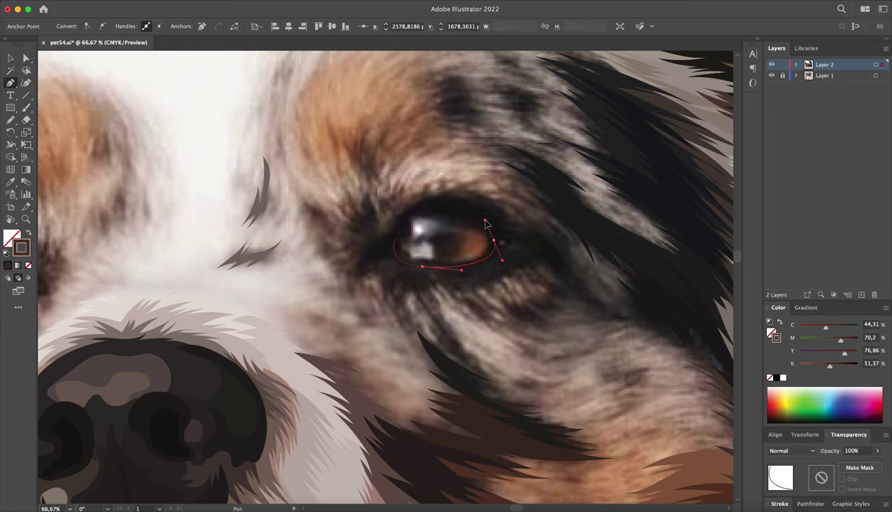
mouse_move(431, 209)
left_mouse_down()
mouse_move(413, 211)
mouse_move(395, 254)
left_mouse_up()
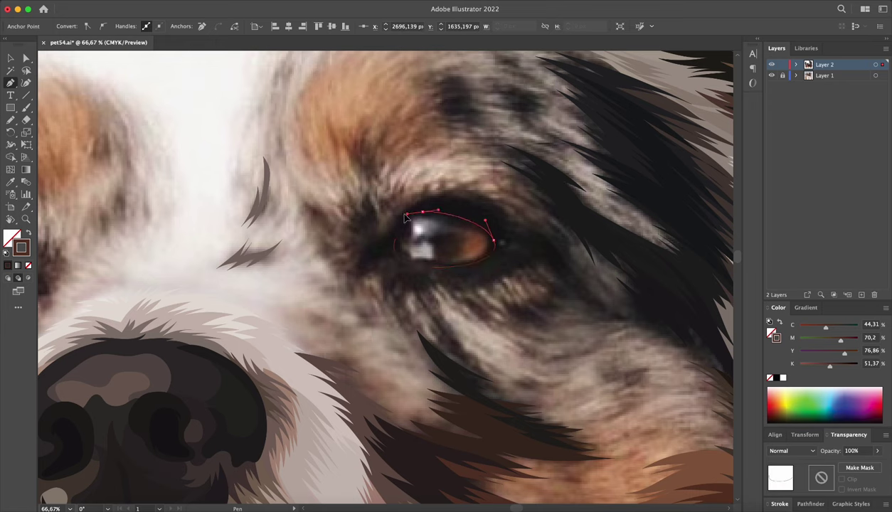
- Reshape the eye's left corner anchor and give the oval a dark brown fill
key("a")
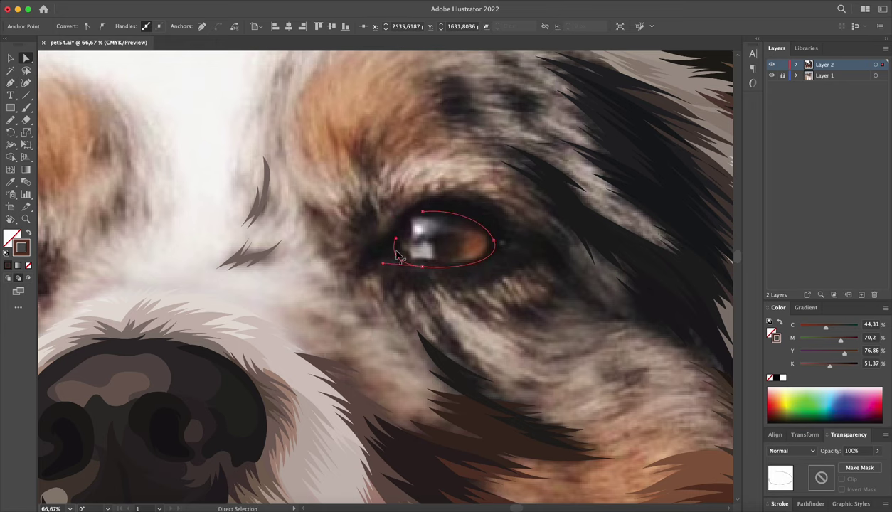
left_click_drag(384, 237, 396, 245)
key("p")
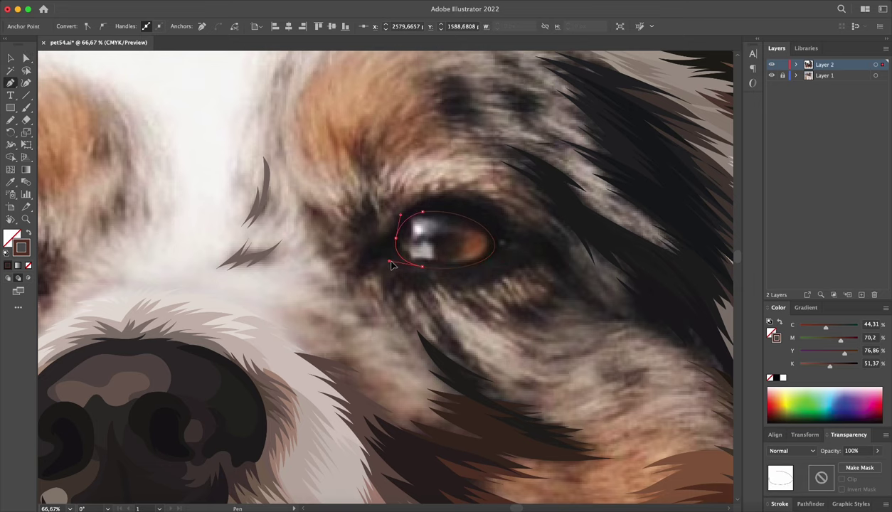
key("shift+x")
key("ctrl+shift+a")
- Pencil-draw dark fur strands along the eye's upper edge, extending to its right
key("n")
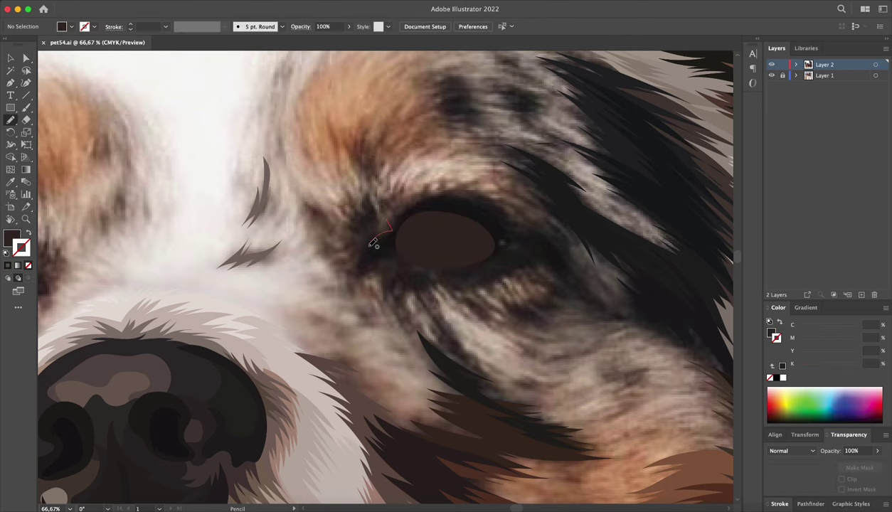
left_click_drag(403, 254, 429, 247)
scroll(491, 212, "right", 3)
mouse_move(429, 187)
left_mouse_down()
mouse_move(455, 189)
mouse_move(467, 224)
left_mouse_up()
scroll(466, 224, "right", 2)
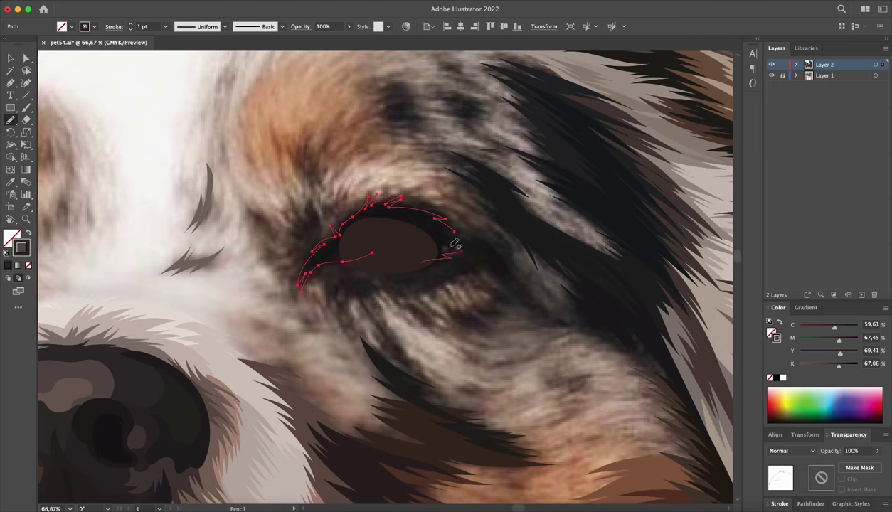
key("ctrl+shift+a")
- With the view tilted about 48°, add fur strands above the inner eye corner in sampled dark colour
key("shift+h")
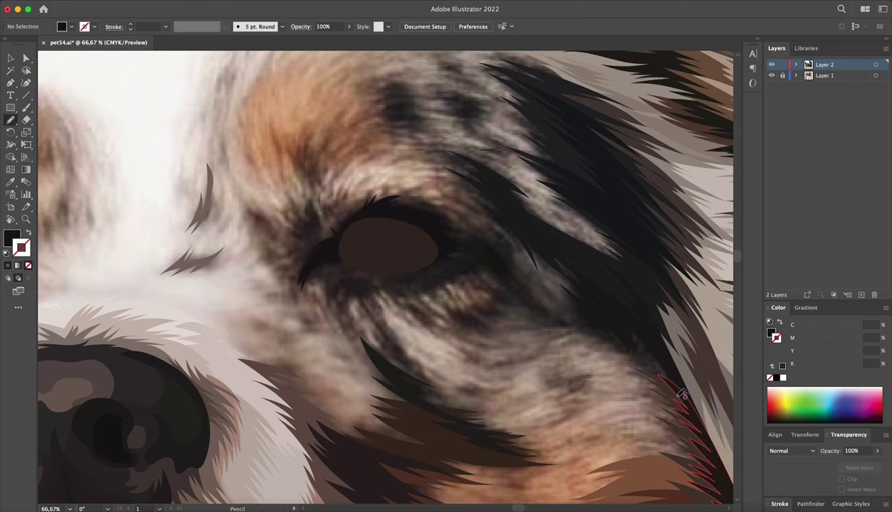
left_click_drag(362, 221, 400, 262)
key("a")
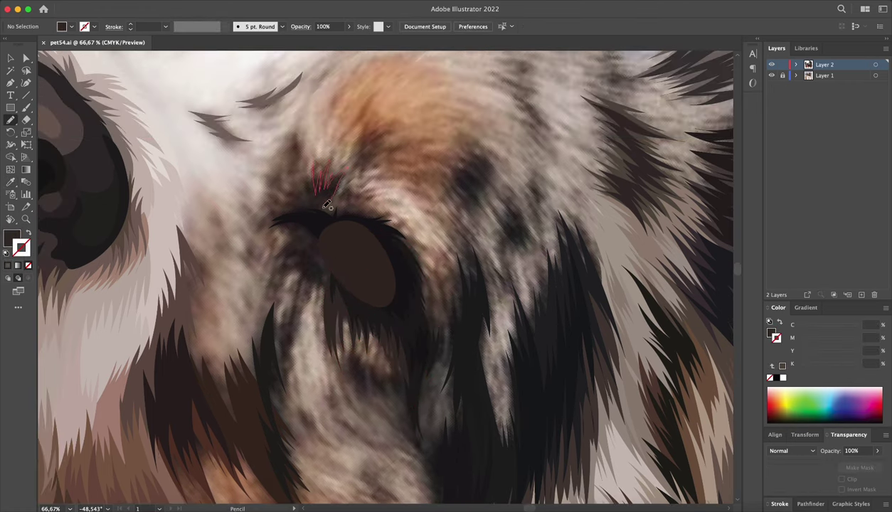
left_click_drag(327, 204, 329, 238)
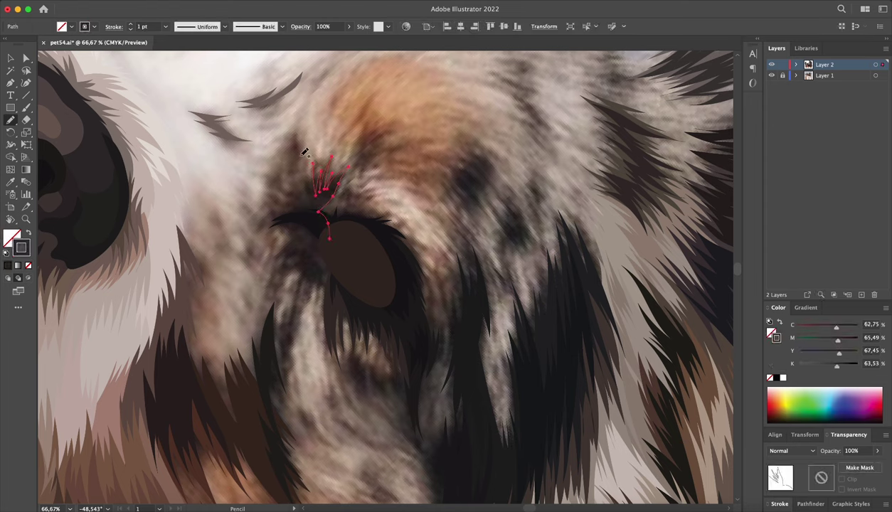
key("i")
left_click(323, 224)
key("v")
left_click(347, 159)
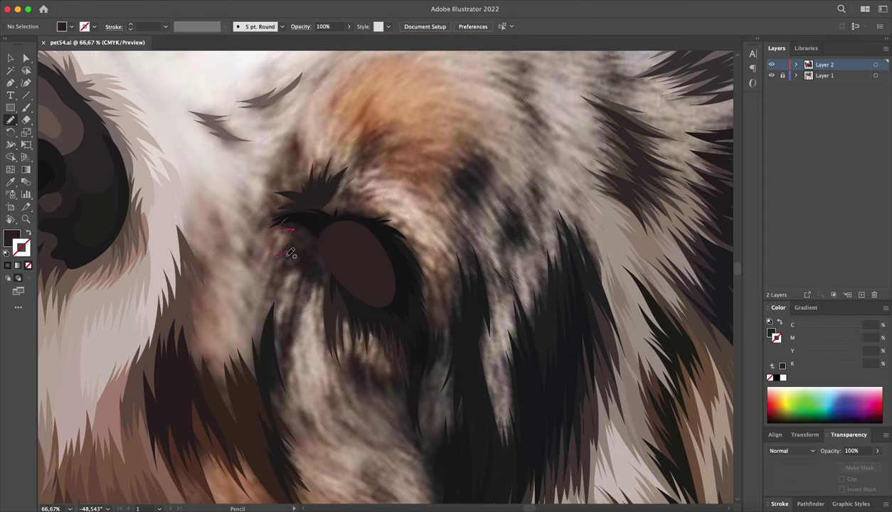
- Level the view back to 0° and add dark-filled spiky fur strands around the eye
key("shift+h")
mouse_move(321, 261)
left_mouse_down()
mouse_move(362, 239)
mouse_move(363, 226)
left_mouse_up()
key("space")
key("shift+x")
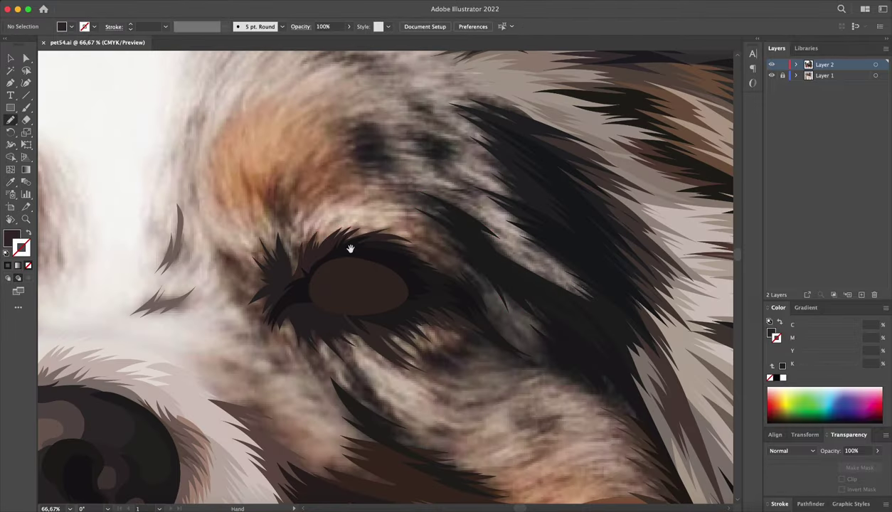
scroll(285, 228, "down", 2)
left_click_drag(272, 299, 247, 226)
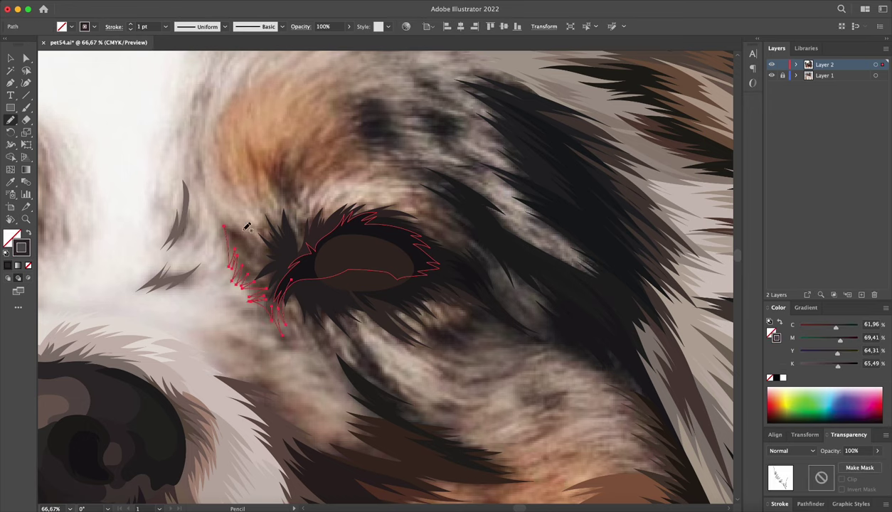
key("shift+x")
key("ctrl+shift+a")
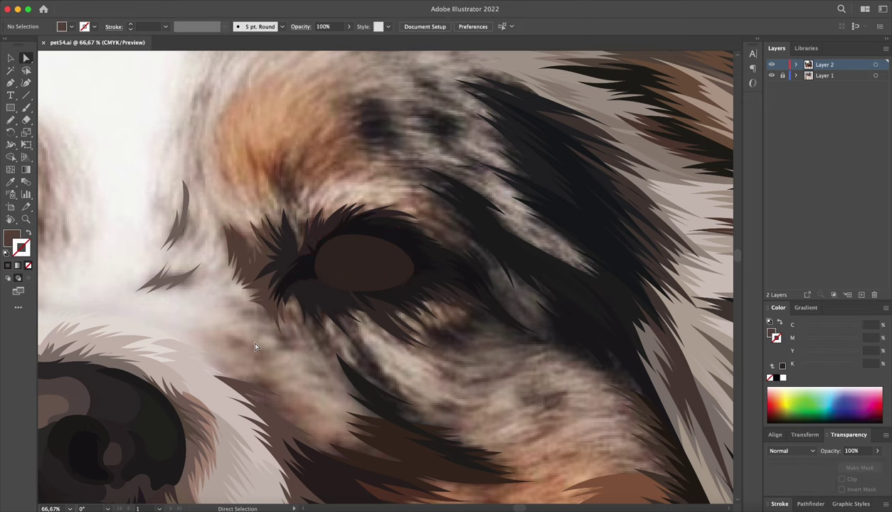
- Add a dark tuft above the eye's inner corner and a strand over that corner
left_click_drag(282, 172, 291, 169)
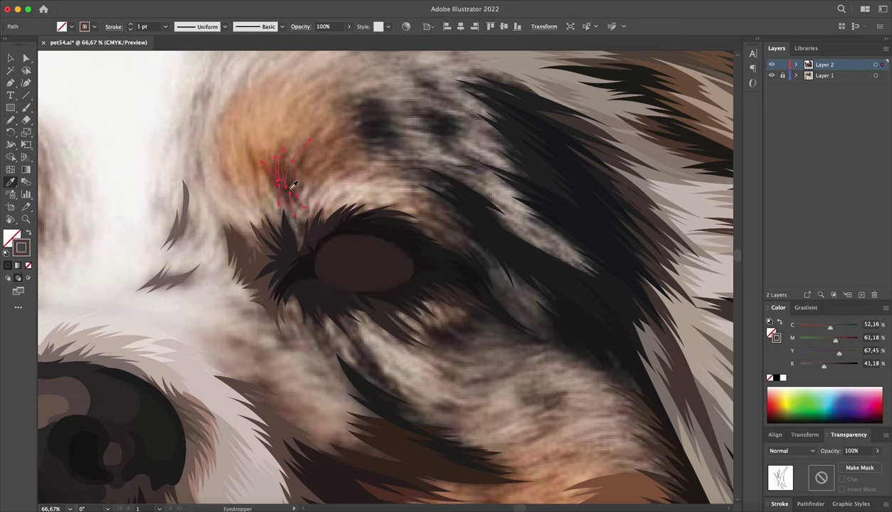
key("shift+x")
key("ctrl+shift+a")
key("a")
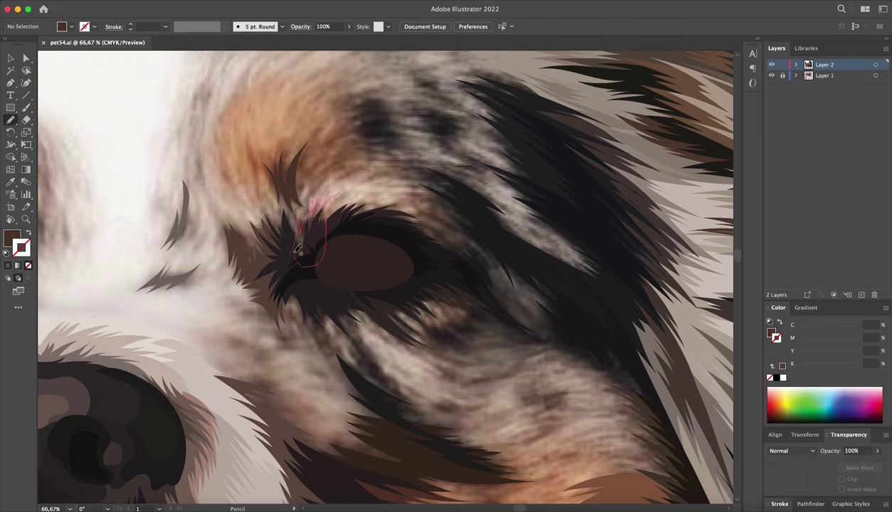
left_click_drag(299, 249, 302, 254)
key("ctrl+equal")
key("shift+x")
- Save the document and draw a dark-filled fur tuft left of the eye
key("ctrl+shift+a")
key("a")
key("ctrl+s")
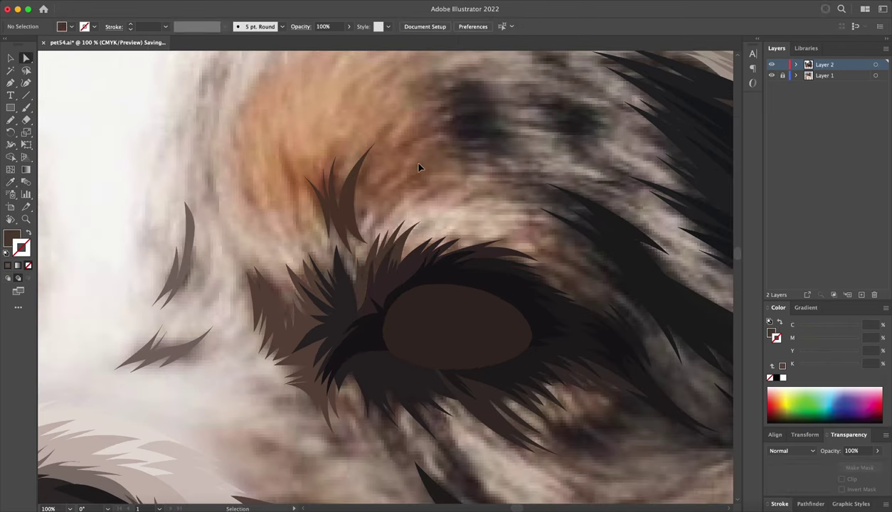
key("n")
scroll(408, 153, "down", 2)
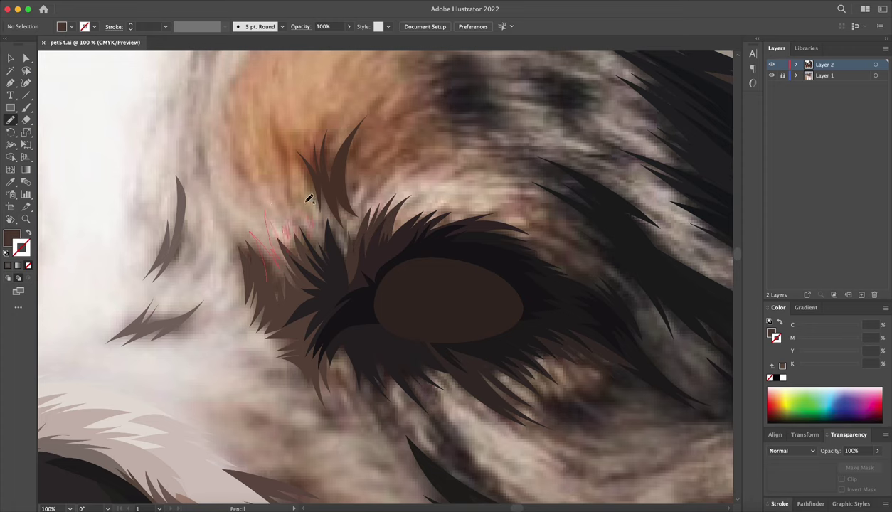
left_click_drag(309, 199, 313, 324)
key("shift+x")
key("ctrl+shift+a")
- Save again and add another fur tuft beside the eye in the sampled colour
key("a")
key("ctrl+s")
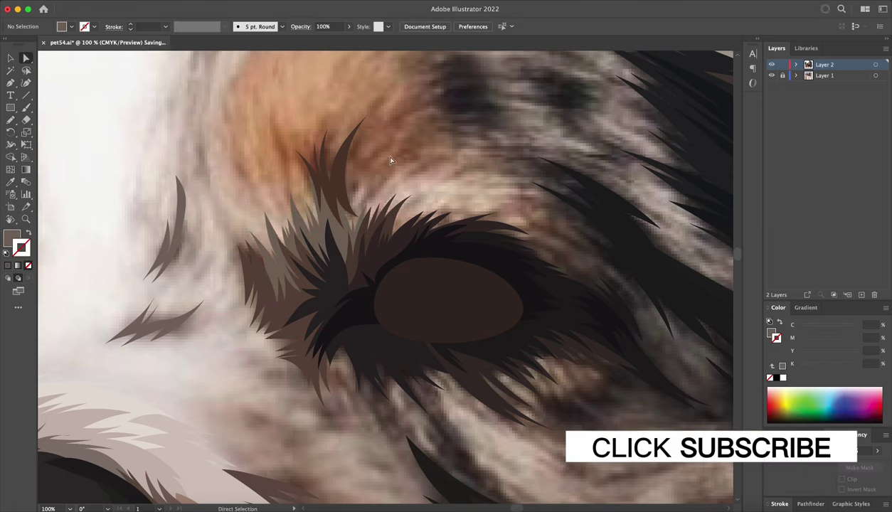
key("n")
scroll(390, 161, "right", 2)
left_click_drag(419, 256, 356, 313)
key("shift+x")
key("ctrl+shift+a")
key("a")
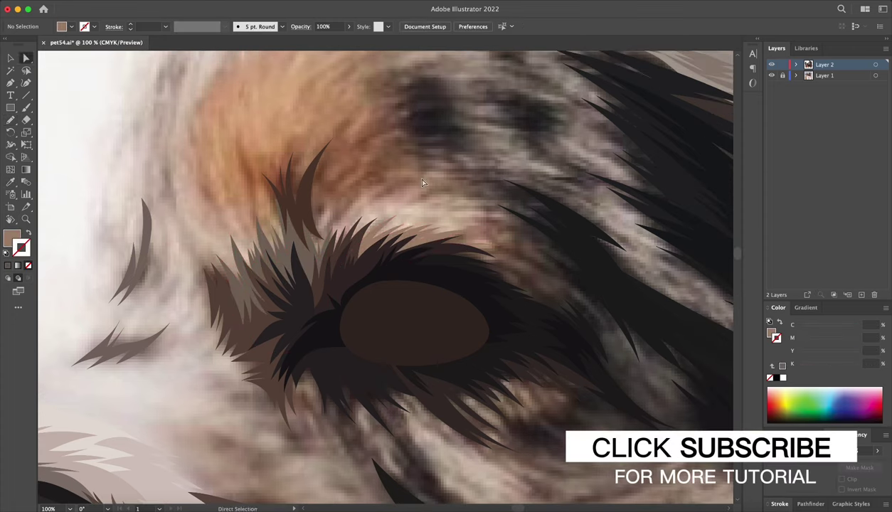
- Draw light brow fur strands above the eye, filled with a pinkish colour from the photo
key("ctrl+minus")
key("n")
left_click_drag(333, 235, 378, 226)
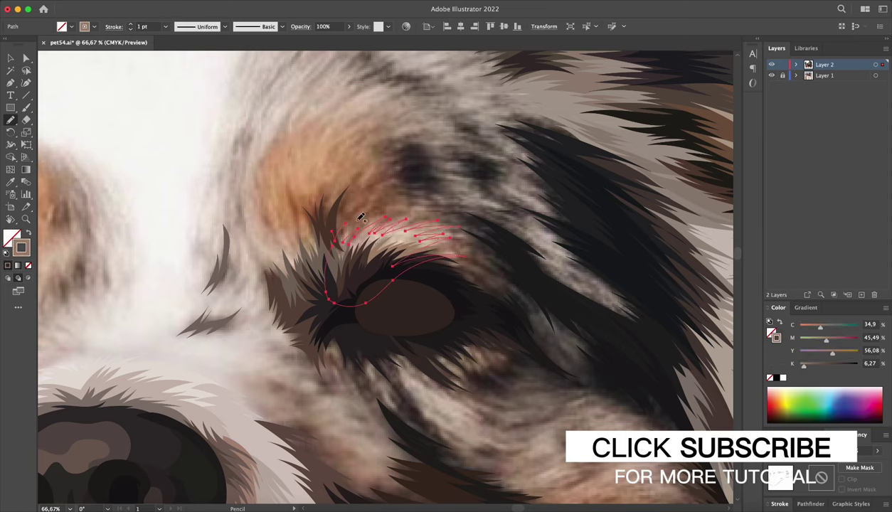
key("shift+x")
key("i")
left_click(418, 96)
key("ctrl+shift+a")
key("a")
- Draw a filled fur shape on the cheek right of the eye, then sample a dark fur colour
key("n")
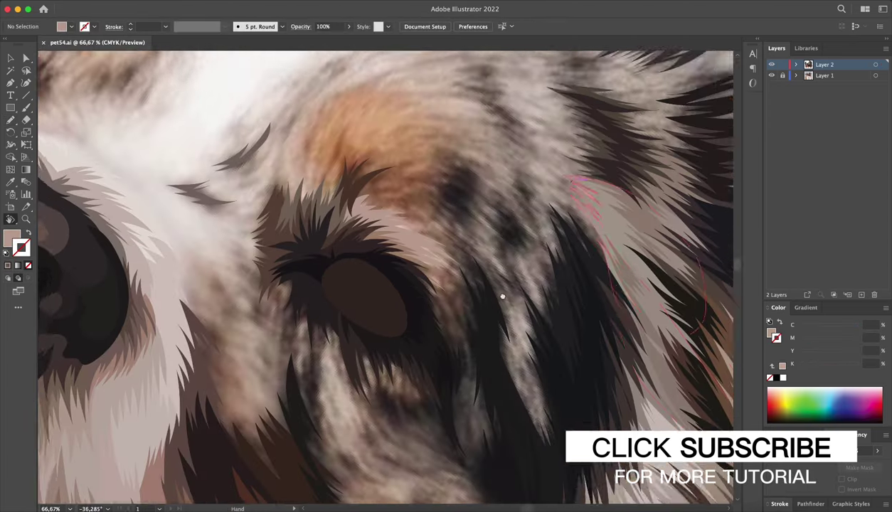
scroll(414, 209, "down", 5)
scroll(414, 209, "right", 3)
left_click_drag(591, 323, 583, 206)
left_click_drag(424, 280, 430, 191)
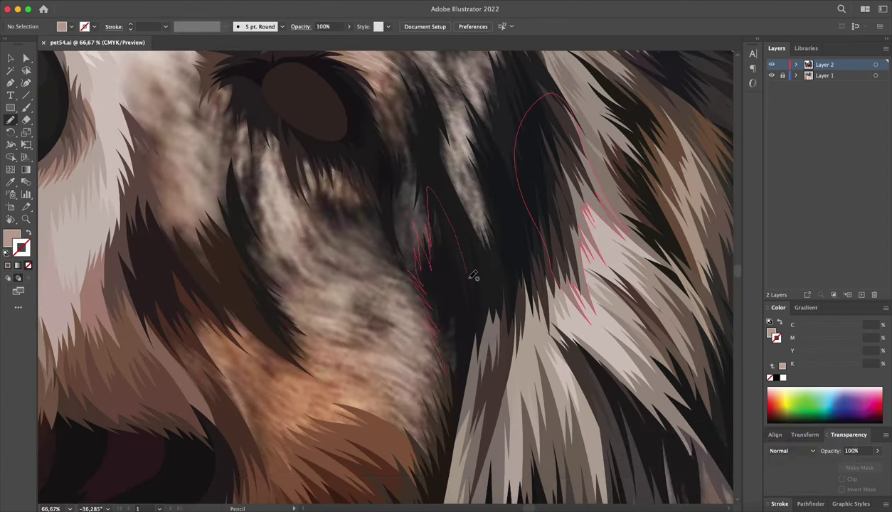
key("shift+x")
key("i")
left_click(462, 343)
key("ctrl+shift+a")
key("a")
- Add zigzag dark forehead fur strands, fit the artboard, and hide the reference photo layer
left_click_drag(543, 265, 508, 365)
key("n")
left_click_drag(483, 405, 466, 230)
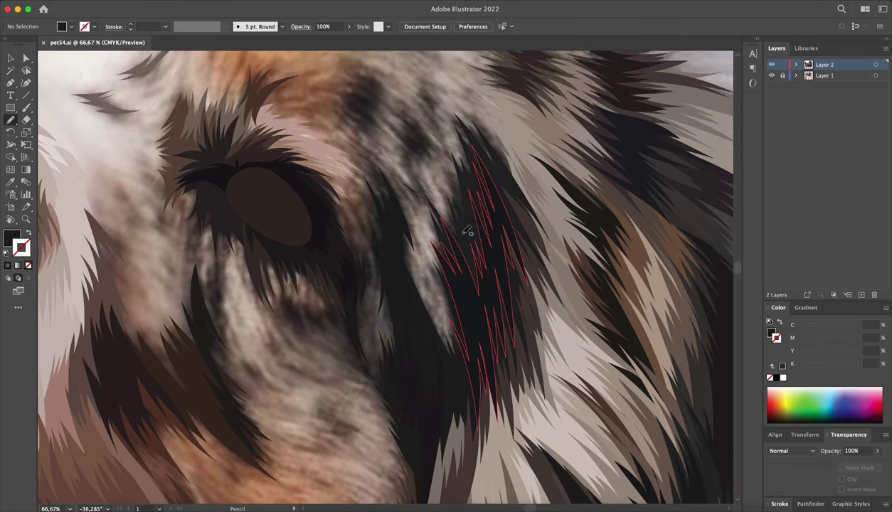
left_click_drag(456, 161, 445, 104)
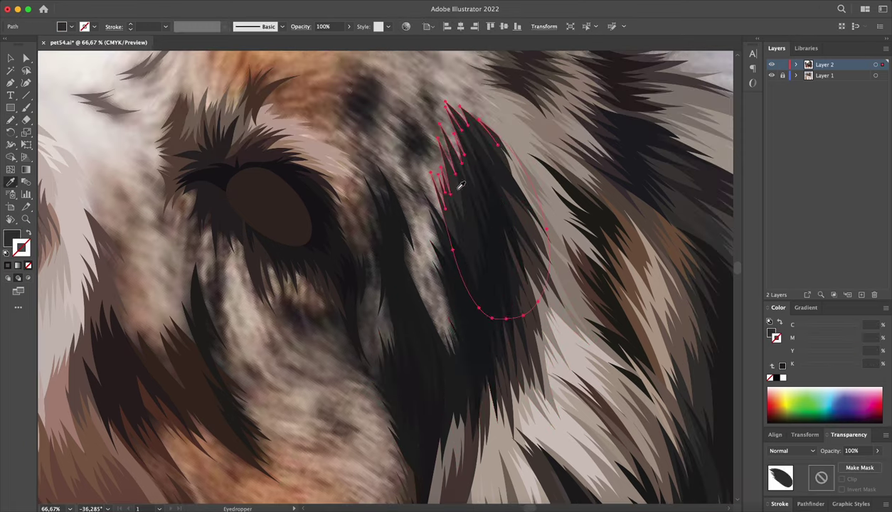
key("a")
key("ctrl+minus")
key("ctrl+0")
left_click(772, 75)
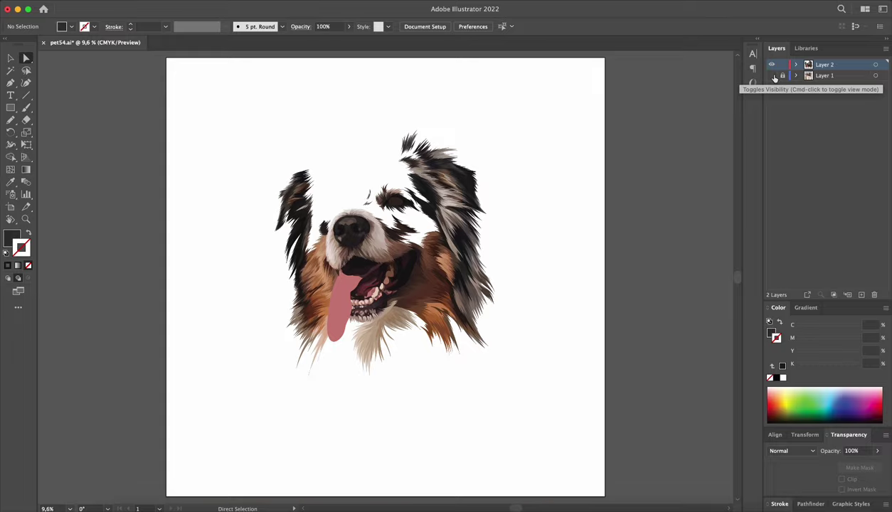
- Bring back the reference photo and pencil zigzag fur strands on the lower neck
left_click(772, 76)
key("n")
scroll(415, 285, "up", 5)
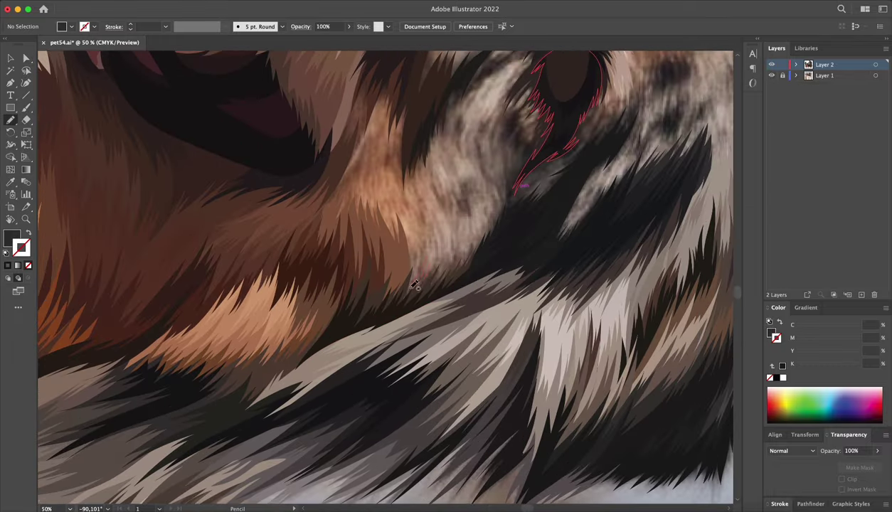
scroll(455, 242, "up", 1)
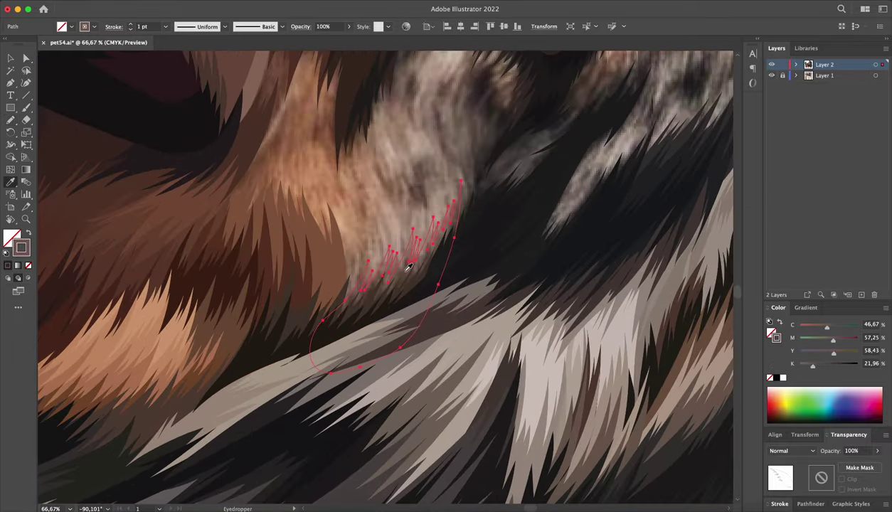
scroll(384, 292, "up", 1)
left_click_drag(399, 217, 436, 226)
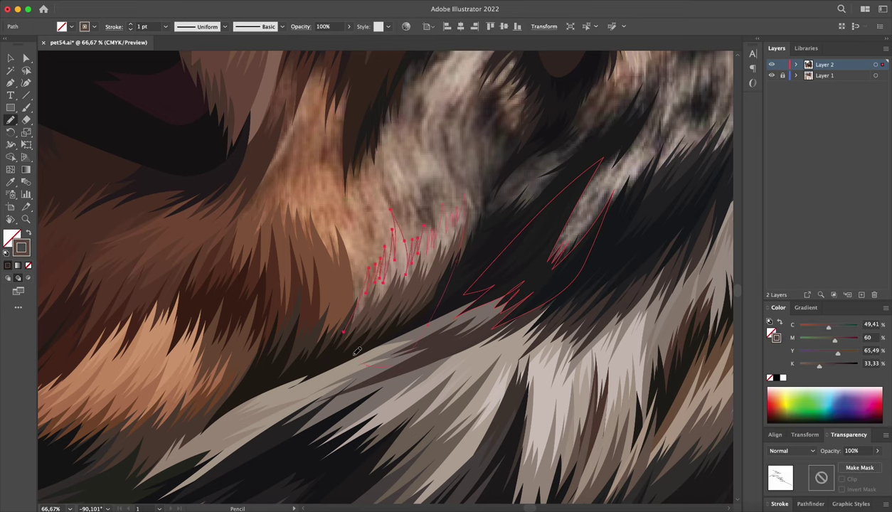
key("ctrl+shift+a")
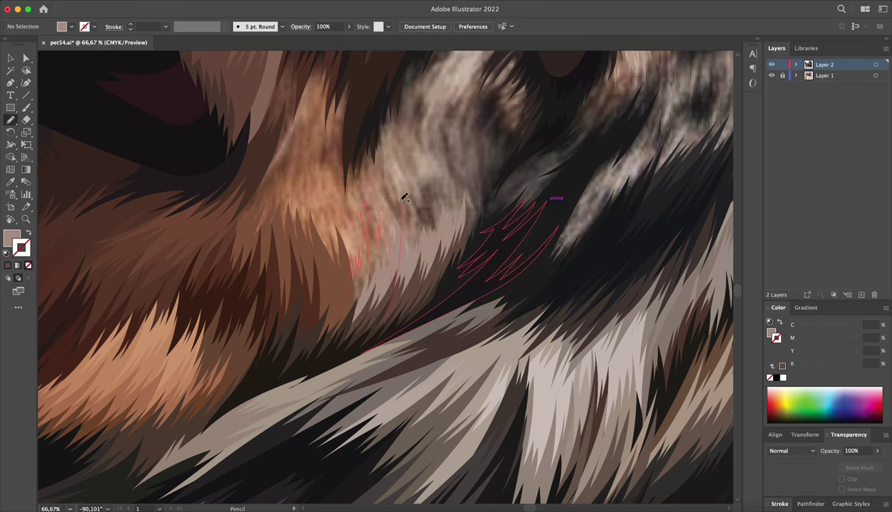
- Fill the neck strands with a brown sampled from the photo, swapping fill and stroke
left_click(384, 245, "ctrl")
key("i")
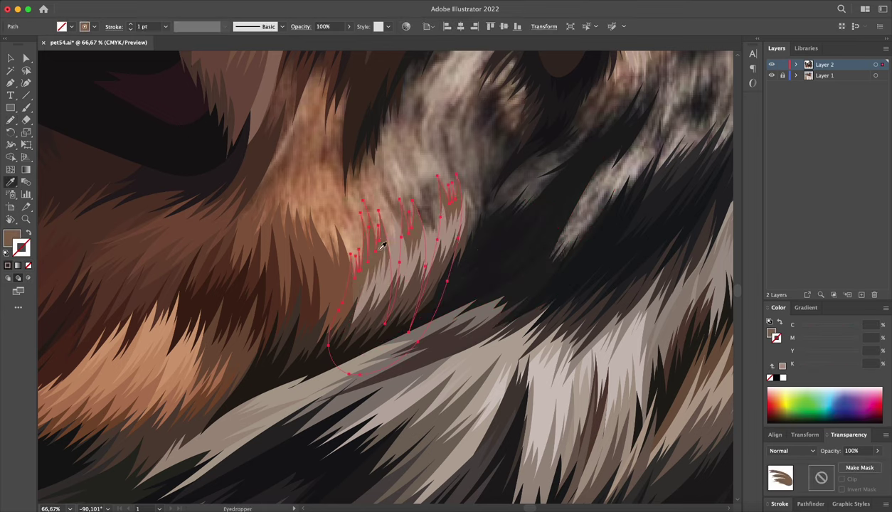
left_click(414, 189)
key("shift+x")
key("ctrl+shift+a")
key("n")
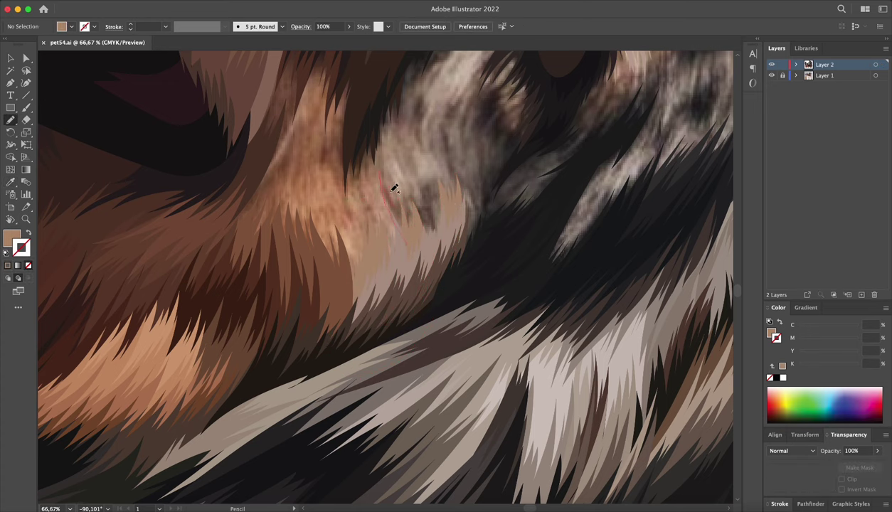
- Draw a dark fur spike and a zigzag outline over the tan fur, filled with sampled brown and dark tones
left_click_drag(434, 164, 440, 245)
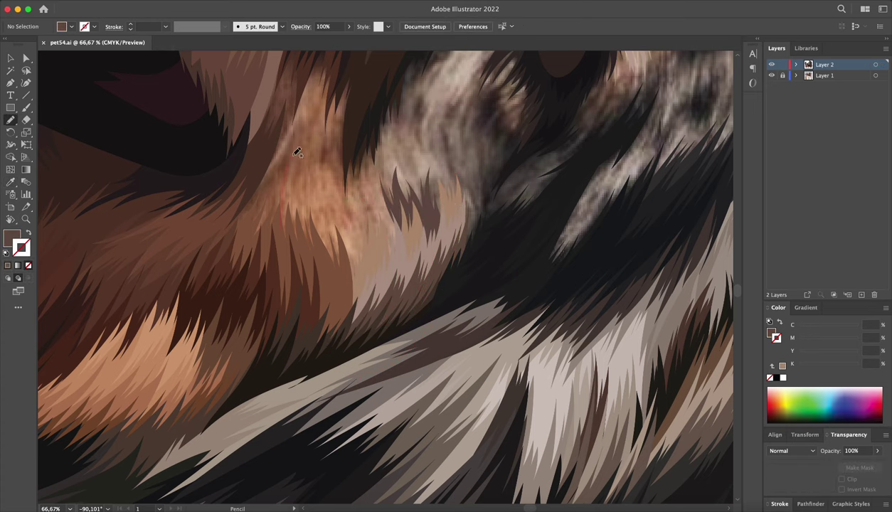
mouse_move(297, 152)
left_mouse_down()
mouse_move(320, 166)
mouse_move(282, 260)
left_mouse_up()
key("i")
left_click(321, 144)
key("ctrl+shift+a")
key("n")
key("i")
left_click(418, 229)
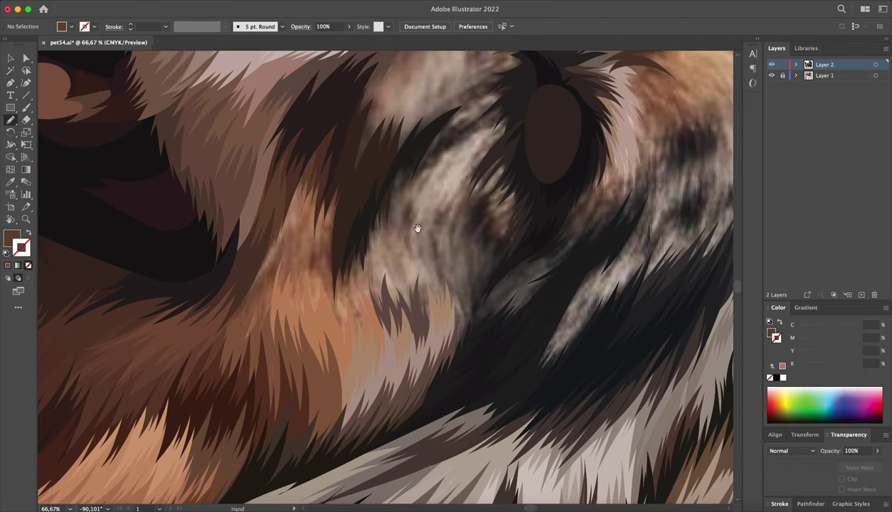
key("ctrl+shift+a")
key("n")
- Draw a large looped fur outline at lower left and fill it with sampled brown
left_click_drag(306, 229, 301, 275)
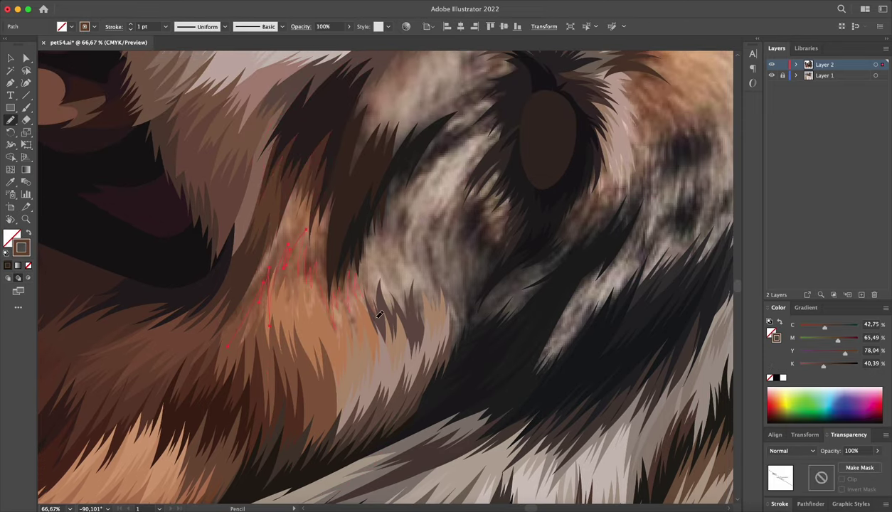
left_click_drag(379, 315, 228, 349)
key("i")
left_click(296, 254)
key("ctrl+shift+a")
key("n")
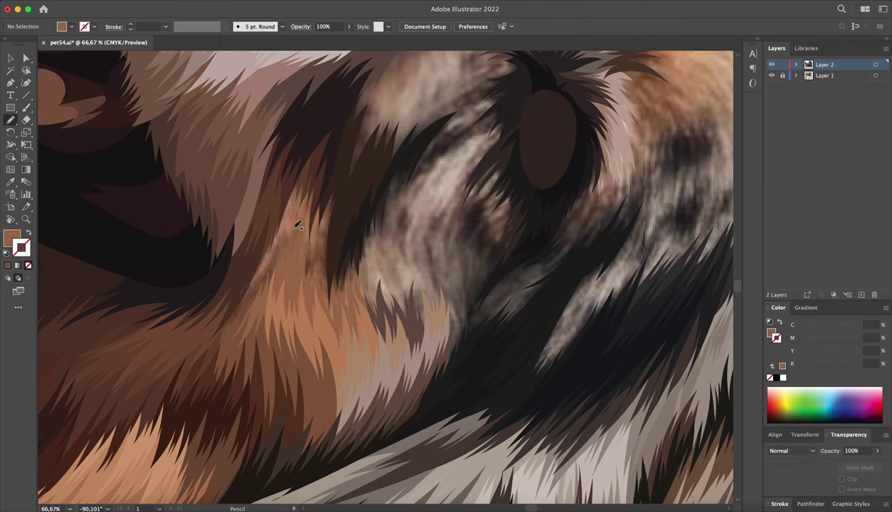
- Pencil more looped fur shapes across the tan fur and close them into shapes
left_click_drag(316, 150, 294, 200)
key("ctrl+shift+a")
key("a")
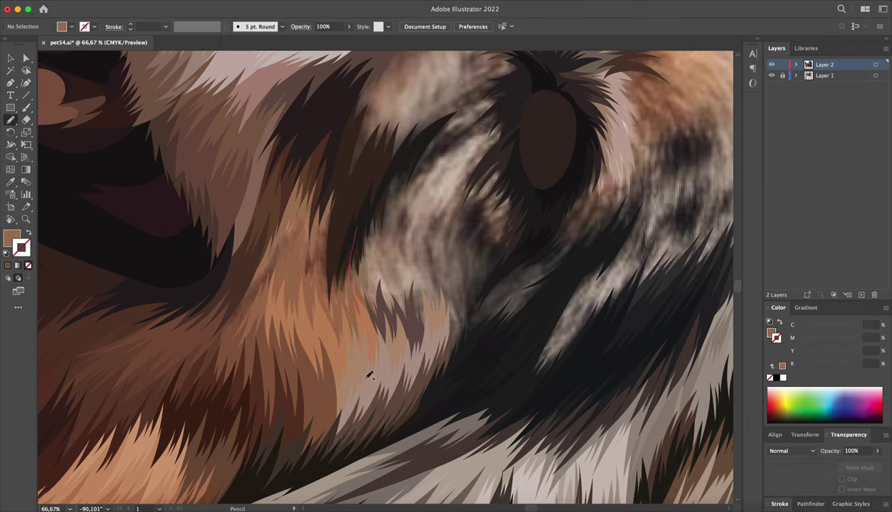
left_click_drag(369, 376, 259, 269)
scroll(403, 228, "right", 5)
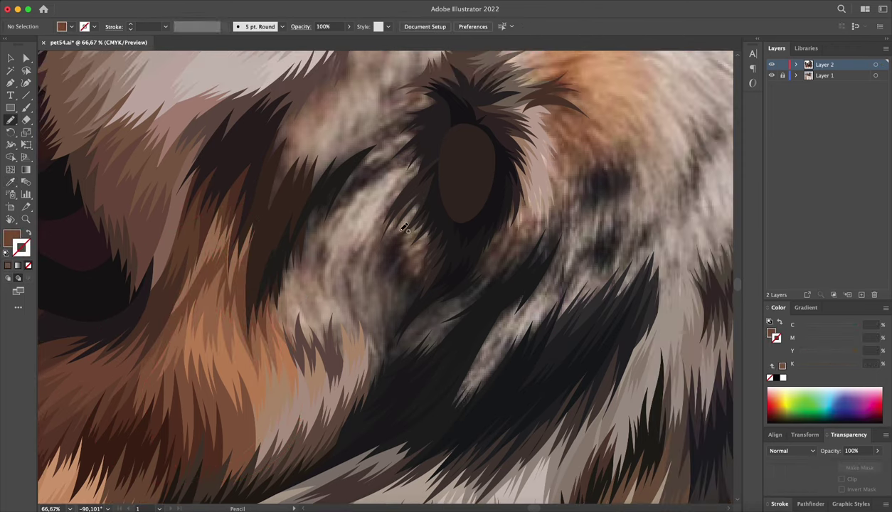
left_click_drag(393, 346, 414, 226)
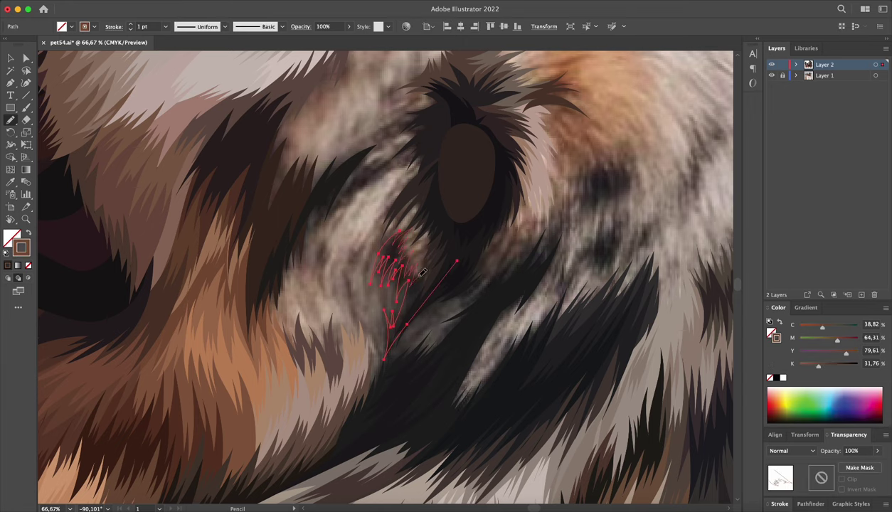
key("ctrl+shift+a")
key("a")
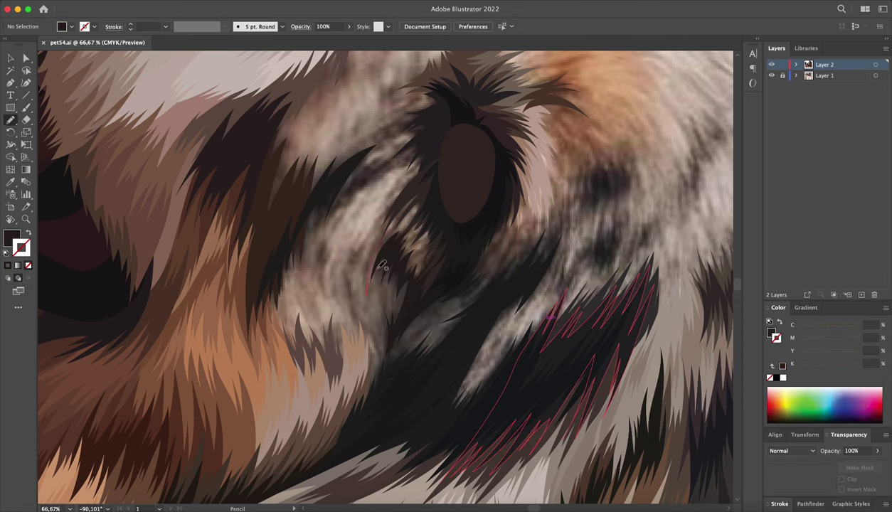
- Add a zigzag fur spike below the eye filled with a sampled fur colour
left_click_drag(420, 294, 420, 217)
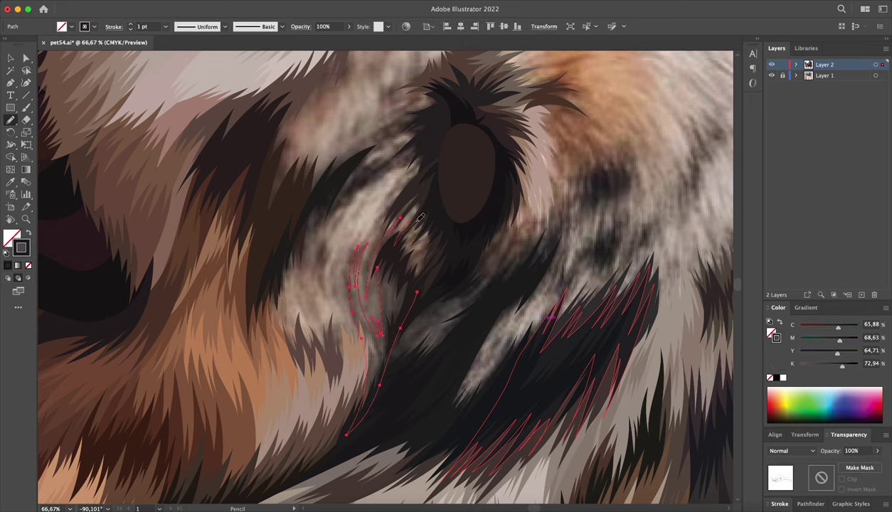
left_click_drag(414, 275, 423, 214)
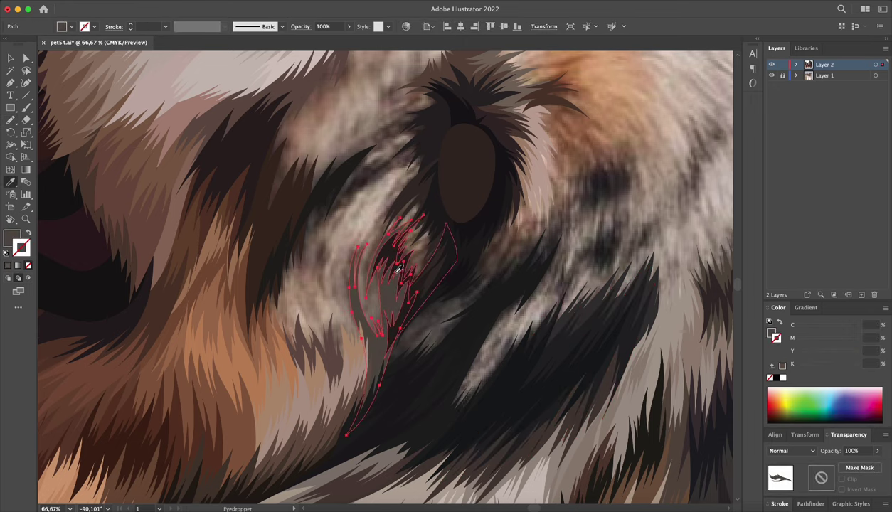
key("i")
left_click(382, 342)
key("ctrl+shift+a")
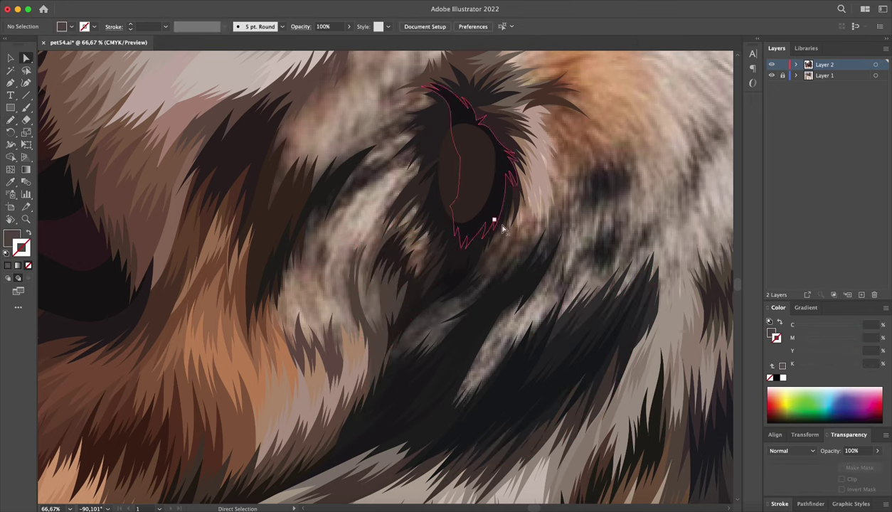
key("n")
- Draw a short stroke left of the eye and a grey-fur shape, filled with sampled grey-beige
left_click_drag(324, 297, 337, 233)
key("ctrl+shift+a")
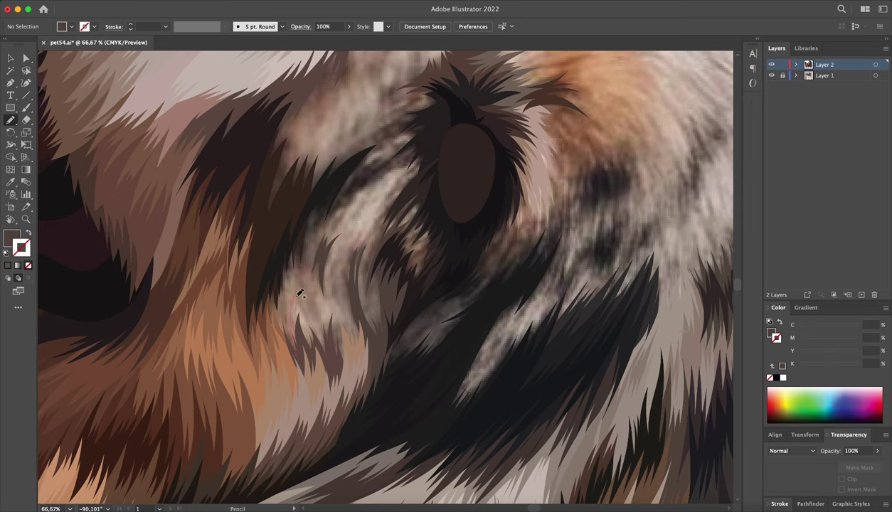
left_click_drag(349, 309, 338, 318)
key("i")
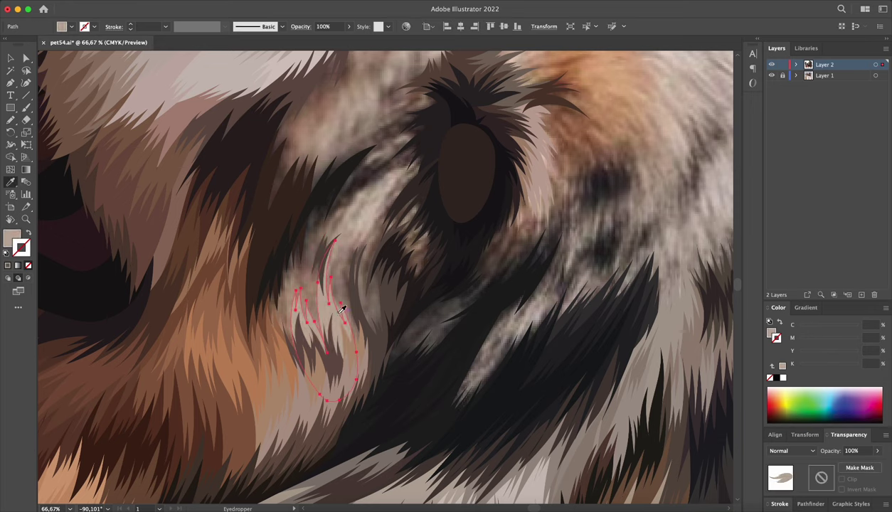
left_click(319, 267)
key("n")
- Draw another zigzag spike below the eye and fill it with sampled dark brown
left_click_drag(427, 303, 470, 262)
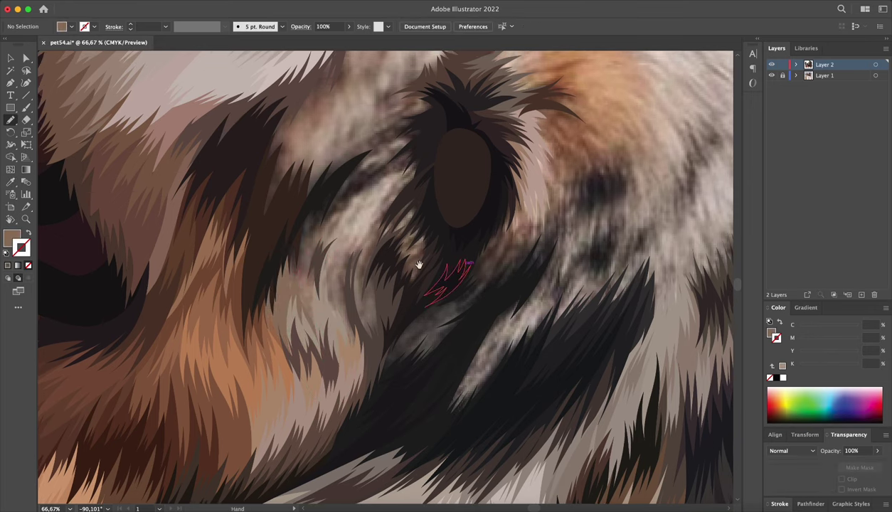
left_click_drag(338, 215, 350, 187)
key("i")
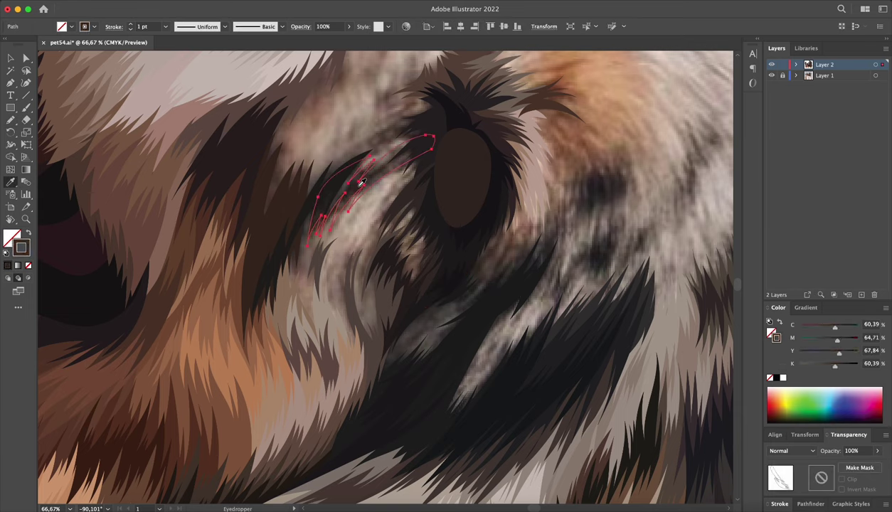
left_click(448, 142)
key("a")
left_click(373, 207)
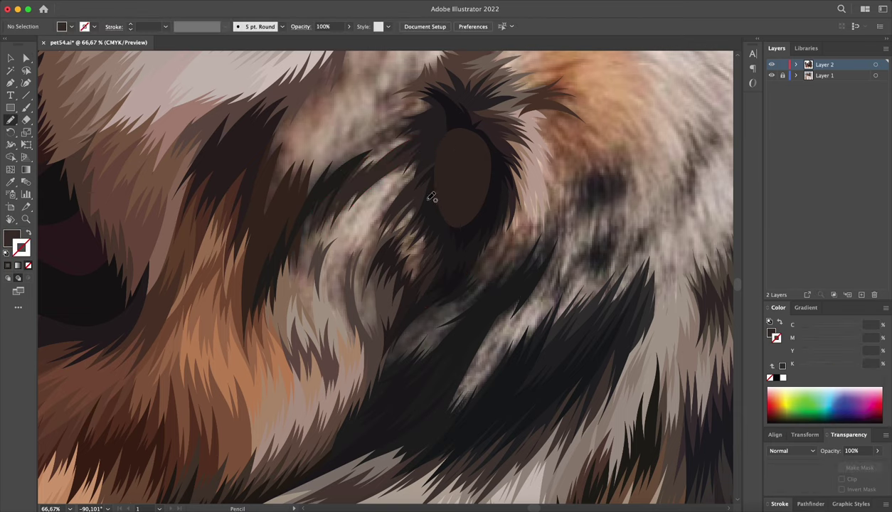
- Draw a fur shape around the eye and fill it with sampled brown
mouse_move(418, 235)
left_mouse_down()
mouse_move(427, 206)
mouse_move(463, 249)
left_mouse_up()
key("a")
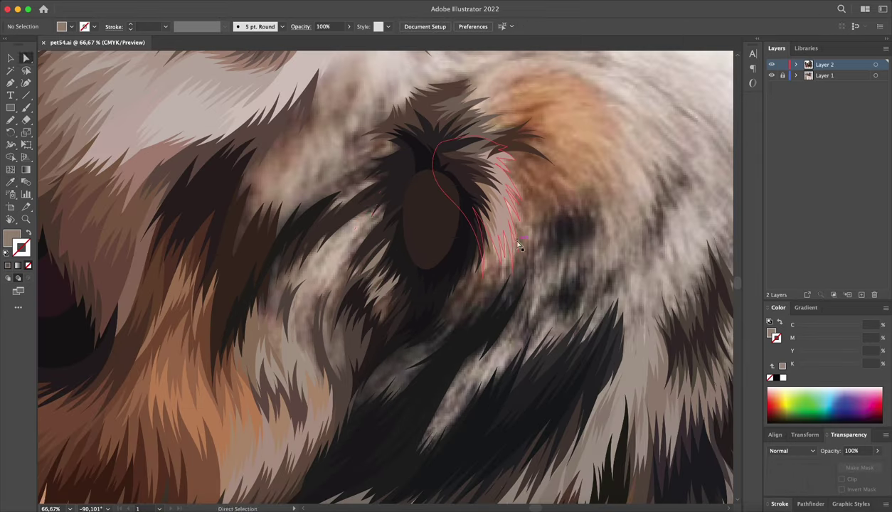
left_click_drag(361, 340, 370, 359)
key("i")
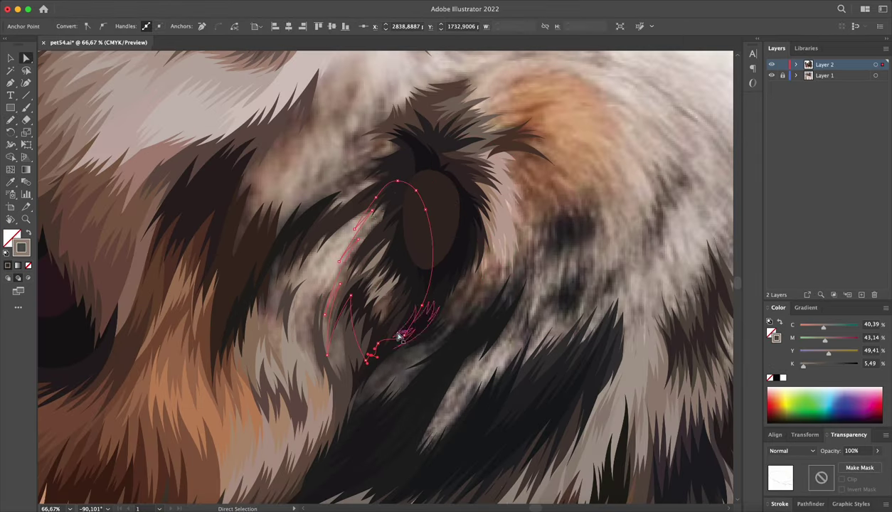
left_click(403, 229)
key("ctrl+shift+a")
key("n")
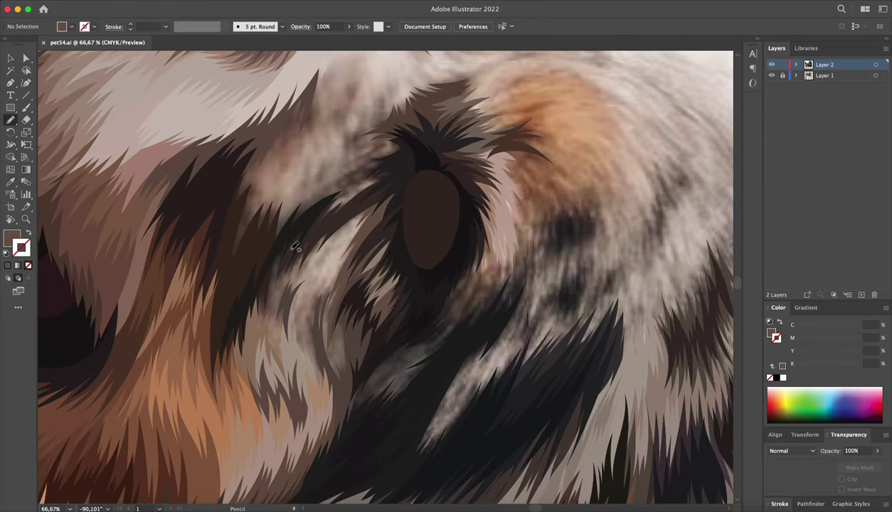
- Draw a closed fur shape left of the eye and recolour it with a sampled fur colour
left_click_drag(270, 255, 288, 236)
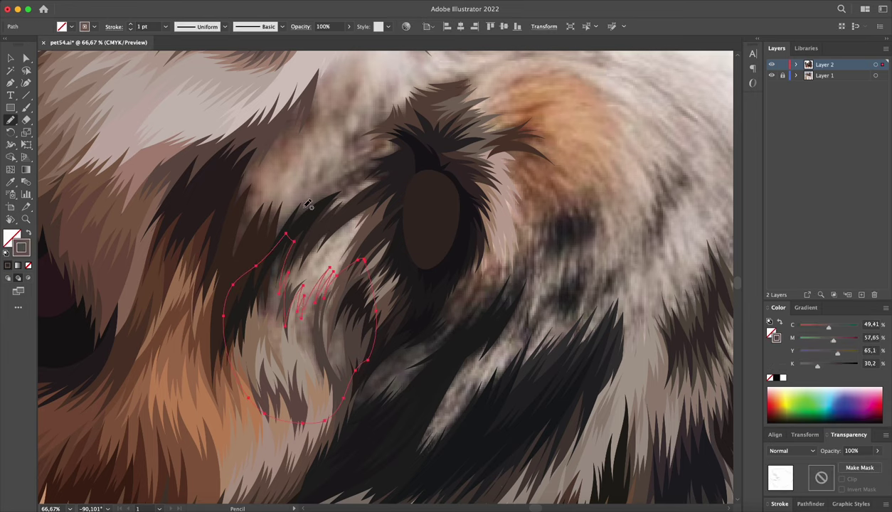
key("i")
left_click(312, 332)
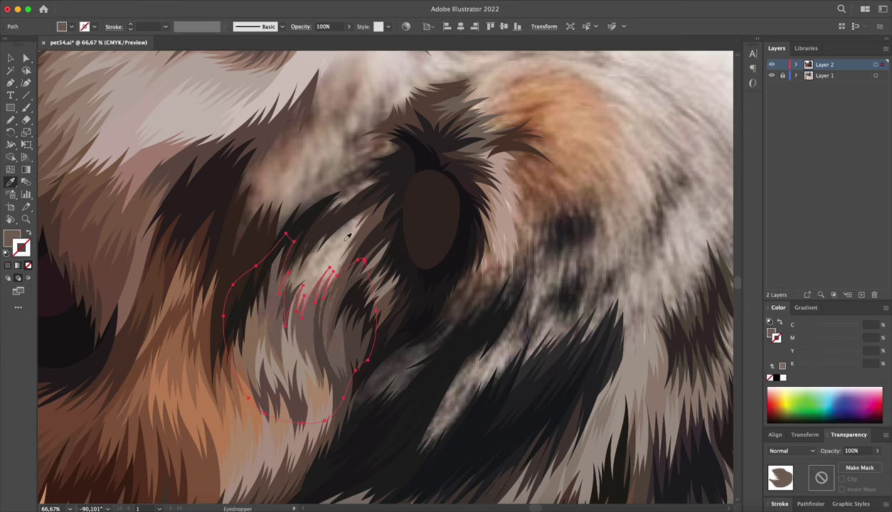
key("ctrl+shift+a")
key("n")
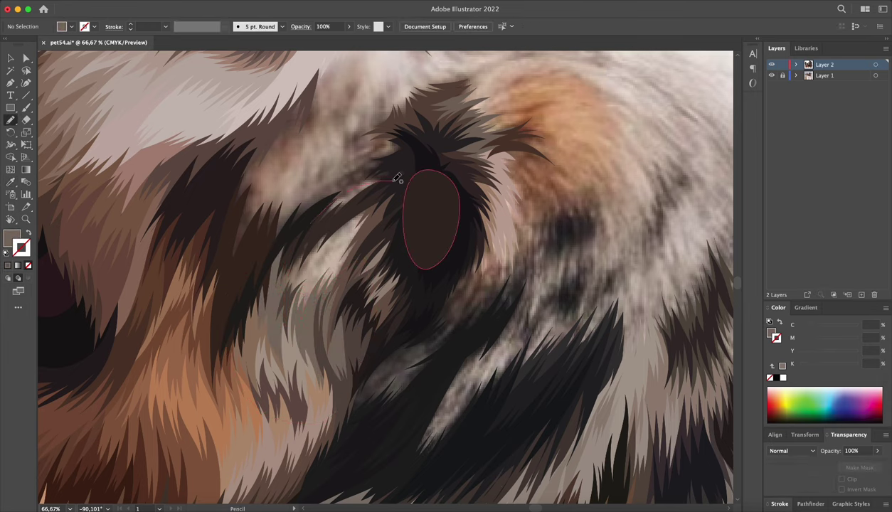
- Loop a fur path from the eye down-left, then rotate the canvas view to about -86°
left_click_drag(395, 181, 311, 225)
left_click_drag(314, 311, 333, 223)
key("ctrl+shift+a")
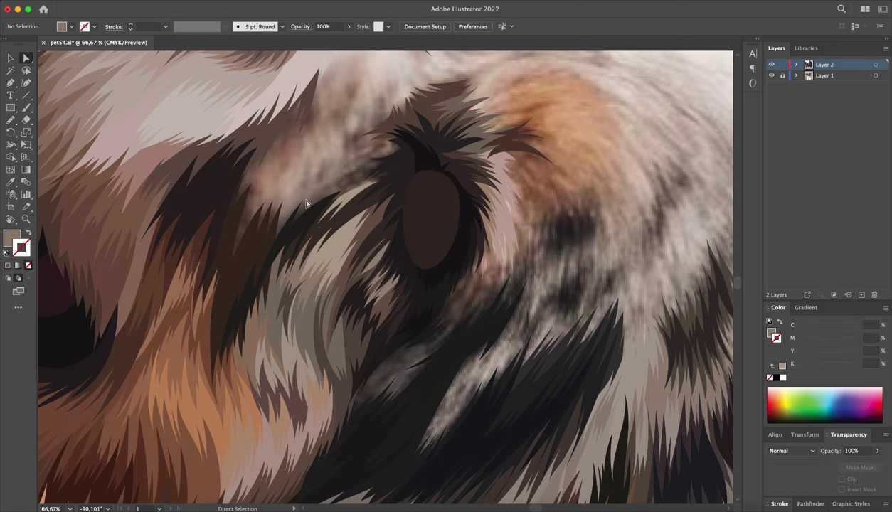
left_click_drag(482, 285, 426, 278)
key("shift+h")
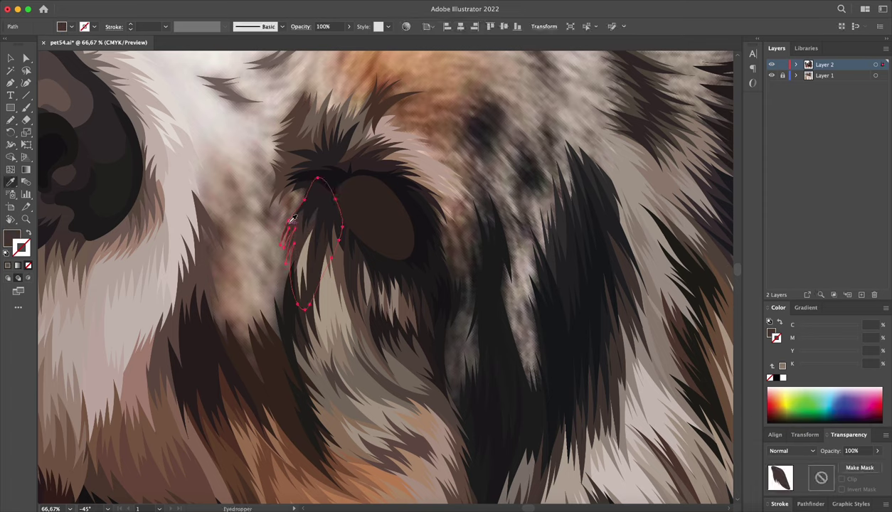
left_click_drag(338, 192, 515, 236)
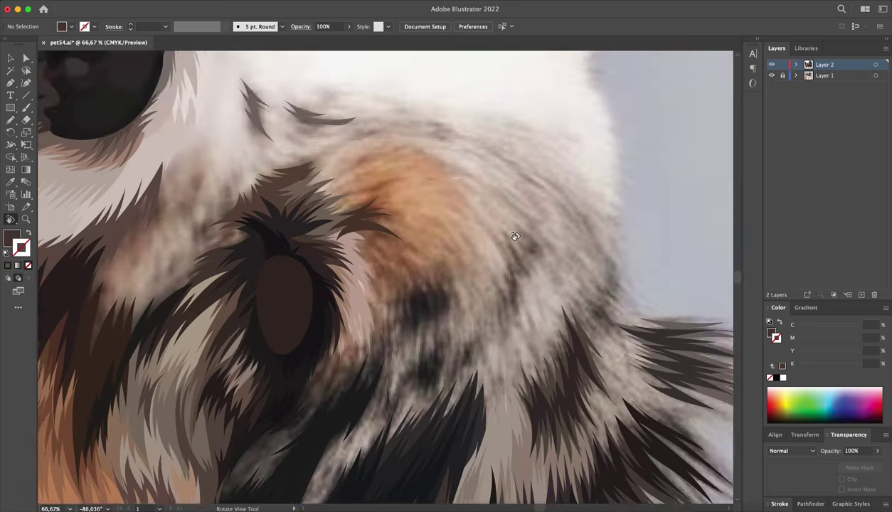
- Pencil short fur strokes beside the eye and a dark fur shape below it
key("n")
left_click_drag(427, 260, 441, 235)
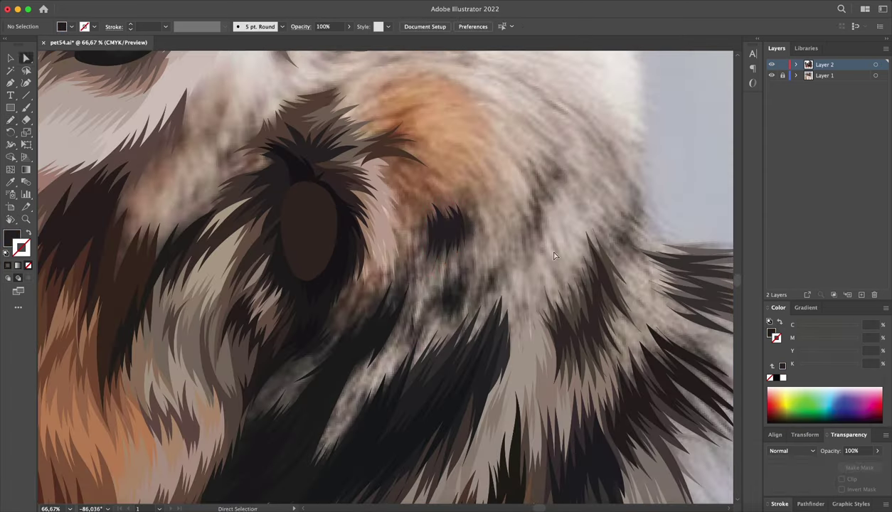
mouse_move(458, 305)
left_mouse_down()
mouse_move(488, 260)
mouse_move(491, 217)
mouse_move(359, 328)
left_mouse_up()
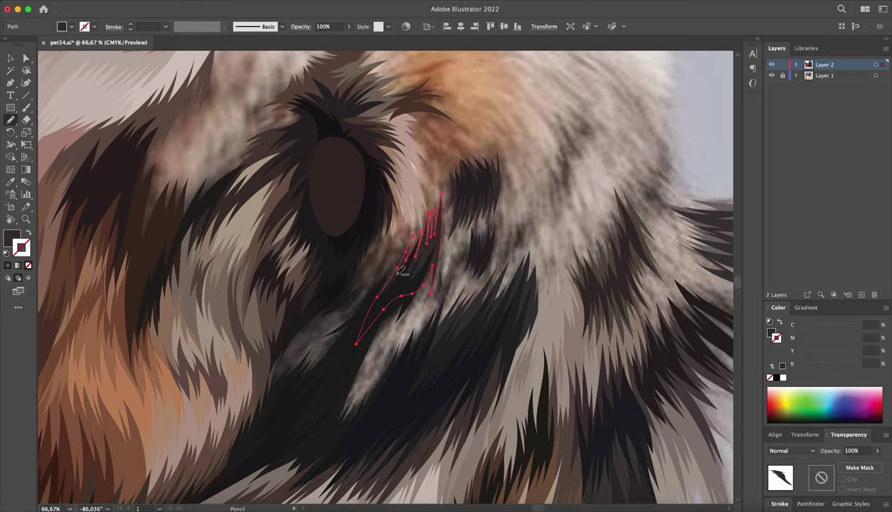
left_click_drag(467, 253, 476, 230)
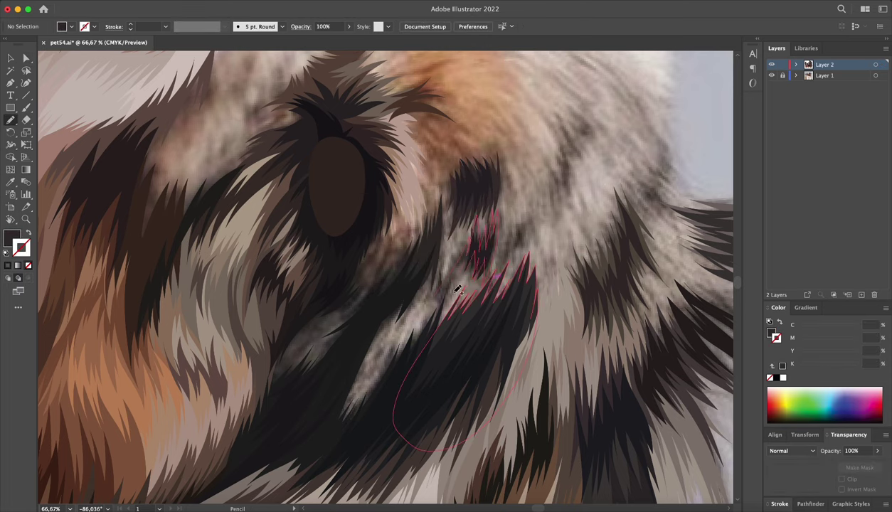
left_click_drag(457, 290, 463, 254)
- Save pet54.ai and set the zoom back to 66.67%, undoing the last stroke
key("a")
key("ctrl+1")
key("ctrl+s")
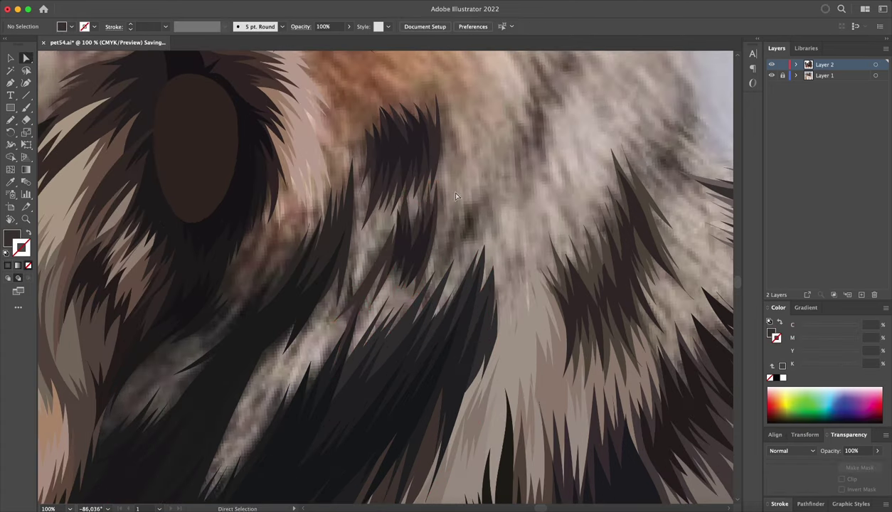
key("ctrl+minus")
key("n")
key("ctrl+z")
scroll(396, 257, "down", 3)
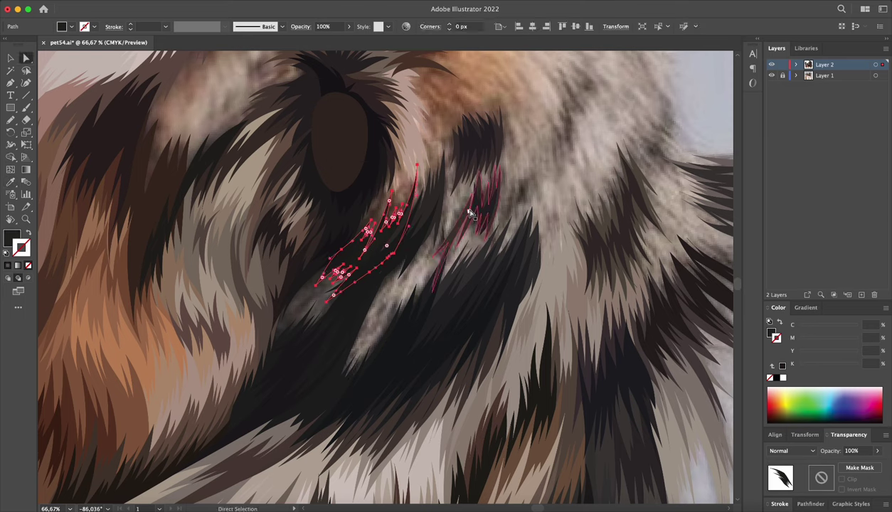
key("ctrl+shift+a")
- Finish a dark fur tuft beside the eye and fill it with sampled dark fur colour
left_click_drag(328, 248, 320, 285)
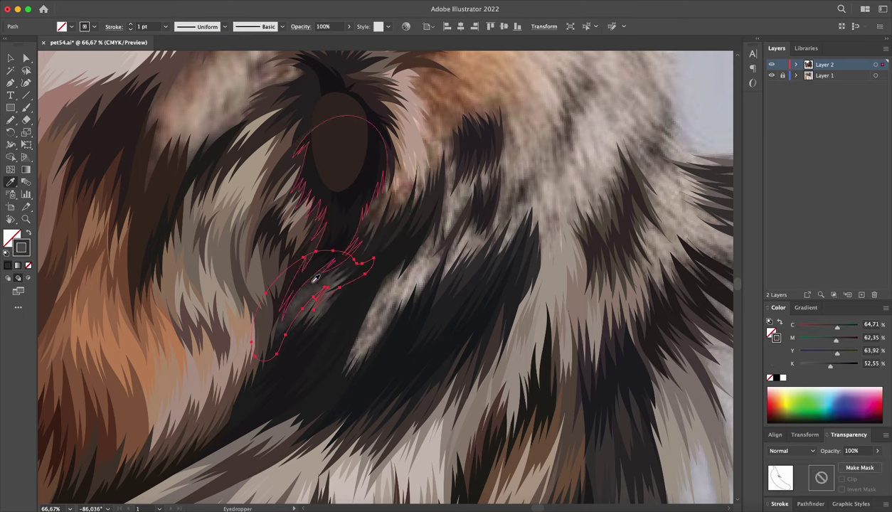
key("i")
left_click(372, 264)
key("a")
key("ctrl+shift+a")
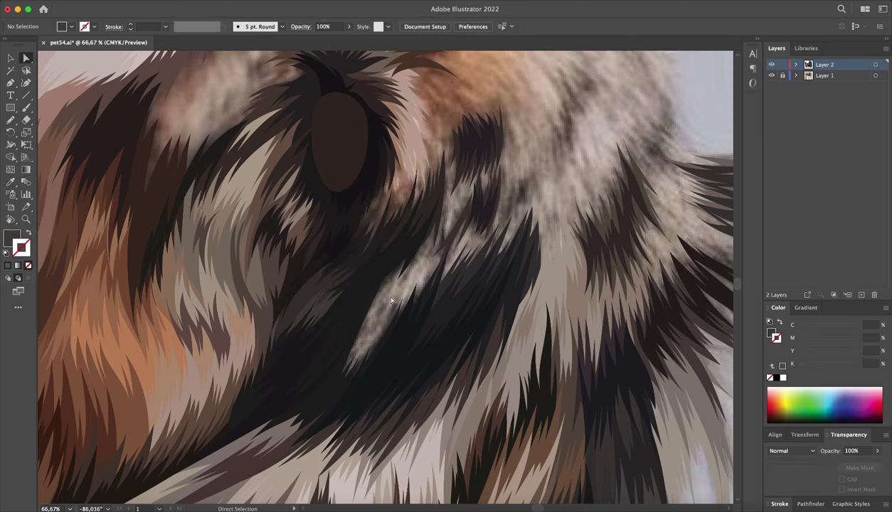
- Sketch looping fur shapes and zigzag tufts below the eye, panning along the face
left_click_drag(409, 298, 344, 405)
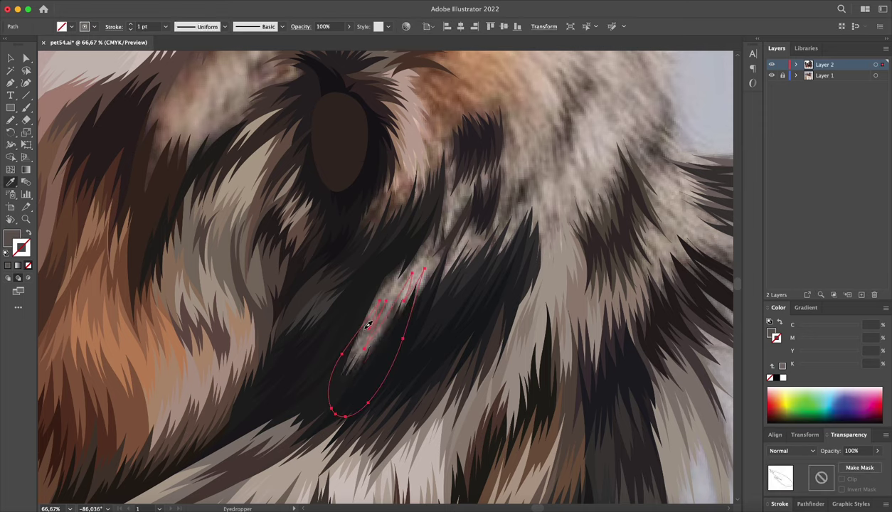
left_click_drag(313, 438, 512, 259)
left_click_drag(449, 178, 447, 186)
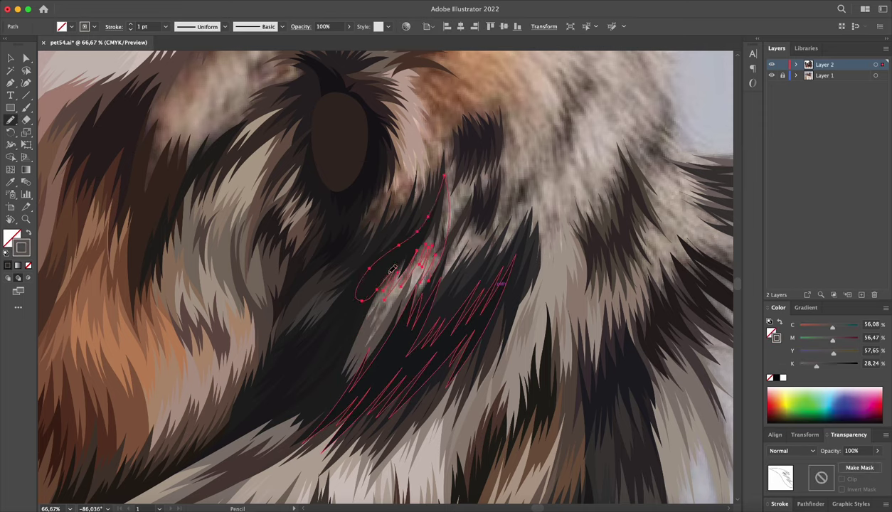
left_click_drag(556, 209, 548, 225)
mouse_move(434, 275)
left_mouse_down()
mouse_move(459, 237)
mouse_move(334, 395)
left_mouse_up()
left_click_drag(426, 299, 462, 253)
mouse_move(513, 204)
left_mouse_down()
mouse_move(483, 217)
mouse_move(469, 247)
left_mouse_up()
- Draw a pointed fur tuft higher up in the grey fur and fill it with sampled dark brown
left_click_drag(526, 129, 529, 137)
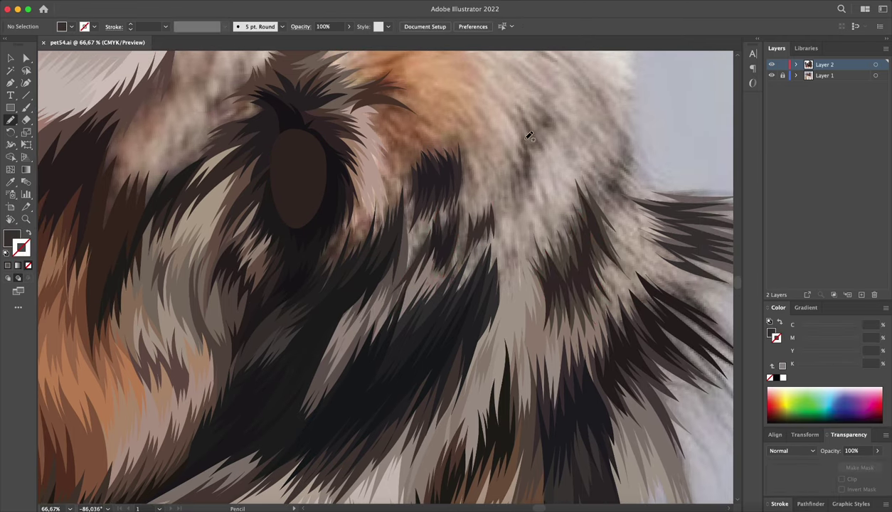
left_click_drag(456, 338, 368, 374)
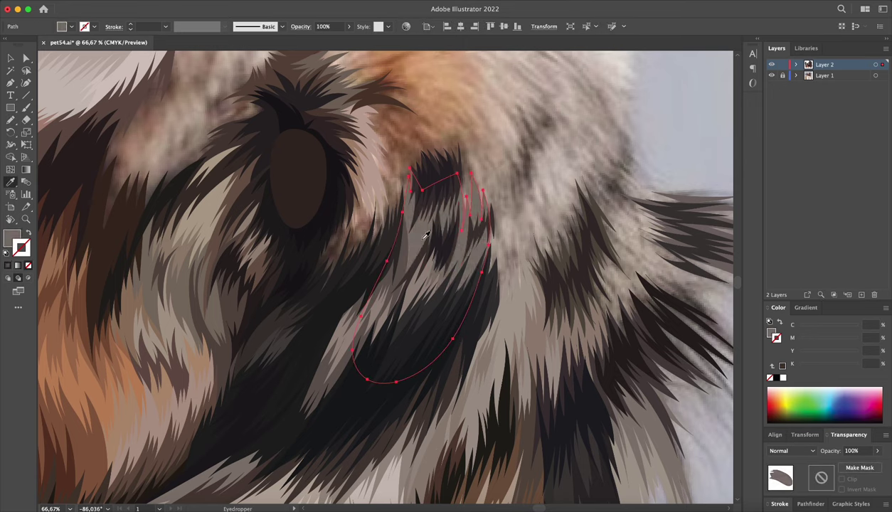
left_click_drag(521, 202, 468, 245)
left_click_drag(468, 245, 471, 208)
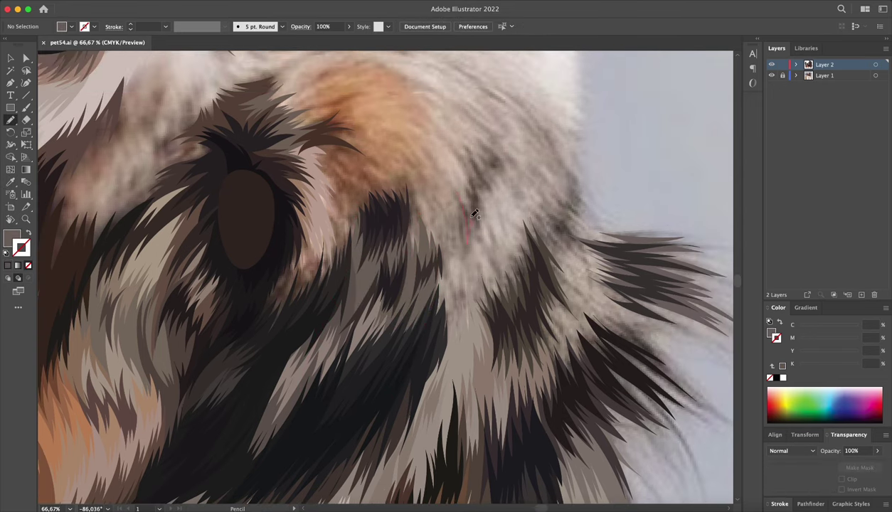
left_click_drag(478, 149, 469, 242)
key("i")
left_click(495, 160)
key("a")
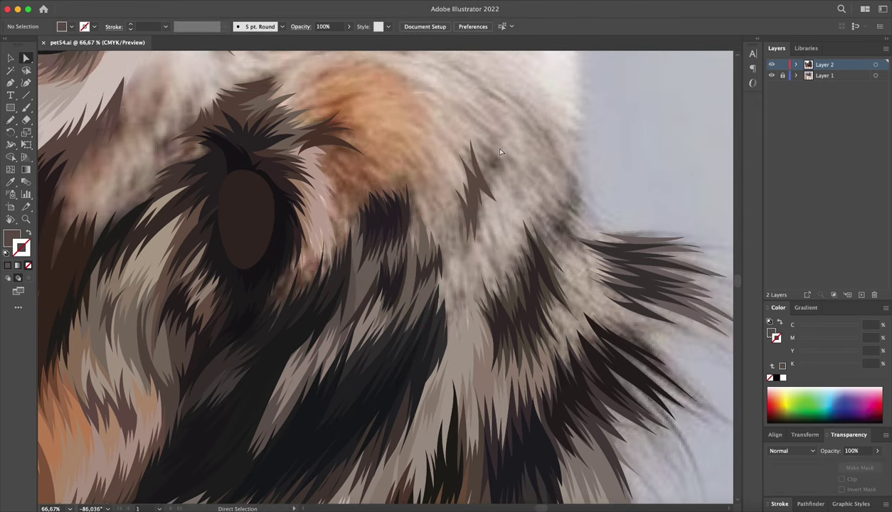
- Add a fur loop beside the eye and a grey-fur zigzag tuft, filling both with sampled brown
left_click_drag(318, 293, 298, 334)
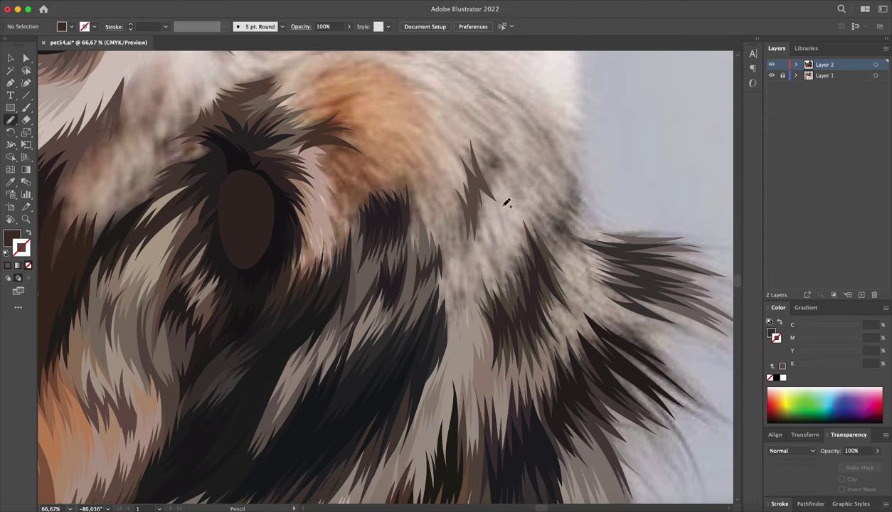
scroll(498, 199, "down", 2)
left_click_drag(497, 177, 475, 273)
left_click_drag(377, 184, 374, 309)
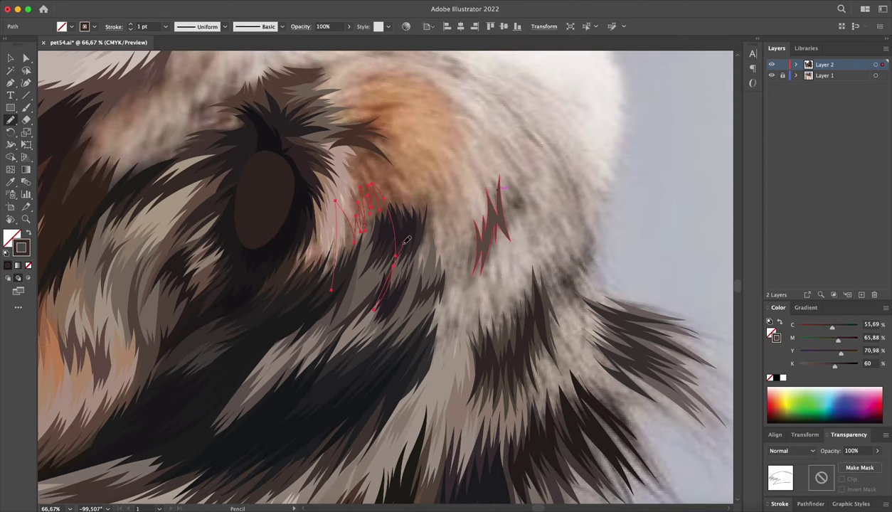
key("i")
left_click(414, 165)
key("a")
left_click(448, 214)
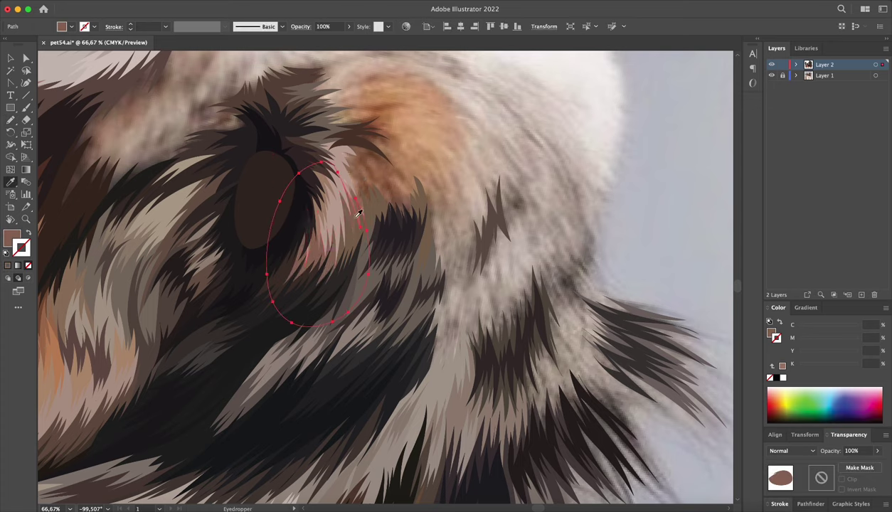
- Draw a fur tuft above the eye on a rotated view and fill it with colour sampled from the photo
key("shift+h")
mouse_move(306, 192)
left_mouse_down()
mouse_move(286, 225)
mouse_move(317, 225)
left_mouse_up()
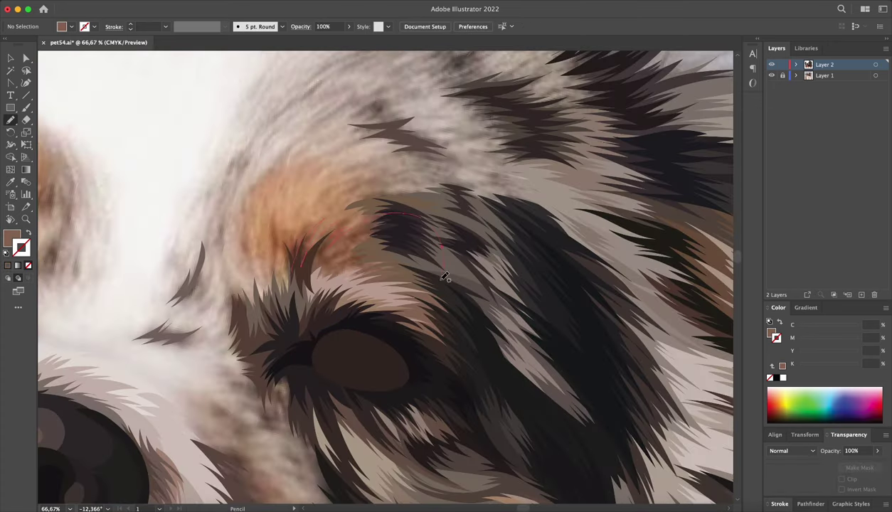
left_click_drag(444, 276, 306, 271)
key("ctrl+shift+a")
left_click_drag(532, 195, 326, 216)
key("i")
left_click(330, 292)
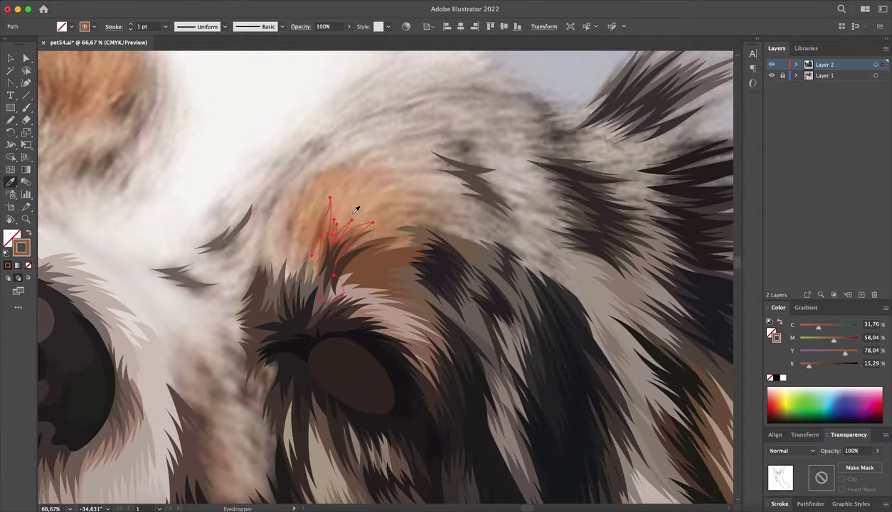
key("ctrl+plus")
- Add a filled zigzag tuft in the orange fur above the eye
key("n")
key("shift+x")
key("ctrl+minus")
left_click_drag(384, 229, 458, 212)
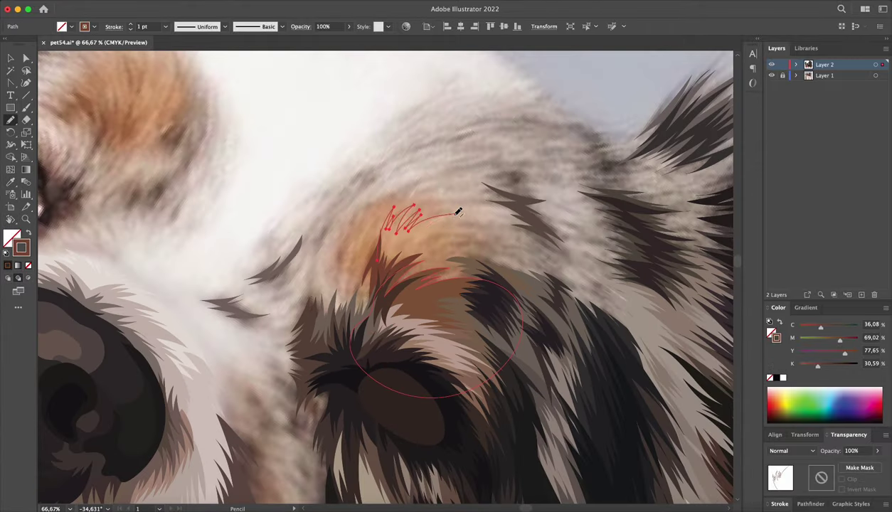
left_click_drag(446, 246, 387, 260)
- Rotate the view to follow the face edge and draw an orange fur tuft there
key("ctrl+shift+a")
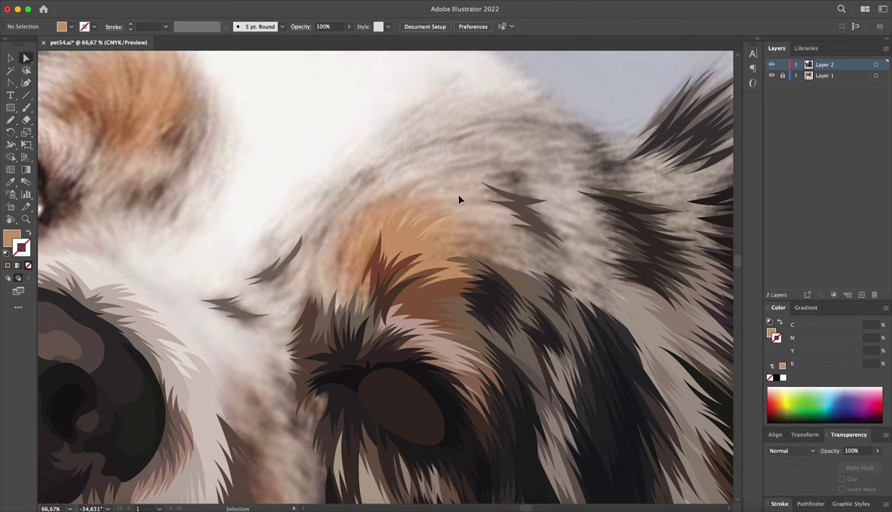
key("shift+h")
mouse_move(449, 190)
left_mouse_down()
mouse_move(540, 225)
mouse_move(397, 339)
left_mouse_up()
left_click_drag(427, 284, 393, 324)
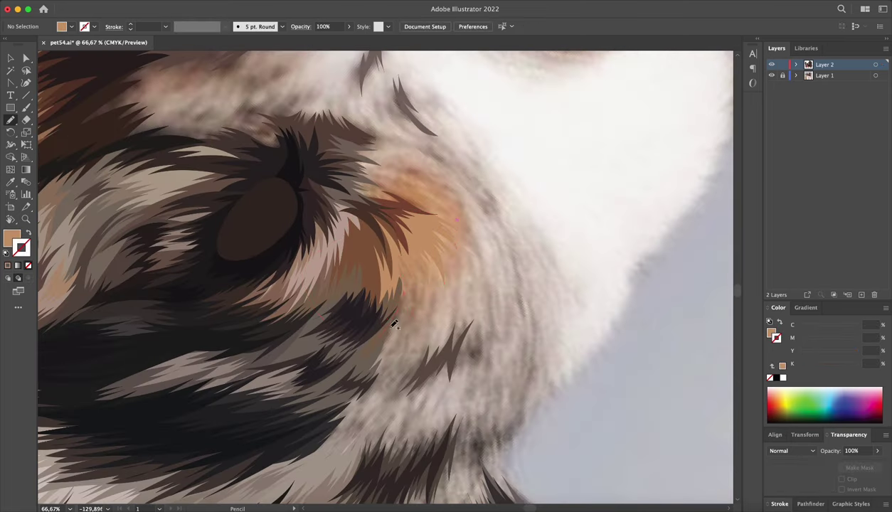
- Draw a zigzag tuft in the grey edge fur and fill it with sampled grey
left_click_drag(379, 232, 416, 288)
scroll(498, 199, "down", 5)
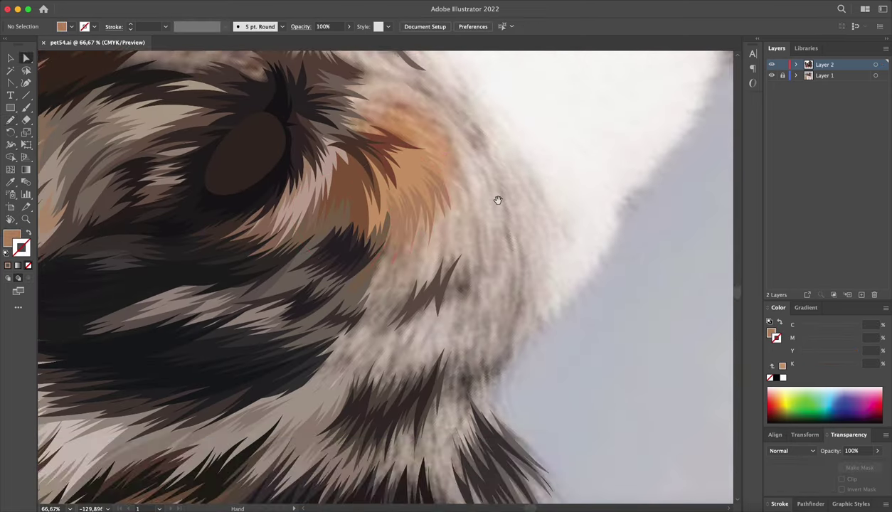
scroll(377, 282, "left", 2)
left_click_drag(469, 206, 469, 200)
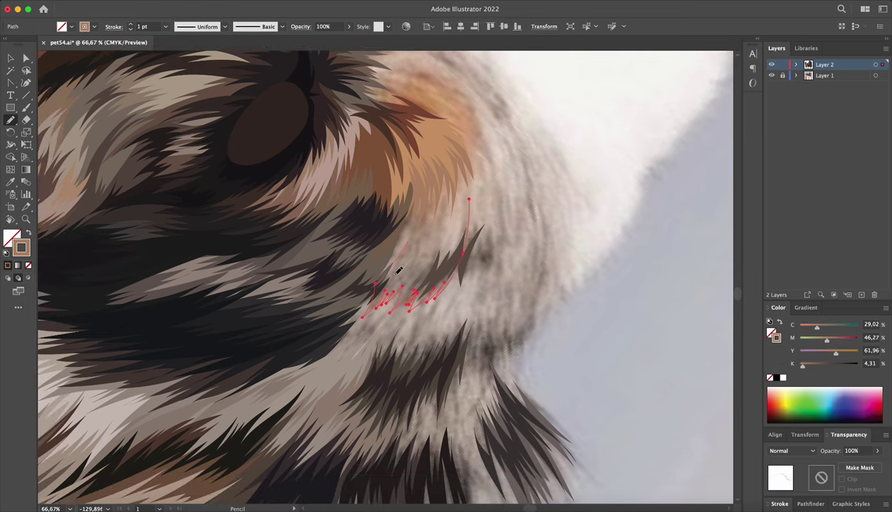
left_click(438, 242)
left_click(503, 248, "super")
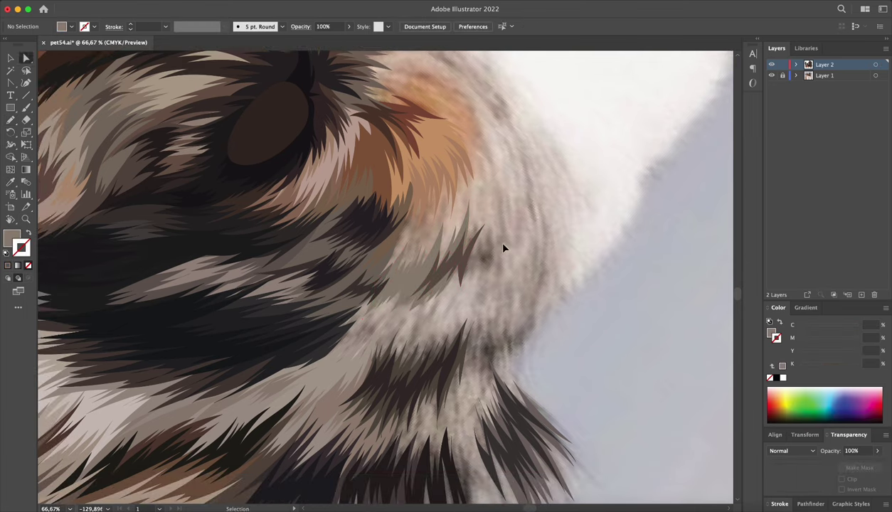
- Add another tuft in the orange patch above the eye, fill it with sampled orange, and save
left_click_drag(465, 210, 459, 207)
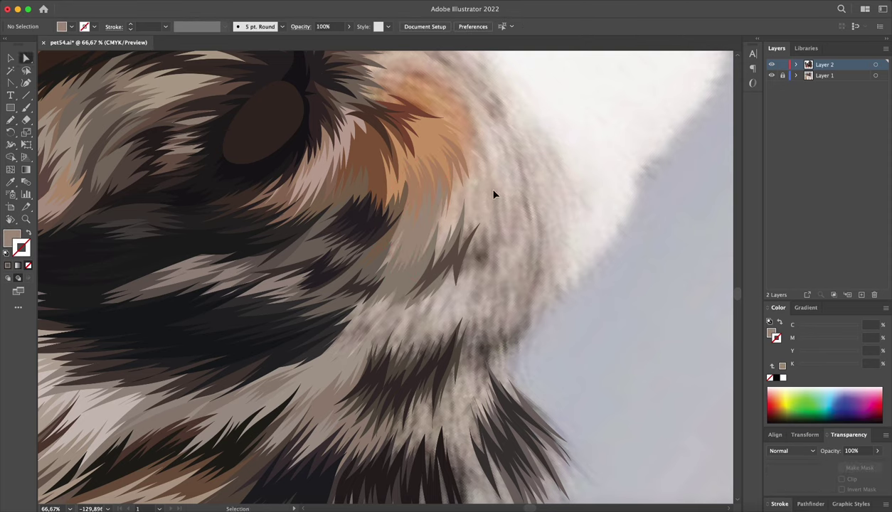
mouse_move(508, 212)
left_mouse_down()
mouse_move(504, 305)
mouse_move(471, 244)
left_mouse_up()
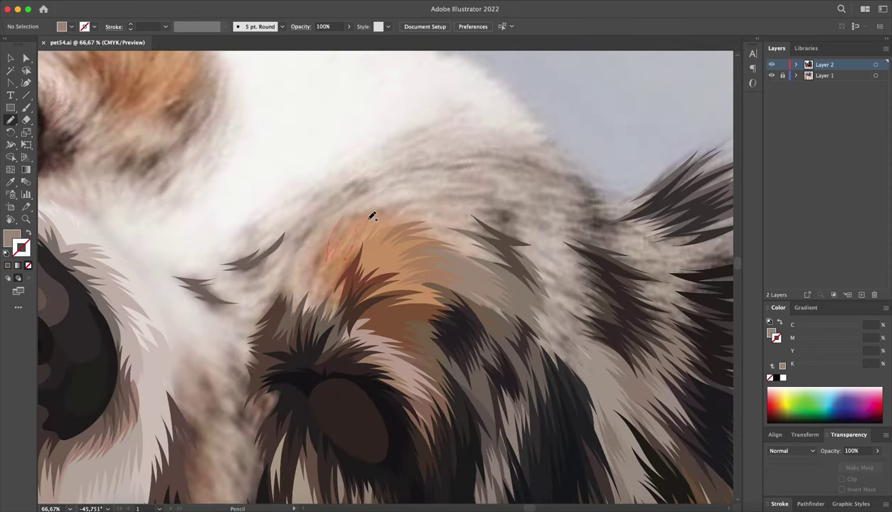
left_click_drag(371, 215, 320, 284)
key("i")
left_click(363, 284)
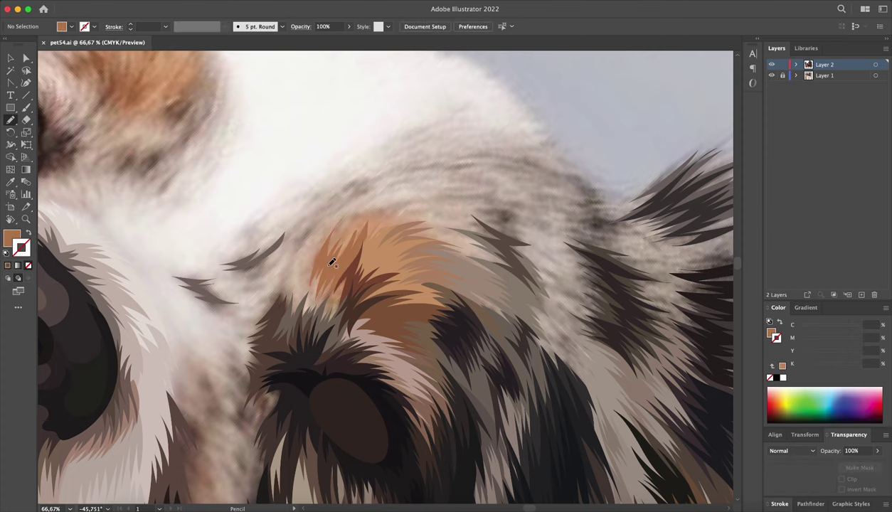
key("v")
key("ctrl+shift+a")
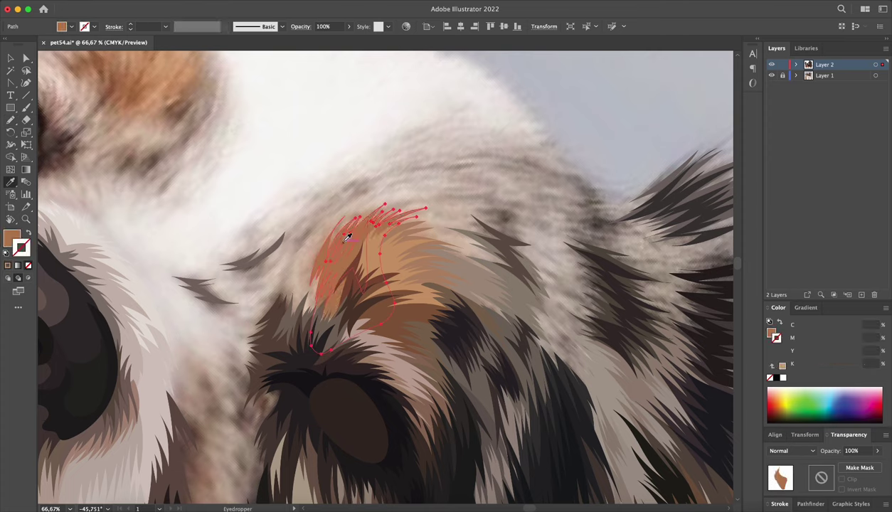
key("ctrl+s")
- Reset the view rotation to 0° and move to the fur beside the nose
key("shift+h")
mouse_move(397, 188)
left_mouse_down()
mouse_move(320, 178)
mouse_move(318, 284)
left_mouse_up()
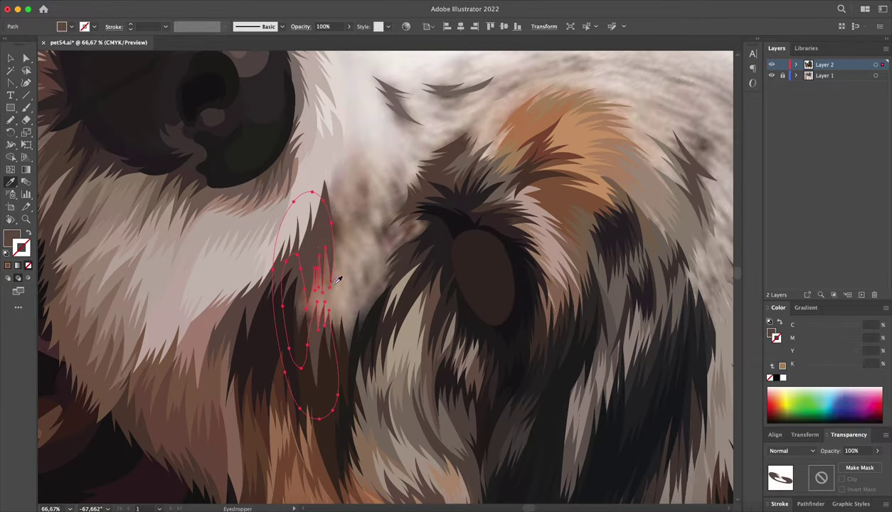
key("a")
left_click_drag(352, 237, 374, 150)
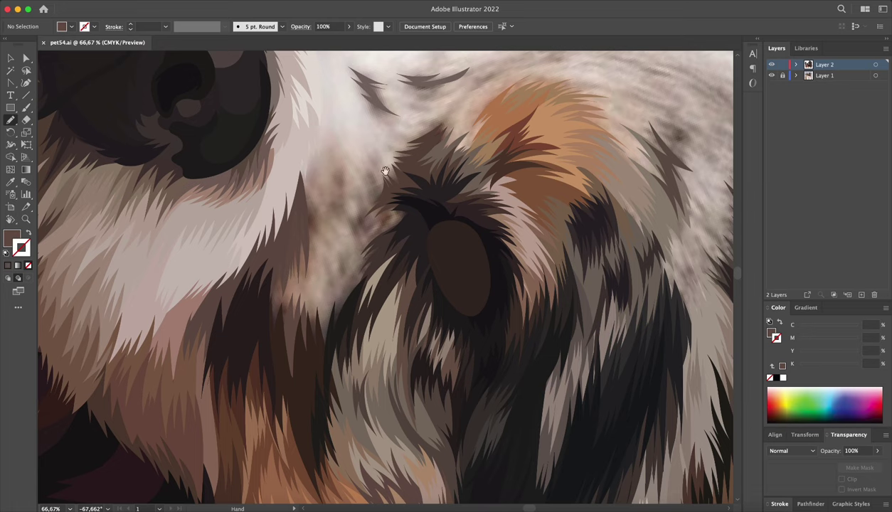
- Draw a beige-grey fur tuft beside the nose, then start tufts over the eye and nose
left_click_drag(328, 241, 331, 161)
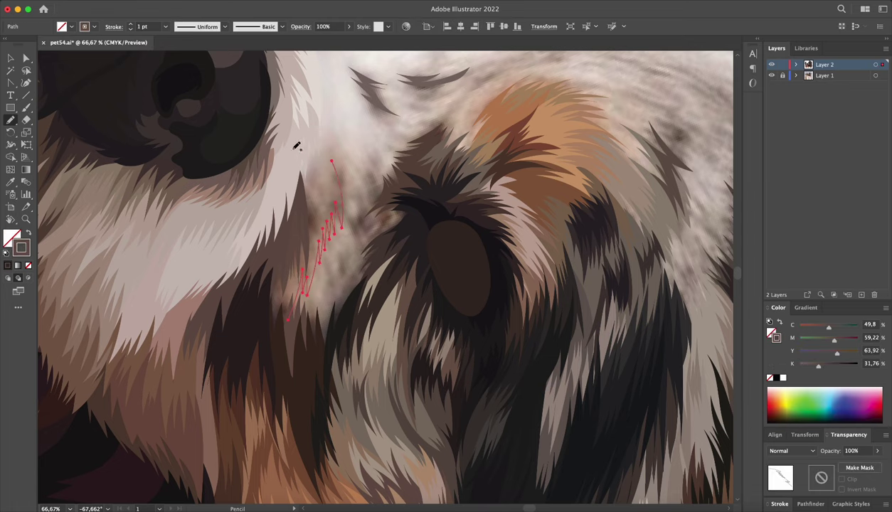
key("shift+x")
key("ctrl+shift+a")
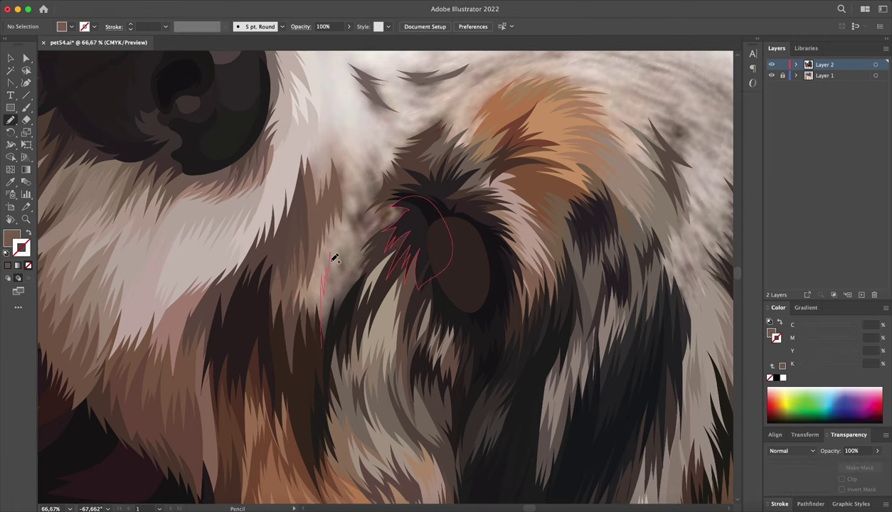
key("i")
left_click(324, 286)
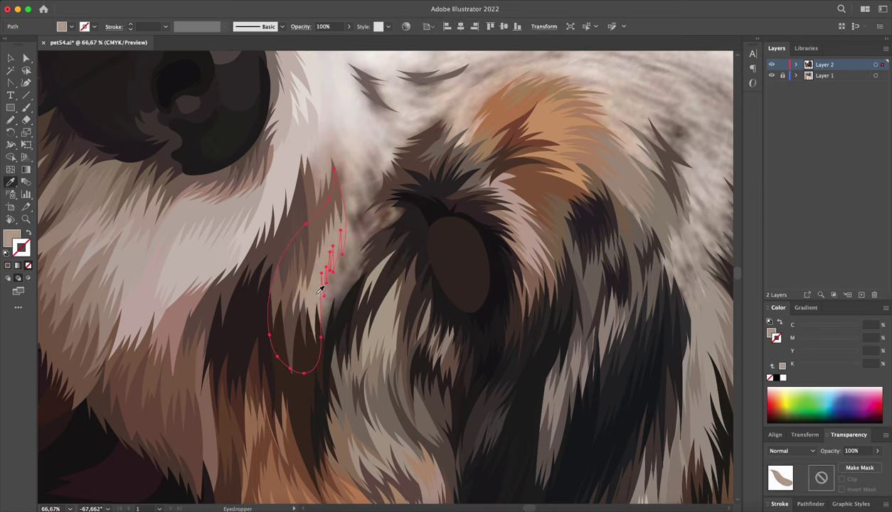
key("a")
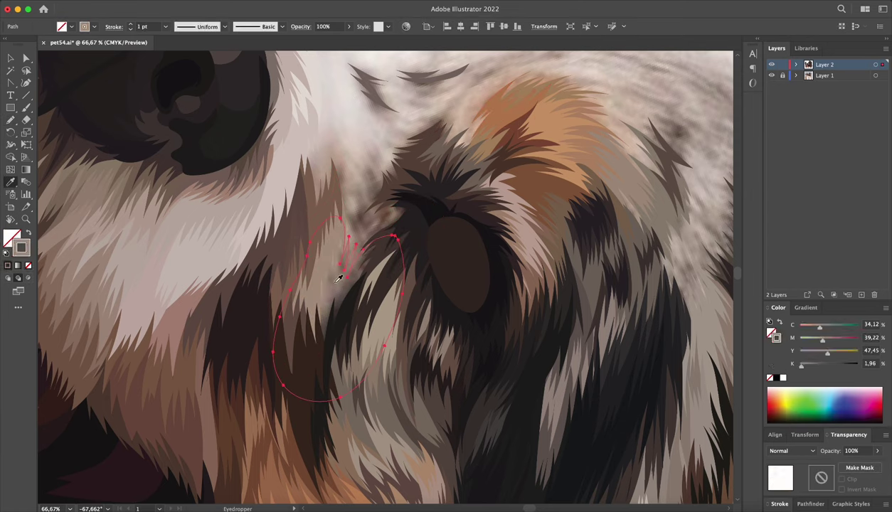
left_click_drag(430, 196, 494, 223)
mouse_move(371, 213)
left_mouse_down()
mouse_move(378, 182)
mouse_move(416, 214)
left_mouse_up()
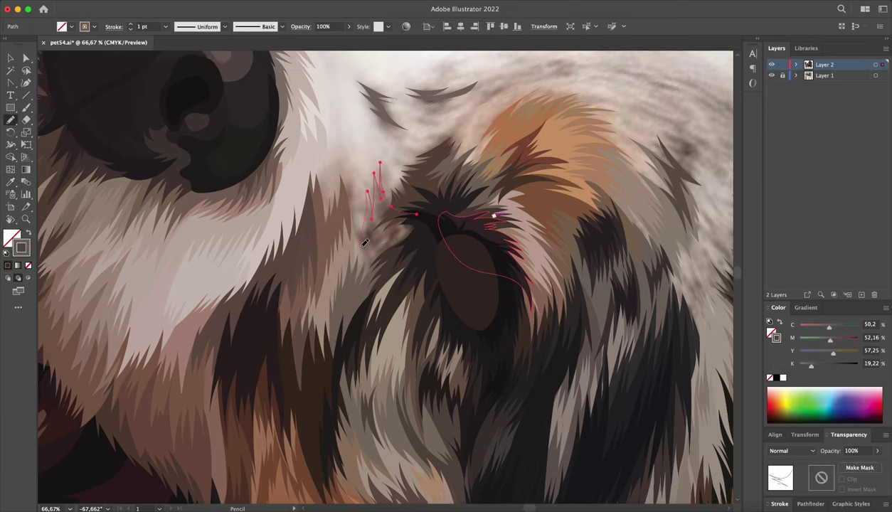
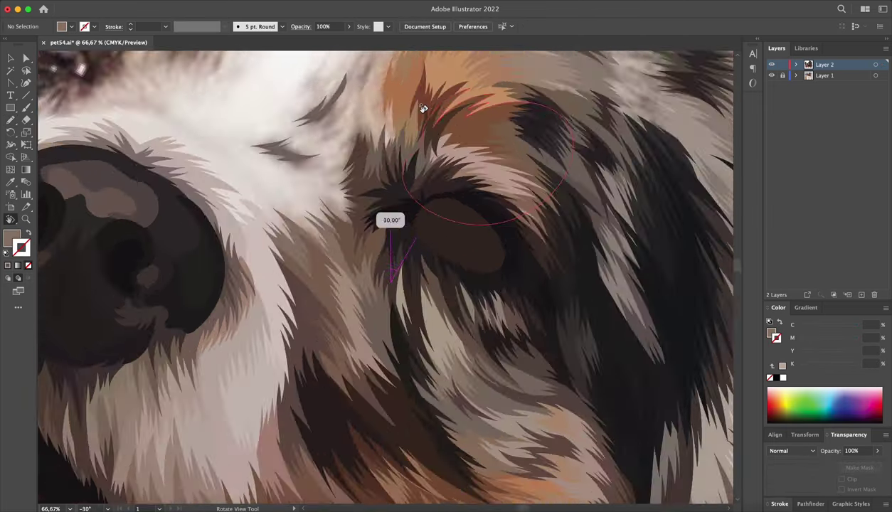
- Outline the second eye with curved Pen paths at 100% and fill it with brown sampled from the photo
left_click_drag(392, 215, 477, 248)
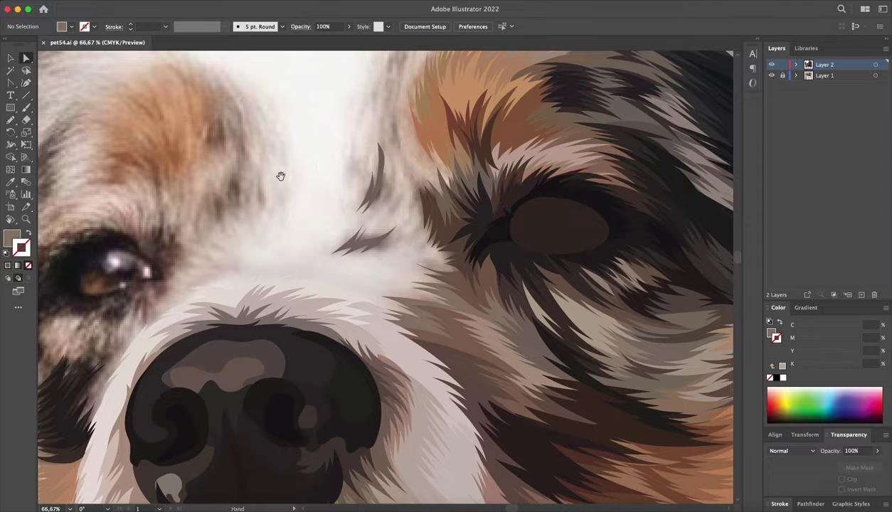
key("p")
key("super+1")
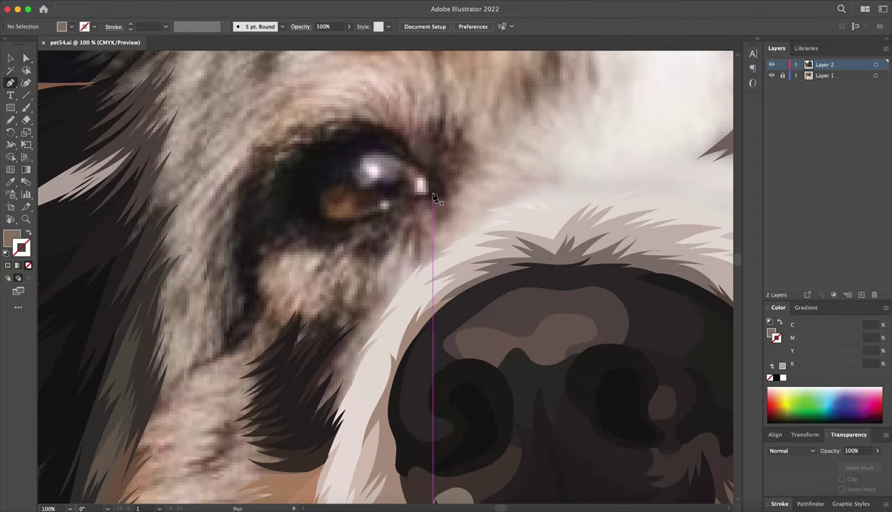
left_click(425, 171)
left_click_drag(371, 223, 414, 219)
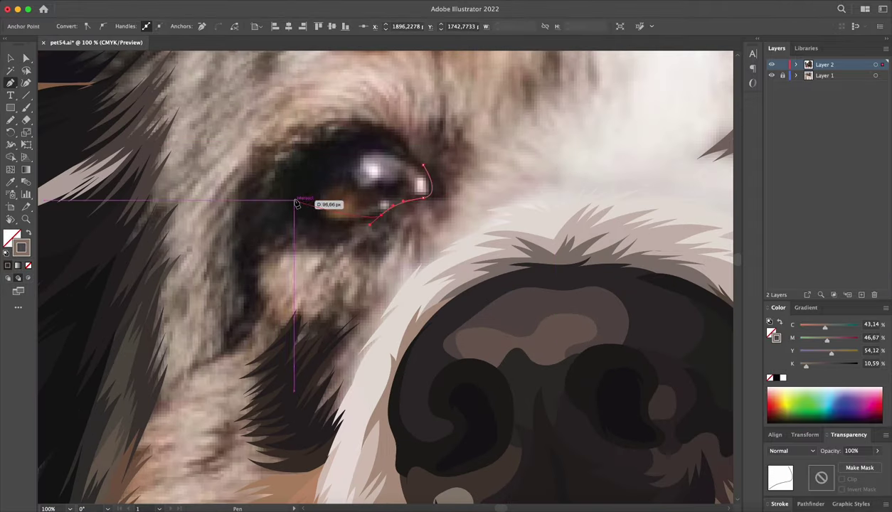
left_click_drag(311, 201, 320, 165)
left_click_drag(392, 149, 420, 150)
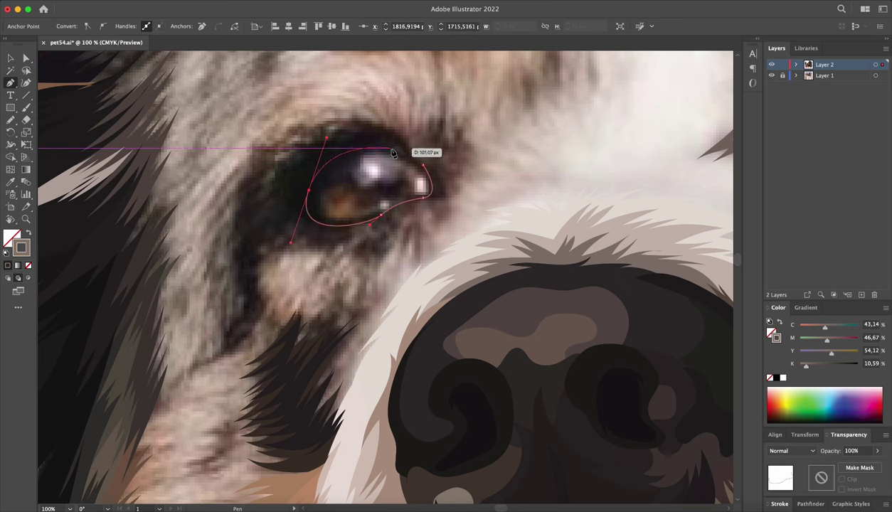
left_click(349, 199)
key("a")
key("super+shift+a")
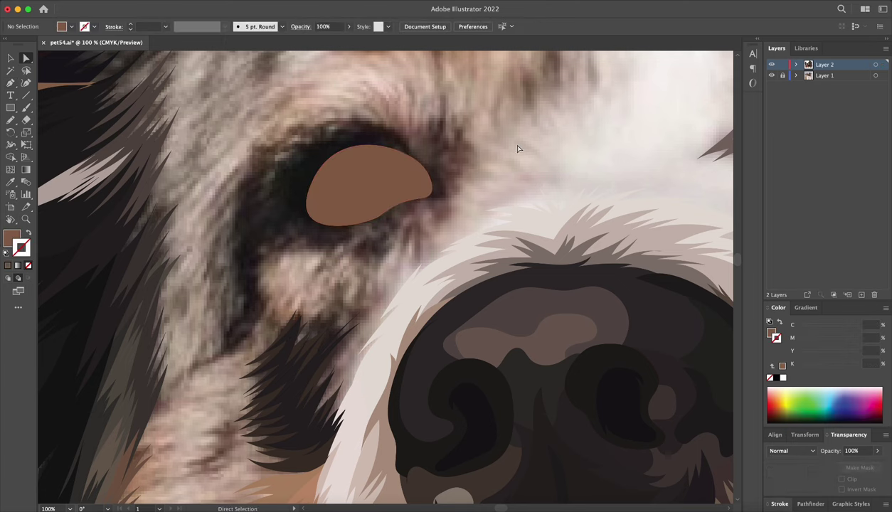
- Draw two pencil fur strands on the eye's left side, filling the zig-zag one dark
left_click_drag(281, 191, 313, 153)
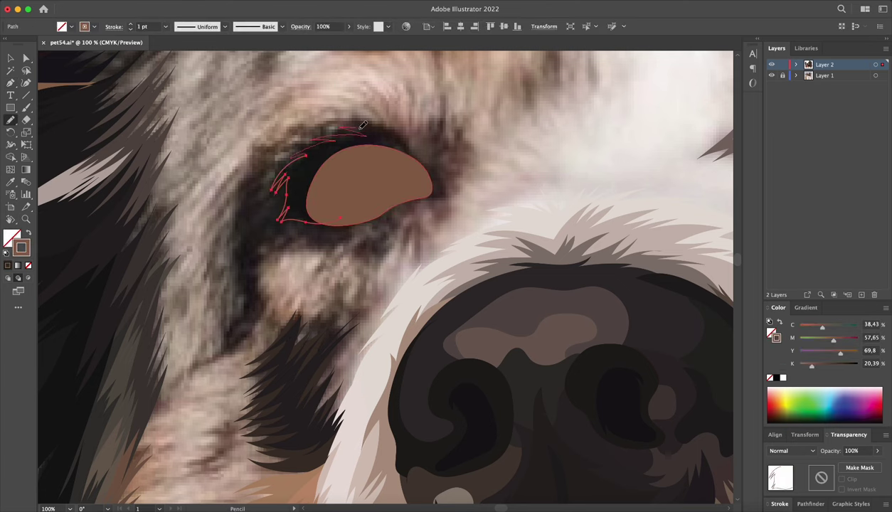
key("a")
key("super+shift+a")
left_click_drag(264, 187, 268, 164)
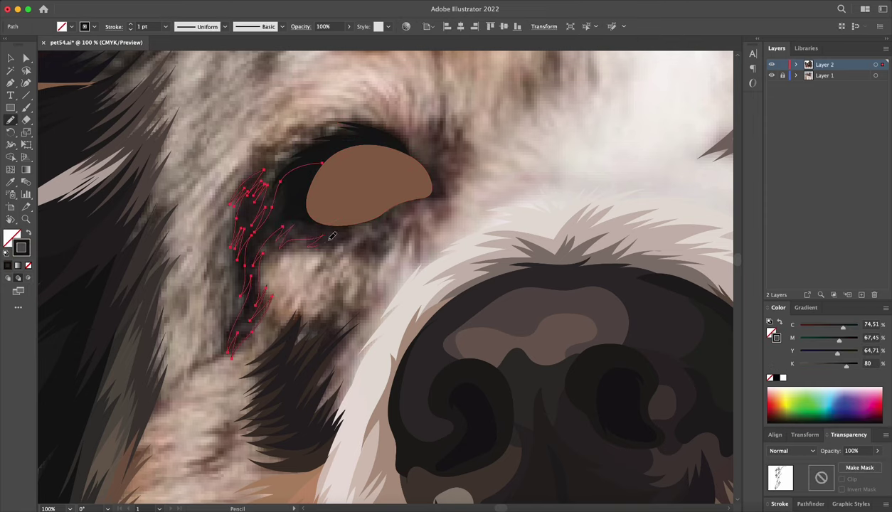
left_click(265, 213)
key("super+shift+a")
key("n")
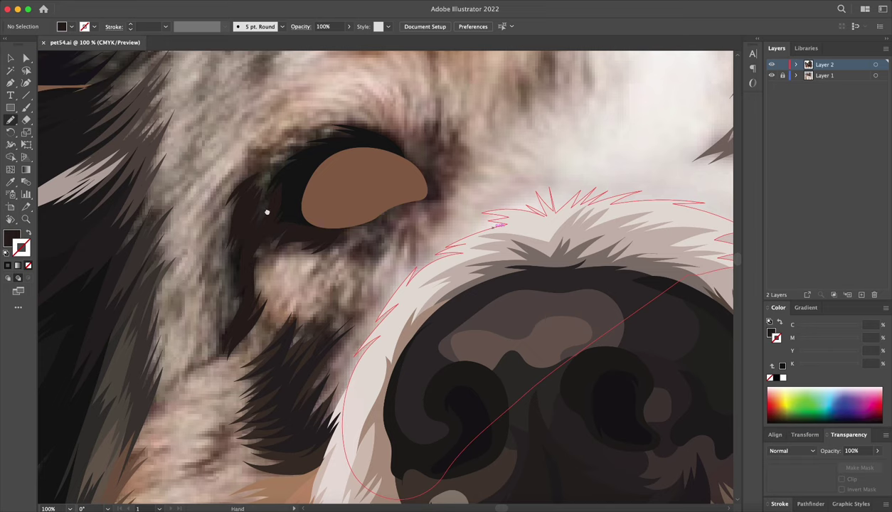
- Draw dark eyelash strands by the eye's corner, its left side and its upper edge
mouse_move(267, 212)
left_mouse_down()
mouse_move(305, 152)
mouse_move(360, 159)
left_mouse_up()
left_click_drag(398, 206, 366, 274)
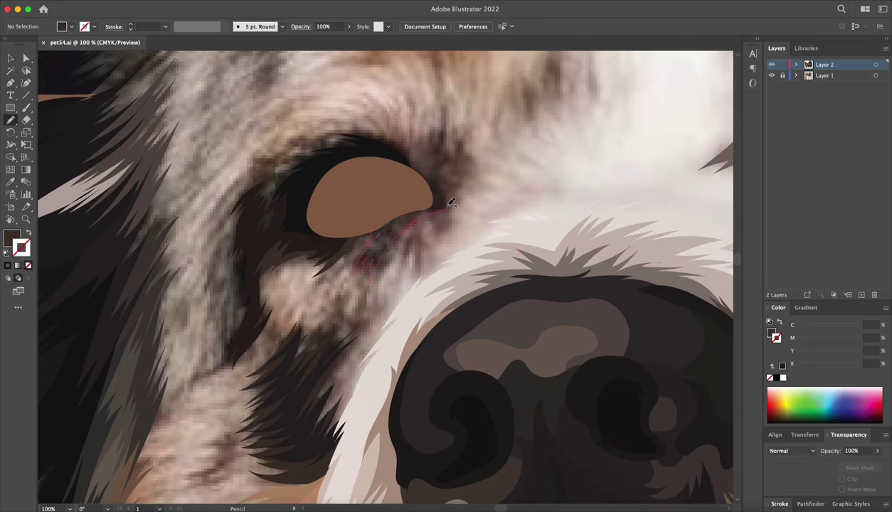
left_click_drag(380, 185, 377, 186)
key("super+shift+a")
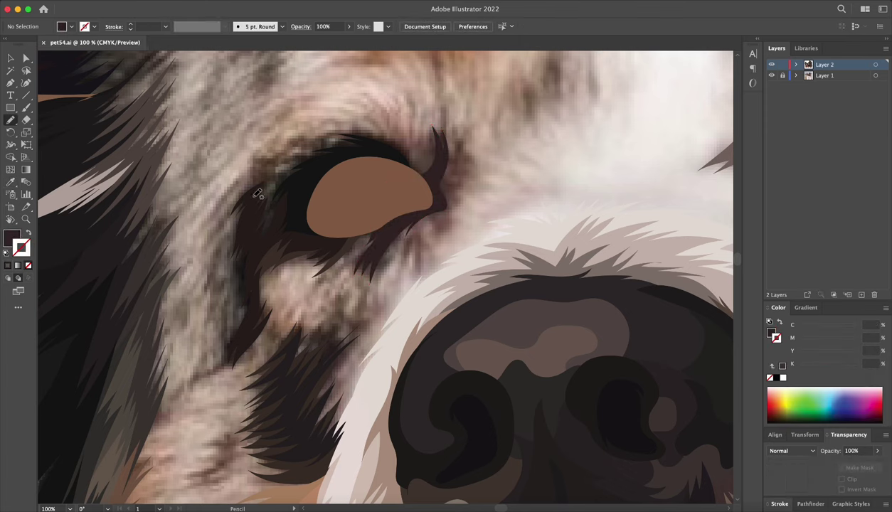
mouse_move(314, 206)
left_mouse_down()
mouse_move(278, 174)
mouse_move(293, 192)
mouse_move(324, 169)
left_mouse_up()
key("super+shift+a")
left_click_drag(341, 229, 313, 166)
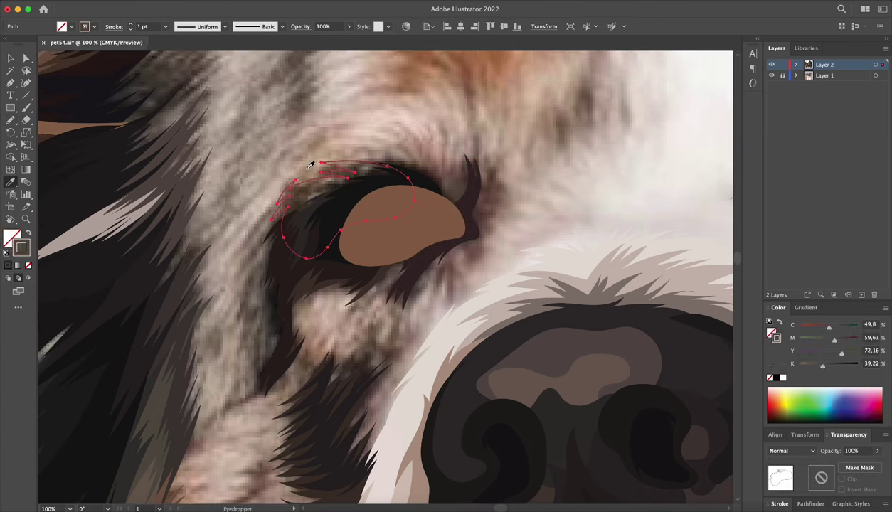
key("super+shift+a")
- Add a short dark strand and a long dark fur shape left of the eye
scroll(289, 254, "down", 2)
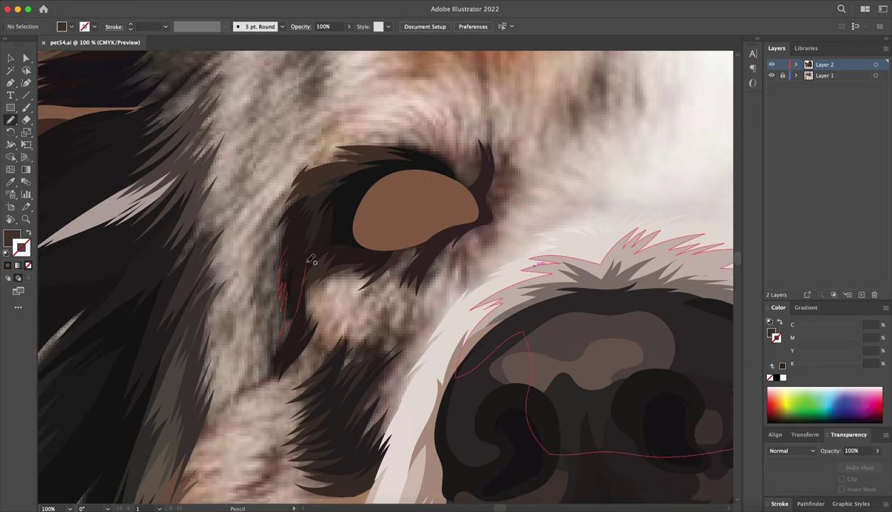
left_click_drag(311, 260, 303, 256)
key("super+shift+a")
scroll(285, 257, "down", 1)
left_click_drag(279, 335, 293, 299)
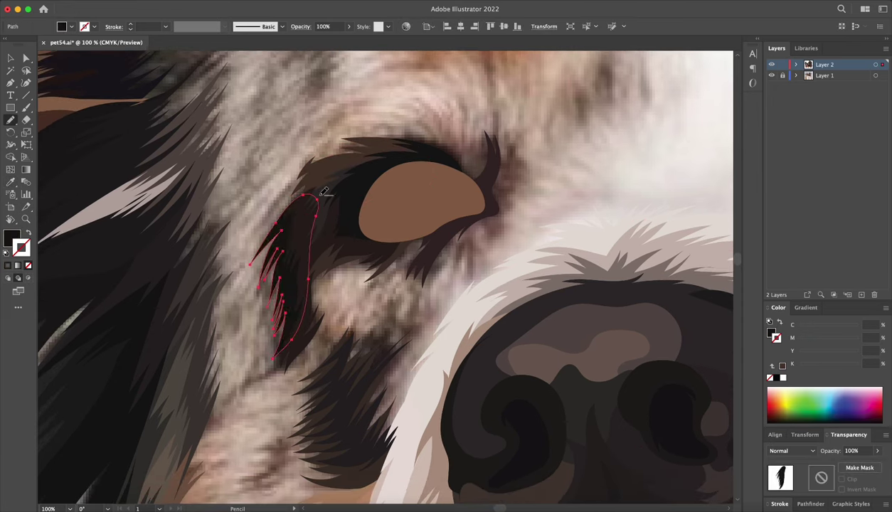
key("a")
key("super+shift+a")
key("super+z")
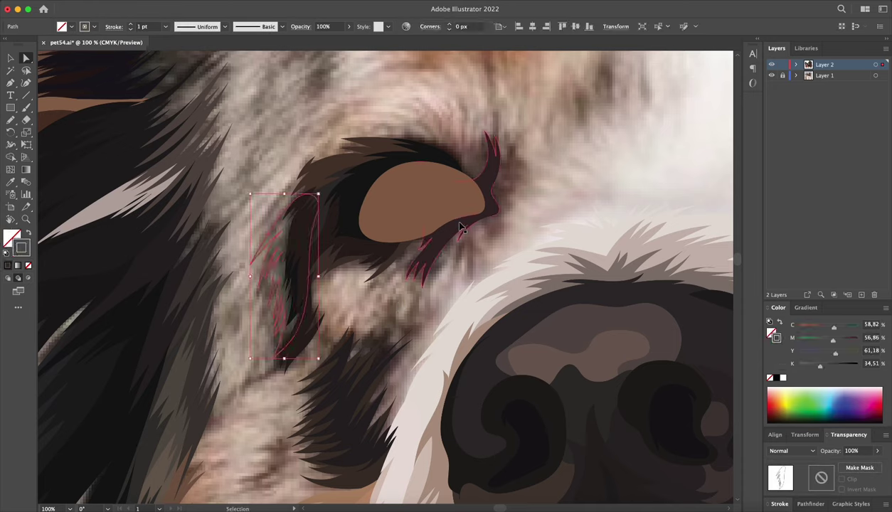
- Extend the dark fur shape left of the eye and add a strand below it
scroll(398, 307, "left", 3)
key("n")
scroll(370, 220, "down", 2)
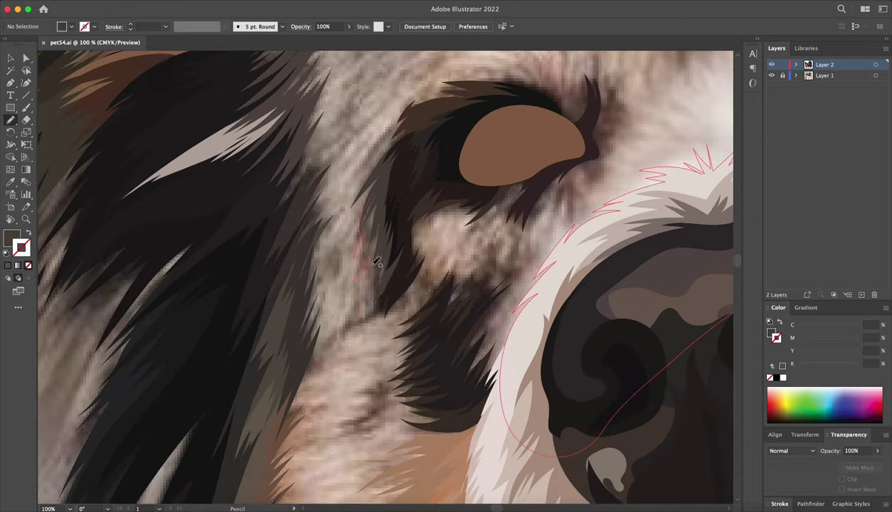
left_click_drag(398, 300, 374, 215)
scroll(445, 251, "right", 3)
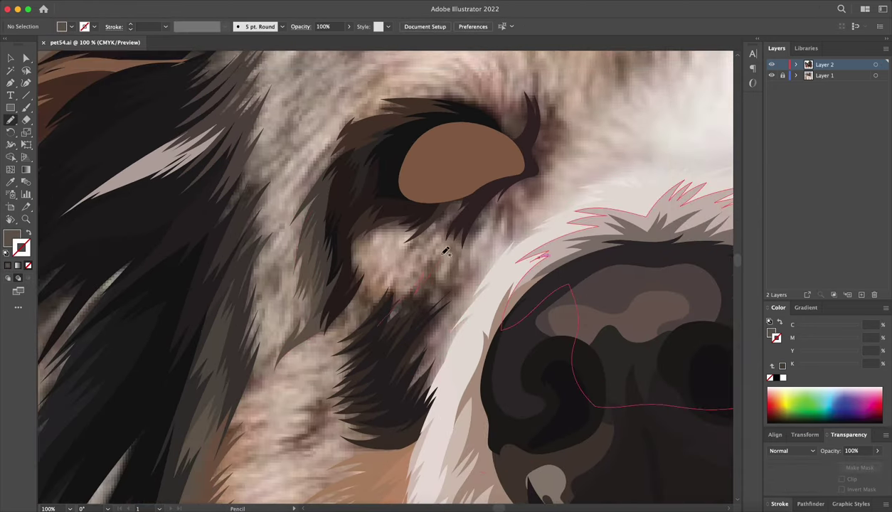
left_click_drag(434, 337, 421, 274)
key("super+shift+a")
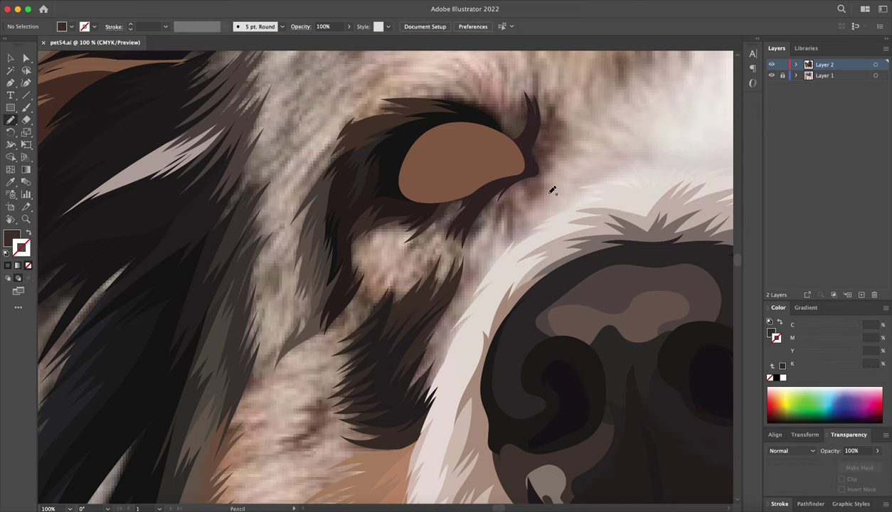
scroll(445, 194, "up", 3)
- Draw eyelash strands above the eye and a fur strand under it
left_click_drag(523, 180, 559, 220)
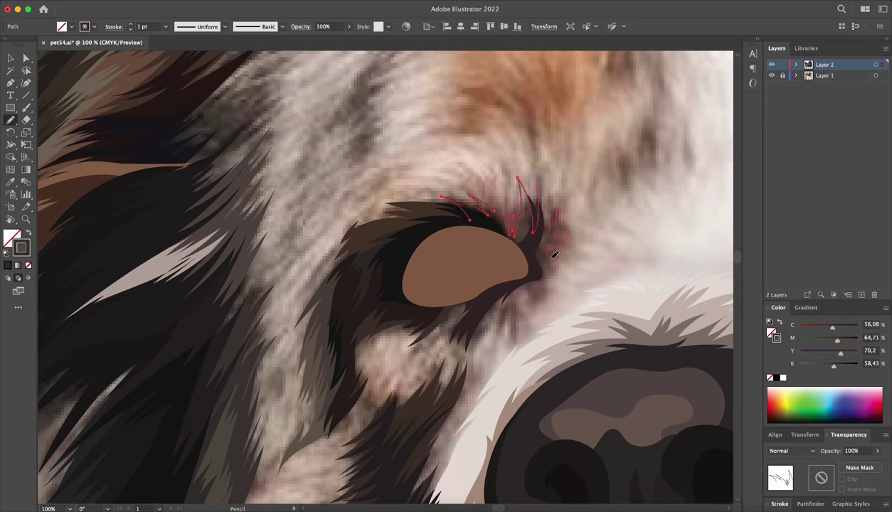
key("super+shift+a")
scroll(447, 316, "down", 1)
scroll(447, 315, "left", 1)
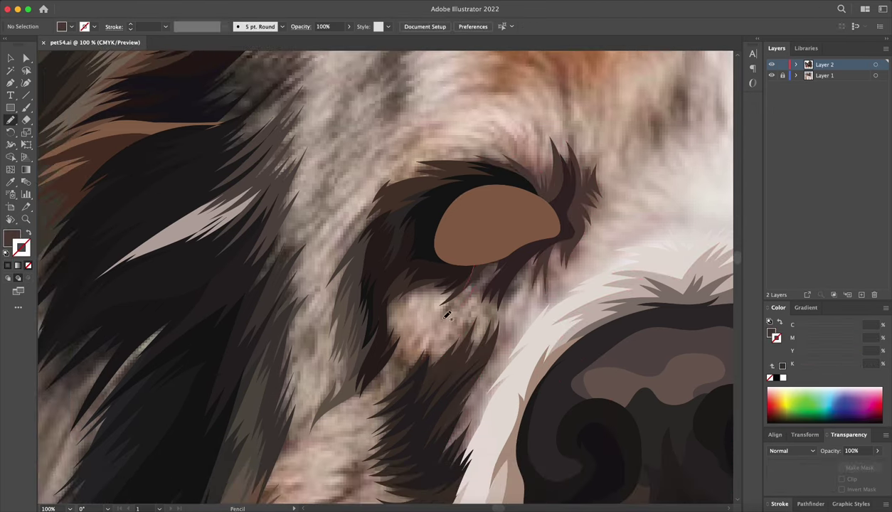
left_click_drag(520, 289, 522, 288)
key("v")
key("super+shift+a")
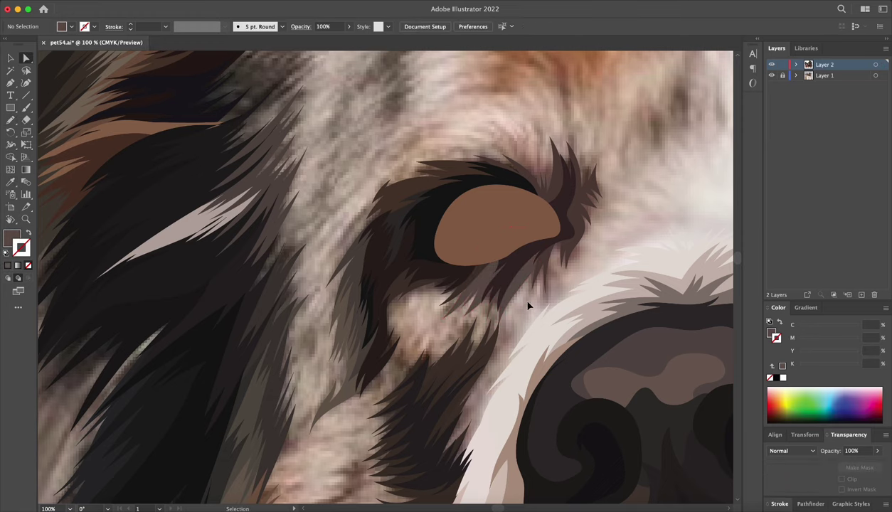
- Draw a grey fur strand above the eye, rotate the view about 23.6°, and reshape its tip
left_click_drag(454, 346, 447, 175)
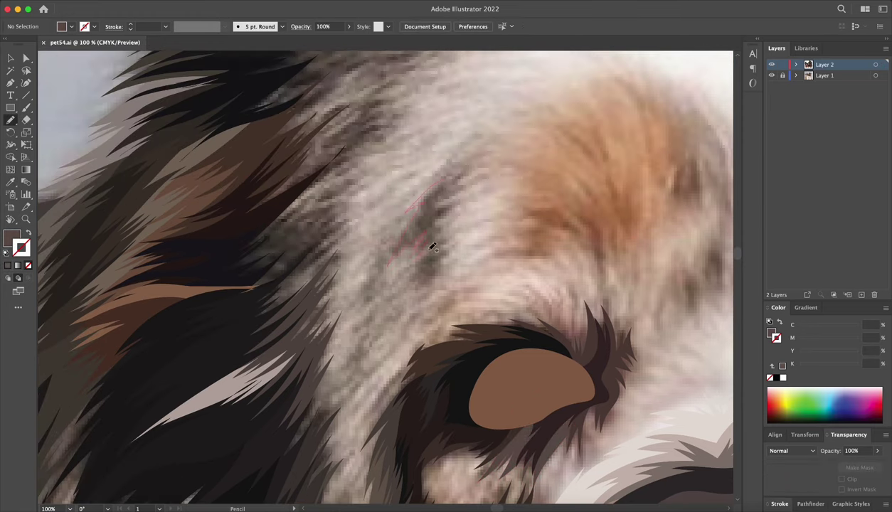
left_click_drag(432, 247, 458, 197)
key("a")
key("super+shift+a")
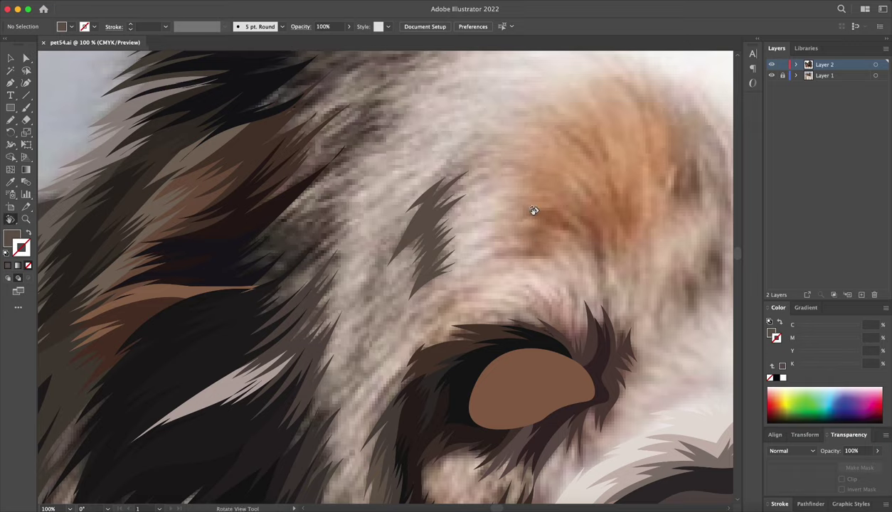
mouse_move(534, 211)
left_mouse_down()
mouse_move(274, 269)
mouse_move(242, 377)
left_mouse_up()
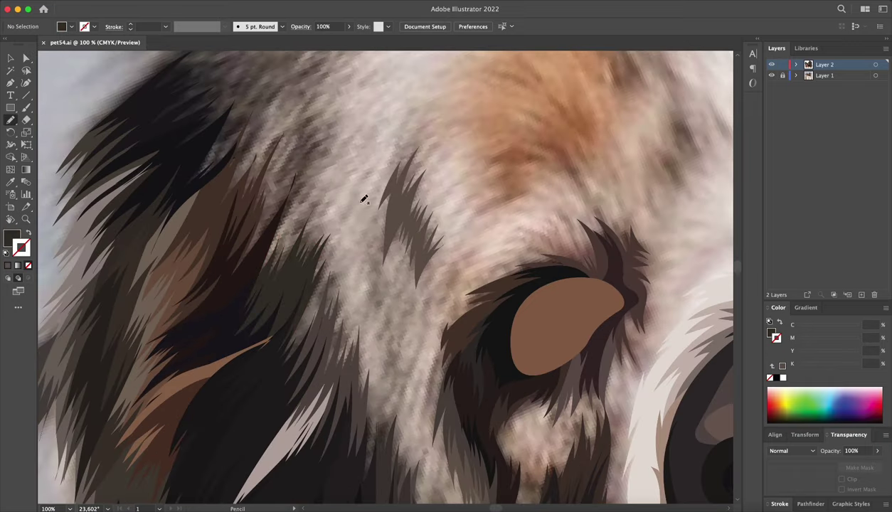
scroll(242, 256, "up", 4)
left_click_drag(310, 213, 295, 233)
key("a")
key("super+equal")
key("super+shift+a")
key("n")
key("super+minus")
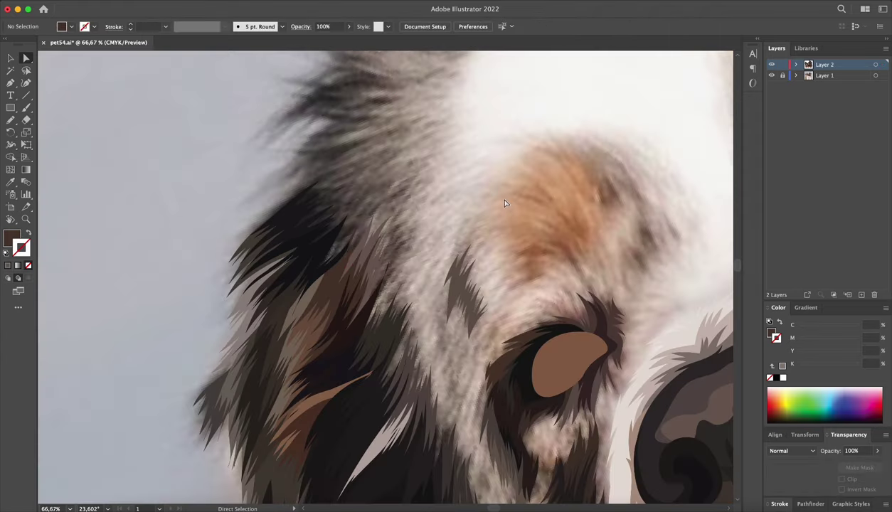
- Add a long fur strand along the head's edge and a brown zig-zag tuft above the eye
left_click_drag(358, 280, 385, 214)
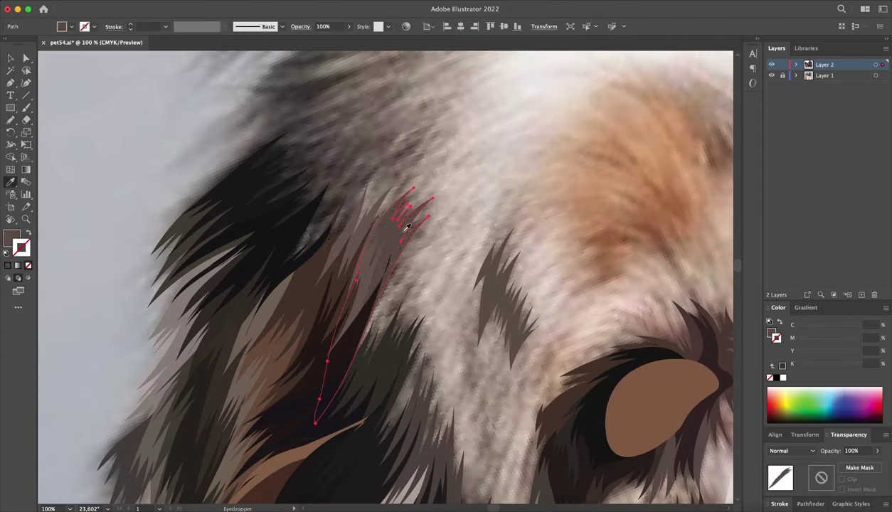
key("a")
scroll(500, 221, "down", 5)
scroll(499, 221, "right", 5)
key("n")
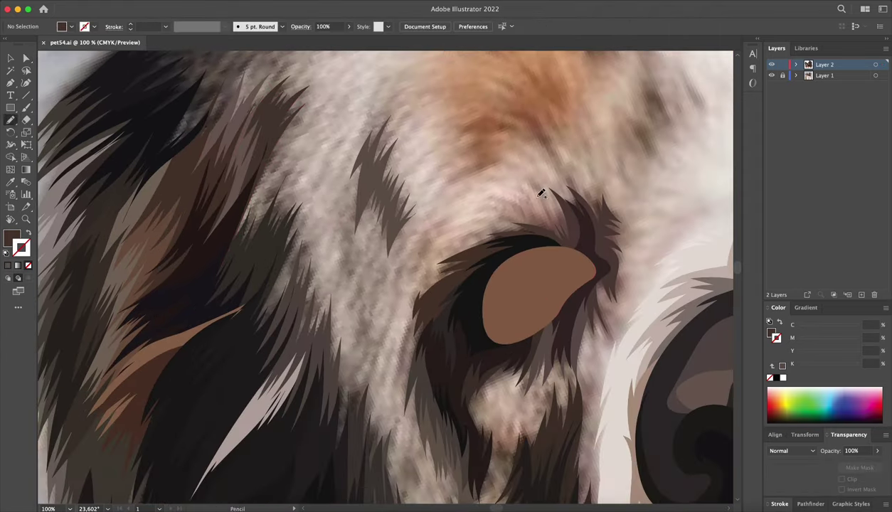
left_click_drag(500, 290, 466, 256)
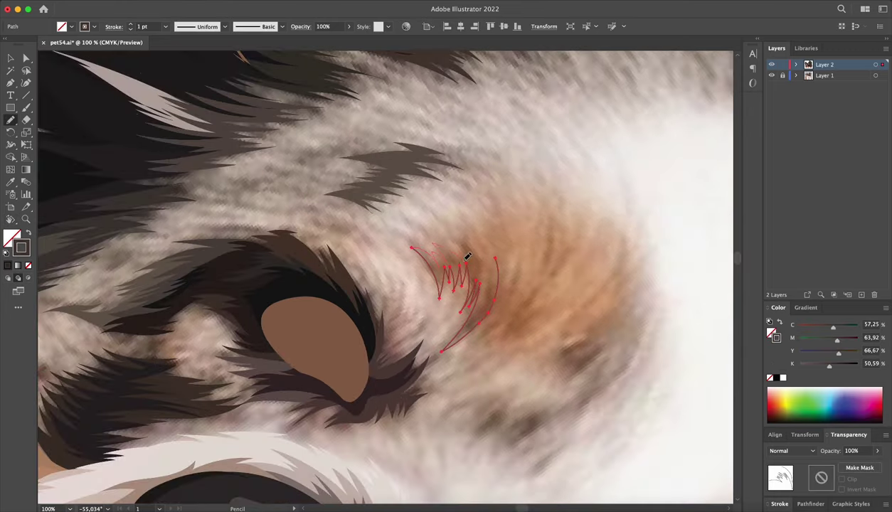
key("shift+x")
- Rotate the view upright, fit the whole portrait, and toggle the reference photo off and on
scroll(514, 244, "down", 5)
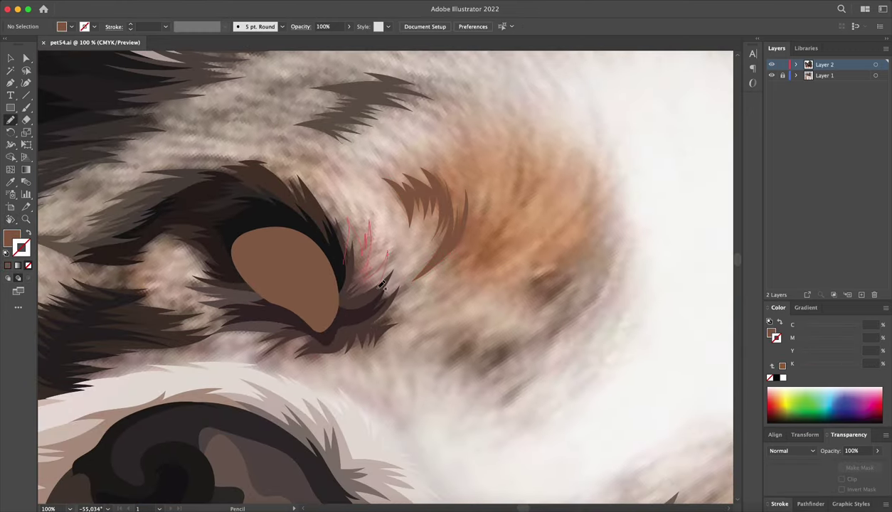
key("shift+h")
left_click_drag(382, 284, 404, 163)
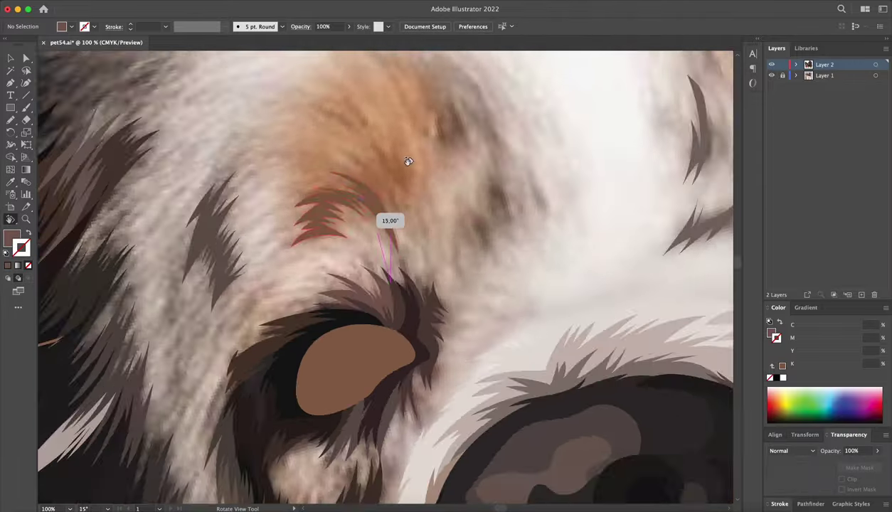
key("ctrl+0")
left_click(772, 75)
left_click(772, 75)
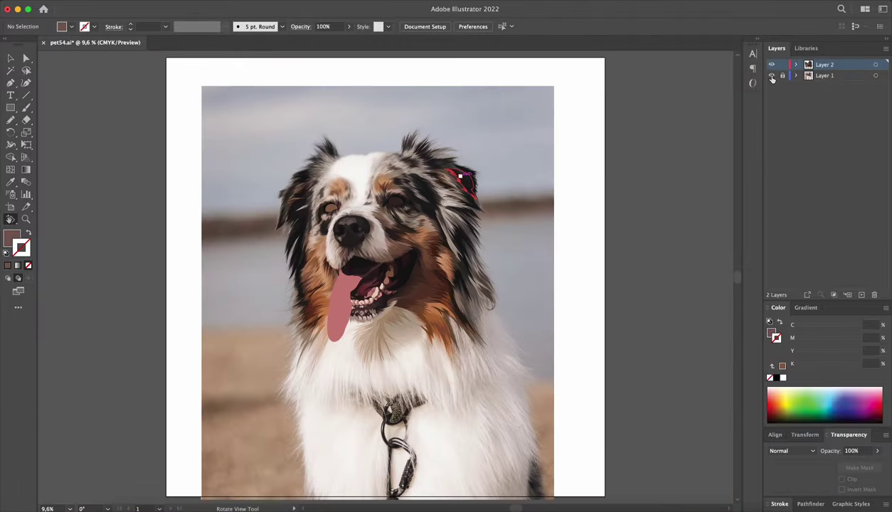
left_click(772, 75)
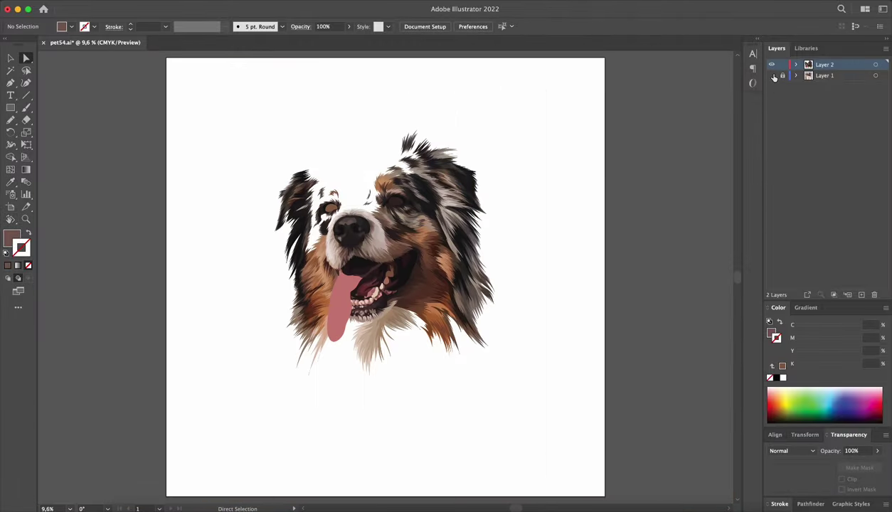
left_click(772, 75)
scroll(427, 285, "up", 10)
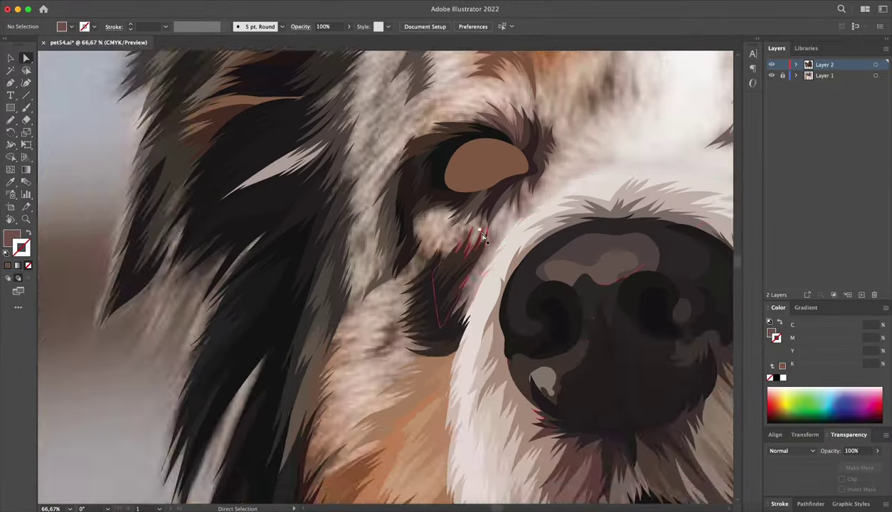
- Undo the stray pencil strokes and a discarded loop path below the eye
key("n")
key("ctrl+z")
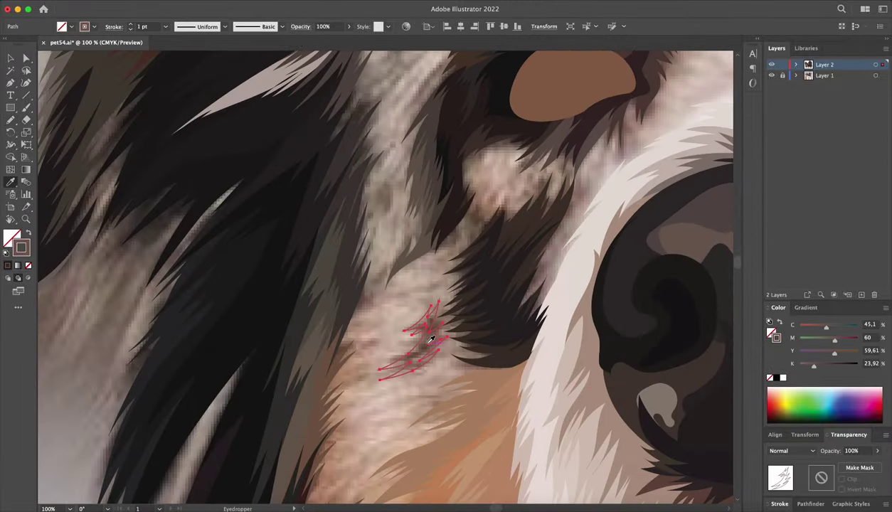
key("ctrl+z")
key("a")
key("ctrl+minus")
left_click_drag(375, 400, 380, 395)
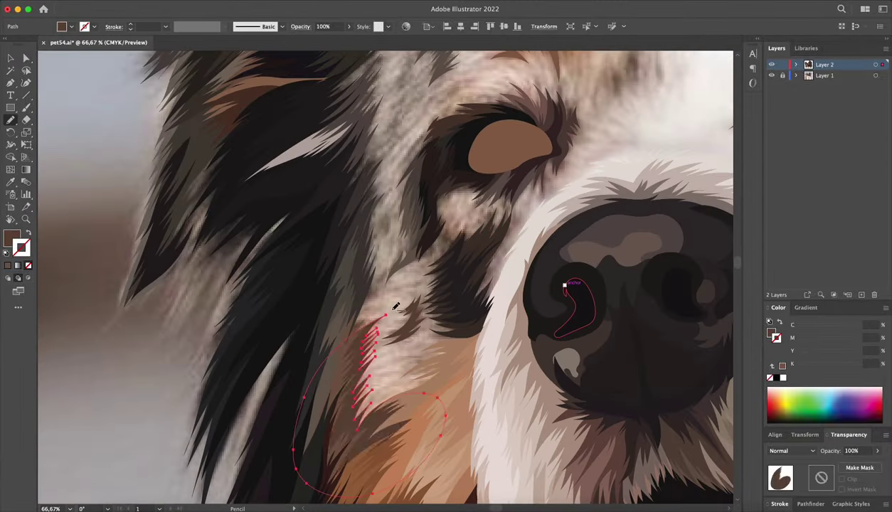
key("a")
key("ctrl+z")
key("n")
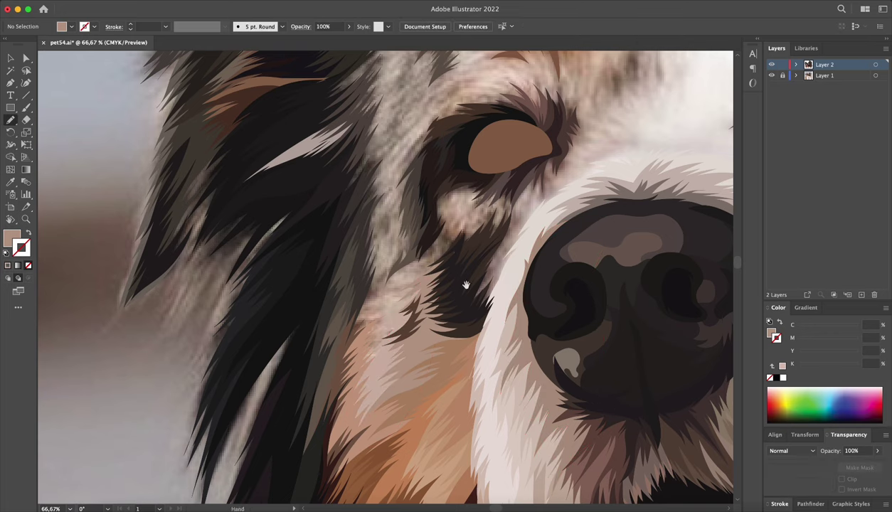
- Draw a fur strand below the left eye and fill it with beige sampled from the photo
scroll(498, 271, "up", 2)
left_click_drag(520, 261, 472, 378)
key("ctrl+z")
mouse_move(437, 334)
left_mouse_down()
mouse_move(452, 332)
mouse_move(431, 288)
left_mouse_up()
key("i")
left_click(461, 254)
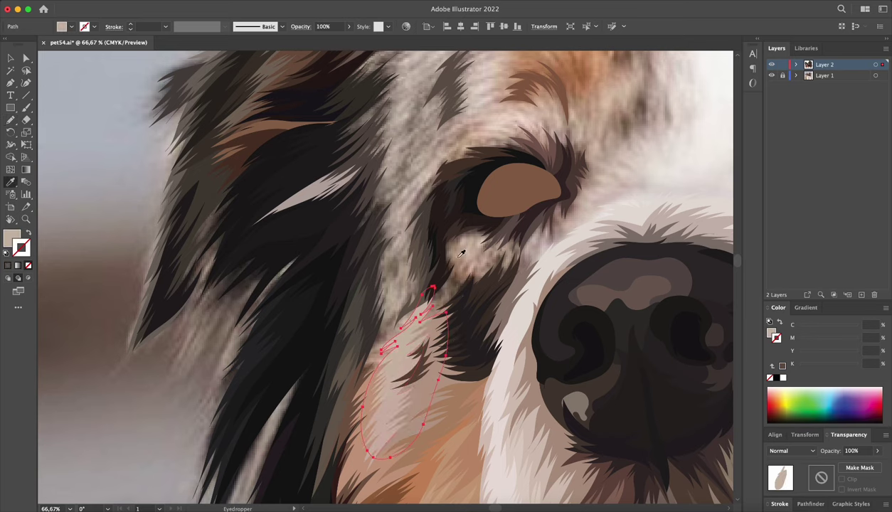
key("n")
key("ctrl+1")
key("ctrl+shift+a")
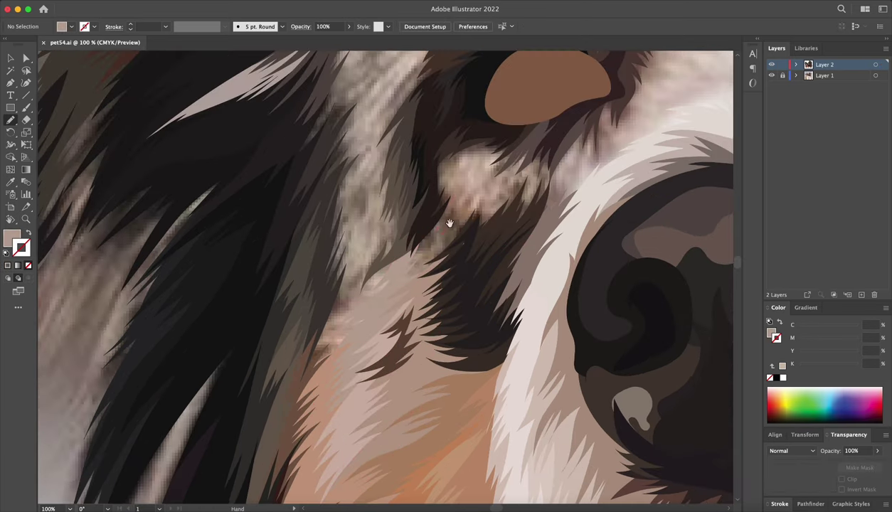
- Draw pointed dark strands beside the eye, sharpen their tips via anchors, and sample light grey-brown
left_click_drag(461, 318, 368, 340)
key("a")
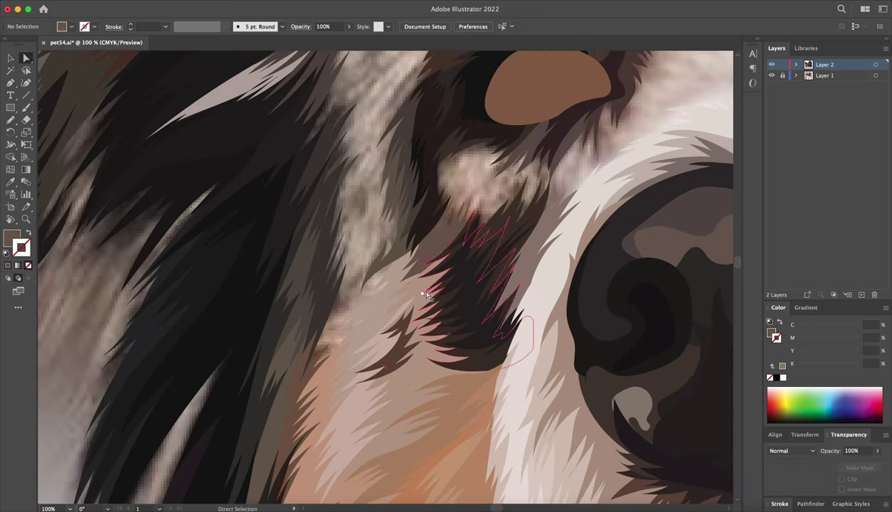
left_click_drag(480, 251, 478, 236)
key("ctrl+equal")
key("ctrl+equal")
key("ctrl+equal")
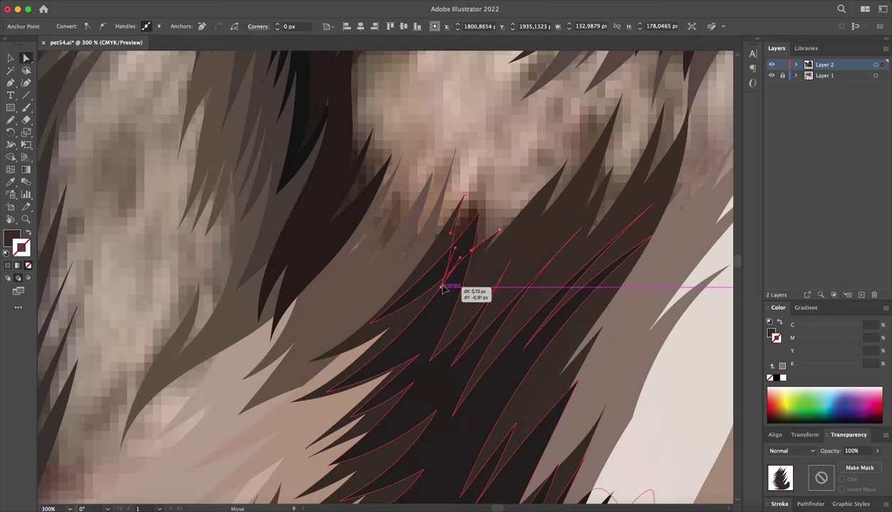
left_click_drag(443, 289, 433, 311)
left_click_drag(464, 194, 521, 199)
key("ctrl+minus")
key("ctrl+minus")
key("ctrl+minus")
key("n")
key("ctrl+shift+a")
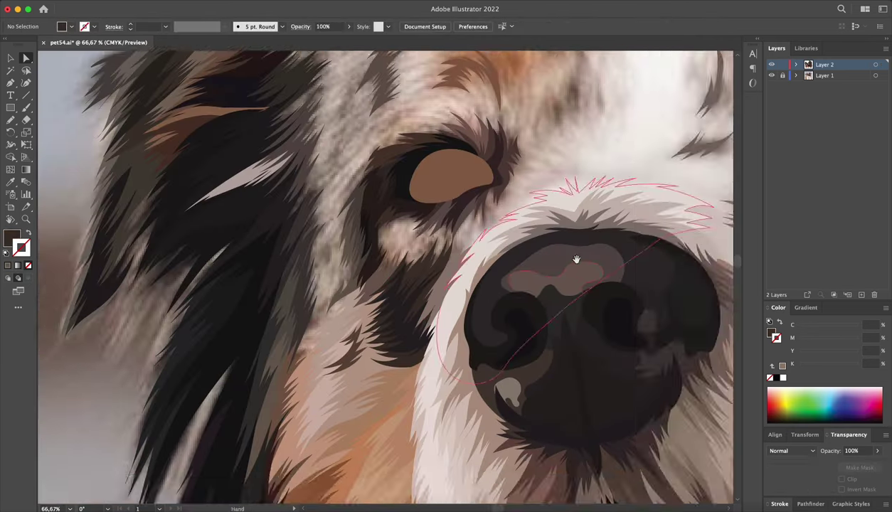
left_click(428, 334, "ctrl")
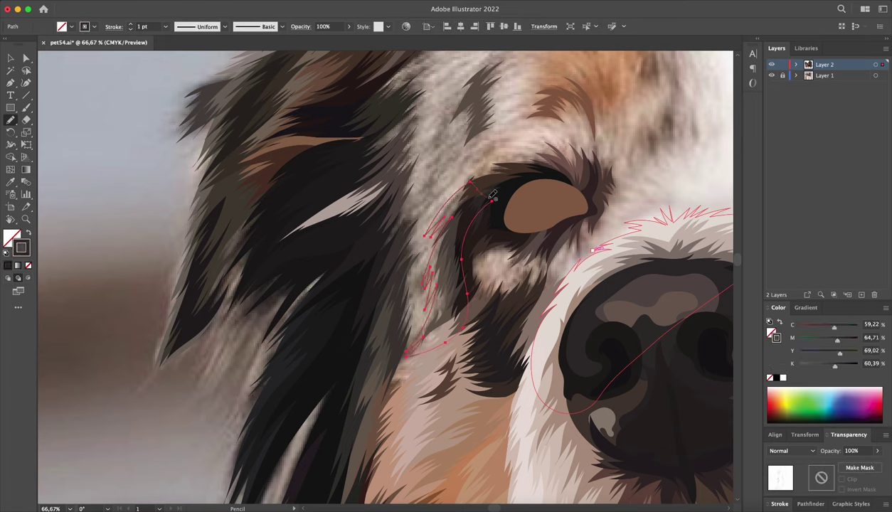
key("ctrl+shift+a")
- Draw a fur outline down from the eye corner and pointed strands above the eye
scroll(459, 178, "up", 1)
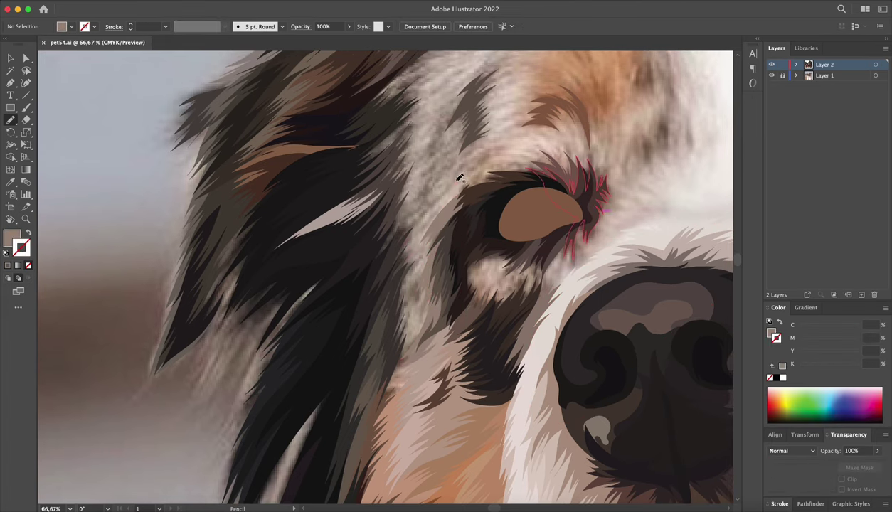
left_click_drag(463, 191, 418, 297)
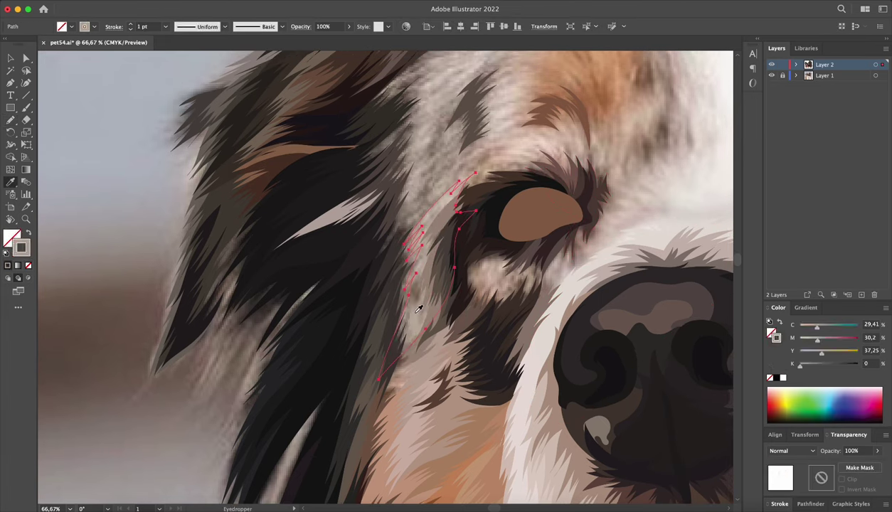
left_click_drag(439, 325, 404, 369)
scroll(458, 309, "up", 3)
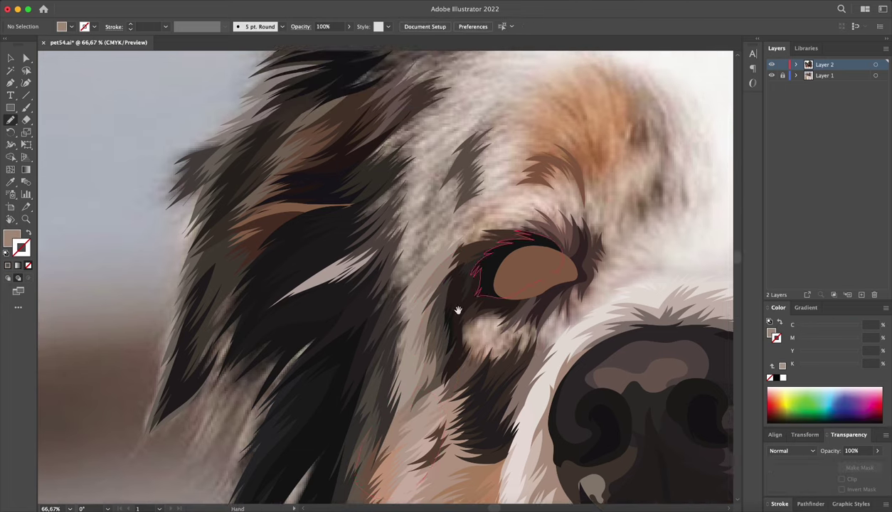
scroll(448, 270, "up", 2)
left_click_drag(426, 266, 447, 254)
left_click_drag(427, 341, 461, 250)
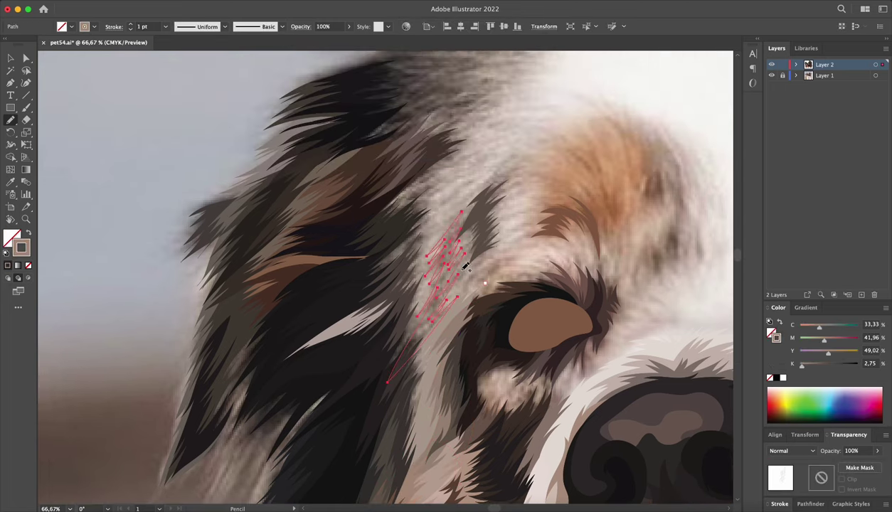
scroll(466, 267, "up", 1)
key("ctrl+shift+a")
scroll(413, 180, "up", 2)
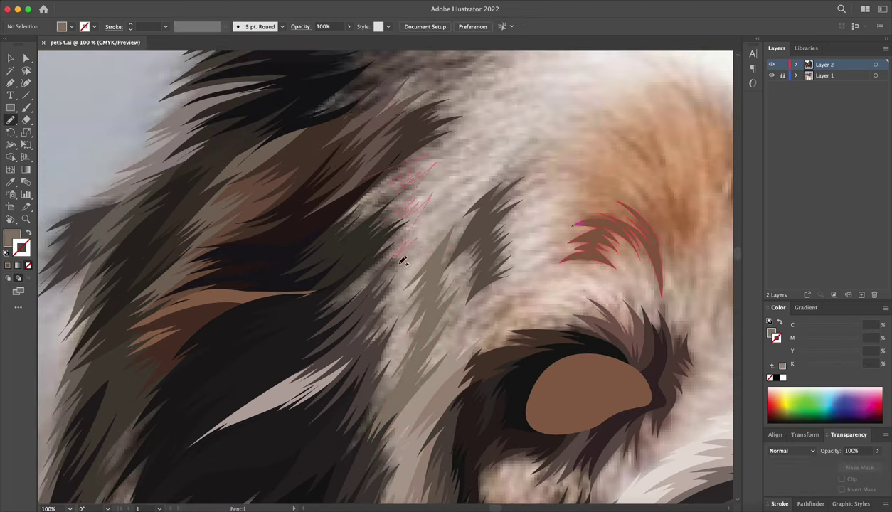
- Fill the large fur outline with dark fur colour sampled from the photo
left_click(391, 412, "ctrl")
key("i")
left_click(372, 273)
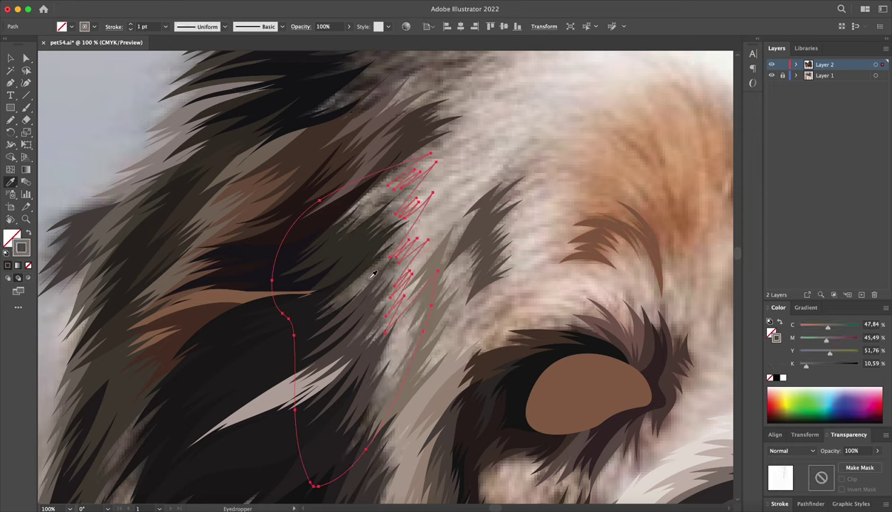
key("ctrl+shift+a")
key("n")
scroll(408, 253, "down", 4)
scroll(392, 293, "down", 3)
scroll(474, 179, "down", 3)
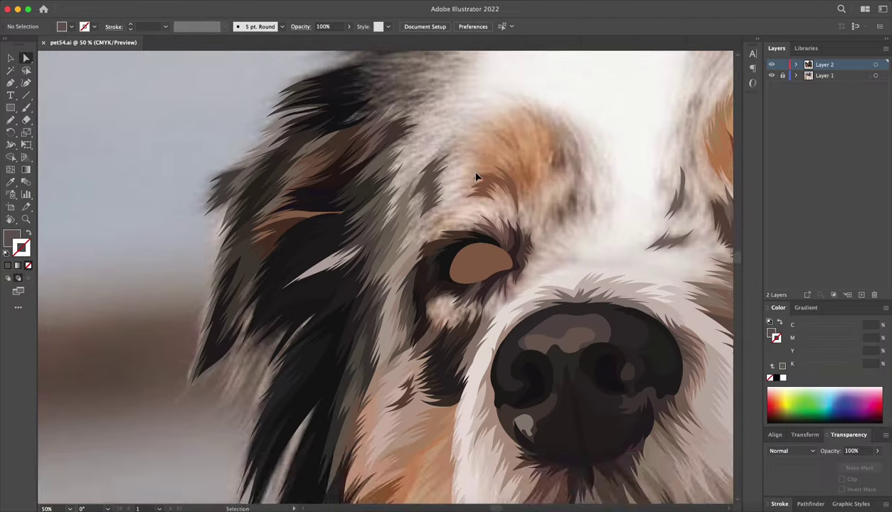
- Toggle the reference photo off and on, then zoom in on the dog's forehead
key("ctrl+0")
left_click(23, 54)
left_click(772, 64, "alt")
left_click(774, 66, "alt")
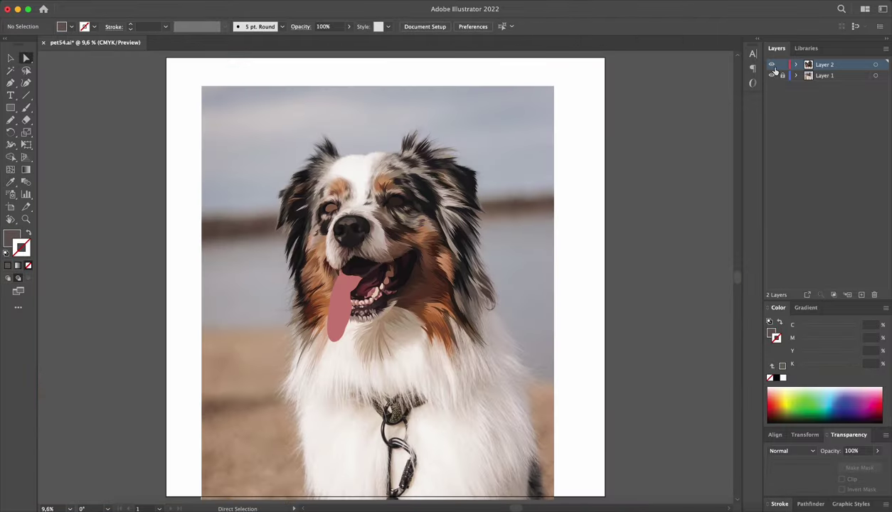
key("ctrl+equal")
key("ctrl+equal")
key("ctrl+equal")
key("ctrl+equal")
key("ctrl+equal")
key("n")
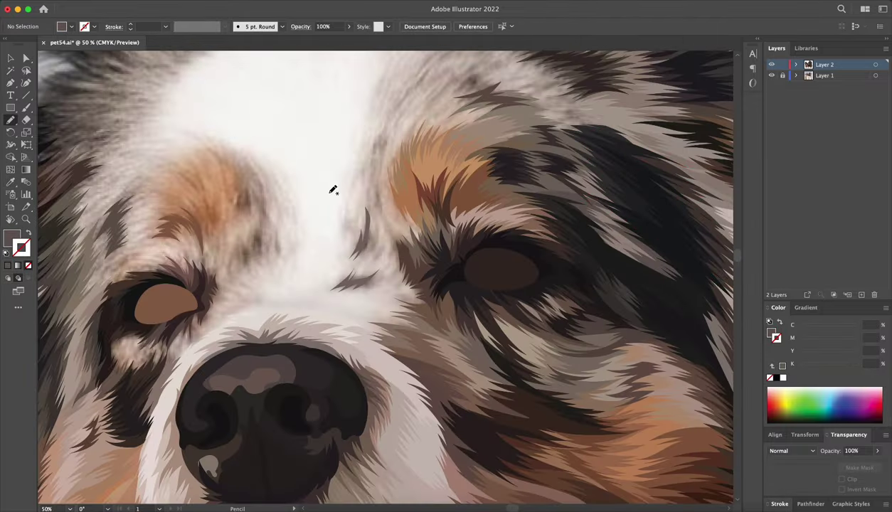
key("ctrl+equal")
- Draw a zigzag fur strand on the forehead and swap its brown stroke to a fill
left_click_drag(346, 194, 348, 199)
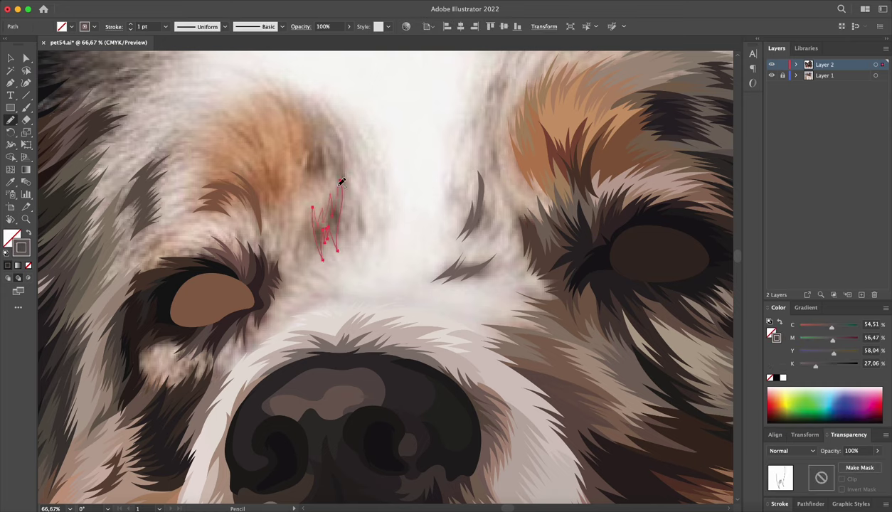
key("ctrl+z")
left_click_drag(299, 132, 322, 149)
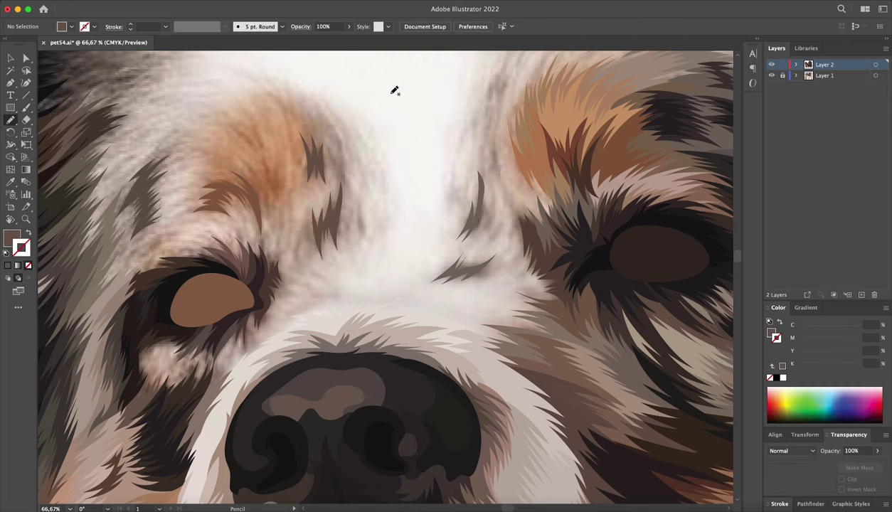
left_click_drag(396, 90, 299, 185)
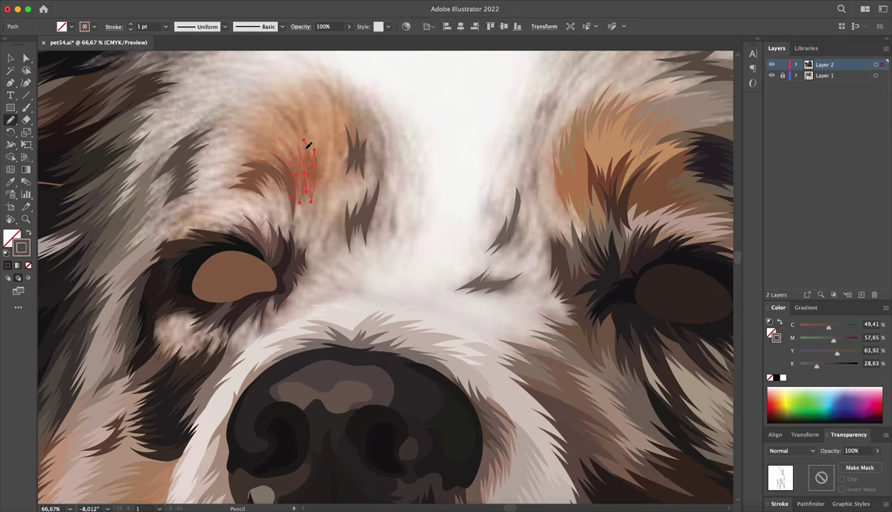
key("shift+x")
key("ctrl+shift+a")
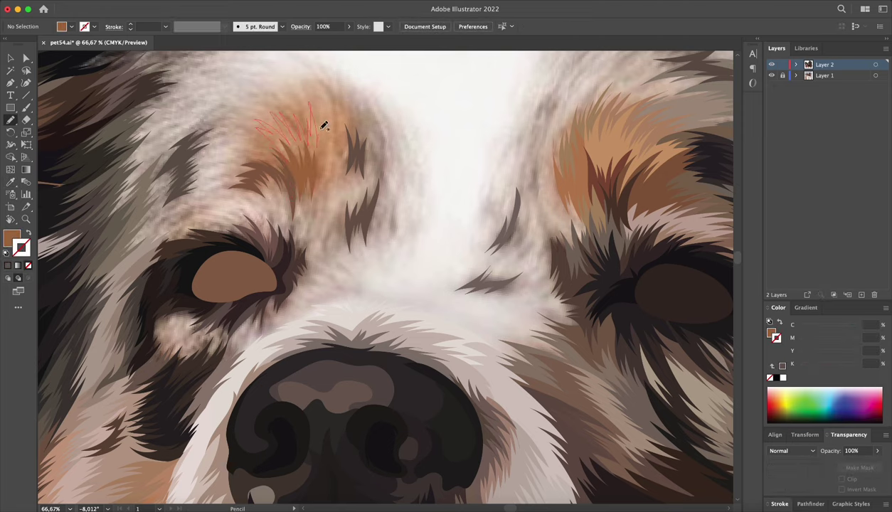
- Draw another forehead fur strand, rotating the view to match the fur direction
left_click_drag(317, 177, 324, 135)
key("shift+x")
key("ctrl+shift+a")
key("shift+h")
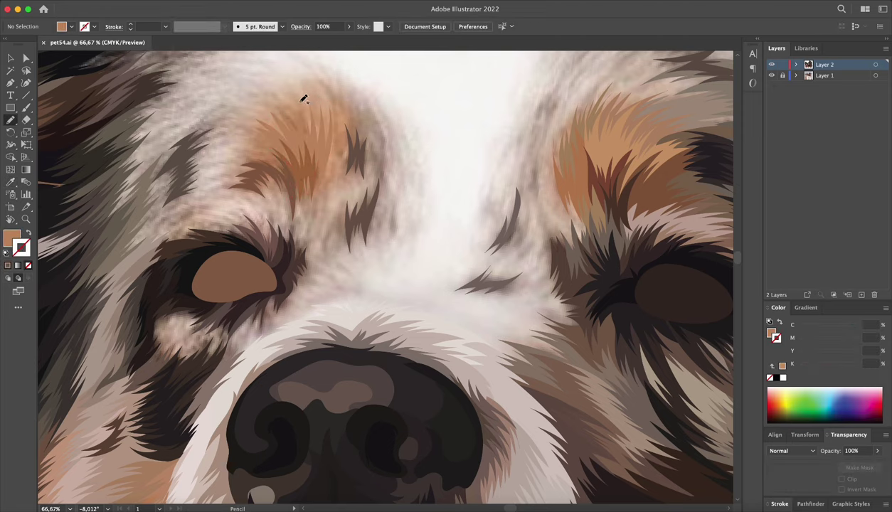
mouse_move(302, 95)
left_mouse_down()
mouse_move(449, 93)
mouse_move(283, 203)
left_mouse_up()
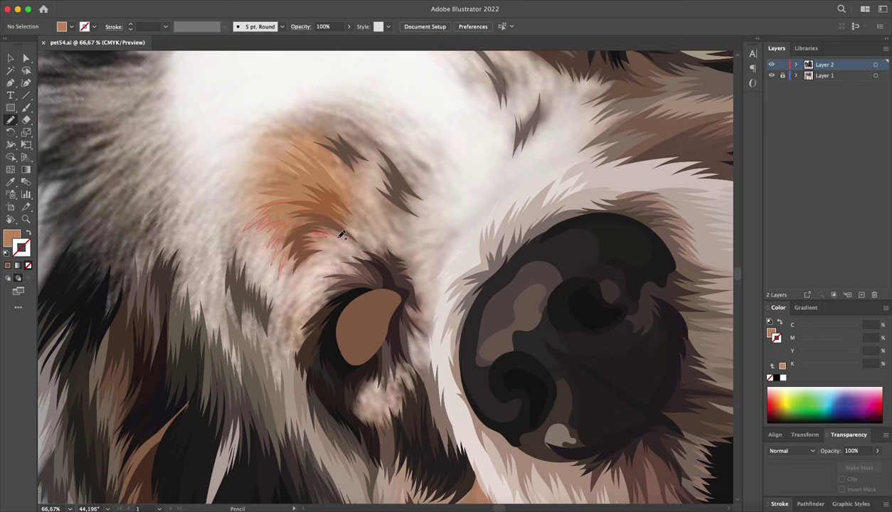
key("a")
left_click(387, 192)
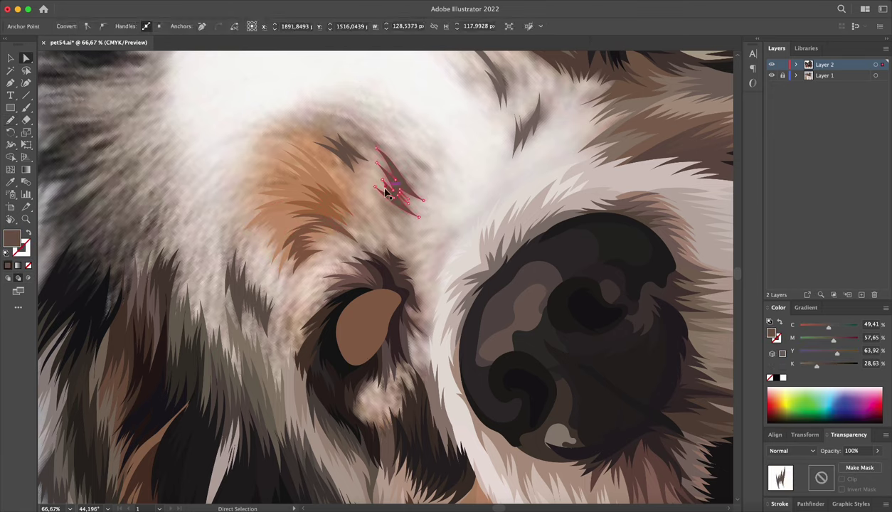
- Fill the new forehead strands with light tan sampled from the photo
key("ctrl+shift+a")
key("n")
key("shift+h")
left_click_drag(387, 192, 472, 201)
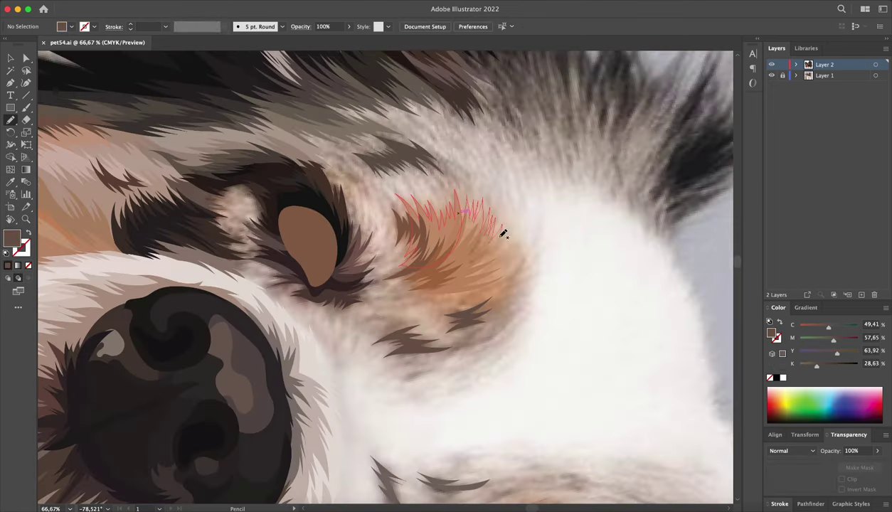
key("i")
left_click(498, 242)
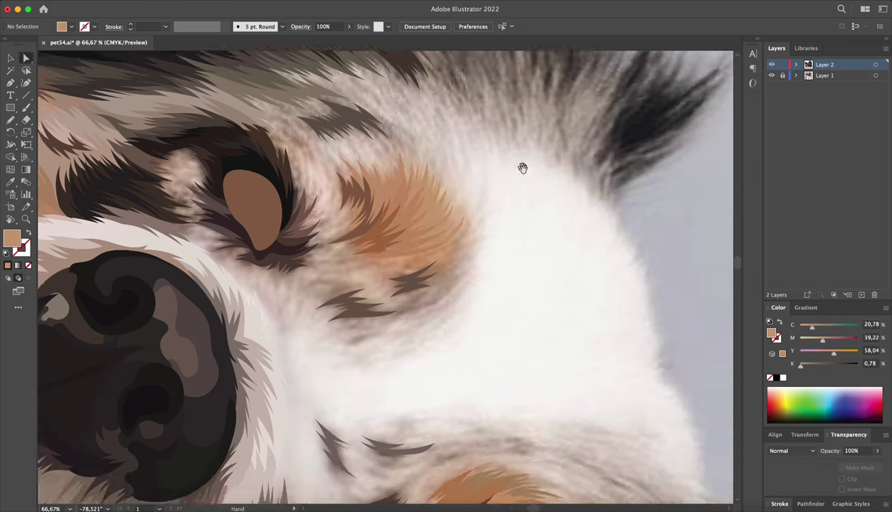
key("shift+h")
left_click_drag(522, 169, 470, 209)
- Draw pointed fur strands above the left eye and adjust their anchor points
scroll(469, 209, "left", 5)
scroll(470, 209, "down", 2)
left_click_drag(364, 266, 383, 299)
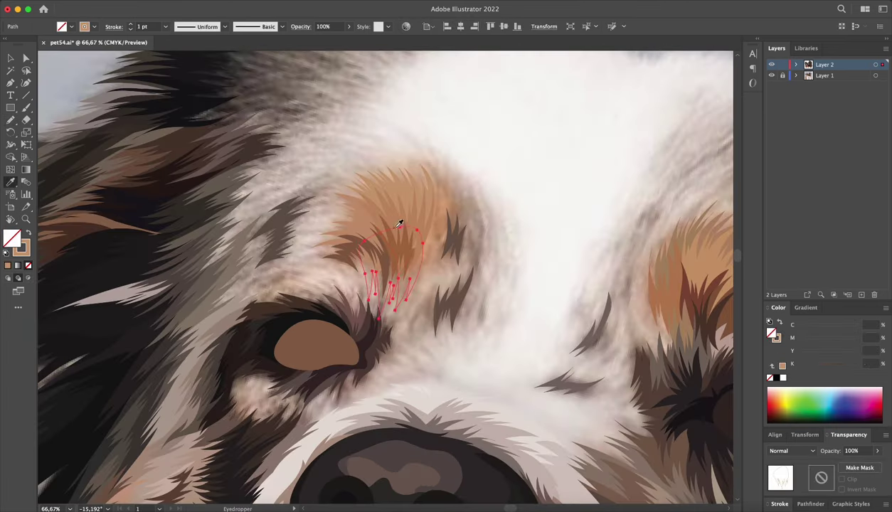
key("ctrl+1")
key("a")
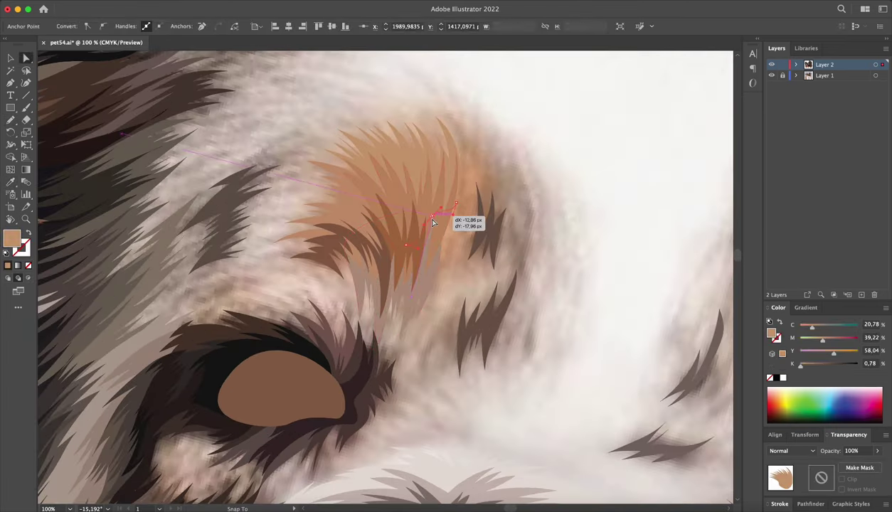
key("ctrl+shift+a")
key("n")
key("ctrl+minus")
- Add a small hair spike above the eye and more fur strands beside the brow
left_click_drag(435, 330, 456, 285)
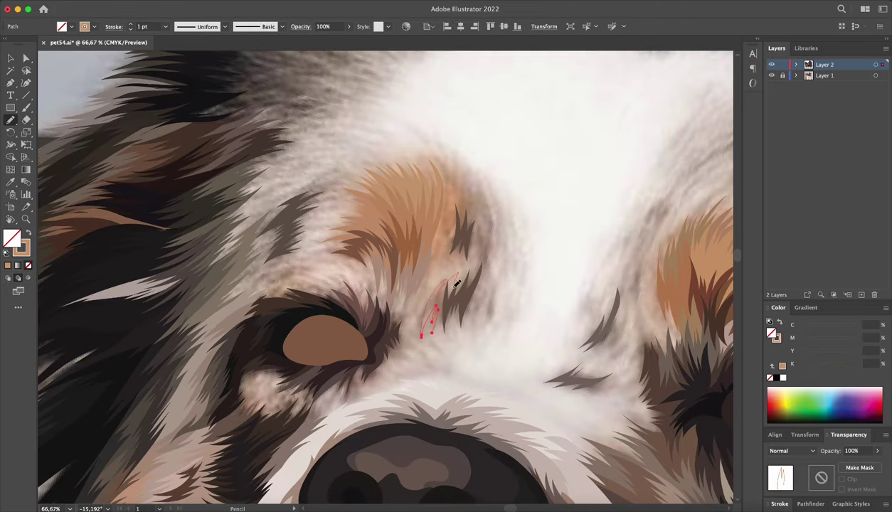
key("ctrl+shift+a")
key("a")
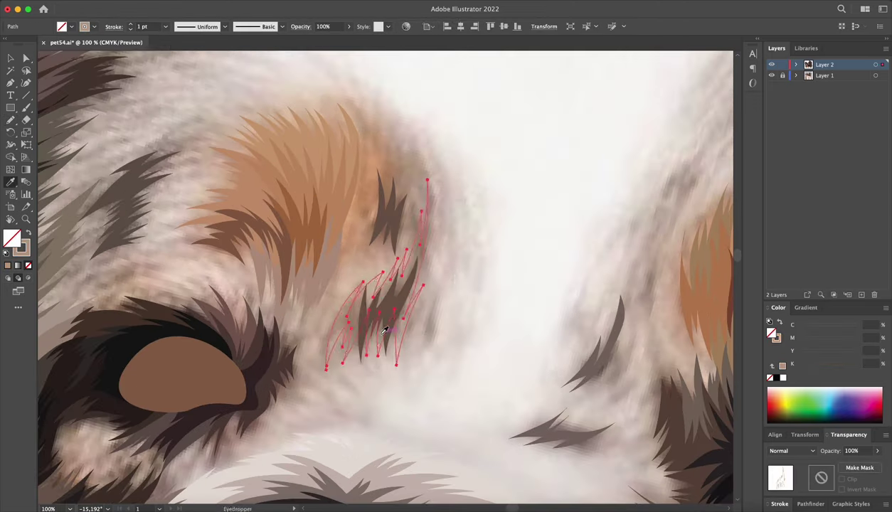
scroll(619, 329, "right", 5)
mouse_move(377, 242)
left_mouse_down()
mouse_move(393, 175)
mouse_move(291, 272)
left_mouse_up()
key("a")
key("ctrl+shift+a")
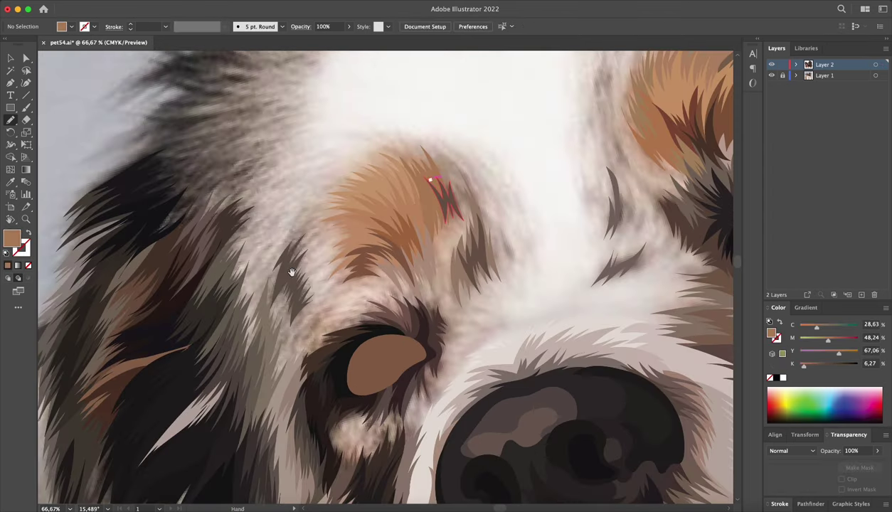
- Draw a zigzag fur cluster left of the eye and spikes at the eye's corner
left_click_drag(234, 354, 320, 218)
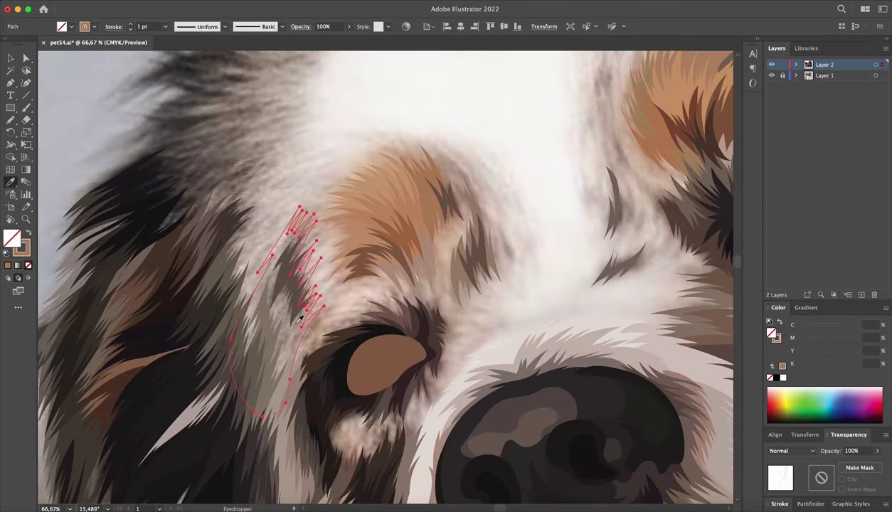
left_click_drag(314, 296, 302, 333)
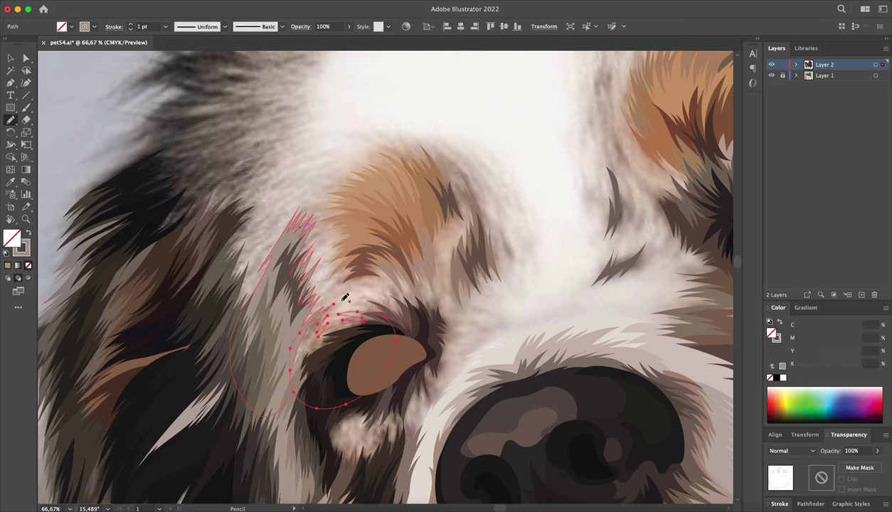
key("shift+h")
left_click_drag(414, 283, 479, 412)
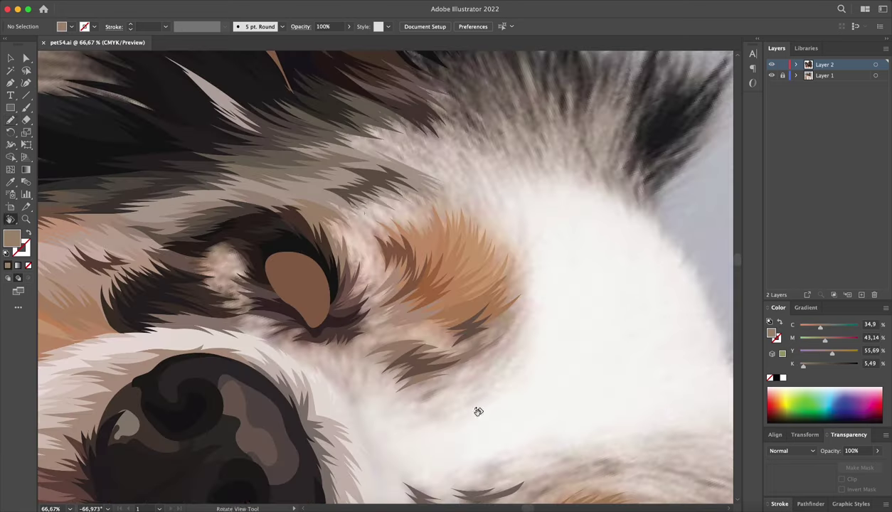
left_click_drag(385, 278, 308, 238)
key("super+shift+1")
- Fill the eye fur with a sampled photo colour and add spikes above the eye and brow
key("i")
left_click(384, 300)
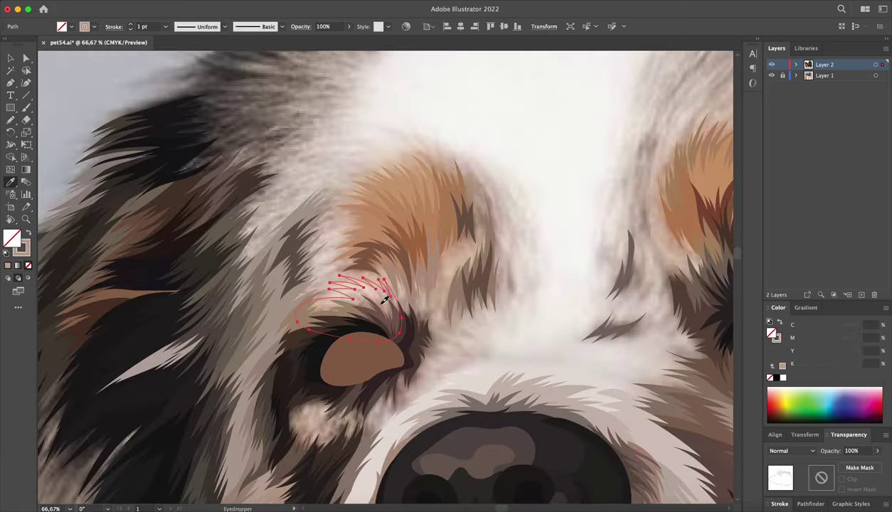
key("super+shift+a")
key("n")
left_click_drag(340, 264, 322, 273)
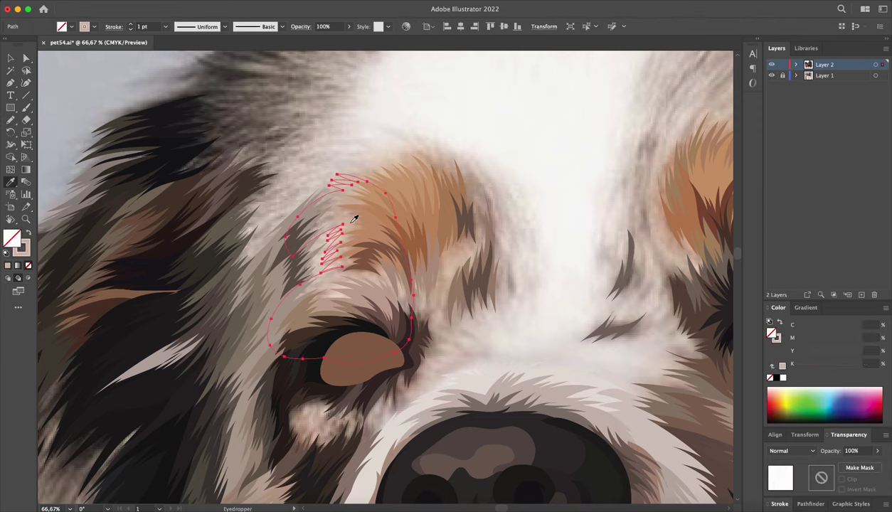
left_click_drag(388, 164, 338, 191)
key("super+shift+a")
- Save the document and reposition the view for further drawing
key("a")
key("super+s")
key("ctrl+shift+a")
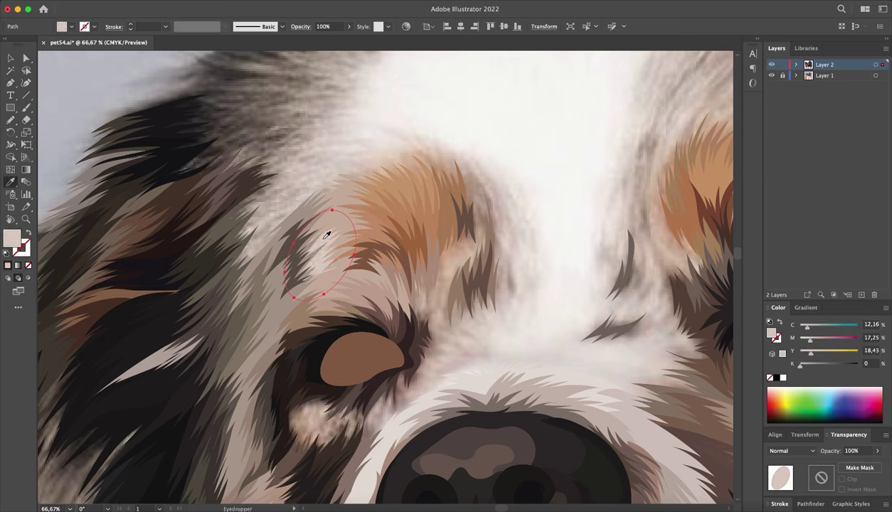
scroll(425, 243, "down", 3)
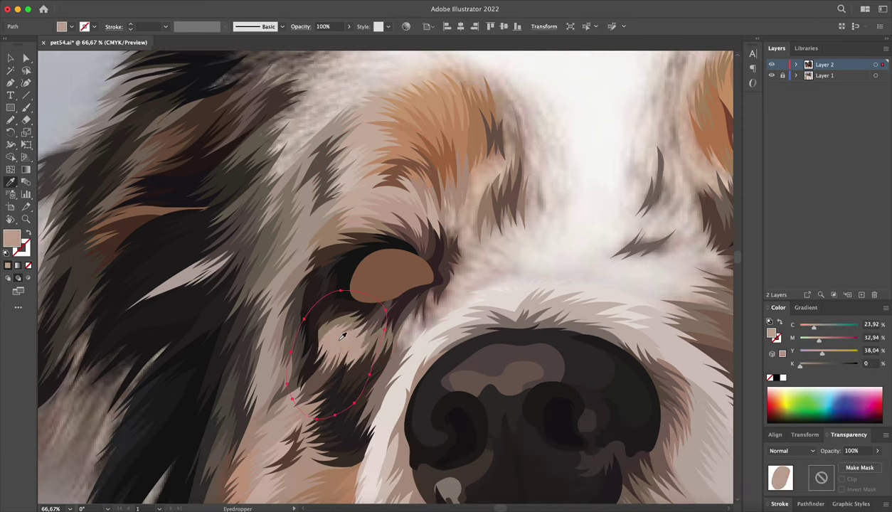
key("n")
scroll(555, 248, "up", 5)
scroll(498, 227, "right", 8)
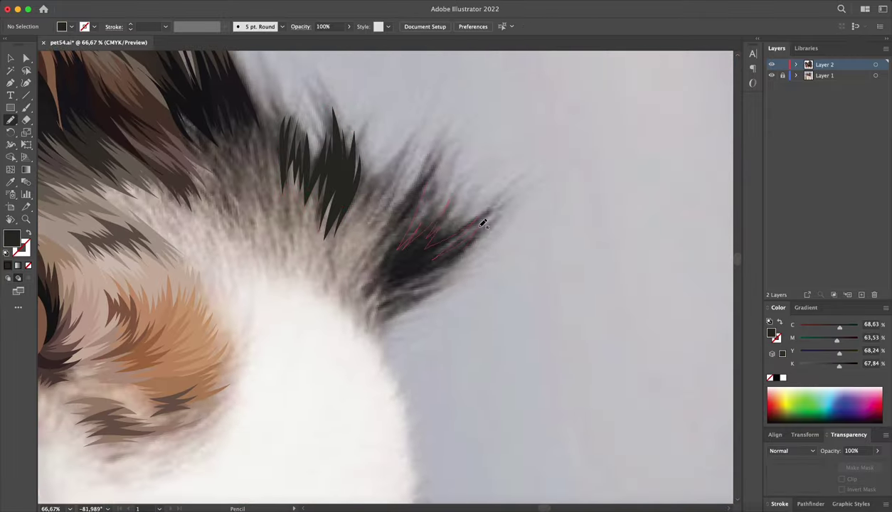
- Draw dark fur spikes and grey strands along the head tuft, filled with sampled grey-brown
left_click_drag(483, 223, 372, 320)
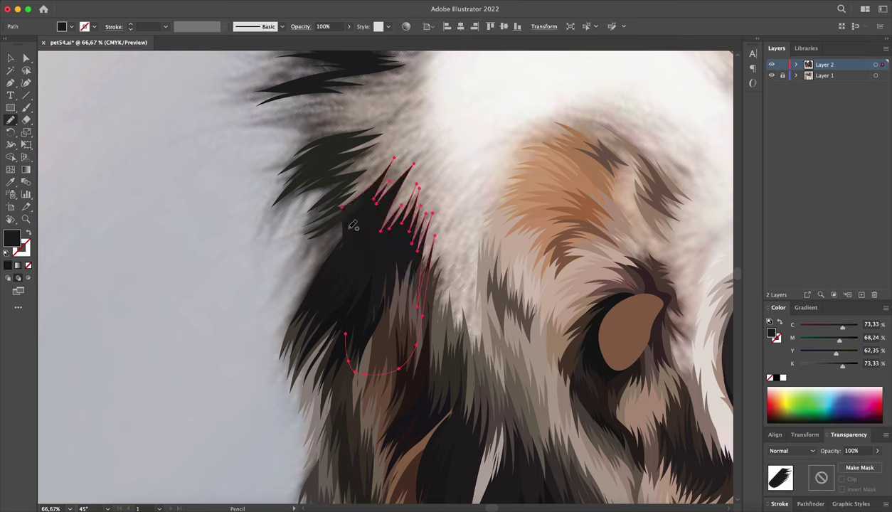
left_click_drag(430, 212, 371, 173)
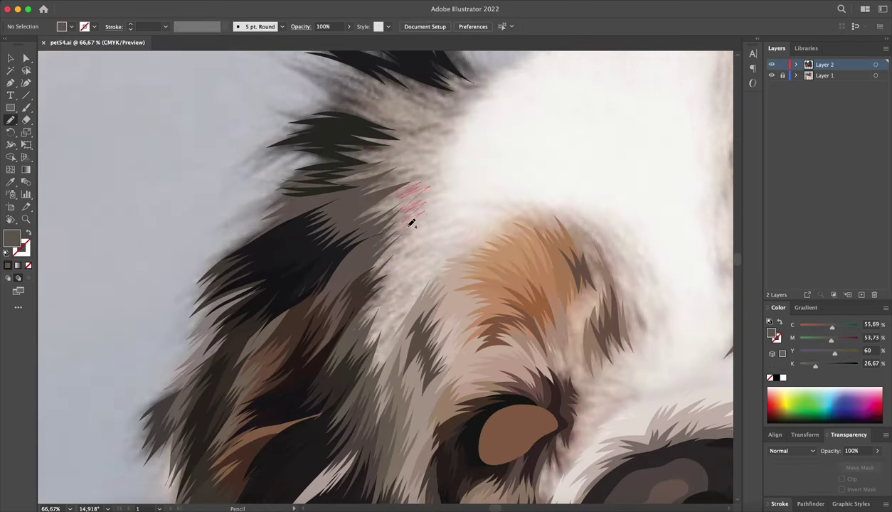
left_click_drag(393, 305, 384, 333)
key("i")
left_click(389, 346)
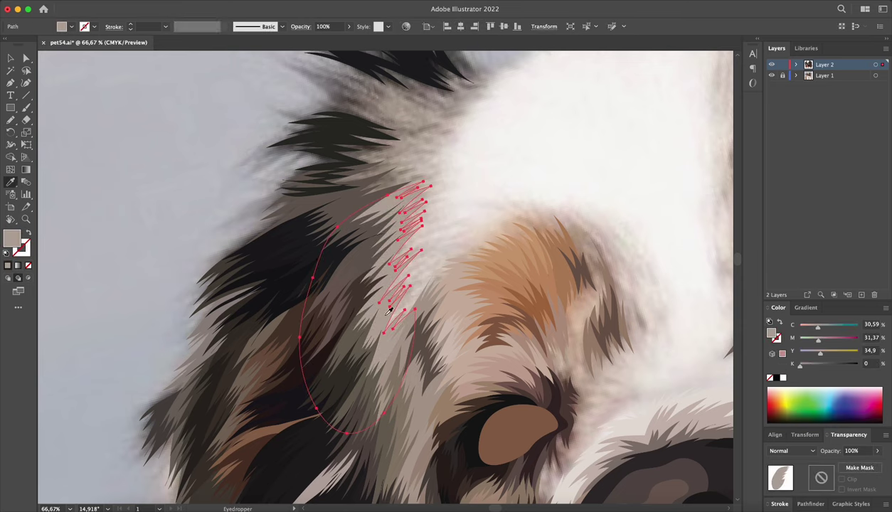
- Complete the tuft's right side with more dark spikes, then turn the view back upright
mouse_move(537, 221)
left_mouse_down()
mouse_move(463, 309)
mouse_move(383, 351)
left_mouse_up()
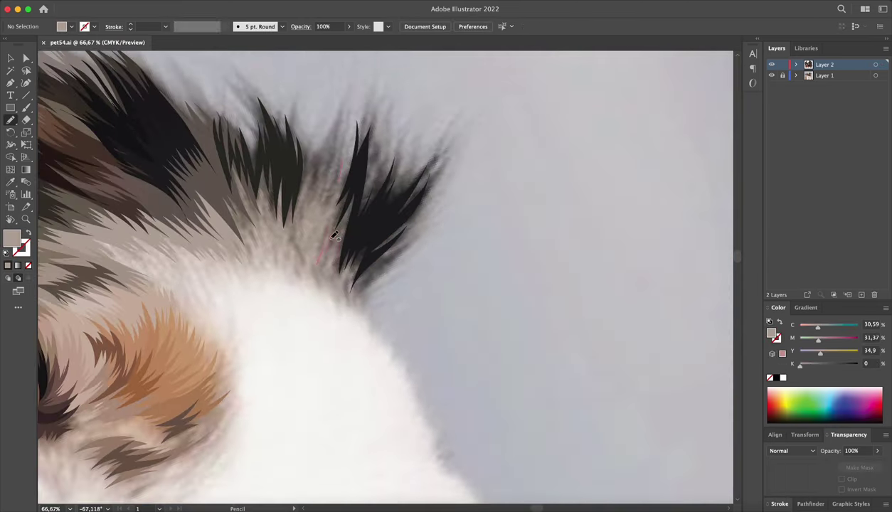
left_click_drag(389, 272, 443, 157)
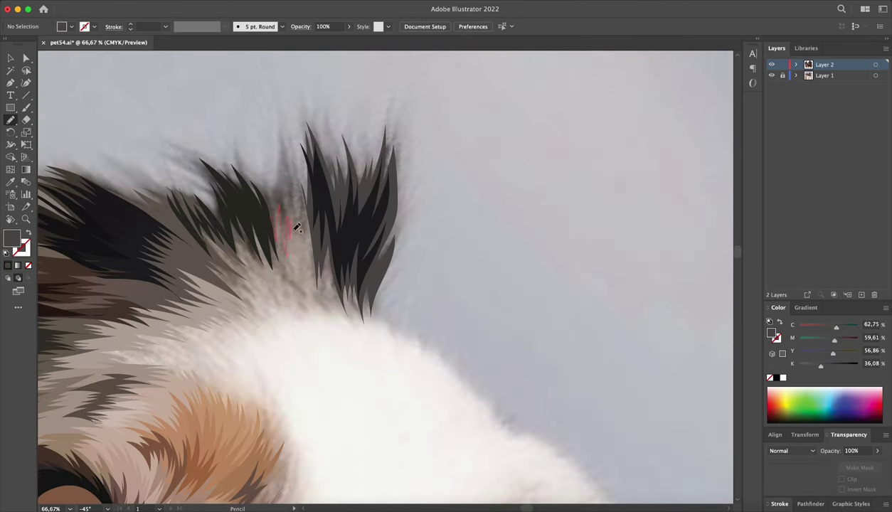
left_click_drag(297, 227, 325, 189)
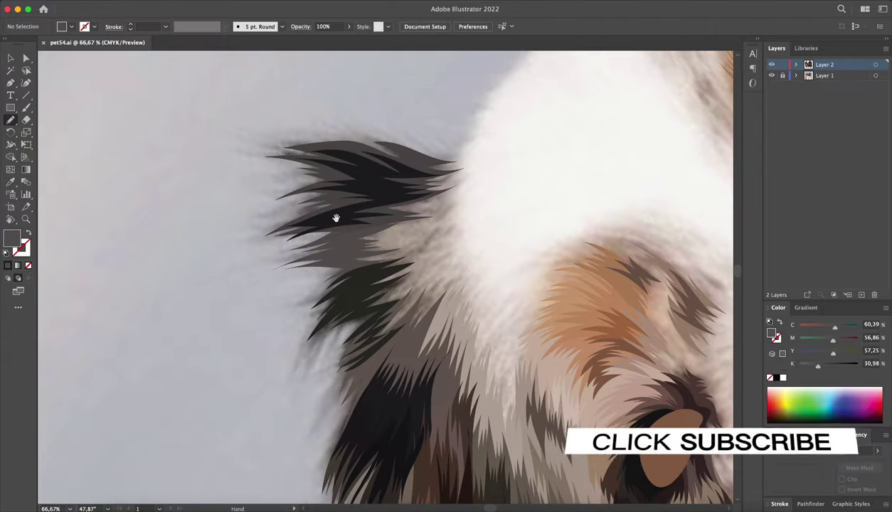
left_click_drag(297, 310, 322, 344)
key("shift+h")
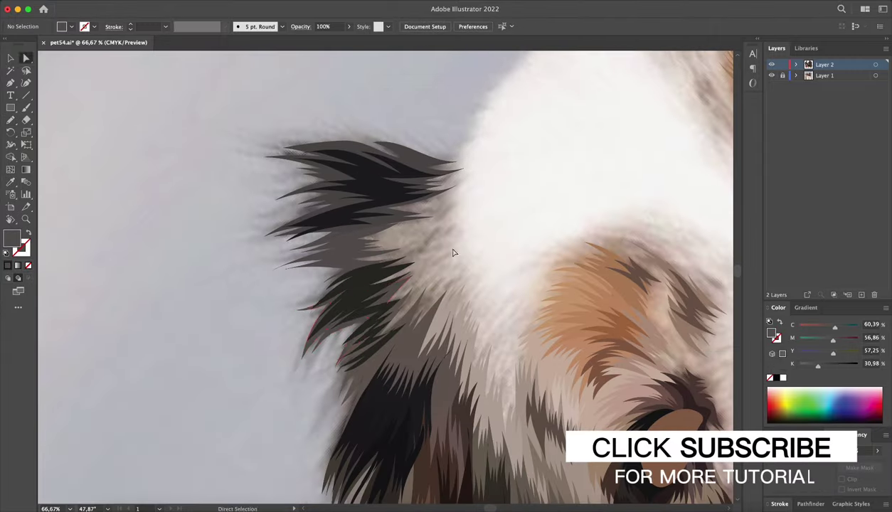
left_click_drag(454, 253, 586, 179)
- Draw light fur strands along the white fur edge near the brow
key("ctrl+=")
key("n")
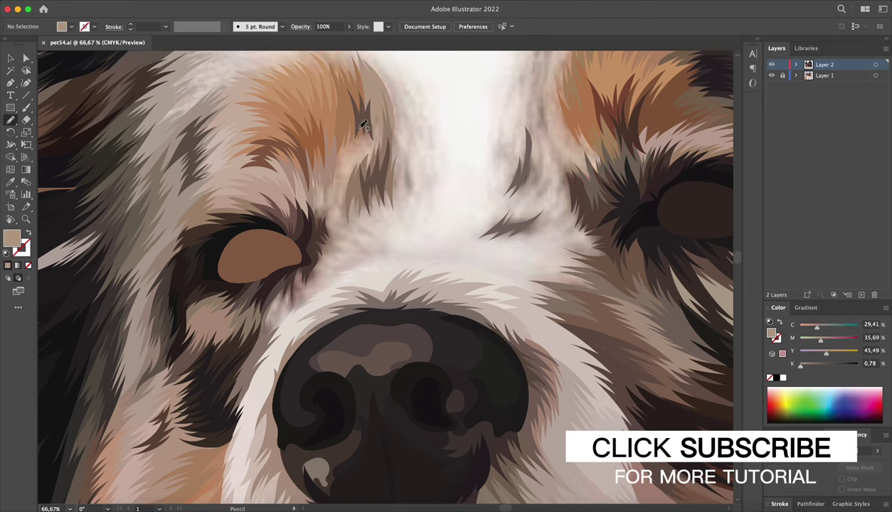
mouse_move(588, 158)
left_mouse_down()
mouse_move(442, 250)
mouse_move(267, 264)
mouse_move(307, 277)
left_mouse_up()
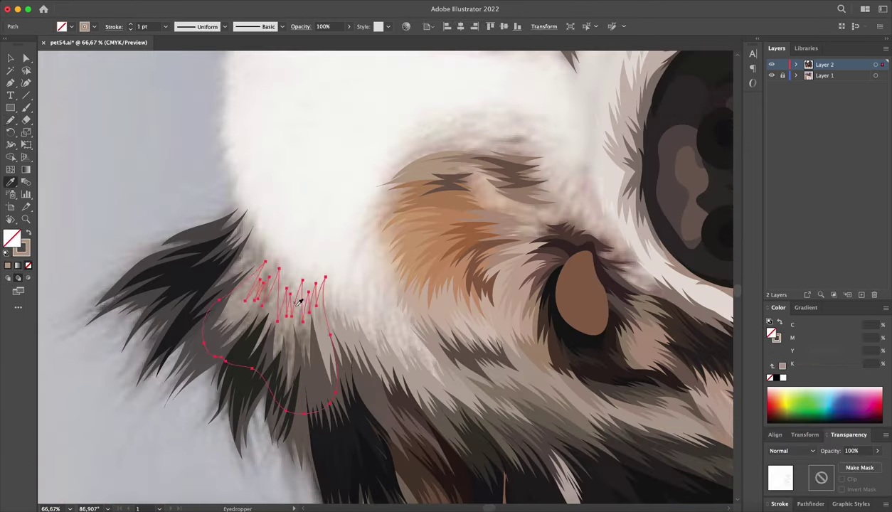
left_click_drag(242, 363, 264, 303)
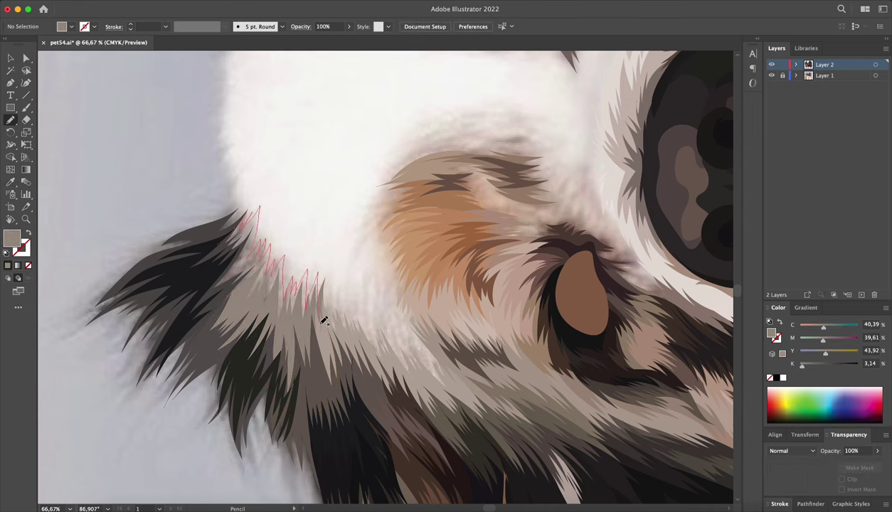
left_click_drag(459, 243, 494, 273)
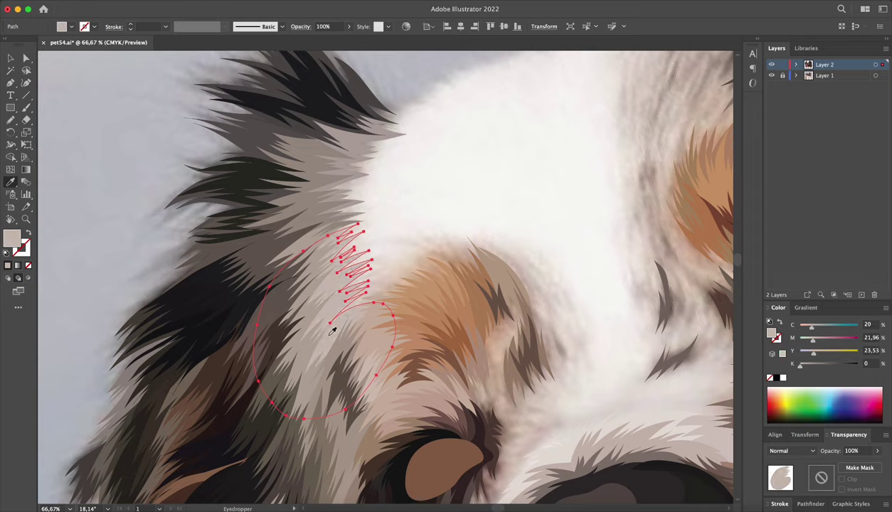
key("shift+h")
mouse_move(334, 399)
left_mouse_down()
mouse_move(496, 411)
mouse_move(447, 439)
left_mouse_up()
- Add light strands around the orange patch, along the white edge and on the brow
left_click_drag(368, 263, 380, 280)
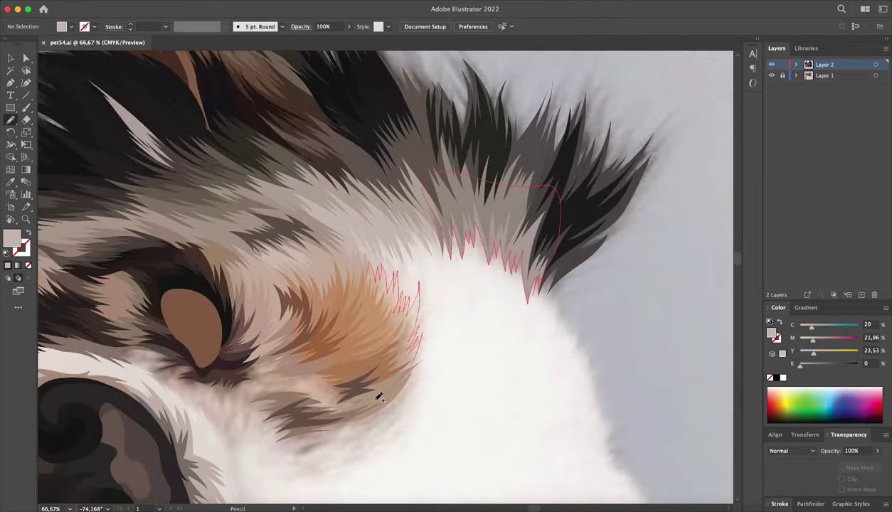
left_click_drag(379, 399, 424, 265)
mouse_move(458, 289)
left_mouse_down()
mouse_move(442, 185)
mouse_move(481, 271)
left_mouse_up()
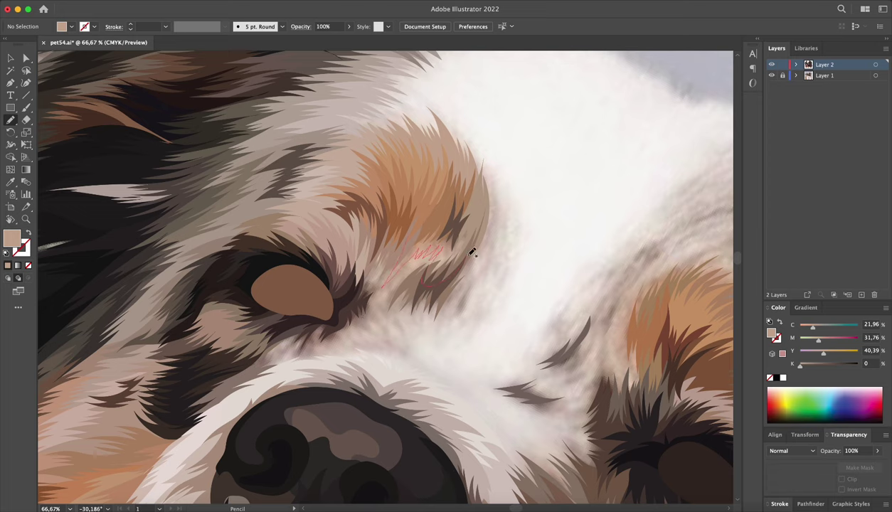
mouse_move(368, 297)
left_mouse_down()
mouse_move(375, 288)
mouse_move(573, 335)
left_mouse_up()
key("ctrl+z")
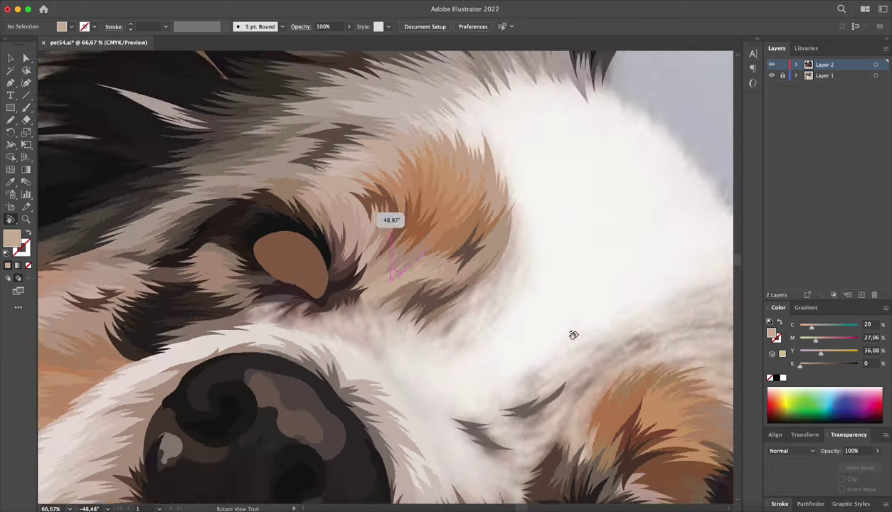
- Draw pale fur along the lower edge of the left eye and toward the nose
mouse_move(394, 326)
left_mouse_down()
mouse_move(543, 240)
mouse_move(501, 238)
left_mouse_up()
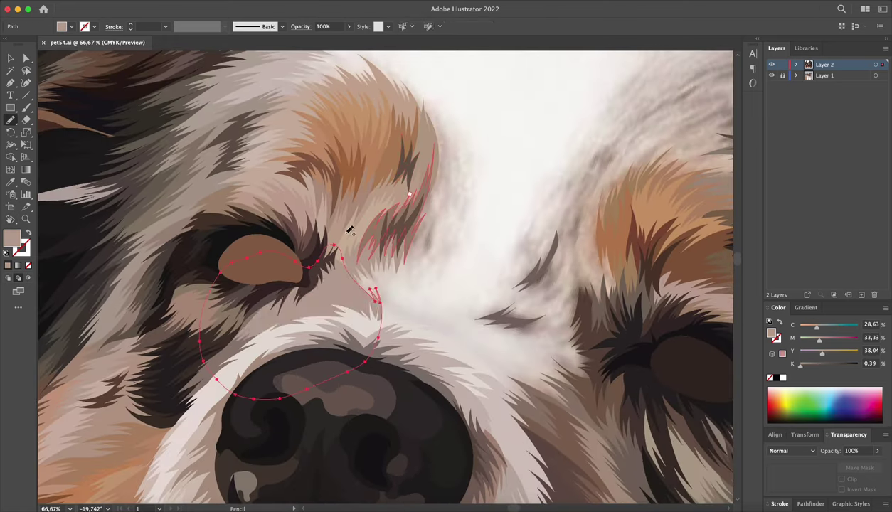
left_click_drag(371, 289, 242, 306)
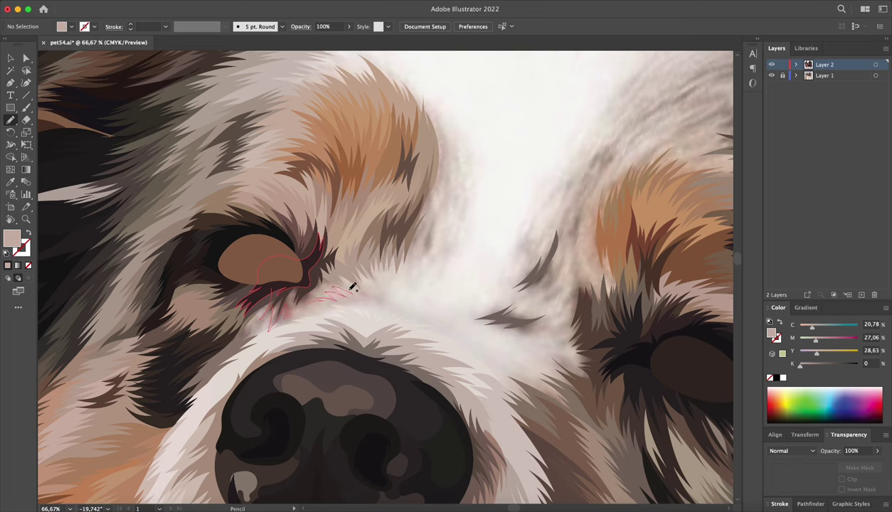
left_click_drag(396, 272, 350, 269)
left_click_drag(289, 254, 292, 256)
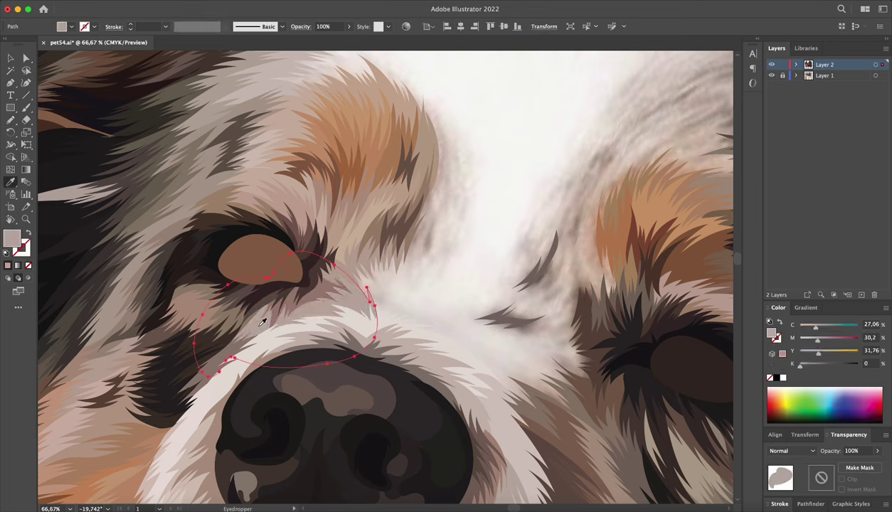
key("shift+h")
key("ctrl+0")
- Check the vector without the photo, then draw a pointed fur cluster on the crown
key("ctrl+3")
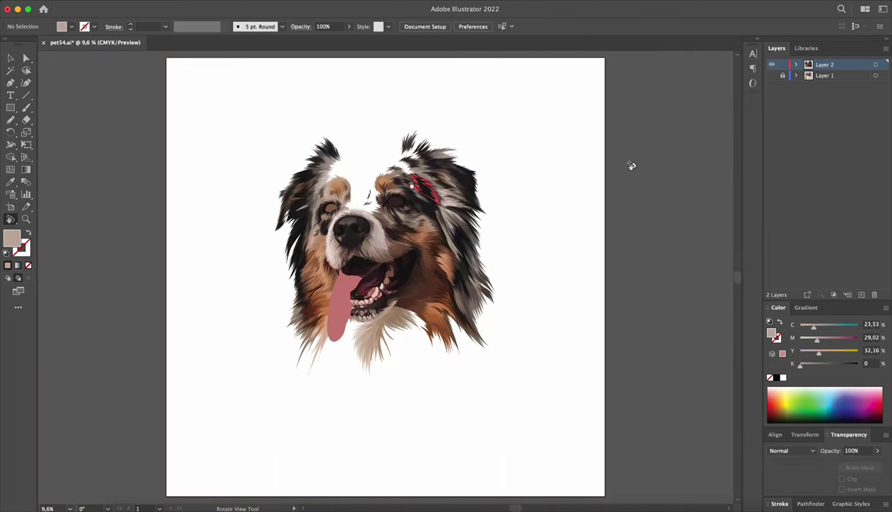
left_click(772, 75)
scroll(384, 152, "up", 5)
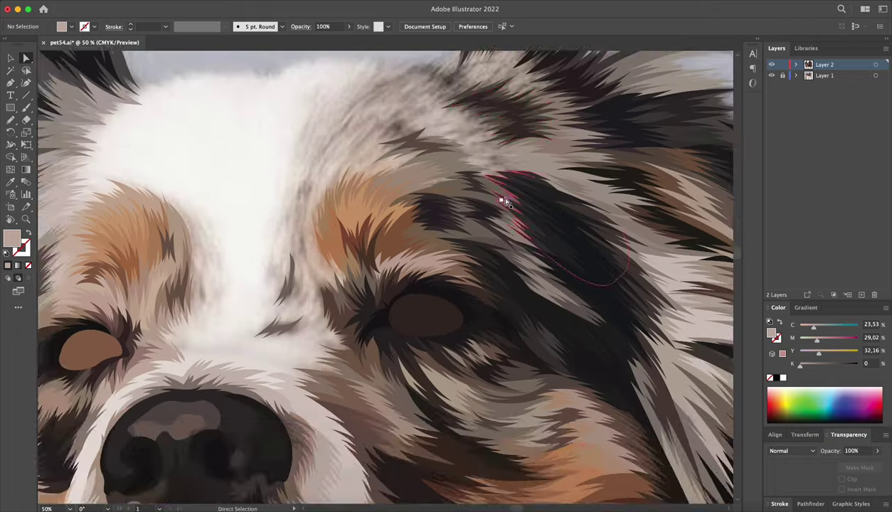
key("n")
left_click_drag(427, 151, 416, 181)
scroll(417, 178, "up", 1)
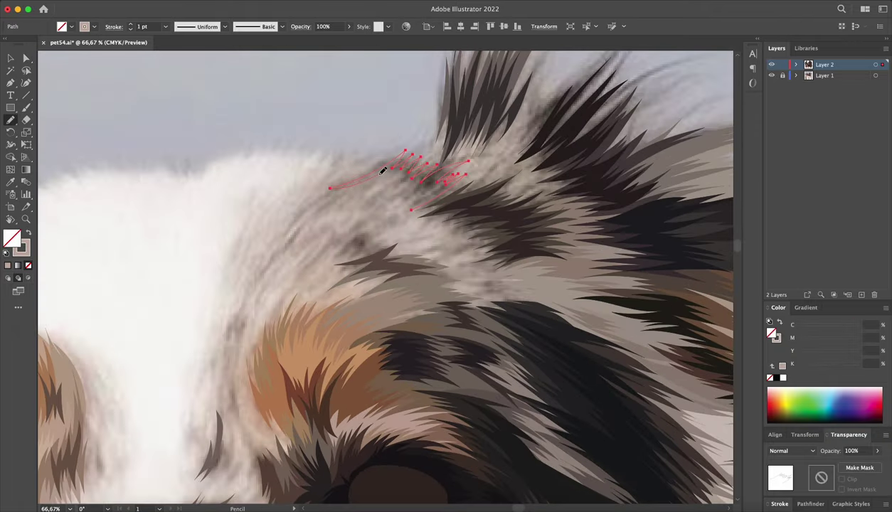
key("ctrl+shift+a")
- Draw more jagged crown fur shapes and fill them with colour sampled from the photo
scroll(462, 164, "right", 5)
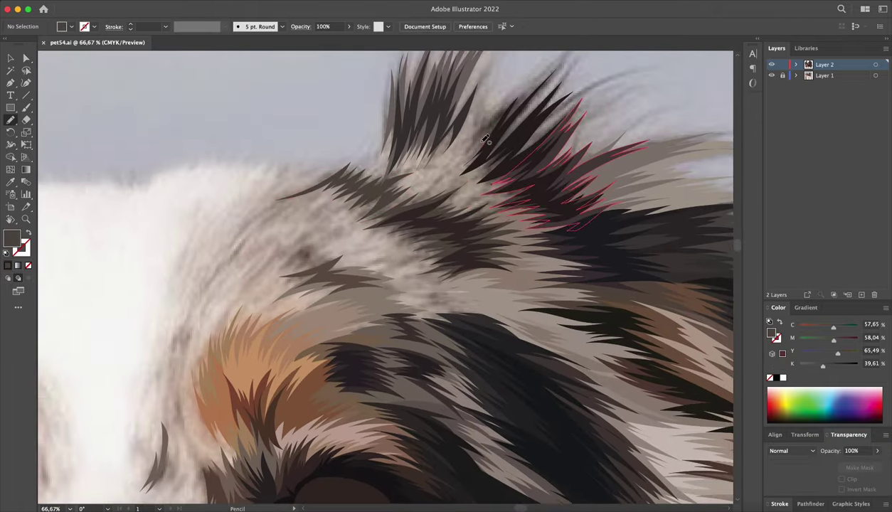
left_click_drag(564, 176, 473, 180)
key("ctrl+shift+a")
left_click_drag(443, 232, 455, 235)
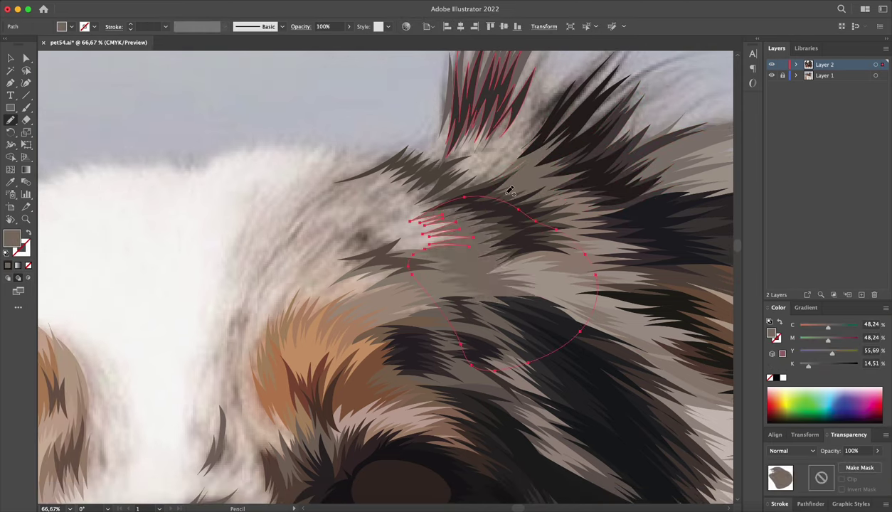
key("i")
left_click(496, 274)
key("ctrl+shift+a")
key("n")
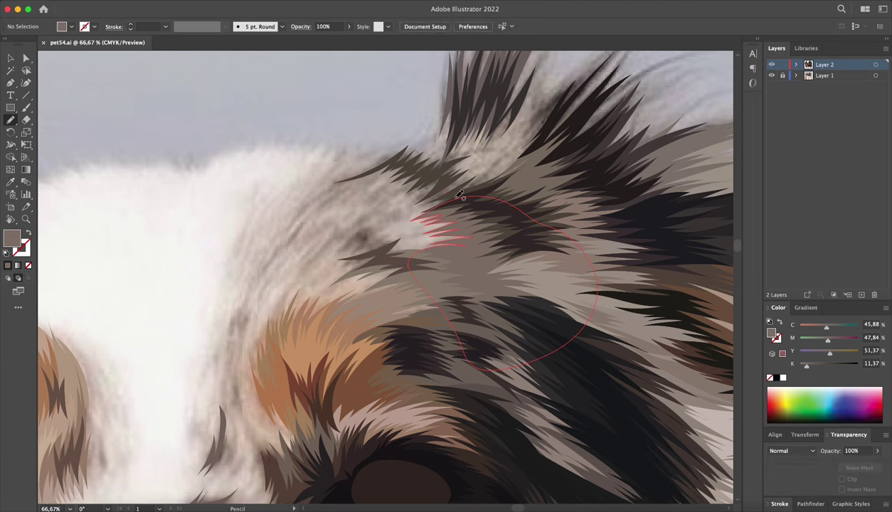
- Draw fur strands across the crown, beside the ear and along the inner brow, filled brown
left_click_drag(379, 249, 455, 231)
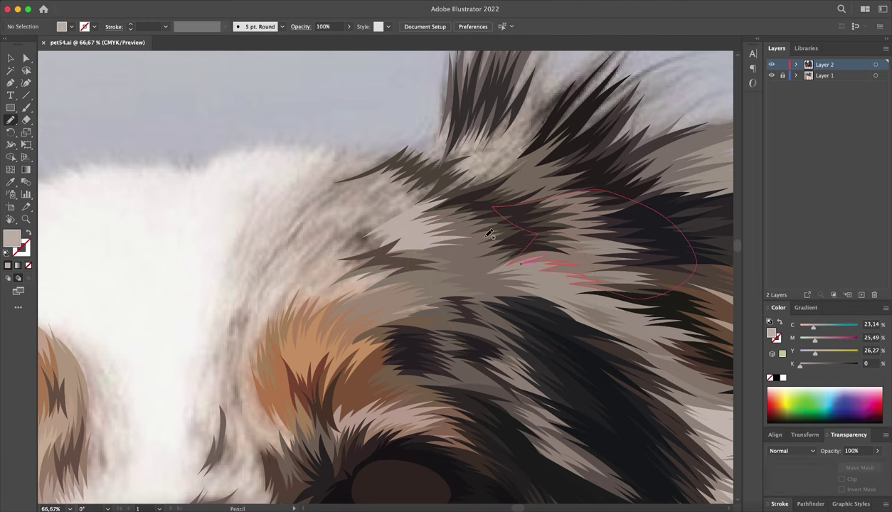
mouse_move(287, 330)
left_mouse_down()
mouse_move(355, 287)
mouse_move(414, 195)
left_mouse_up()
mouse_move(415, 327)
left_mouse_down()
mouse_move(408, 243)
mouse_move(463, 253)
mouse_move(527, 235)
left_mouse_up()
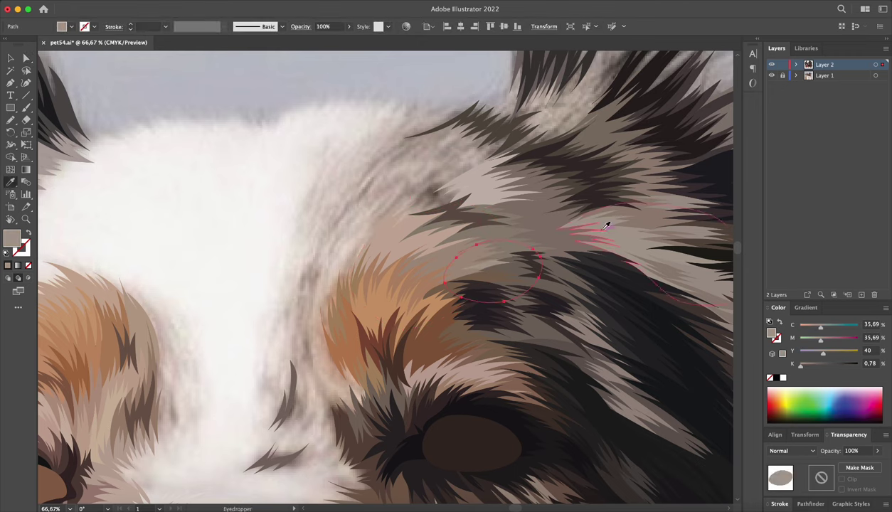
scroll(498, 228, "down", 5)
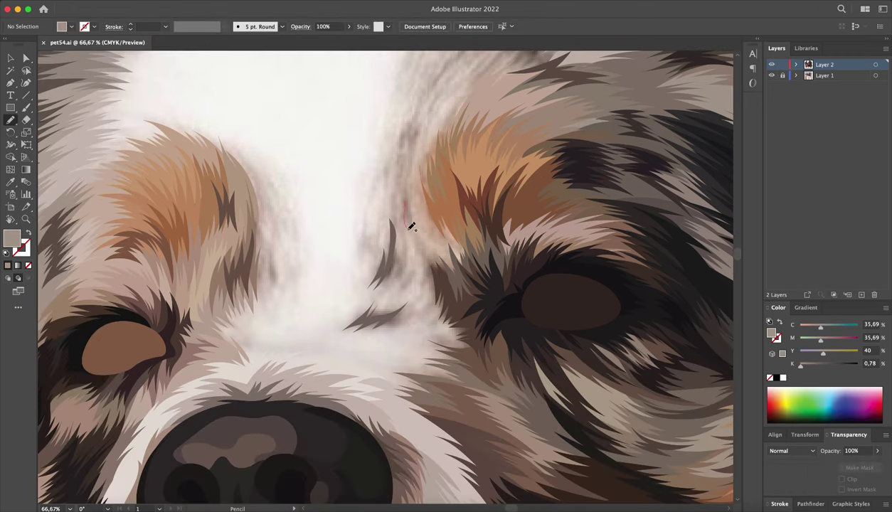
left_click_drag(504, 360, 516, 351)
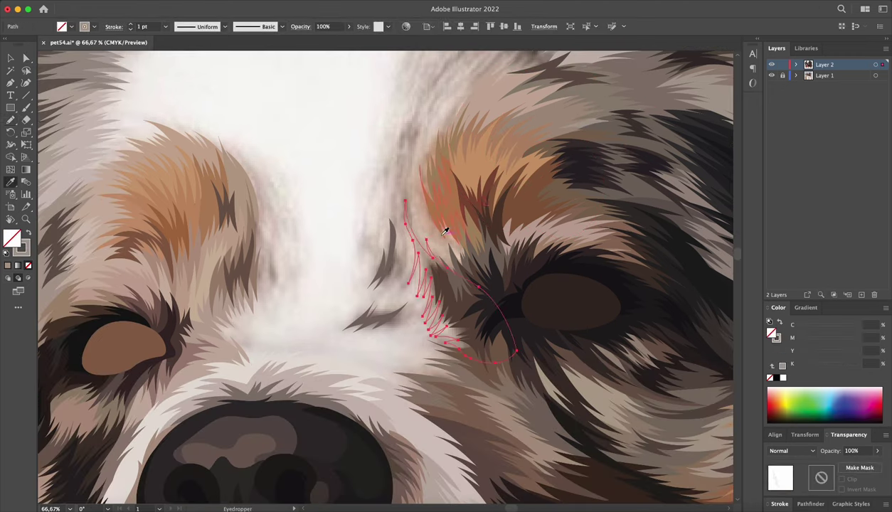
left_click(445, 231)
key("n")
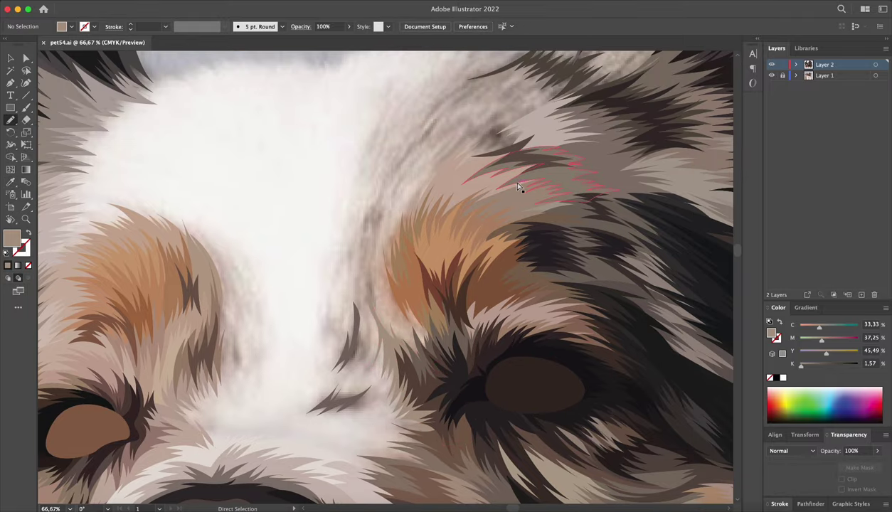
- Add a curved strand over the brow and a large crown fur cluster, then save
left_click_drag(536, 97, 507, 169)
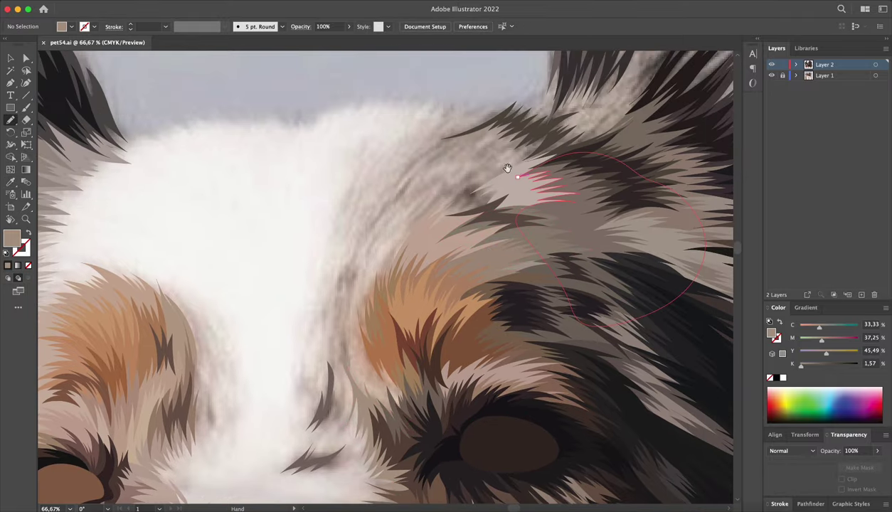
left_click_drag(371, 281, 451, 186)
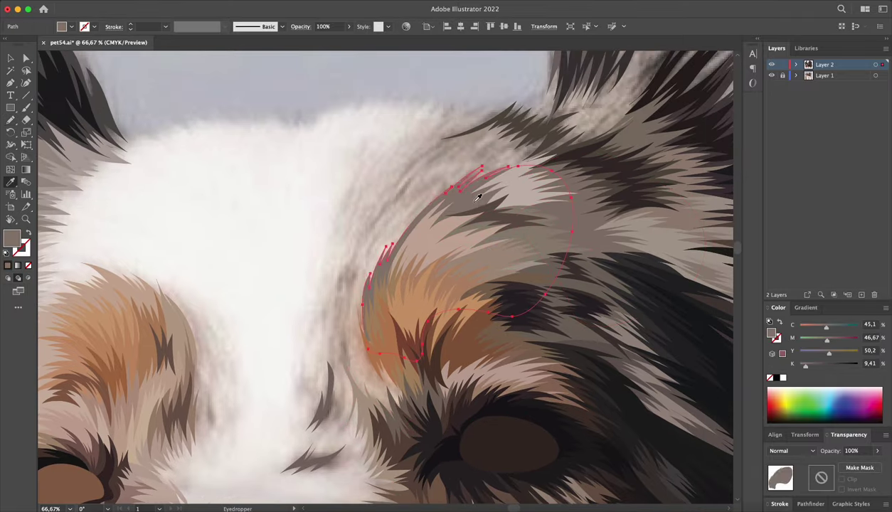
key("ctrl+shift+a")
mouse_move(479, 155)
left_mouse_down()
mouse_move(477, 185)
mouse_move(528, 134)
left_mouse_up()
left_click_drag(575, 115, 601, 94)
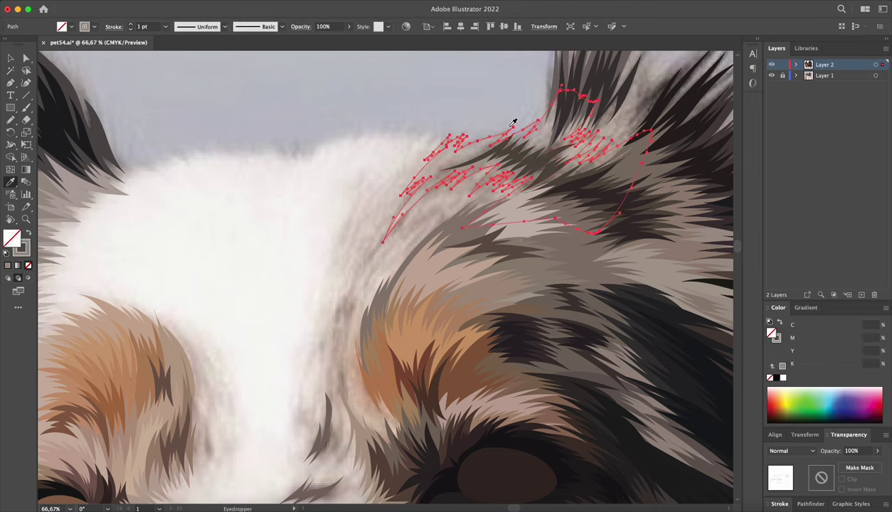
key("ctrl+shift+a")
key("ctrl+s")
- Draw pointed zigzag strands along the crown and forehead edge, filled with sampled beige
key("n")
scroll(498, 235, "up", 5)
scroll(498, 235, "right", 5)
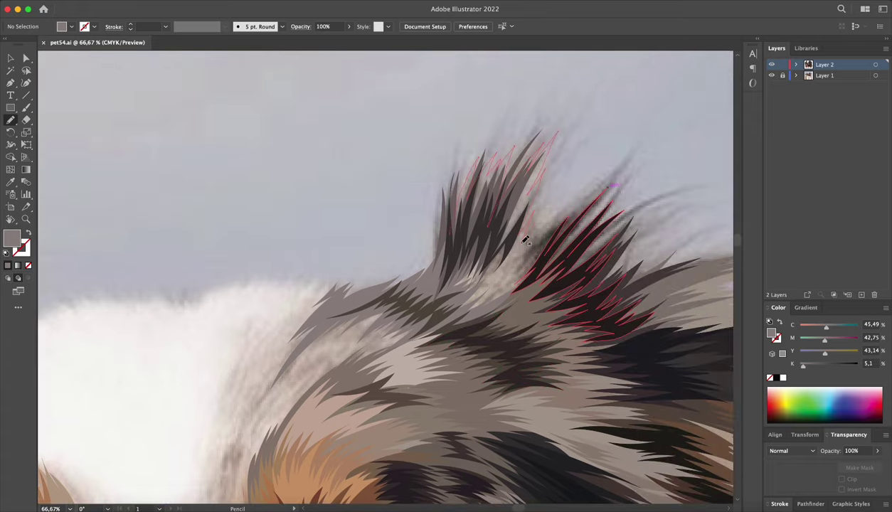
scroll(463, 260, "up", 2)
scroll(463, 261, "right", 5)
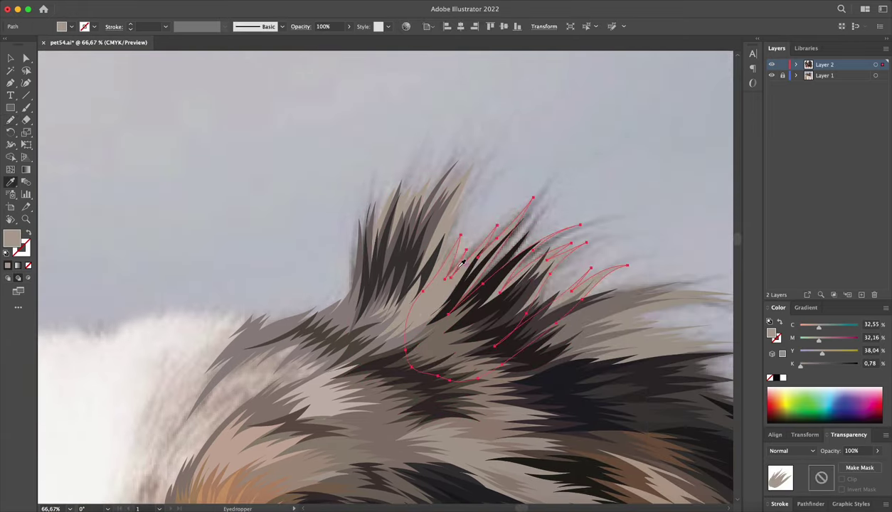
scroll(412, 256, "down", 5)
scroll(413, 256, "left", 8)
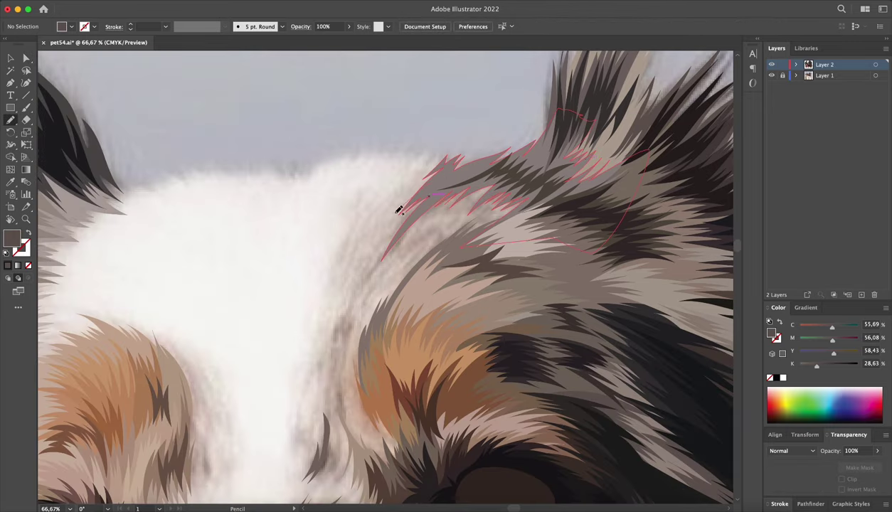
scroll(427, 270, "down", 3)
scroll(427, 270, "left", 1)
left_click_drag(362, 160, 345, 244)
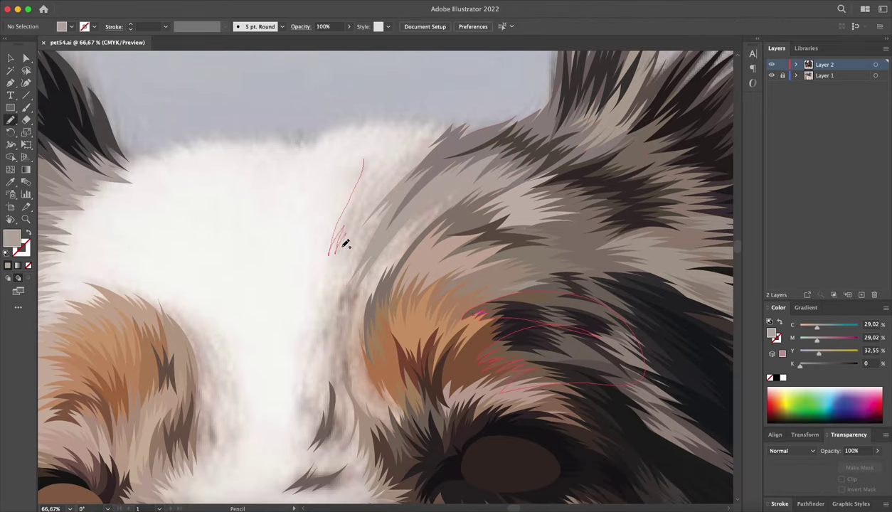
left_click_drag(384, 278, 442, 285)
left_click_drag(364, 160, 411, 150)
key("i")
left_click(429, 213)
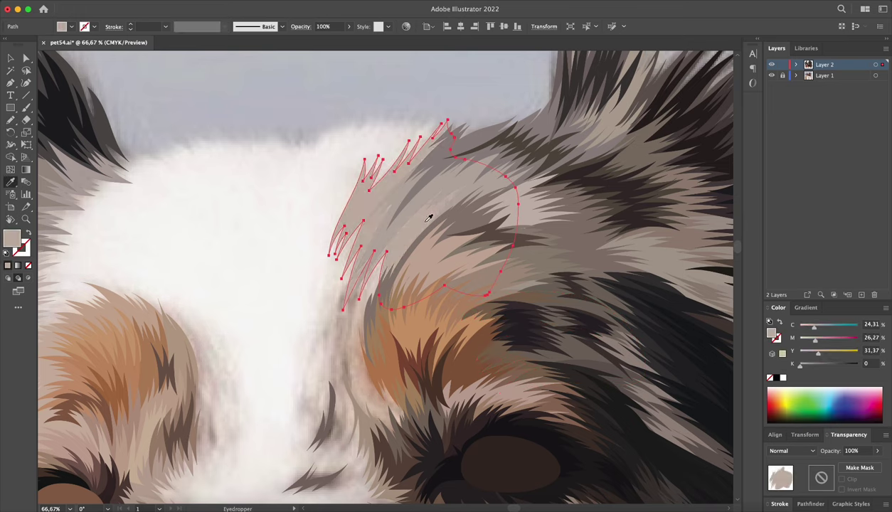
- Save the portrait and tilt the view to follow the fur direction
key("a")
key("ctrl+shift+a")
key("ctrl+s")
key("shift+h")
left_click_drag(403, 166, 458, 218)
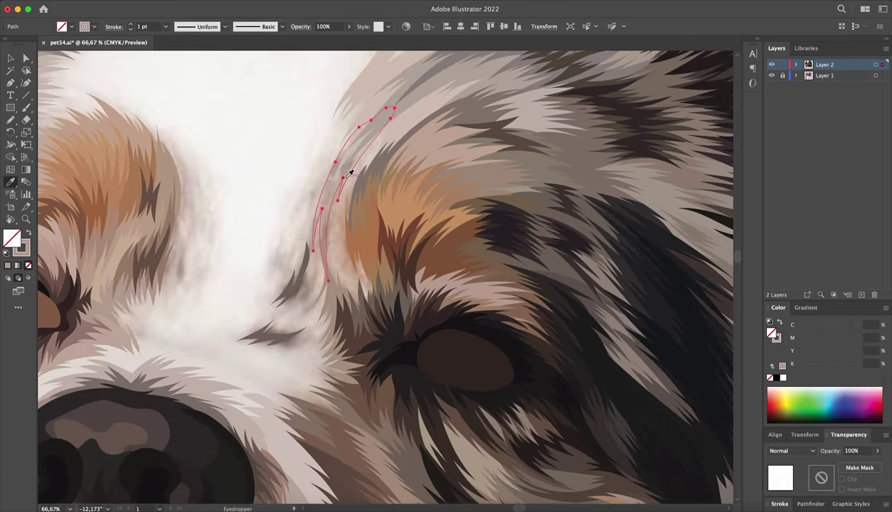
- Draw a looped fur shape over the brow, redrawing a bad stroke, and fill it with sampled tan
left_click_drag(427, 270, 473, 239)
left_click_drag(530, 313, 560, 302)
left_click_drag(397, 163, 385, 267)
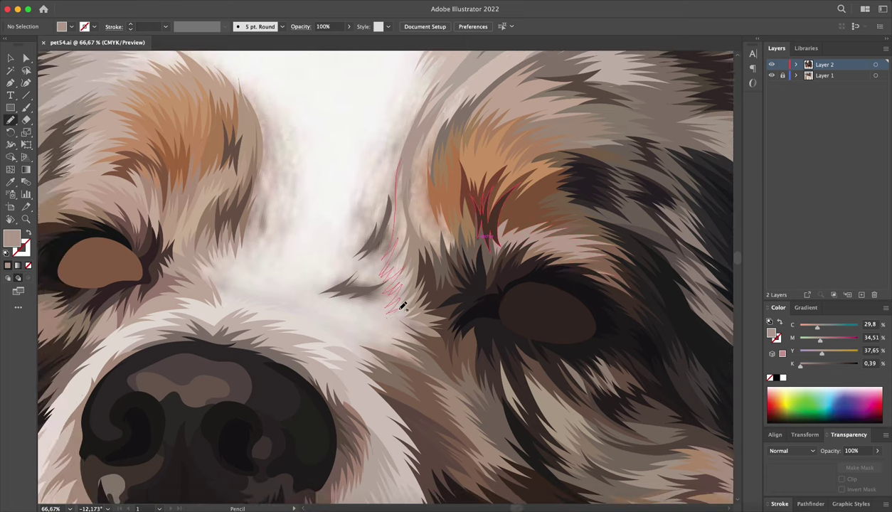
left_click_drag(403, 306, 461, 364)
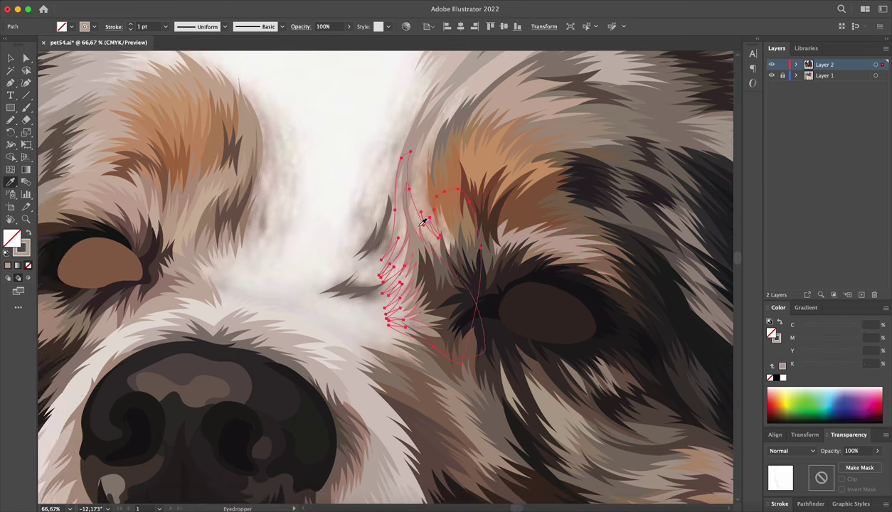
key("ctrl+z")
key("ctrl+z")
scroll(404, 221, "up", 2)
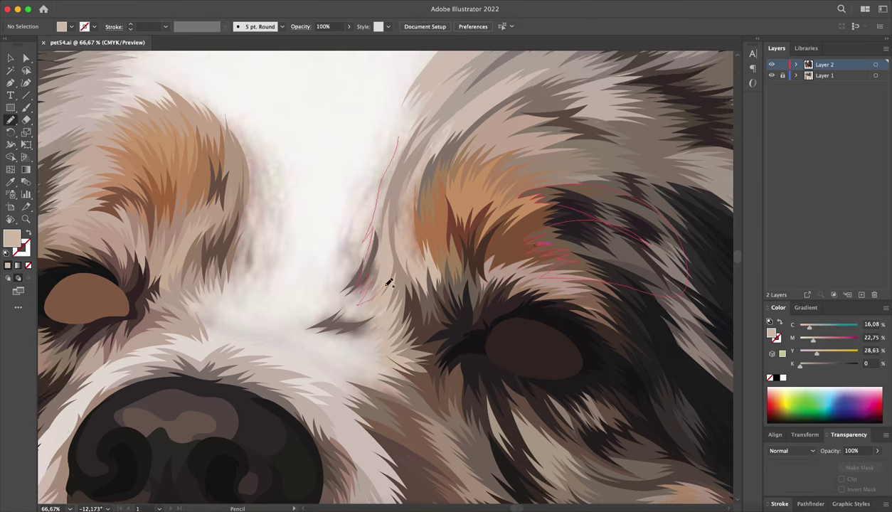
left_click_drag(389, 283, 425, 130)
left_click(408, 195)
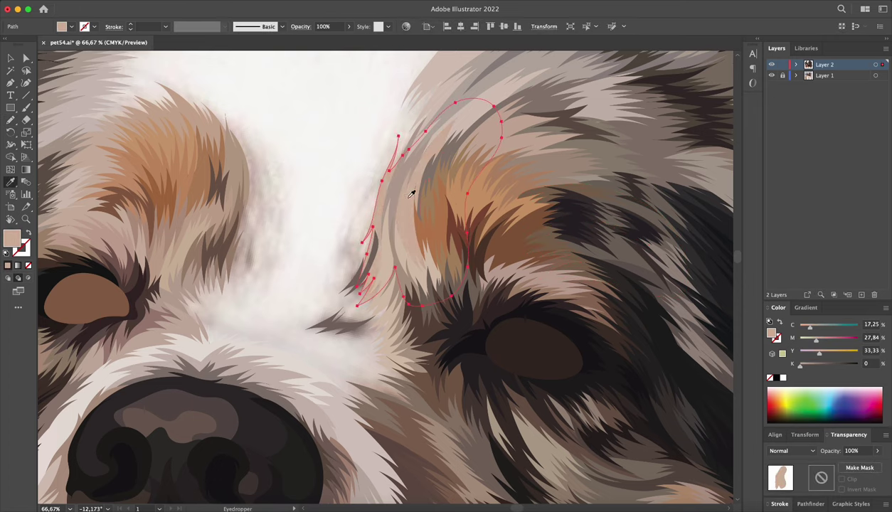
key("ctrl+shift+a")
key("n")
- Fill the brow strands with colour sampled from the photo and rotate the view near upright
left_click_drag(417, 249, 481, 186)
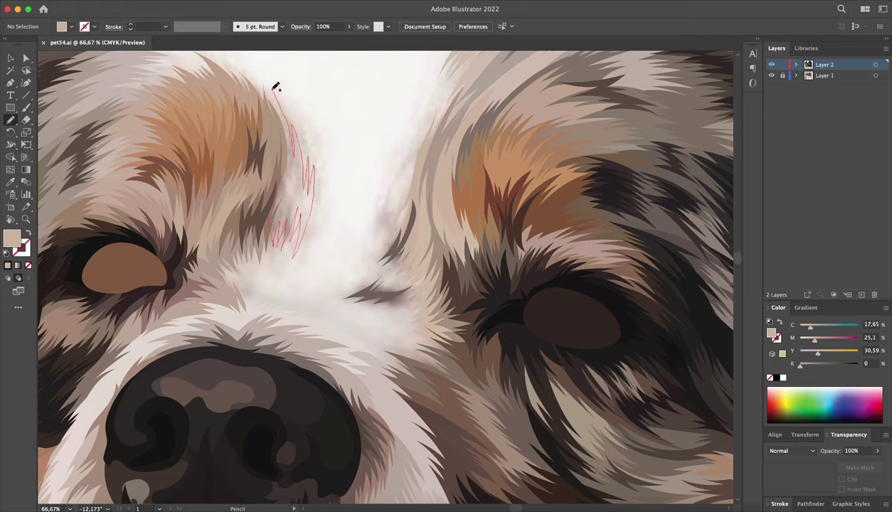
key("i")
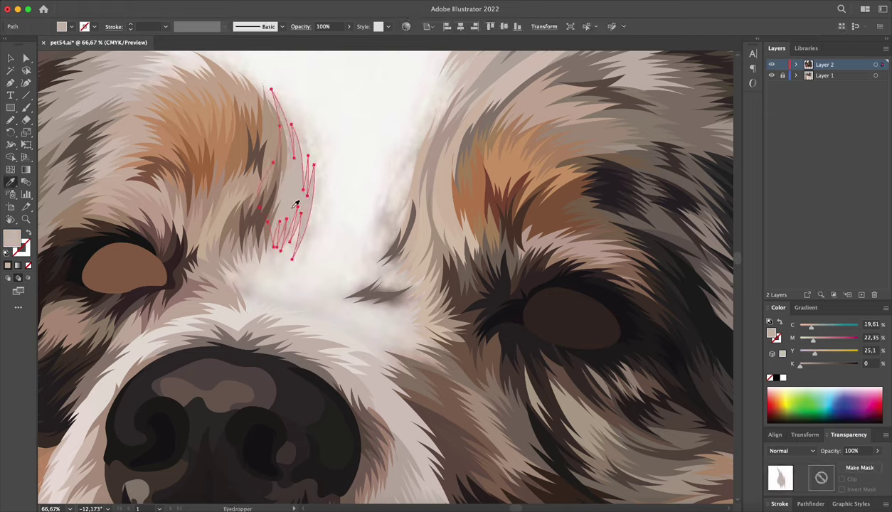
left_click(347, 121)
left_click_drag(347, 121, 356, 215)
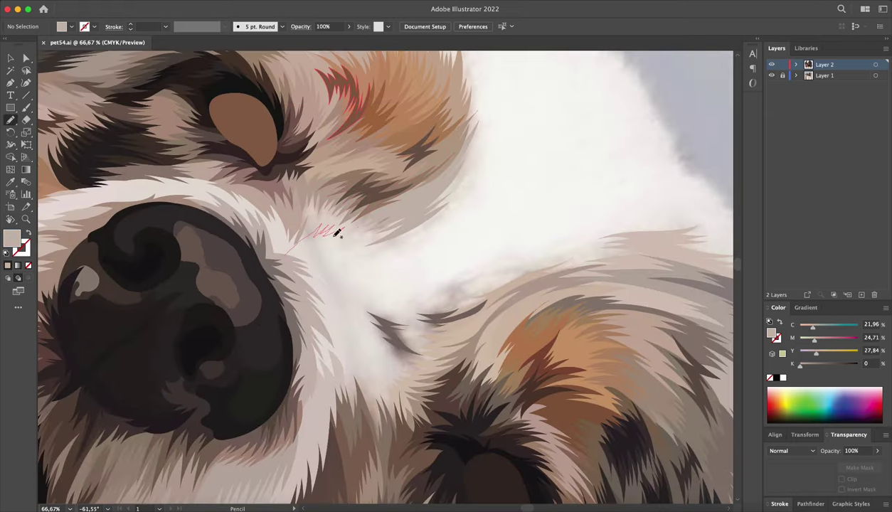
key("shift+h")
mouse_move(398, 157)
left_mouse_down()
mouse_move(456, 134)
mouse_move(592, 165)
mouse_move(511, 245)
left_mouse_up()
- Draw pointed fur strands between the eyes and above the nose, then reset the view
key("n")
mouse_move(481, 165)
left_mouse_down()
mouse_move(454, 184)
mouse_move(413, 260)
left_mouse_up()
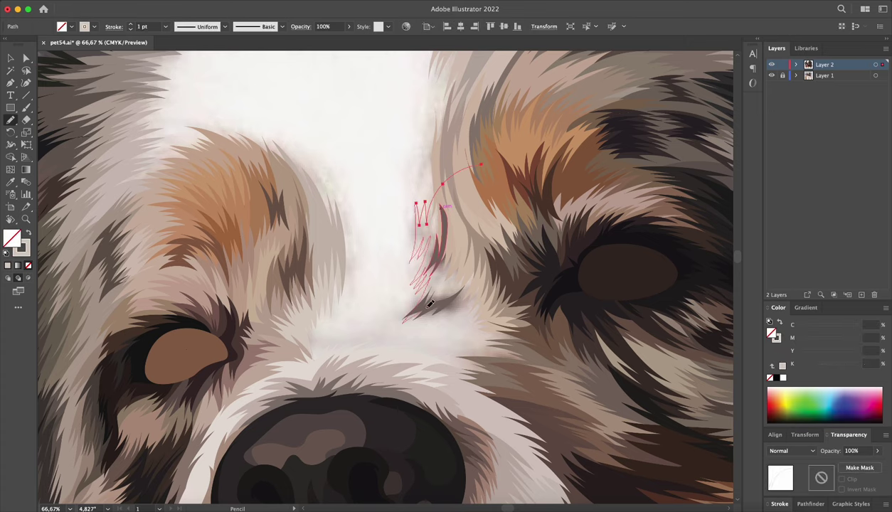
key("shift+h")
left_click_drag(338, 259, 588, 238)
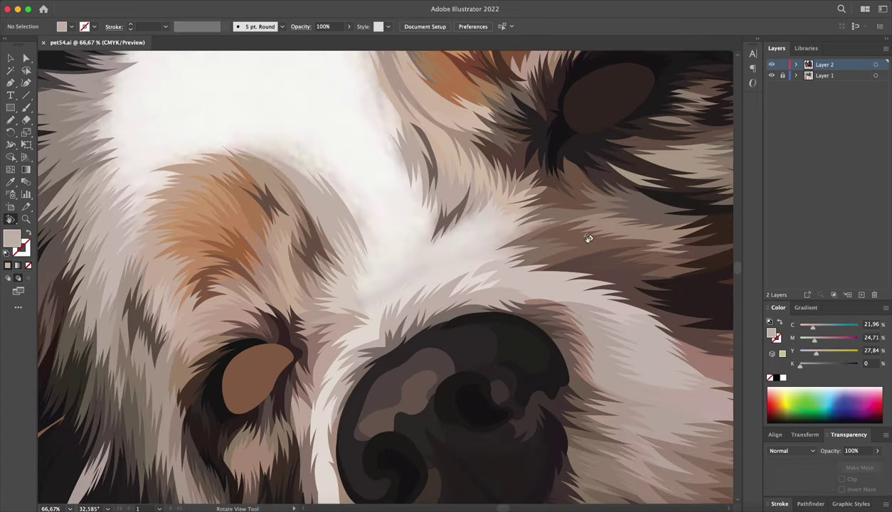
left_click_drag(459, 231, 455, 233)
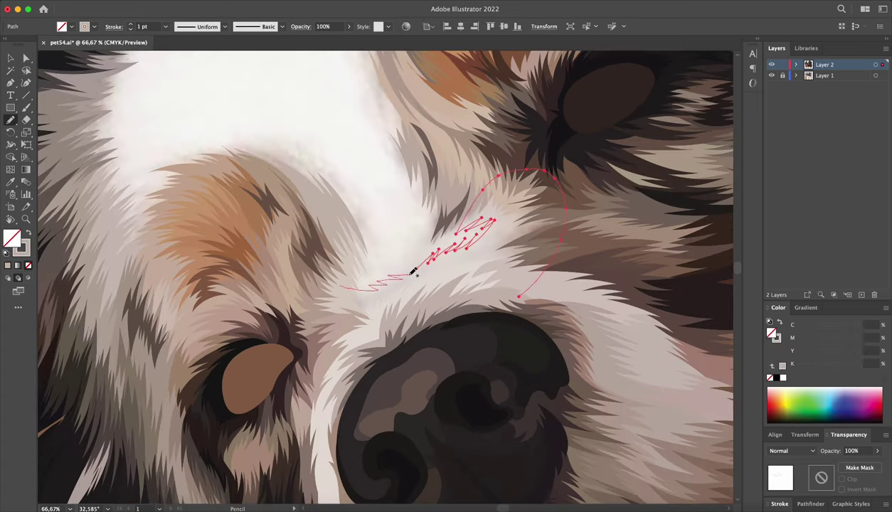
key("ctrl+shift+a")
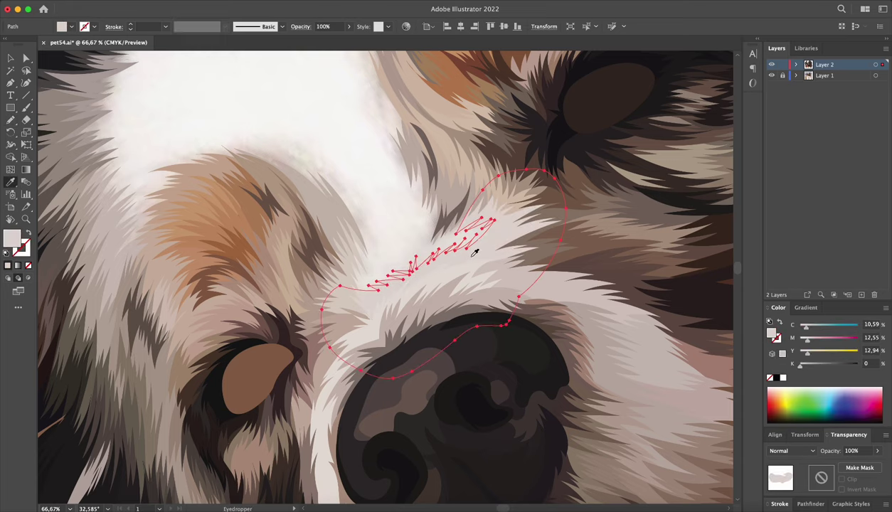
key("shift+h")
left_click_drag(478, 253, 565, 286)
key("ctrl+0")
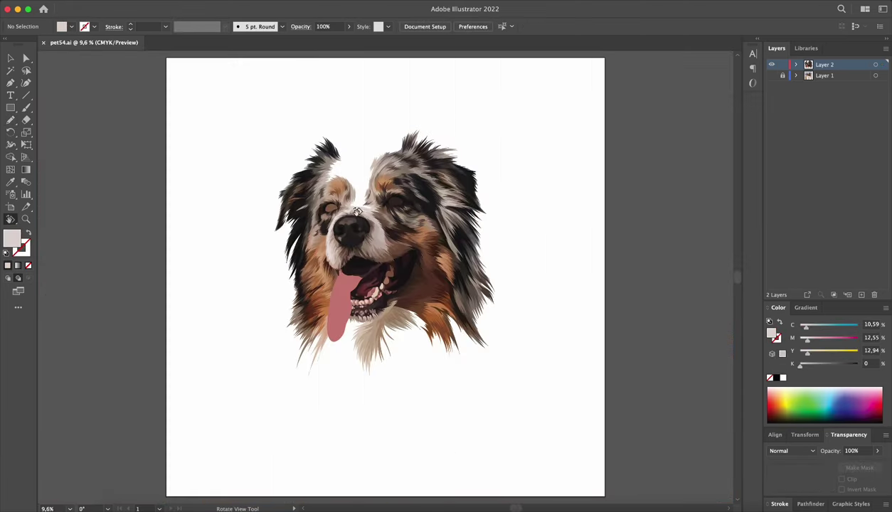
- Draw a pointed fur outline around the forehead blaze and fill it with a sampled colour
scroll(342, 184, "up", 5)
key("n")
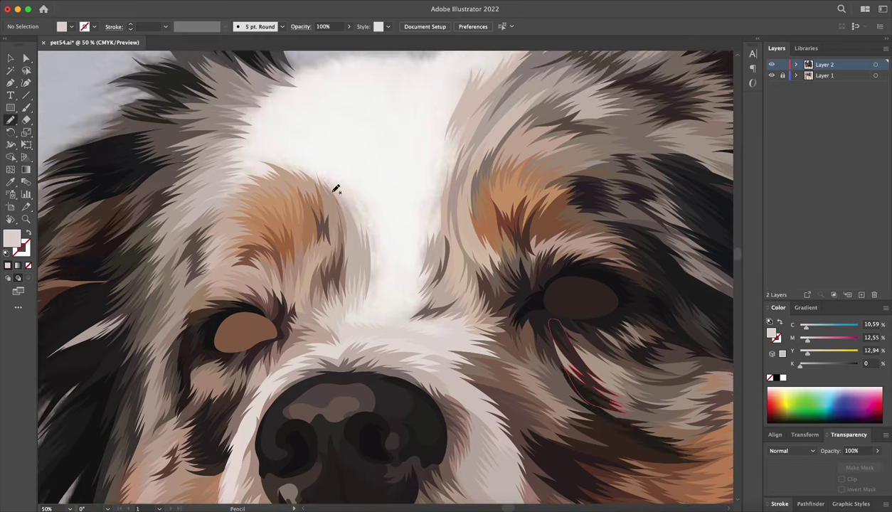
left_click_drag(404, 295, 431, 200)
key("i")
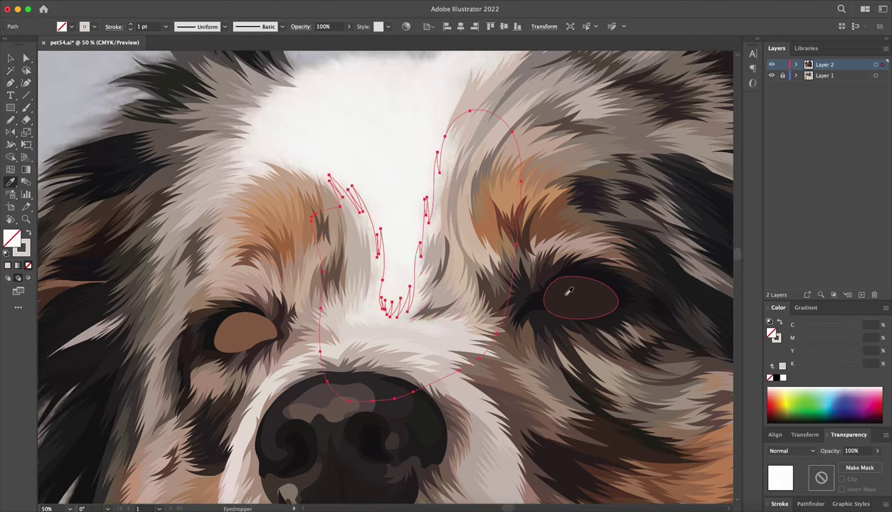
left_click(399, 306)
left_click(409, 255)
key("v")
key("ctrl+shift+a")
- Trace the blaze from its top down around the nose and fill it with sampled white
scroll(483, 270, "up", 3)
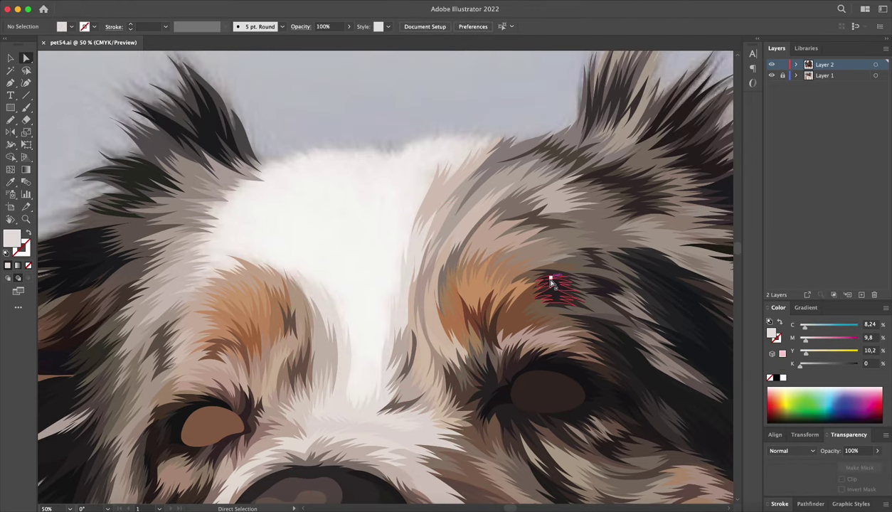
left_click_drag(446, 258, 468, 225)
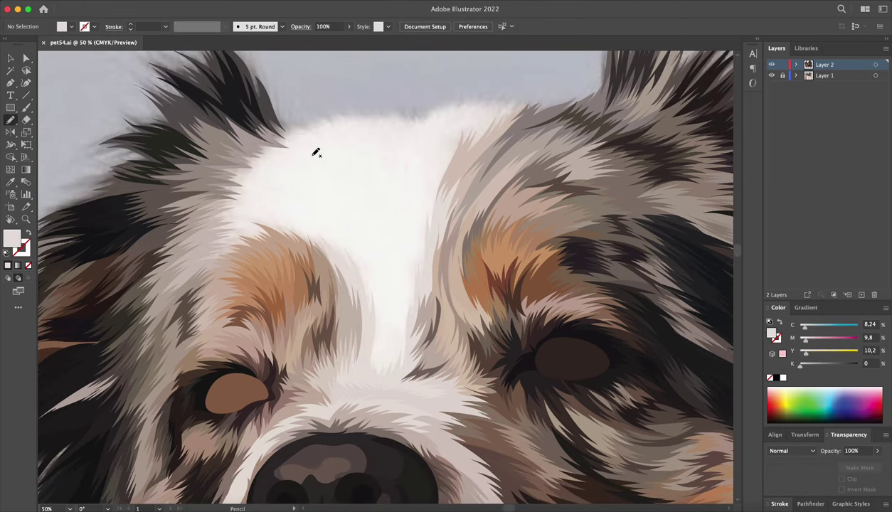
left_click_drag(299, 140, 328, 126)
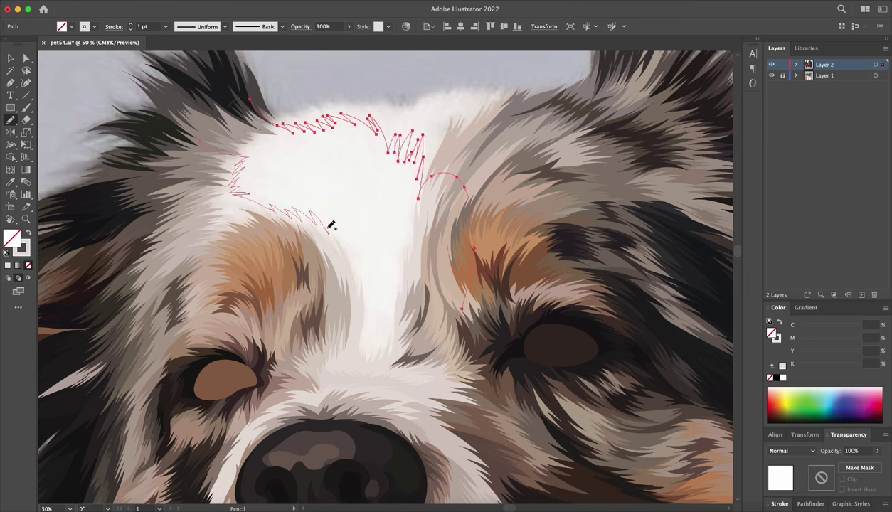
left_click_drag(331, 226, 461, 310)
key("i")
left_click(405, 231)
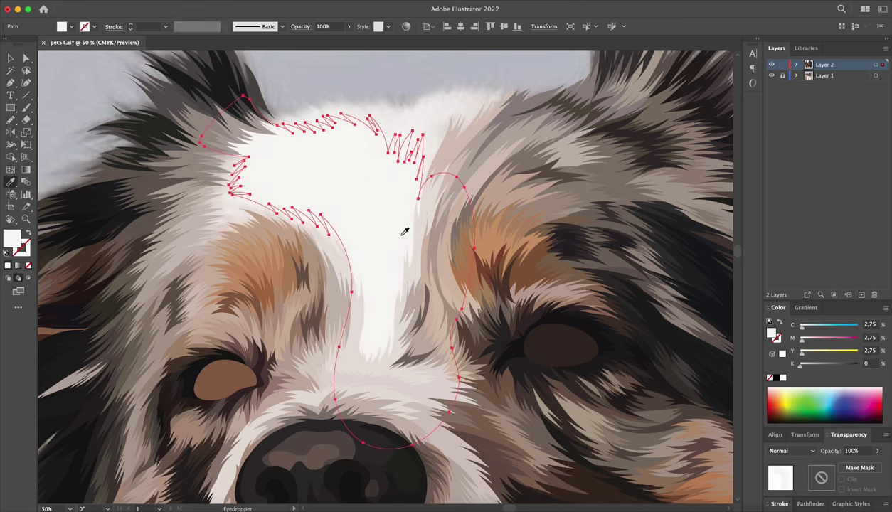
key("ctrl+shift+a")
key("a")
left_click(273, 145)
key("ctrl+shift+a")
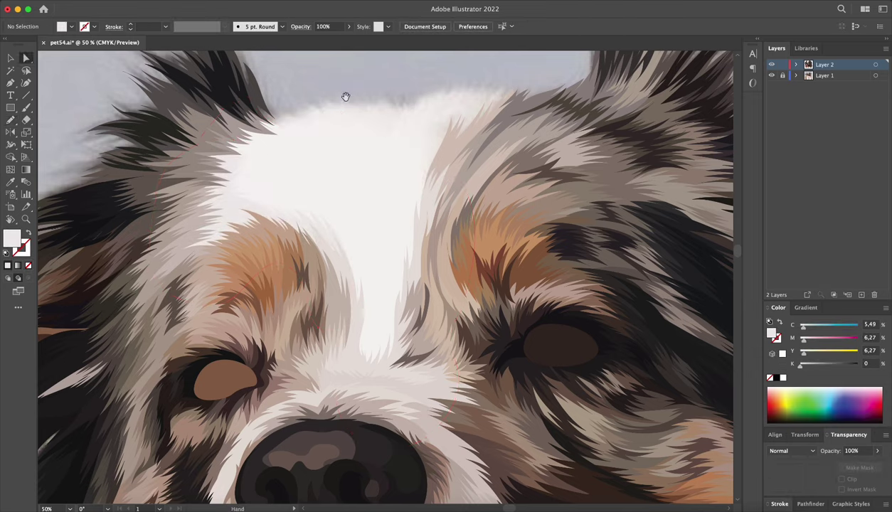
- Draw a closed pointed fur shape along the forehead's top edge
left_click_drag(346, 96, 285, 122)
key("n")
left_click_drag(196, 125, 309, 135)
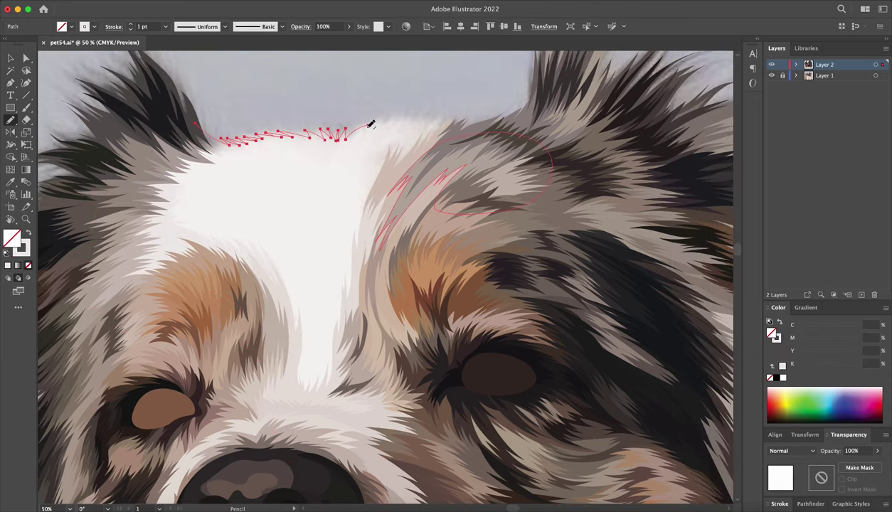
left_click_drag(268, 236, 537, 214)
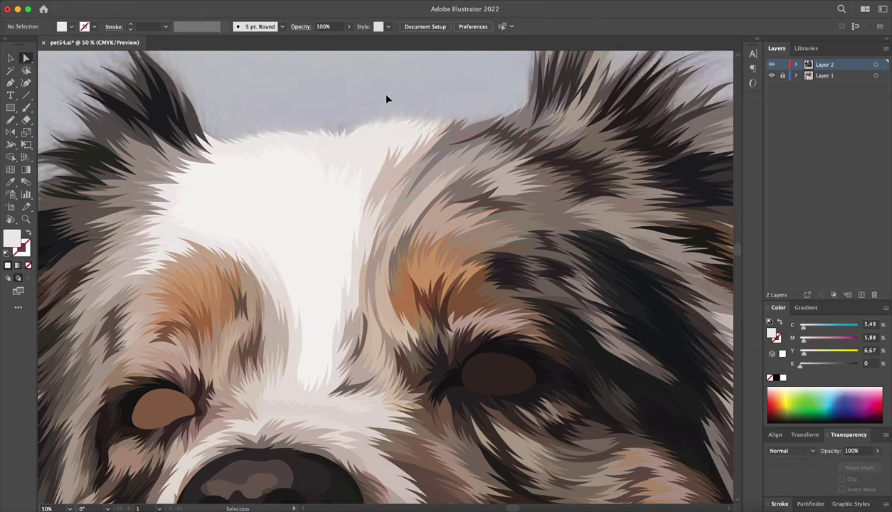
- Check the portrait with the reference photo hidden, save the document, and show the photo again
key("ctrl+0")
left_click(771, 76)
key("ctrl+s")
left_click(771, 76)
key("ctrl+plus")
key("ctrl+plus")
key("ctrl+plus")
key("ctrl+plus")
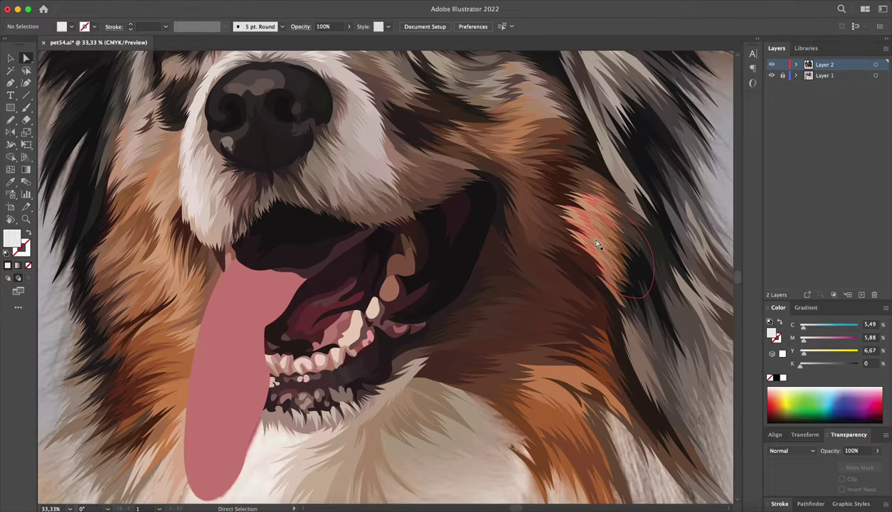
- Draw a zigzag fur shape on the chest below the mouth and fill it with sampled beige
scroll(569, 213, "down", 10)
scroll(448, 181, "down", 5)
key("n")
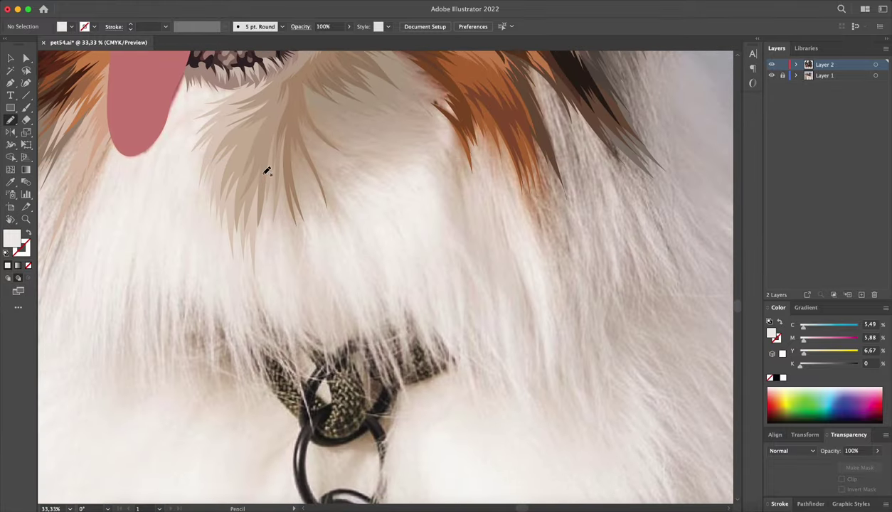
left_click_drag(332, 209, 289, 164)
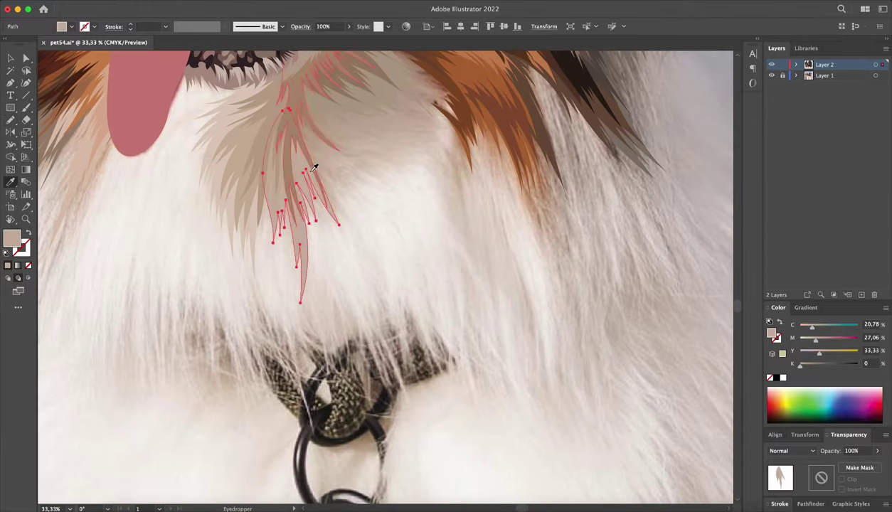
key("ctrl+s")
key("shift+h")
left_click_drag(444, 175, 413, 114)
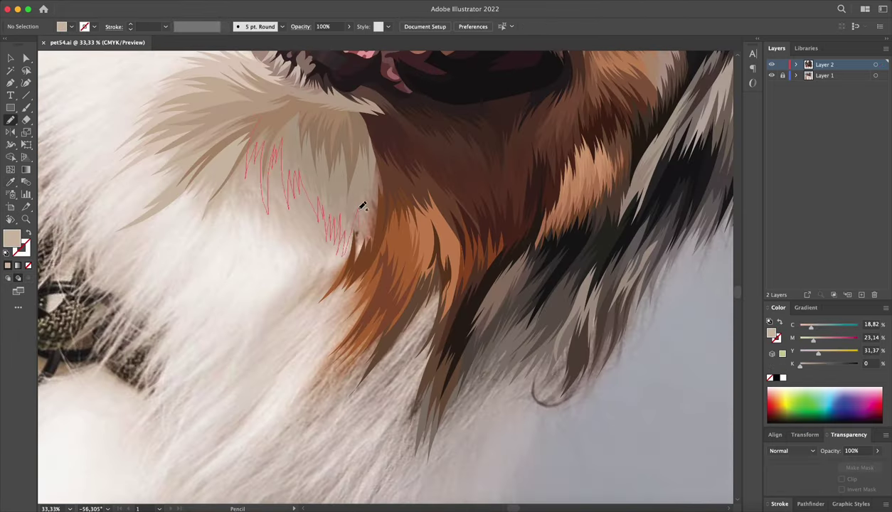
left_click_drag(379, 264, 257, 123)
key("i")
left_click(294, 153)
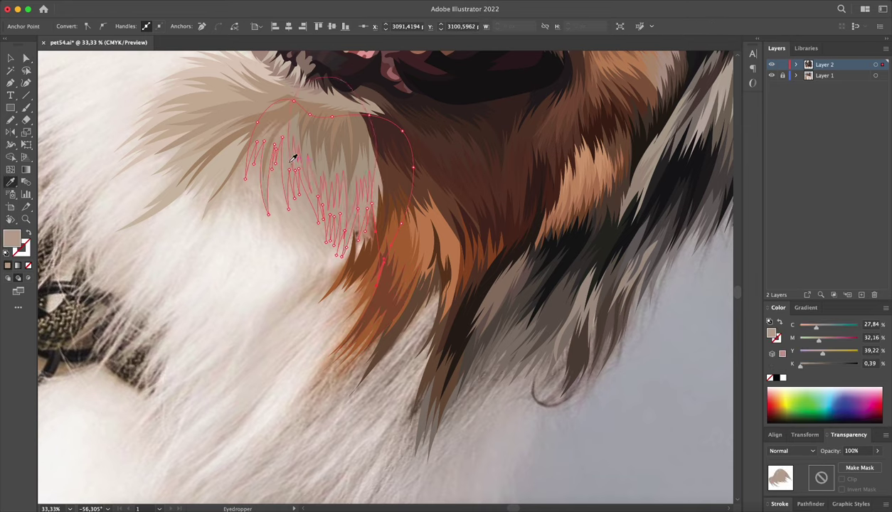
key("ctrl+shift+a")
- Add another beige zigzag fur clump on the chest
key("n")
key("ctrl+equal")
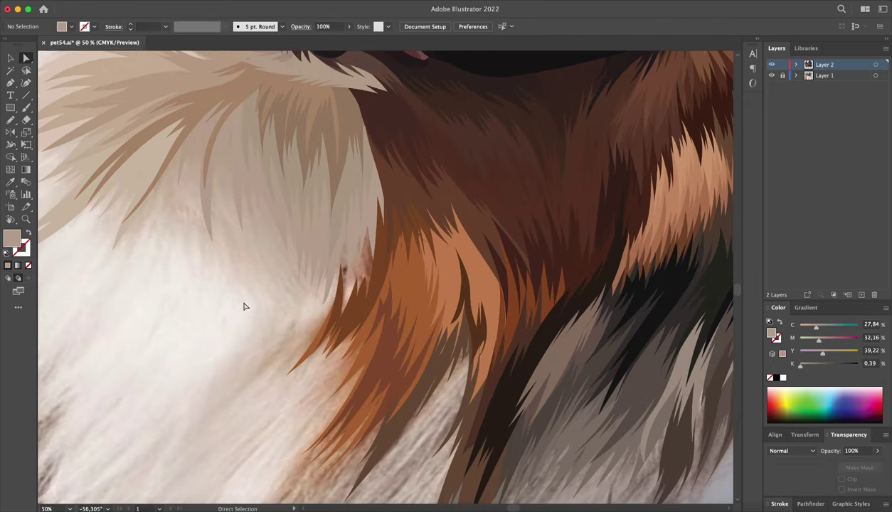
left_click_drag(495, 223, 585, 200)
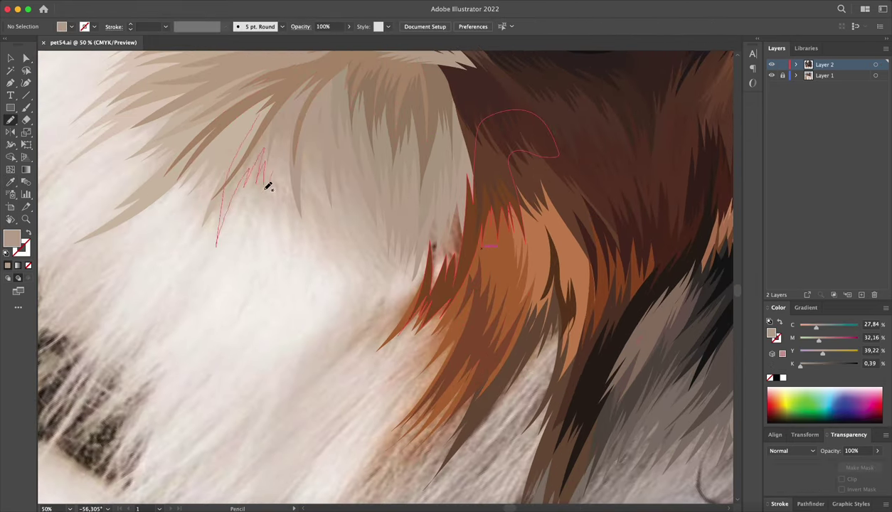
left_click_drag(320, 194, 374, 261)
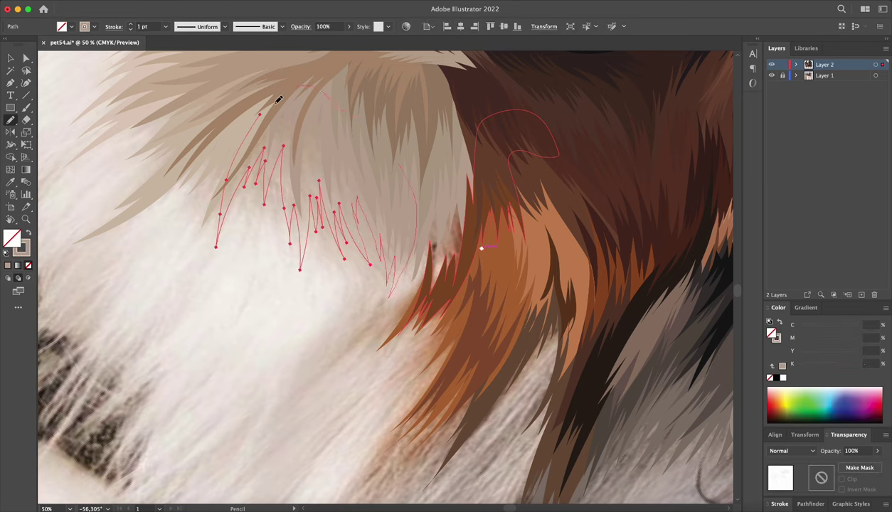
key("shift+x")
key("ctrl+shift+a")
key("a")
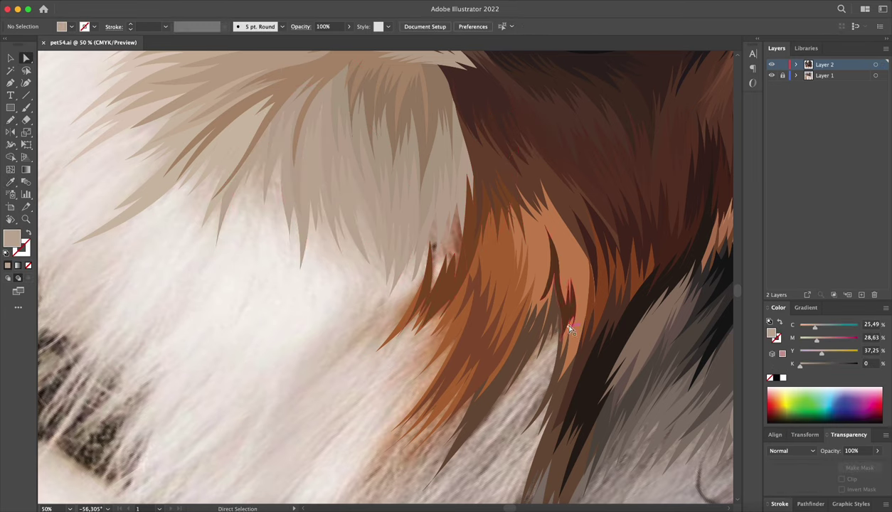
- Sample brown from the orange fur and draw brown strands along the dark fur edge
key("i")
left_click(458, 229)
key("n")
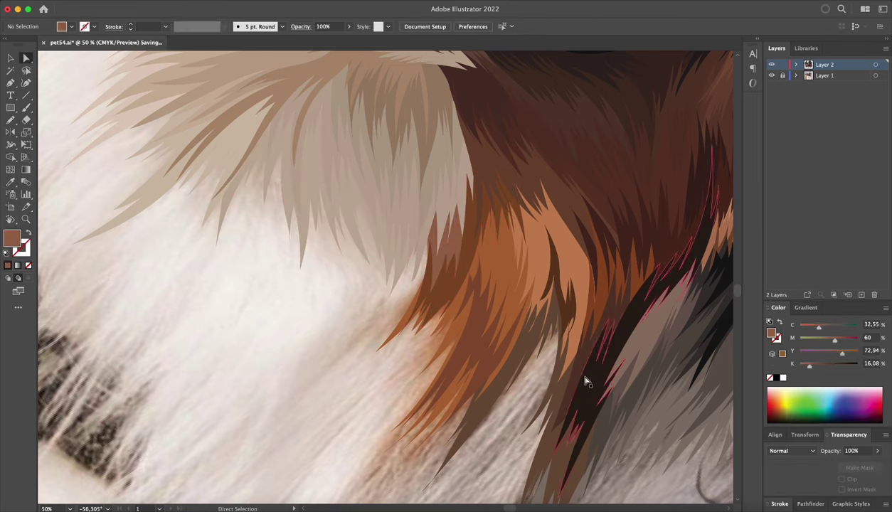
left_click_drag(300, 183, 317, 236)
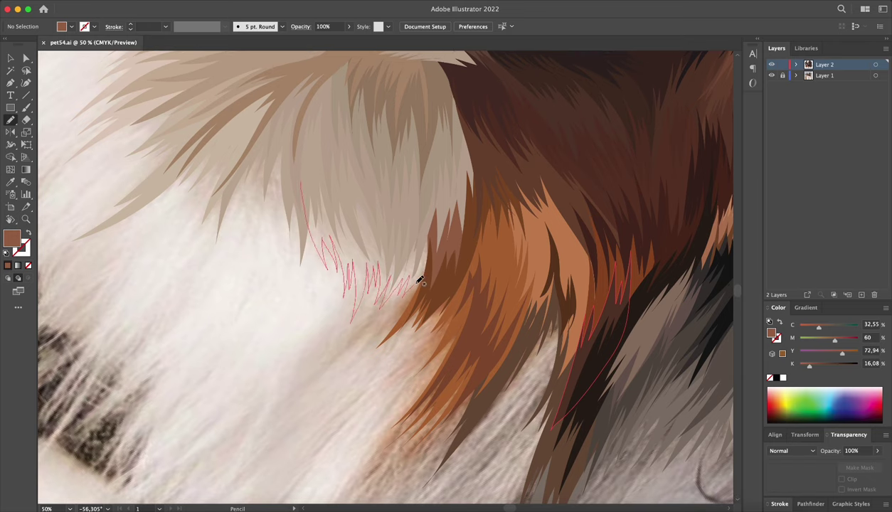
left_click_drag(420, 280, 422, 281)
- Draw another beige zigzag fur clump nearby
scroll(241, 167, "up", 2)
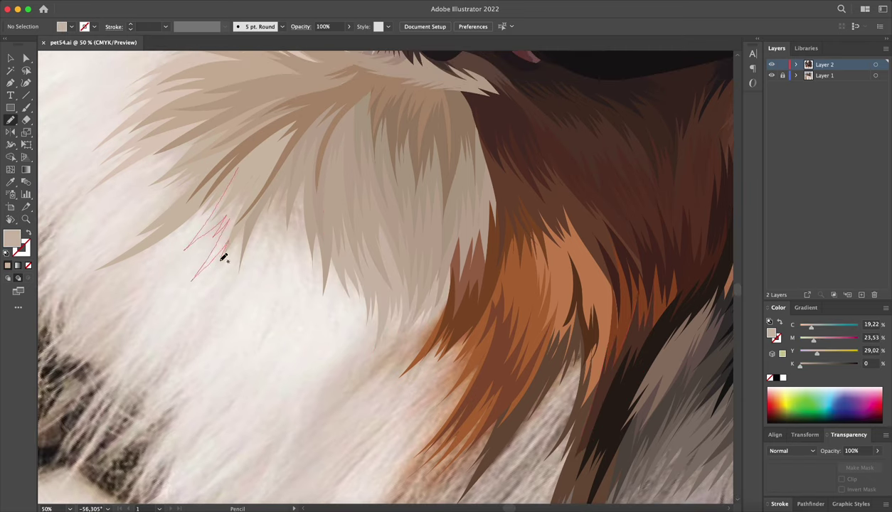
left_click_drag(224, 258, 263, 243)
left_click(305, 192)
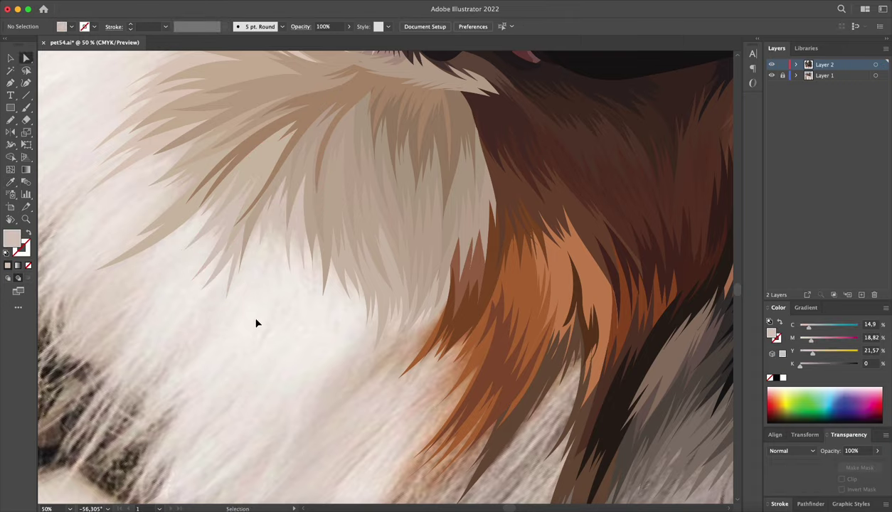
key("n")
scroll(255, 319, "up", 3)
scroll(399, 267, "down", 2)
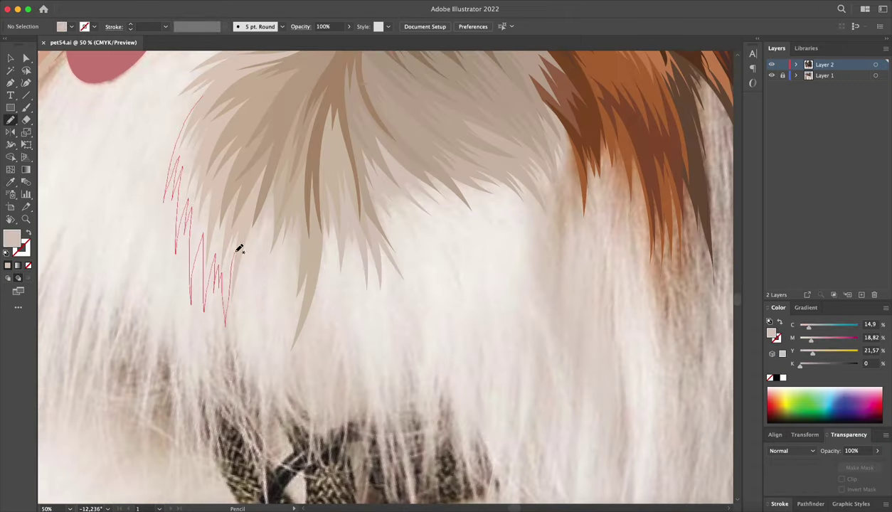
- Draw zigzag fur clumps on the left chest and beside the tongue, filled with sampled beige
left_click_drag(239, 249, 270, 194)
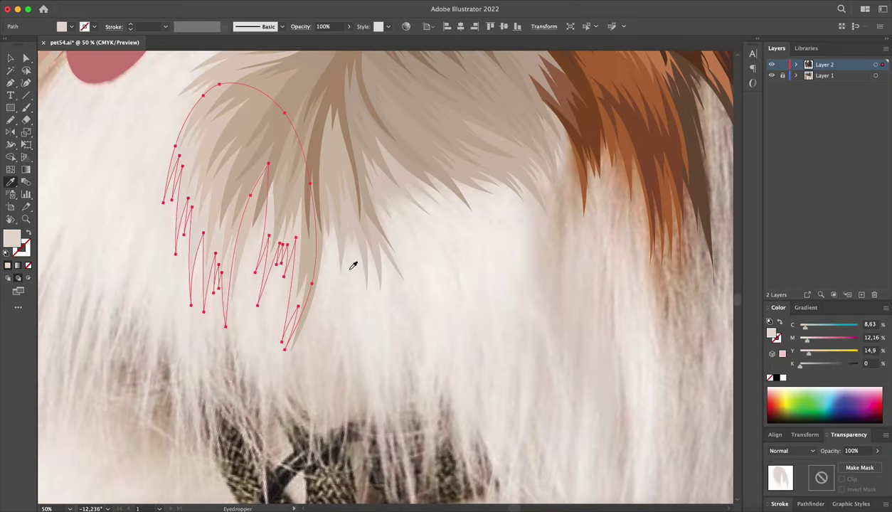
key("ctrl+shift+a")
left_click_drag(443, 263, 424, 227)
left_click_drag(260, 303, 261, 124)
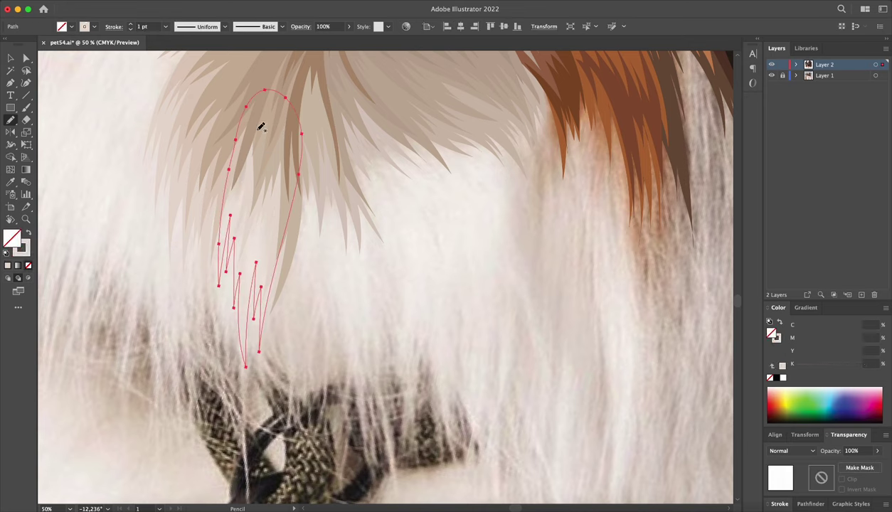
left_click_drag(386, 160, 430, 231)
scroll(463, 224, "down", 1)
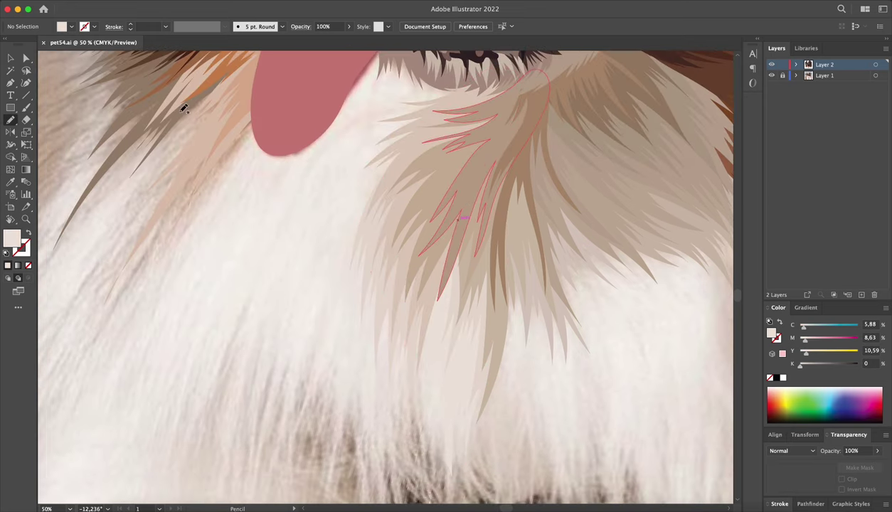
left_click_drag(168, 250, 239, 84)
key("i")
left_click(193, 201)
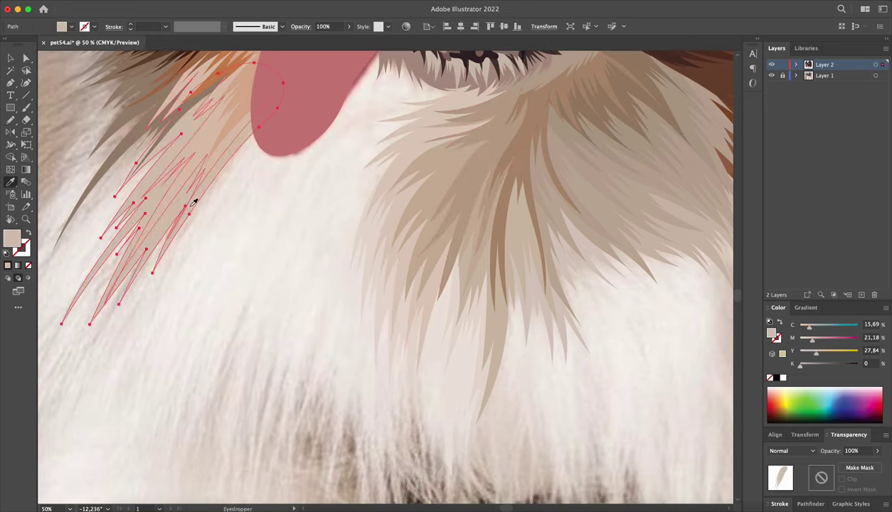
left_click(162, 164)
key("n")
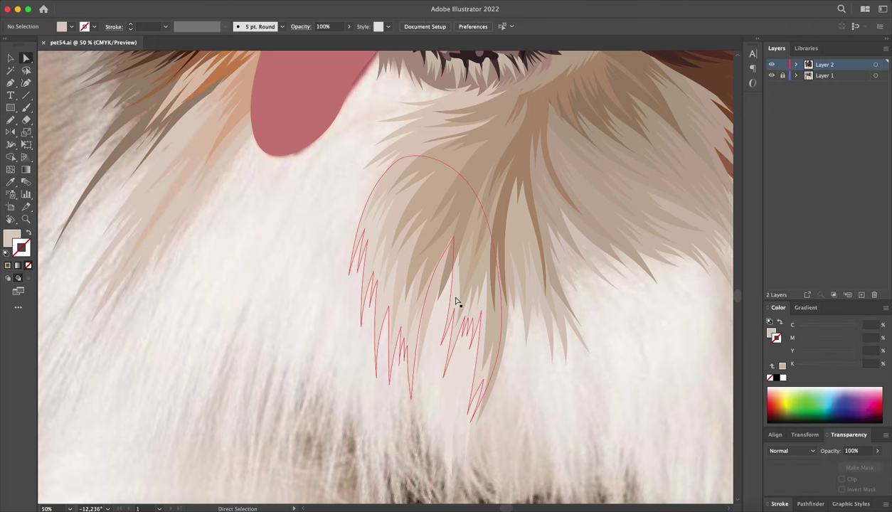
- Draw pointed tan strand clumps reaching into the orange fur near the collar
key("ctrl+minus")
left_click_drag(342, 246, 349, 185)
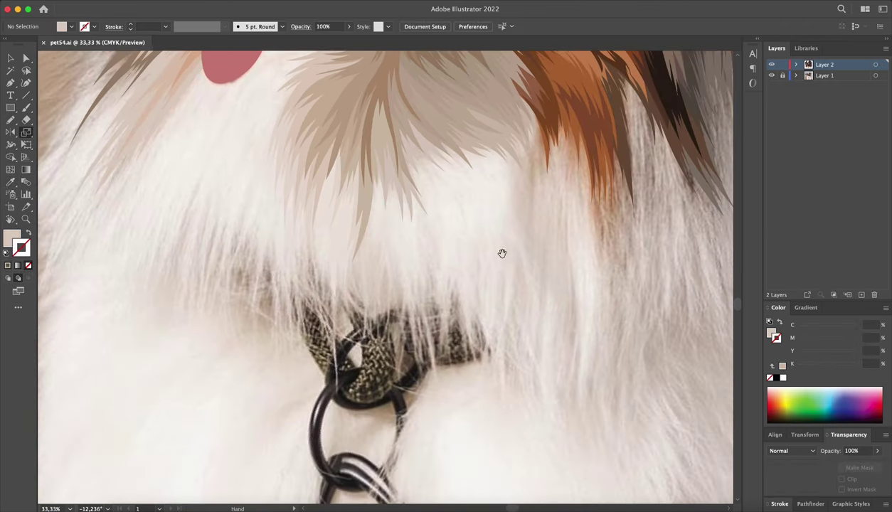
key("ctrl+plus")
scroll(309, 176, "up", 5)
left_click_drag(324, 235, 322, 236)
left_click_drag(330, 132, 368, 169)
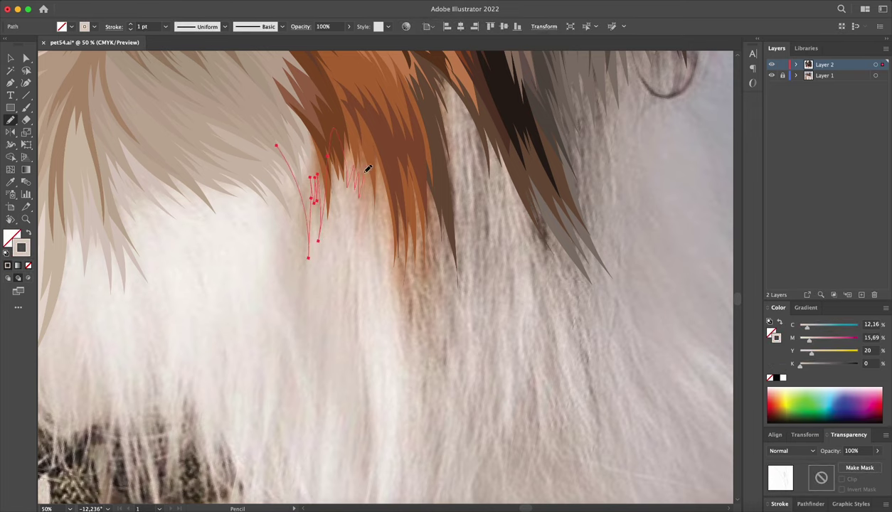
key("ctrl+shift+a")
left_click_drag(303, 226, 238, 158)
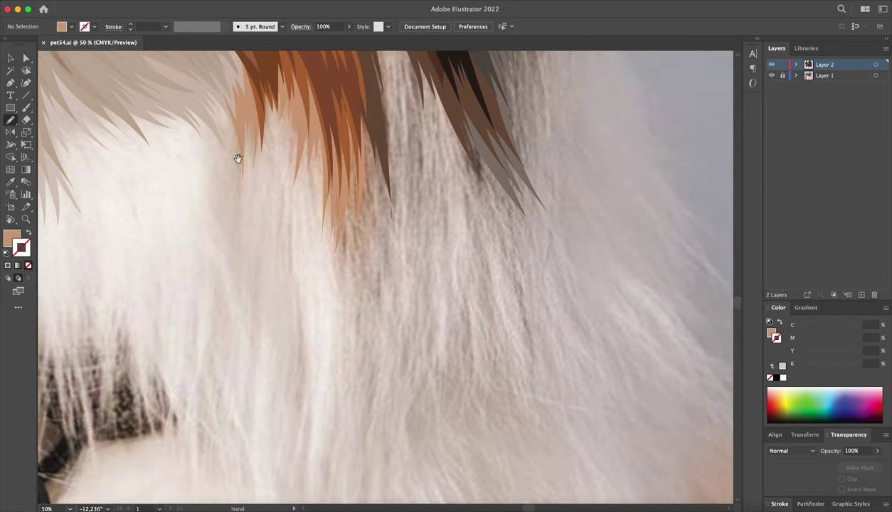
left_click_drag(313, 279, 309, 295)
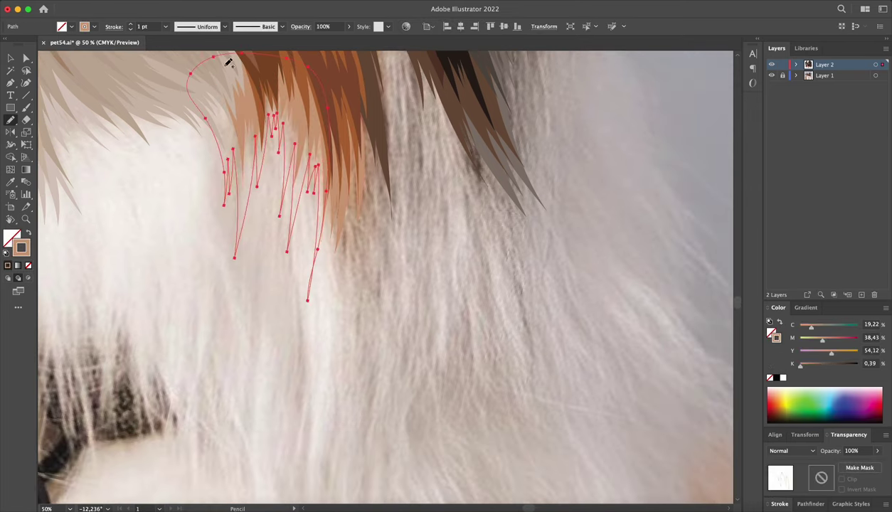
key("ctrl+shift+a")
- Add a cream fur strand clump on the chest
left_click_drag(260, 333, 310, 354)
key("ctrl+minus")
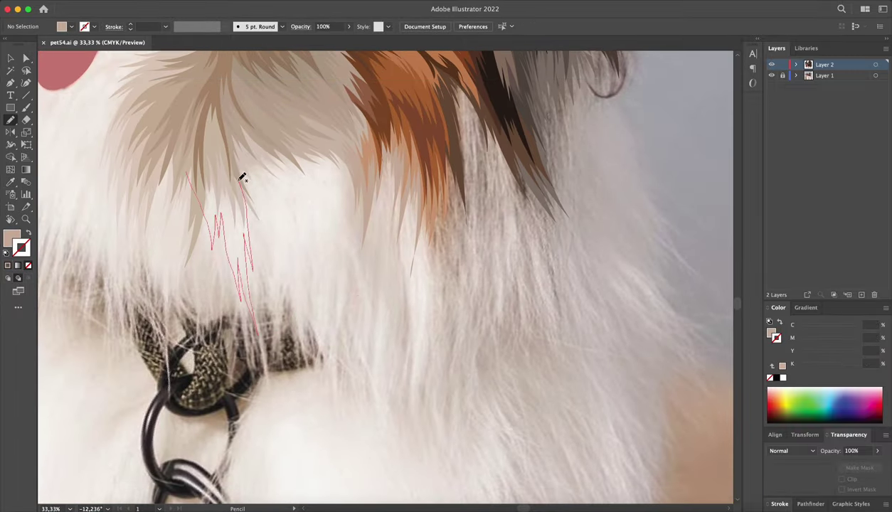
left_click_drag(242, 178, 240, 189)
key("ctrl+shift+a")
scroll(284, 214, "down", 2)
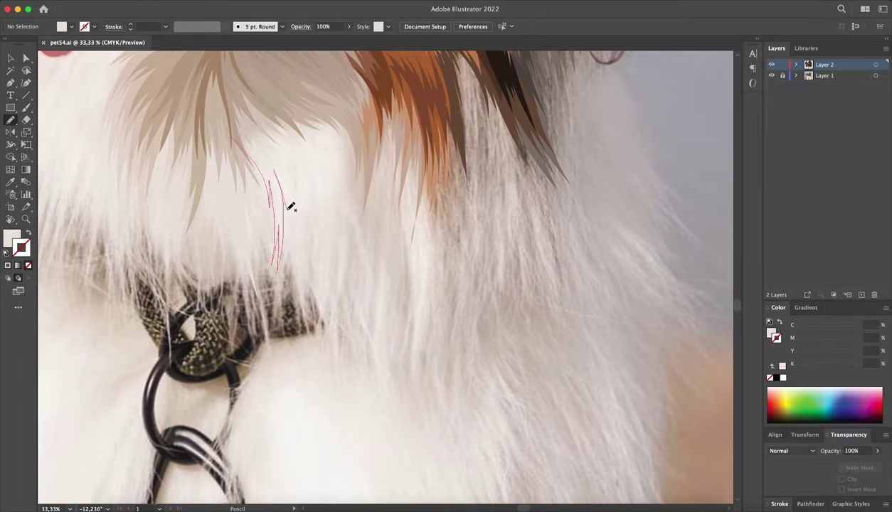
left_click_drag(291, 207, 299, 129)
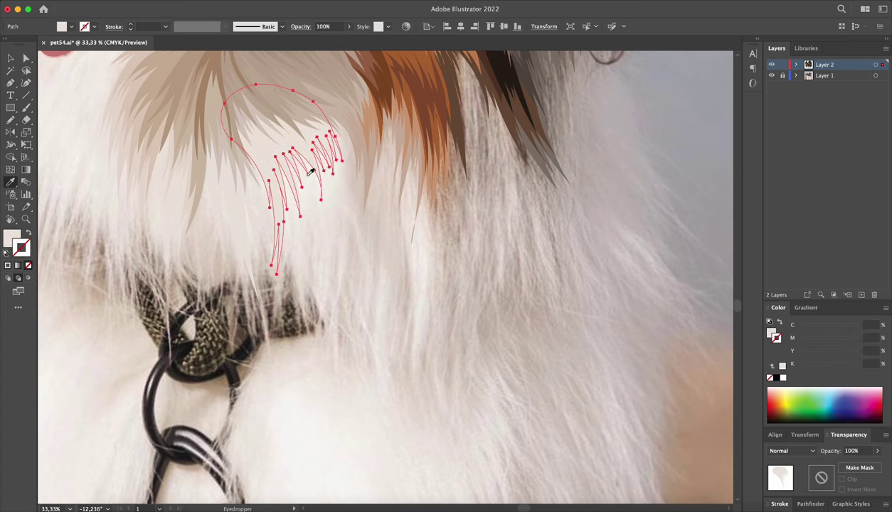
key("ctrl+shift+a")
left_click_drag(214, 193, 229, 175)
key("ctrl+shift+a")
- Draw a long cream strand clump running down toward the collar
scroll(225, 215, "down", 1)
left_click_drag(225, 214, 285, 292)
left_click_drag(188, 132, 146, 277)
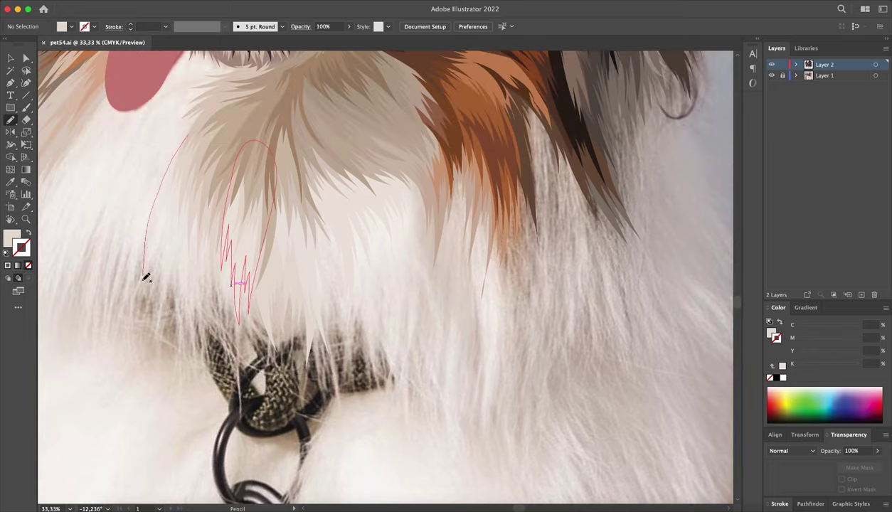
left_click_drag(234, 256, 204, 223)
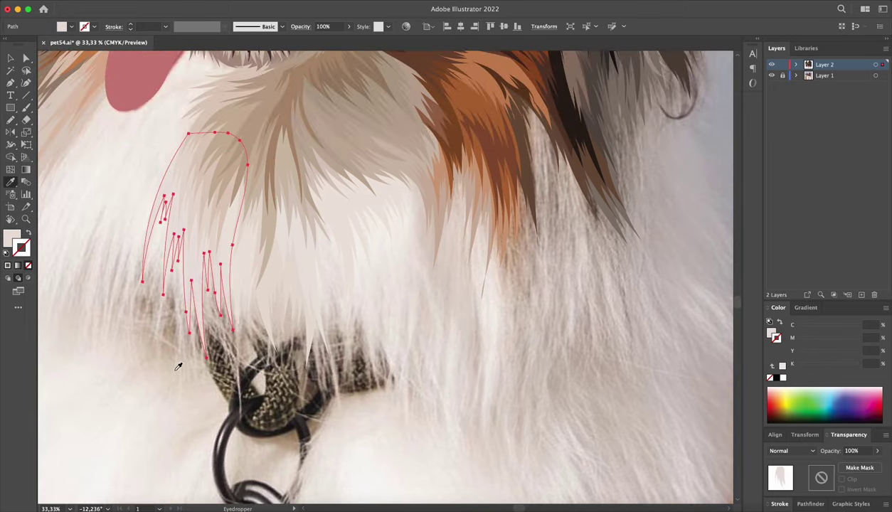
key("ctrl+shift+a")
key("n")
scroll(178, 306, "up", 2)
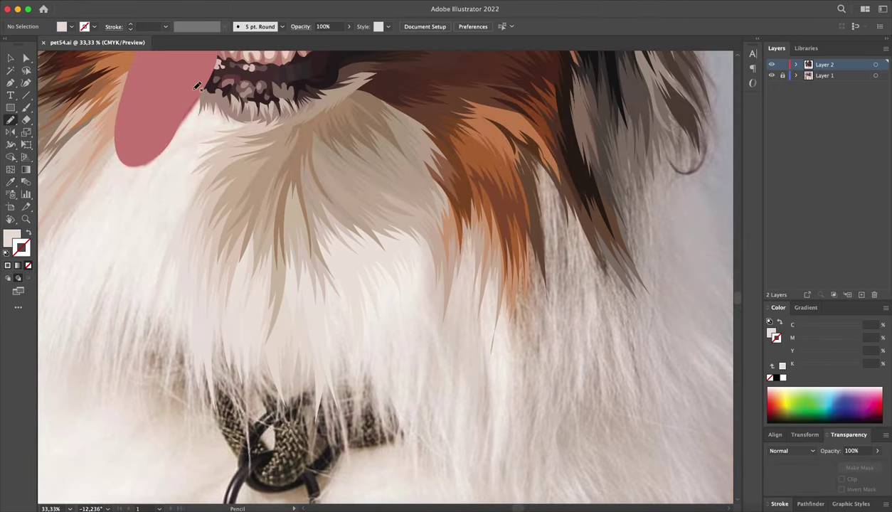
key("ctrl+shift+a")
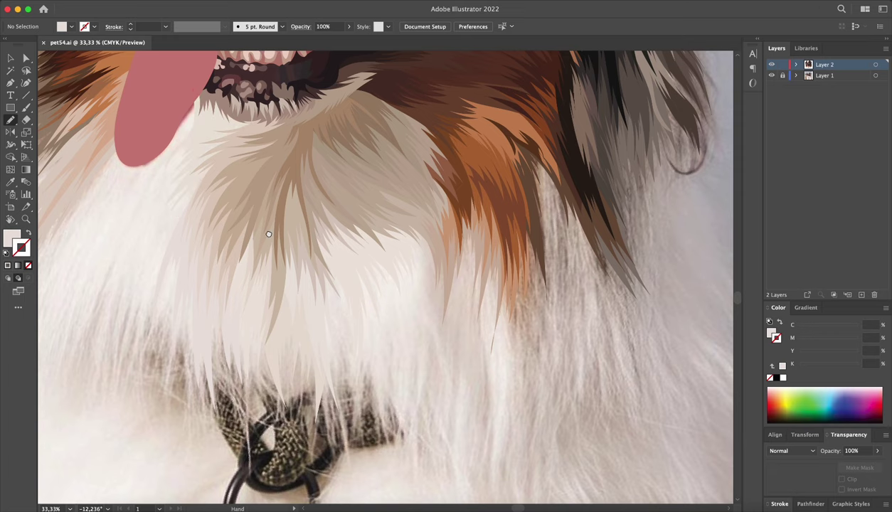
scroll(267, 233, "down", 1)
- Add light strands below the tongue and a cream clump under the tan fur
left_click_drag(134, 140, 152, 140)
left_click_drag(167, 195, 168, 197)
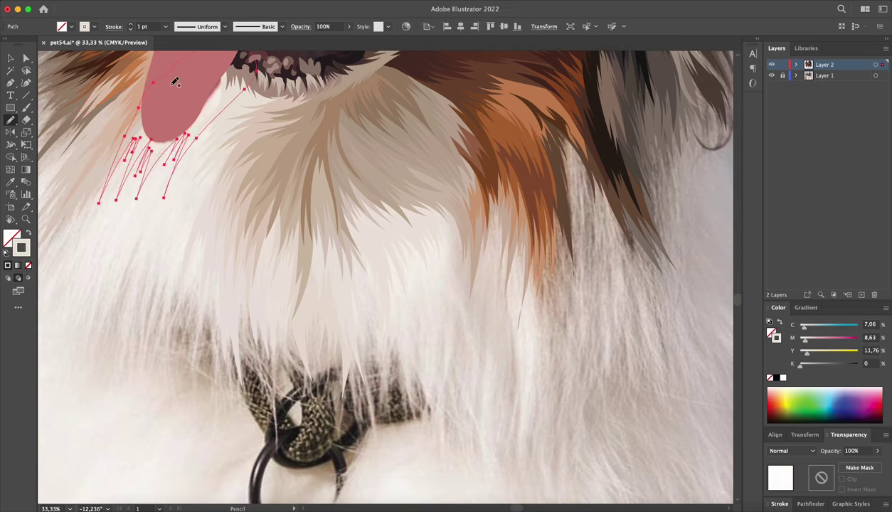
key("ctrl+shift+a")
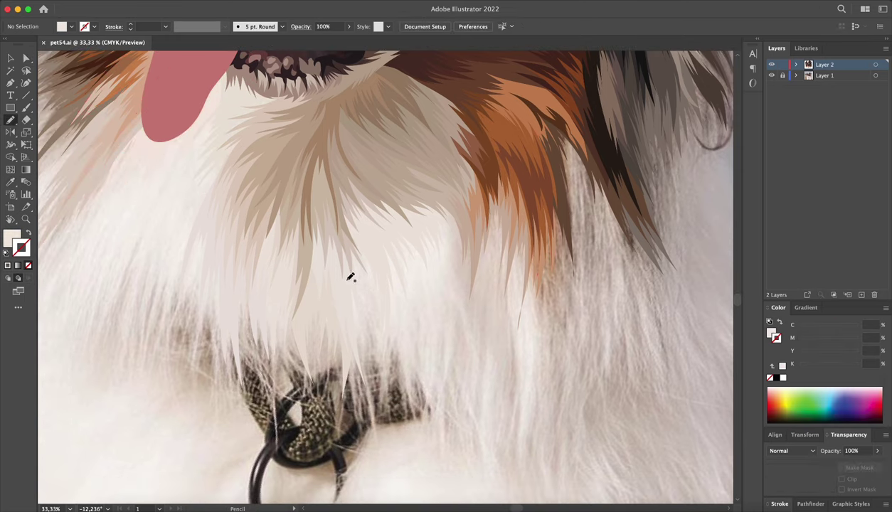
left_click_drag(402, 315, 433, 324)
left_click_drag(361, 206, 341, 265)
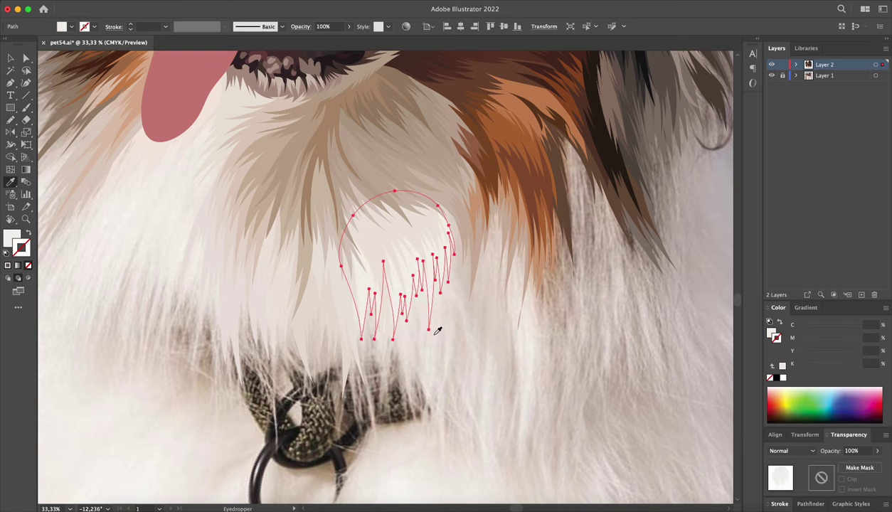
key("Delete")
- Draw cream strands beside the orange fur down the chest, then view the whole portrait
scroll(478, 323, "down", 3)
scroll(491, 242, "right", 3)
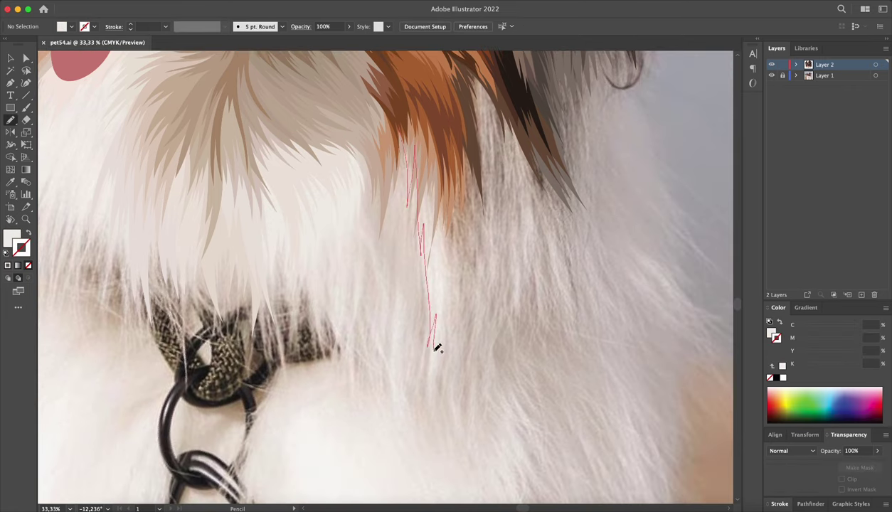
left_click_drag(410, 116, 411, 135)
left_click_drag(431, 179, 449, 219)
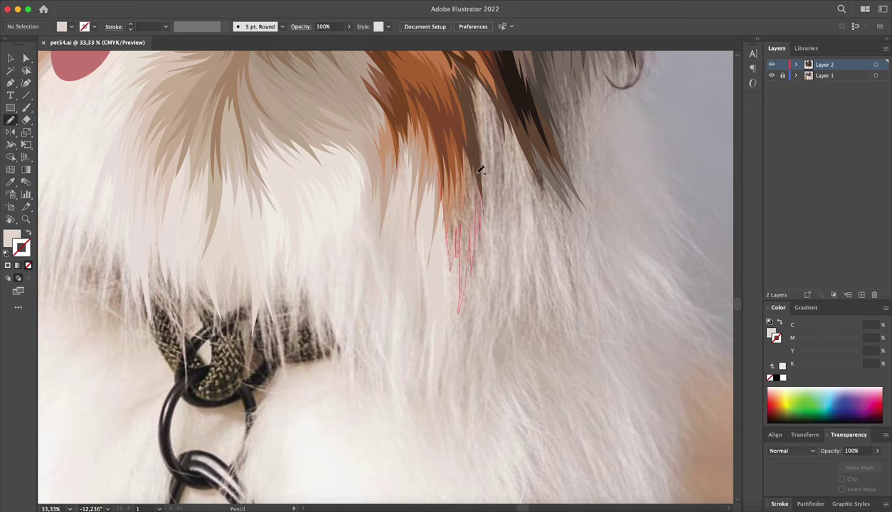
left_click_drag(479, 171, 467, 96)
key("ctrl+0")
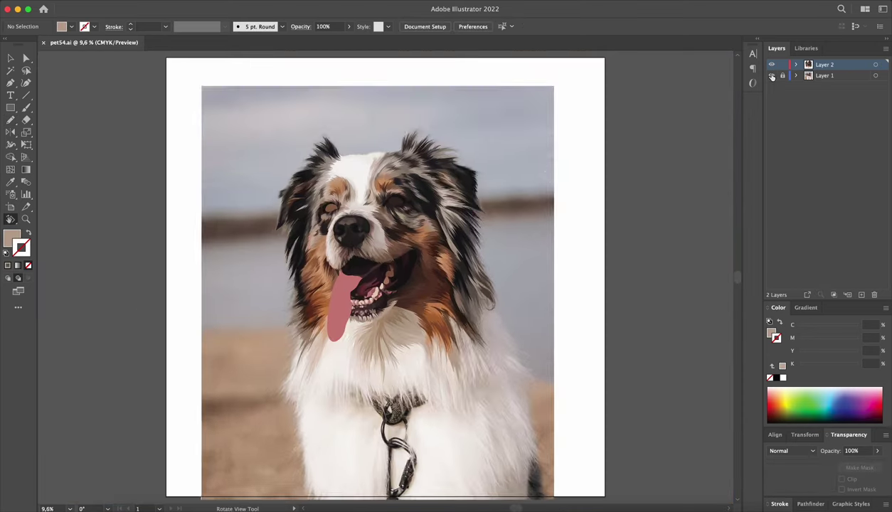
- Pen-trace the first collar-ring piece and give it a solid black fill
left_click(772, 76)
left_click(772, 75)
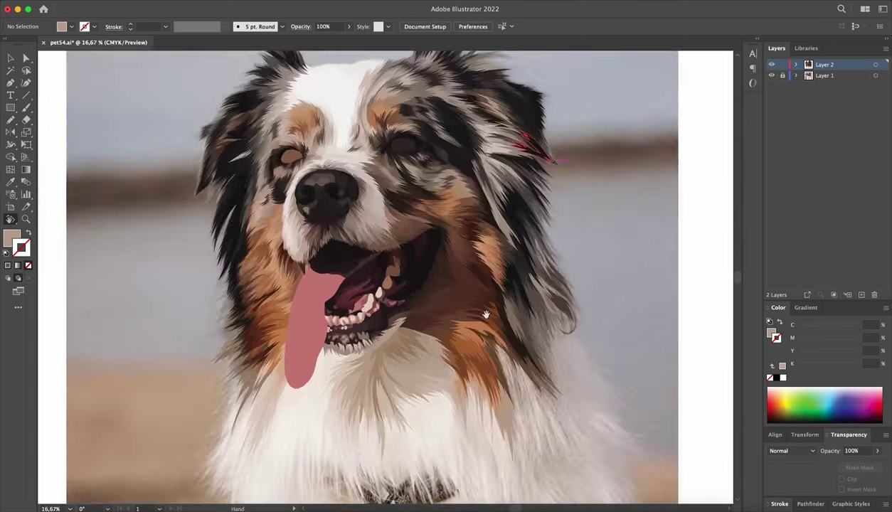
scroll(468, 193, "up", 5)
key("p")
left_click(373, 150)
left_click_drag(592, 189, 581, 163)
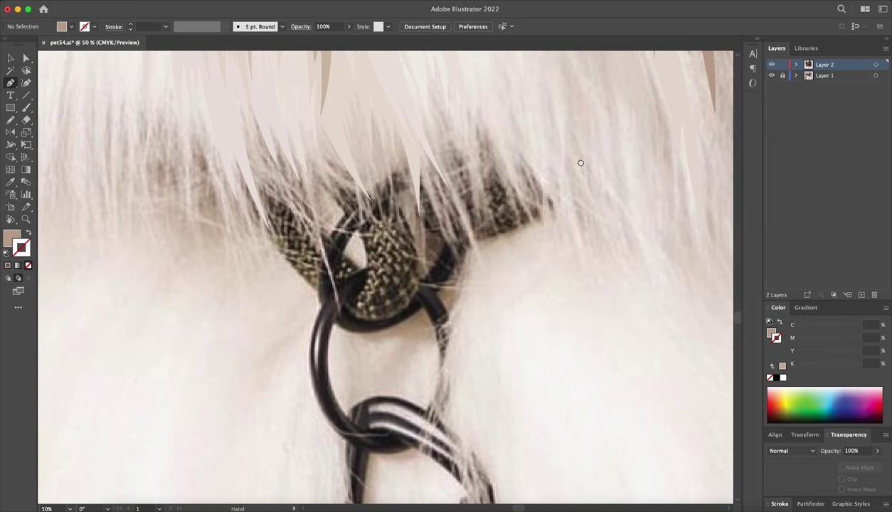
left_click(355, 299)
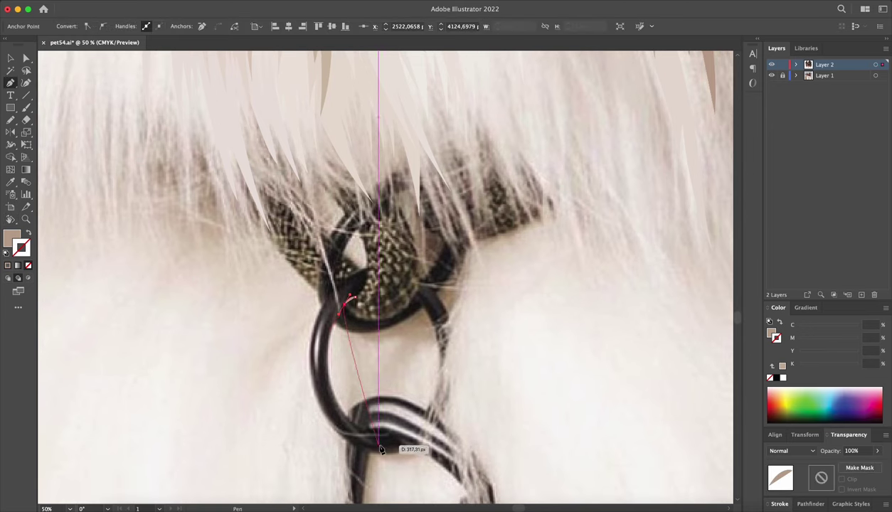
left_click_drag(386, 430, 482, 444)
scroll(493, 311, "down", 1)
key("shift+x")
scroll(386, 377, "down", 2)
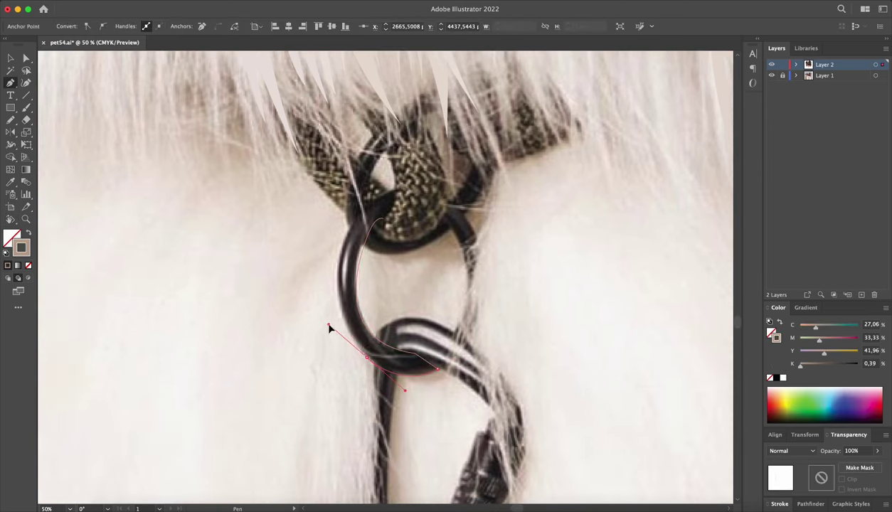
left_click_drag(395, 191, 427, 197)
left_click(374, 224)
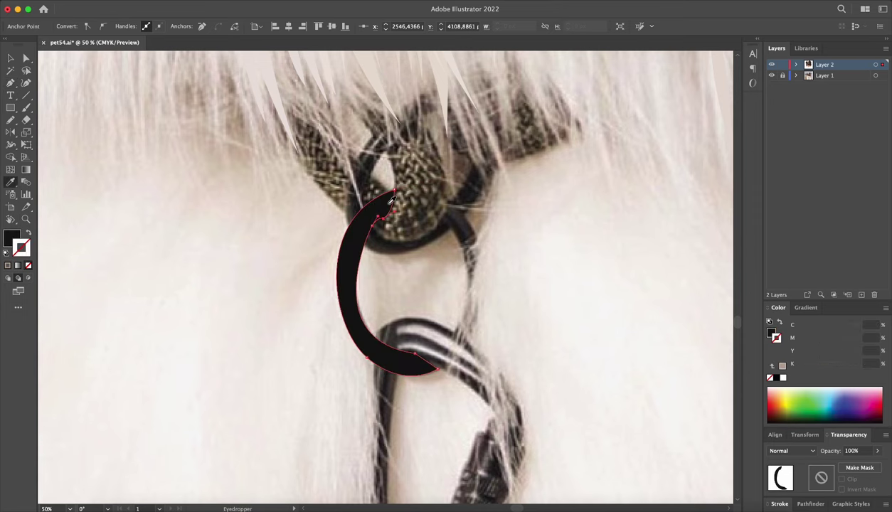
key("ctrl+shift+a")
- Trace the ring's upper piece with the Pen and fill it black
scroll(452, 288, "up", 1)
left_click(363, 264)
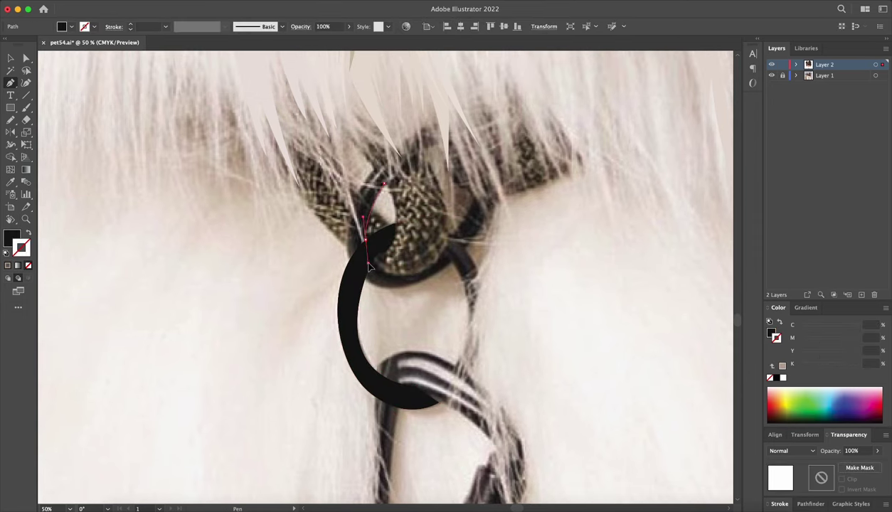
key("shift+x")
left_click(365, 242)
left_click(332, 212)
left_click(376, 173)
left_click_drag(386, 186, 394, 191)
key("shift+x")
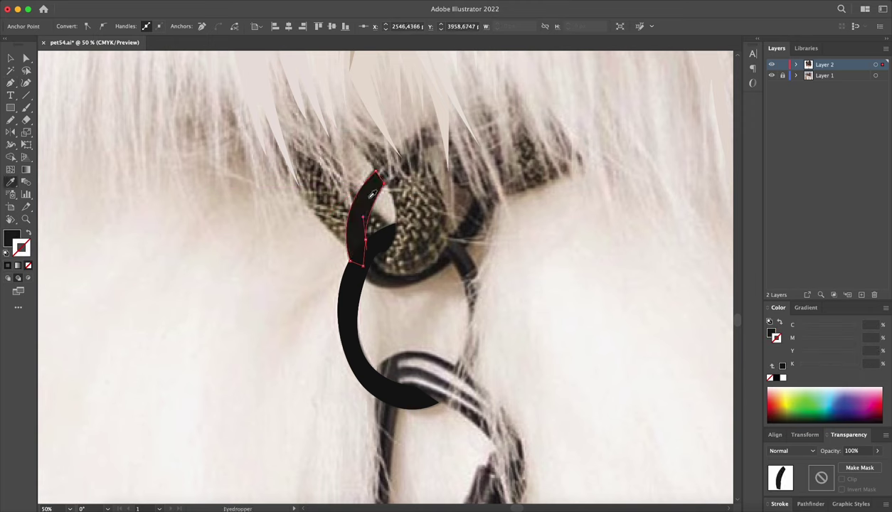
key("ctrl+shift+a")
- Trace the ring's right side as a closed black shape
key("n")
scroll(512, 235, "down", 1)
key("p")
left_click(459, 183)
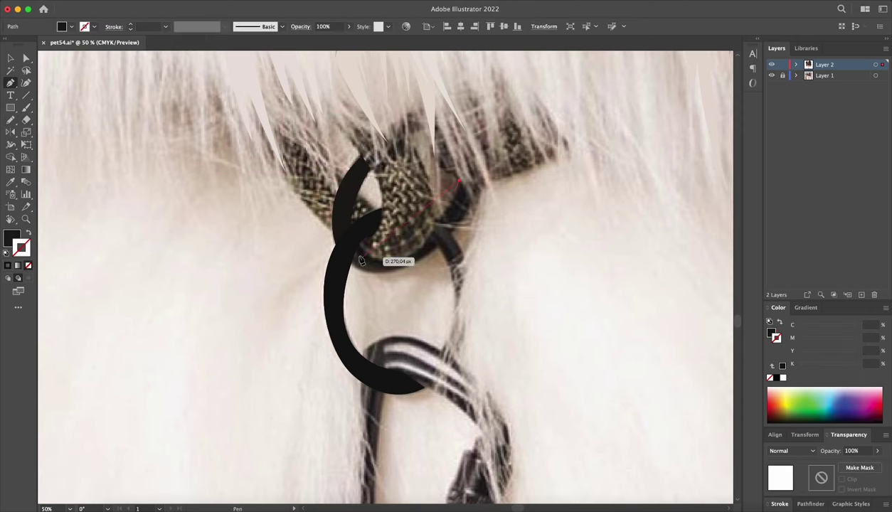
left_click_drag(310, 187, 475, 192)
key("shift+x")
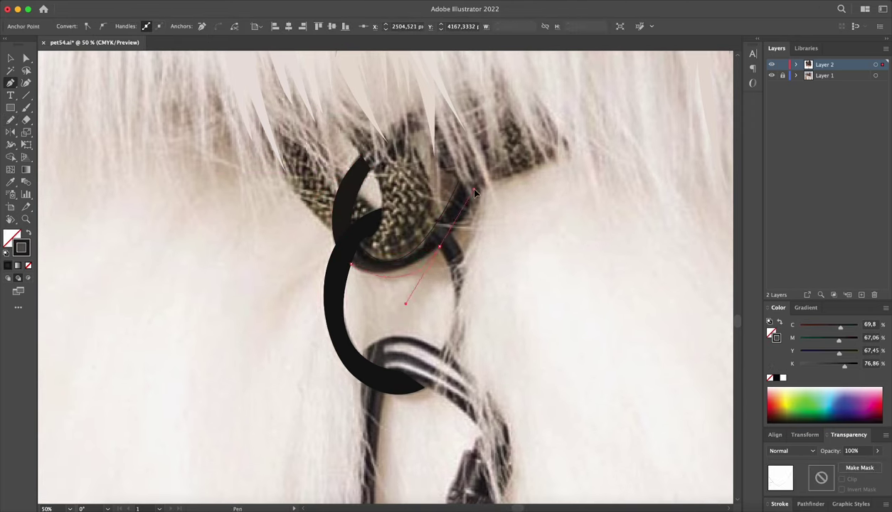
left_click(449, 265)
left_click(463, 257)
left_click(452, 233)
left_click(458, 184)
key("shift+x")
key("a")
left_click(528, 243)
- Start outlining the striped rope edge over the ring toward the carabiner
scroll(530, 234, "down", 5)
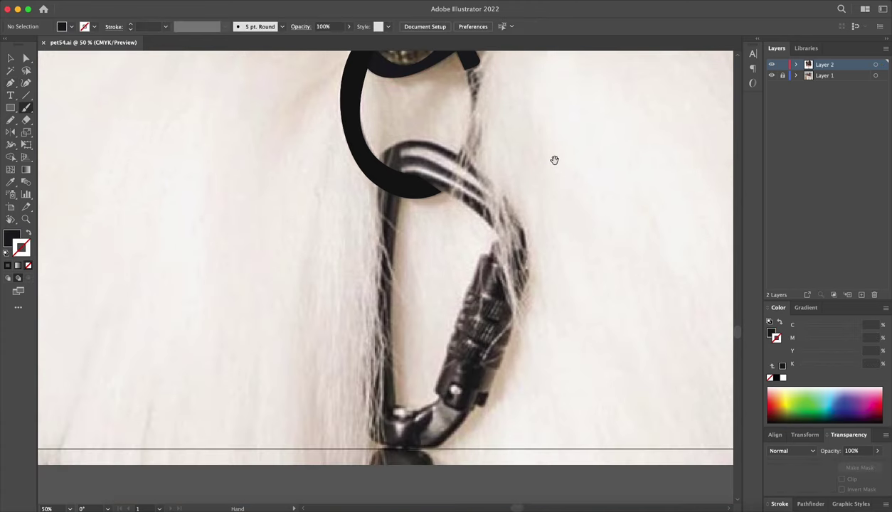
left_click_drag(554, 168, 600, 269)
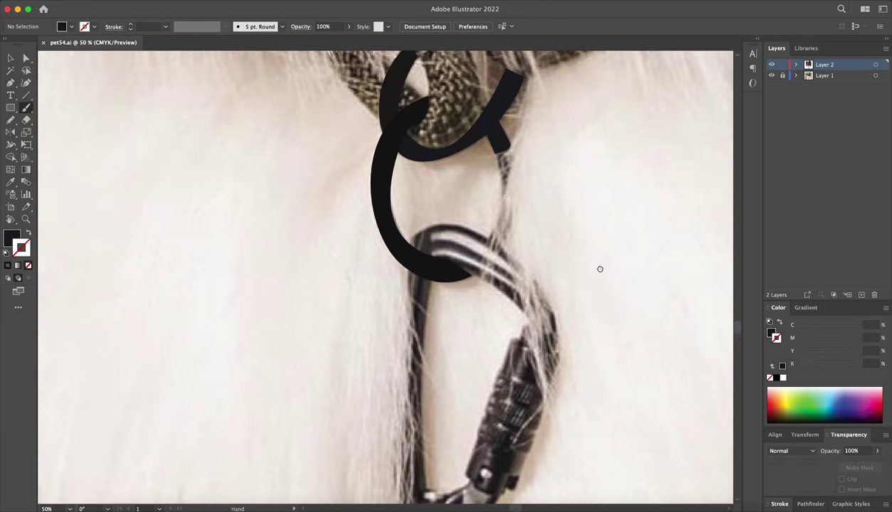
left_click(400, 237)
left_click_drag(504, 252, 573, 254)
scroll(541, 242, "down", 2)
scroll(491, 249, "up", 1)
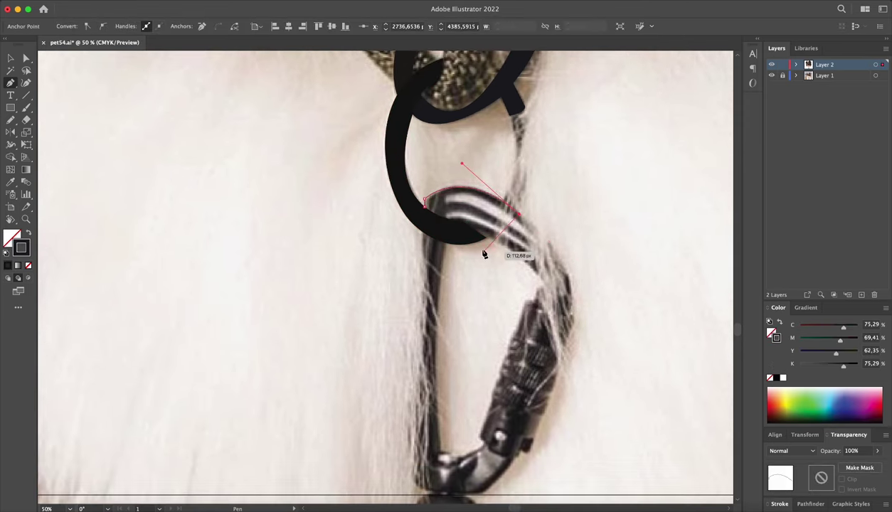
left_click(432, 232)
left_click_drag(471, 241, 471, 242)
- Extend the outline along the carabiner body and fill it solid black
scroll(471, 242, "down", 2)
left_click(530, 259)
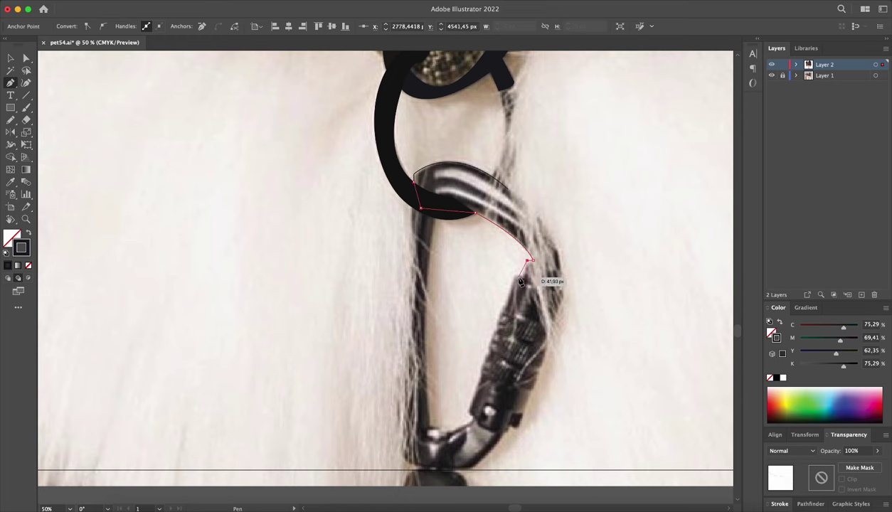
left_click(505, 312)
key("n")
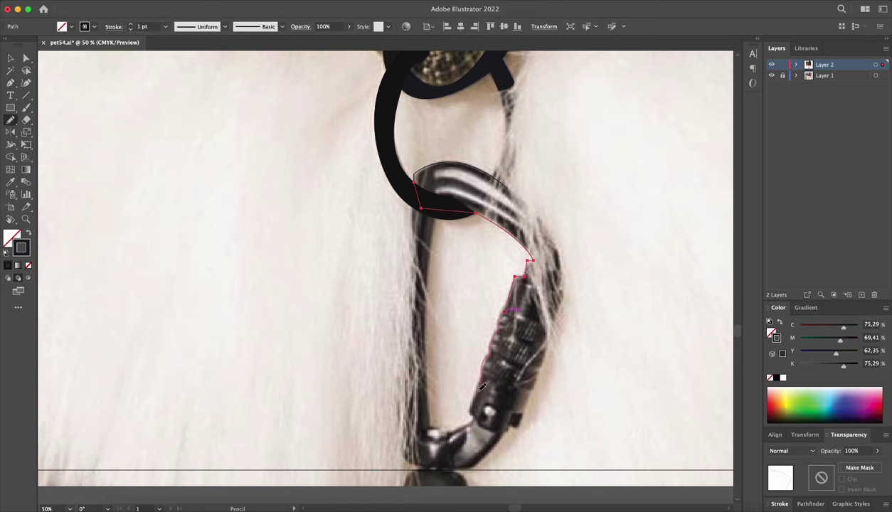
key("b")
scroll(488, 406, "down", 1)
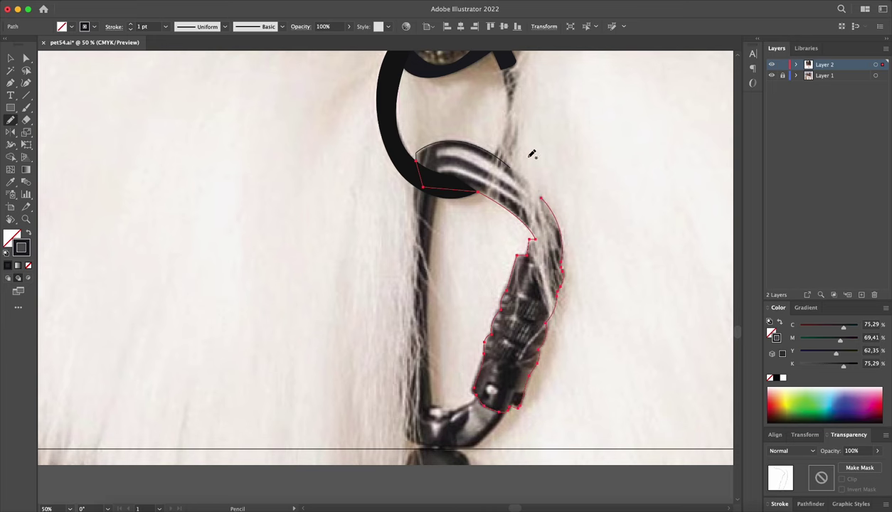
key("shift+x")
key("ctrl+shift+a")
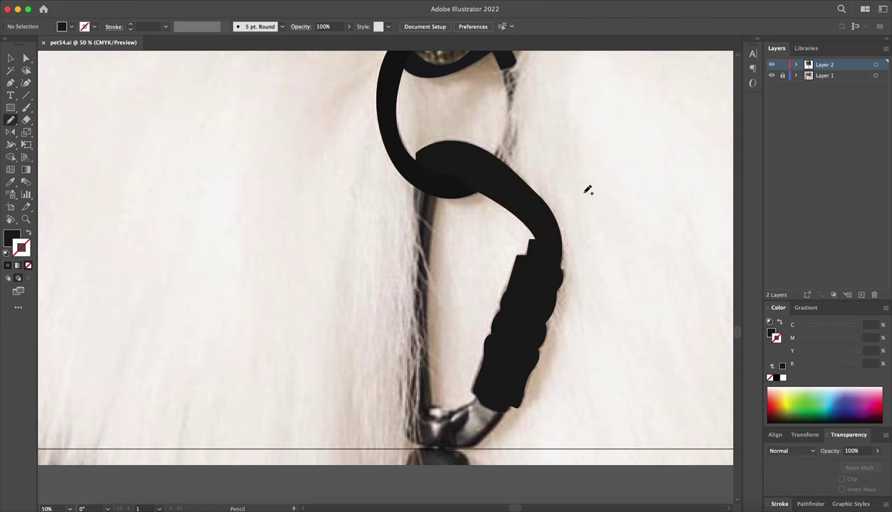
- Place Pen anchors along the carabiner's lower hook and inner curve
scroll(415, 128, "down", 2)
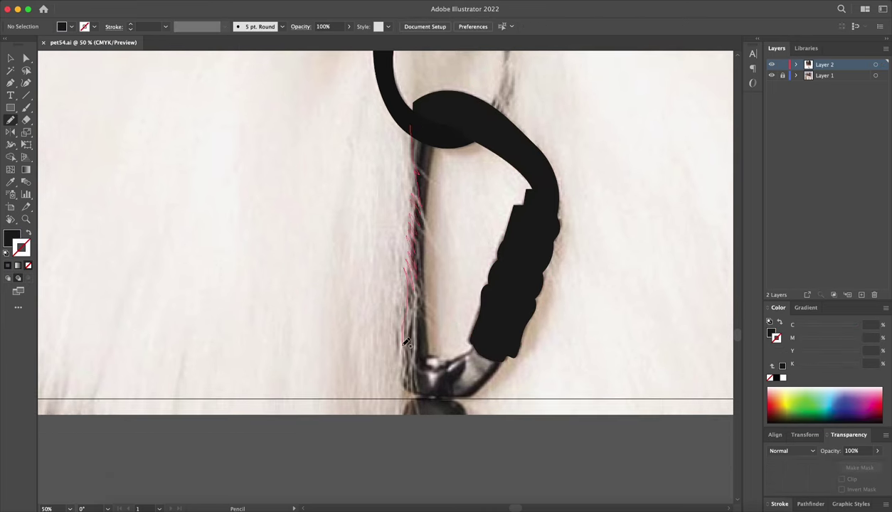
left_click_drag(429, 393, 430, 394)
key("p")
key("shift+x")
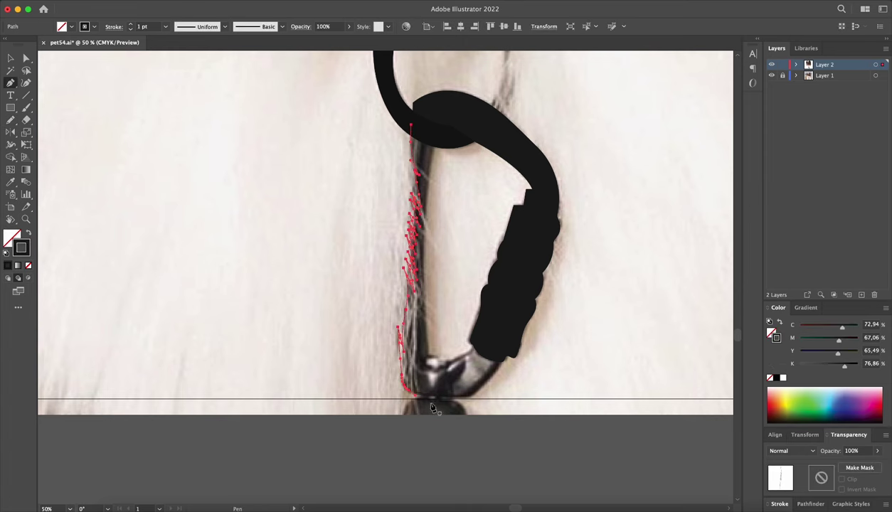
left_click(421, 399)
left_click(464, 399)
left_click(491, 383)
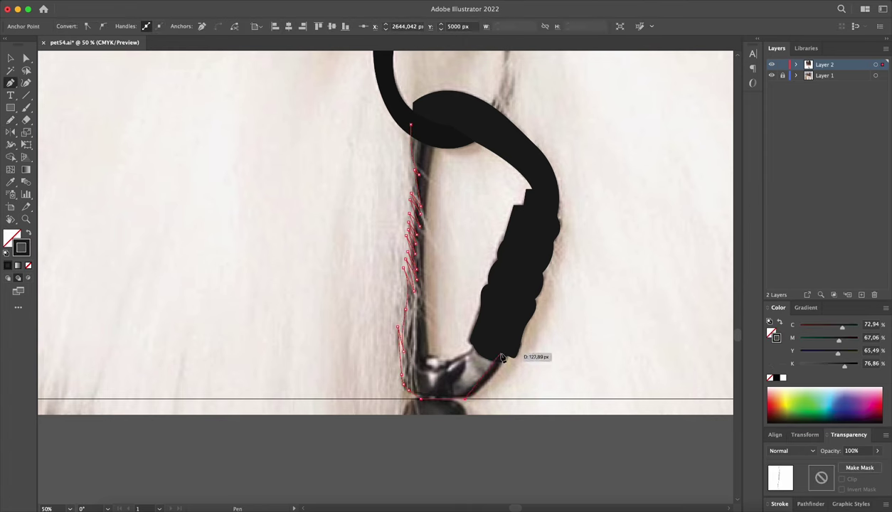
left_click(506, 356)
left_click(494, 334)
left_click(472, 346)
left_click(435, 355)
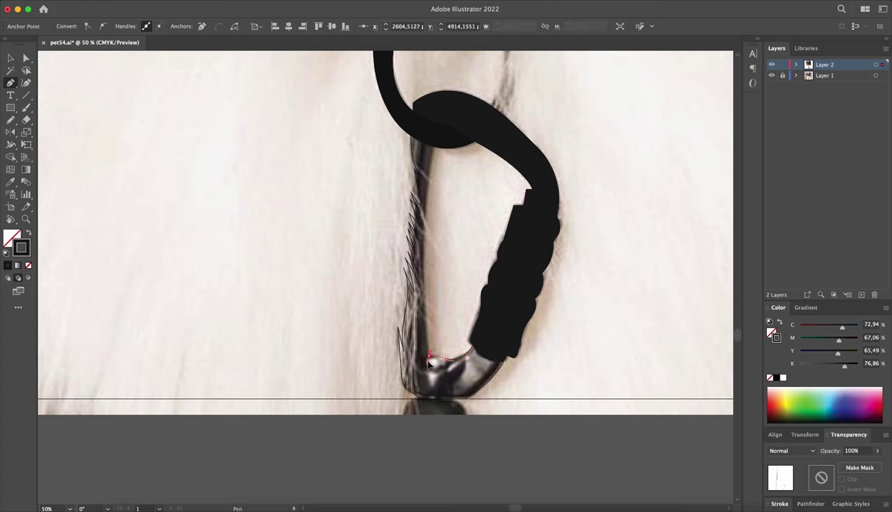
- Close the lower carabiner outline freehand, fill it black, and fit the artboard in view
key("n")
left_click_drag(410, 126, 436, 130)
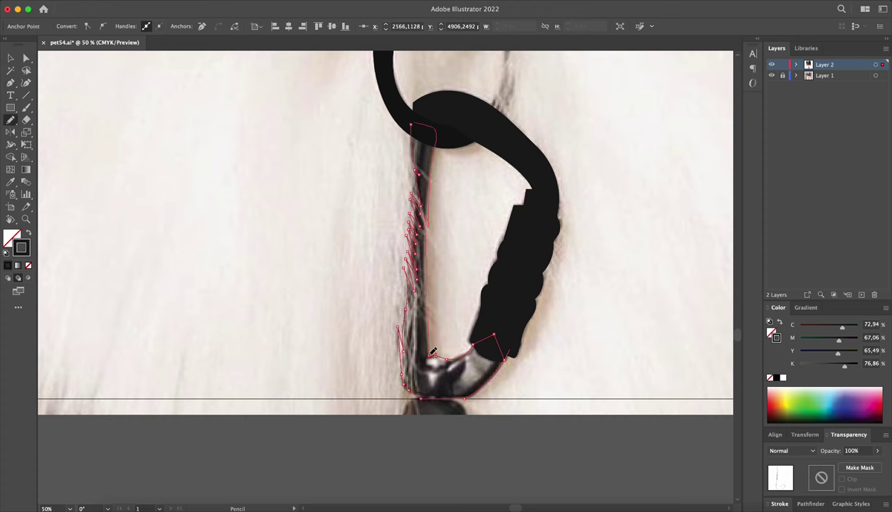
left_click_drag(432, 351, 435, 355)
key("a")
left_click(460, 239)
key("ctrl+0")
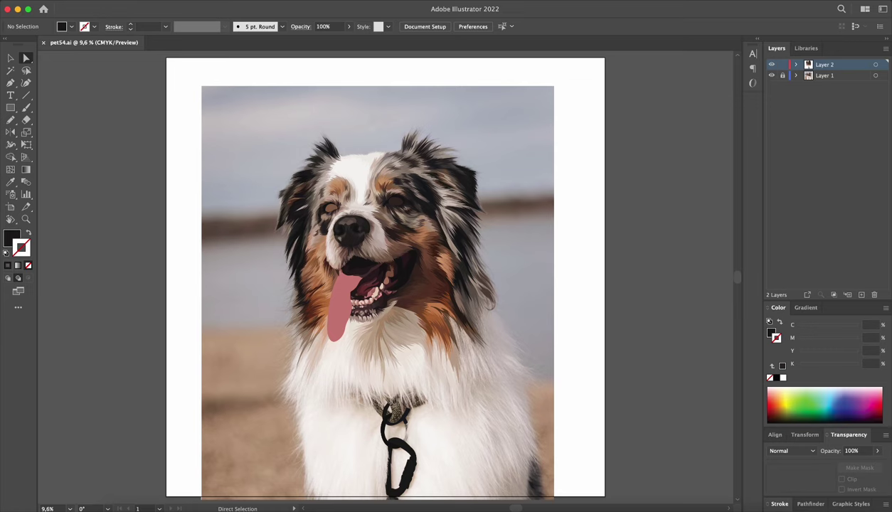
- Pen-trace a collar strap shape along the ring's edge
left_click(771, 75)
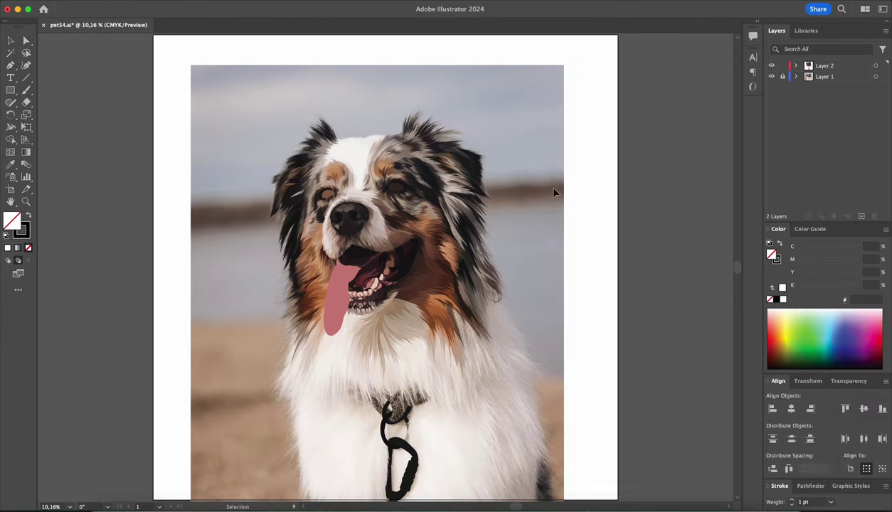
key("ctrl+equal")
key("ctrl+equal")
key("ctrl+equal")
scroll(471, 217, "down", 5)
scroll(471, 217, "down", 3)
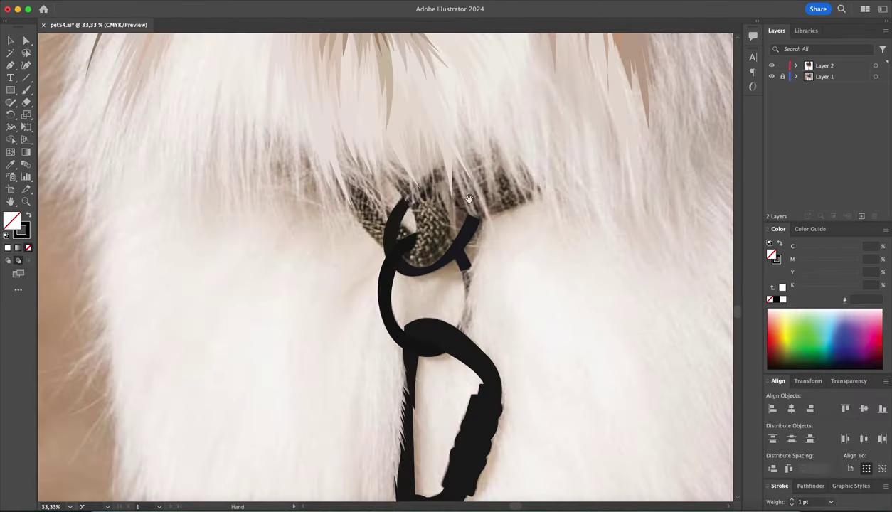
key("a")
key("ctrl+equal")
key("p")
left_click(432, 152)
left_click(443, 192)
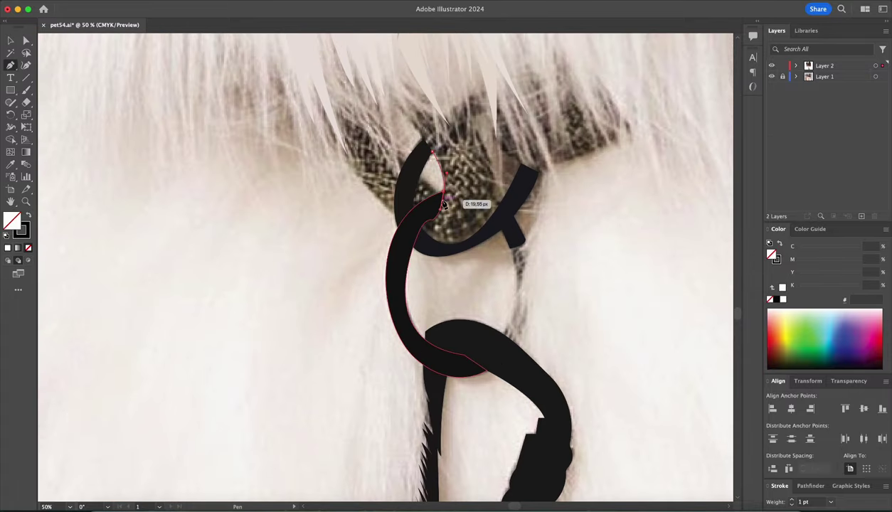
left_click(411, 220)
left_click(418, 243)
left_click(502, 216)
left_click(503, 197)
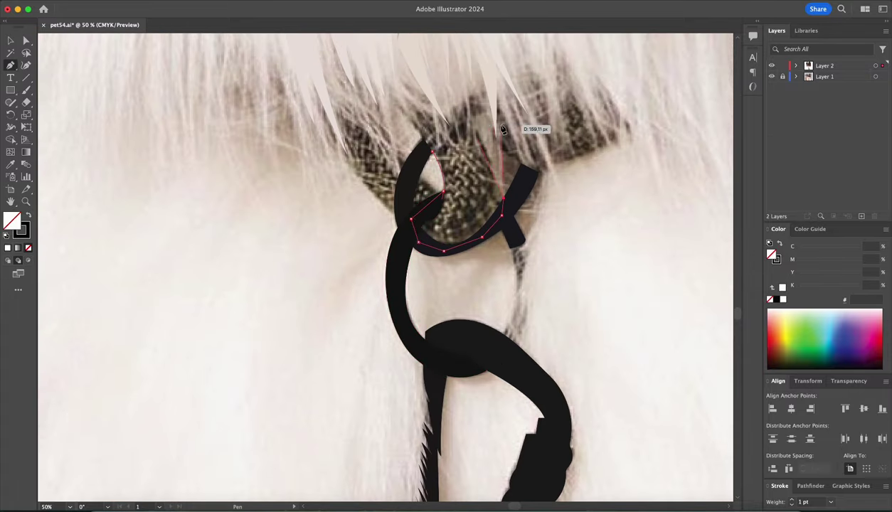
left_click_drag(469, 118, 477, 123)
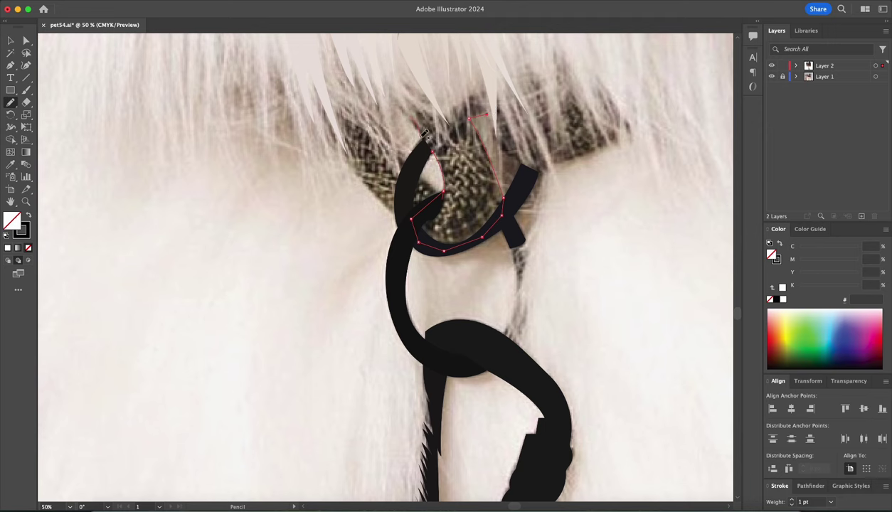
- Colour the strap dark brown and add a matching strap piece left of the ring
left_click(478, 202)
key("a")
left_click(568, 200)
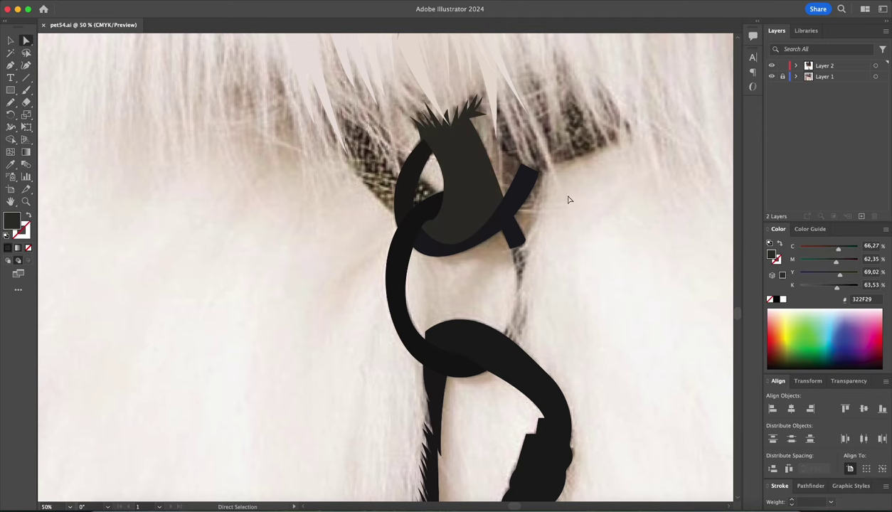
left_click_drag(342, 146, 326, 112)
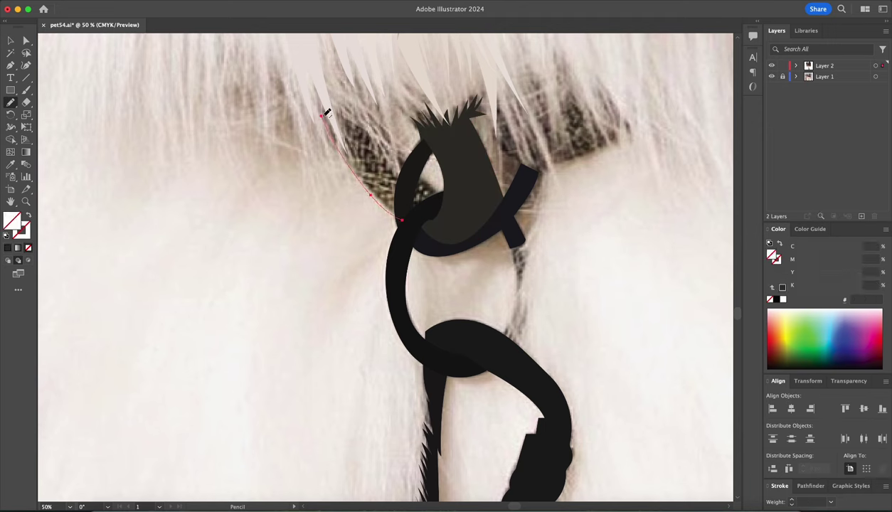
key("i")
left_click(414, 201)
key("a")
left_click(415, 116)
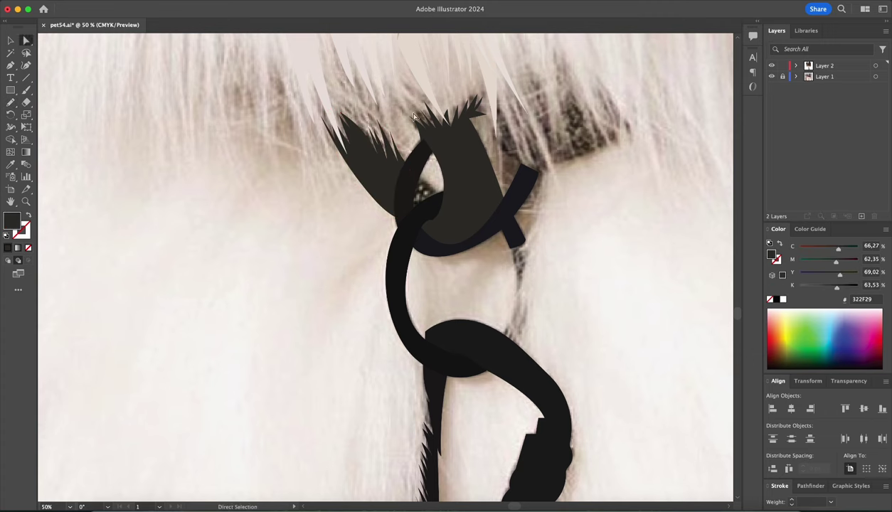
- Draw a ring arc around the hole, fill it black, and fit the artboard in view
left_click_drag(447, 211, 479, 192)
key("super+equal")
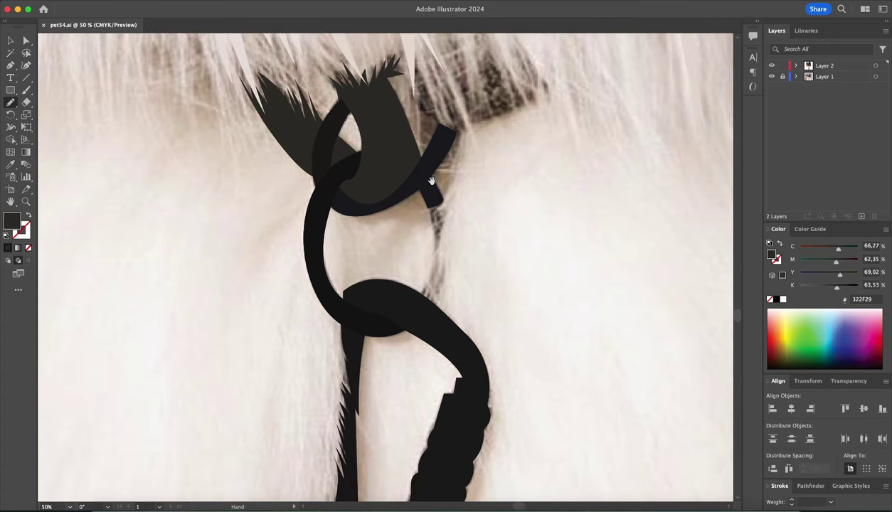
scroll(498, 293, "down", 5)
left_click_drag(430, 196, 439, 166)
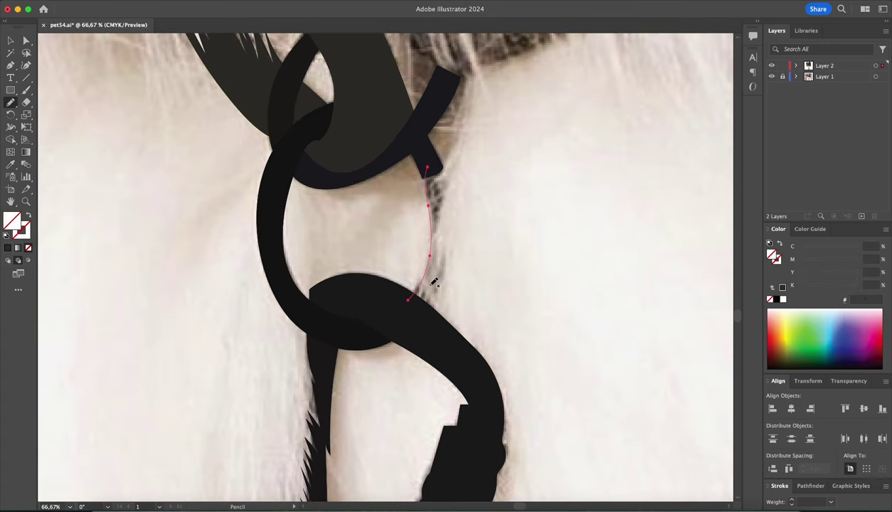
key("i")
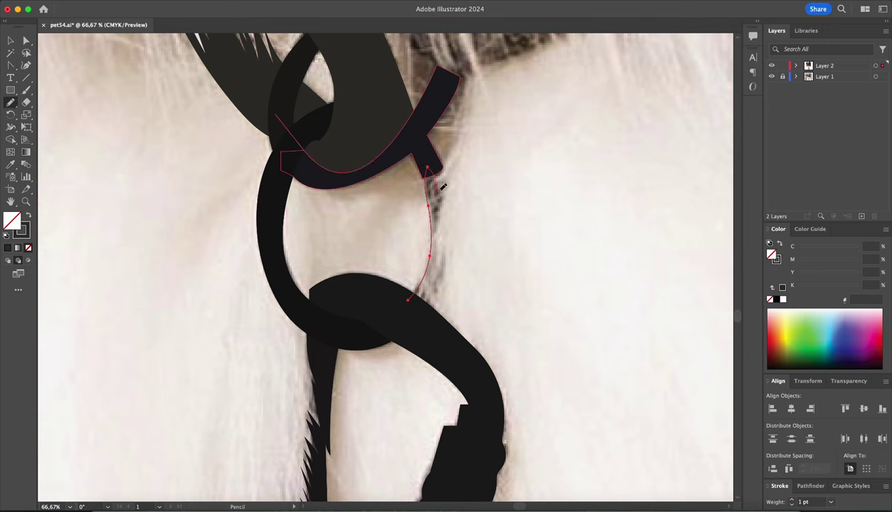
key("shift+x")
key("a")
key("super+0")
- Pencil-draw the collar strap extension right of the ring and fill it
left_click(771, 76)
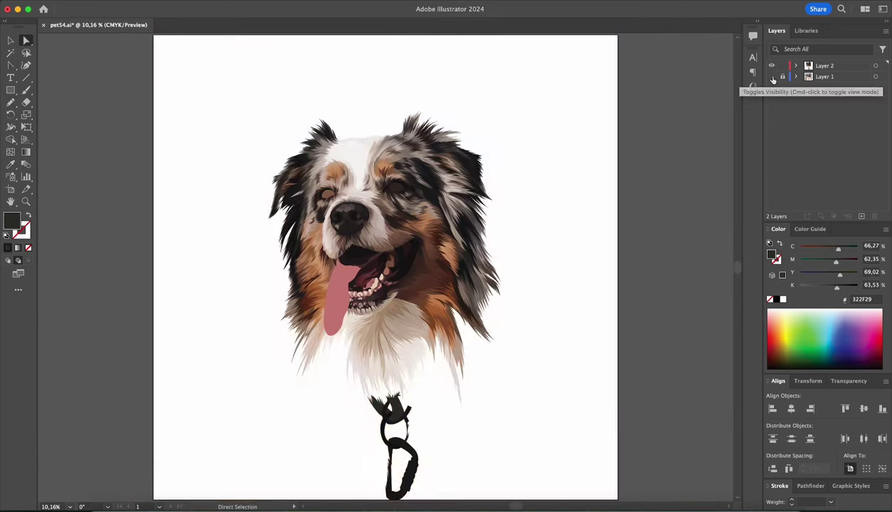
left_click(771, 76)
key("n")
key("super+equal")
key("super+equal")
key("super+equal")
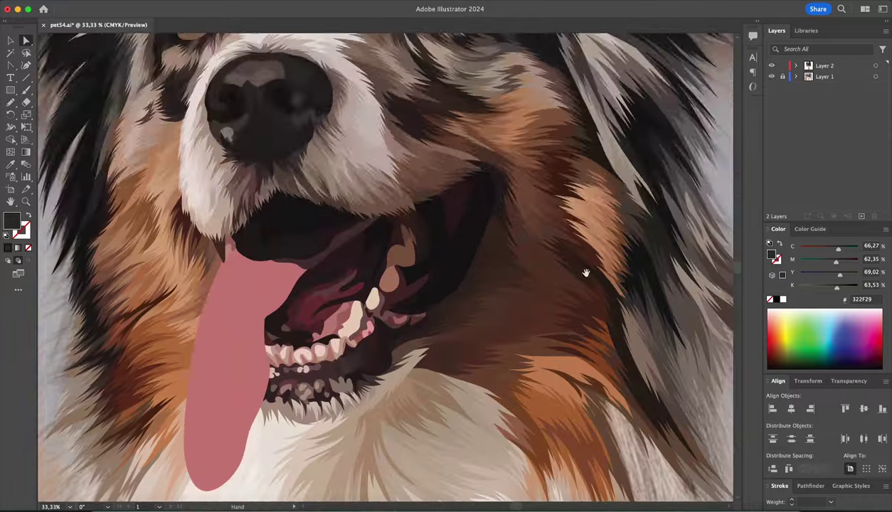
scroll(454, 243, "down", 10)
left_click_drag(533, 150, 512, 149)
left_click_drag(356, 163, 425, 214)
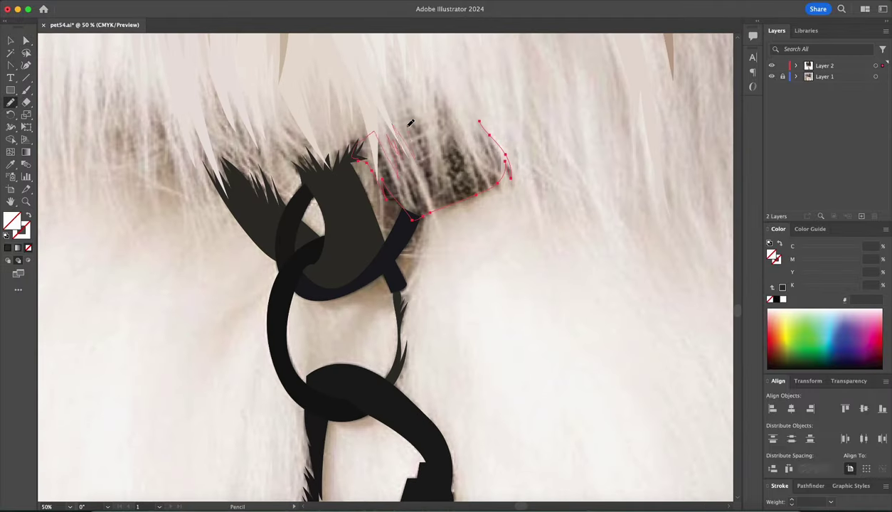
left_click_drag(451, 105, 462, 105)
key("a")
key("shift+x")
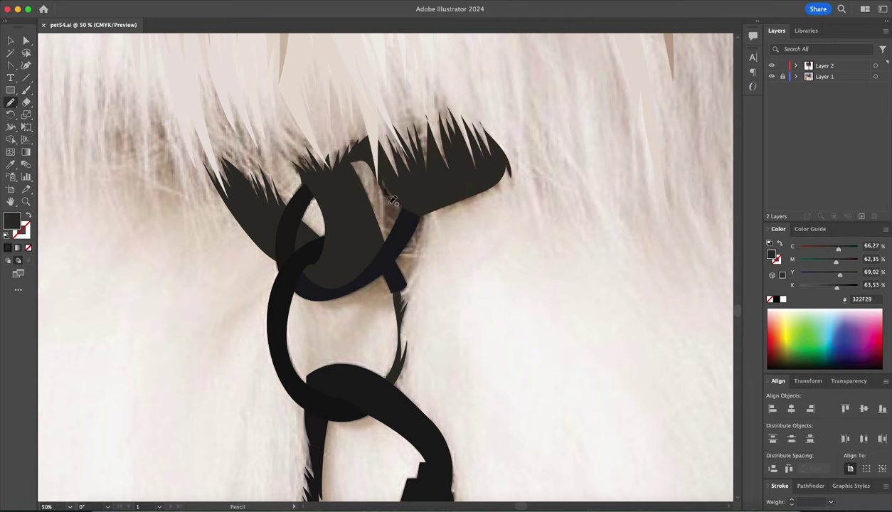
- Draw pointed brown fur strands beneath the collar strap
left_click_drag(386, 235, 382, 186)
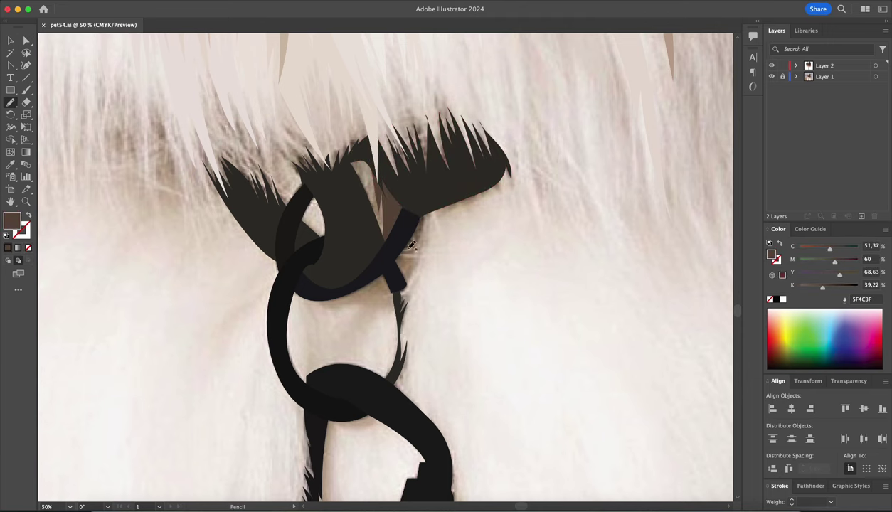
key("super+equal")
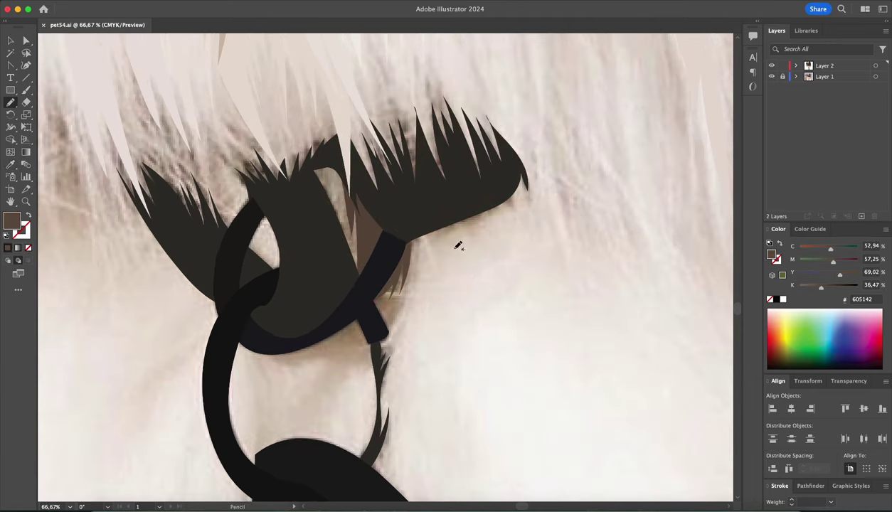
scroll(456, 242, "down", 2)
left_click_drag(273, 285, 326, 275)
left_click_drag(352, 226, 359, 256)
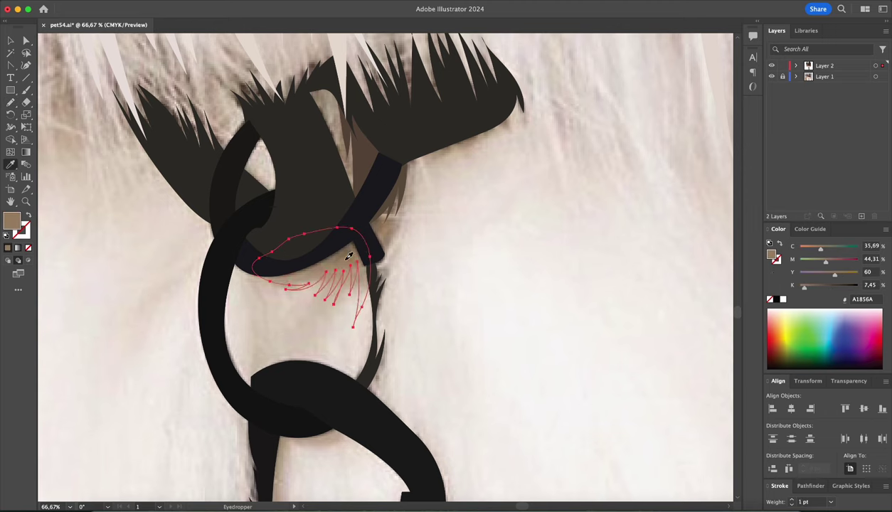
mouse_move(311, 126)
left_mouse_down()
mouse_move(354, 211)
mouse_move(313, 216)
left_mouse_up()
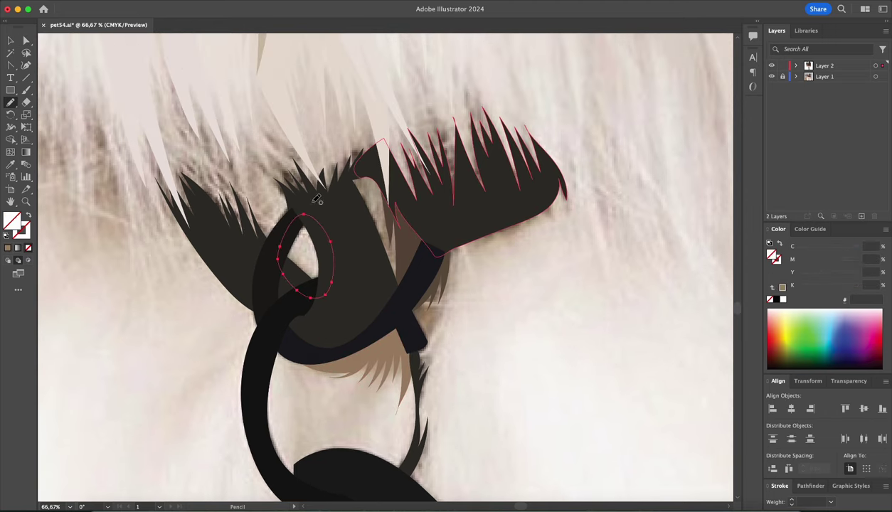
- Fill the ring loop interior greyish-beige from the photo and add another dark shape
left_click_drag(376, 204, 377, 256)
key("i")
left_click(388, 244)
key("a")
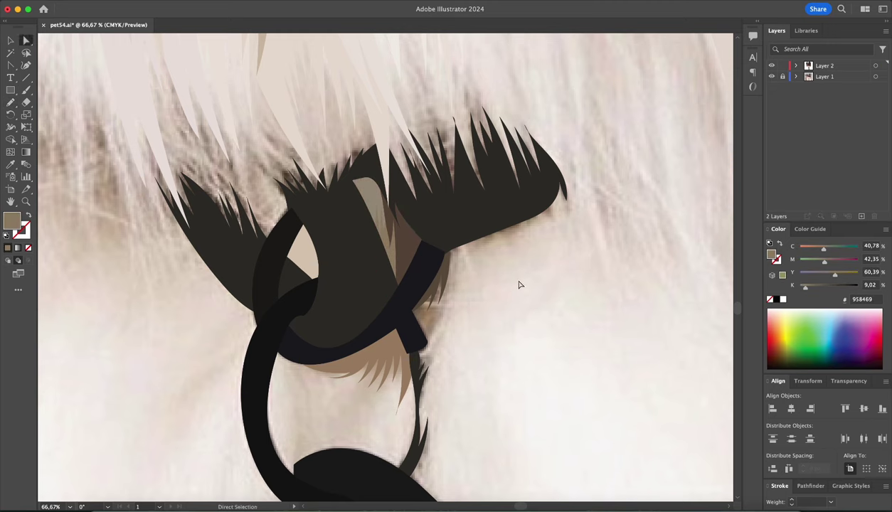
left_click_drag(423, 380, 462, 255)
- Draw pointed fur strands over the left collar strap and fill them with a sampled fur colour
key("i")
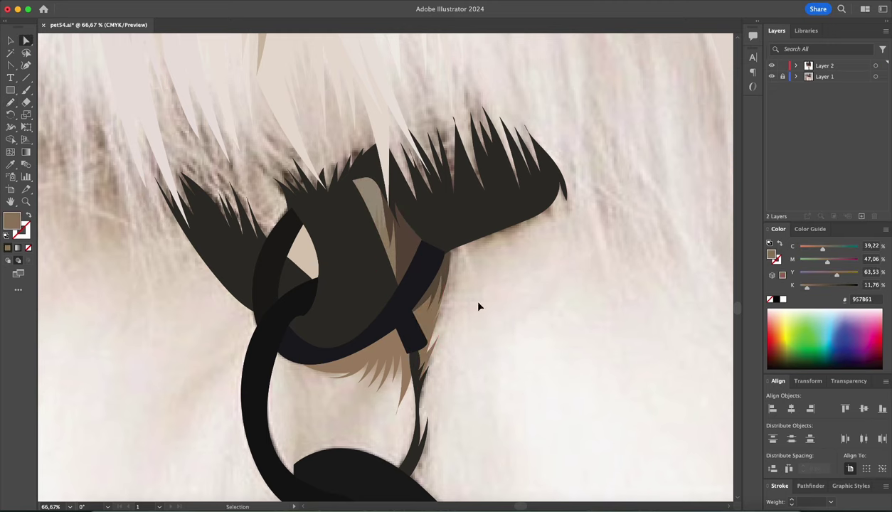
key("a")
scroll(262, 265, "up", 5)
key("n")
scroll(262, 264, "down", 2)
left_click_drag(205, 232, 229, 280)
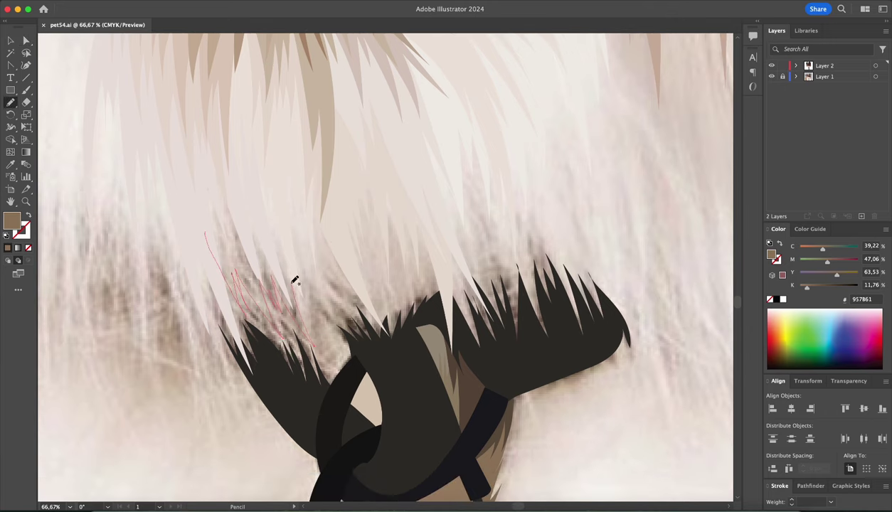
left_click_drag(295, 281, 320, 263)
key("i")
left_click(241, 256)
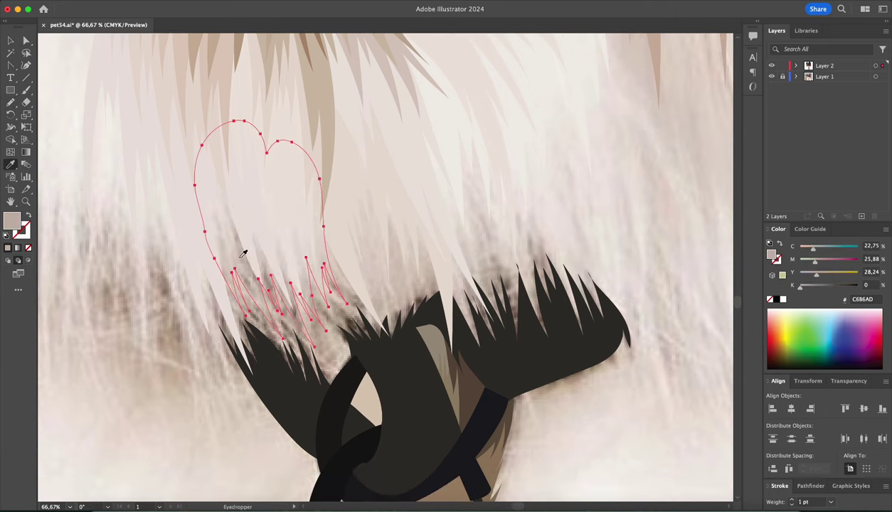
key("ctrl+shift+a")
- Add several more closed fur strand outlines across the collar, filled with a photo-sampled fur colour
key("n")
scroll(313, 233, "down", 5)
mouse_move(202, 279)
left_mouse_down()
mouse_move(231, 106)
mouse_move(225, 282)
left_mouse_up()
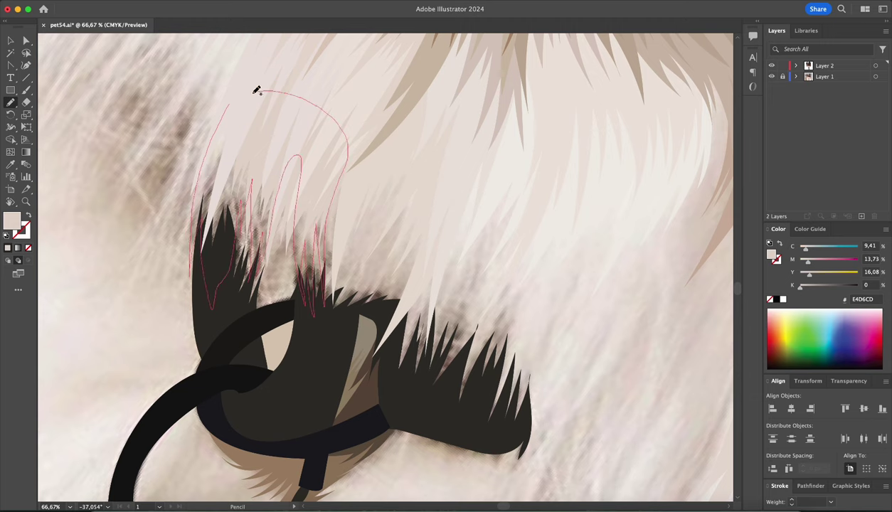
left_click_drag(256, 90, 229, 107)
left_click_drag(320, 228, 238, 185)
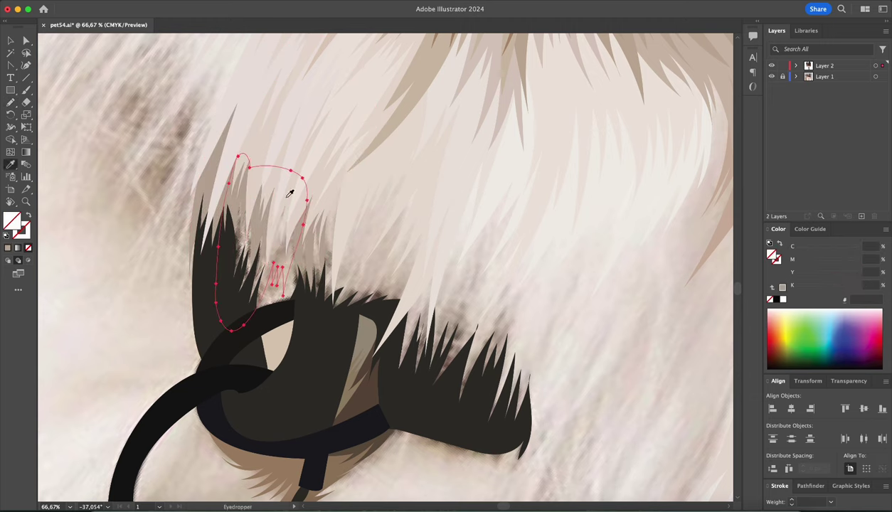
left_click_drag(340, 160, 331, 265)
left_click_drag(240, 312, 242, 314)
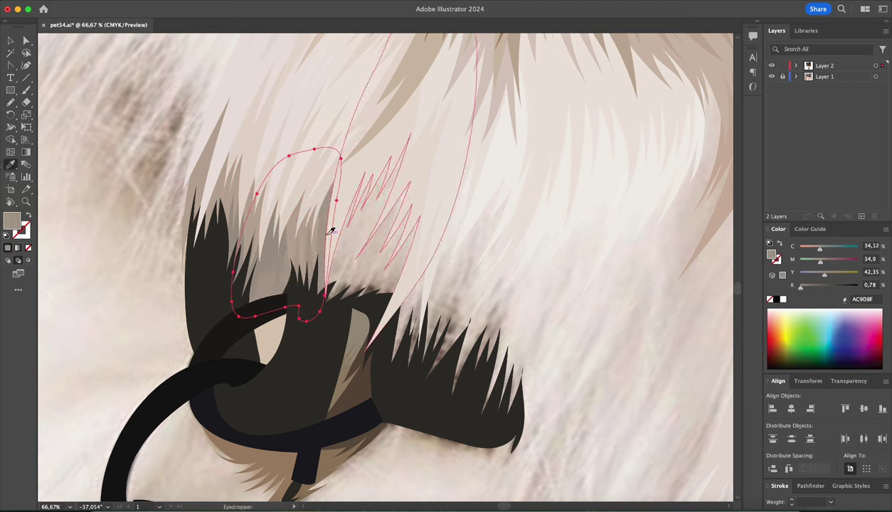
mouse_move(448, 100)
left_mouse_down()
mouse_move(423, 243)
mouse_move(317, 158)
mouse_move(299, 165)
left_mouse_up()
left_click_drag(259, 199, 289, 124)
key("i")
left_click(306, 242)
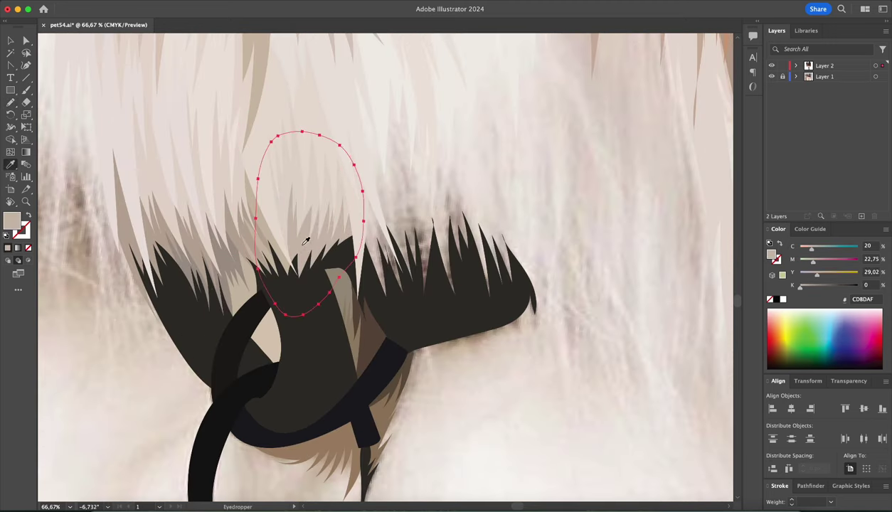
key("ctrl+shift+a")
- Draw zigzag fur tips over the collar and fill them grey-brown
key("n")
scroll(490, 179, "right", 5)
mouse_move(317, 309)
left_mouse_down()
mouse_move(318, 199)
mouse_move(369, 218)
left_mouse_up()
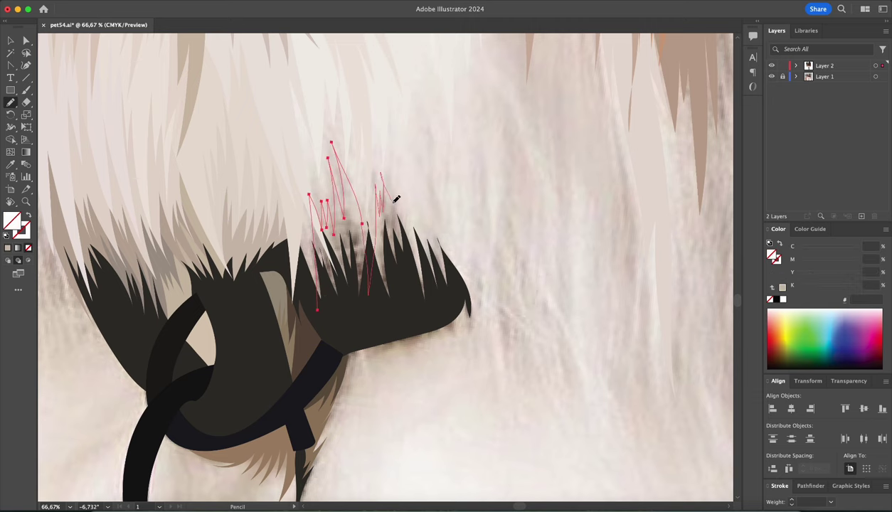
key("i")
left_click(431, 183)
key("ctrl+shift+a")
- Add a final light-coloured fur strand on the collar edge and fit the artboard in view
scroll(399, 143, "up", 2)
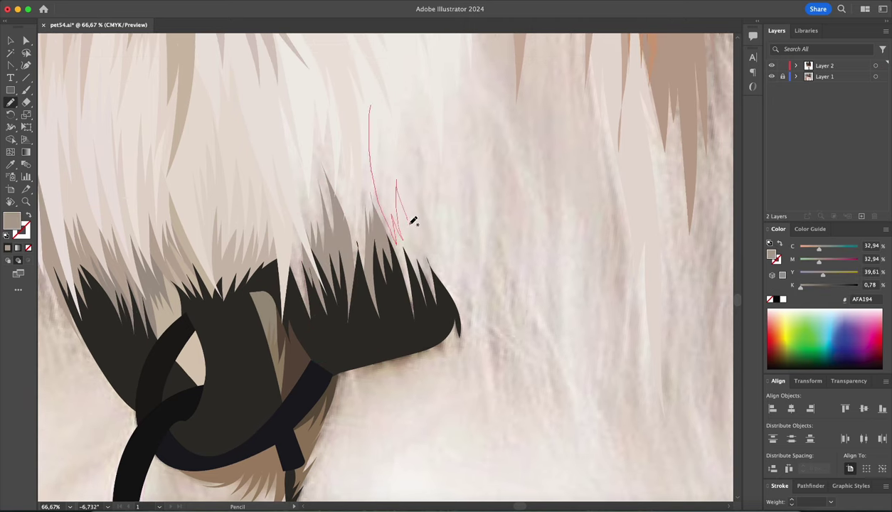
left_click_drag(270, 217, 369, 107)
key("i")
left_click(329, 199)
key("ctrl+shift+a")
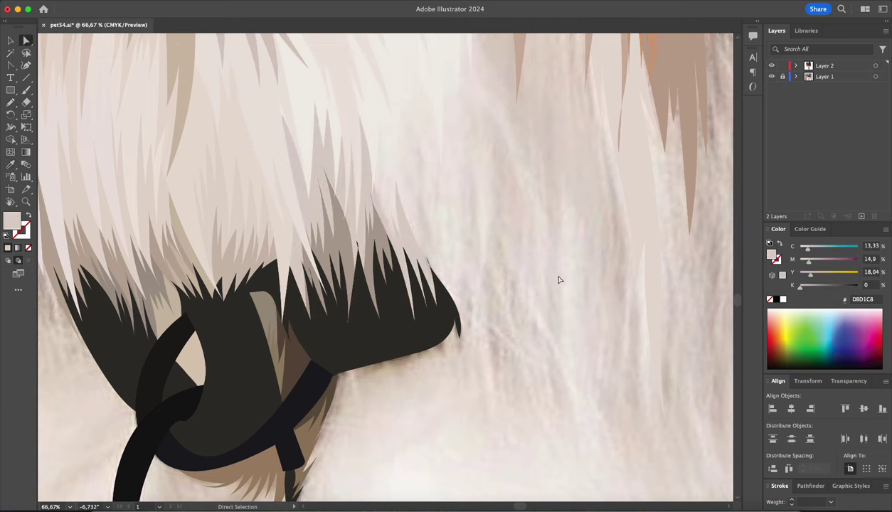
scroll(490, 210, "down", 1)
key("ctrl+0")
- Hide the reference photo to check the artwork, then show it again
key("shift+ctrl+1")
left_click(771, 76)
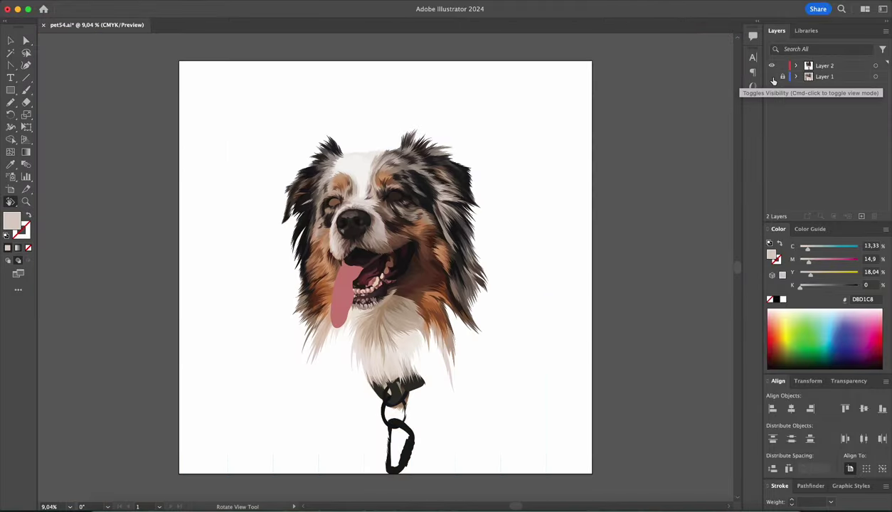
left_click(772, 76)
scroll(382, 276, "up", 3)
scroll(293, 214, "down", 4)
- Draw fur strands below the tongue and fill them with a warm white chest fur colour
key("n")
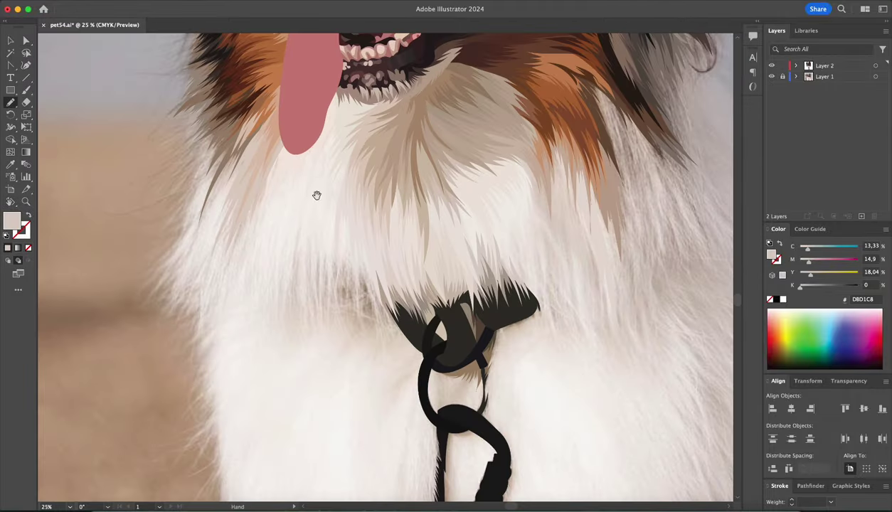
mouse_move(317, 195)
left_mouse_down()
mouse_move(321, 181)
mouse_move(271, 248)
left_mouse_up()
left_click_drag(317, 167, 286, 274)
left_click_drag(341, 179, 328, 255)
key("i")
left_click(306, 169)
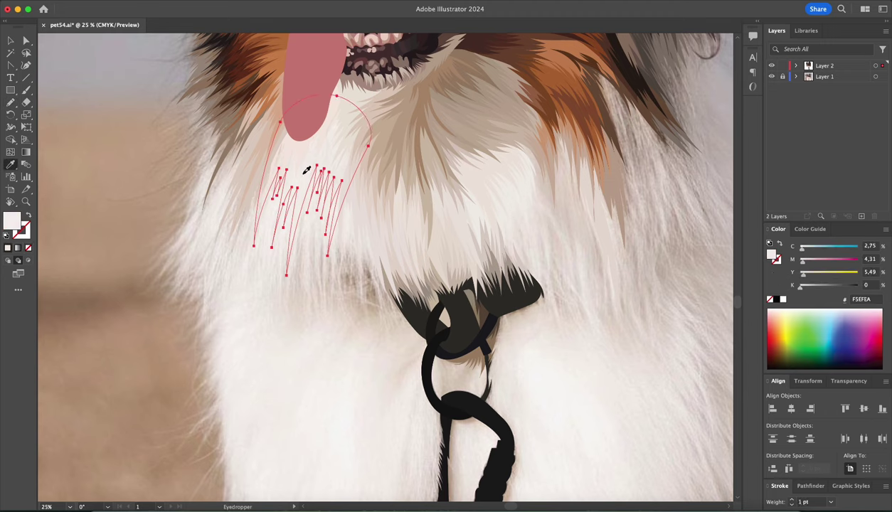
left_click(349, 194)
key("ctrl+plus")
left_click(351, 229)
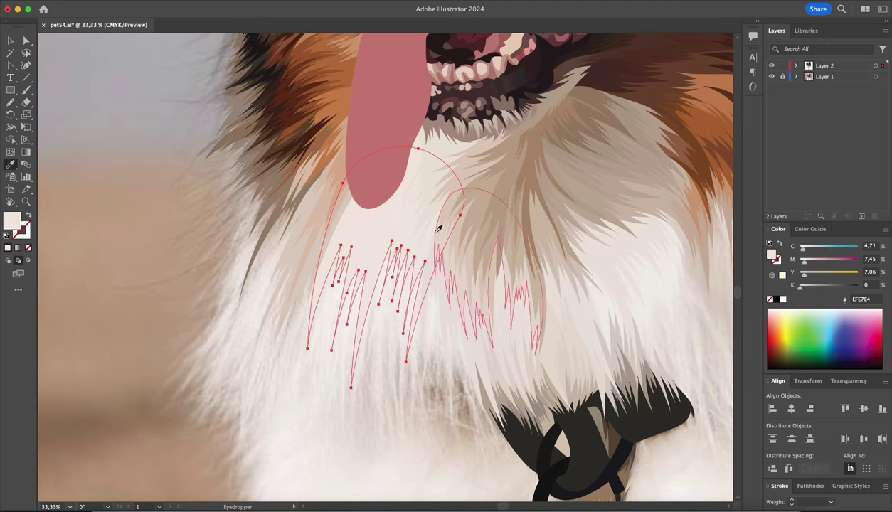
scroll(328, 382, "down", 3)
scroll(313, 249, "down", 2)
- Draw zigzag pointed fur strands across the chest
key("n")
left_click_drag(301, 110, 332, 174)
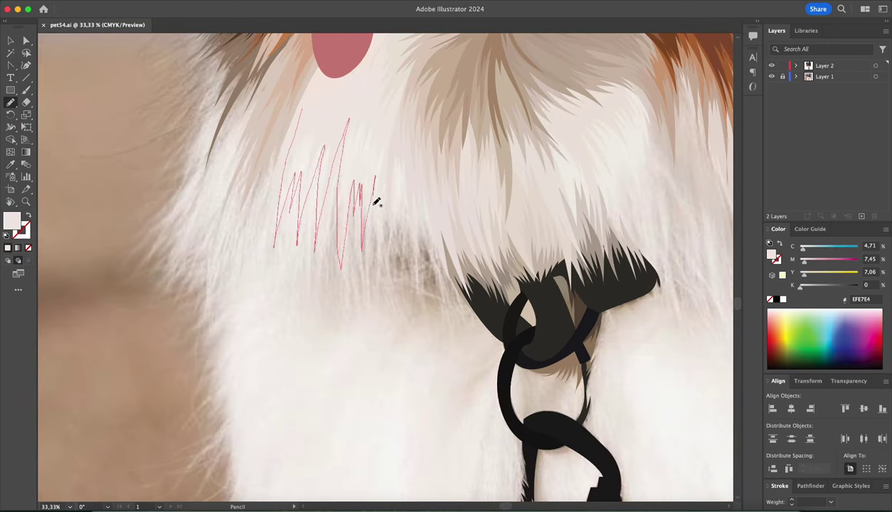
left_click_drag(439, 200, 427, 156)
scroll(342, 305, "down", 3)
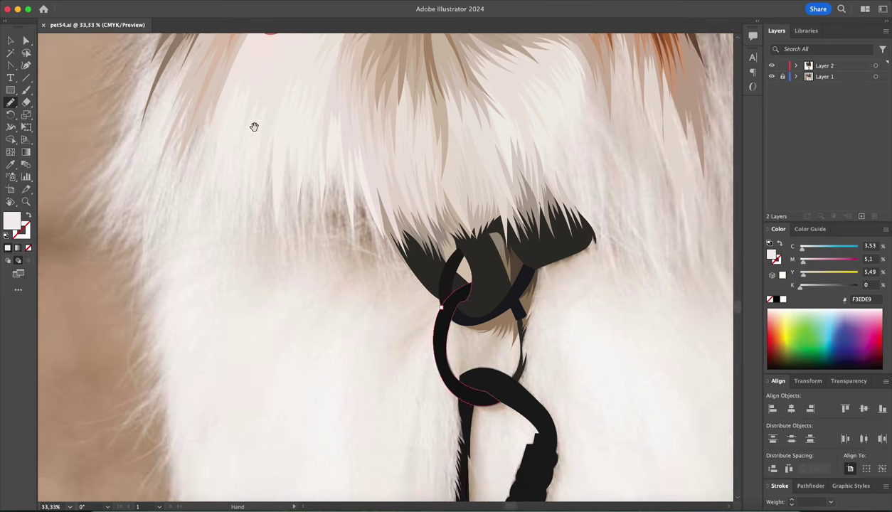
scroll(253, 125, "up", 1)
left_click_drag(198, 161, 178, 235)
left_click_drag(279, 63, 229, 170)
- Add more zigzag strands on the left chest and beside the collar
scroll(271, 192, "right", 3)
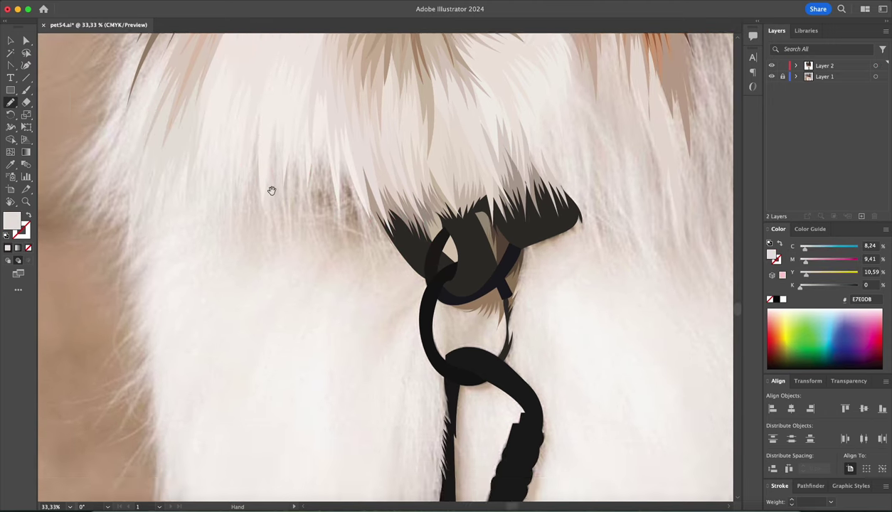
scroll(271, 191, "right", 2)
mouse_move(219, 117)
left_mouse_down()
mouse_move(217, 167)
mouse_move(264, 216)
left_mouse_up()
left_click_drag(325, 246, 324, 209)
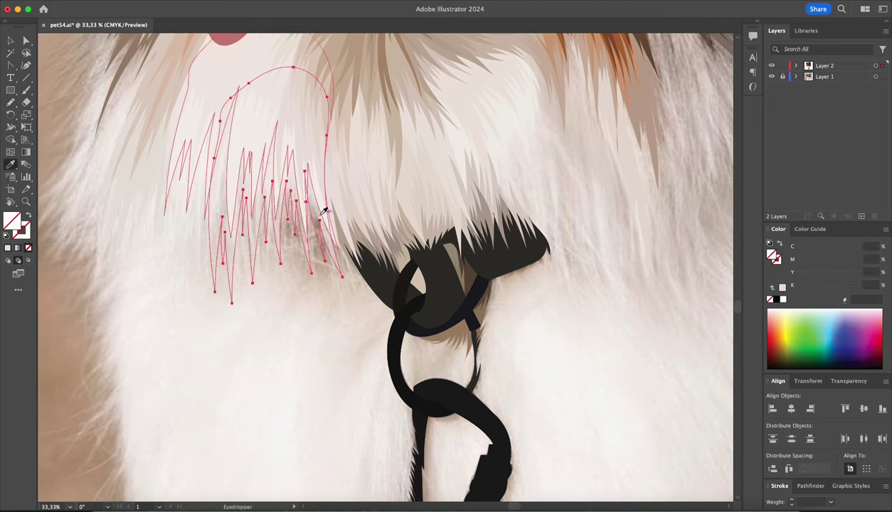
scroll(293, 323, "right", 2)
left_click_drag(200, 167, 223, 229)
left_click_drag(274, 244, 270, 274)
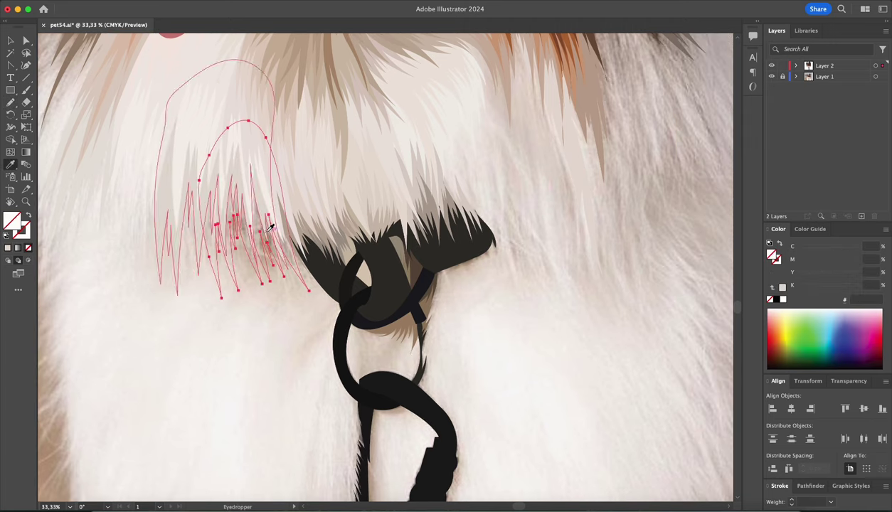
scroll(271, 274, "down", 3)
scroll(271, 274, "right", 3)
left_click_drag(155, 155, 176, 189)
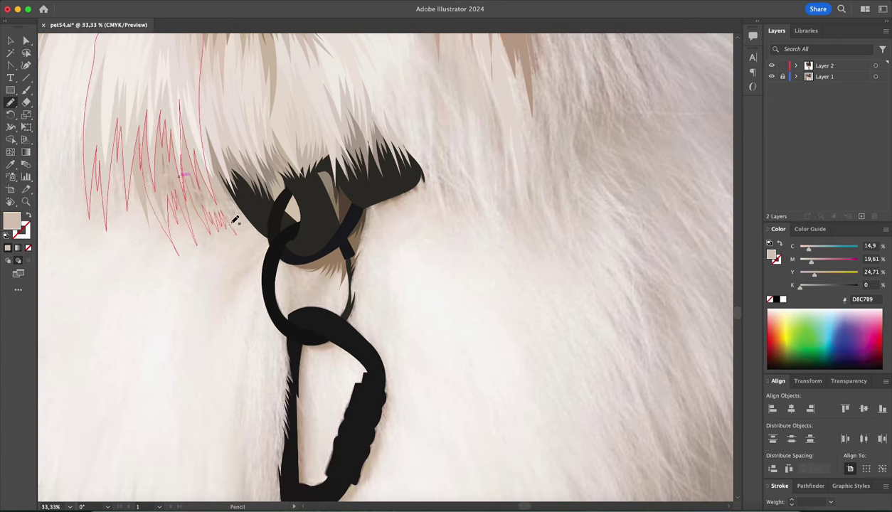
left_click_drag(235, 220, 237, 222)
- Draw a zigzag fur strand to the left of the collar ring
scroll(368, 299, "up", 2)
key("super+shift+a")
scroll(388, 428, "down", 3)
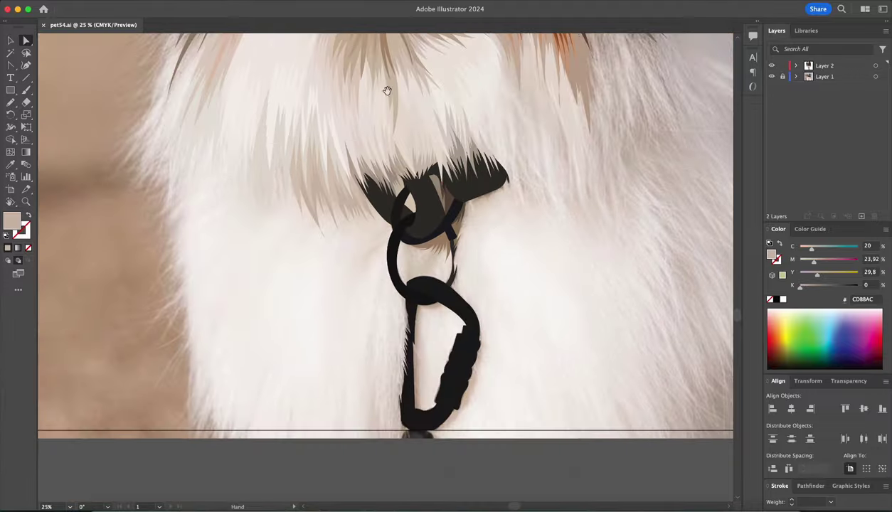
left_click_drag(387, 91, 381, 33)
left_click_drag(311, 122, 359, 161)
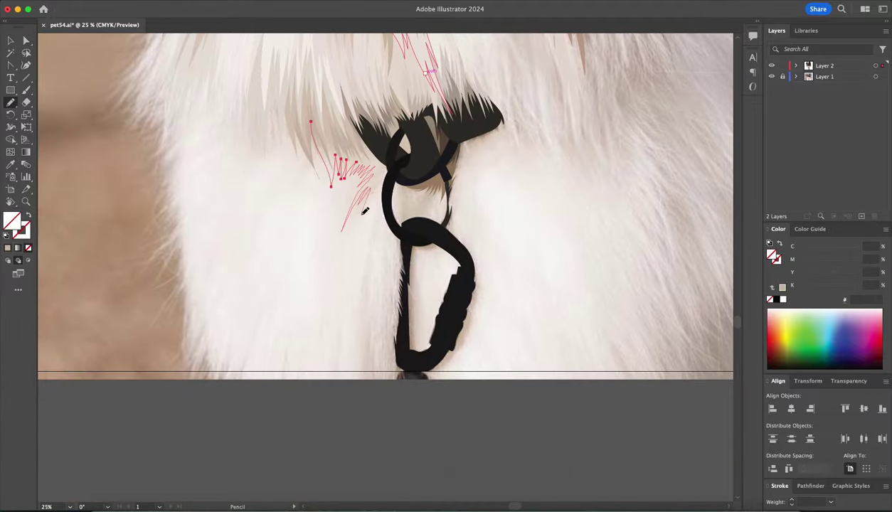
left_click_drag(365, 211, 366, 206)
scroll(392, 114, "up", 2)
key("super+shift+a")
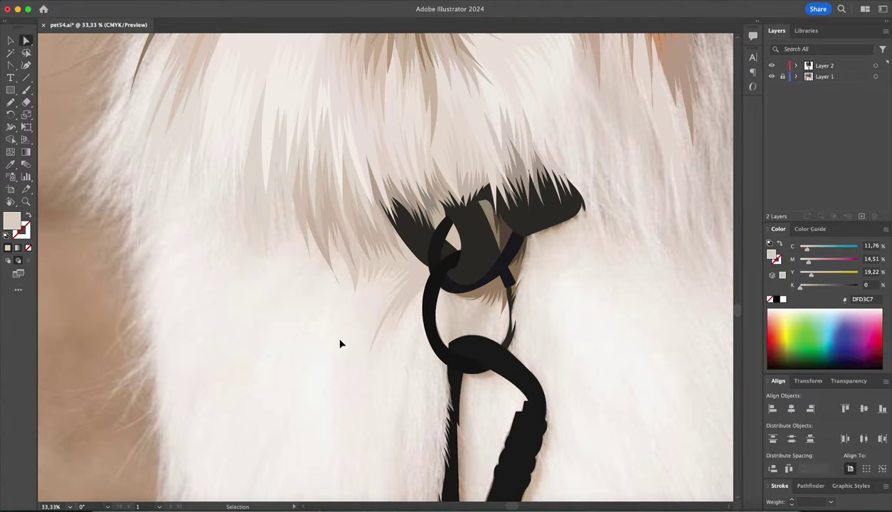
scroll(334, 148, "down", 2)
- Add another strand left of the collar and fill the strands with a lighter cream fur colour
key("n")
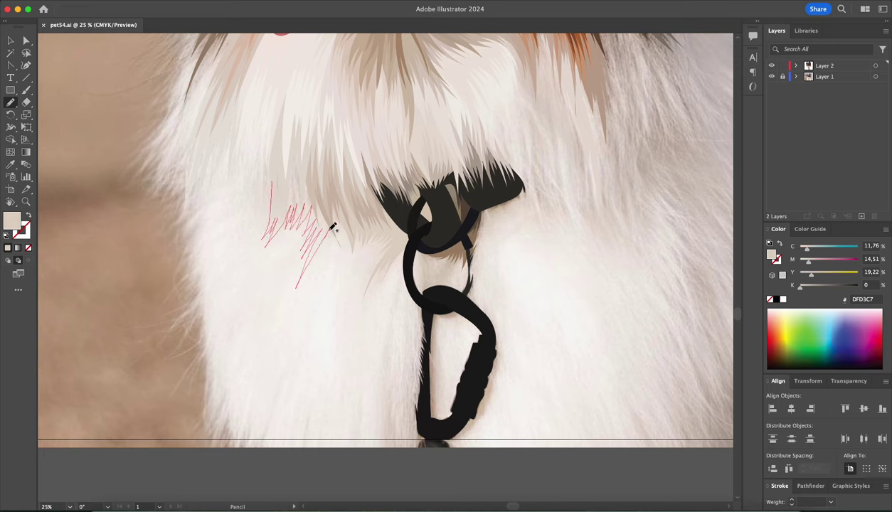
left_click_drag(294, 148, 294, 149)
scroll(335, 178, "up", 2)
key("i")
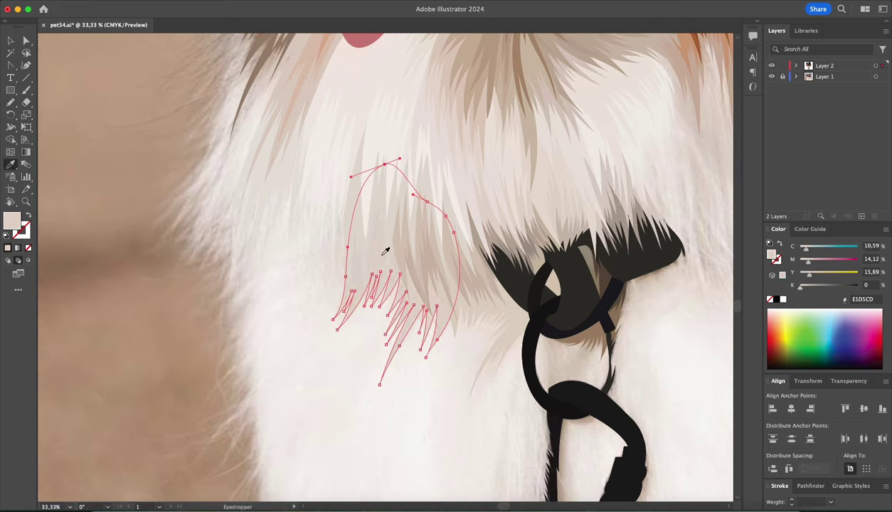
left_click(383, 253)
left_click(441, 302)
- Fill the opening inside the leash loop with a pale beige fur colour and outline it
key("n")
key("super+shift+a")
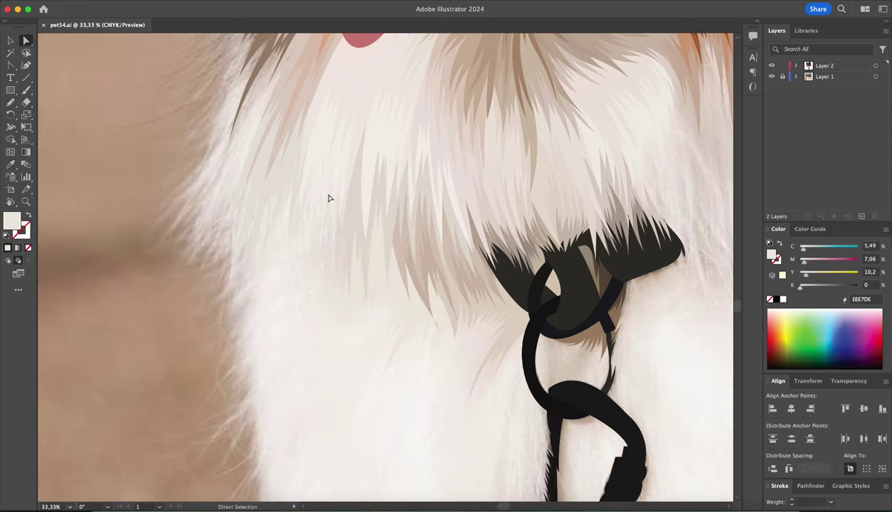
scroll(349, 228, "down", 3)
scroll(349, 228, "right", 3)
mouse_move(372, 259)
left_mouse_down()
mouse_move(351, 258)
mouse_move(370, 283)
left_mouse_up()
key("i")
left_click(384, 235)
key("super+shift+a")
key("n")
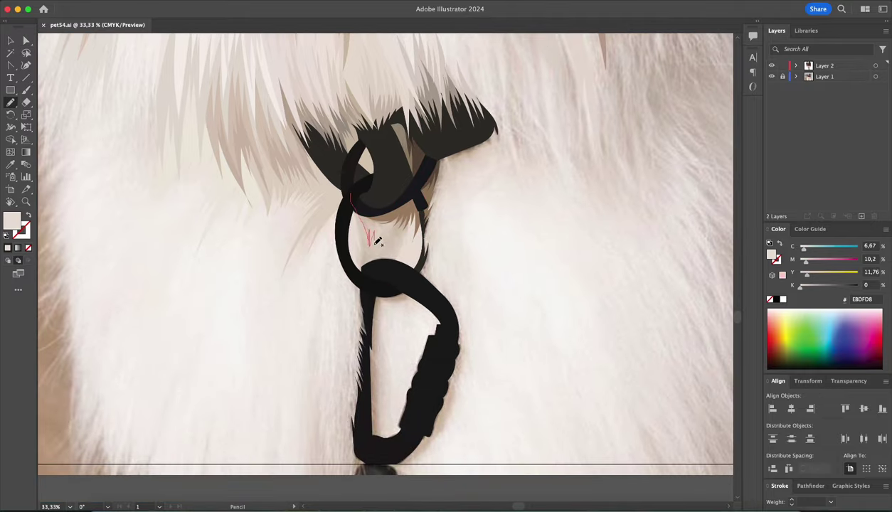
left_click_drag(377, 242, 396, 198)
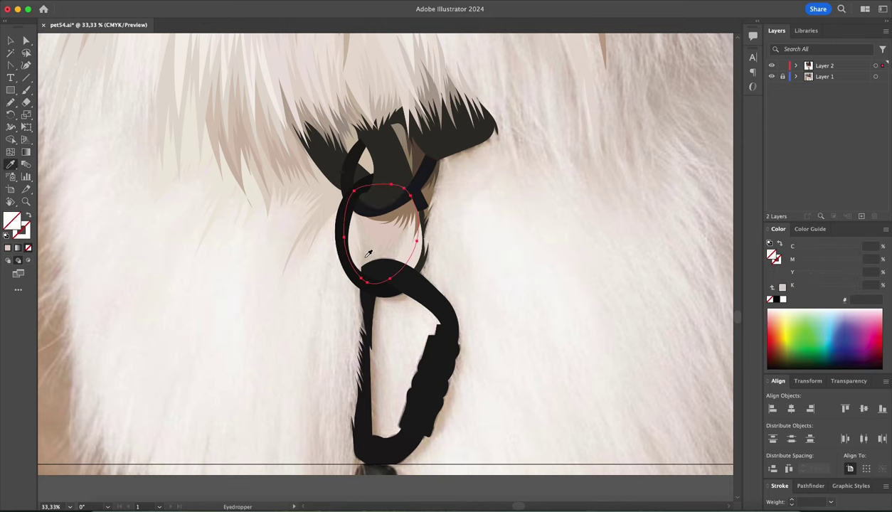
key("a")
key("super+0")
- Briefly hide the reference photo, then rotate the canvas back upright
left_click(773, 76)
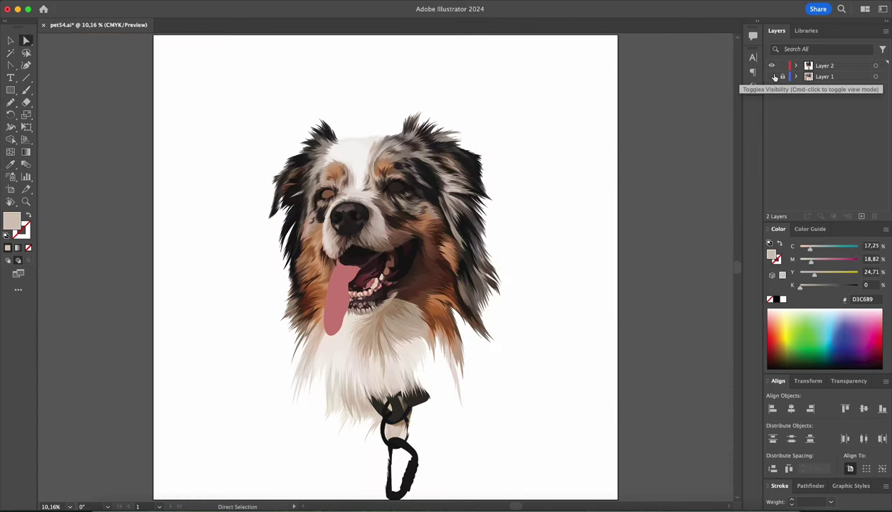
left_click(773, 76)
scroll(398, 285, "up", 5)
key("n")
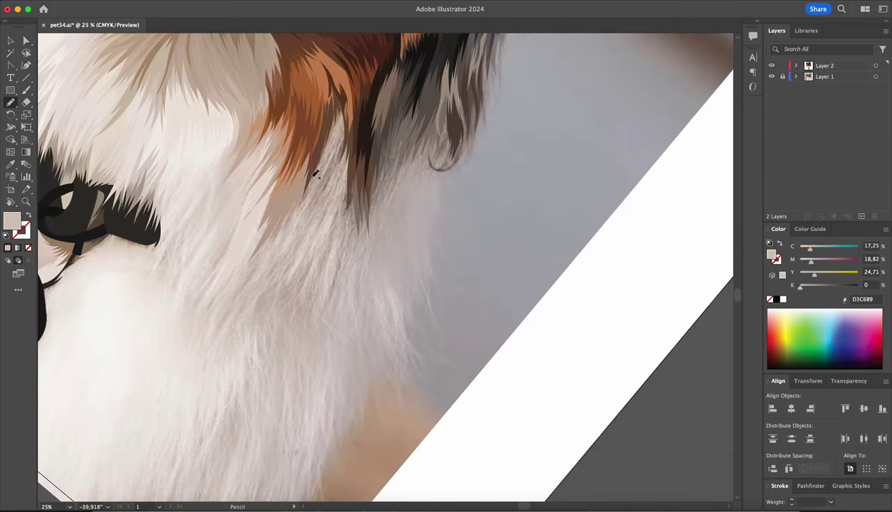
key("super+a")
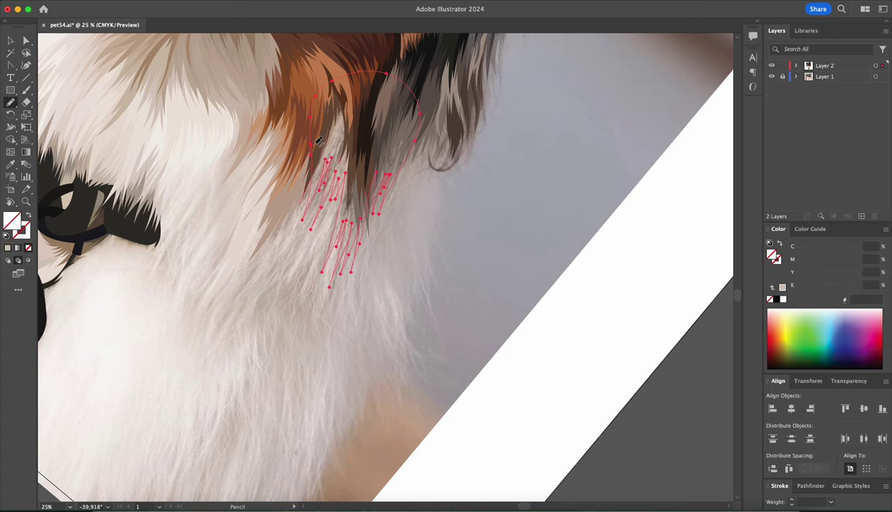
key("shift+h")
left_click_drag(406, 162, 452, 100)
- Hide the contextual task bar, zoom in on the neck fur and delete stray pencil strokes
left_click(374, 343)
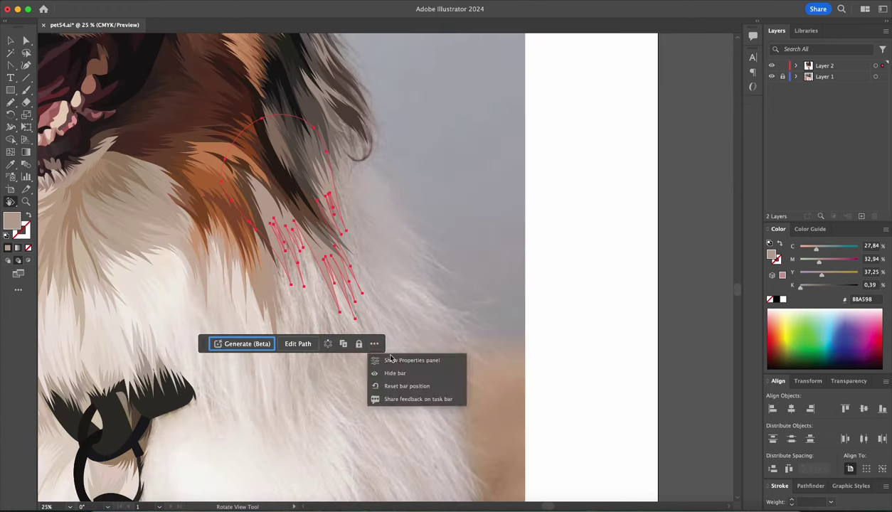
left_click(409, 358)
key("super+equal")
key("a")
scroll(557, 273, "down", 5)
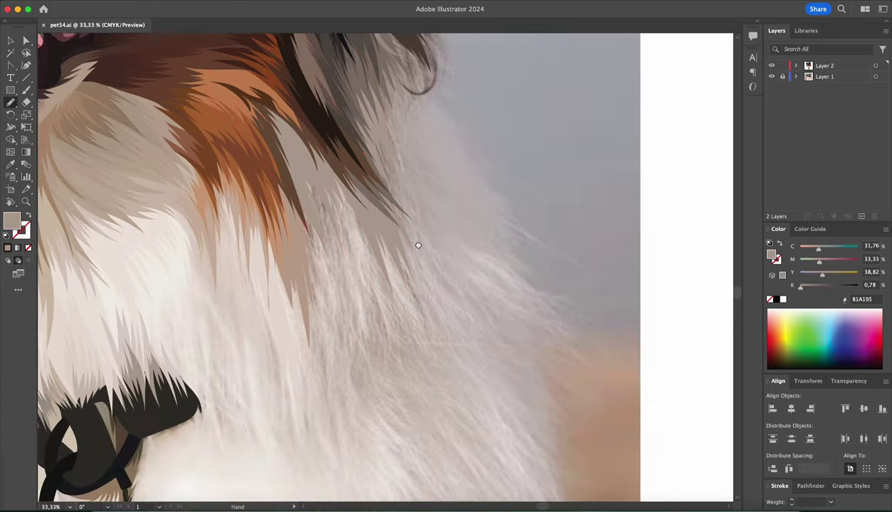
key("n")
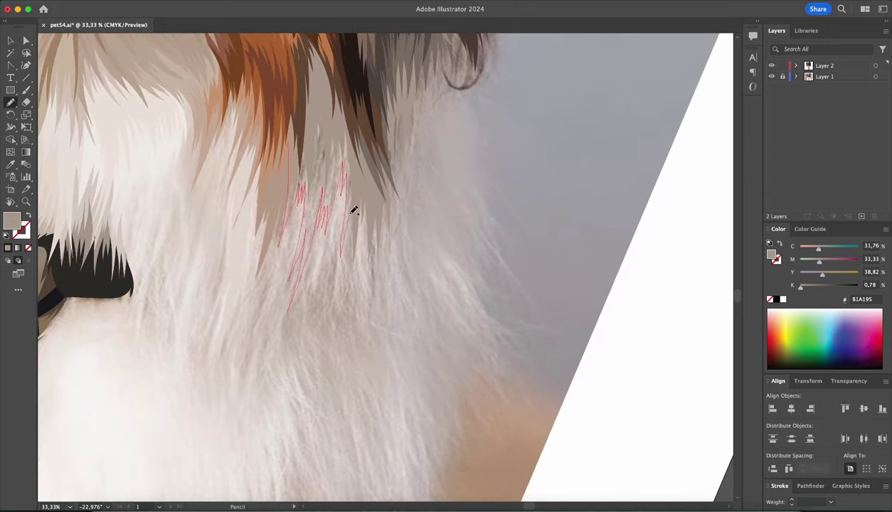
key("super+a")
key("Delete")
- Draw pale pointed fur strand outlines on the neck fur near the collar
mouse_move(311, 191)
left_mouse_down()
mouse_move(228, 194)
mouse_move(247, 165)
left_mouse_up()
left_click_drag(227, 155, 229, 234)
key("super+a")
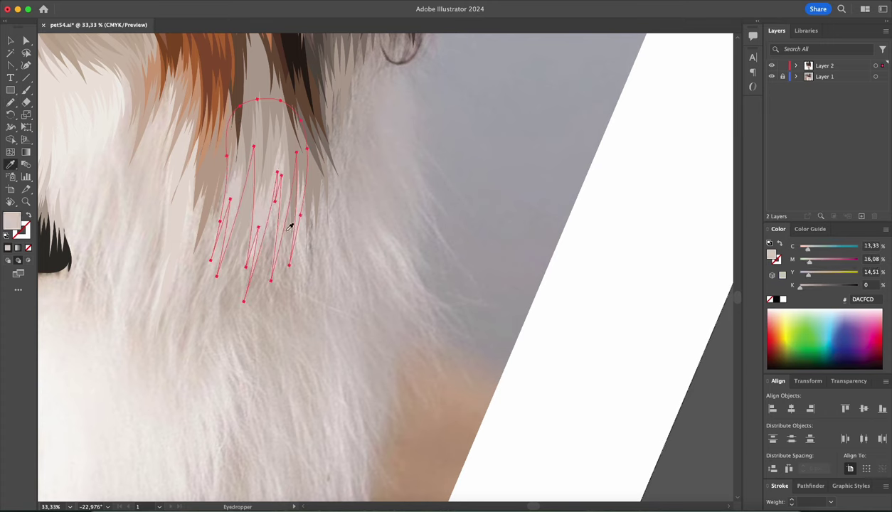
key("Delete")
key("super+shift+1")
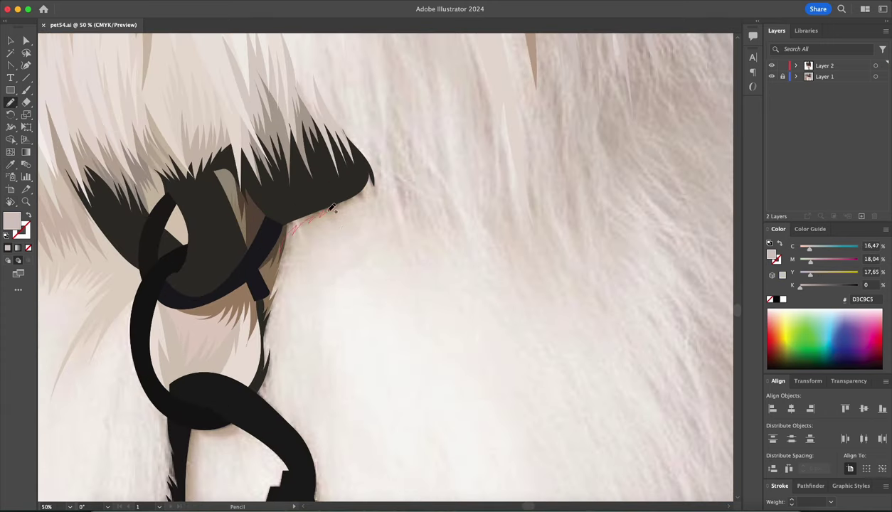
left_click_drag(330, 207, 319, 225)
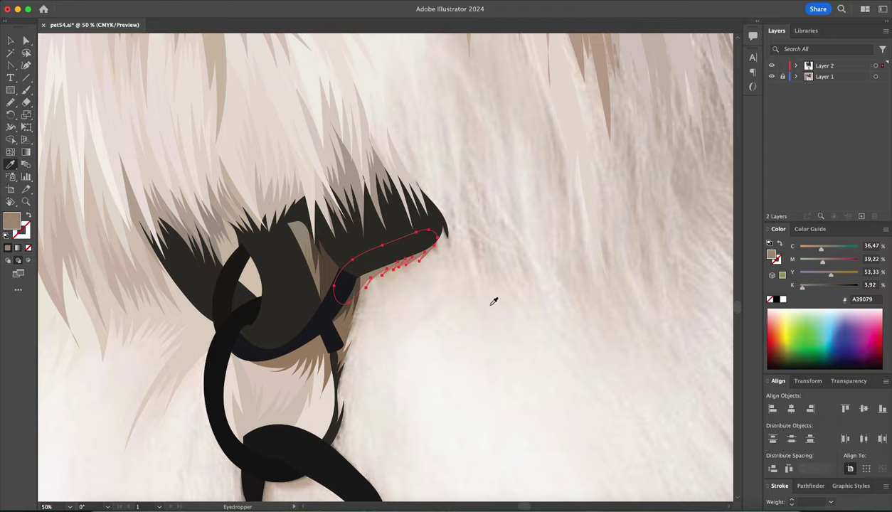
- Draw jagged spikes along the carabiner's left edge and merge them into the black shape
left_click_drag(494, 298, 500, 168)
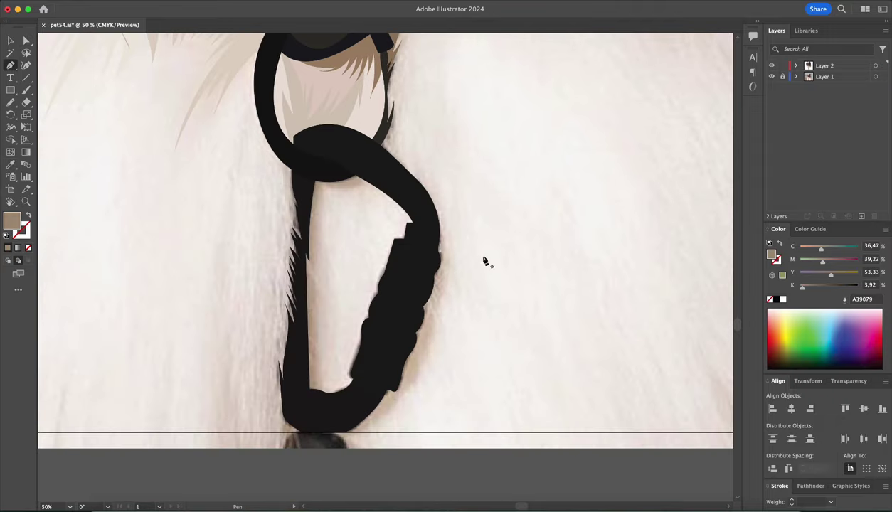
left_click(326, 432)
left_click_drag(208, 432, 259, 372)
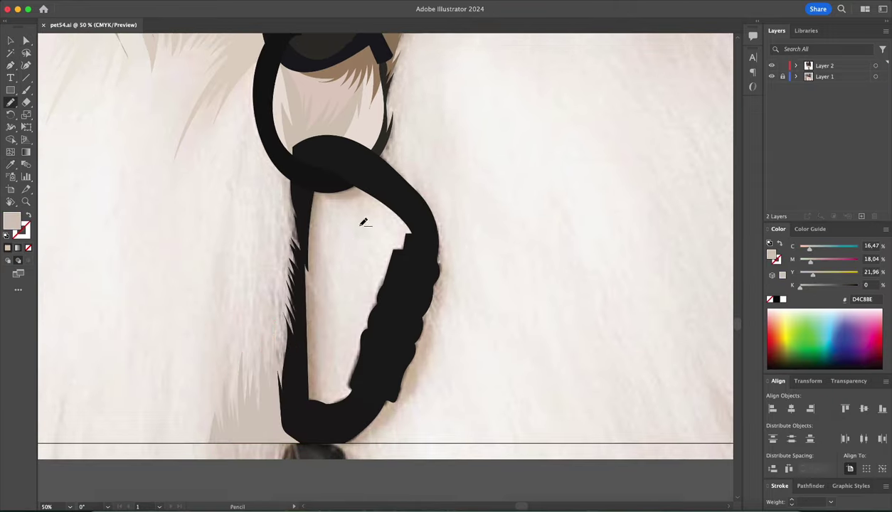
key("shift+h")
mouse_move(364, 223)
left_mouse_down()
mouse_move(256, 327)
mouse_move(278, 267)
left_mouse_up()
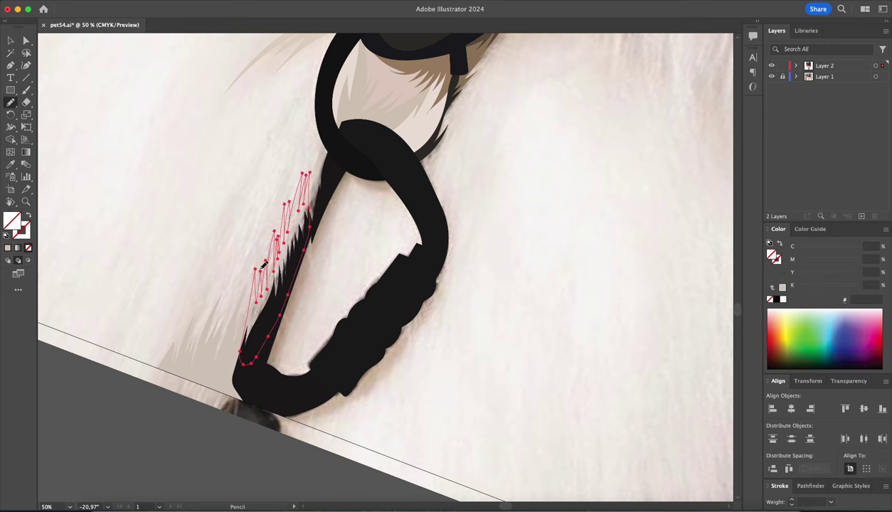
key("ctrl+8")
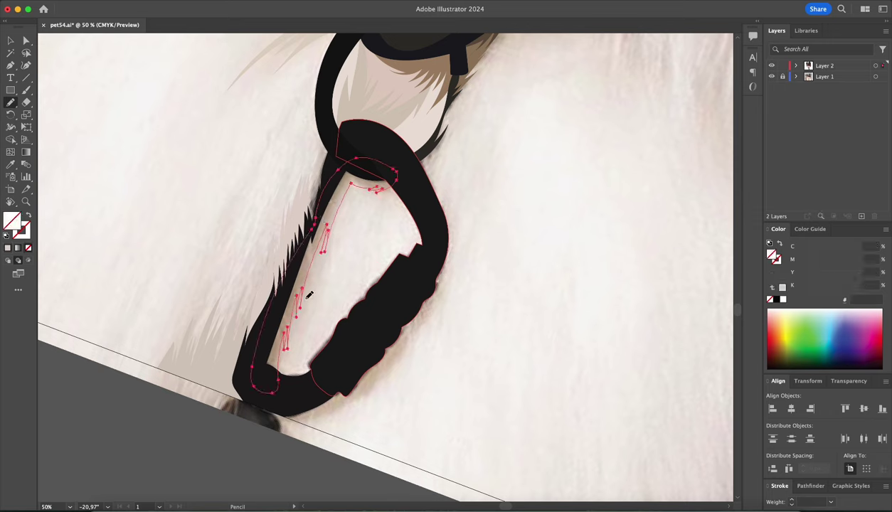
- Level the view rotation and zoom out to see the whole carabiner and chest
key("shift+h")
key("ctrl+shift+1")
key("ctrl+minus")
key("n")
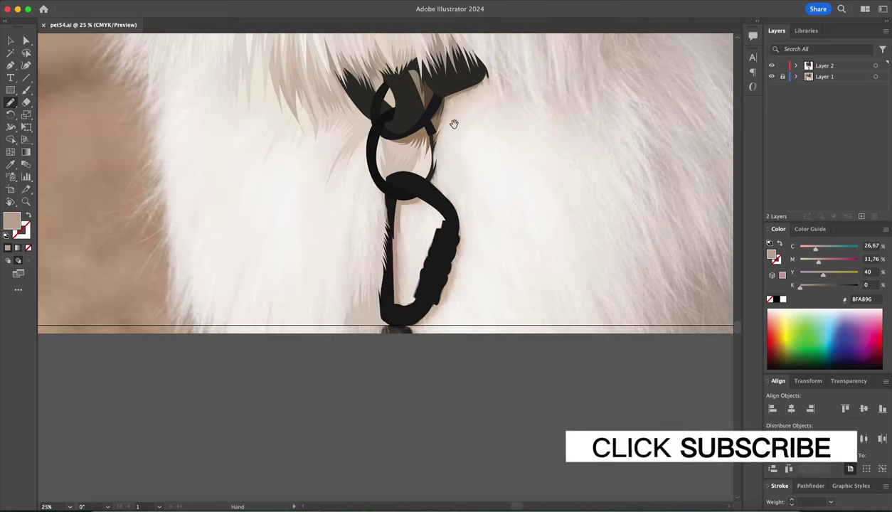
scroll(256, 142, "up", 10)
scroll(256, 142, "left", 5)
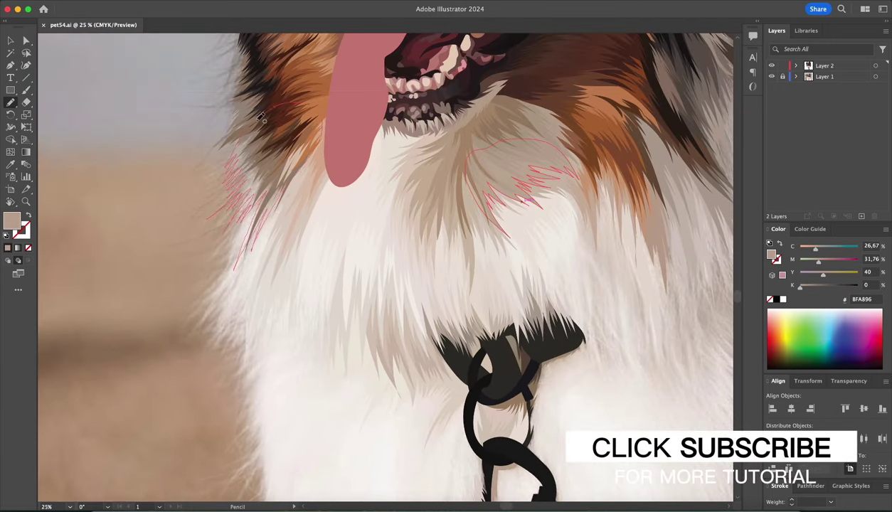
- Draw the first pale fur strand shapes along the chest's left edge
scroll(340, 200, "down", 3)
mouse_move(274, 199)
left_mouse_down()
mouse_move(271, 190)
mouse_move(308, 162)
left_mouse_up()
key("ctrl+shift+a")
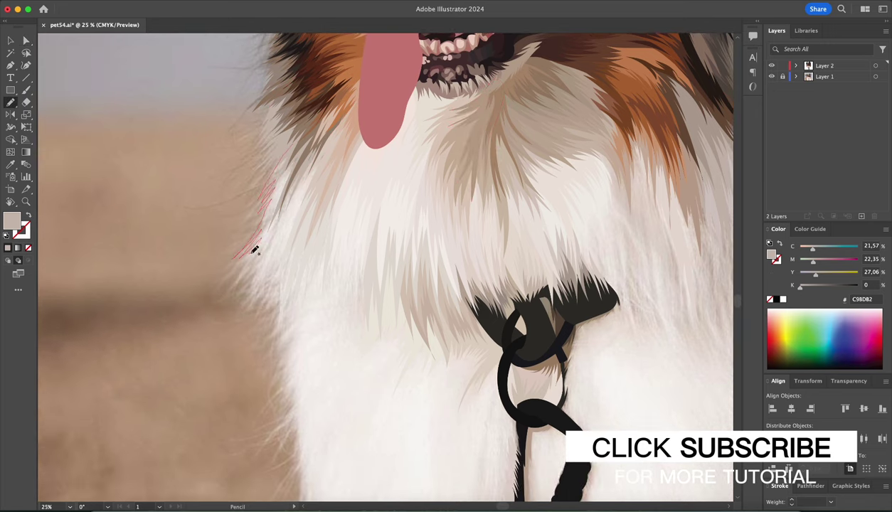
scroll(406, 352, "down", 3)
left_click_drag(257, 246, 304, 206)
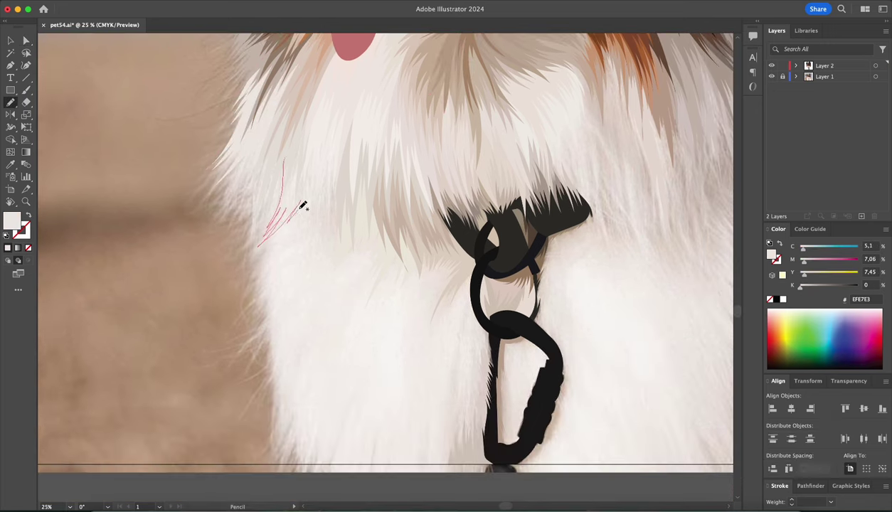
key("ctrl+a")
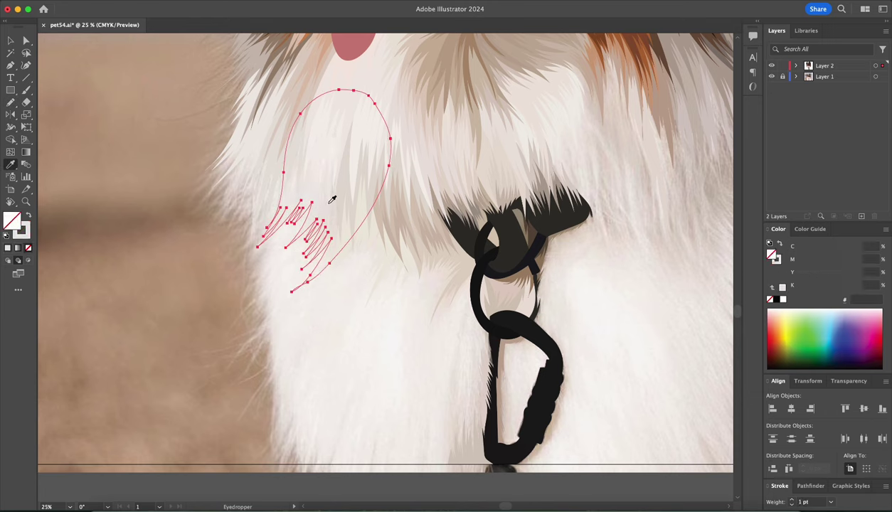
key("Delete")
- Extend the zigzag fur strand downward and fill it with pale fur colour F4EEEC
scroll(619, 320, "down", 2)
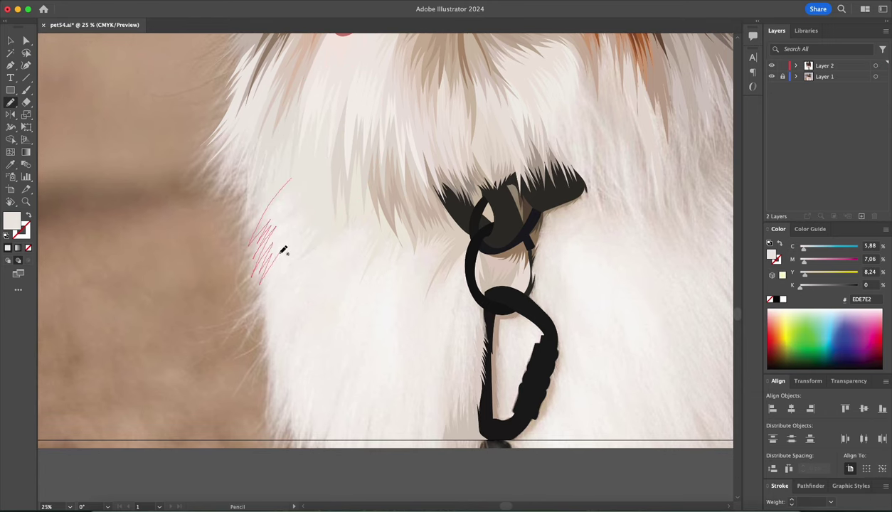
left_click_drag(276, 363, 270, 403)
scroll(326, 185, "down", 2)
left_click_drag(288, 305, 276, 365)
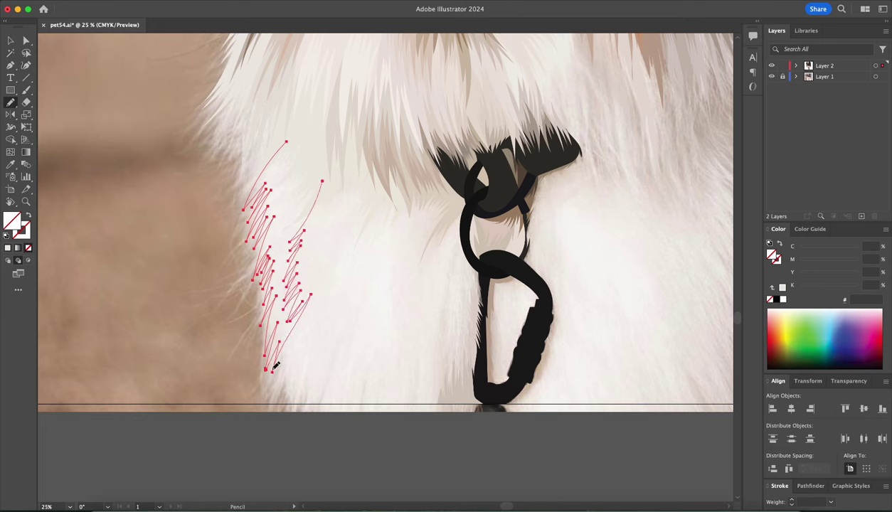
left_click(288, 212)
key("n")
- Outline fur around the collar ring and add another sampled-colour strand on the chest
left_click_drag(491, 198, 497, 242)
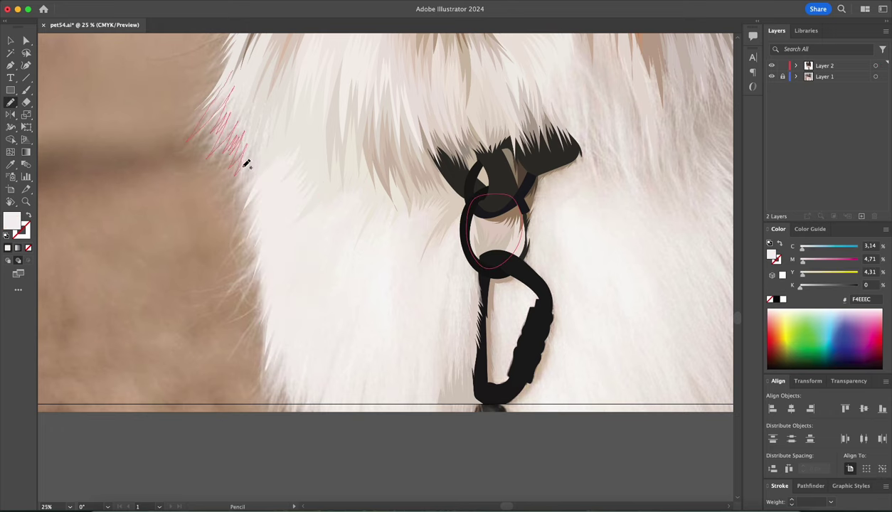
left_click_drag(304, 45, 232, 86)
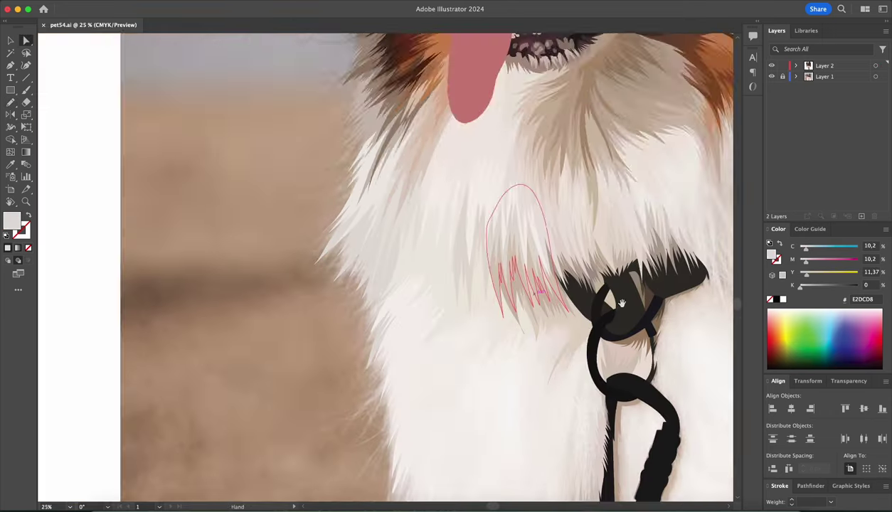
key("n")
scroll(471, 191, "right", 1)
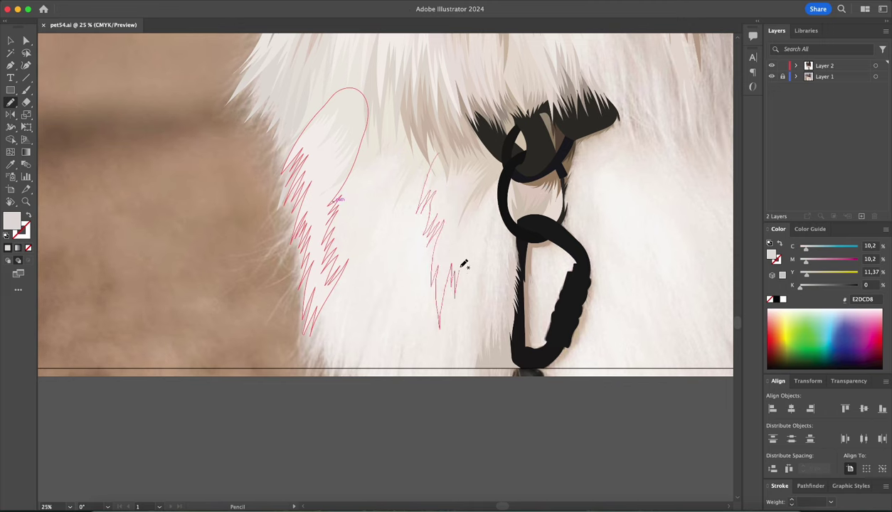
left_click_drag(490, 113, 458, 194)
left_click(462, 246)
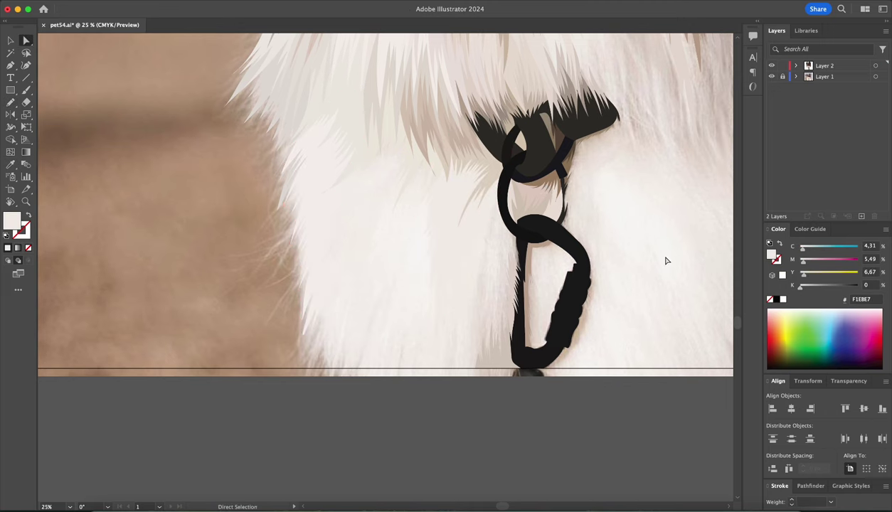
- Draw the final fur strand strokes and zoom out to fit the whole artboard
scroll(356, 275, "down", 1)
left_click_drag(323, 205, 333, 279)
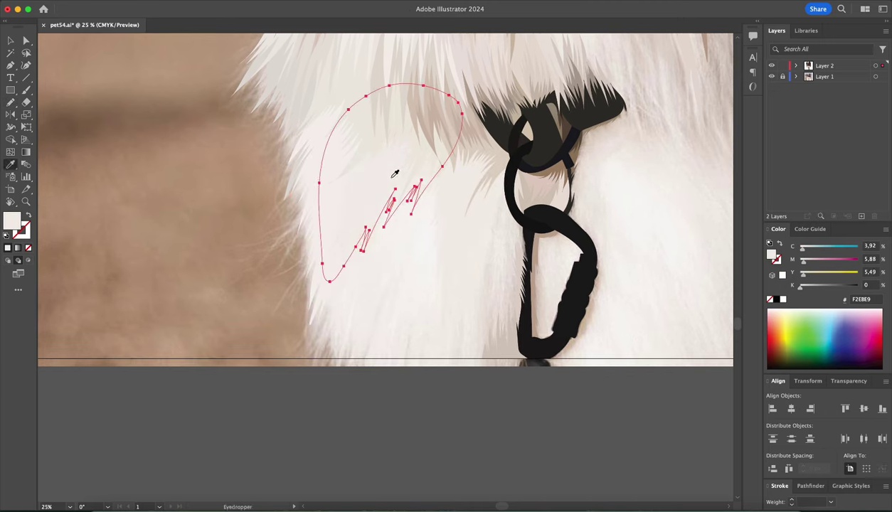
scroll(339, 214, "down", 1)
left_click_drag(339, 199, 374, 253)
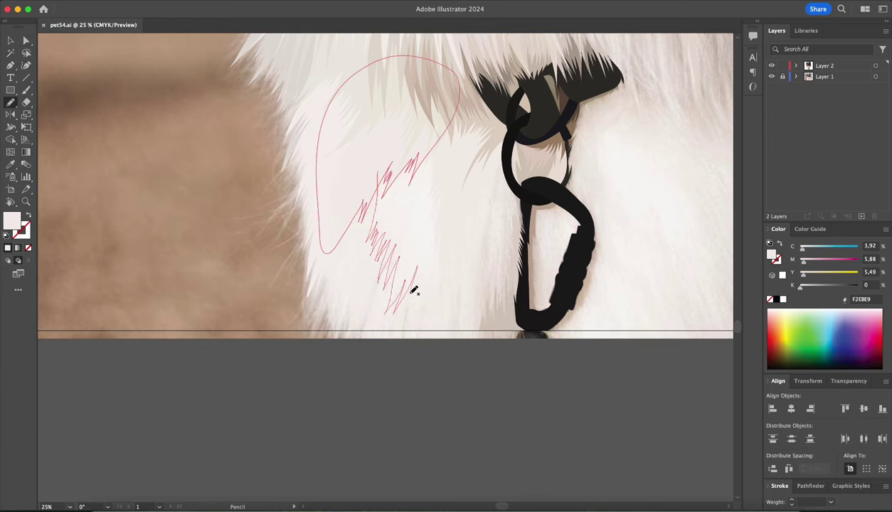
left_click_drag(384, 165, 396, 200)
key("super+0")
- Extend the zigzag fur strands rightward and beside the carabiner's bottom with the photo showing
left_click(772, 76)
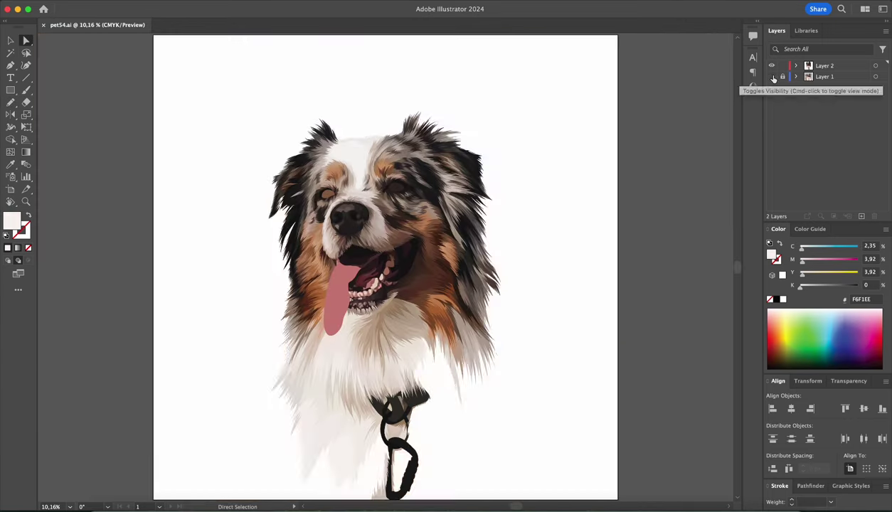
left_click(772, 76)
left_click(772, 76)
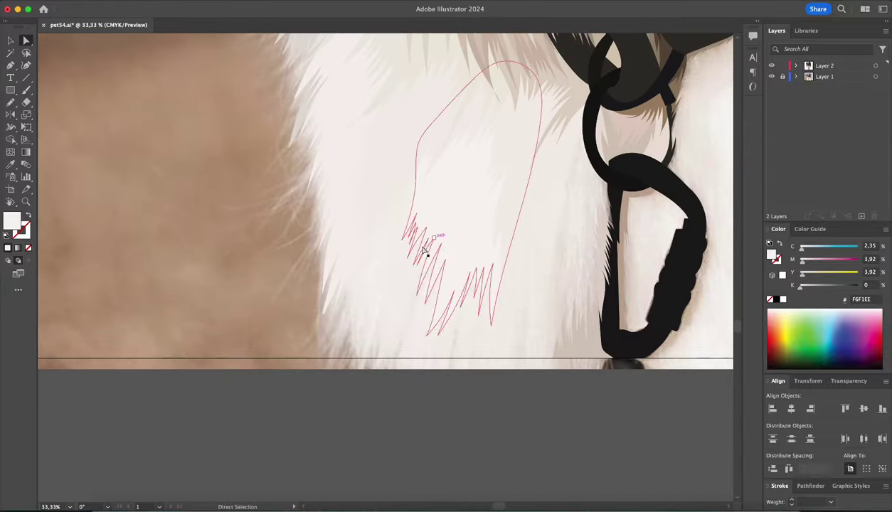
left_click_drag(391, 314, 450, 311)
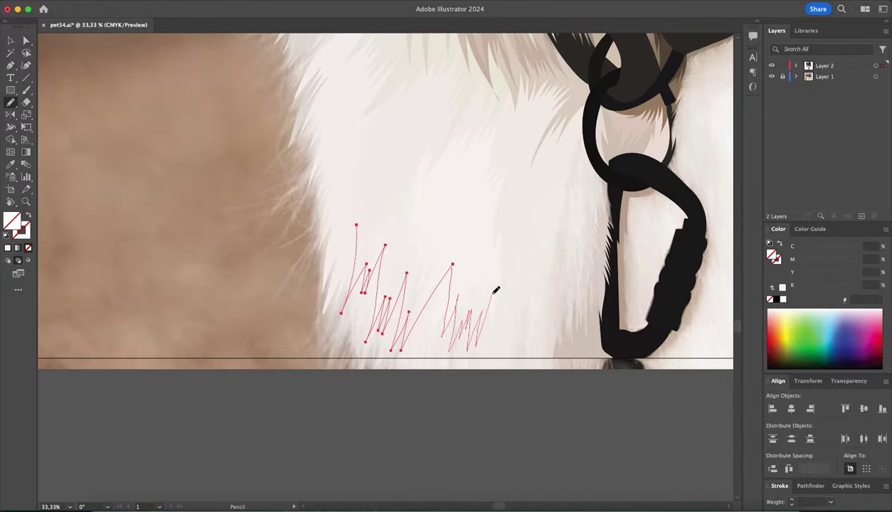
mouse_move(496, 290)
left_mouse_down()
mouse_move(434, 146)
mouse_move(402, 264)
left_mouse_up()
left_click_drag(625, 306, 605, 257)
mouse_move(505, 232)
left_mouse_down()
mouse_move(505, 313)
mouse_move(540, 310)
left_mouse_up()
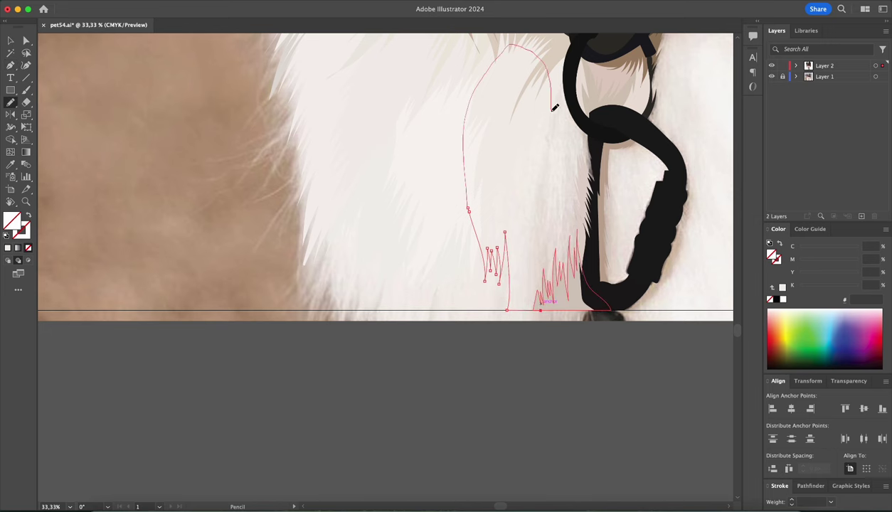
- Build a closed jagged fur shape along the lower chest's bottom edge, filled with F1EBE7
key("ctrl+shift+a")
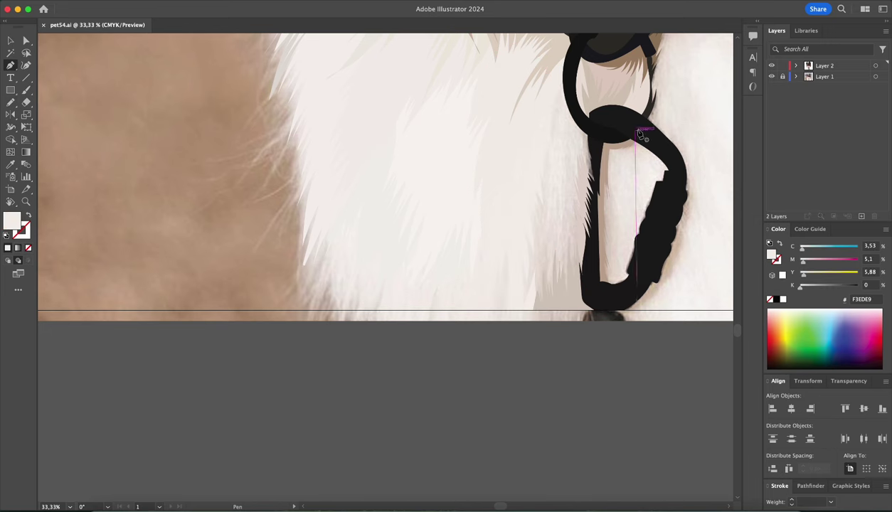
key("p")
left_click(514, 310)
left_click(339, 311)
key("n")
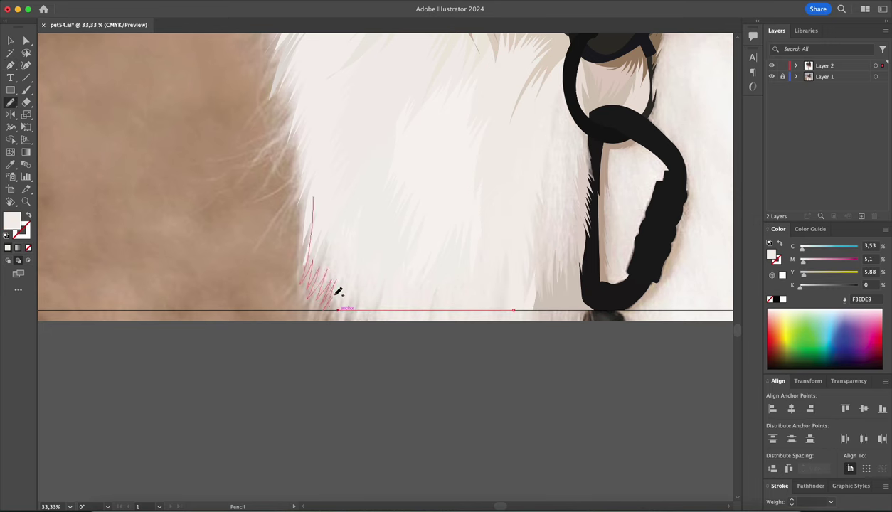
left_click_drag(339, 291, 514, 311)
key("i")
left_click(432, 295)
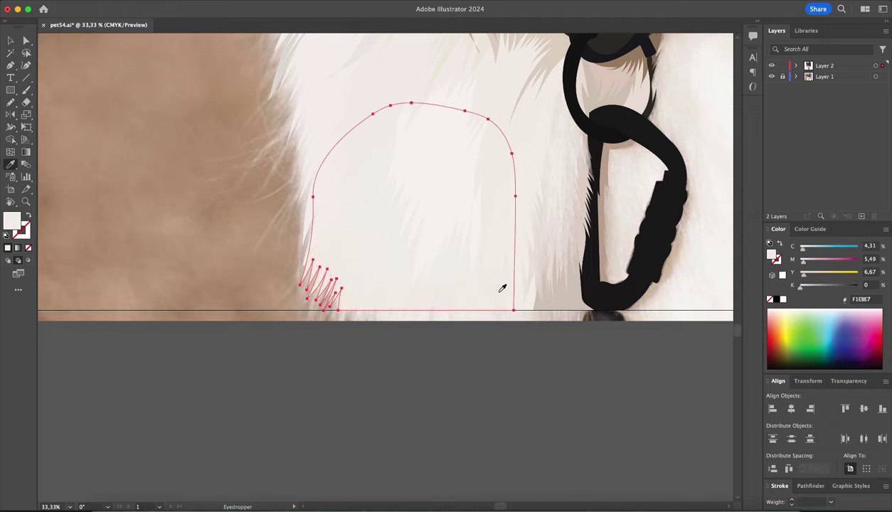
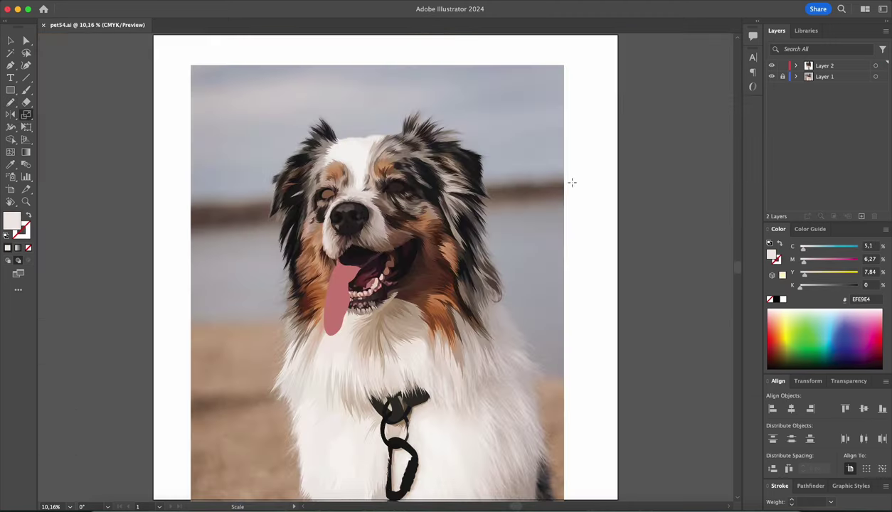
- Hide the reference photo, then draw a first chest fur tuft filled with sampled light beige
left_click(771, 76)
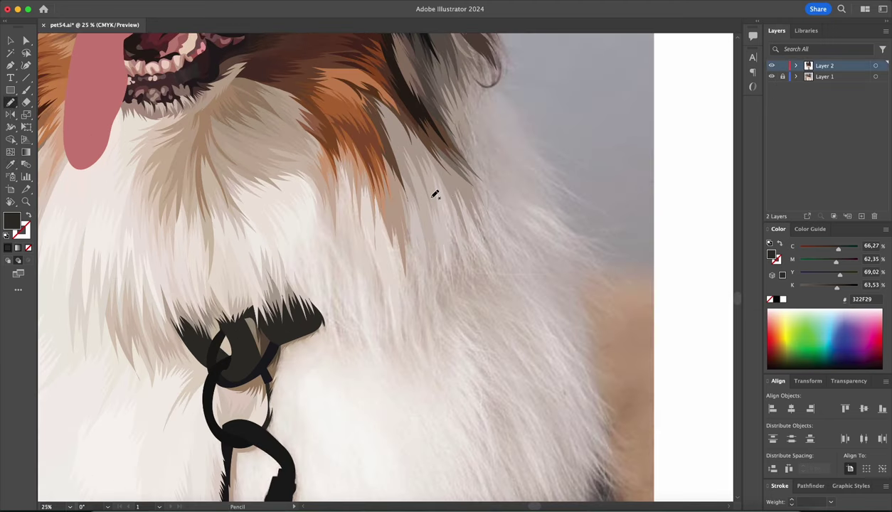
left_click_drag(311, 166, 327, 194)
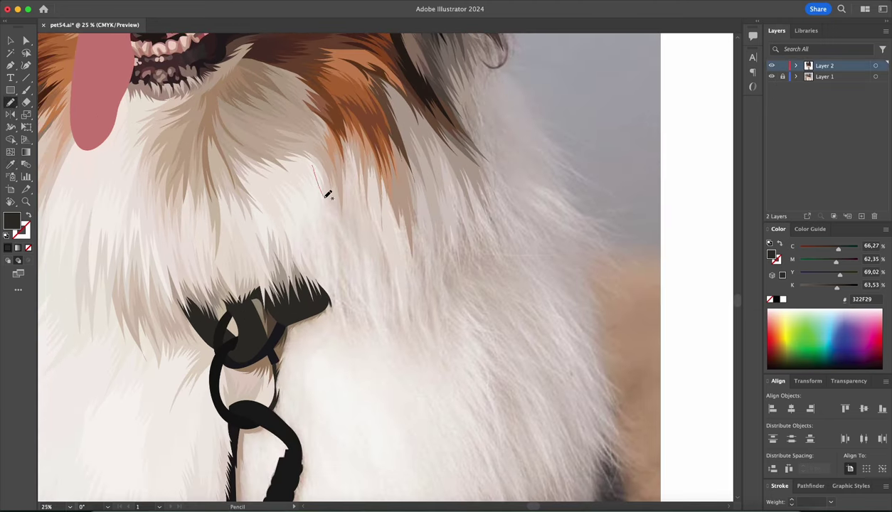
left_click_drag(314, 148, 373, 187)
key("i")
left_click(357, 185)
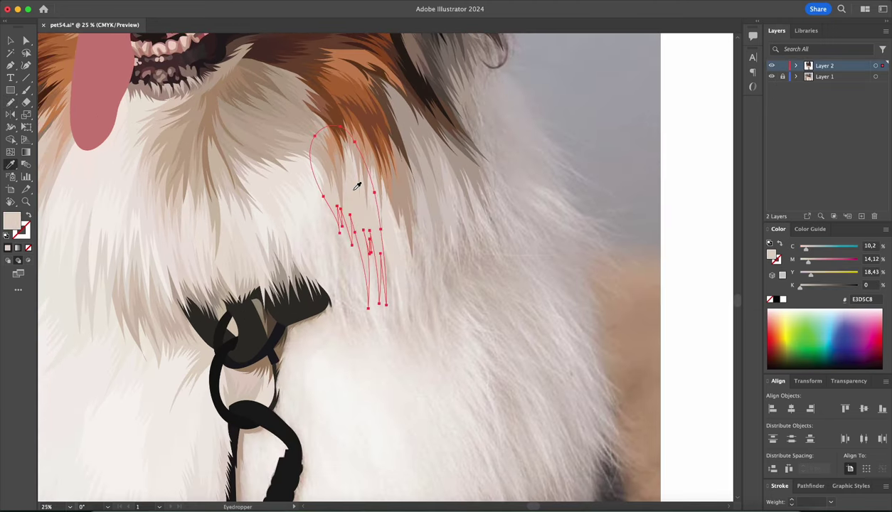
left_click(418, 264)
- Draw a second fur tuft beside the collar and fill it with a lighter sampled fur colour
key("n")
scroll(399, 249, "down", 2)
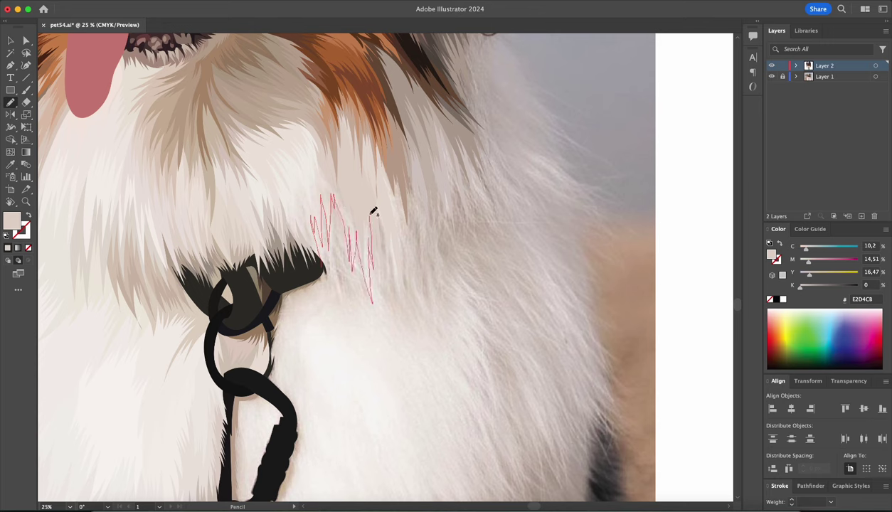
left_click_drag(374, 211, 313, 213)
key("i")
left_click(355, 74)
left_click(305, 202)
left_click(346, 278, "ctrl")
- Add a zigzag fur tuft next to the collar filled with colour DCD0CA
key("n")
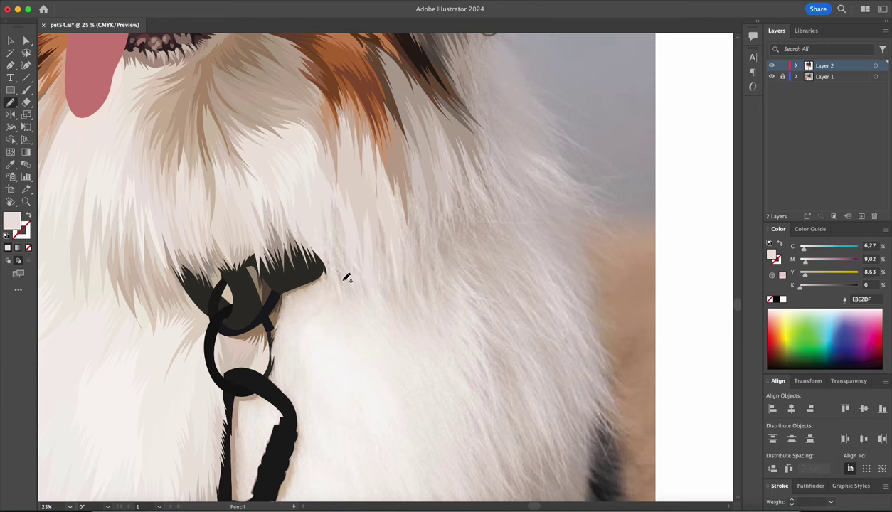
left_click_drag(331, 251, 372, 313)
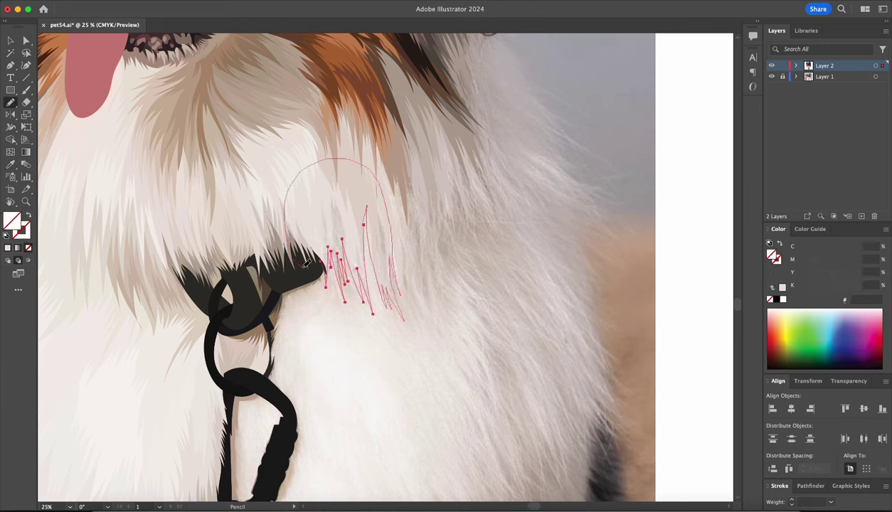
left_click_drag(306, 263, 335, 199)
key("i")
left_click(342, 209)
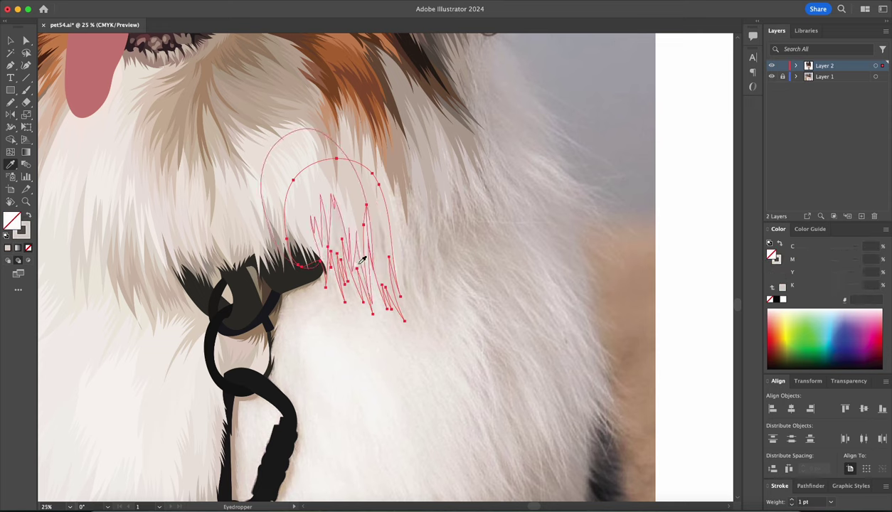
left_click(363, 261)
- Draw tufts right of the collar and higher on the chest, filled with D1C5BC
key("n")
scroll(398, 349, "down", 3)
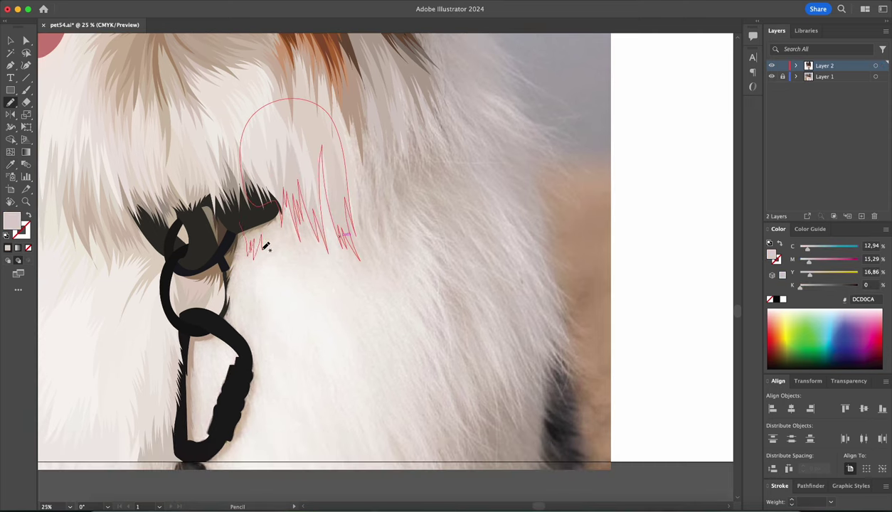
left_click_drag(355, 272, 319, 130)
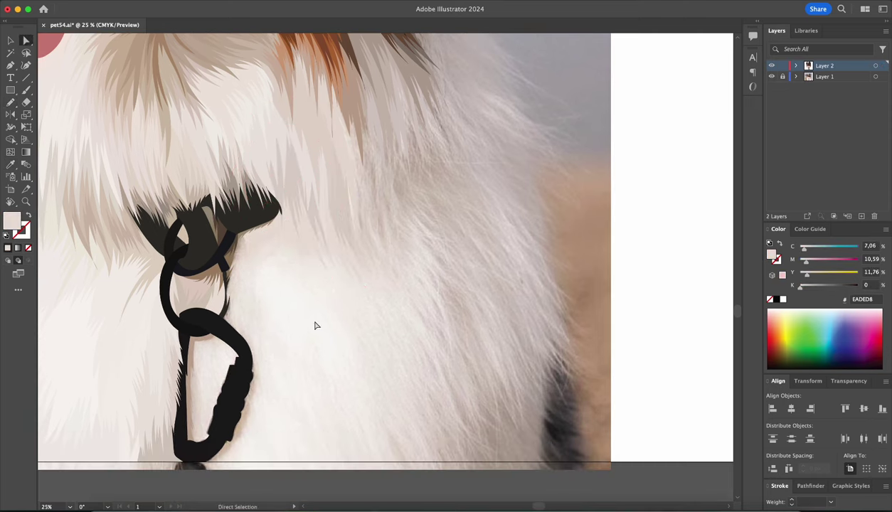
scroll(314, 324, "right", 2)
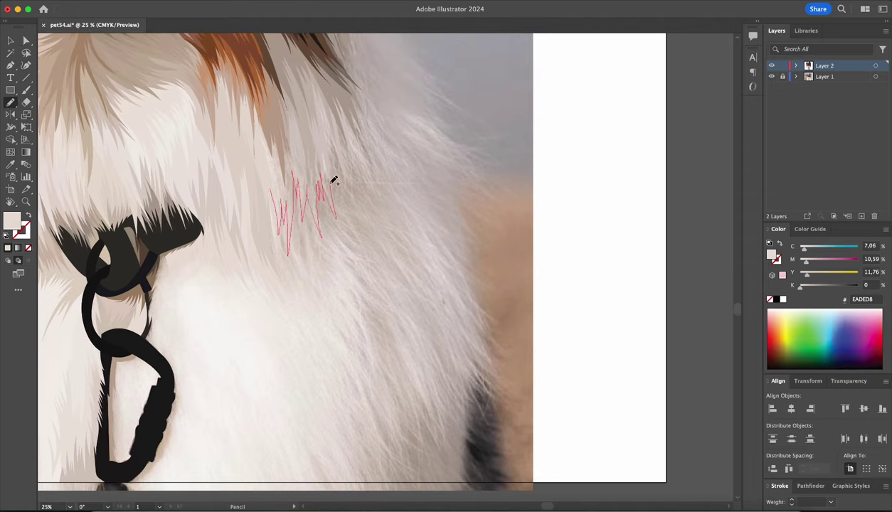
left_click_drag(334, 180, 357, 152)
key("i")
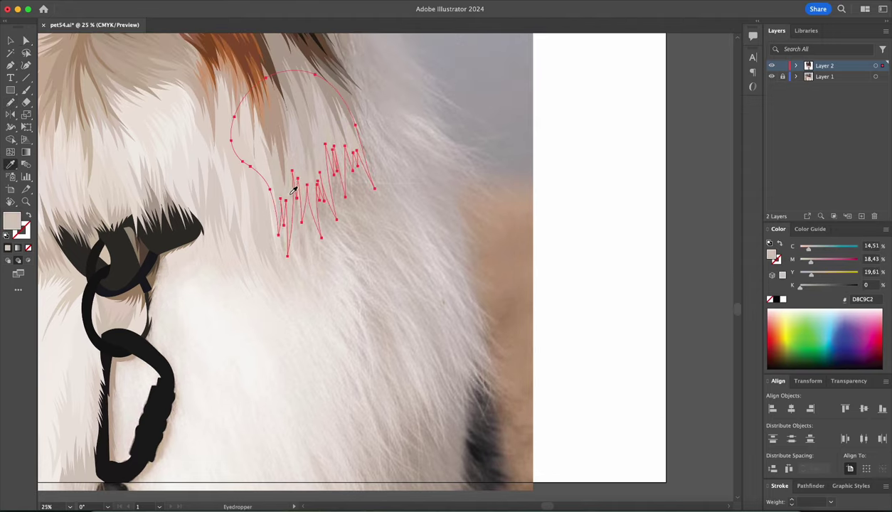
left_click(320, 207)
left_click(266, 202)
- Draw another zigzag chest tuft and fill it with sampled beige
key("ctrl+shift+a")
key("n")
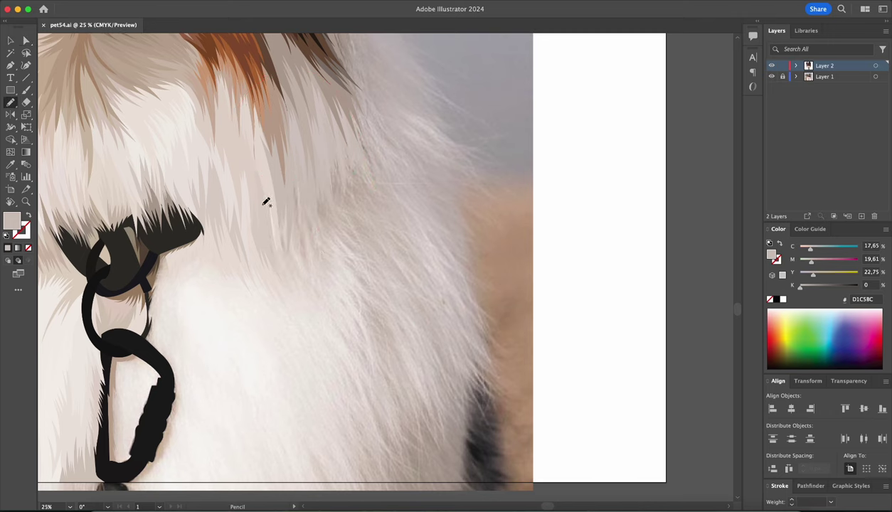
left_click_drag(300, 264, 310, 186)
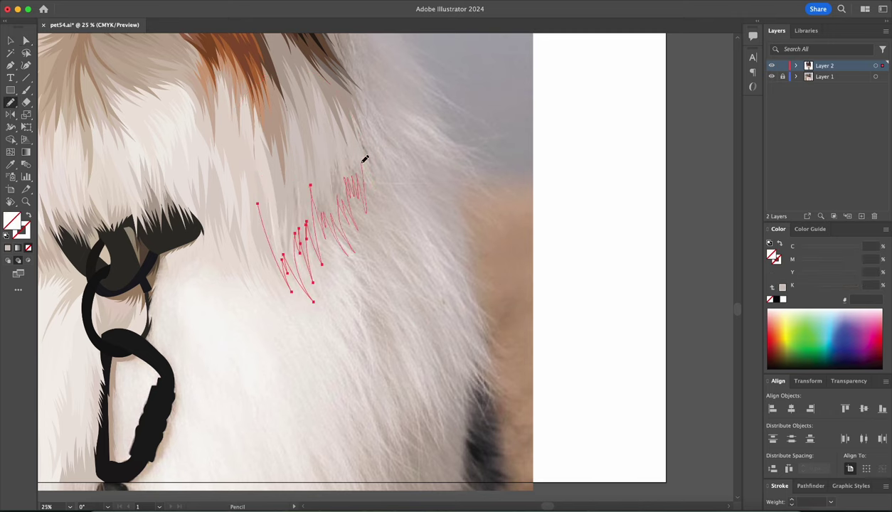
left_click_drag(365, 159, 279, 185)
key("i")
left_click(446, 304)
key("shift+h")
- Rotate the view and add a zigzag chest tuft filled with colour E6DAD4
mouse_move(465, 150)
left_mouse_down()
mouse_move(448, 116)
mouse_move(412, 129)
left_mouse_up()
key("n")
left_click_drag(372, 232, 396, 219)
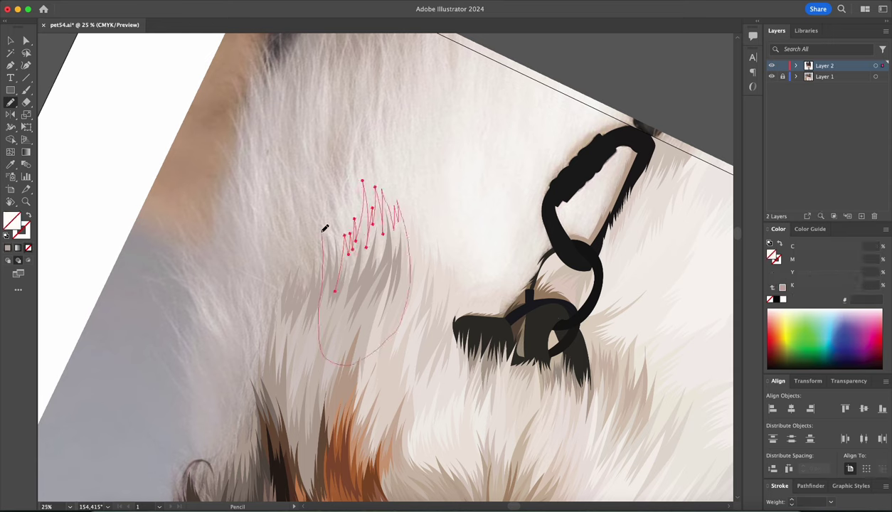
left_click_drag(324, 228, 338, 249)
key("i")
left_click(382, 249)
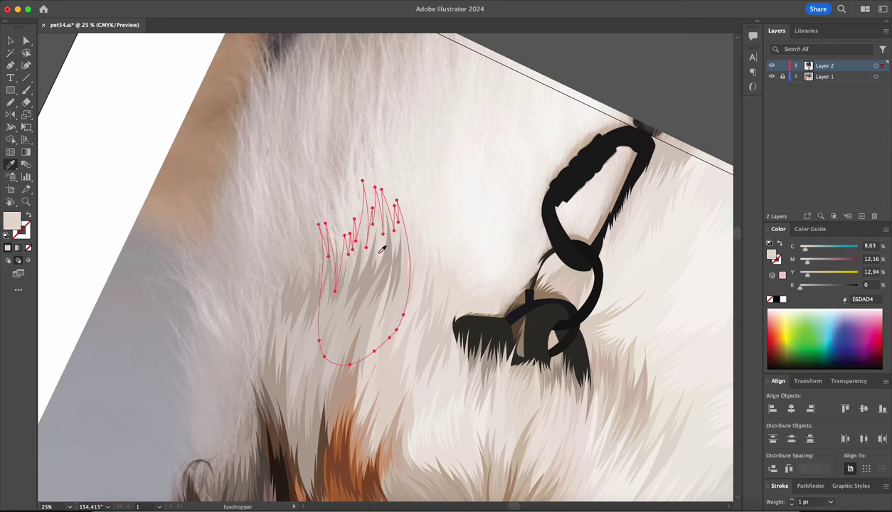
key("a")
left_click(489, 130)
- Draw a fur tuft running up the chest and fill it with colour EDE2DE
left_click_drag(354, 252, 350, 186)
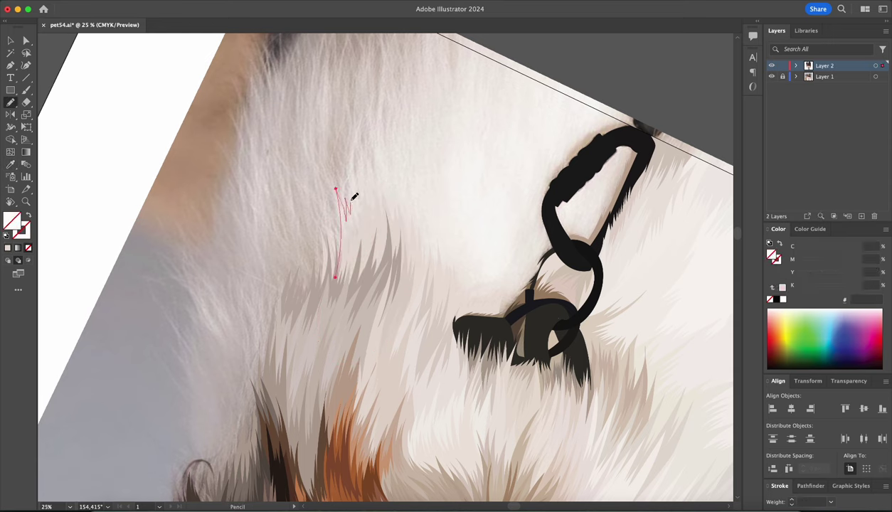
left_click_drag(396, 138, 352, 144)
left_click_drag(336, 178, 367, 198)
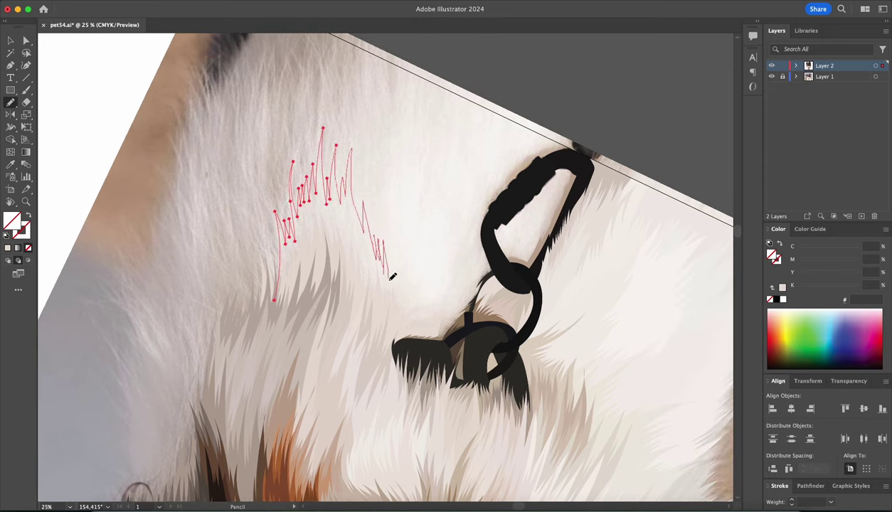
left_click_drag(392, 277, 277, 235)
scroll(399, 235, "down", 3)
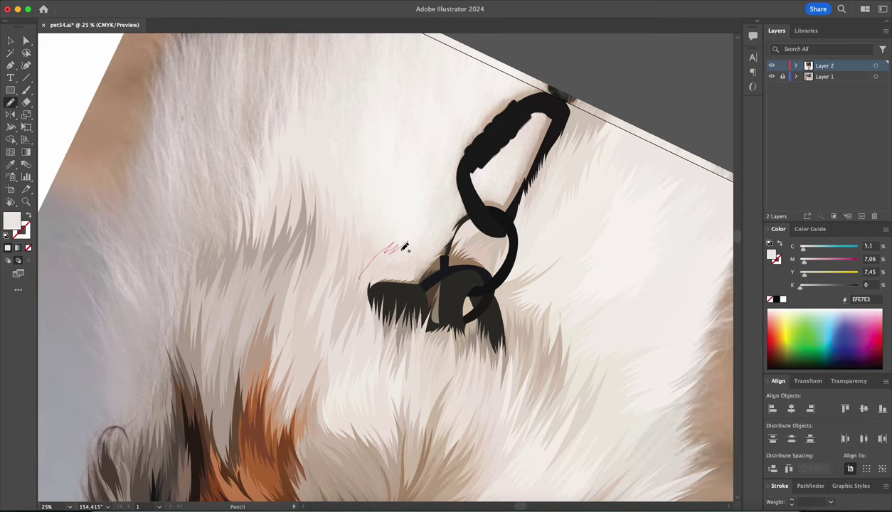
key("i")
left_click(443, 231)
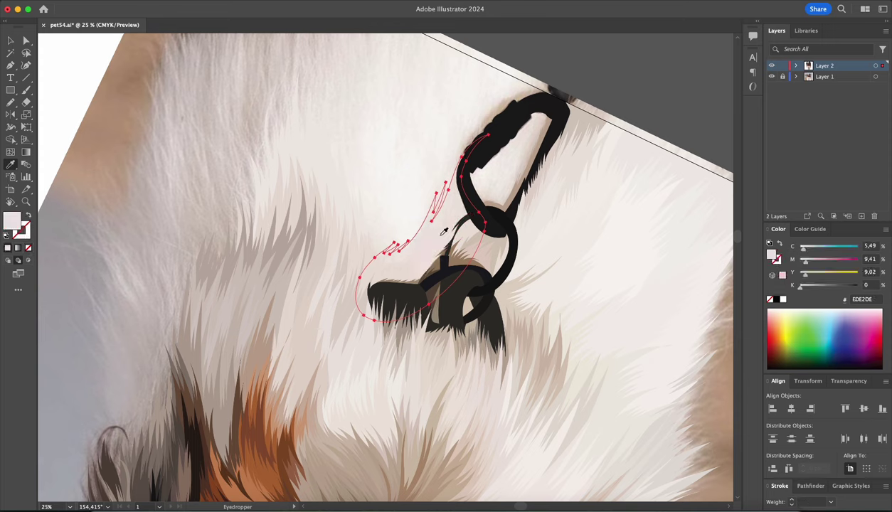
left_click(427, 249)
- Add a fur shape overlapping the carabiner's top edge, filled with sampled fur colour
key("n")
left_click_drag(612, 171, 527, 334)
scroll(466, 188, "up", 2)
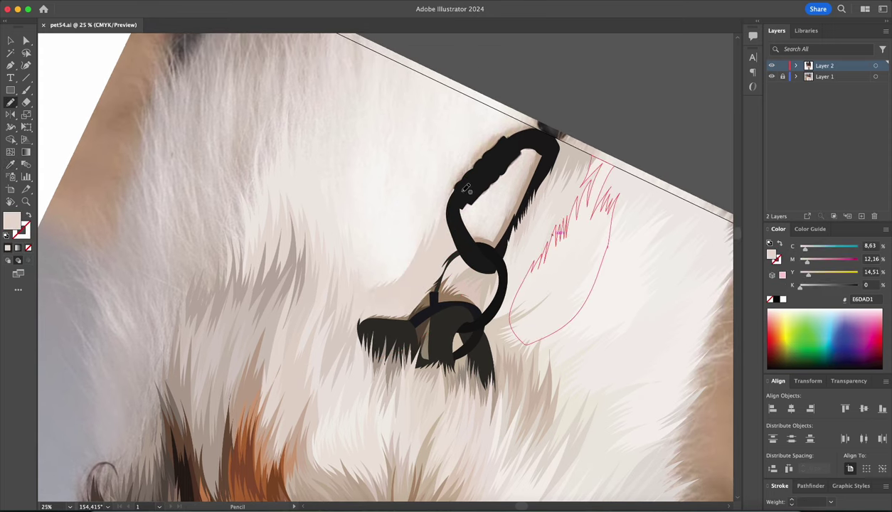
key("ctrl+plus")
left_click_drag(530, 195, 333, 293)
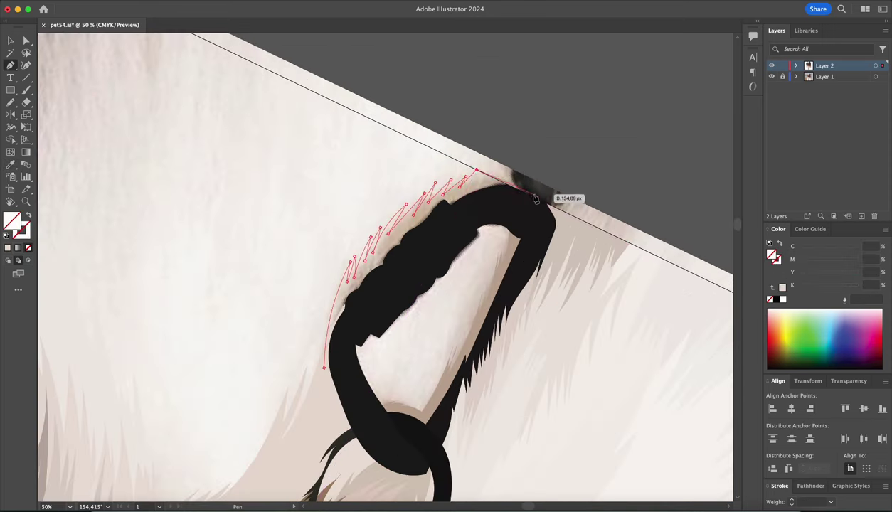
key("i")
left_click(459, 185)
key("ctrl+shift+a")
key("cmd+minus")
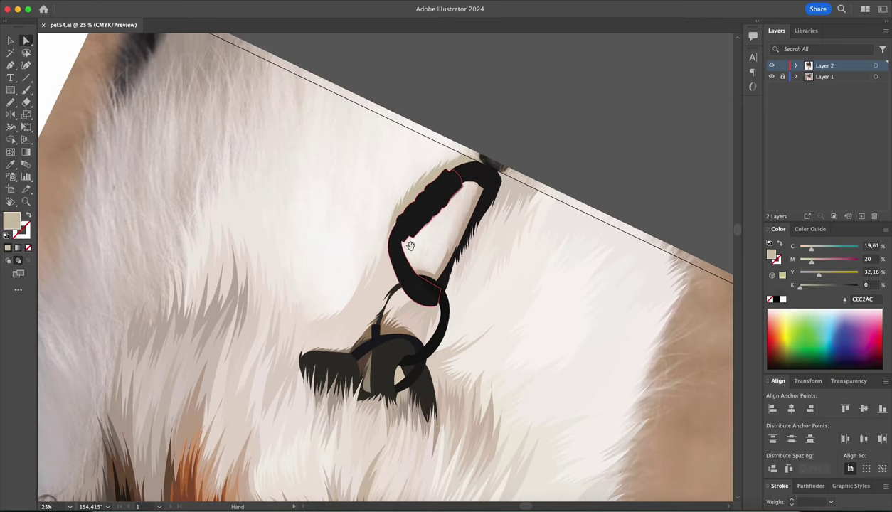
- Try a zigzag tuft above the carabiner and undo the unwanted strokes
scroll(357, 187, "down", 1)
key("n")
left_click_drag(326, 107, 344, 128)
left_click_drag(402, 114, 402, 85)
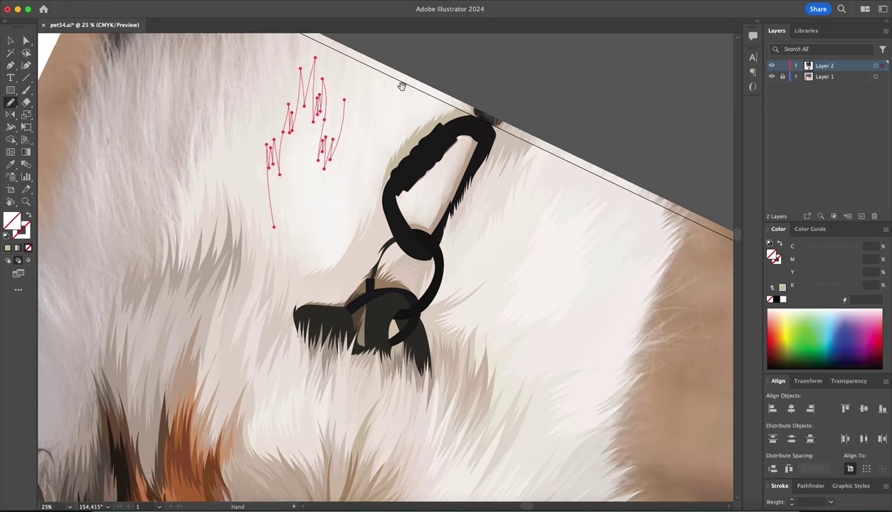
key("cmd+z")
scroll(332, 199, "up", 2)
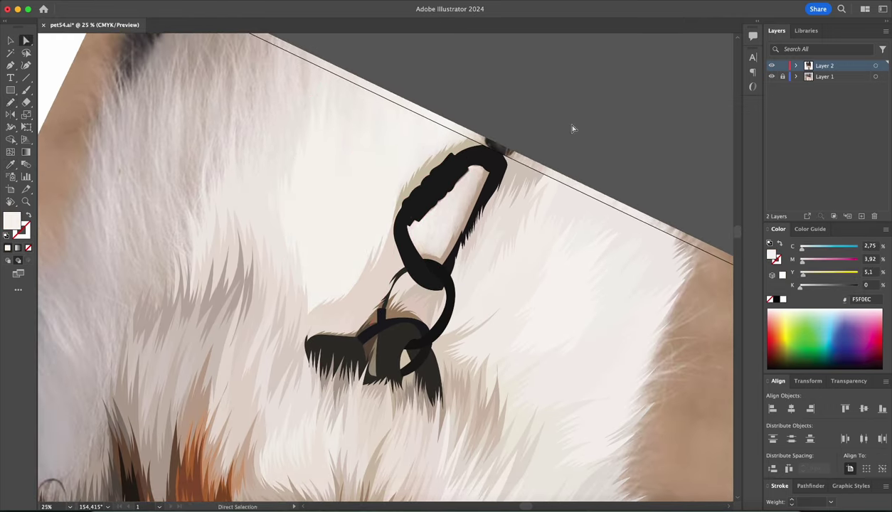
- Outline a tuft from the artboard edge toward the carabiner and fill it with light fur colour
mouse_move(361, 180)
left_mouse_down()
mouse_move(367, 99)
mouse_move(380, 119)
left_mouse_up()
key("p")
left_click(486, 137)
left_click(388, 254)
left_click(332, 241)
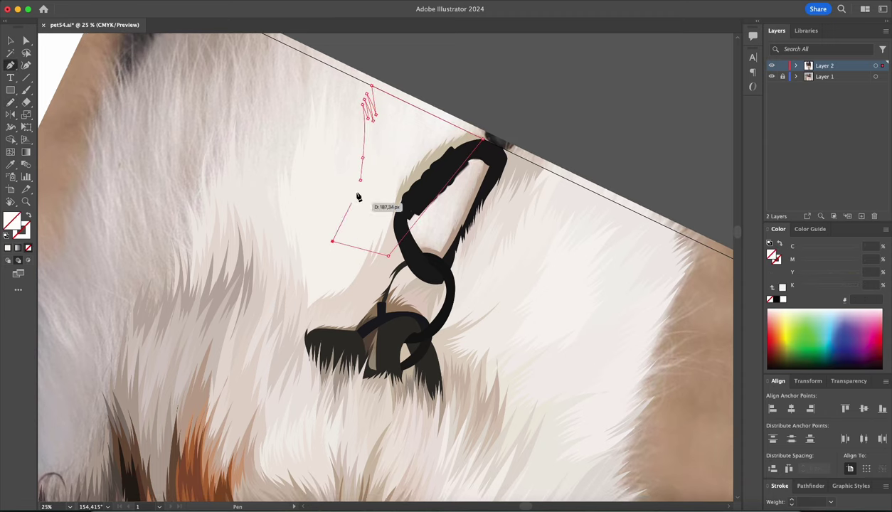
left_click(360, 180)
key("i")
left_click(432, 121)
key("n")
- Pen-outline a larger fur tuft around the carabiner and fill it with the photo's fur colour
scroll(319, 235, "up", 3)
scroll(319, 235, "left", 2)
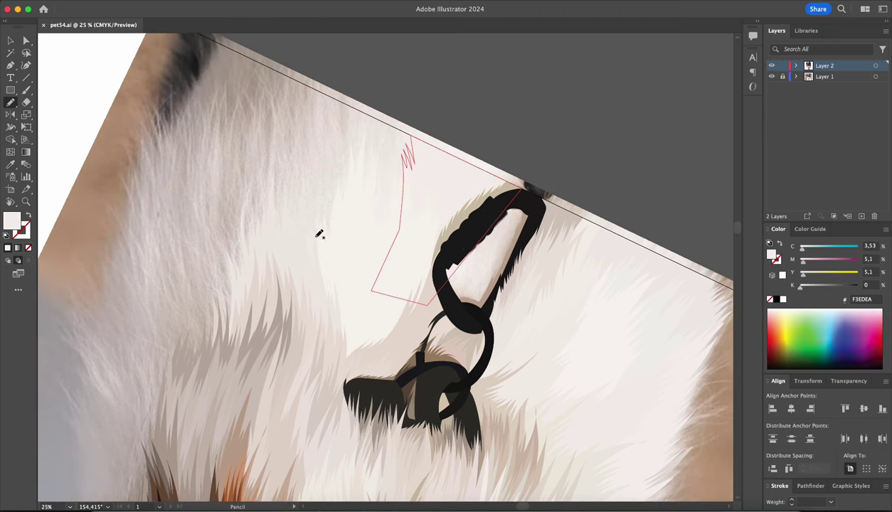
key("p")
left_click(350, 137)
left_click_drag(349, 100, 347, 93)
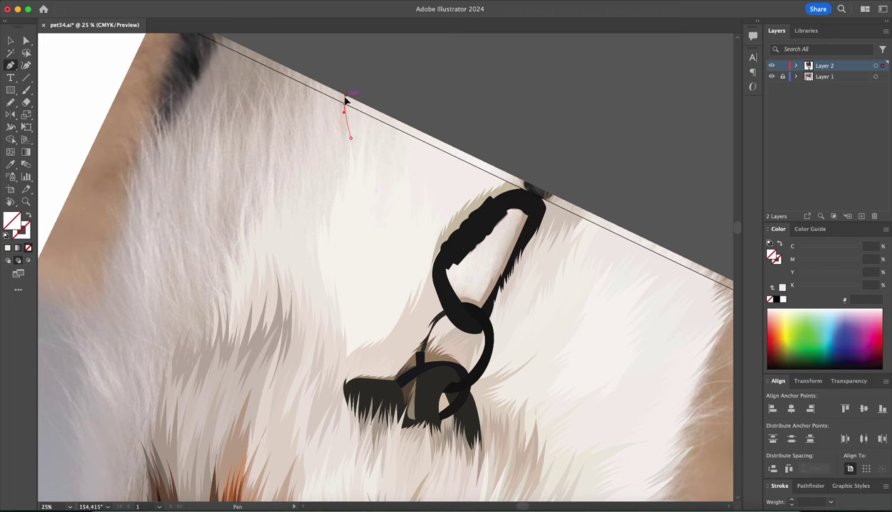
left_click(479, 169)
left_click(370, 318)
left_click(304, 302)
left_click(304, 274)
left_click(308, 187)
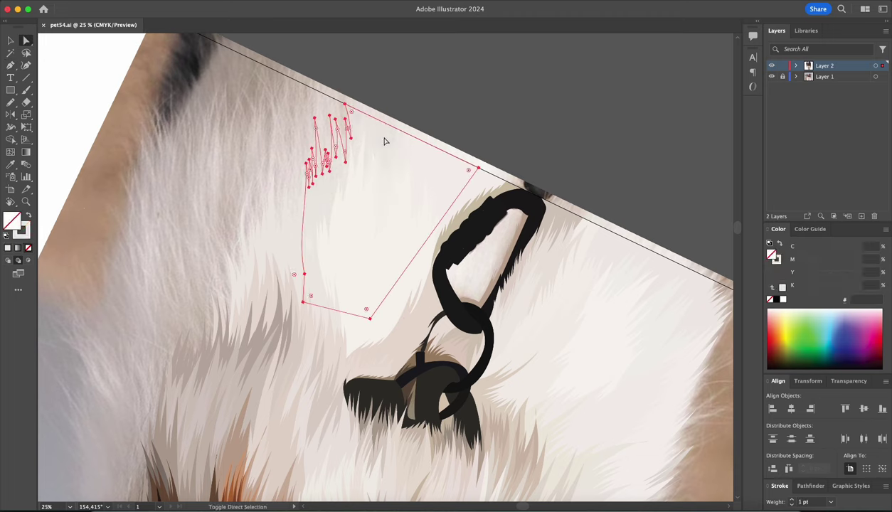
key("i")
left_click(379, 142)
- Add one more straight-edged tuft below the zigzag, filled with the photo's fur colour
key("n")
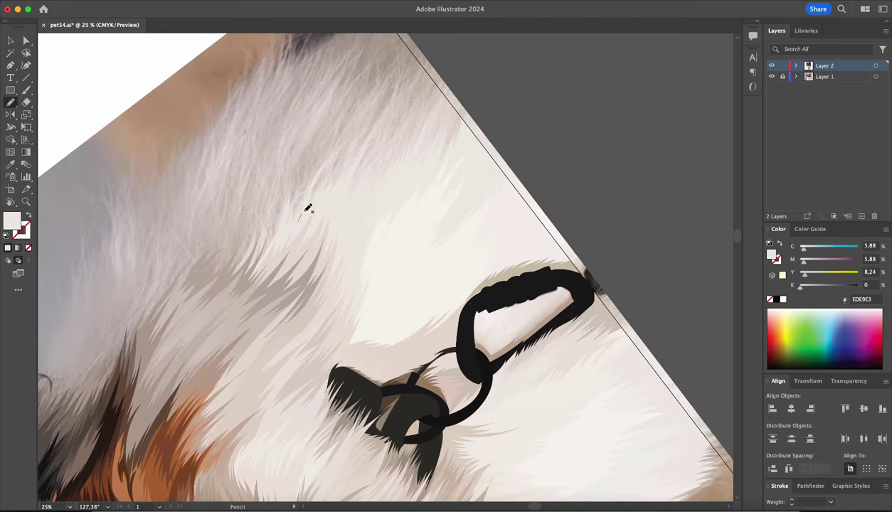
key("p")
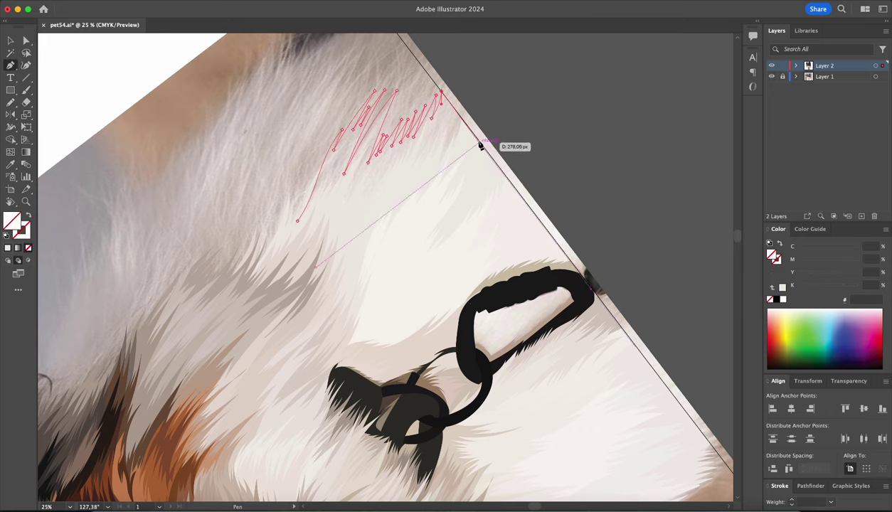
left_click(479, 142)
left_click(447, 202)
left_click(330, 243)
left_click(298, 221)
key("i")
left_click(391, 141)
- Fit the artboard, reset rotation, and briefly hide the reference photo to check progress
key("shift+ctrl+1")
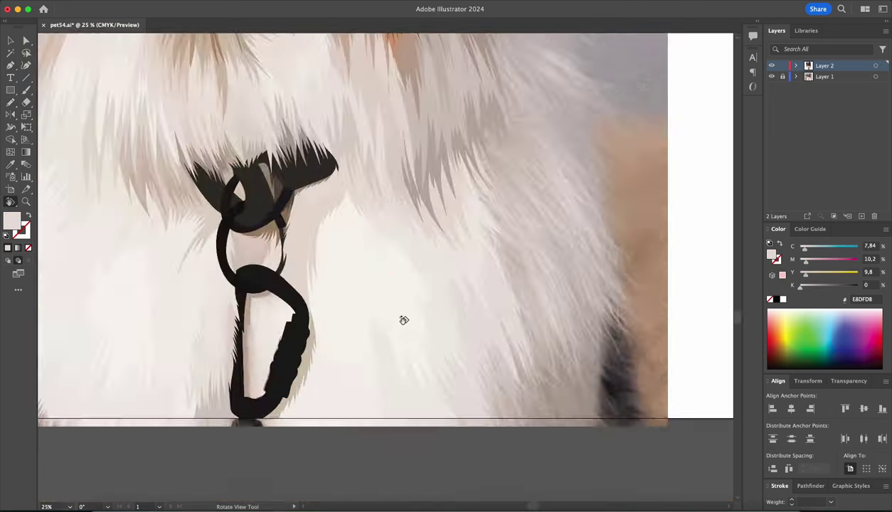
key("ctrl+0")
key("a")
left_click(771, 76)
left_click(771, 76)
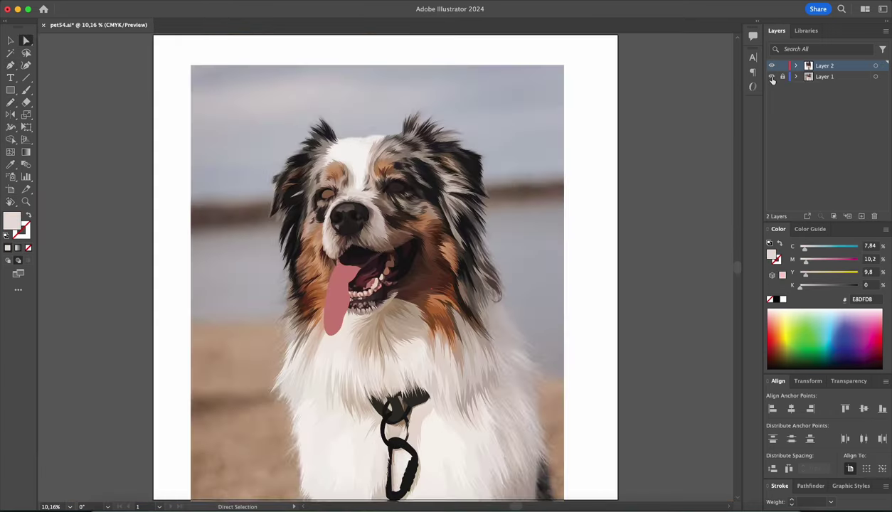
- Sketch a zigzag fur tuft and an adjoining fur patch on the upper fur with the Pencil
key("m")
key("n")
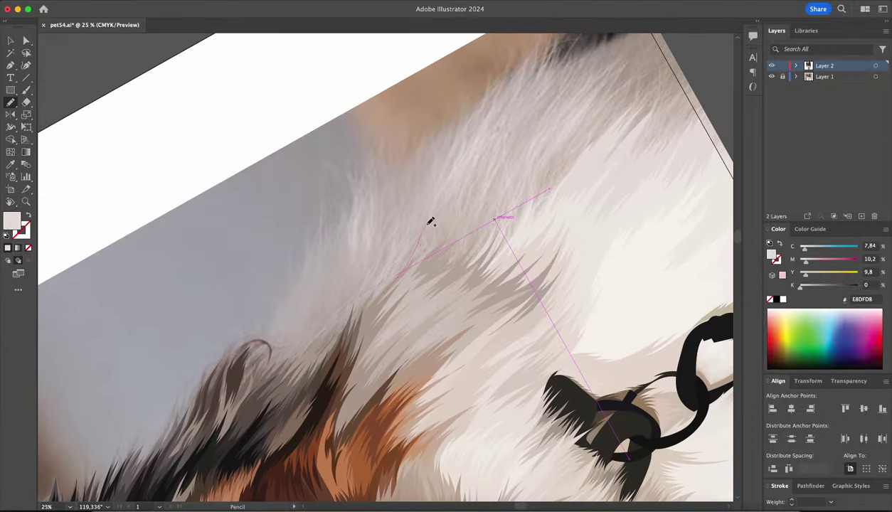
left_click_drag(430, 219, 518, 131)
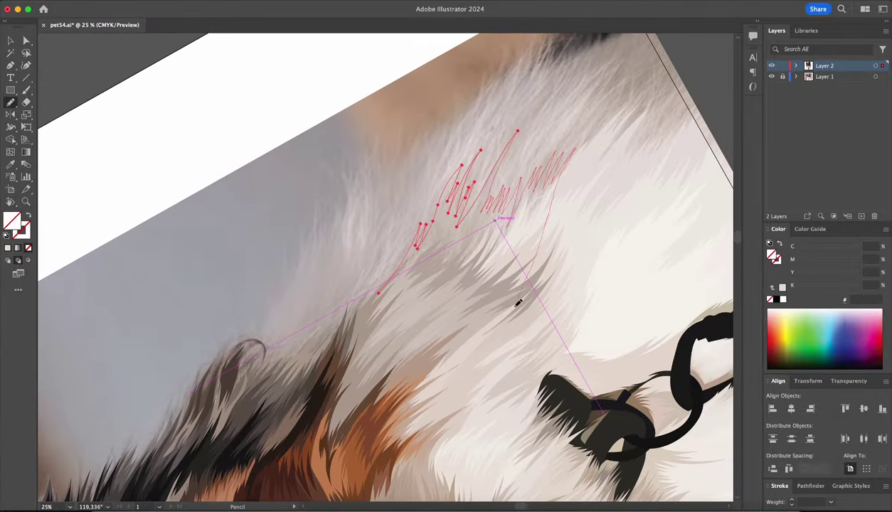
left_click_drag(518, 302, 603, 166)
scroll(603, 165, "right", 2)
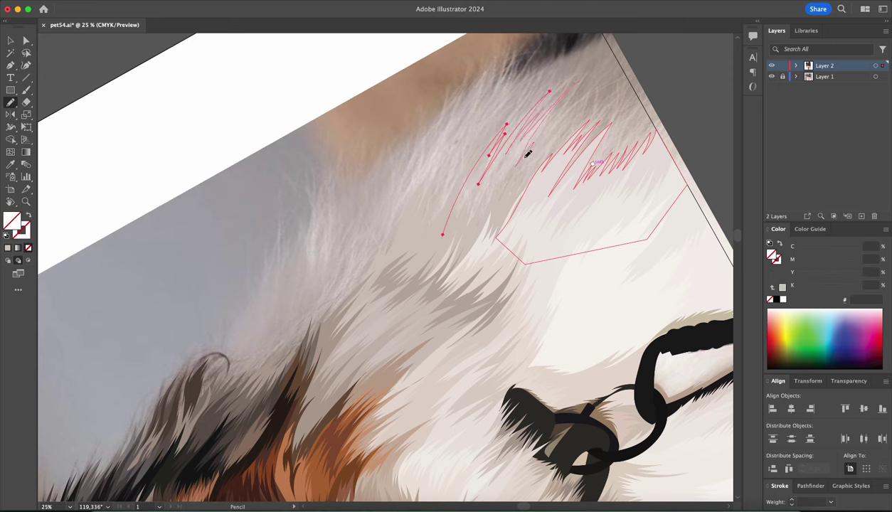
left_click_drag(527, 154, 508, 169)
key("ctrl+shift+a")
- Draw a closed outline around the fur tips and fill it with the surrounding fur colour
scroll(538, 135, "up", 2)
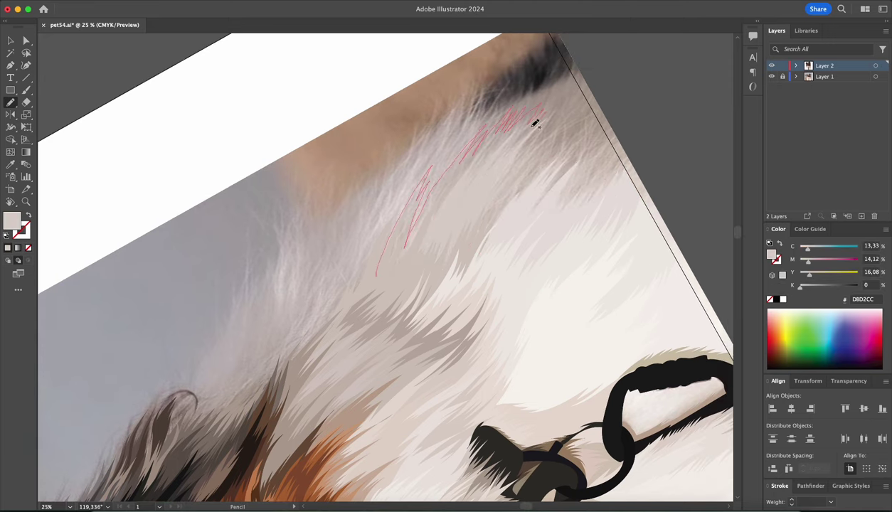
left_click_drag(603, 135, 382, 255)
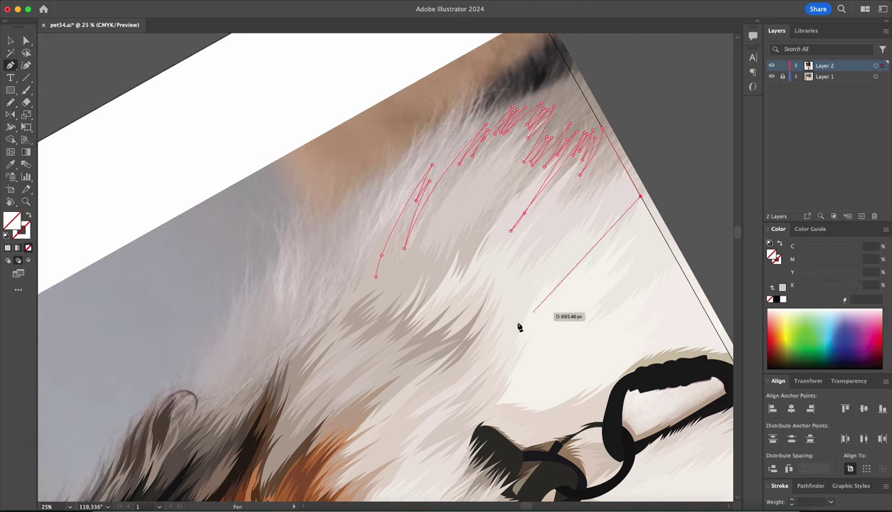
key("i")
left_click(530, 170)
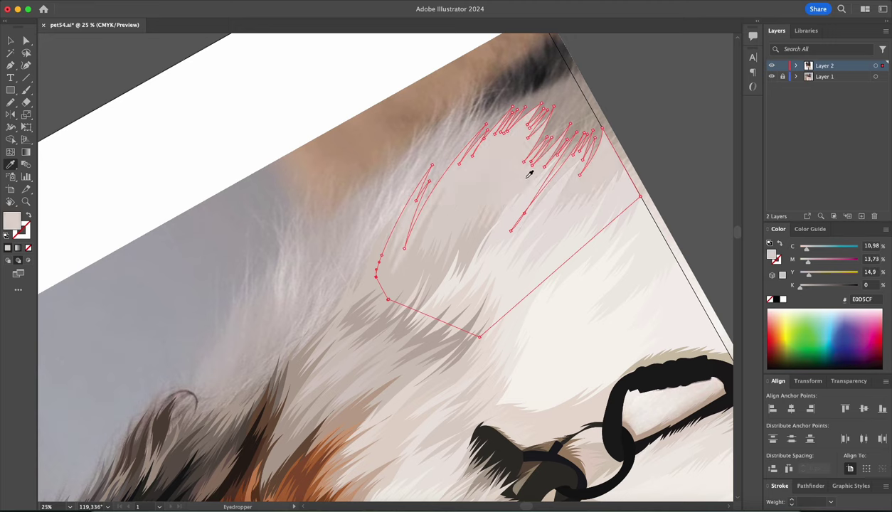
scroll(563, 97, "up", 1)
- Draw a small tuft at the fur tip and strands closing into a tuft down the coat
key("n")
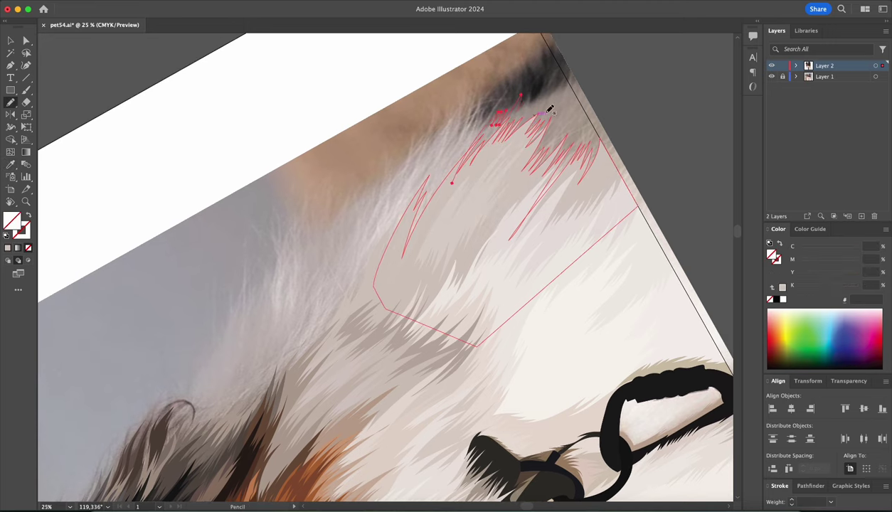
left_click_drag(563, 93, 569, 99)
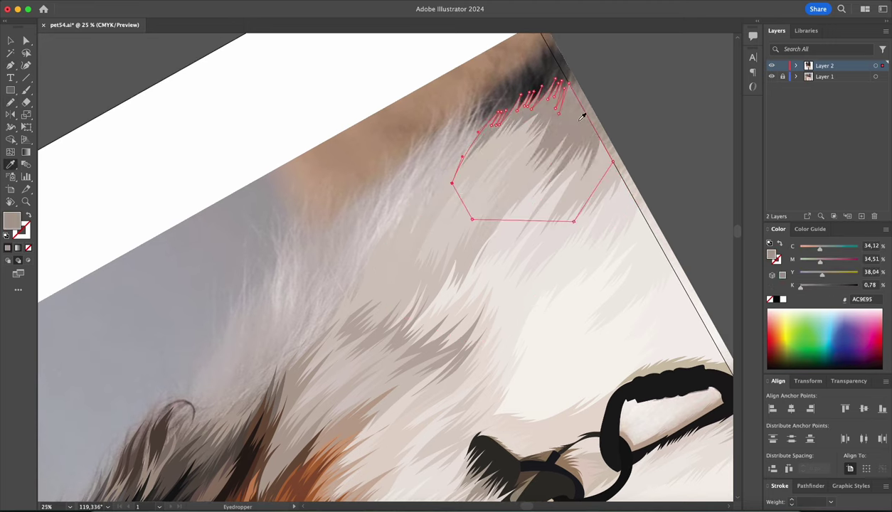
key("a")
key("n")
scroll(419, 135, "down", 1)
left_click_drag(416, 140, 396, 283)
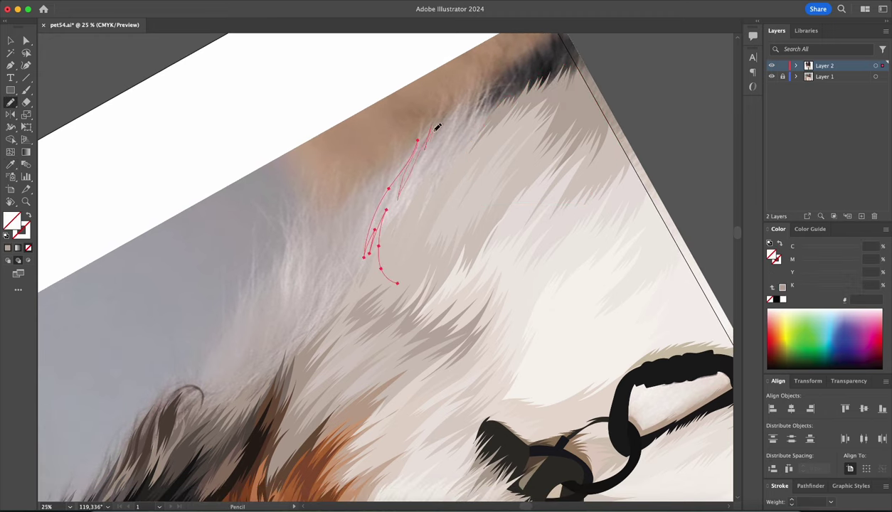
left_click_drag(476, 126, 331, 281)
scroll(424, 243, "up", 5)
- Colour the tuft a dark brownish grey sampled from the photo and add rising strands
key("ctrl+equal")
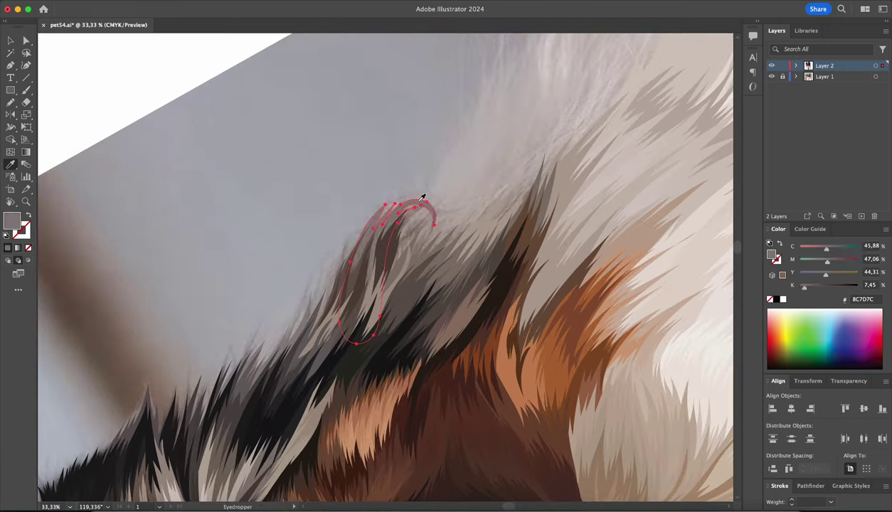
key("i")
left_click(462, 288)
left_click(465, 291)
key("n")
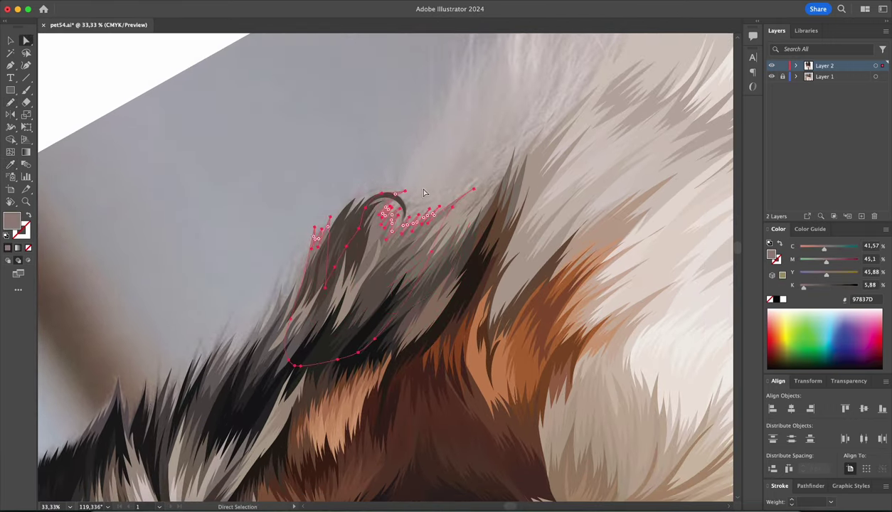
key("ctrl+minus")
left_click_drag(349, 251, 424, 182)
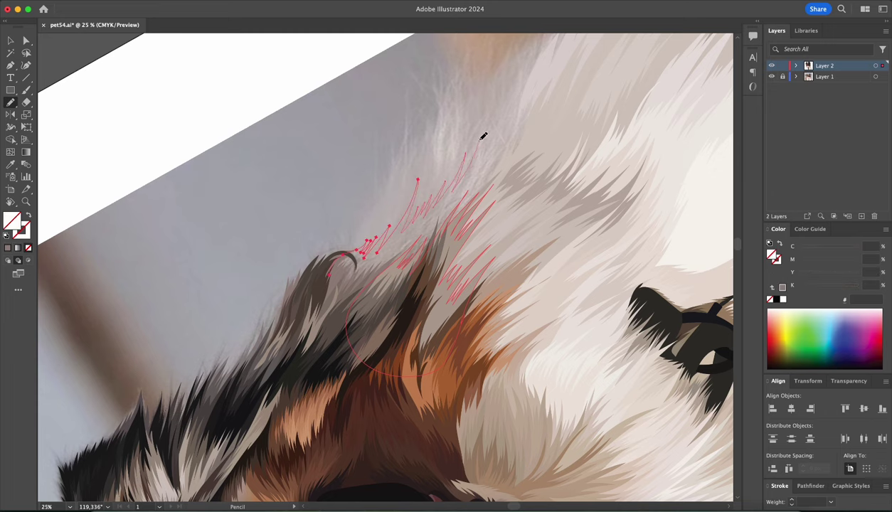
- Rotate the view to the side fur and fill a side tuft with sampled grey
mouse_move(506, 118)
left_mouse_down()
mouse_move(506, 187)
mouse_move(530, 121)
mouse_move(547, 104)
left_mouse_up()
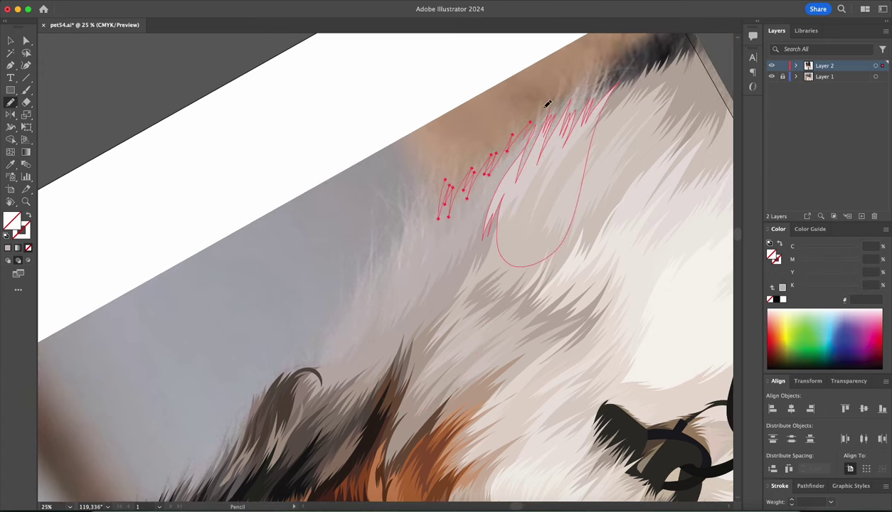
key("shift+h")
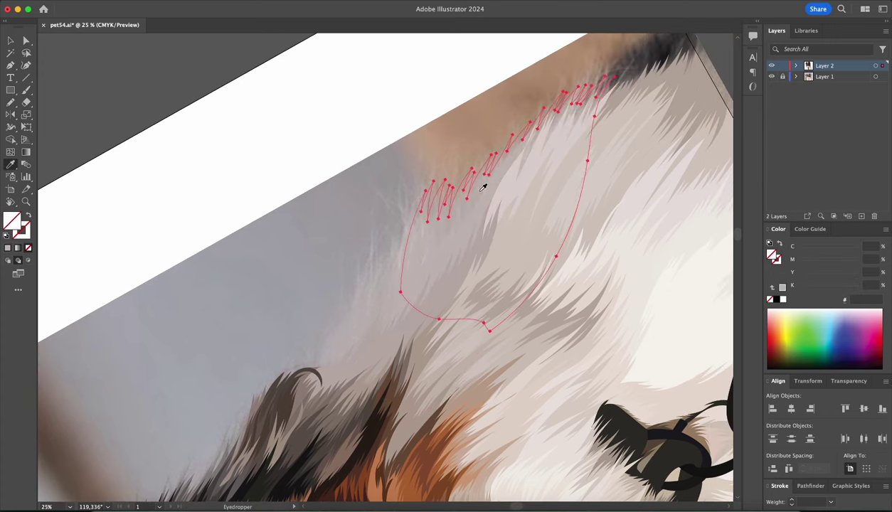
left_click_drag(418, 313, 445, 359)
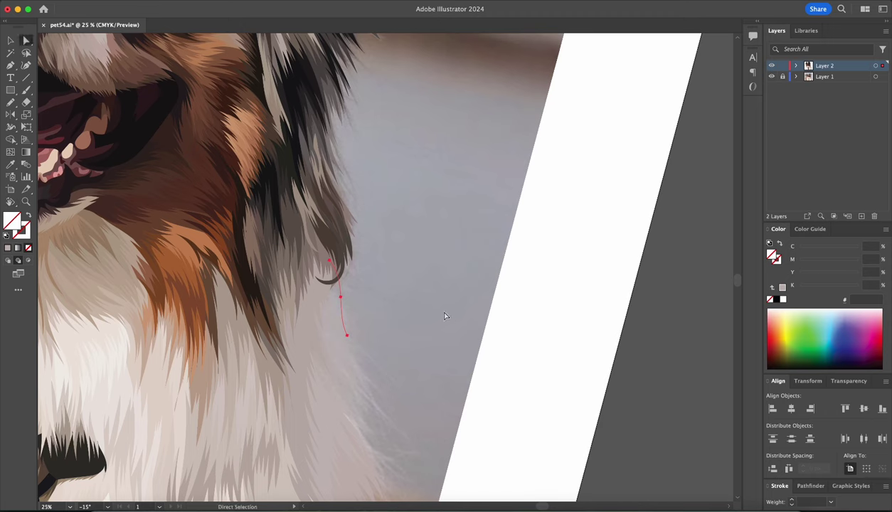
key("n")
scroll(327, 377, "down", 2)
key("i")
left_click(328, 329)
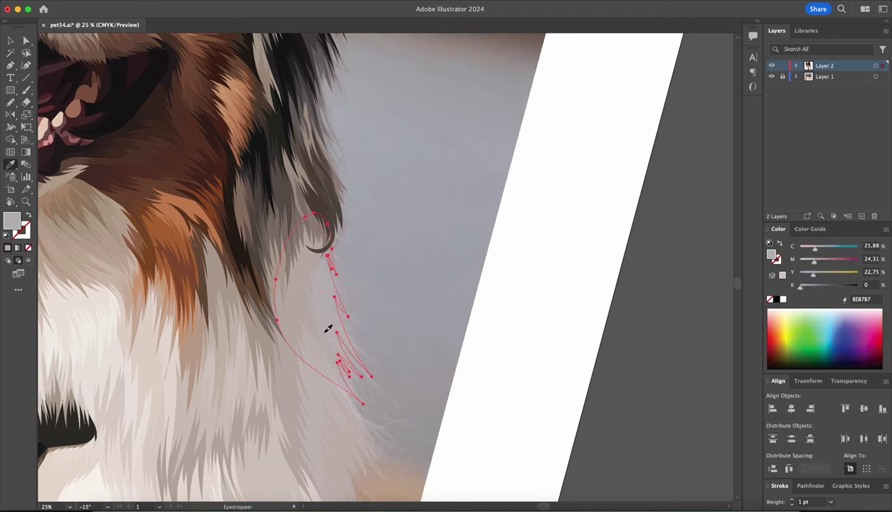
- Pick up the dark fur colour and sketch dark fur strands along the bottom edge
key("n")
scroll(326, 320, "down", 5)
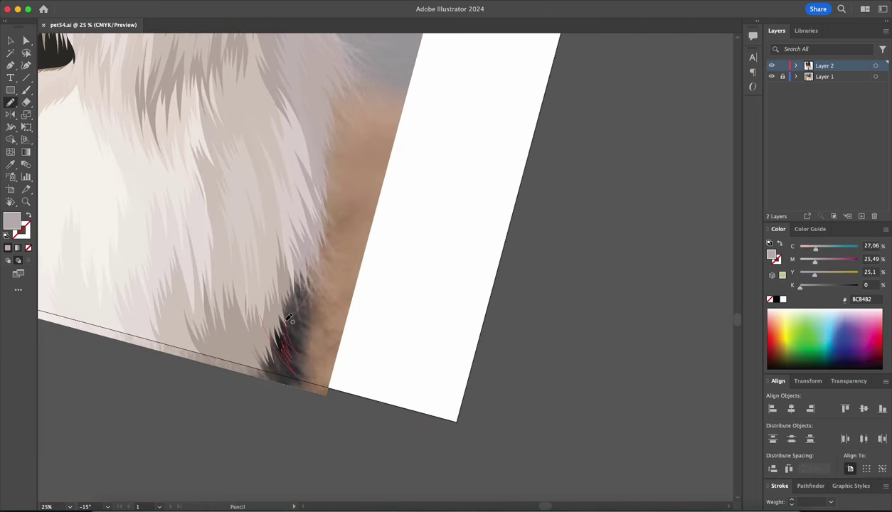
key("i")
left_click(288, 320)
key("n")
scroll(393, 218, "left", 3)
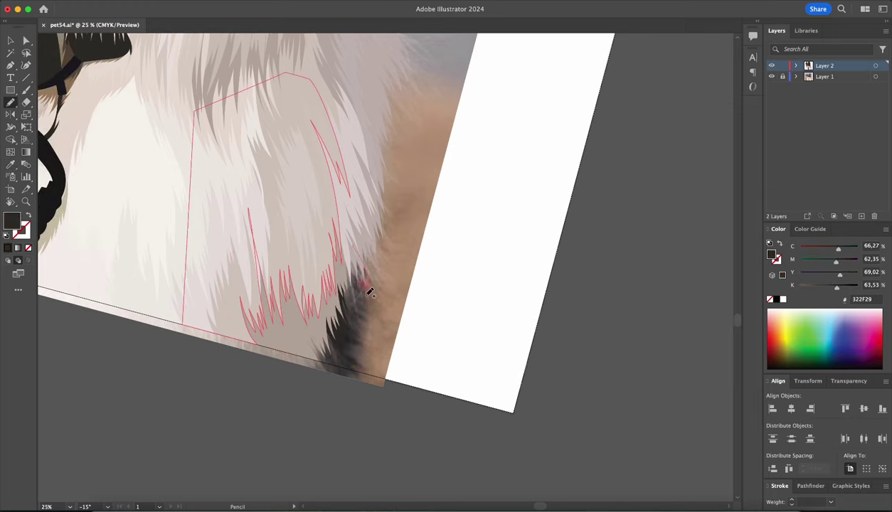
left_click_drag(369, 291, 372, 323)
- Outline the dark strands with the Pen and colour them dark grey from the photo
key("p")
left_click(340, 349)
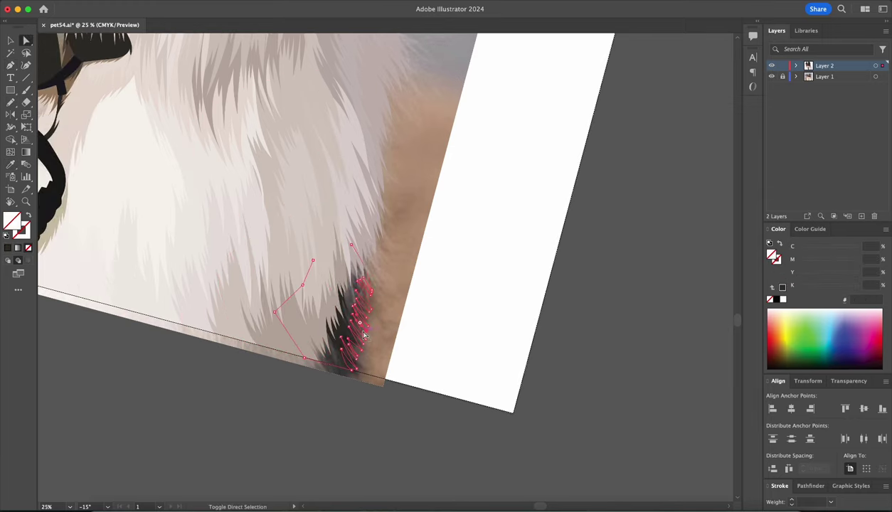
key("i")
left_click(349, 327)
scroll(357, 350, "up", 2)
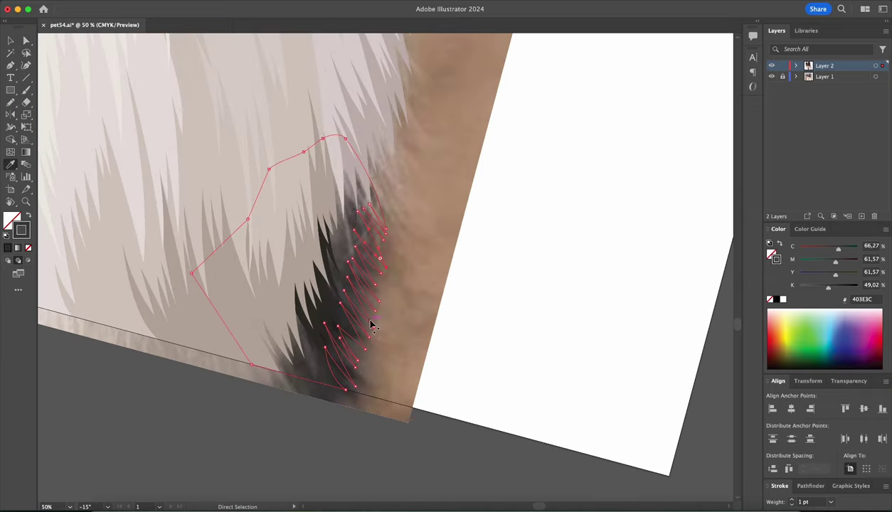
key("super+shift+1")
key("super+0")
- Check the portrait without the reference photo, then draw a fur strand inside the carabiner
key("a")
left_click(772, 77)
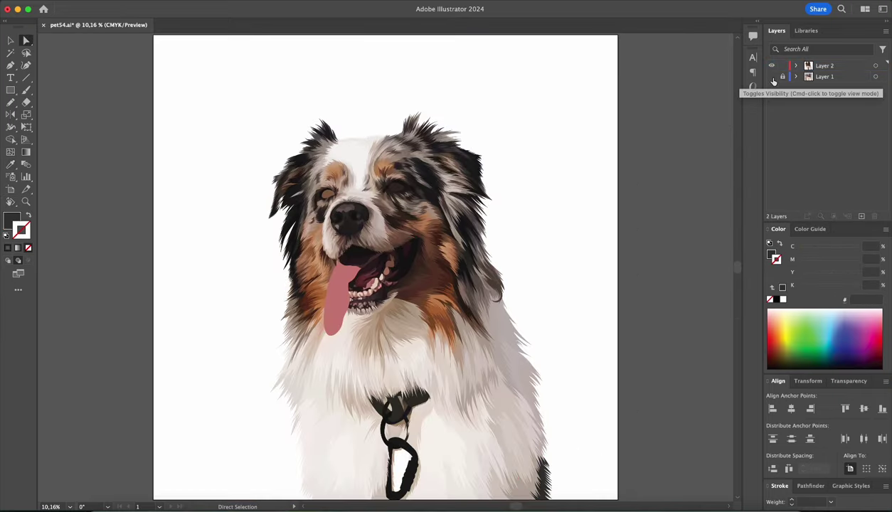
left_click(772, 76)
scroll(644, 186, "up", 5)
scroll(573, 227, "right", 2)
left_click_drag(385, 396, 379, 323)
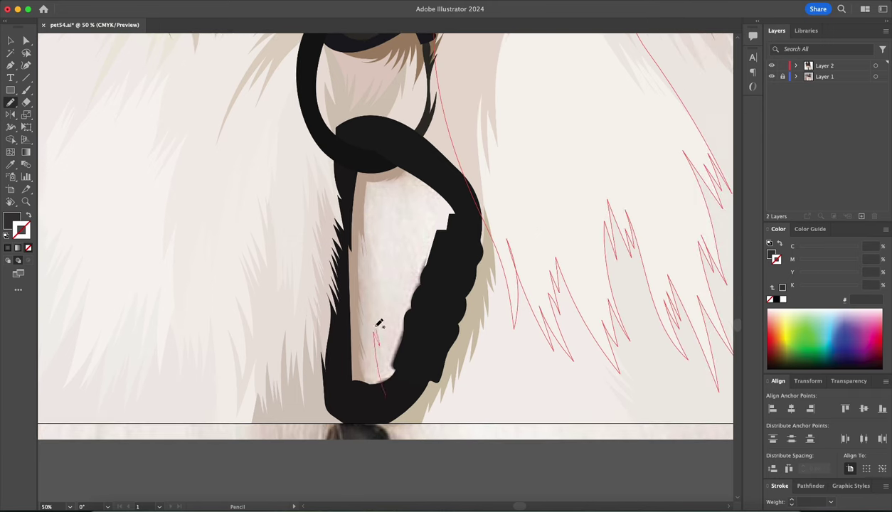
- Trace a closed loop inside the carabiner and select the fur strands to its right
key("a")
key("super+shift+a")
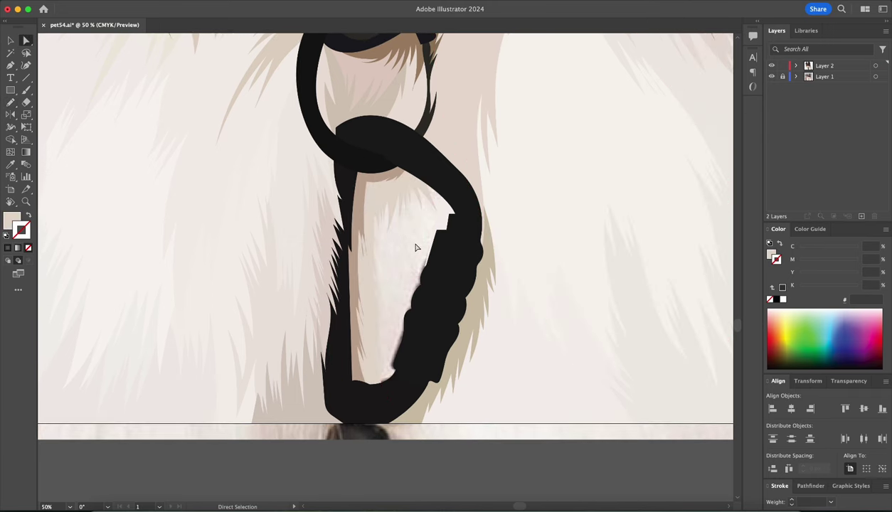
left_click_drag(369, 395, 366, 169)
key("i")
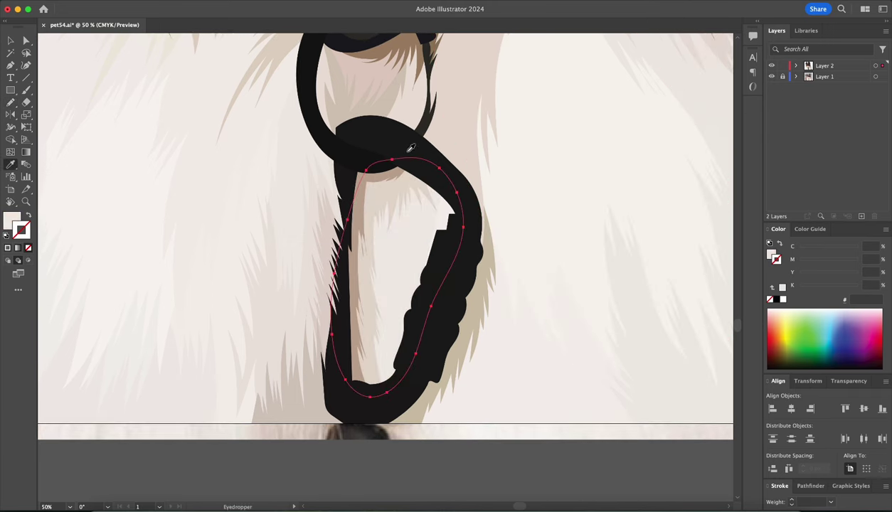
key("a")
left_click_drag(459, 226, 550, 328)
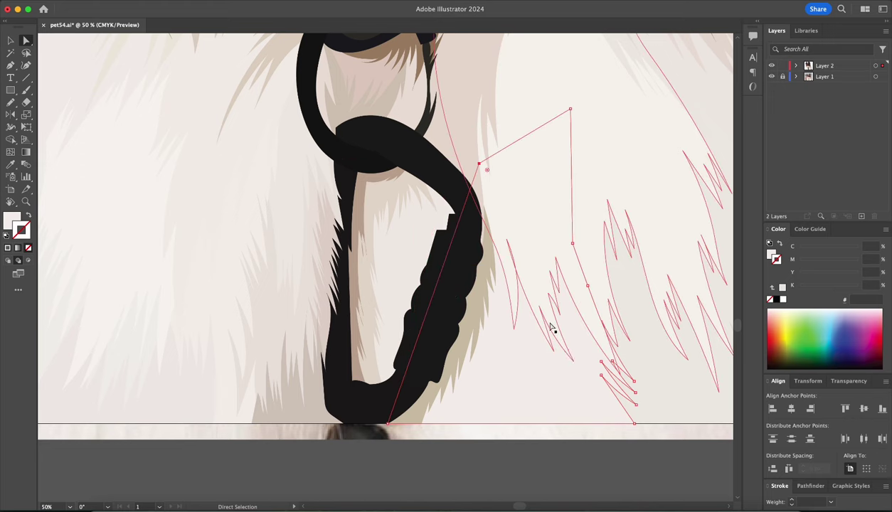
- Fit the artboard and toggle Layer 1 and Layer 2 to compare vector dog and photo
key("super+0")
left_click(772, 76)
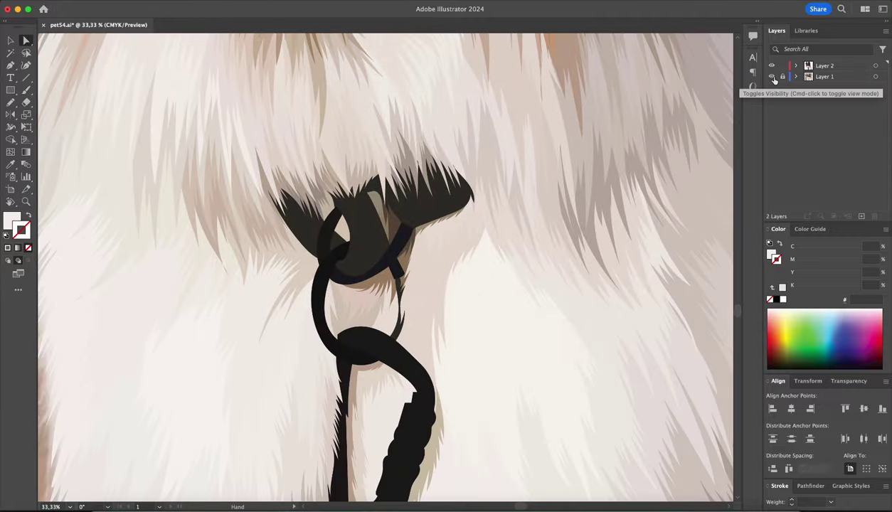
left_click(771, 76)
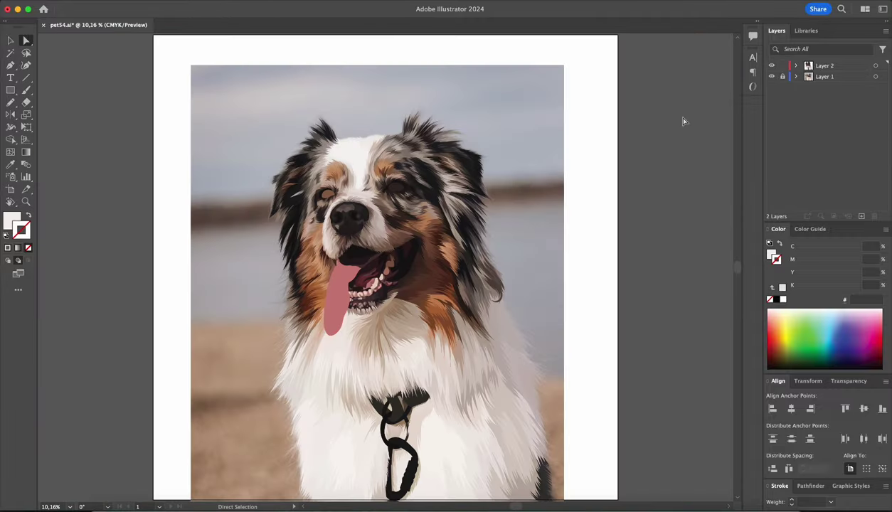
left_click(771, 66)
left_click(772, 66)
left_click(772, 67)
left_click(772, 66)
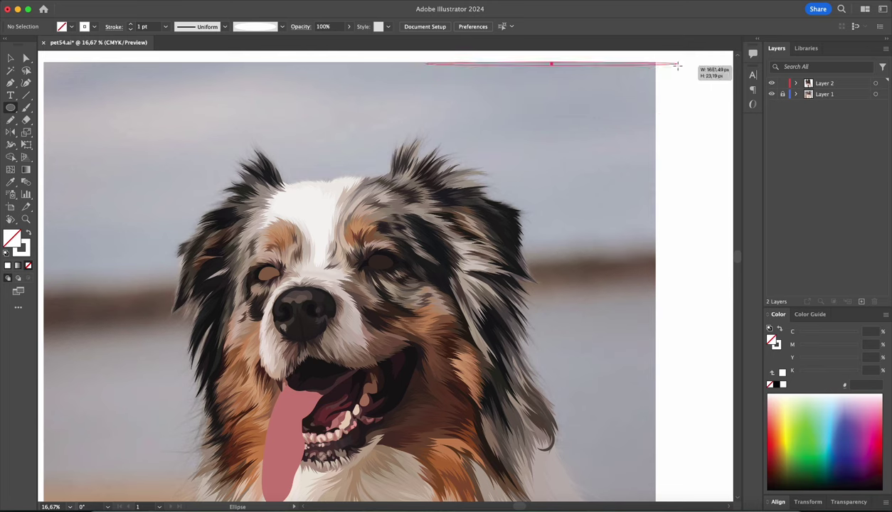
- Turn a long thin off-white (F5F1EE) ellipse into a new Art Brush
left_click_drag(692, 109, 678, 65)
key("i")
left_click(306, 196)
left_click(282, 27)
left_click(256, 106)
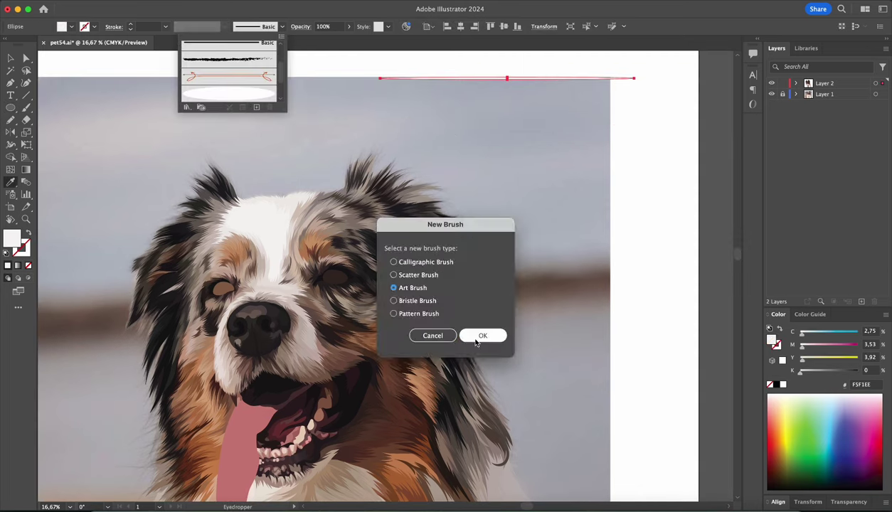
left_click(430, 334)
key("super+shift+a")
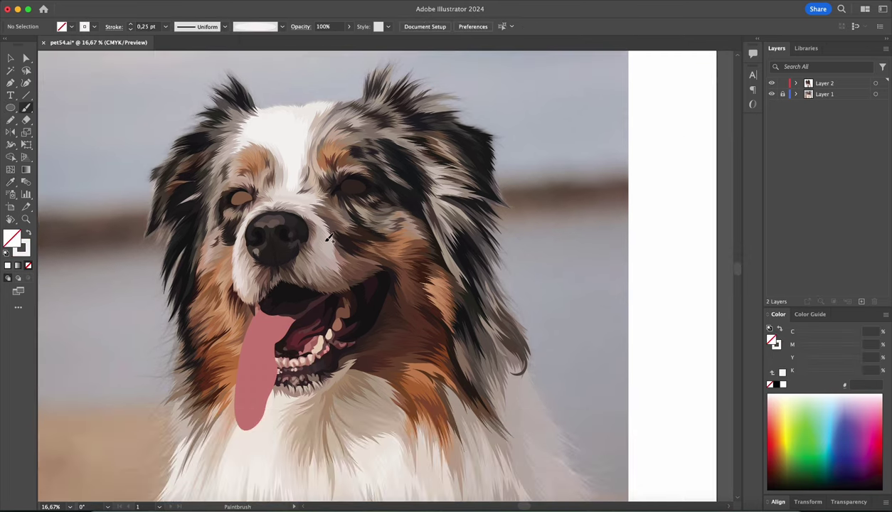
- Paint a curved white whisker out from the muzzle beside the mouth
left_click_drag(417, 324, 466, 186)
left_click_drag(413, 214, 439, 245)
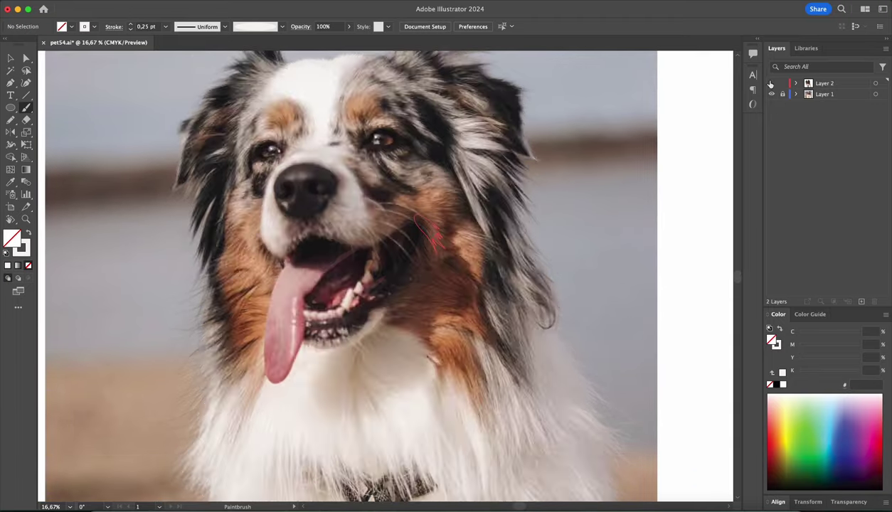
key("super+z")
left_click_drag(361, 222, 416, 252)
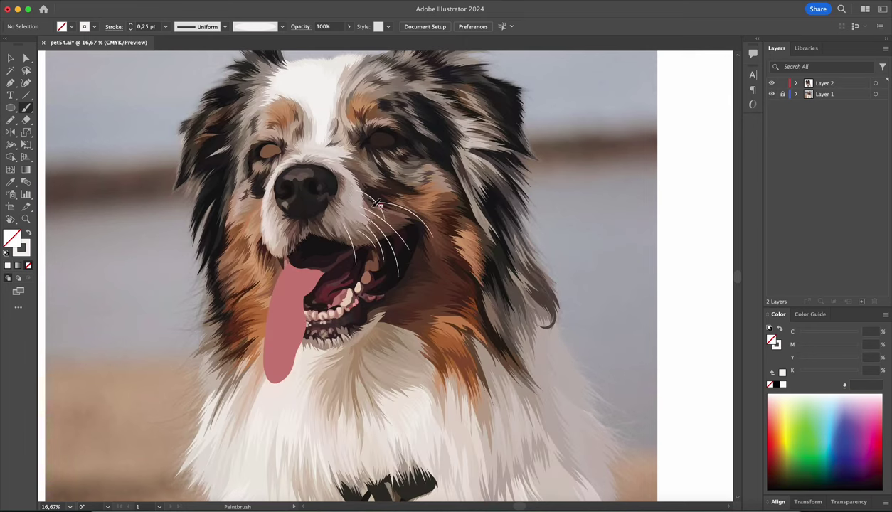
- Fit the artboard and toggle the photo and vector dog layers to check the whisker
key("a")
key("super+0")
left_click(527, 119)
left_click(771, 94)
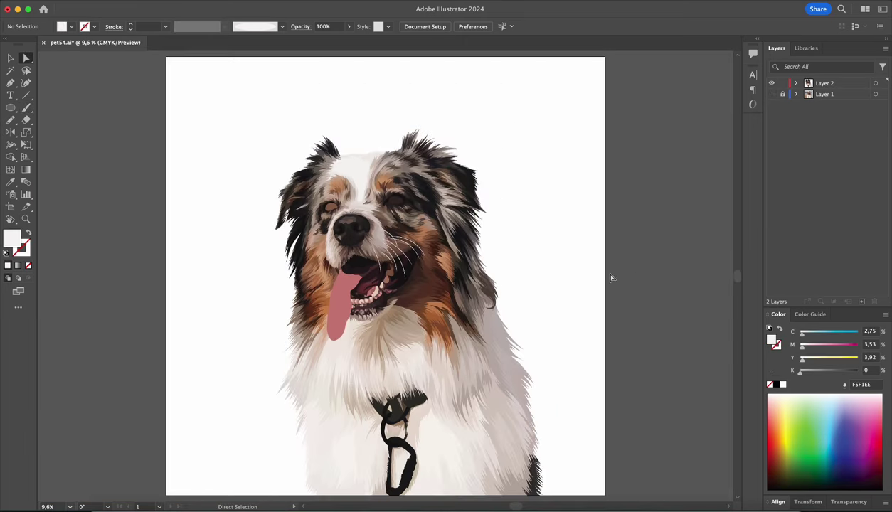
left_click(771, 93)
left_click(771, 84)
left_click(771, 83)
- Zoom in on the face with the Paintbrush, then refit and recheck without the photo
key("b")
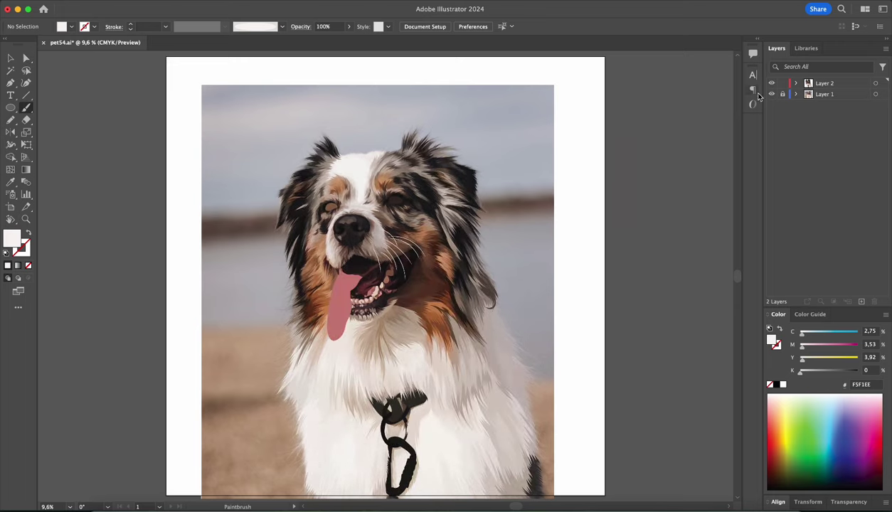
key("super+equal")
key("super+equal")
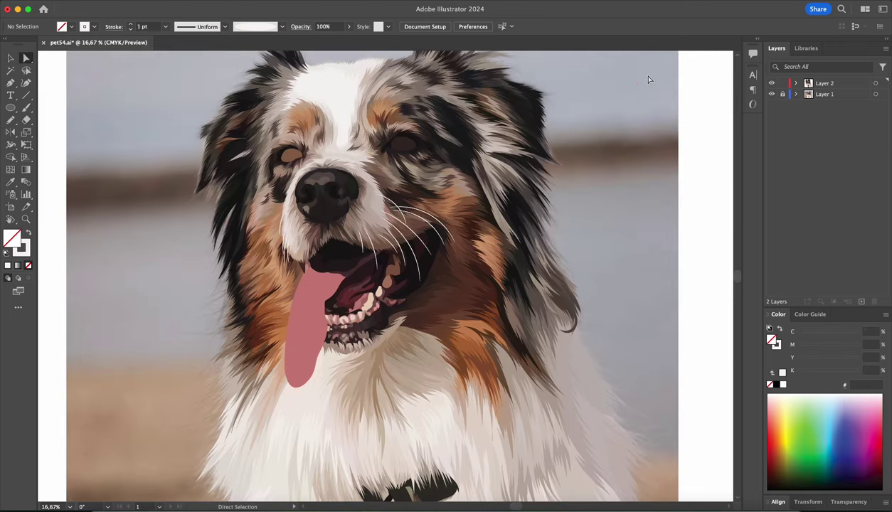
key("super+0")
left_click(772, 95)
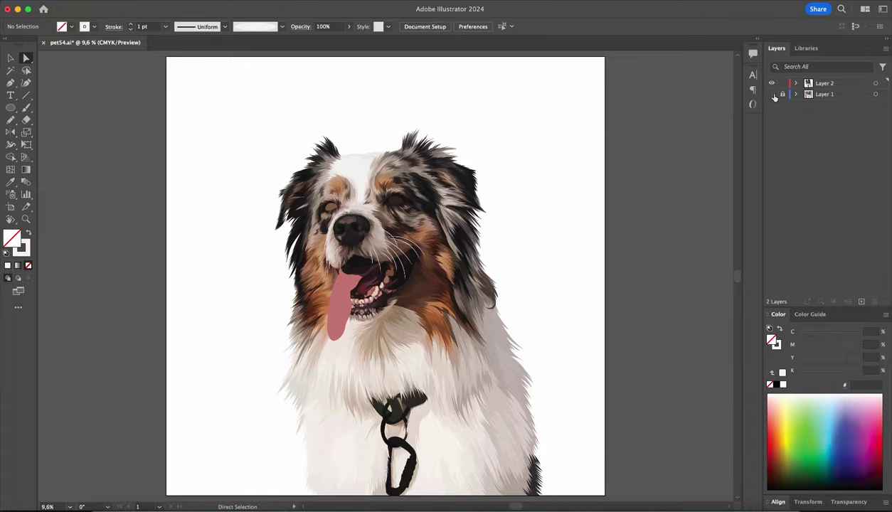
left_click(771, 94)
- Select the dark eye shape and apply a Gaussian Blur to it
key("super+equal")
key("super+equal")
key("super+equal")
left_click(463, 239)
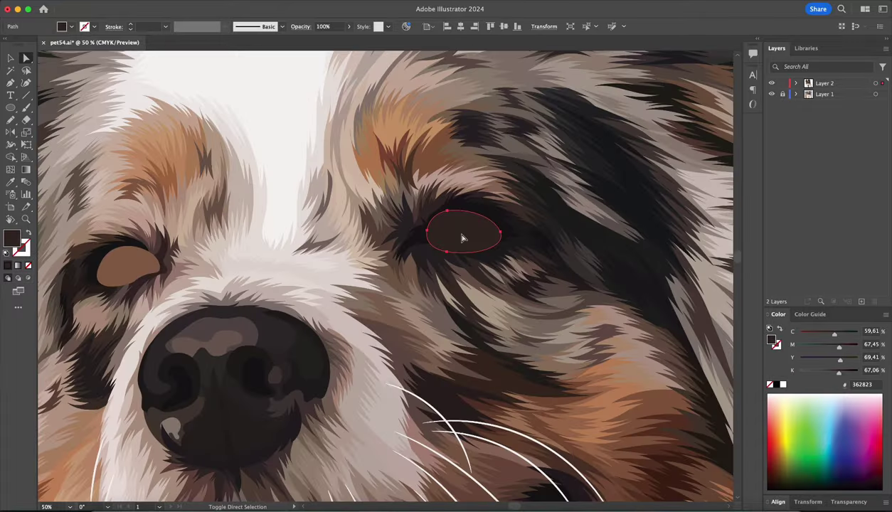
left_click(772, 83, "super")
key("super+equal")
key("super+equal")
key("super+equal")
scroll(355, 190, "right", 5)
scroll(355, 189, "up", 2)
key("n")
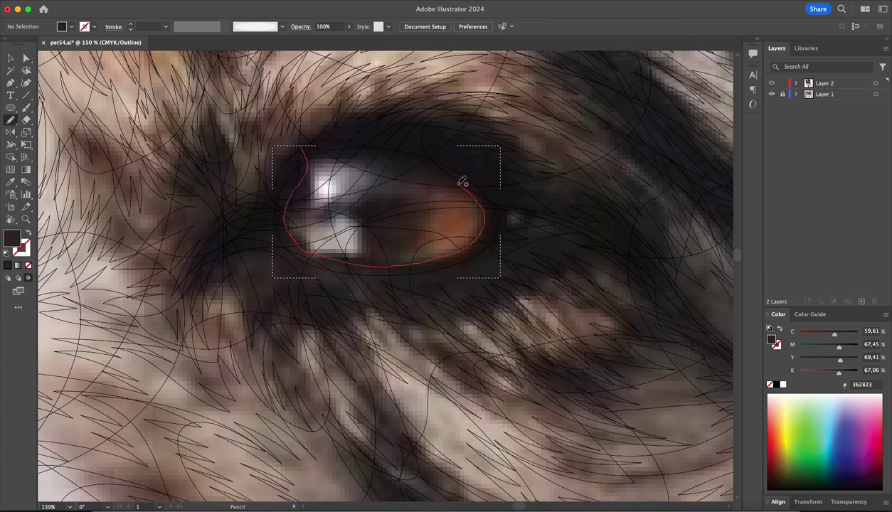
left_click(772, 83, "super")
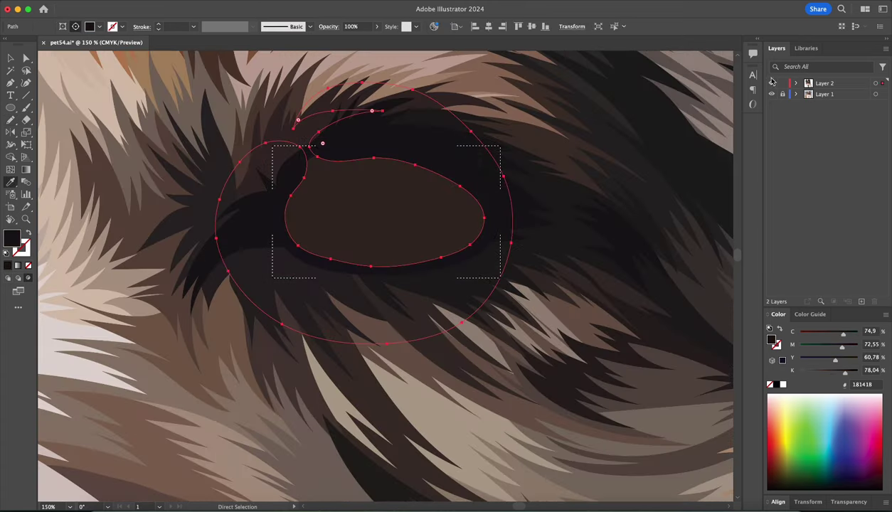
key("alt+shift+super+e")
key("Return")
- Draw a freehand shading shape over the eye, fill it with a sampled dark colour, and blur it
left_click(428, 180)
key("super+shift+a")
left_click(772, 84, "super")
key("n")
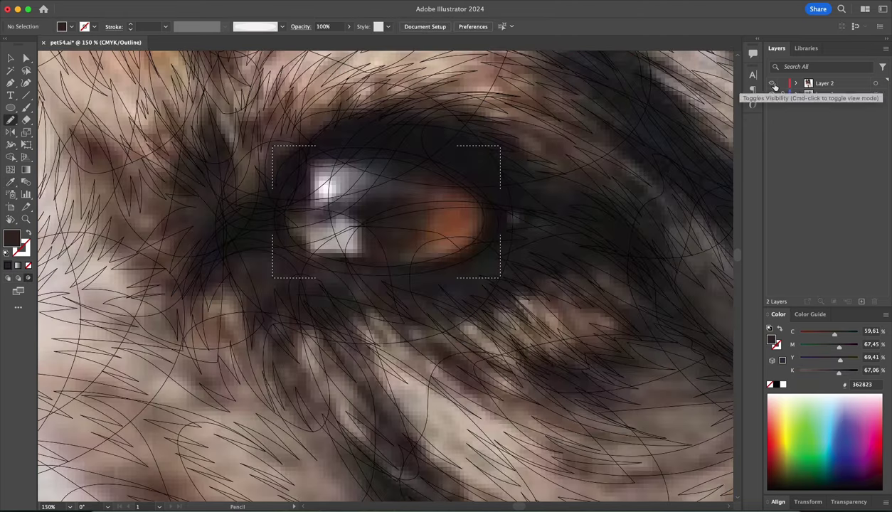
left_click_drag(404, 329, 285, 206)
key("super+equal")
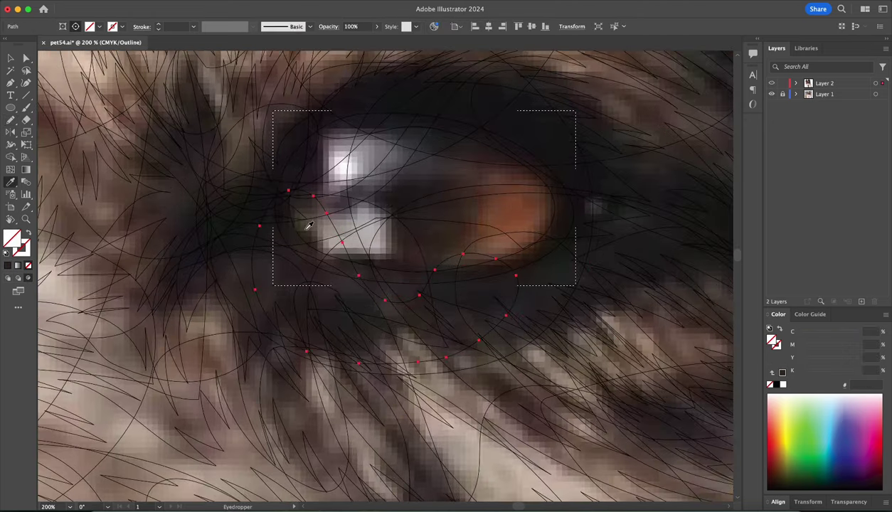
left_click(771, 84, "super")
left_click(213, 6)
left_click(395, 219)
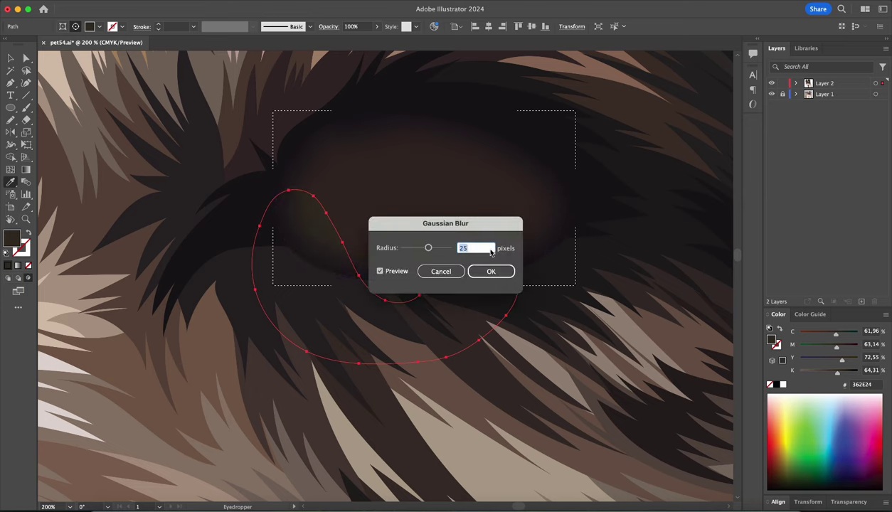
key("Return")
- Add a second dark shading shape on the eye with a radius-20 Gaussian Blur
key("super+y")
key("super+shift+a")
key("a")
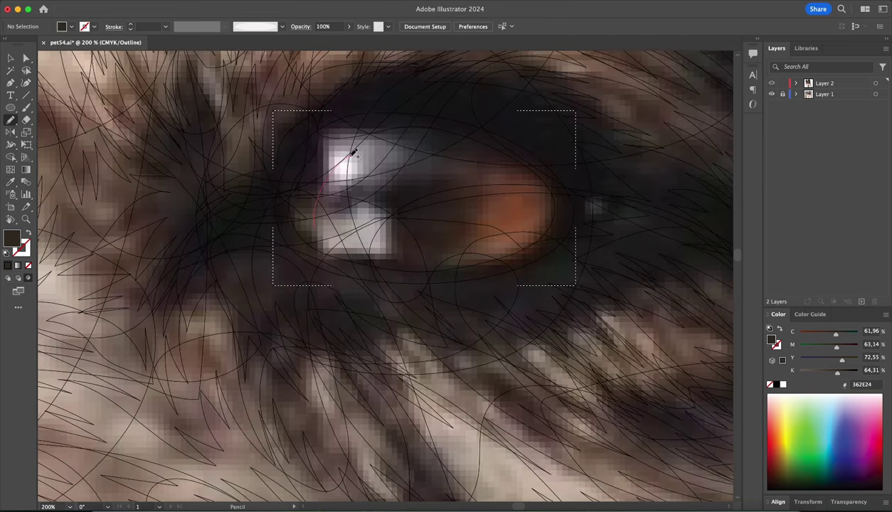
left_click_drag(356, 57, 315, 208)
key("i")
left_click(498, 145)
key("super+y")
left_click(213, 6)
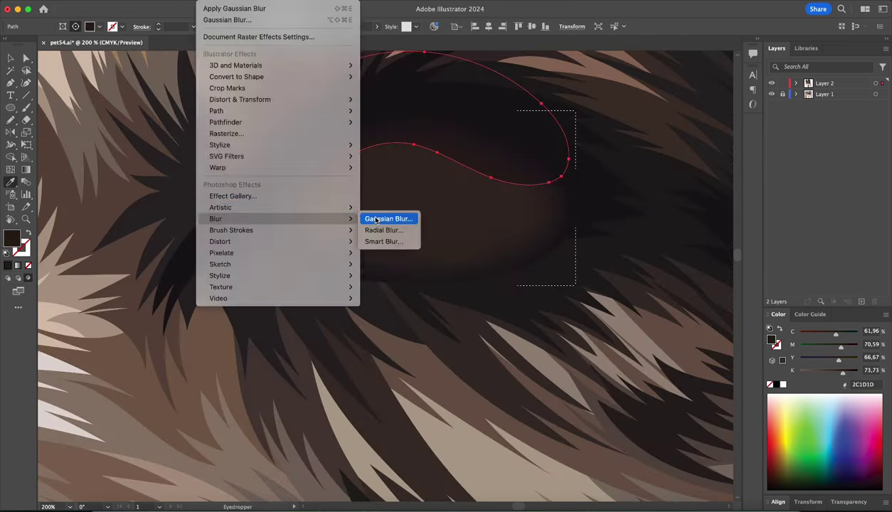
left_click(395, 219)
key("Return")
key("super+y")
- Draw a round dark shape over the pupil and Gaussian-blur it
key("n")
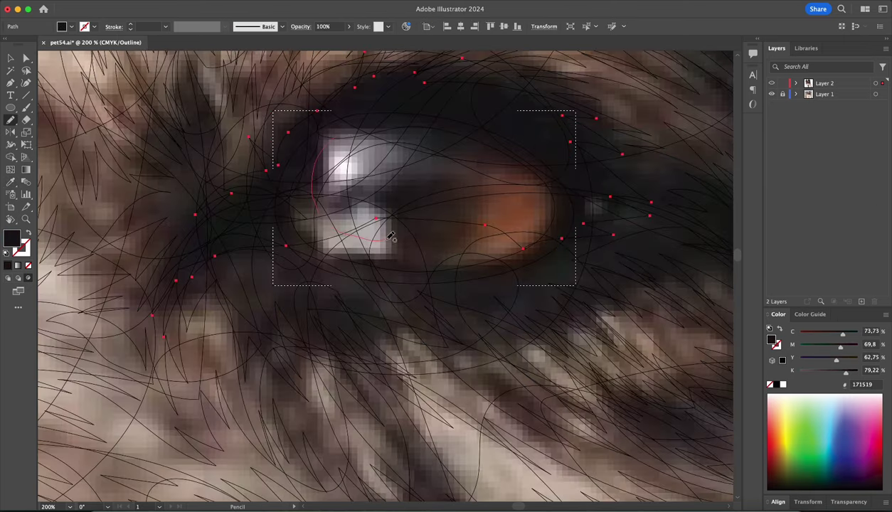
left_click_drag(390, 236, 424, 168)
key("i")
left_click(498, 145)
key("super+y")
left_click(213, 5)
left_click(395, 219)
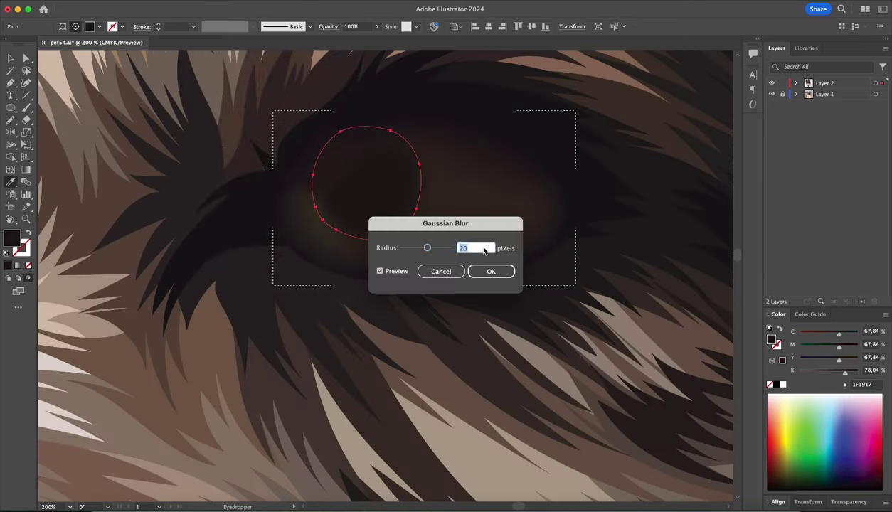
key("Return")
key("super+y")
- Draw a dark shape across the iris and apply a Gaussian Blur
key("n")
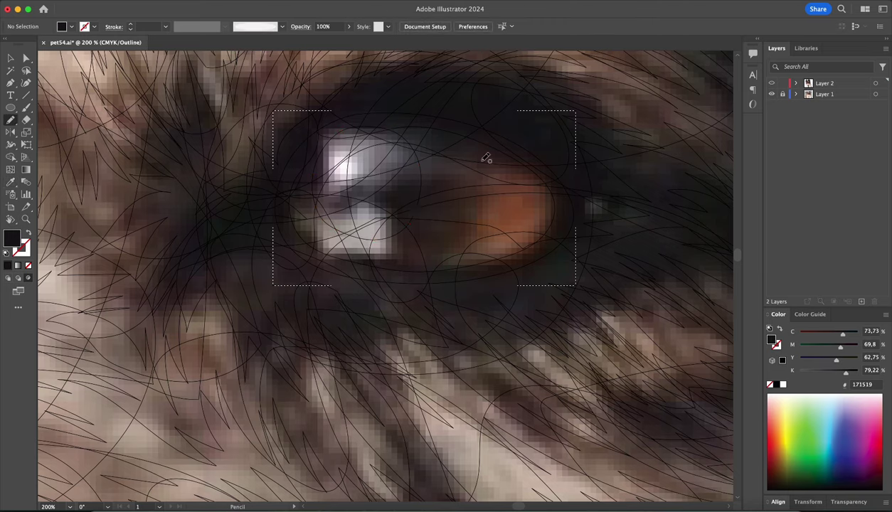
left_click_drag(435, 235, 370, 112)
key("i")
left_click(414, 193)
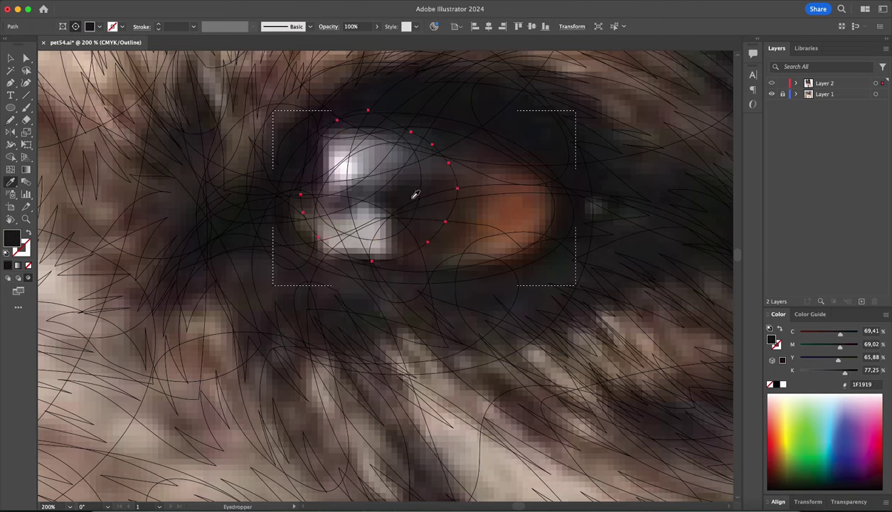
key("super+y")
left_click(213, 5)
left_click(235, 31)
key("Return")
key("n")
- Draw another small dark-filled shape on the eye, leaving it unblurred
key("super+y")
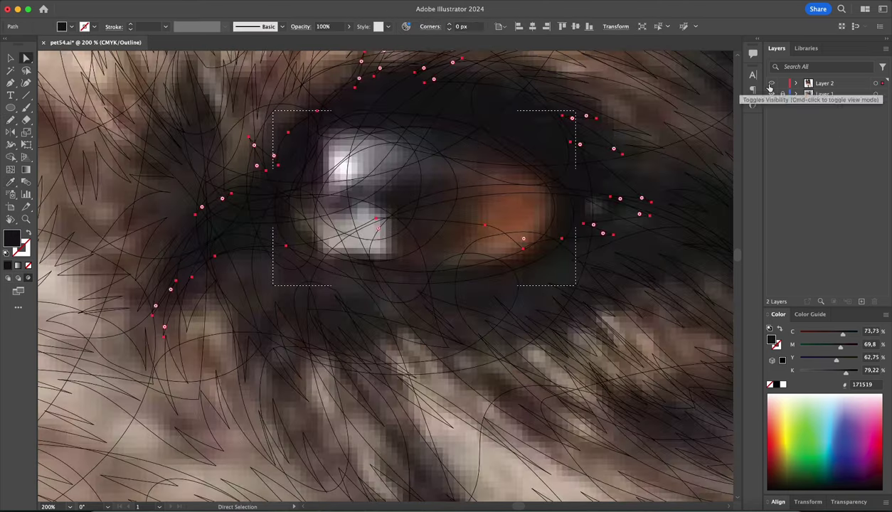
left_click_drag(416, 132, 421, 137)
key("i")
left_click(435, 234)
key("super+y")
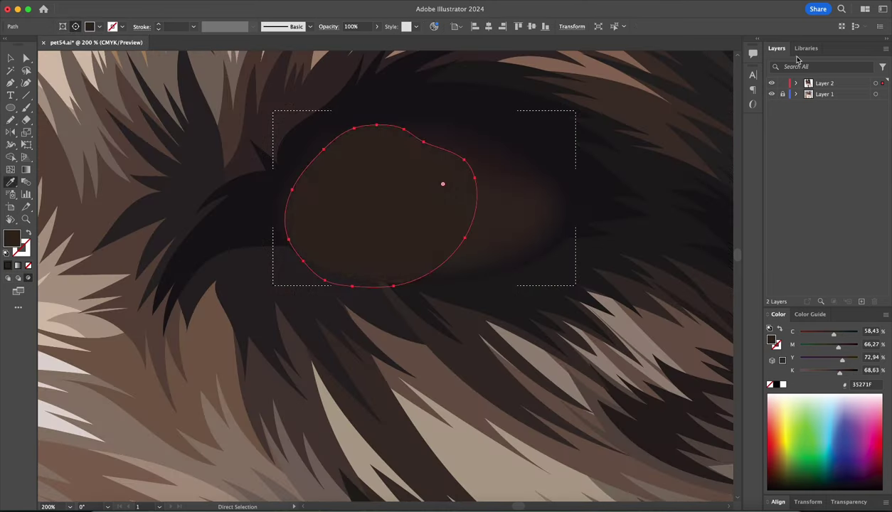
left_click(206, 4)
left_click(384, 220)
- Adjust the new eye shape's curve and smooth the iris outline into a clean ellipse
key("super+y")
left_click_drag(513, 211, 590, 197)
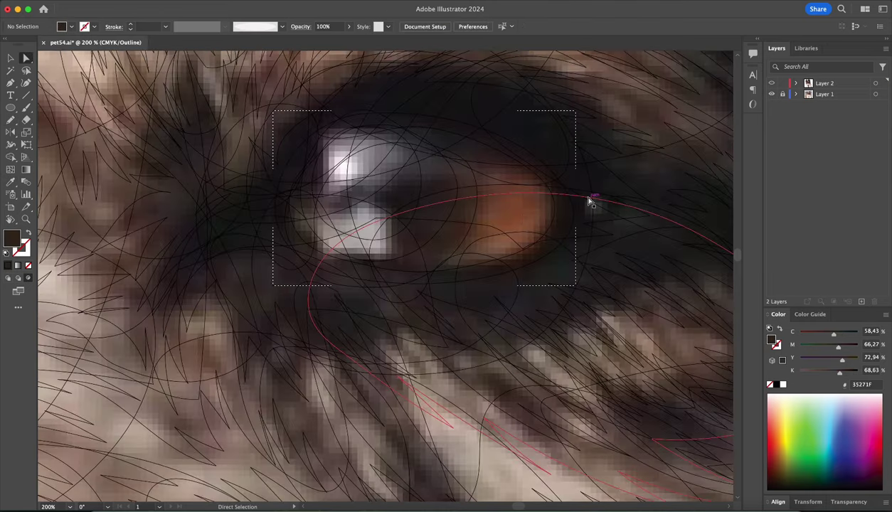
key("super+minus")
key("a")
key("super+y")
key("super+y")
key("i")
- Select the iris ellipse and fill it with brown sampled from the photo
left_click(483, 227)
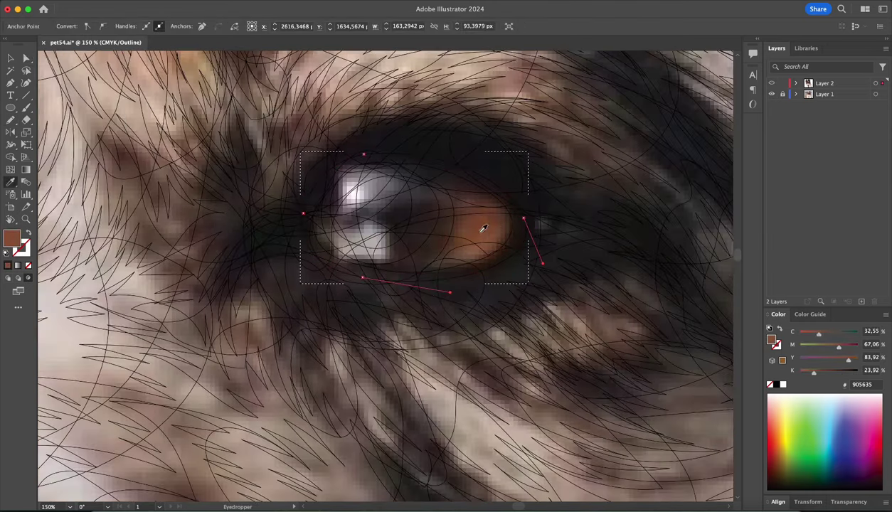
left_click(778, 501)
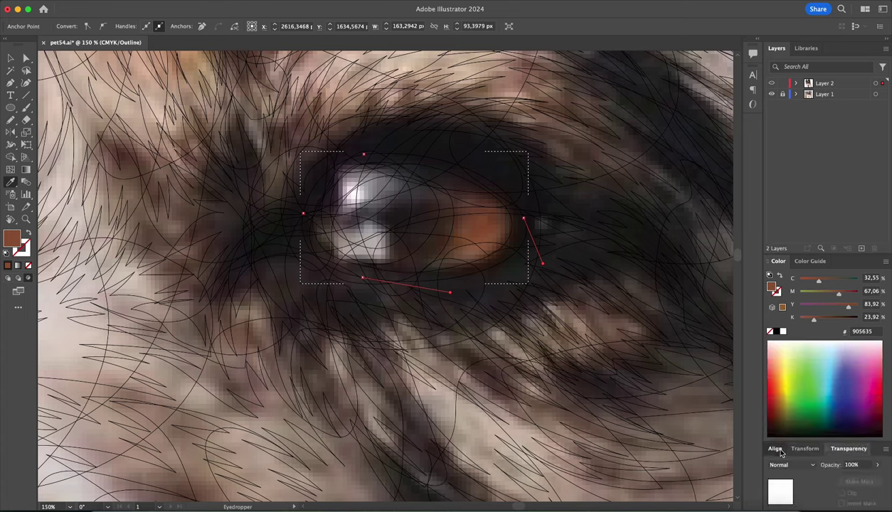
key("super+y")
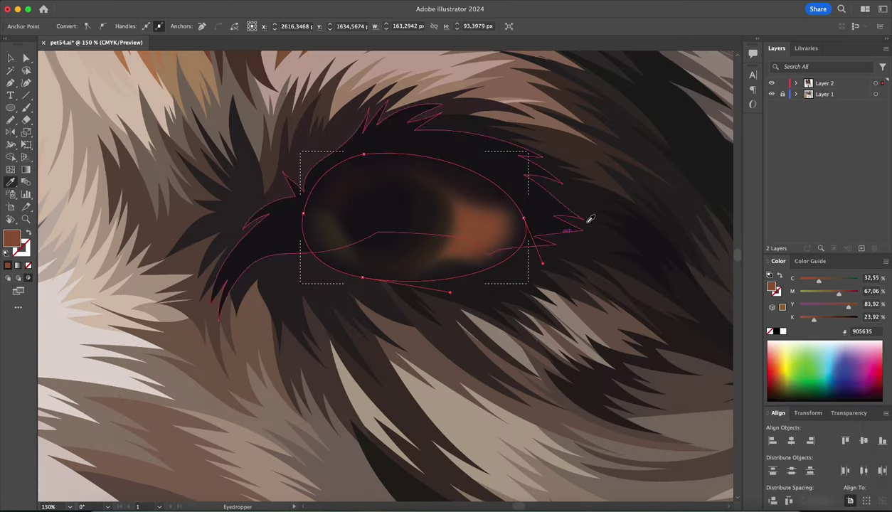
left_click(512, 236, "super")
key("s")
left_click(513, 237, "super")
key("a")
key("super+y")
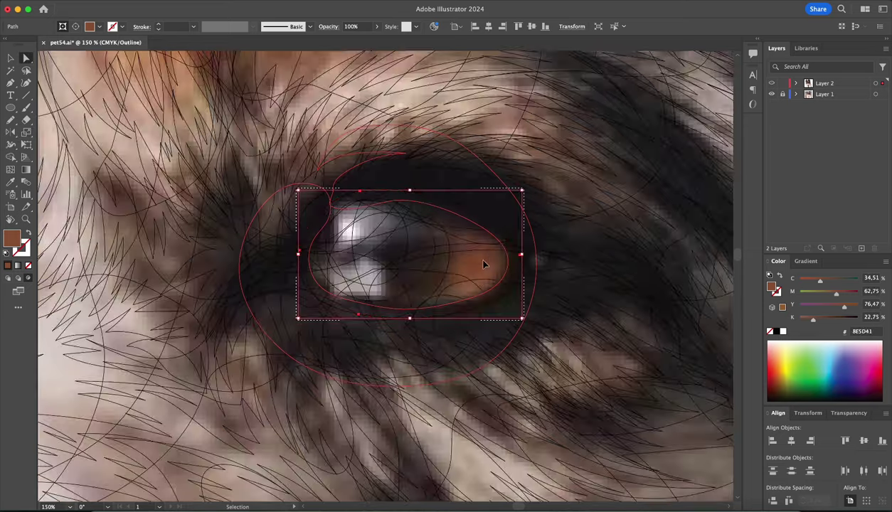
key("super+y")
key("super+y")
left_click(497, 227)
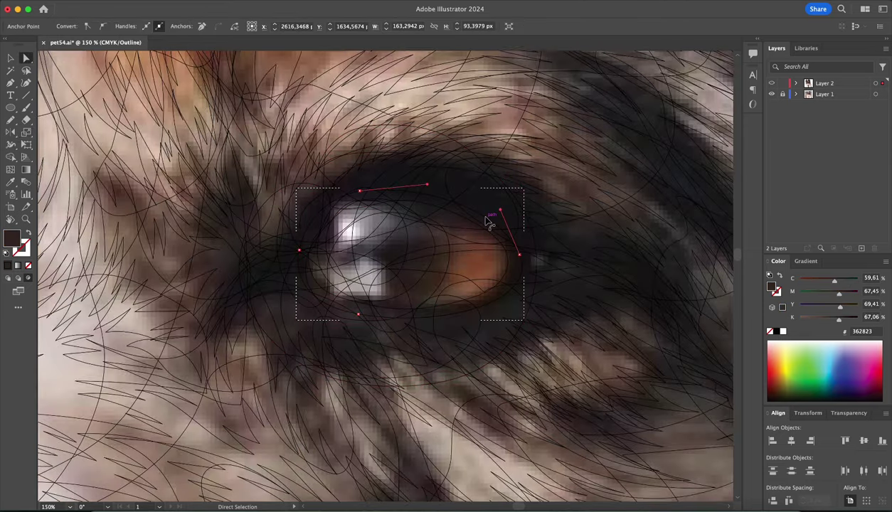
left_click(480, 260)
- Give the iris a dark-brown linear gradient angled diagonally across it
key("super+y")
key("period")
key("a")
key("super+y")
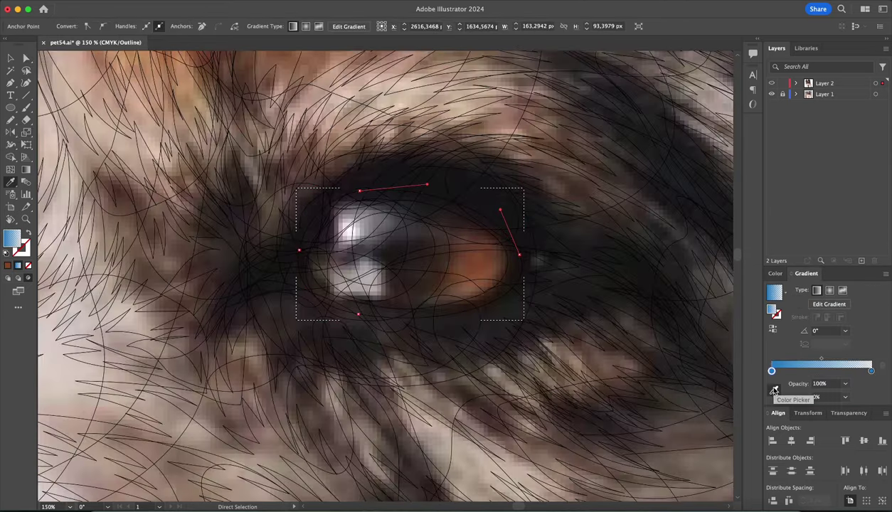
left_click(774, 390)
left_click(518, 261)
key("super+y")
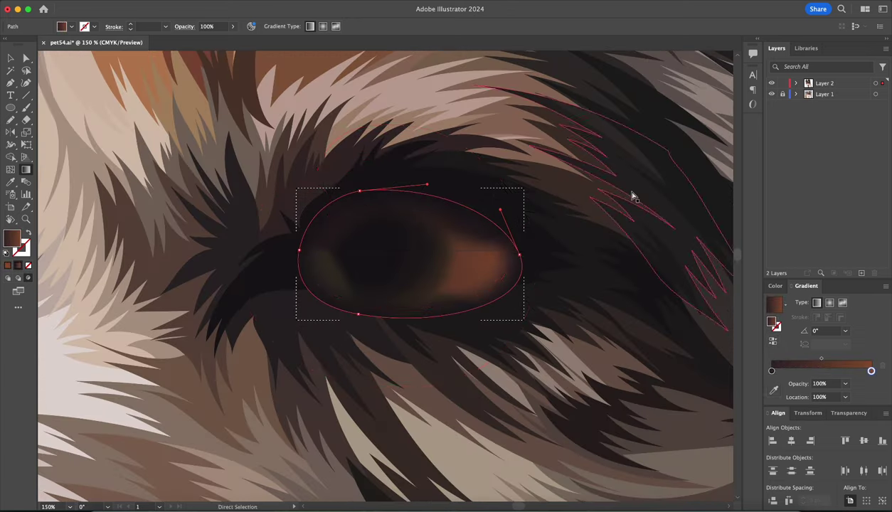
left_click_drag(428, 185, 484, 253)
left_click_drag(382, 209, 434, 316)
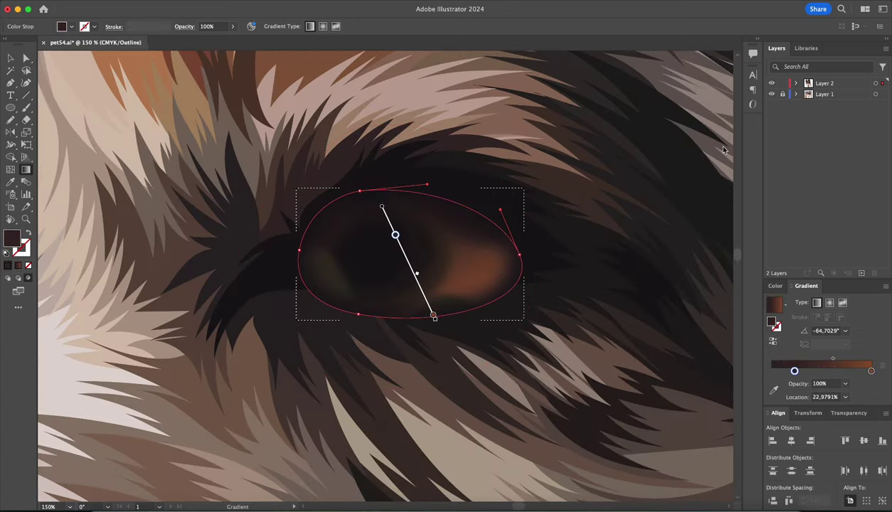
- Nudge the lower iris anchor points to reshape the bottom of the iris
key("a")
left_click(450, 302)
key("super+y")
left_click_drag(450, 291, 451, 289)
key("super+y")
key("super+y")
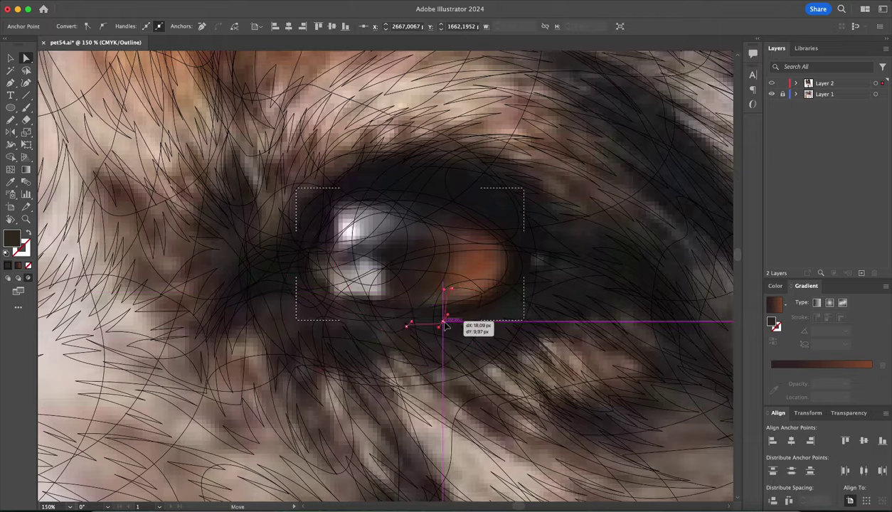
left_click_drag(446, 326, 449, 324)
- Draw a glow shape in the iris's lower right and apply a Gaussian Blur
key("super+y")
key("super+y")
key("super+shift+a")
key("n")
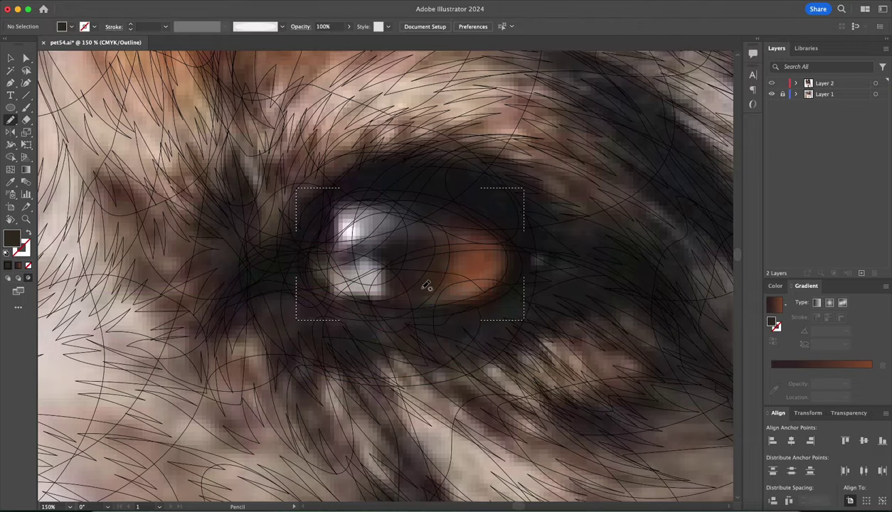
left_click_drag(514, 274, 426, 289)
key("super+y")
left_click(207, 4)
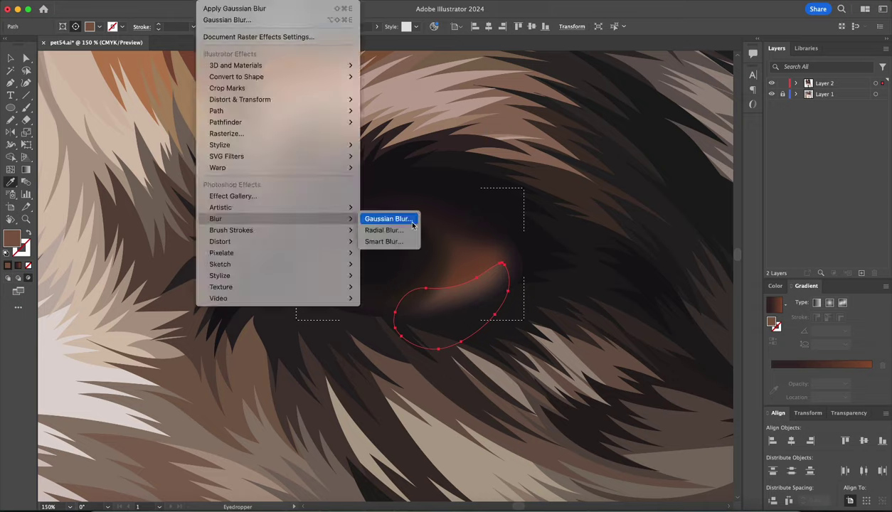
left_click(389, 272)
left_click(658, 181)
key("super+y")
- Deselect and zoom to review the blurred glow, checking the gradient's end-stop colour
key("super+y")
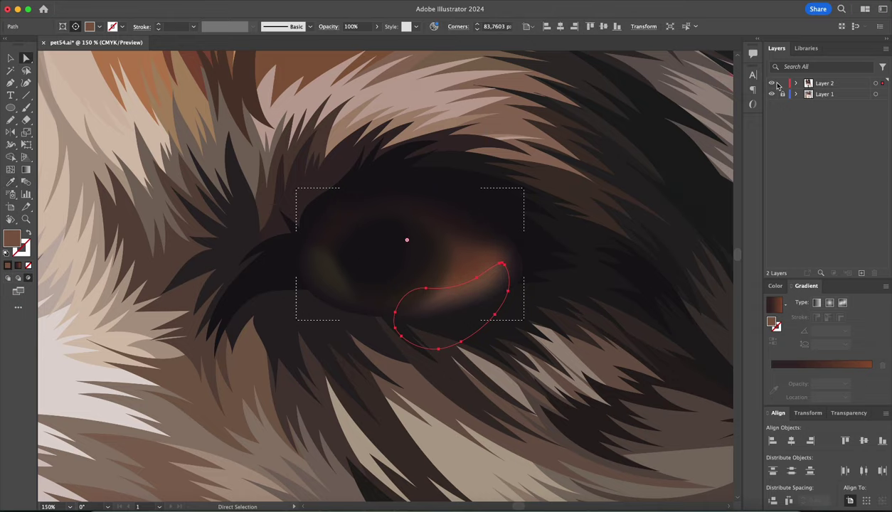
key("super+y")
scroll(653, 395, "up", 1)
key("super+y")
key("super+y")
key("super+shift+a")
key("v")
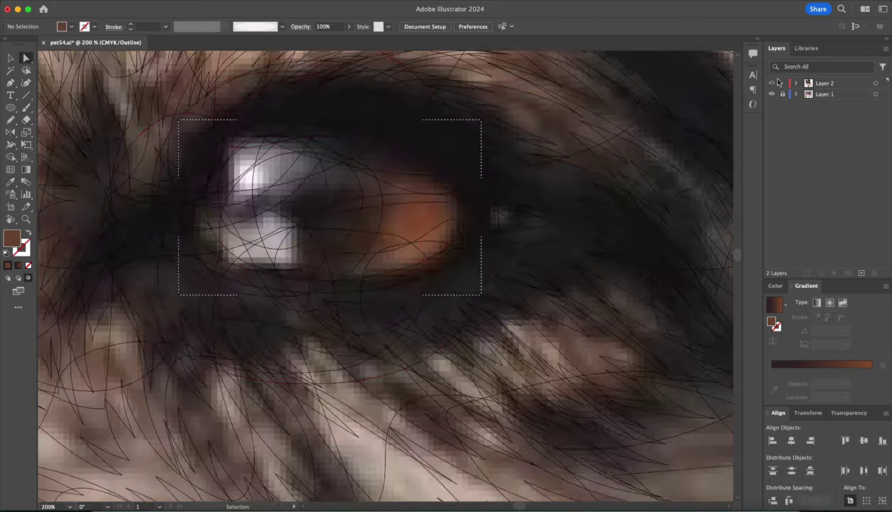
key("super+y")
key("super+minus")
key("super+minus")
key("super+minus")
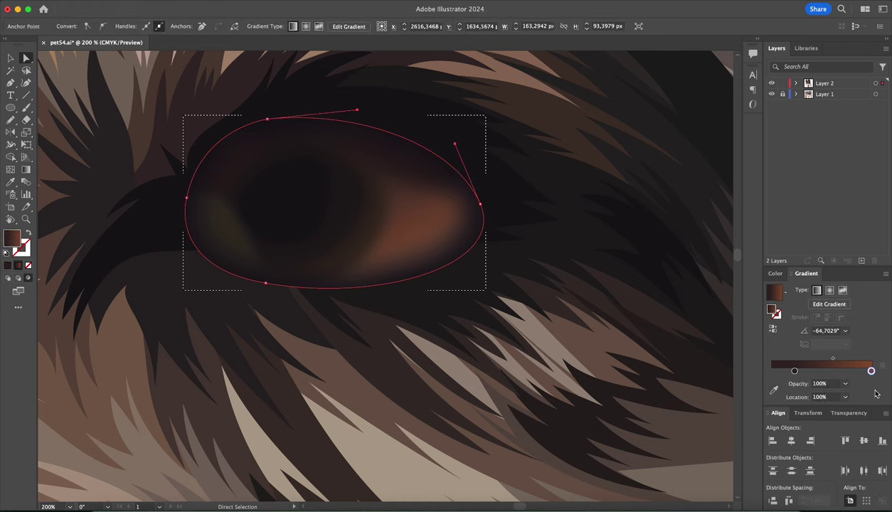
double_click(871, 371)
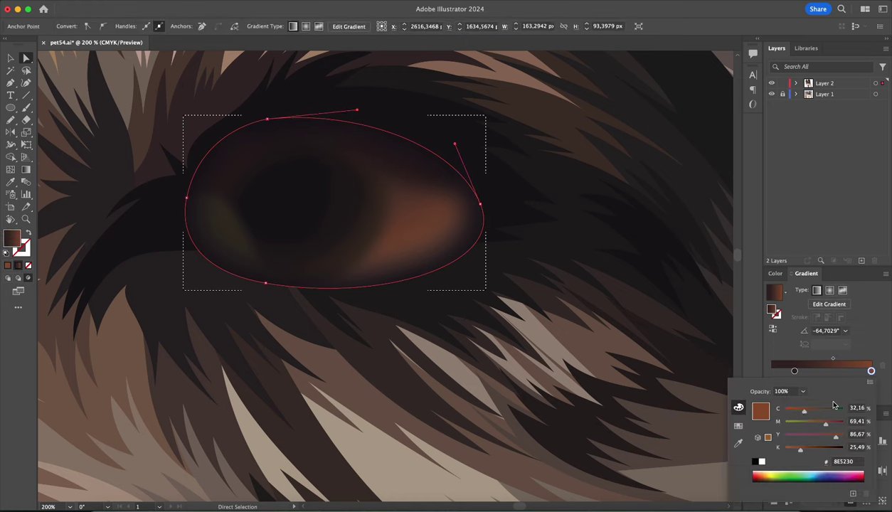
key("Escape")
key("super+y")
- Trace a first catchlight shape in the iris with the Pencil and give it a fill
key("n")
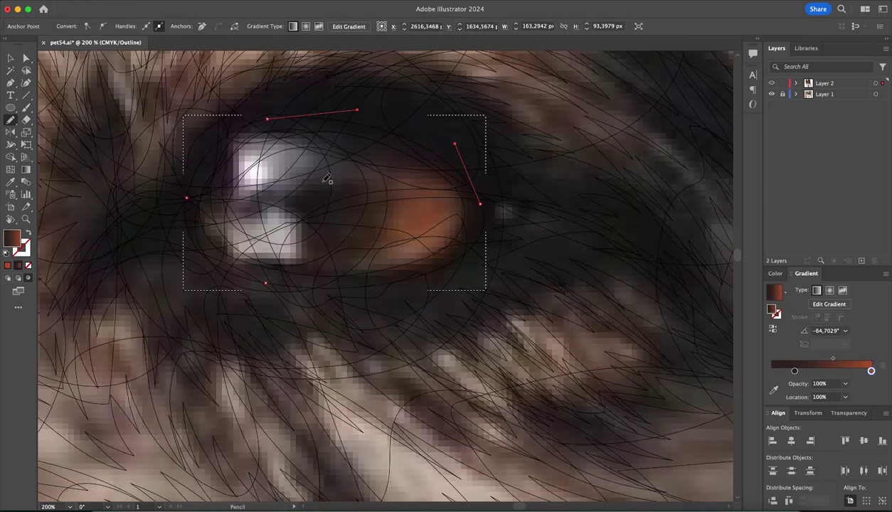
left_click_drag(301, 262, 220, 219)
key("i")
key("super+y")
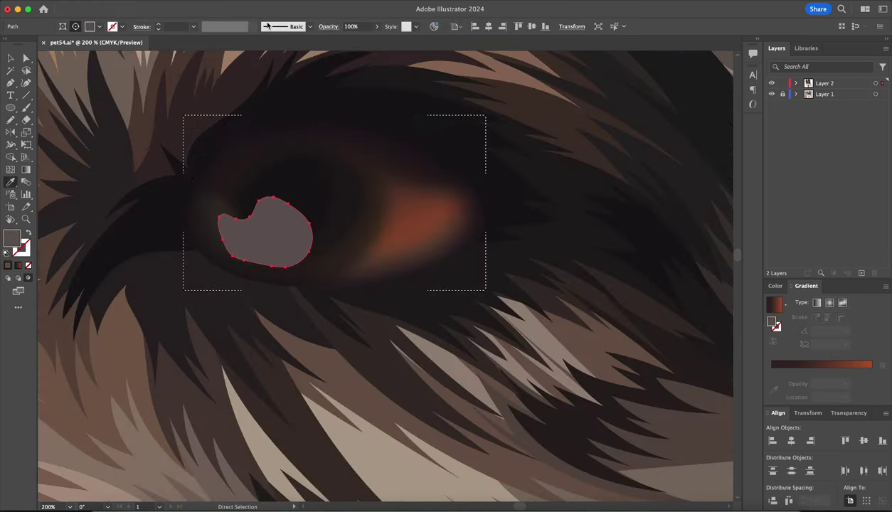
key("super+y")
key("super+shift+a")
- Draw a second highlight shape in the iris and fill it light grey
key("n")
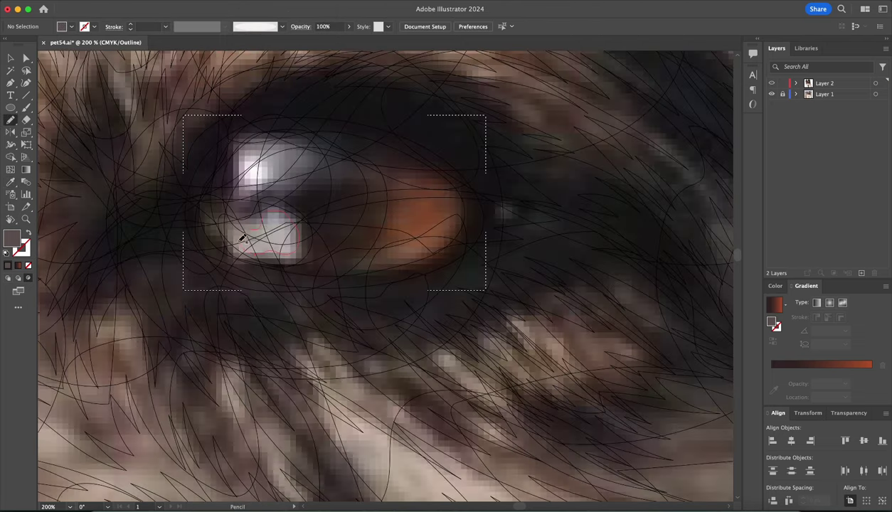
left_click_drag(242, 239, 285, 232)
key("i")
key("super+y")
double_click(12, 238)
key("Return")
- Apply a Gaussian Blur to the grey highlight
left_click(210, 5)
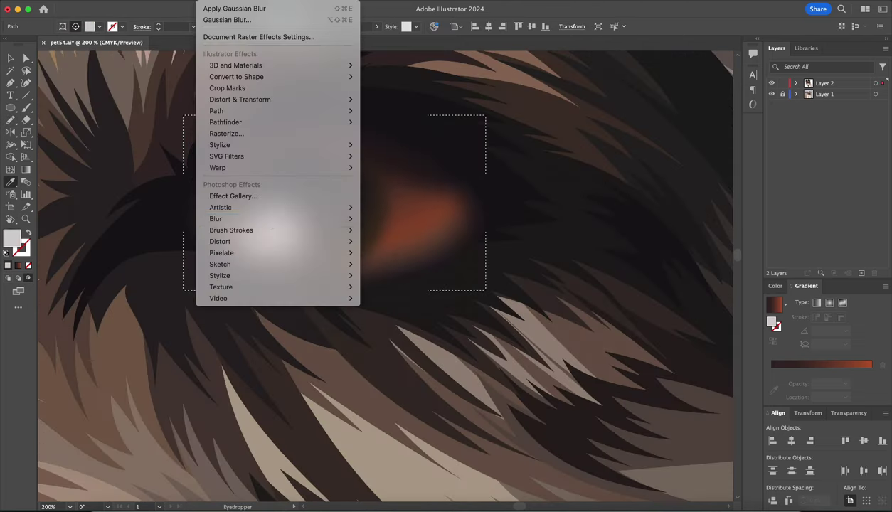
left_click(387, 218)
key("Return")
key("super+y")
key("super+shift+a")
- Trace a grey upper reflection across the iris and give it a Gaussian Blur
key("a")
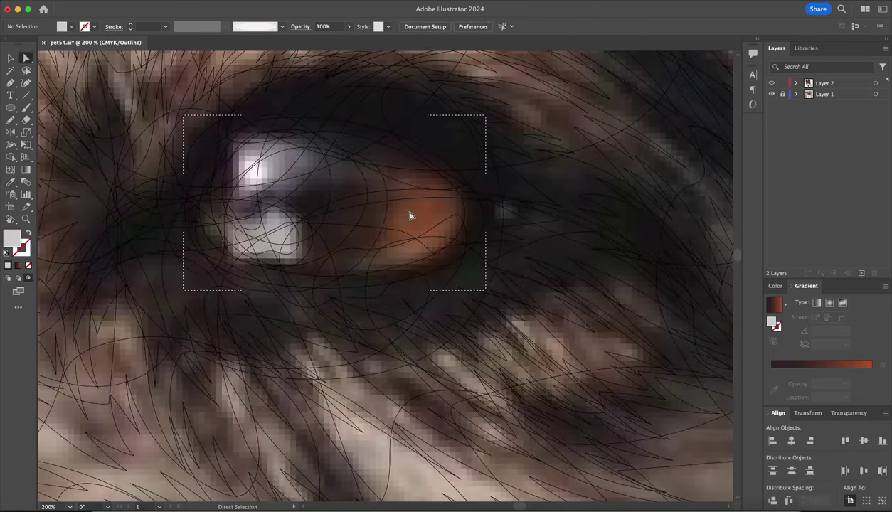
left_click_drag(312, 128, 245, 132)
key("super+y")
key("super+y")
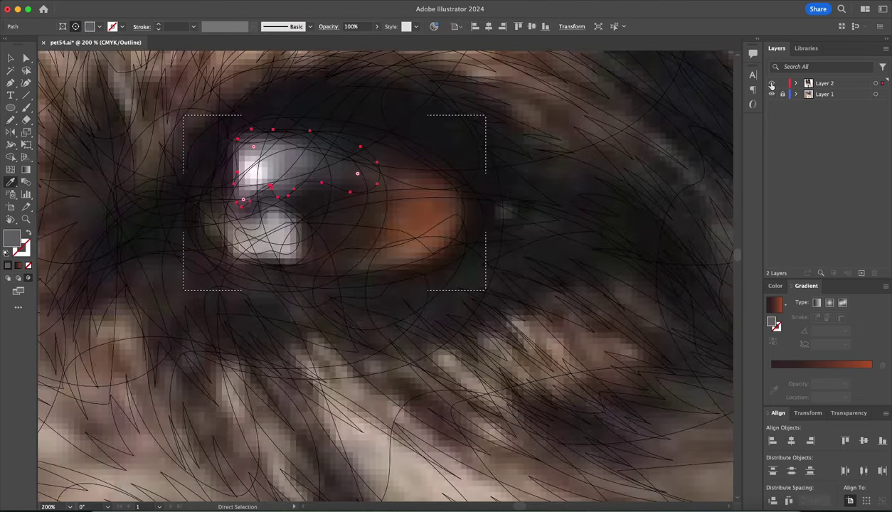
key("super+y")
left_click(211, 6)
left_click(387, 218)
key("Return")
- Add a small white highlight on the upper iris blurred at 10 pixels
key("super+y")
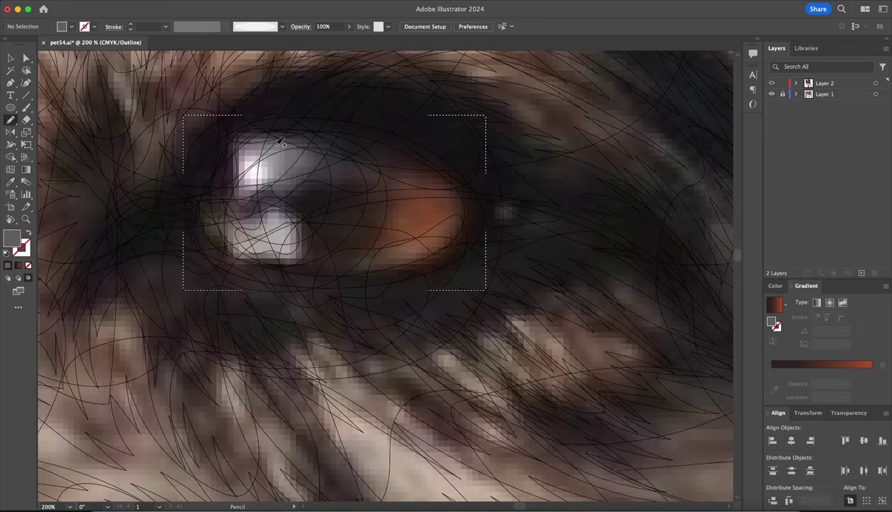
left_click_drag(274, 139, 279, 135)
left_click(279, 135)
key("super+y")
key("super+alt+shift+e")
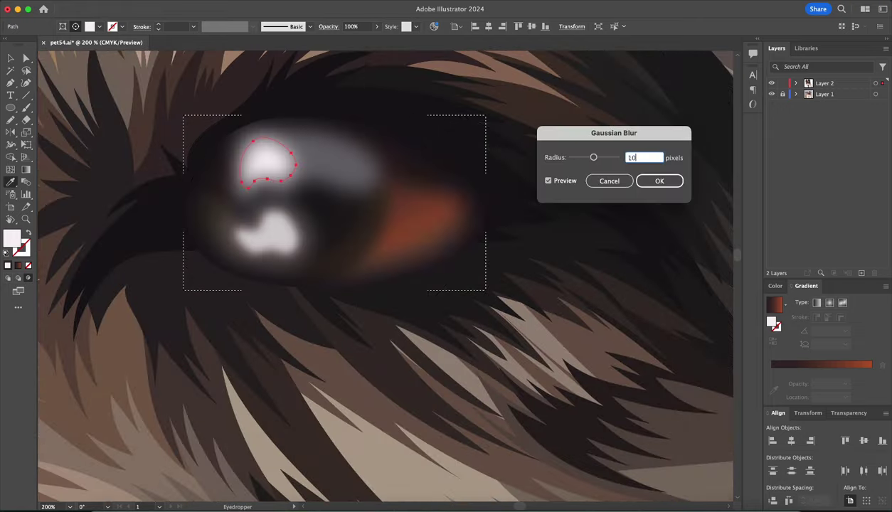
key("Return")
key("super+shift+a")
- Zoom out to fit, save, and briefly hide the reference photo to judge the artwork
key("a")
key("super+0")
key("super+s")
left_click(771, 94)
left_click(771, 94)
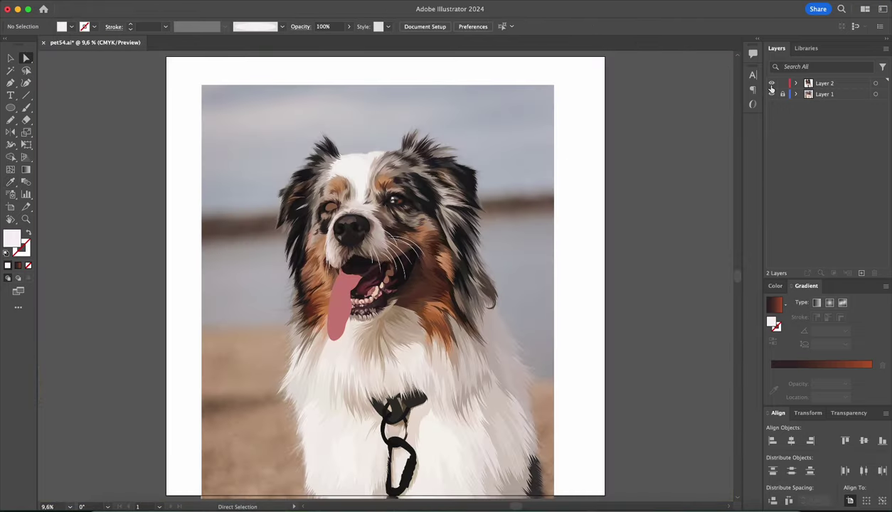
- Zoom back in on the eye and select the highlight and iris ellipse
key("super+z")
key("super+equal")
key("super+equal")
key("super+equal")
key("super+equal")
key("super+equal")
key("i")
key("super+shift+a")
left_click(590, 255, "super")
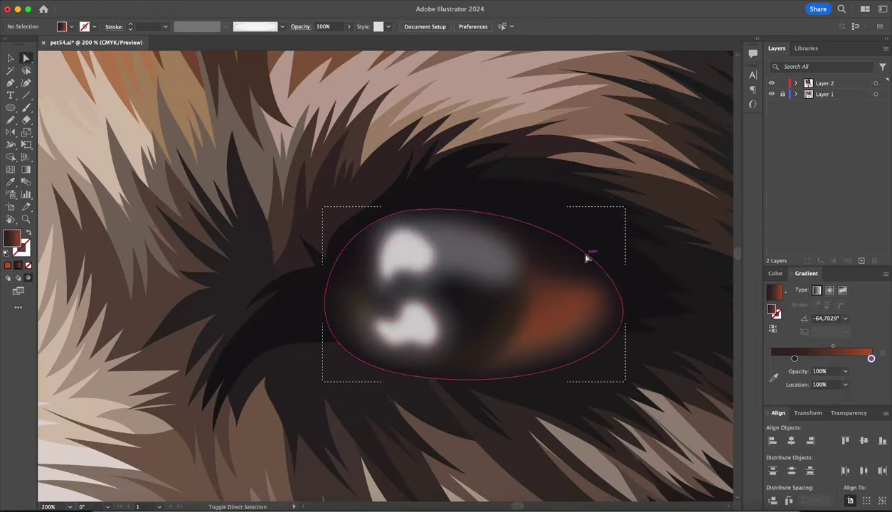
key("super+y")
key("super+equal")
- Draw a new white blurred highlight in the upper iris
key("n")
key("super+shift+a")
left_click_drag(390, 236, 389, 240)
key("super+y")
key("i")
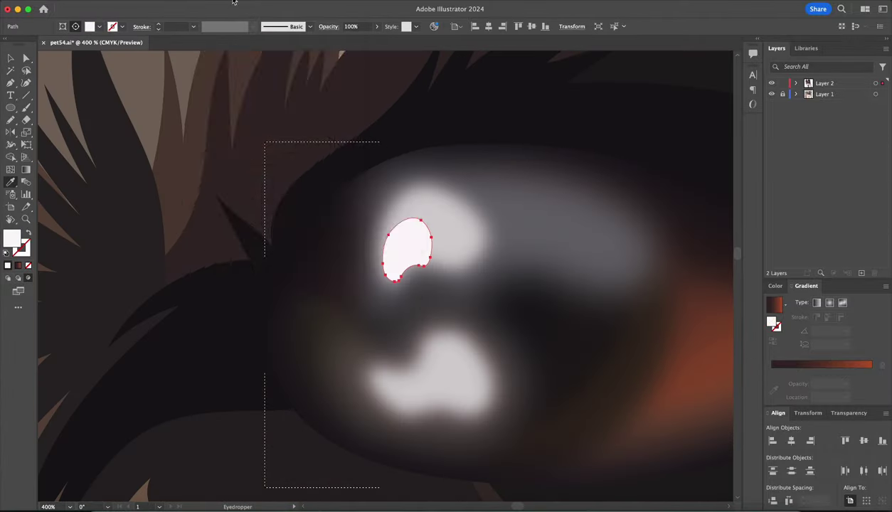
key("super+alt+shift+e")
key("Return")
double_click(12, 239)
key("Escape")
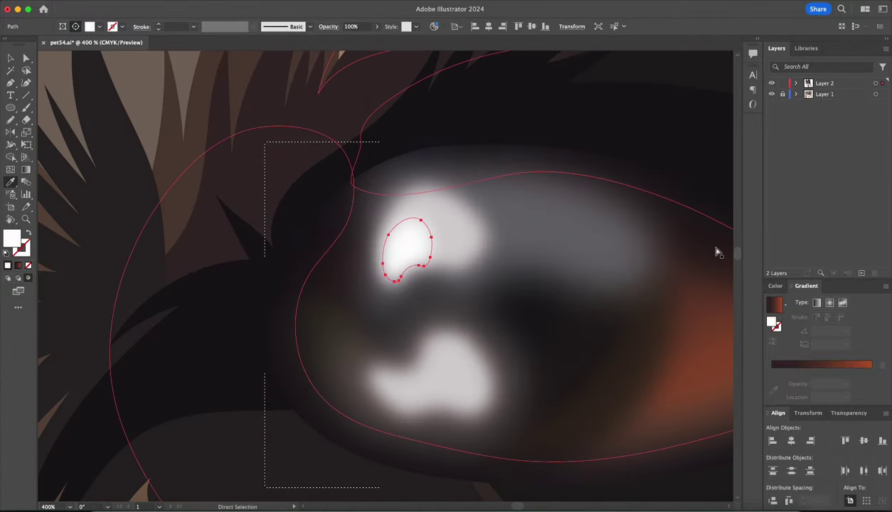
- Zoom out to the whole artboard, save, and lock Layer 1
key("super+0")
key("super+shift+a")
key("super+s")
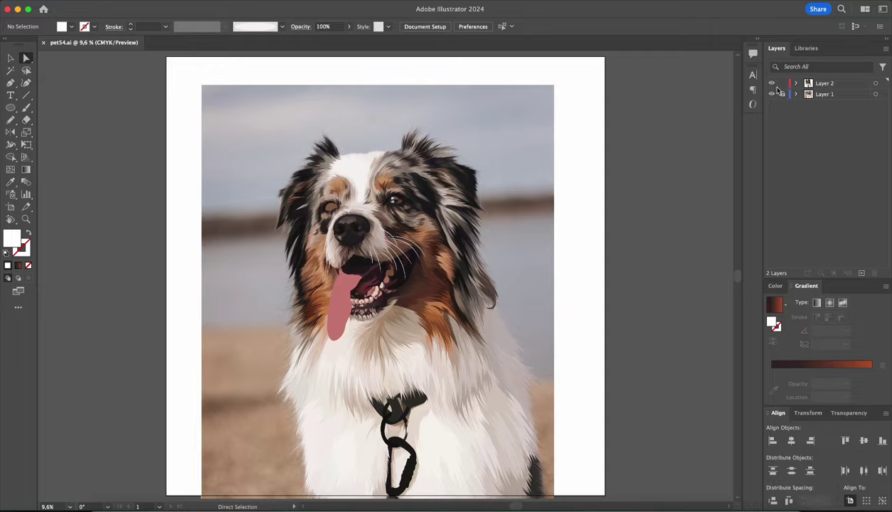
left_click(783, 94)
- Inspect the finished eye highlights up close, then zoom out to fit the artboard
key("super+equal")
key("super+equal")
key("super+equal")
key("super+equal")
key("super+equal")
key("super+y")
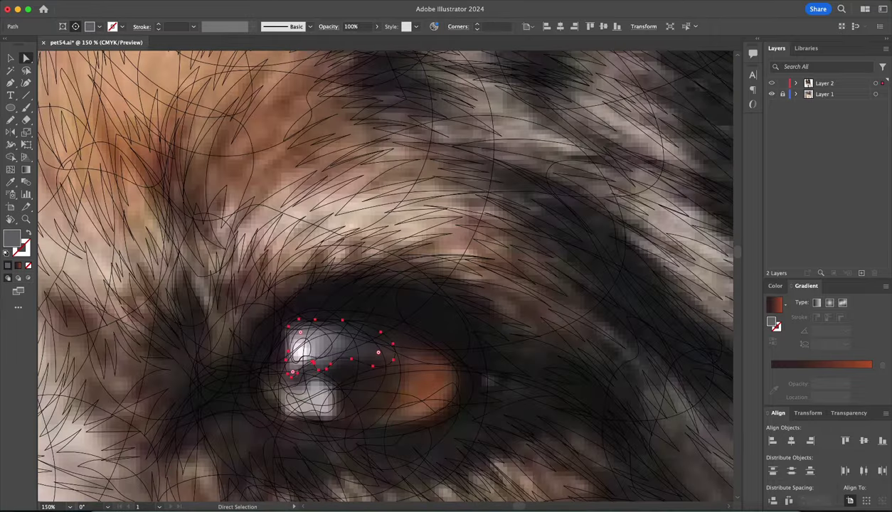
key("super+equal")
key("super+equal")
key("super+y")
key("n")
key("super+y")
key("super+0")
key("super+shift+a")
key("v")
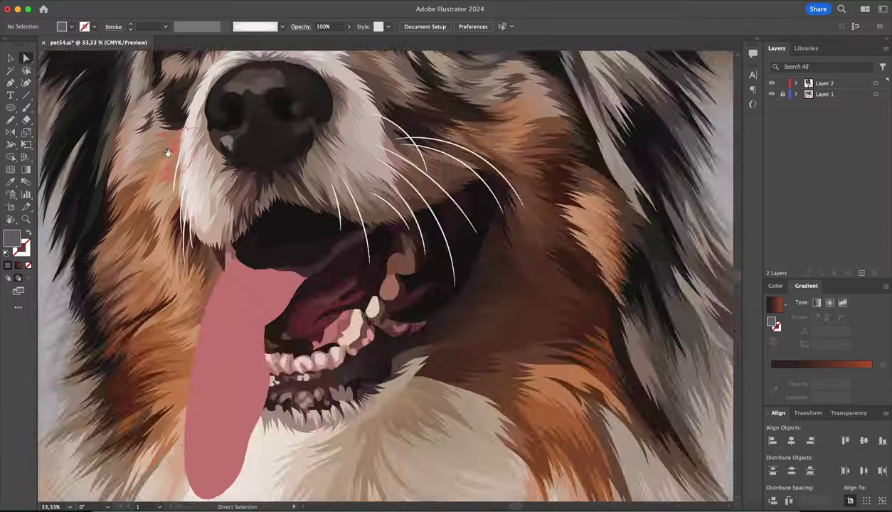
- Zoom in on the dog's eye and select the eye outline shape
key("super+equal")
key("super+equal")
key("super+equal")
left_click(356, 272)
key("super+y")
key("super+shift+a")
key("n")
key("super+equal")
key("super+equal")
key("super+equal")
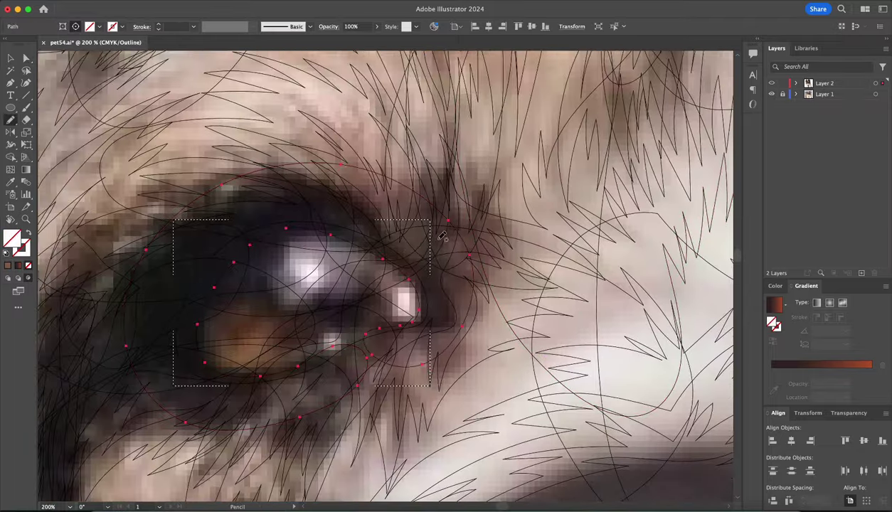
left_click(271, 229, "super")
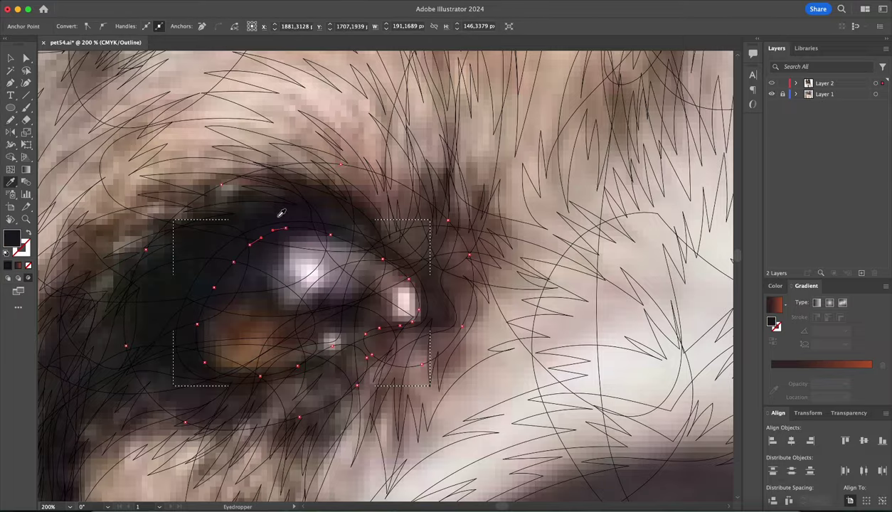
key("super+y")
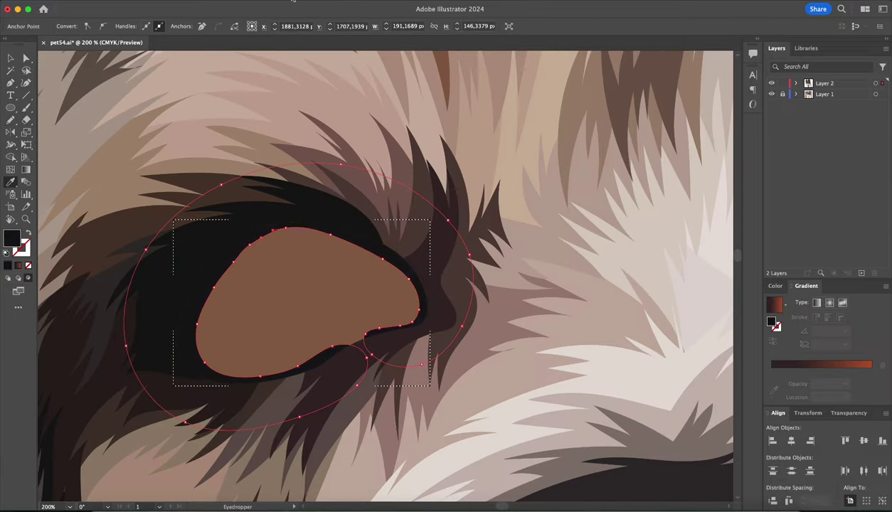
- Apply a Gaussian Blur to the eye shape
left_click(214, 0)
left_click(227, 19)
left_click(657, 182)
left_click(213, 0)
left_click(392, 218)
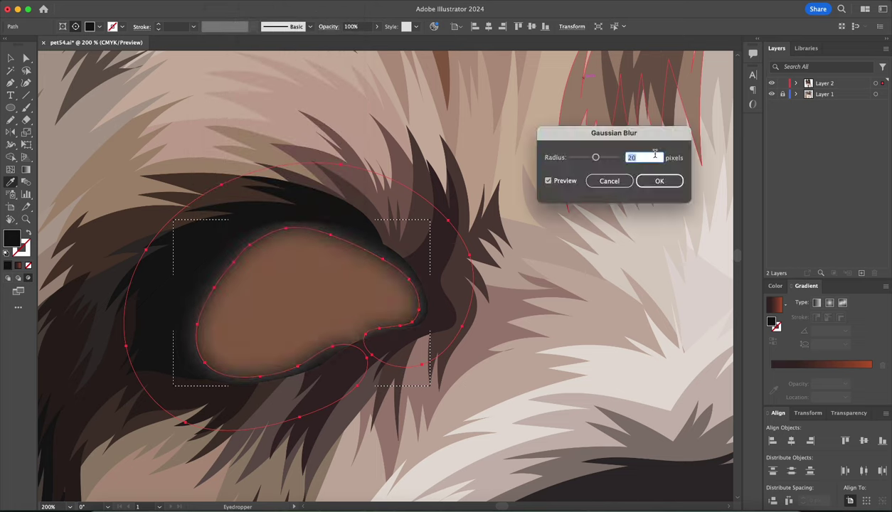
left_click(659, 180)
left_click(271, 196)
- Draw a dark shape over the upper eye, fill it with the sampled colour, and blur it
key("super+y")
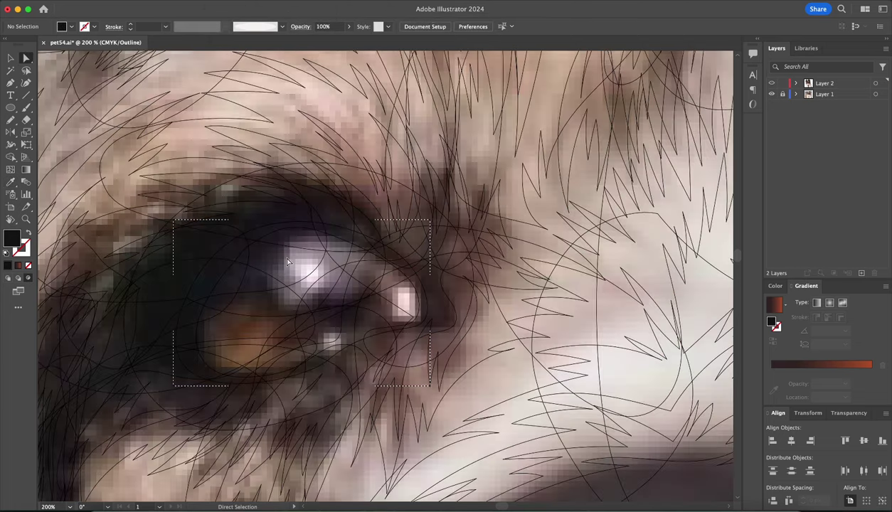
left_click_drag(337, 321, 202, 285)
key("i")
key("super+y")
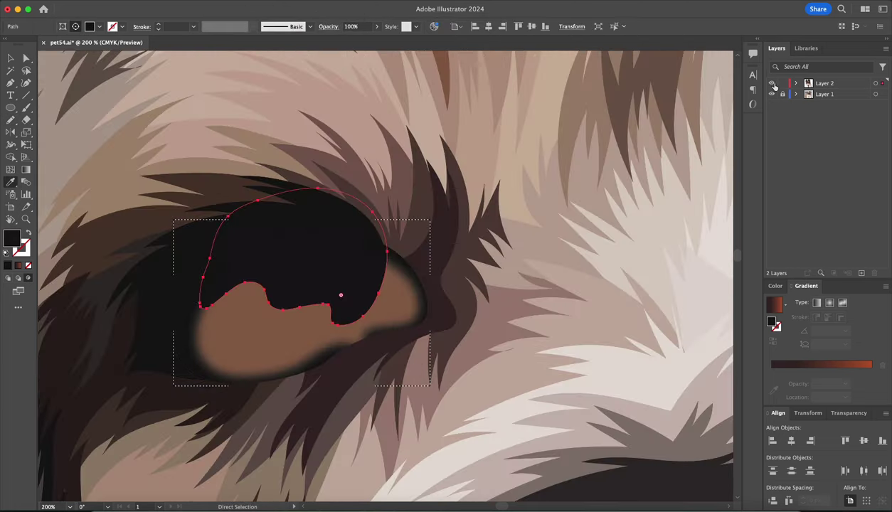
left_click(214, 0)
left_click(227, 19)
key("Return")
key("super+y")
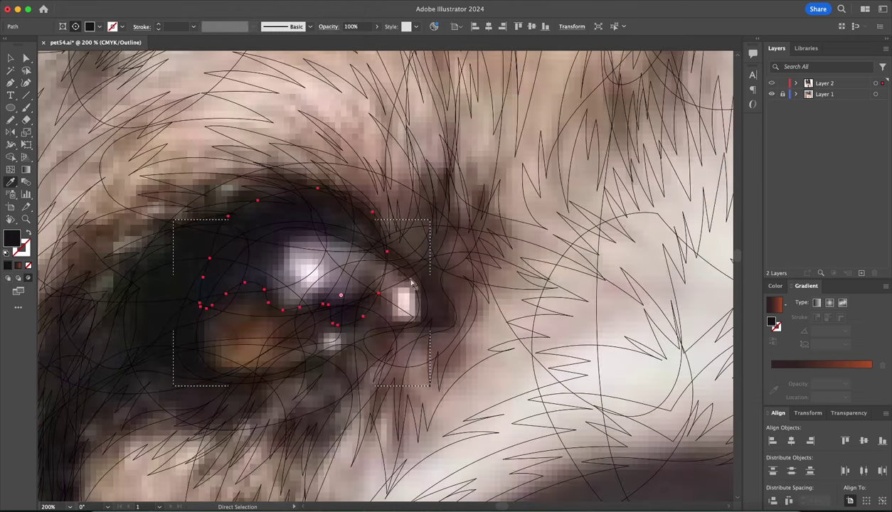
- Add a dark blurred shape around the eye with a wavy lower edge
key("n")
key("super+shift+a")
left_click_drag(377, 326, 370, 321)
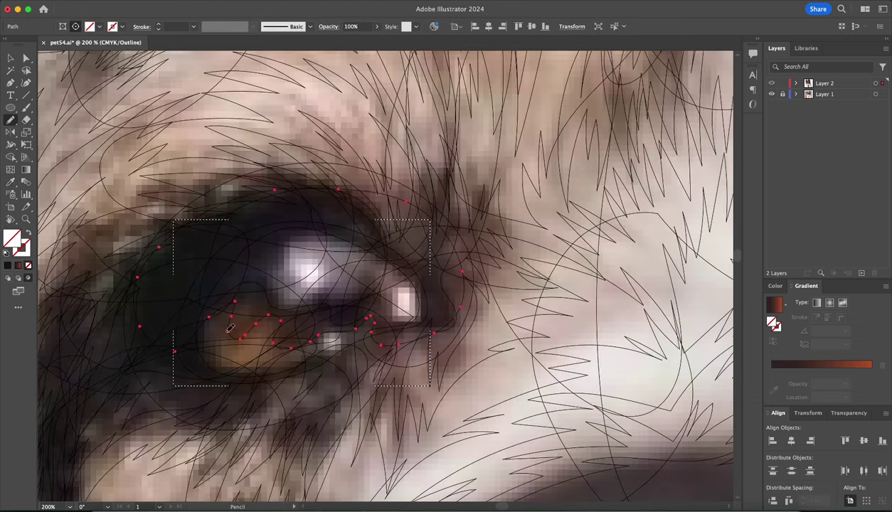
key("i")
left_click(297, 310)
key("super+y")
left_click(213, 0)
left_click(227, 19)
key("Return")
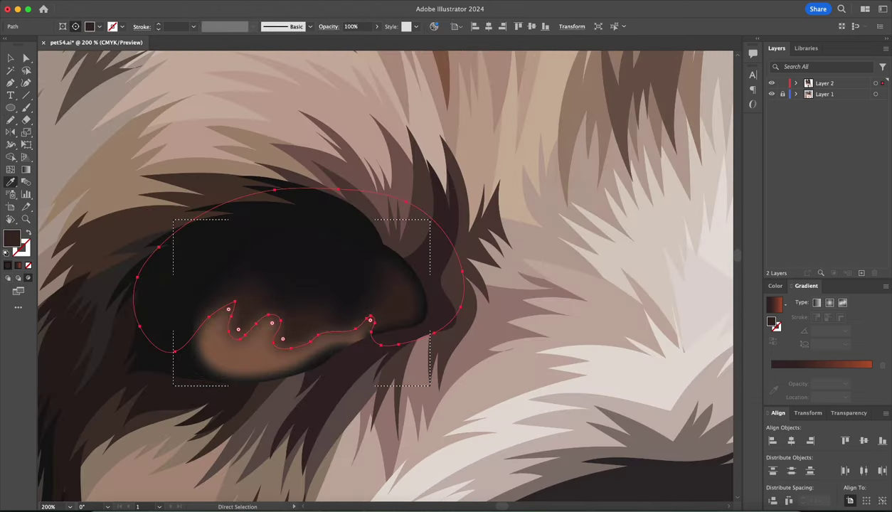
key("super+y")
- Draw a shape over the lower iris and check the artwork layer in outline view
key("super+shift+a")
key("n")
left_click_drag(257, 282, 250, 275)
key("i")
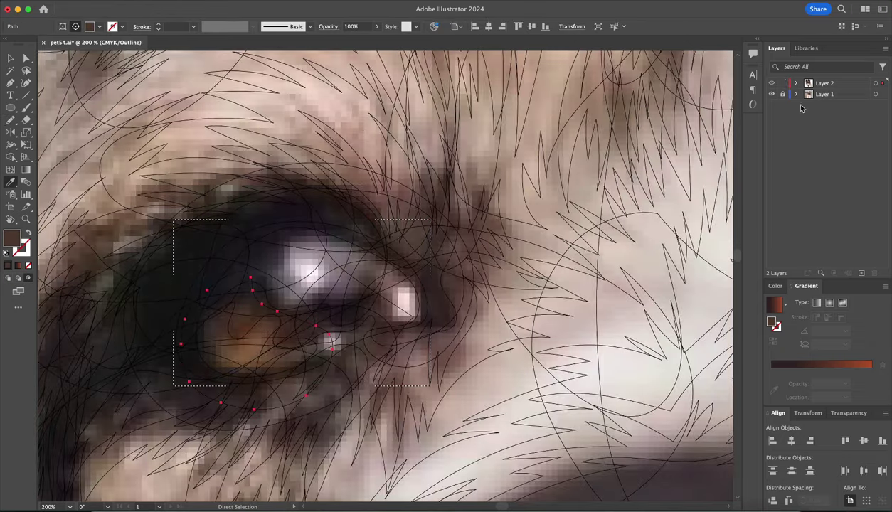
key("super+y")
key("super+y")
- Add a small light-brown Gaussian-blurred shape on the lower iris
key("super+y")
left_click(771, 83, "super")
left_click(772, 83, "super")
key("super+y")
key("super+shift+a")
key("n")
left_click_drag(245, 369, 213, 339)
key("i")
left_click(245, 355)
key("super+y")
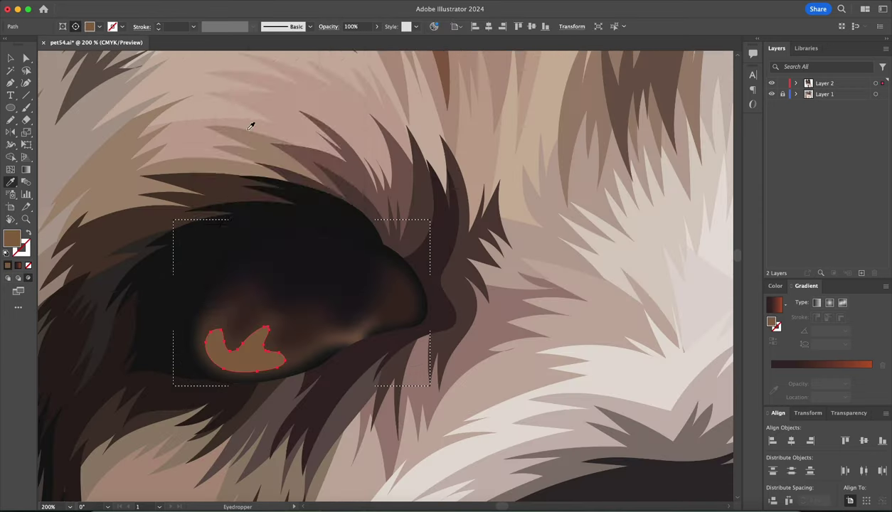
key("super+alt+shift+e")
key("Return")
- Start a dark shape around the eye's inner corner using a colour sampled from the eye
key("super+y")
key("n")
left_click_drag(342, 293, 324, 309)
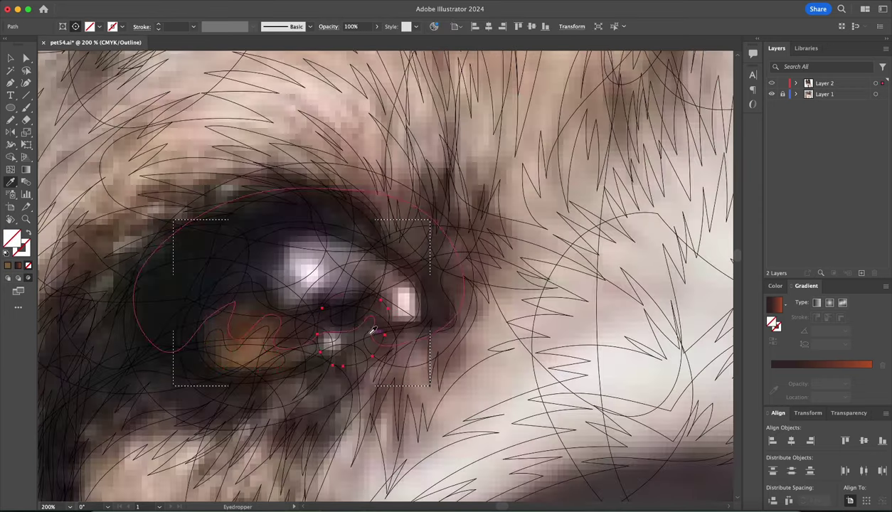
key("super+y")
key("i")
left_click(355, 279)
left_click_drag(354, 279, 252, 207)
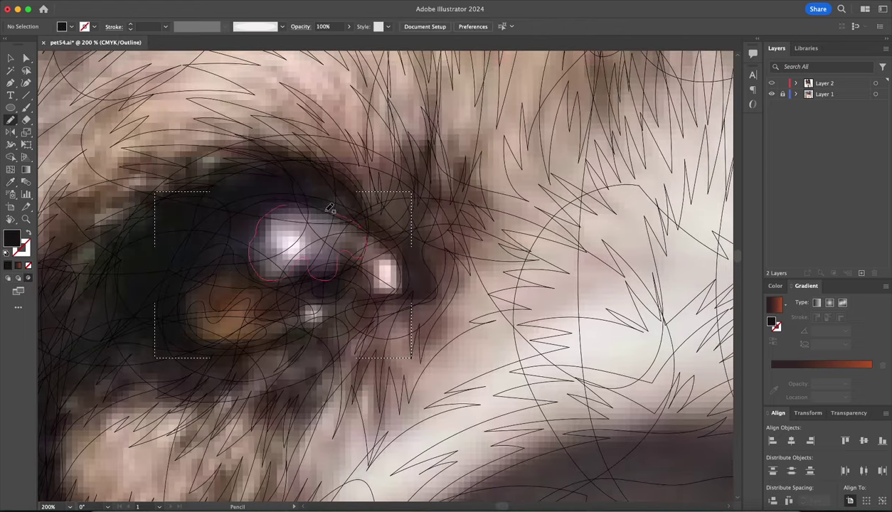
- Add a grey-brown sheen over the upper iris and blur it
left_click_drag(330, 208, 330, 209)
key("i")
left_click(346, 230)
key("super+y")
left_click(385, 219)
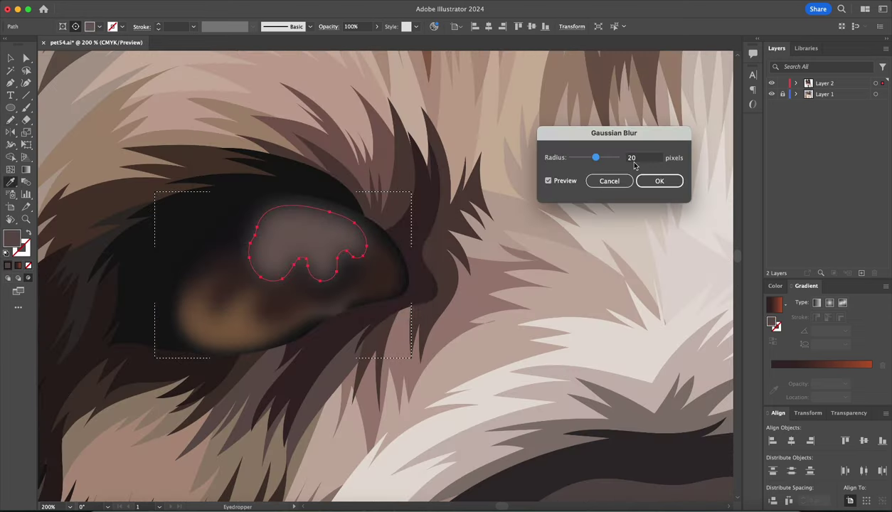
key("Return")
key("super+y")
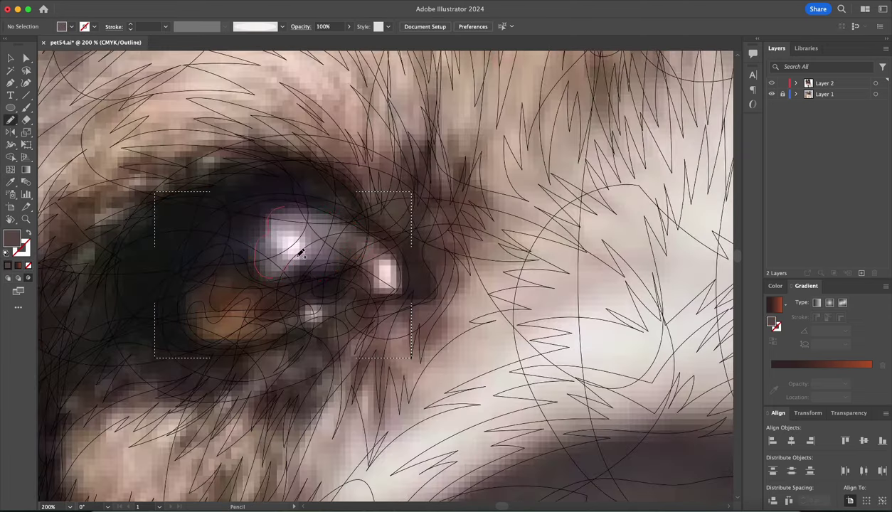
- Trace a bright highlight on the eye and give it a 20-pixel Gaussian blur
left_click_drag(300, 252, 296, 207)
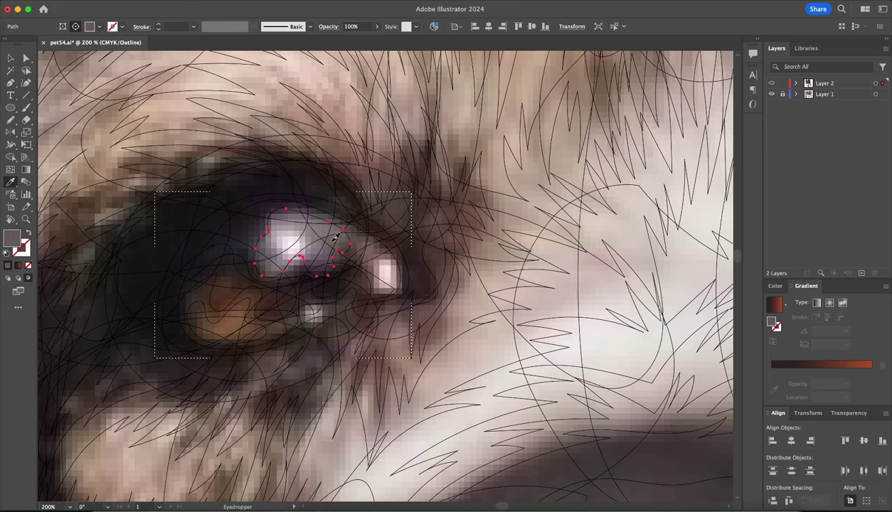
key("super+y")
key("alt+shift+super+e")
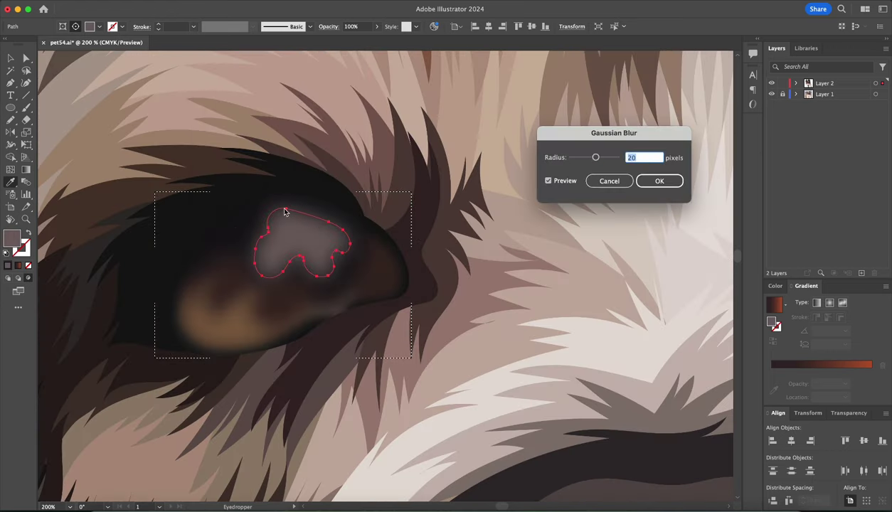
key("Return")
key("n")
key("super+y")
- Add a white glint to the eye, softened with Gaussian Blur
mouse_move(279, 215)
left_mouse_down()
mouse_move(337, 249)
mouse_move(278, 209)
left_mouse_up()
key("i")
key("super+y")
left_click(566, 103)
left_click(213, 2)
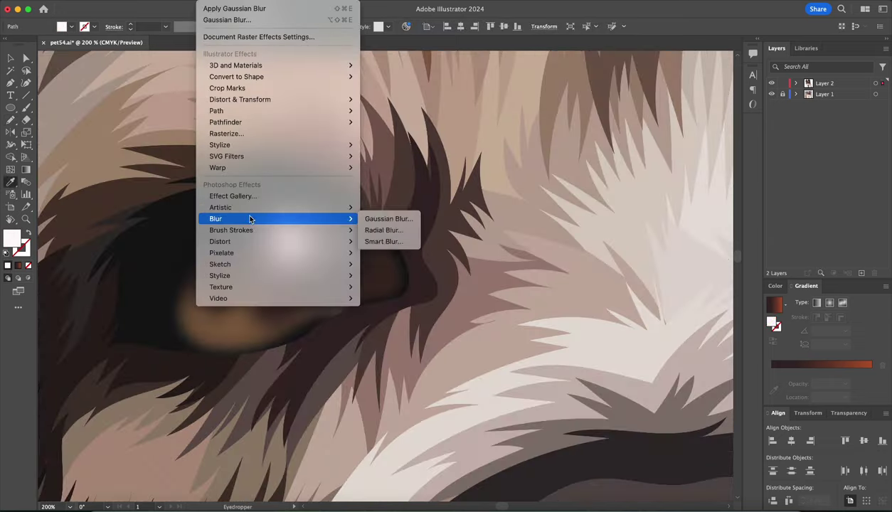
left_click(389, 218)
key("Return")
key("super+y")
- Add a small blurred grey-brown reflection inside the eye
key("n")
key("super+equal")
left_click_drag(377, 313, 360, 357)
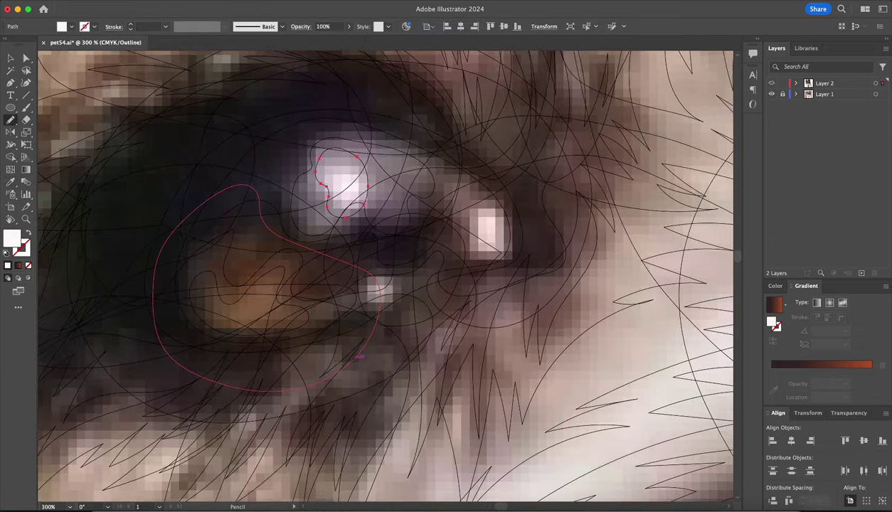
key("i")
key("super+equal")
key("super+y")
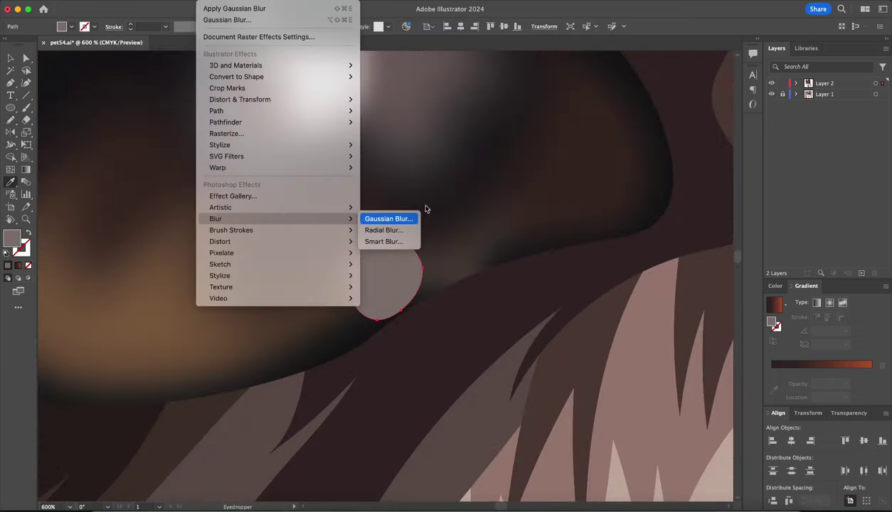
left_click(388, 218)
key("Return")
key("super+y")
key("super+minus")
- Add a blurred pale-pink patch at the eye's right corner and start another corner reflection
left_click_drag(562, 57, 469, 245)
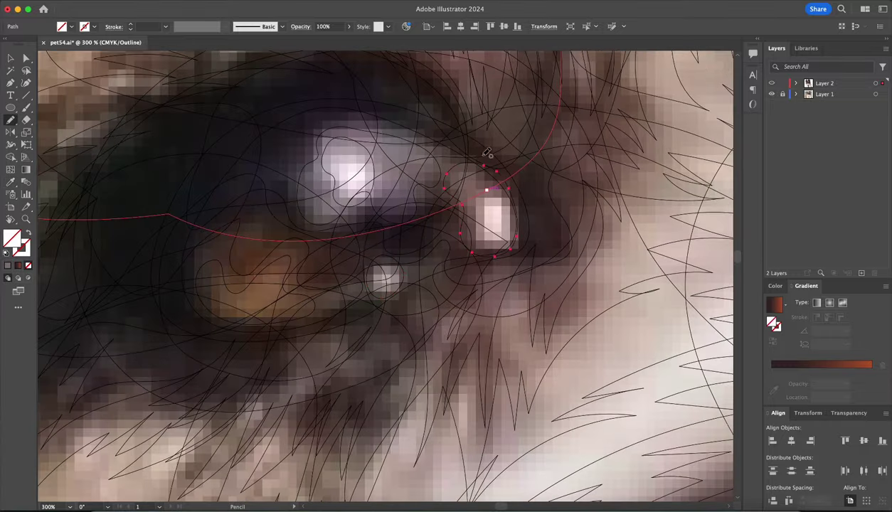
key("super+y")
key("i")
left_click(458, 180)
left_click(390, 219)
key("Return")
key("super+y")
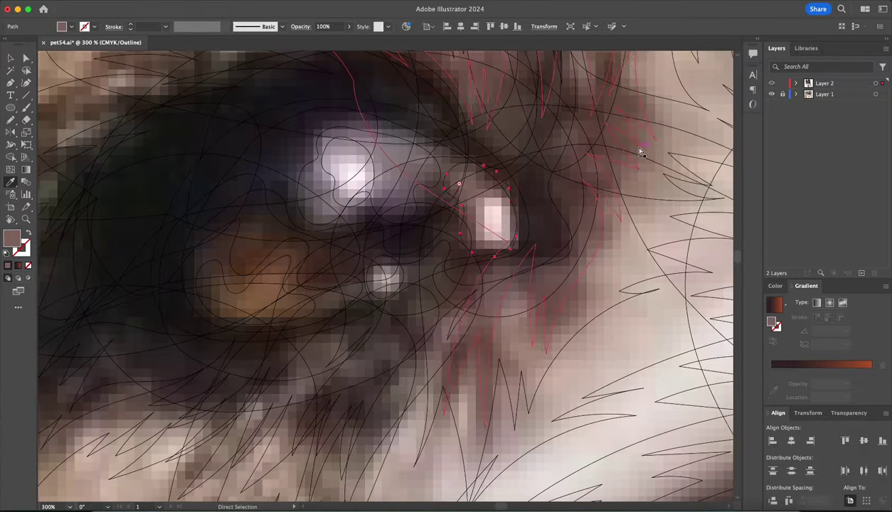
key("super+y")
key("shift+super+a")
key("n")
key("super+y")
left_click_drag(467, 245, 456, 157)
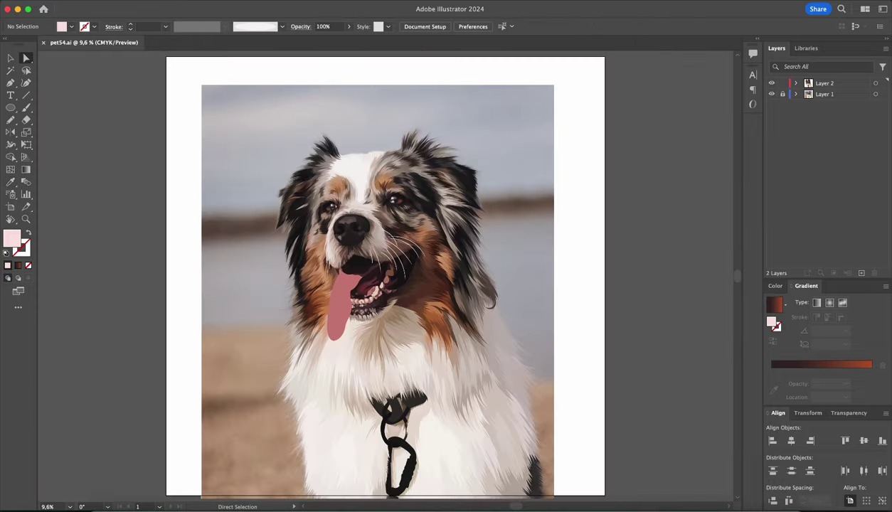
- Compare the artwork with and without the reference photo, then switch to Outline view
left_click(771, 93)
left_click(771, 94)
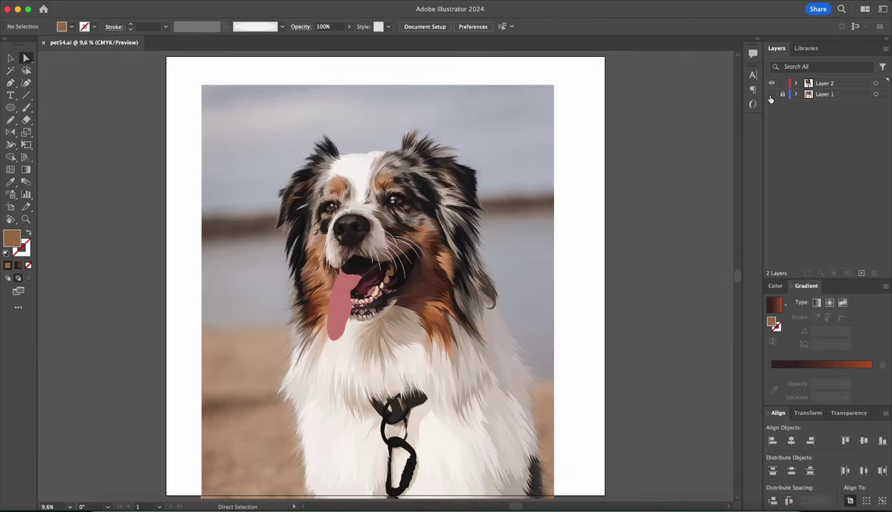
left_click(771, 94)
scroll(595, 207, "up", 5)
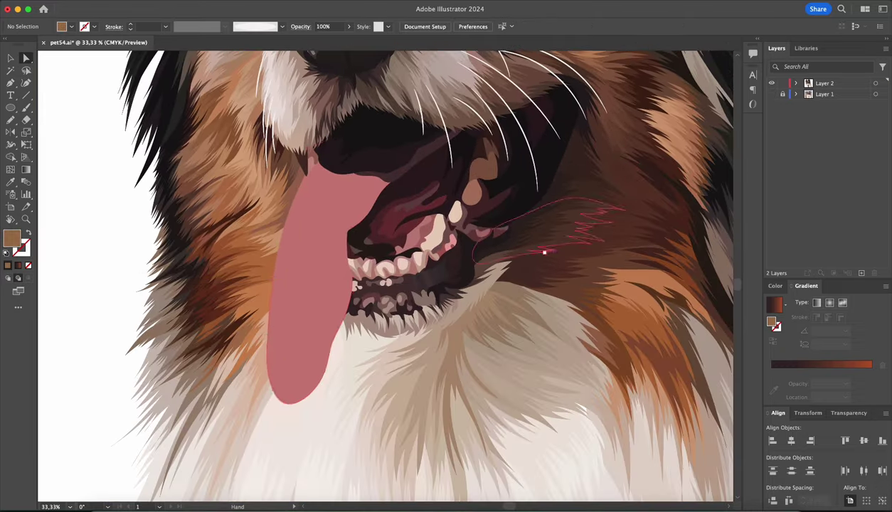
left_click(771, 94)
key("ctrl+y")
scroll(313, 384, "up", 1)
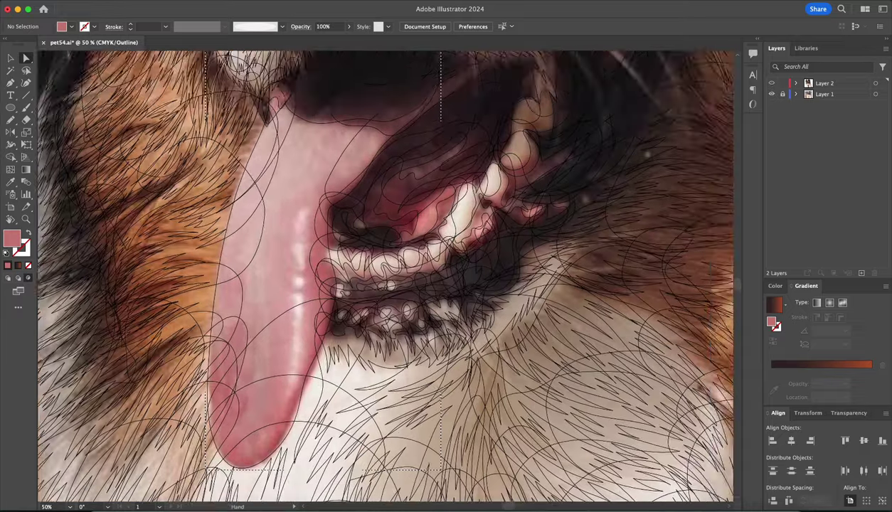
key("n")
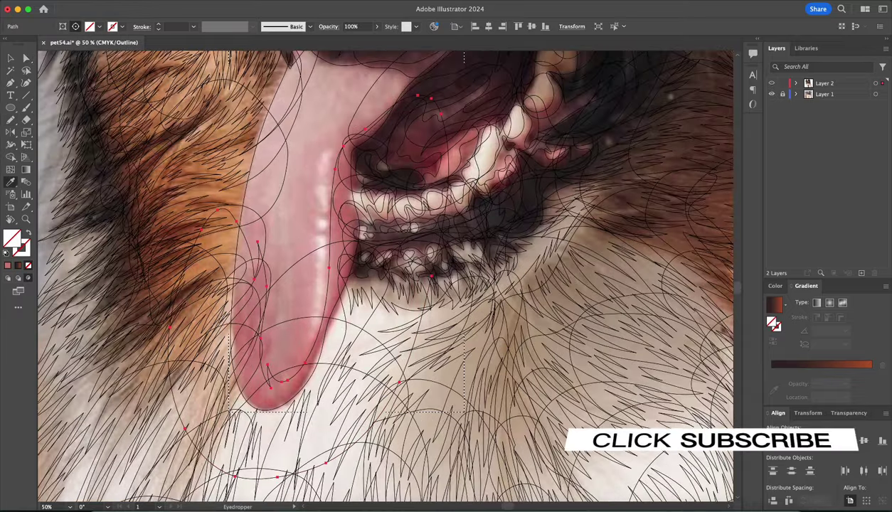
- Select the tongue's shading paths and trace a new shading path down the tongue
left_click(484, 124, "super")
left_click_drag(484, 124, 502, 164)
key("i")
left_click(290, 311, "super")
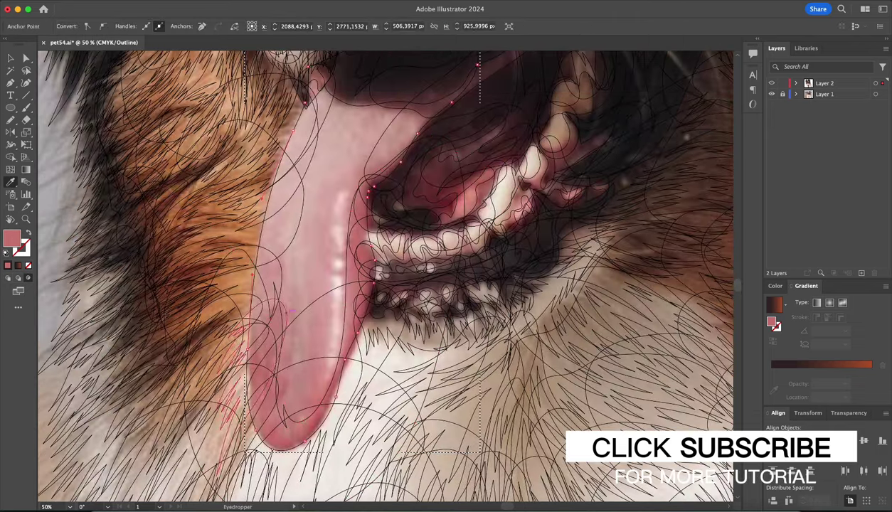
scroll(384, 274, "right", 1)
key("n")
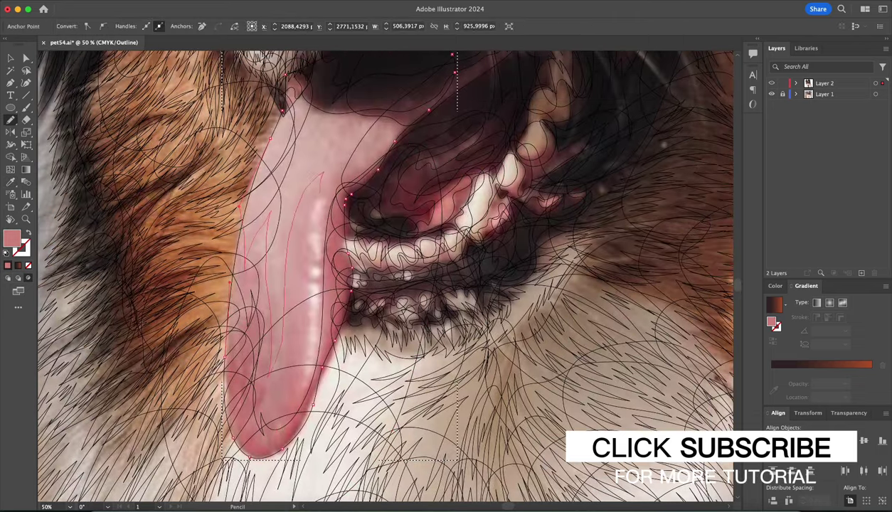
left_click_drag(384, 274, 370, 299)
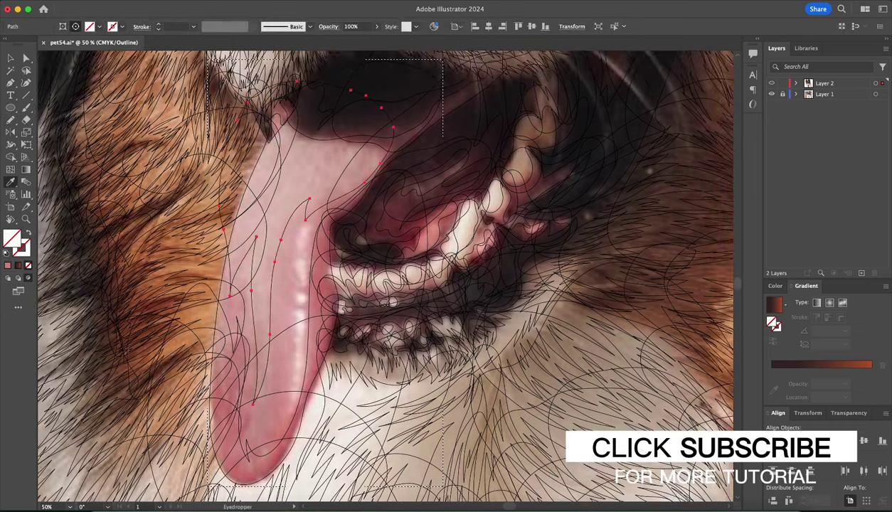
- Zoom in on the tongue and compare its outline and colour previews
key("super+y")
key("super+0")
key("super+equal")
key("super+equal")
key("super+equal")
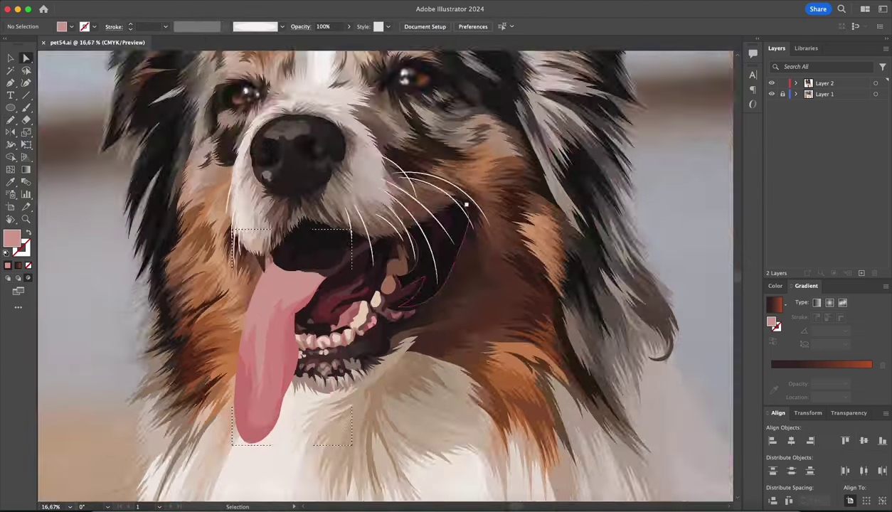
key("super+equal")
key("super+y")
key("i")
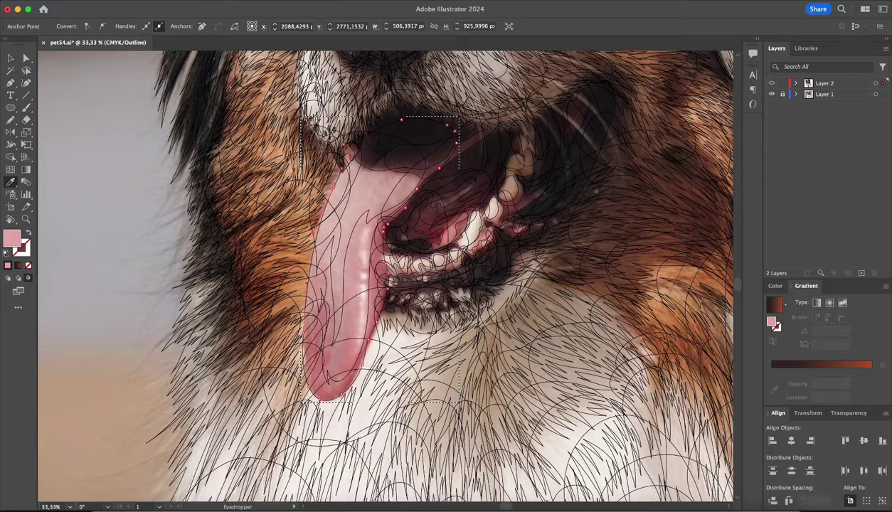
key("super+y")
- Recolour the tongue's shading paths, giving one a deeper pink fill of E28F8D
key("super+y")
double_click(11, 238)
type("BC8C8A")
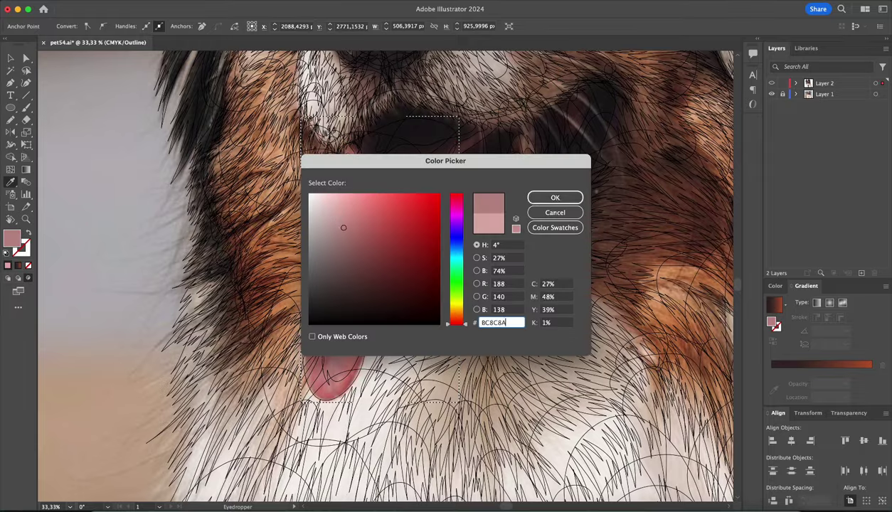
key("Return")
key("super+y")
double_click(11, 239)
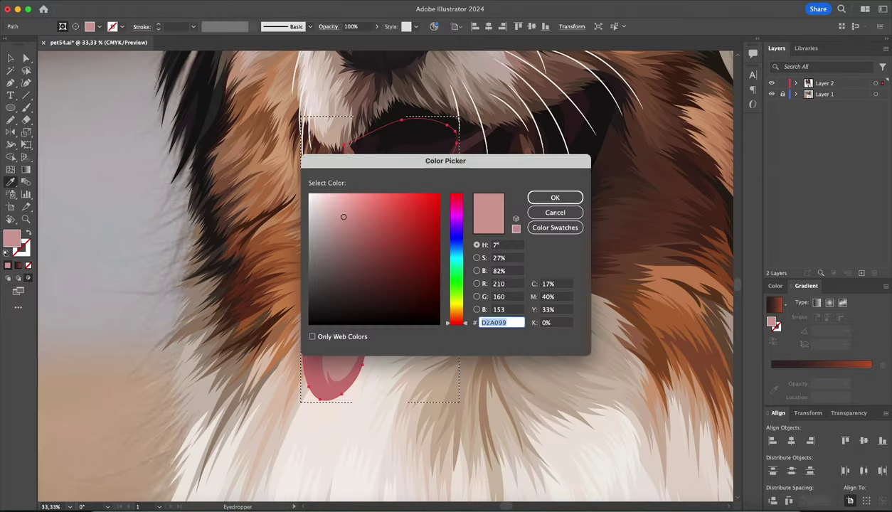
key("Return")
double_click(11, 239)
left_click_drag(445, 161, 558, 157)
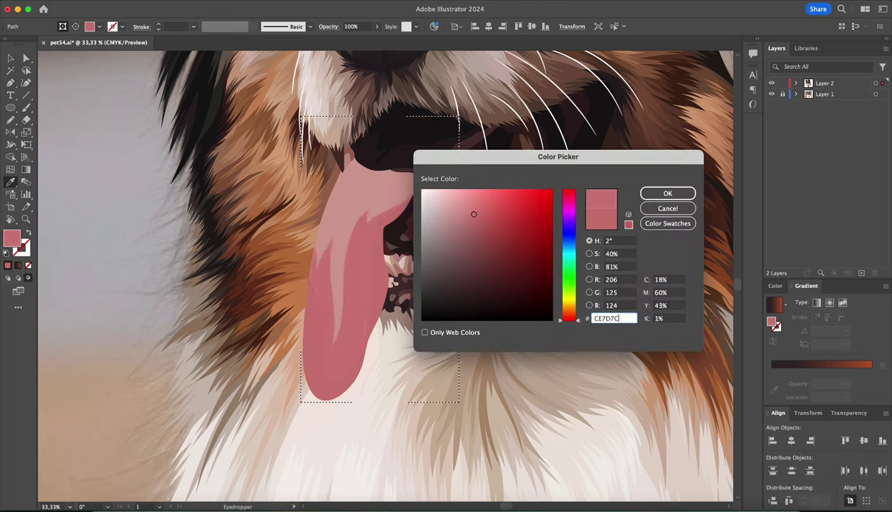
type("E28F8D")
key("Return")
- Check the portrait against the reference photo, then select the tongue shape to edit its fill
key("a")
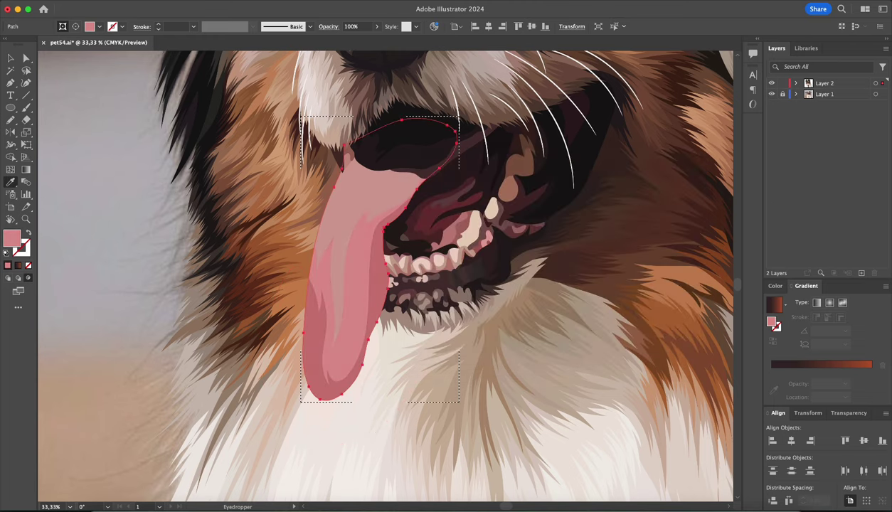
key("super+shift+a")
key("super+0")
left_click(771, 94)
left_click(771, 93)
key("super+equal")
key("super+equal")
key("super+equal")
left_click(259, 356)
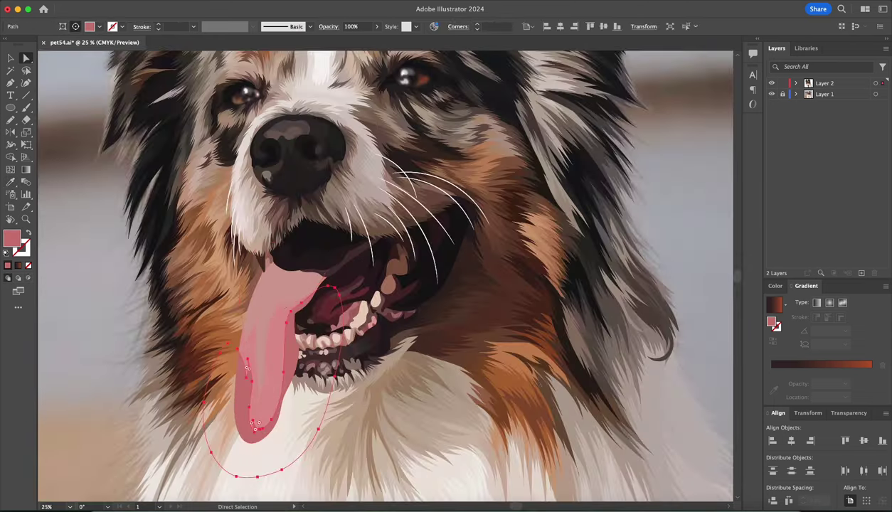
double_click(12, 238)
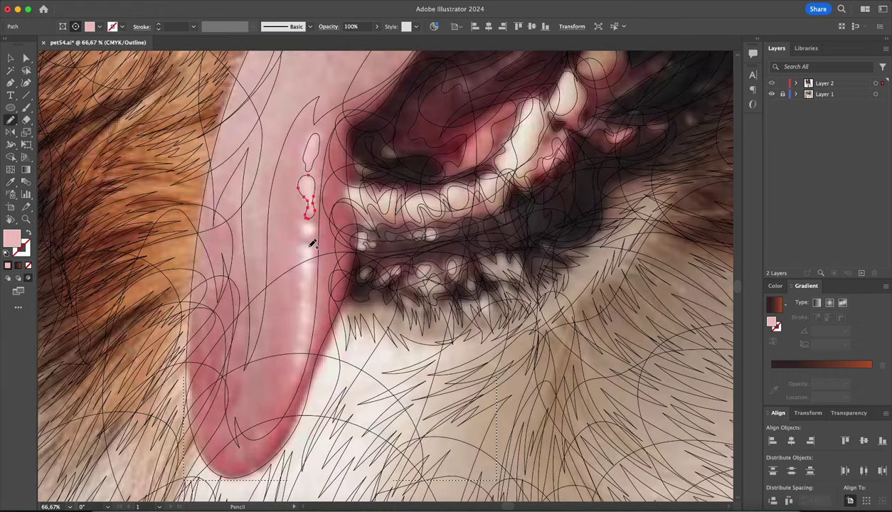
- Draw a highlight shape on the tongue and give it a more saturated pink fill
left_click_drag(299, 370, 291, 375)
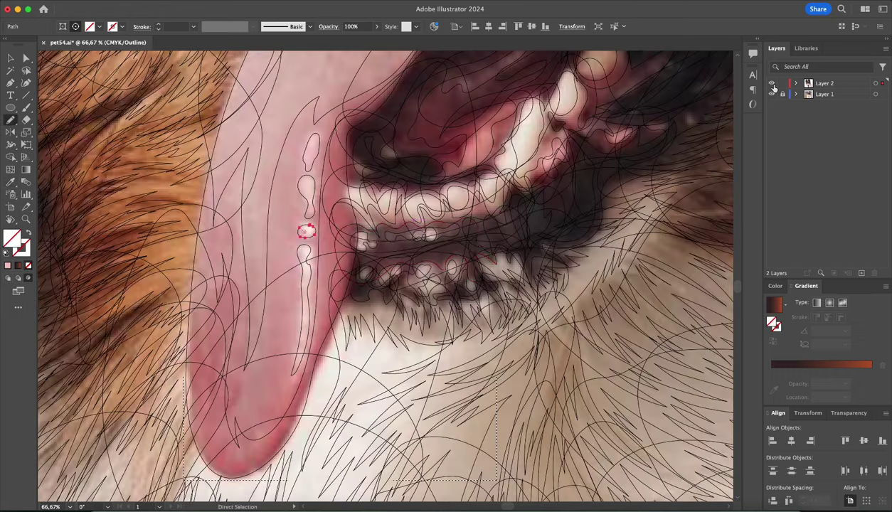
left_click(772, 84, "super")
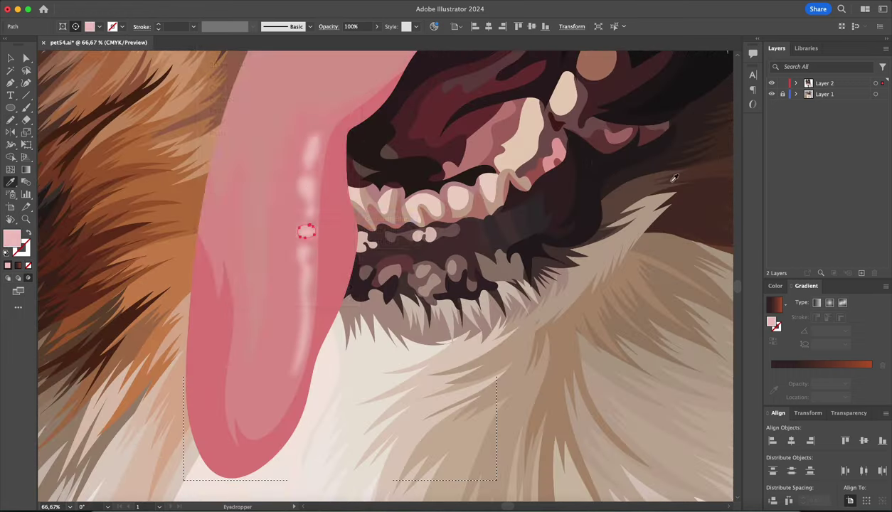
key("super+0")
left_click(773, 94)
left_click(772, 94)
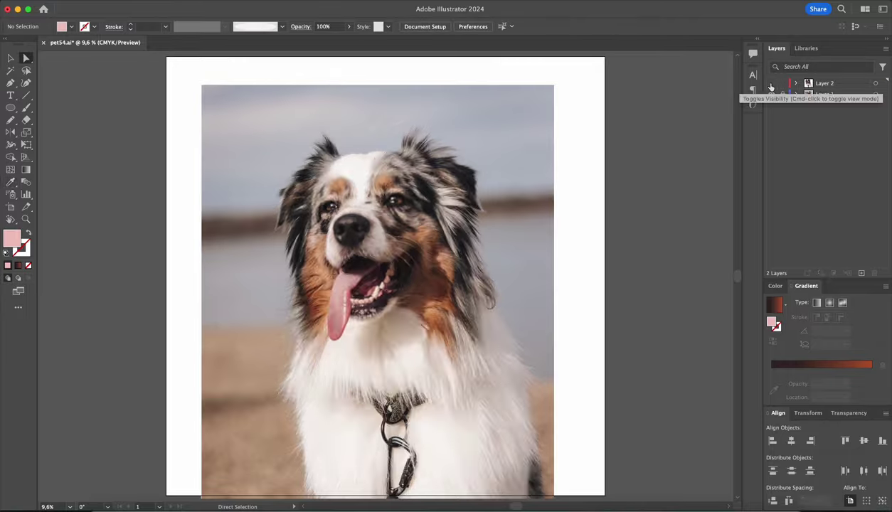
key("super+equal")
key("super+equal")
key("super+equal")
double_click(12, 239)
left_click(664, 193)
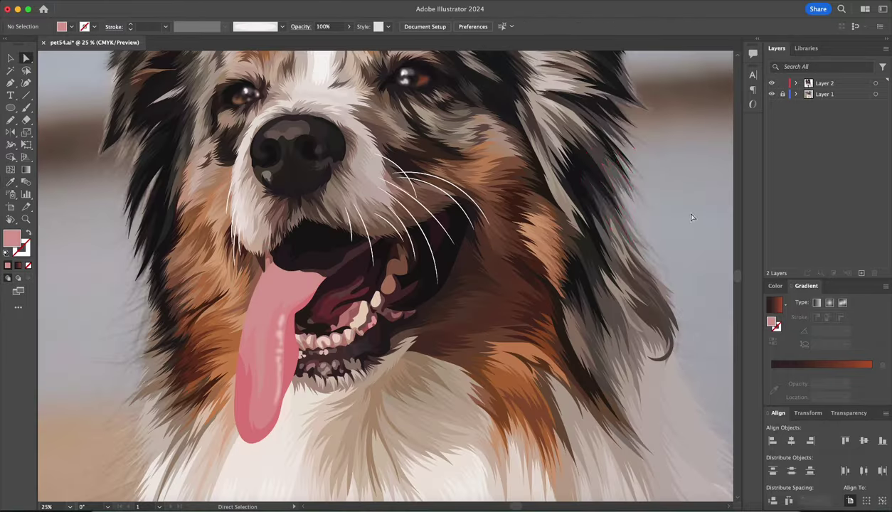
scroll(533, 368, "down", 2)
- Trace another pink tongue highlight, deselect everything, and hide the reference photo
left_click(771, 84, "super")
key("super+equal")
key("super+equal")
key("super+equal")
key("n")
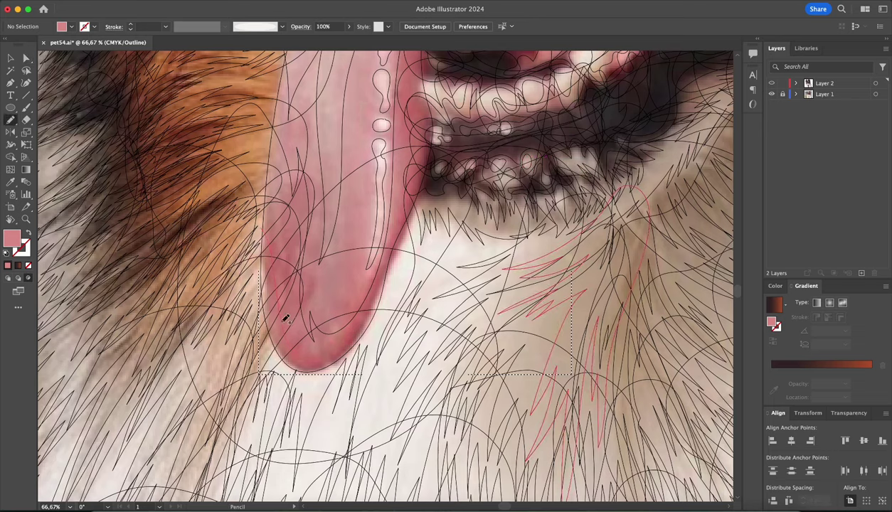
scroll(421, 107, "up", 3)
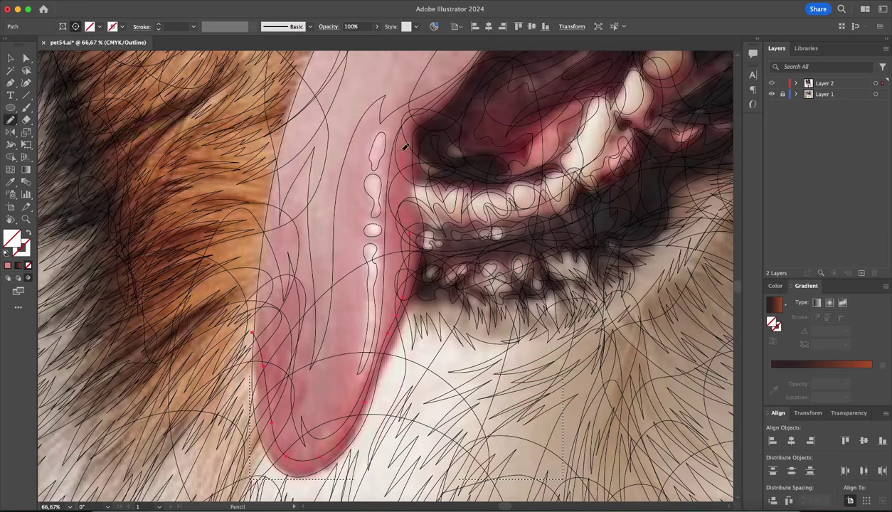
key("i")
left_click(376, 442)
key("super+y")
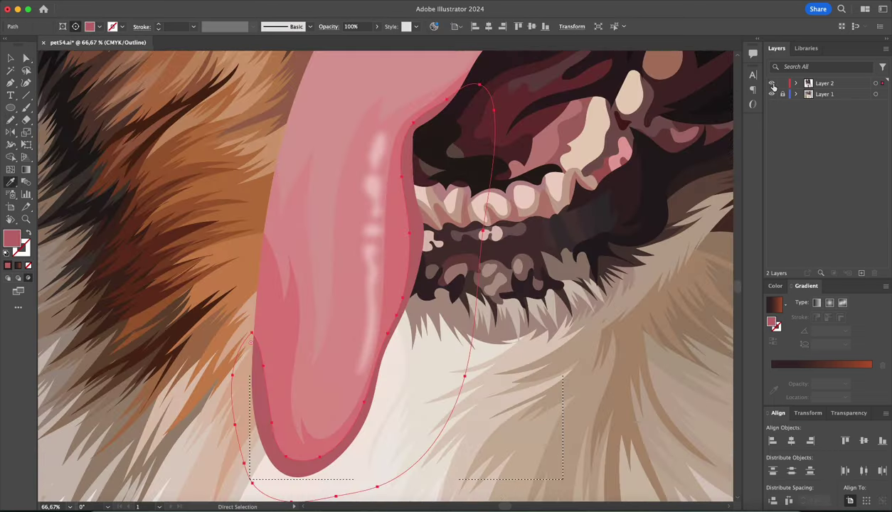
key("super+0")
key("a")
key("super+shift+a")
left_click(771, 95)
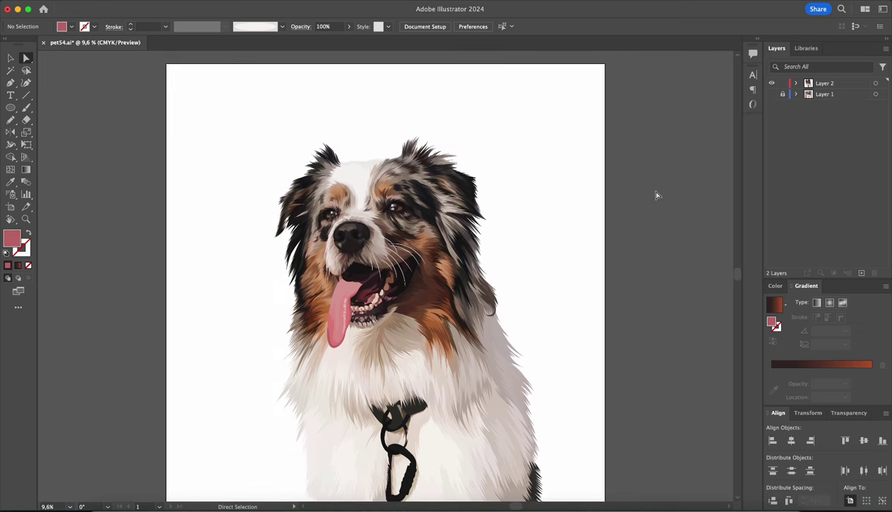
- Compare the finished portrait against the reference photo, leaving the photo hidden
left_click(772, 94)
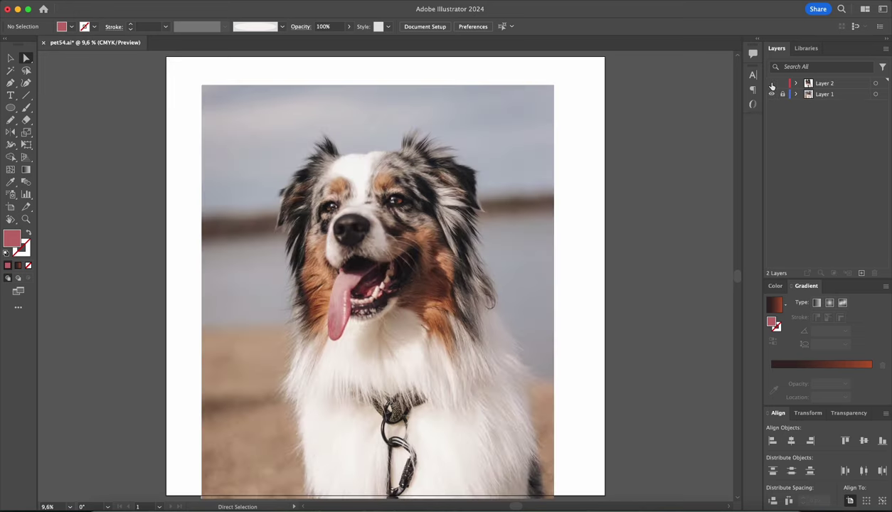
left_click(772, 94)
left_click(772, 94)
left_click(772, 94)
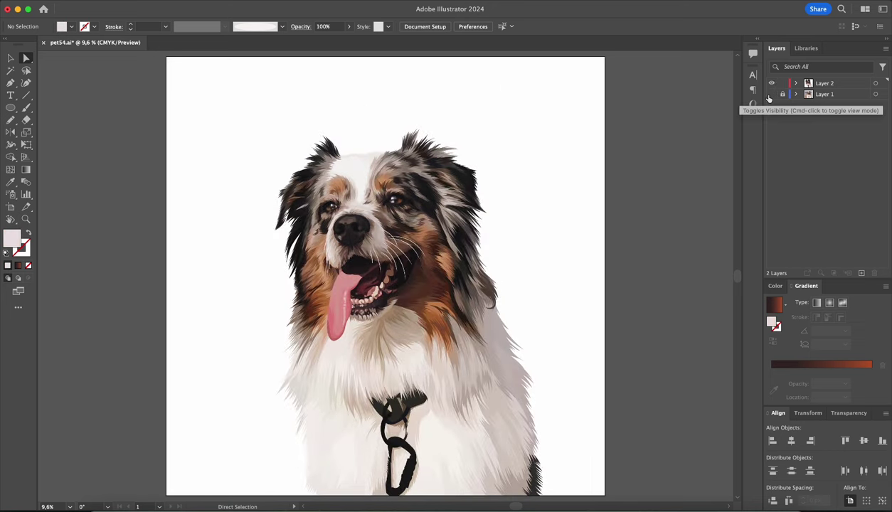
- Type 'Thank you for watching!' across the dog's chest and centre the caption
left_click(825, 83)
key("t")
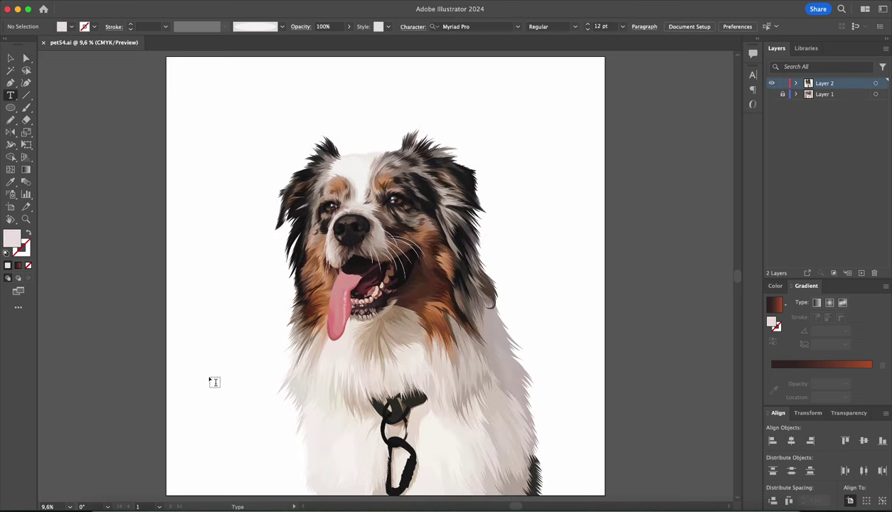
left_click(214, 382)
type("Thank you for watching!")
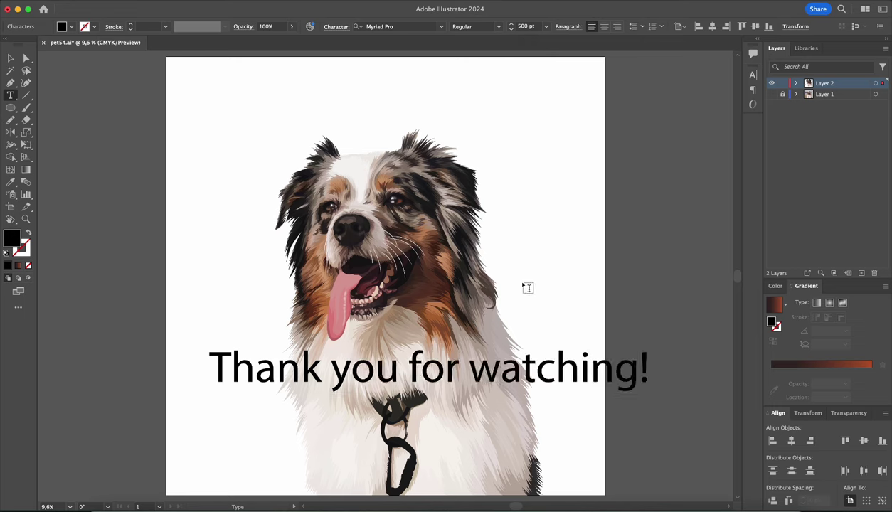
key("Escape")
left_click_drag(610, 370, 585, 370)
left_click(653, 325)
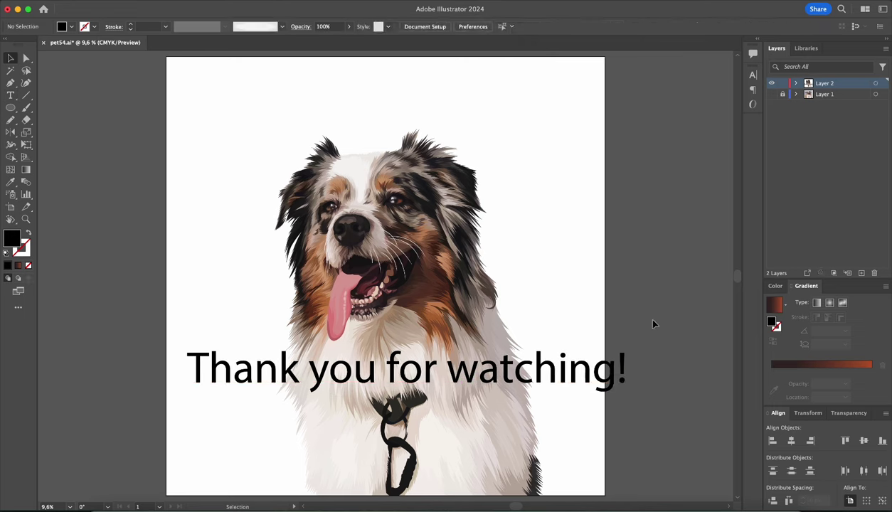